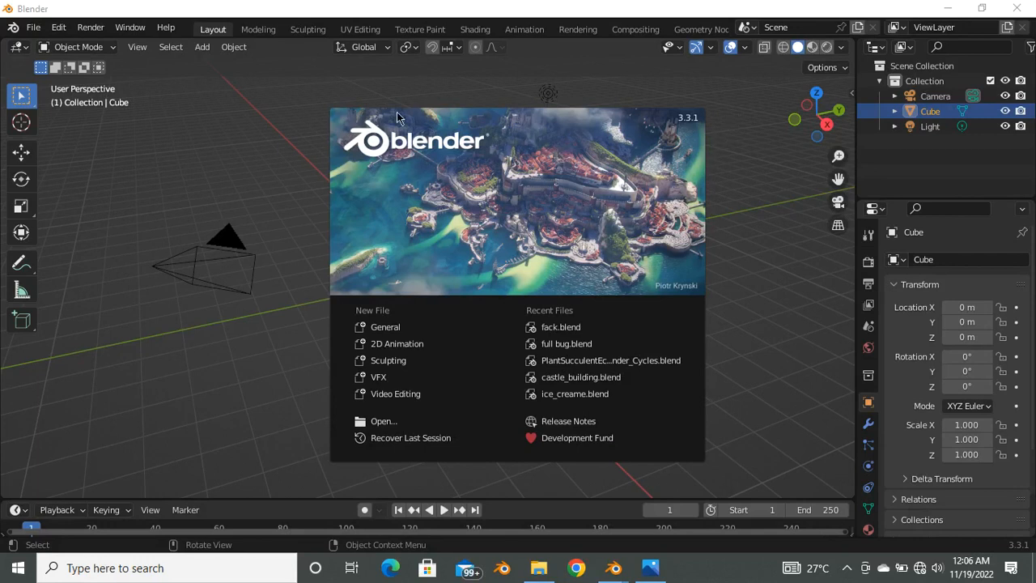
# Step: Close the splash screen and examine the default cube from several angles and distances
pyautogui.click(296, 141)
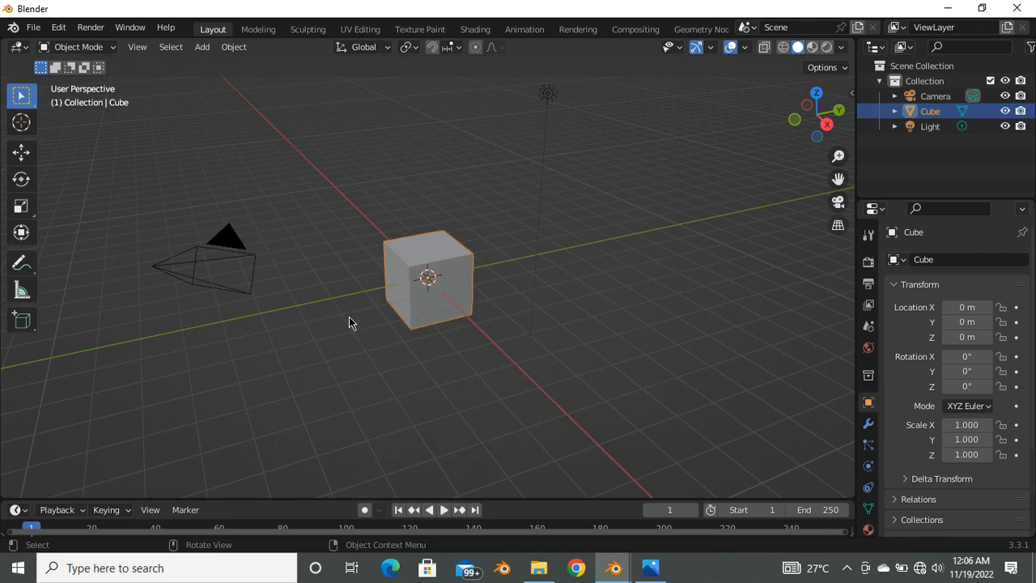
pyautogui.scroll(2, 349, 316)
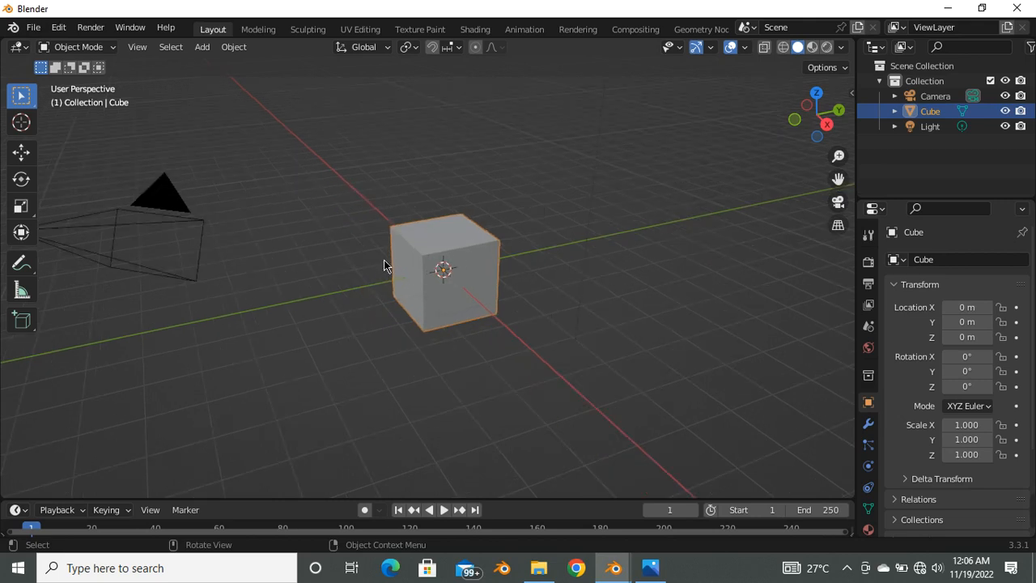
pyautogui.moveTo(389, 250); pyautogui.dragTo(413, 347, button='middle')
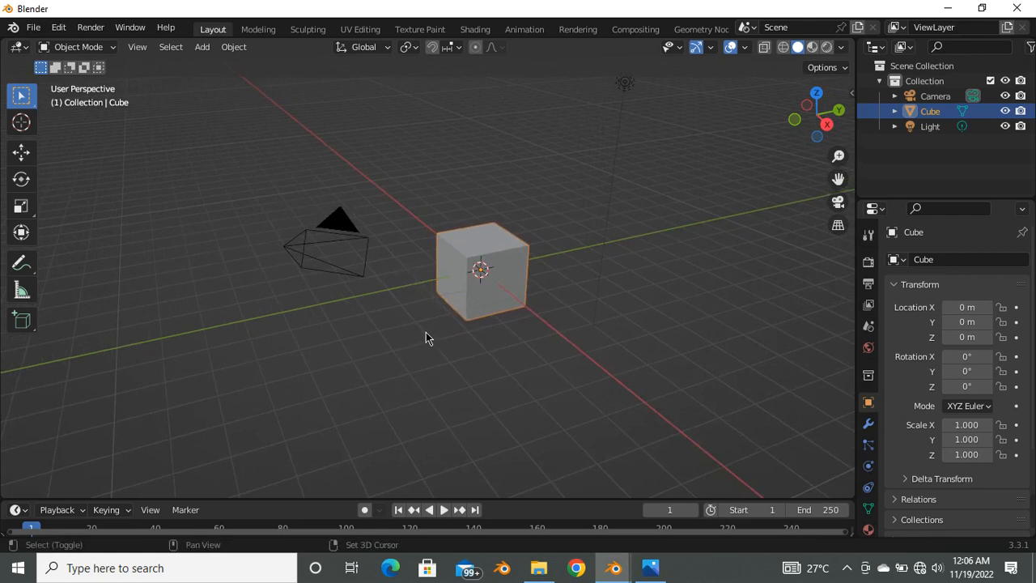
pyautogui.keyDown('shift'); pyautogui.moveTo(424, 338); pyautogui.dragTo(332, 367, button='middle'); pyautogui.keyUp('shift')
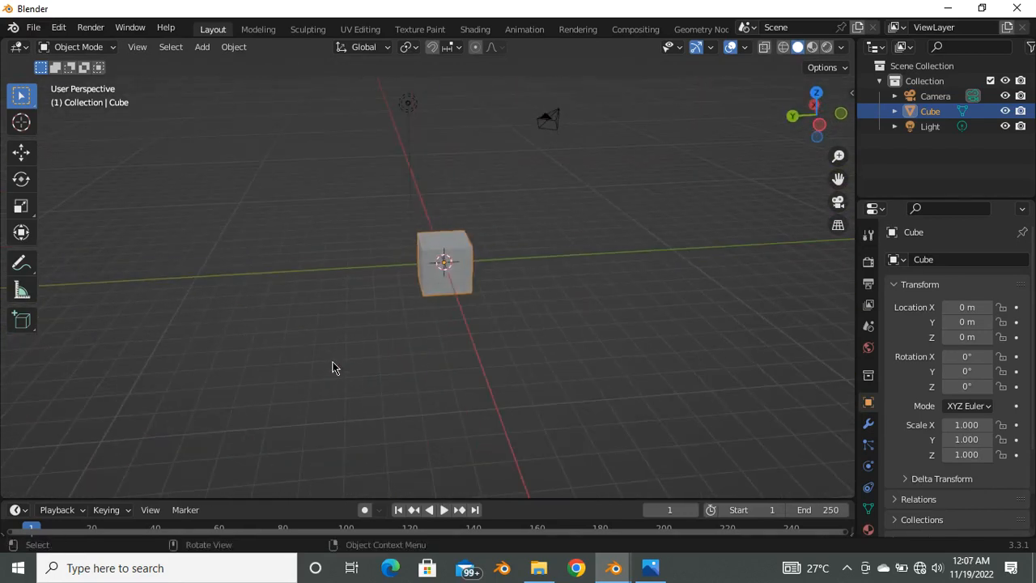
pyautogui.press('ctrl')
pyautogui.keyDown('ctrl'); pyautogui.moveTo(432, 320); pyautogui.dragTo(474, 260, button='middle'); pyautogui.keyUp('ctrl')
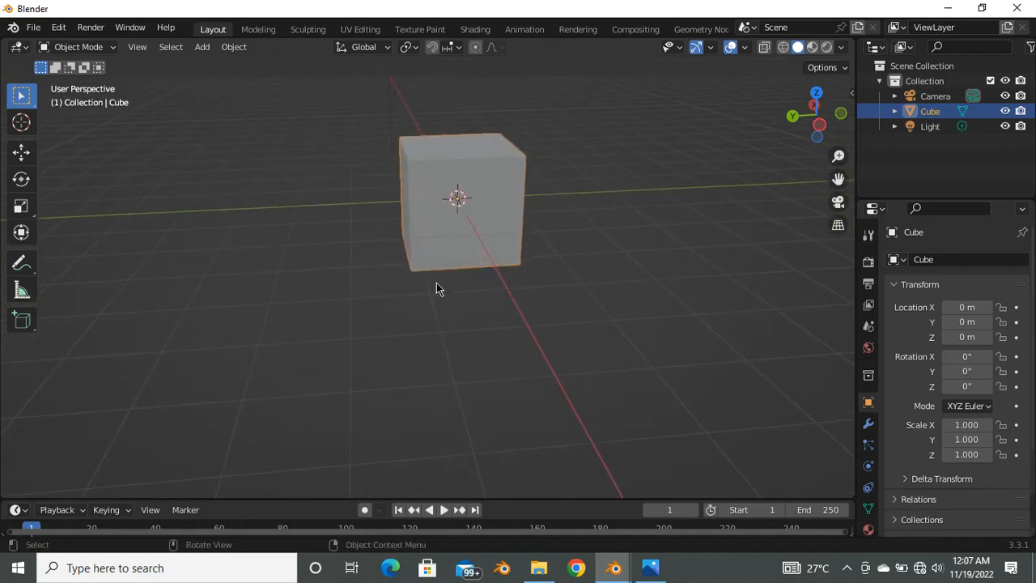
pyautogui.scroll(-1, 436, 282)
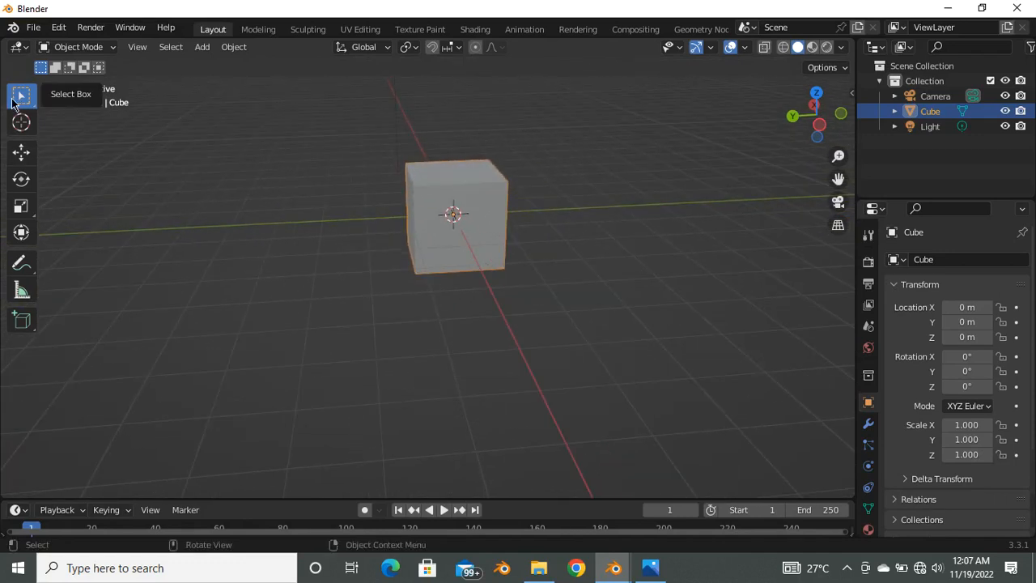
# Step: Try moving the cube about 0.91 m along Y, about 1.05 m along X and along Z, and undo the last two moves
pyautogui.click(25, 160)
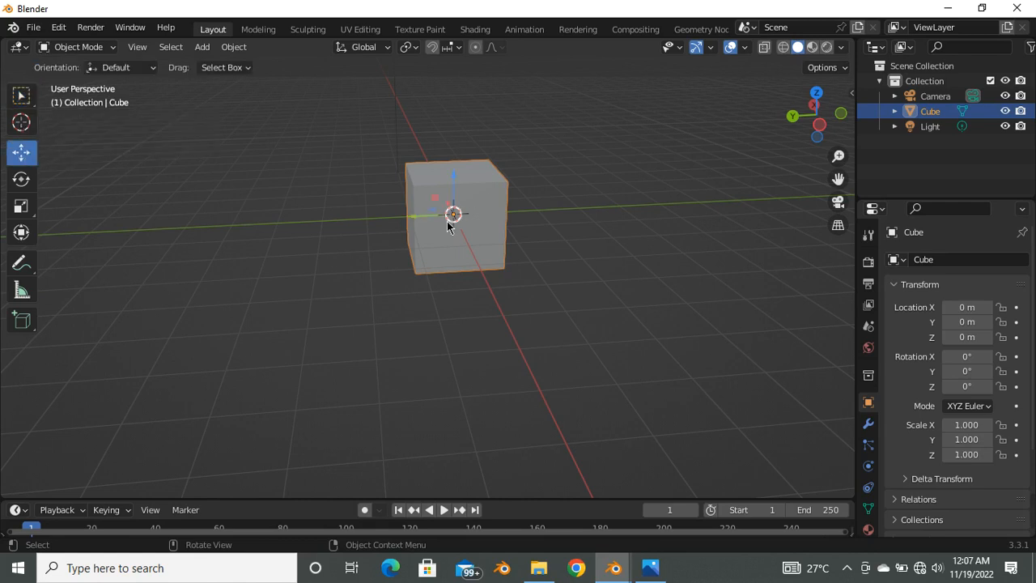
pyautogui.scroll(-3, 428, 224)
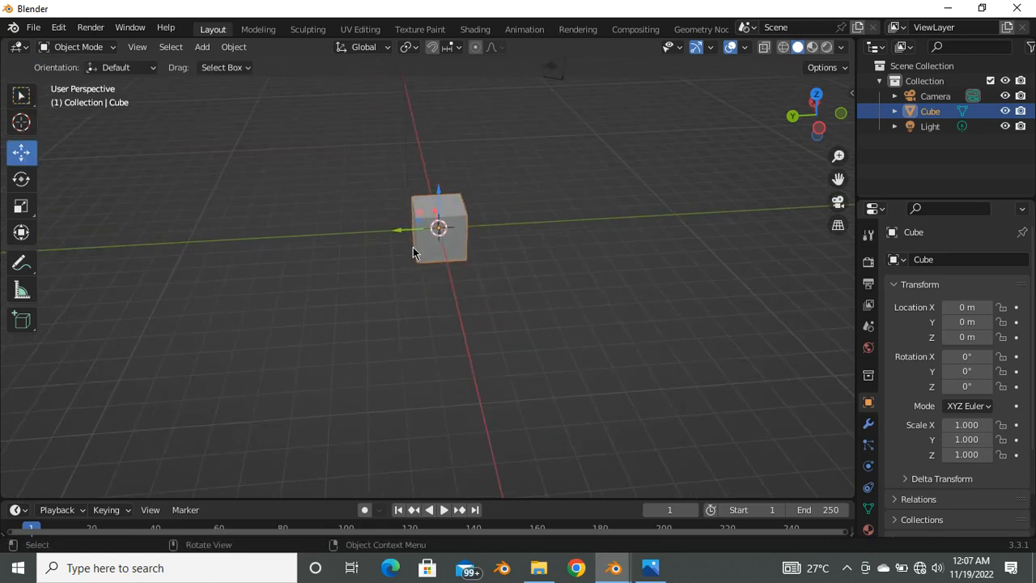
pyautogui.moveTo(411, 234); pyautogui.dragTo(498, 297)
pyautogui.moveTo(498, 296); pyautogui.dragTo(172, 339, button='middle')
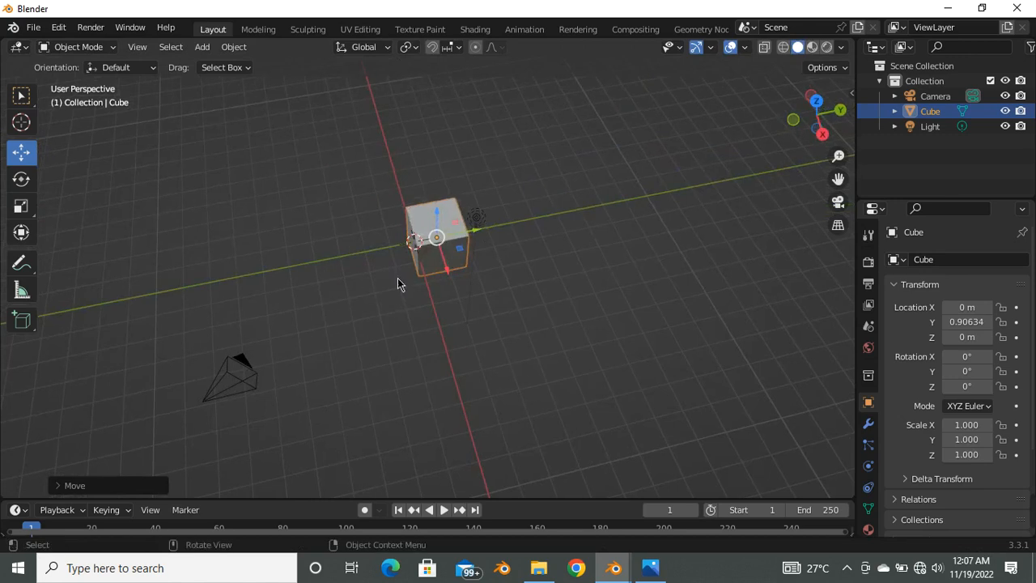
pyautogui.moveTo(398, 278); pyautogui.dragTo(487, 296, button='middle')
pyautogui.moveTo(461, 254); pyautogui.dragTo(406, 293)
pyautogui.moveTo(406, 293); pyautogui.dragTo(446, 200, button='middle')
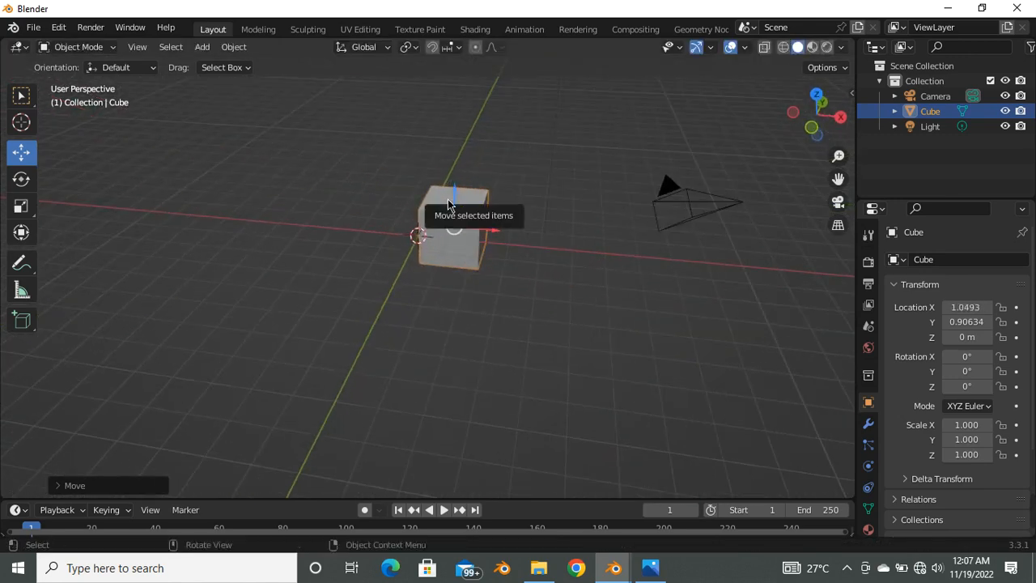
pyautogui.moveTo(454, 203); pyautogui.dragTo(431, 213)
pyautogui.hotkey('ctrl', 'z')
pyautogui.hotkey('ctrl', 'z')
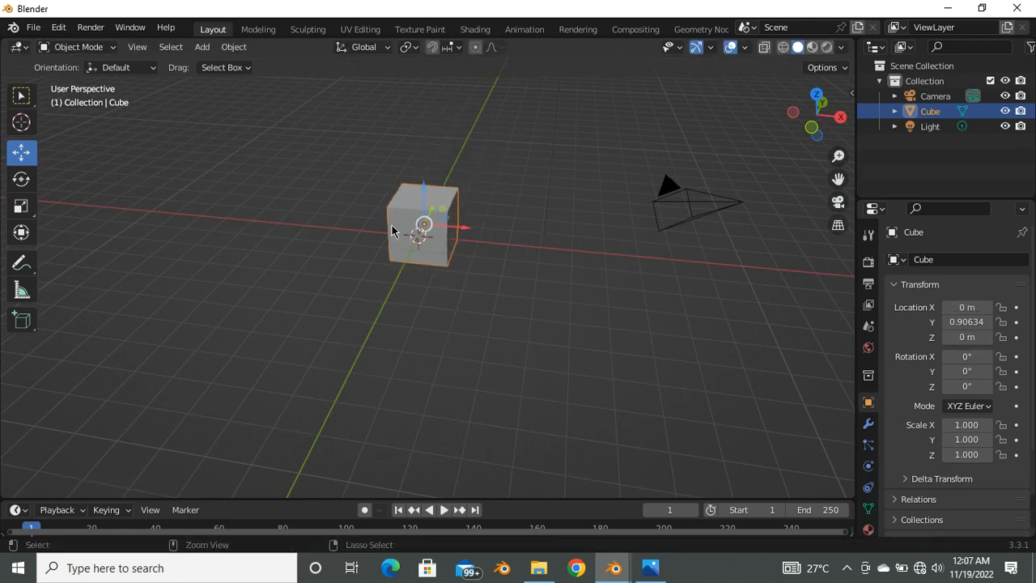
# Step: Try rotating the cube, including about 37° around the Y axis, and undo the rotations and the remaining Y move
pyautogui.moveTo(302, 242); pyautogui.dragTo(343, 225, button='middle')
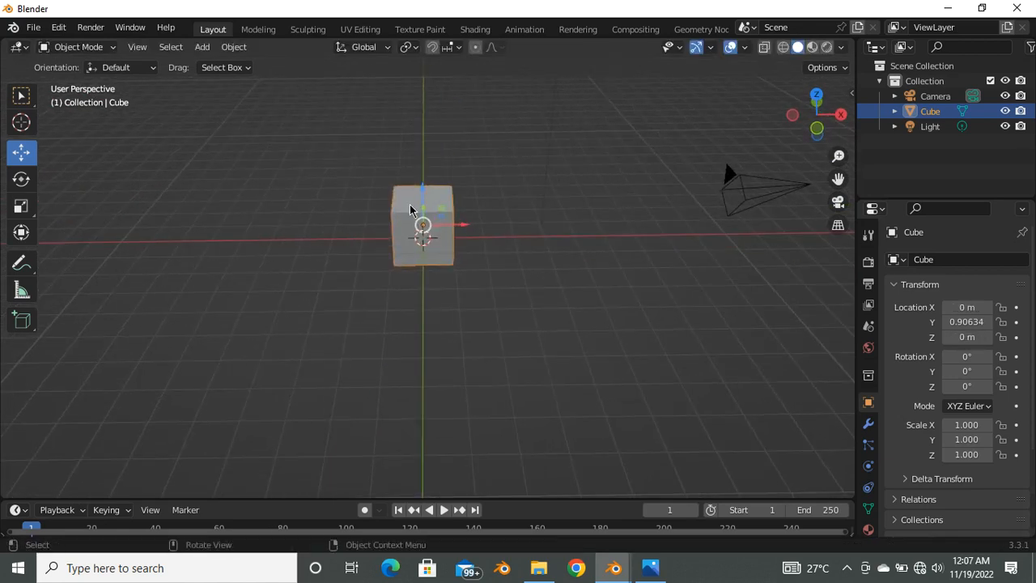
pyautogui.scroll(1, 408, 216)
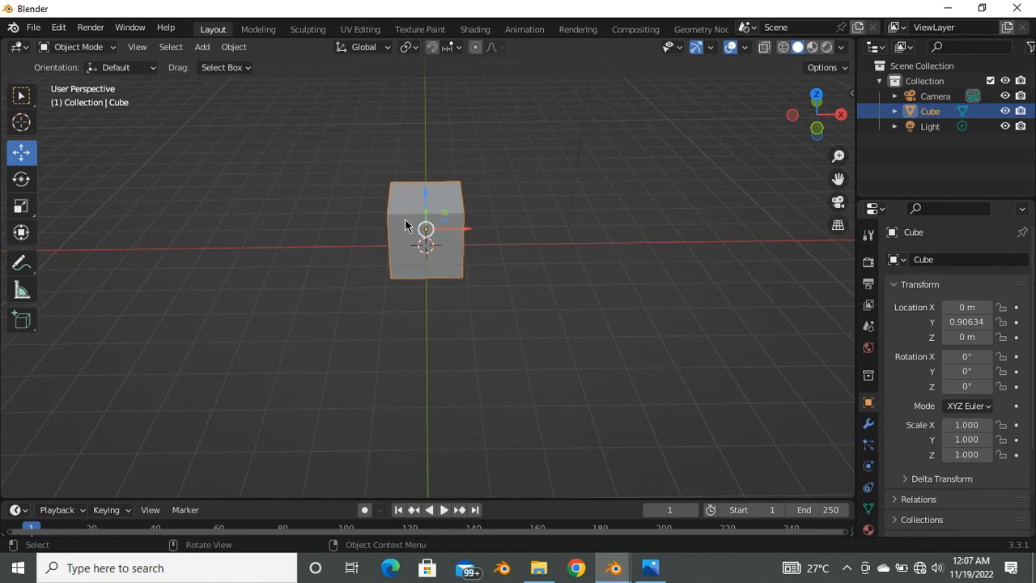
pyautogui.click(22, 180)
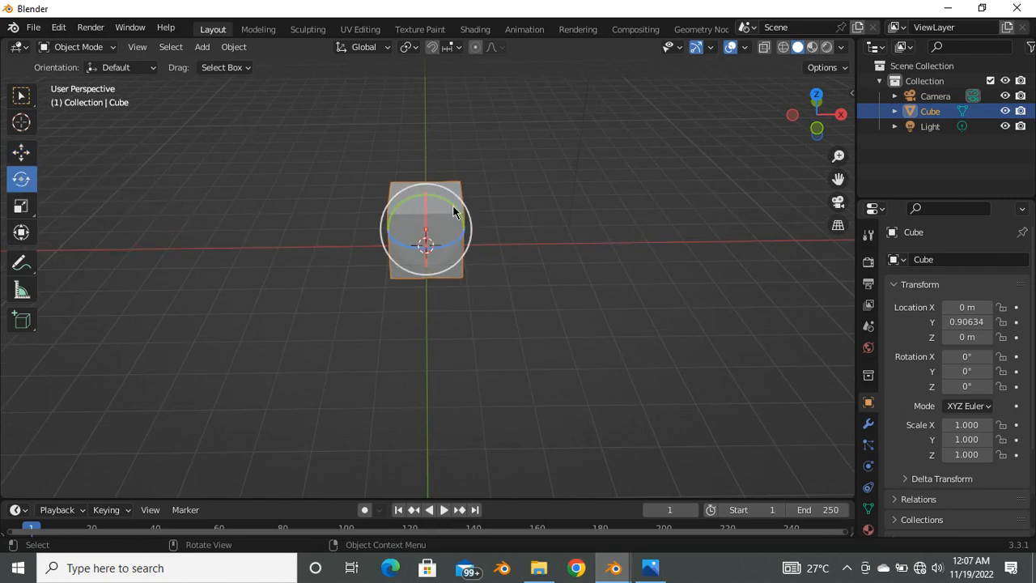
pyautogui.moveTo(452, 209); pyautogui.dragTo(431, 228)
pyautogui.hotkey('ctrl', 'z')
pyautogui.hotkey('ctrl', 'z')
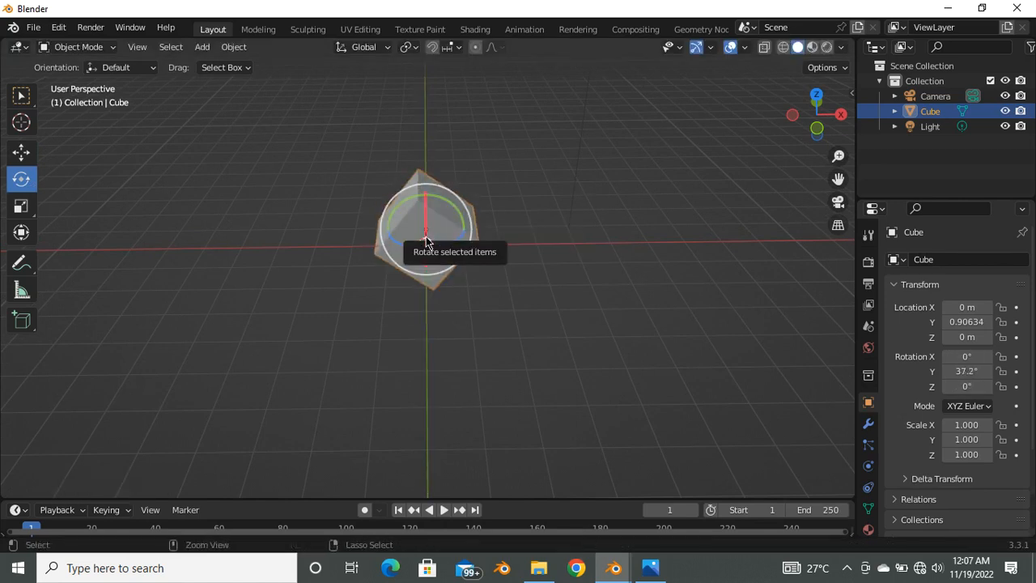
pyautogui.hotkey('ctrl', 'z')
pyautogui.hotkey('ctrl', 'z')
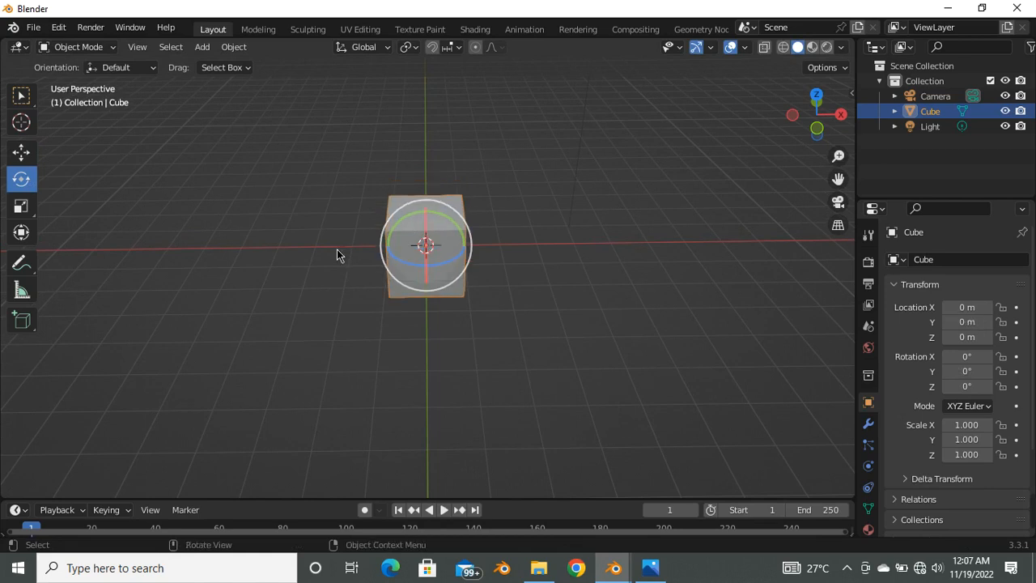
# Step: Try scaling the cube to about 3.76 along X and 1.9 along Z as well as through its centre handle, and undo the scaling
pyautogui.scroll(4, 464, 268)
pyautogui.scroll(-4, 435, 269)
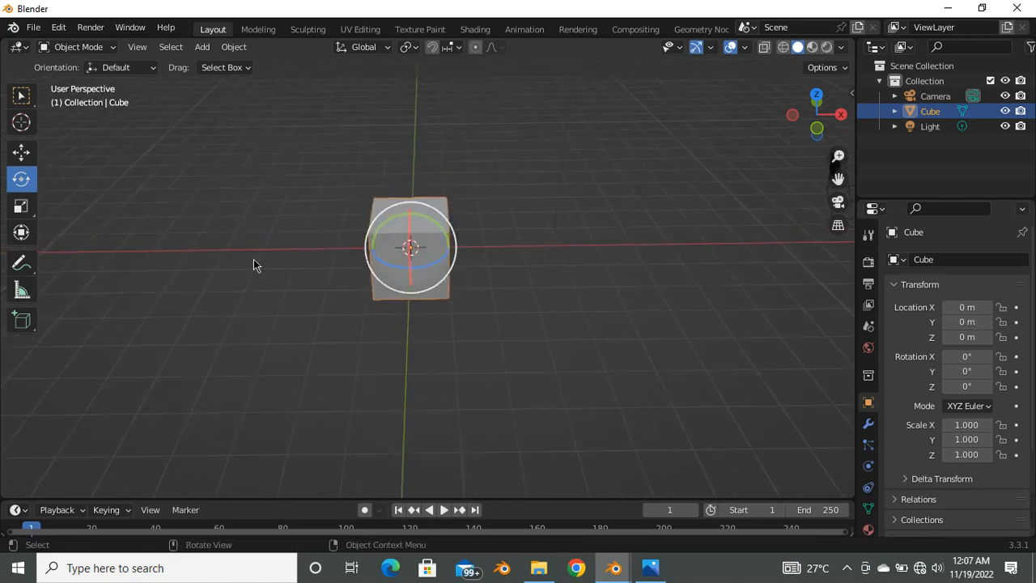
pyautogui.click(22, 206)
pyautogui.moveTo(457, 248); pyautogui.dragTo(582, 253)
pyautogui.moveTo(412, 246); pyautogui.dragTo(456, 221, button='middle')
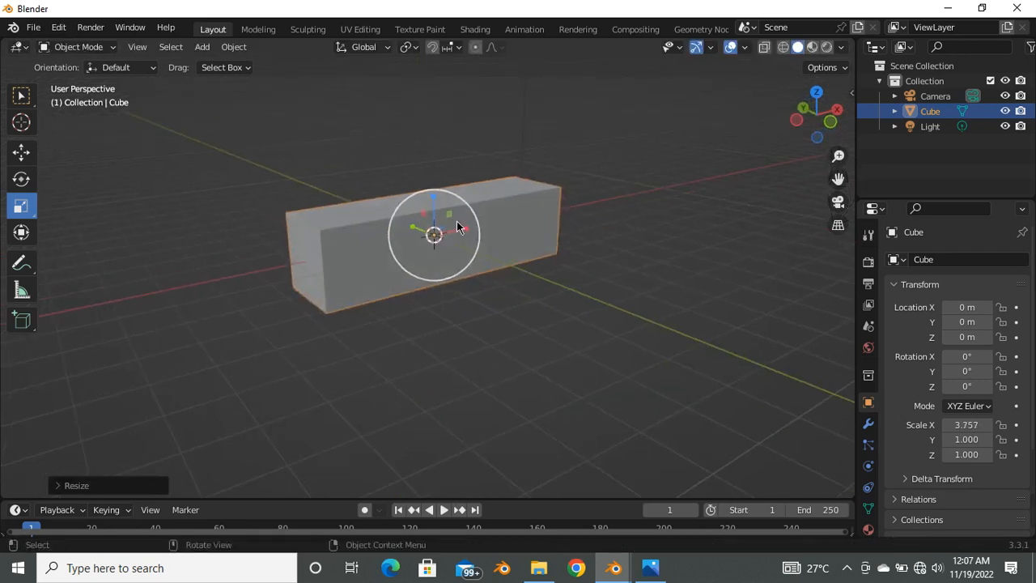
pyautogui.moveTo(435, 206); pyautogui.dragTo(431, 172)
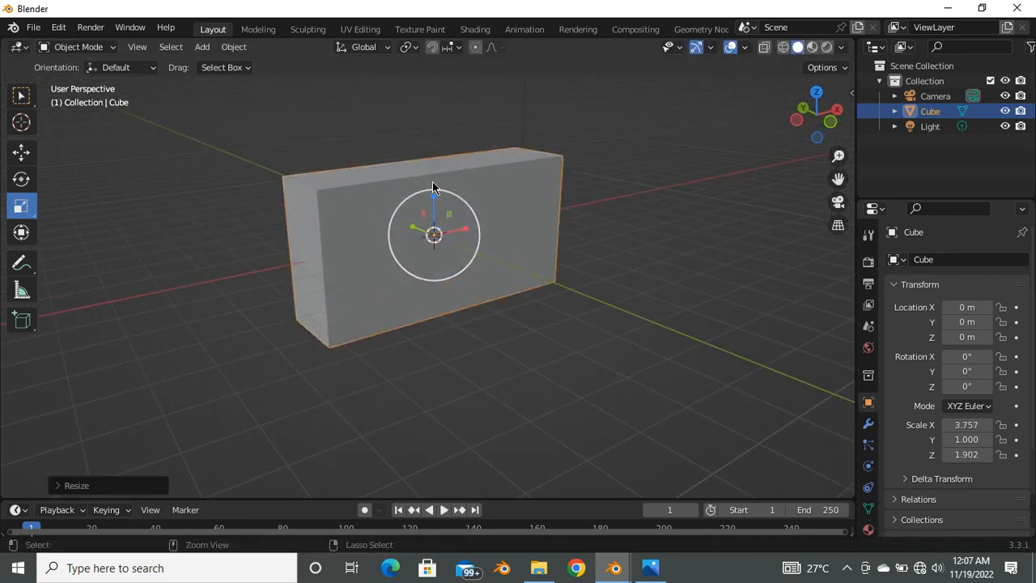
pyautogui.hotkey('ctrl', 'z')
pyautogui.hotkey('ctrl', 'z')
pyautogui.moveTo(435, 237); pyautogui.dragTo(456, 261)
pyautogui.hotkey('ctrl', 'z')
# Step: Try moving the cube freely without an axis constraint, and cancel the move
pyautogui.scroll(-2, 407, 249)
pyautogui.moveTo(409, 253); pyautogui.dragTo(391, 283, button='middle')
pyautogui.scroll(4, 411, 244)
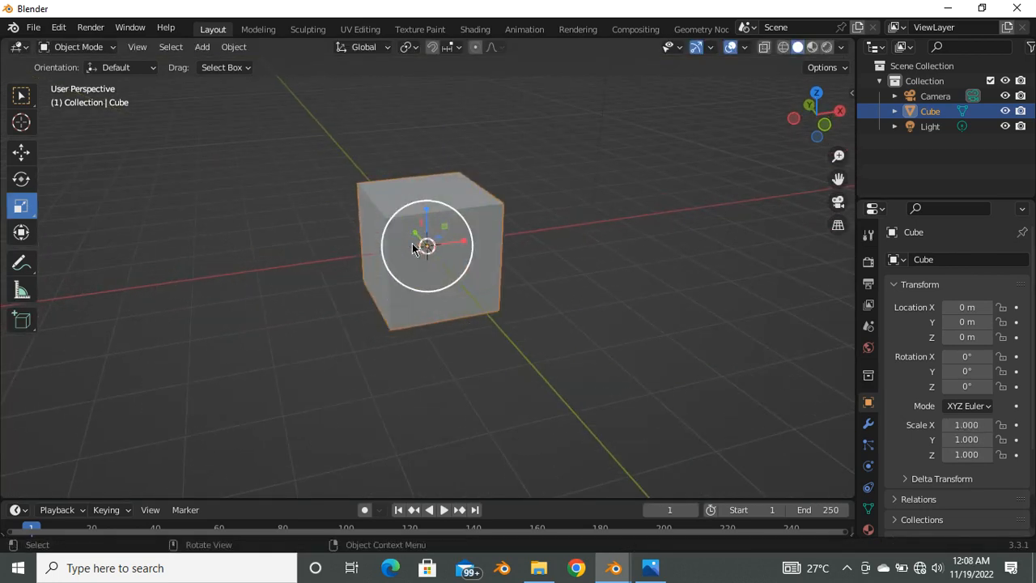
pyautogui.press('g')
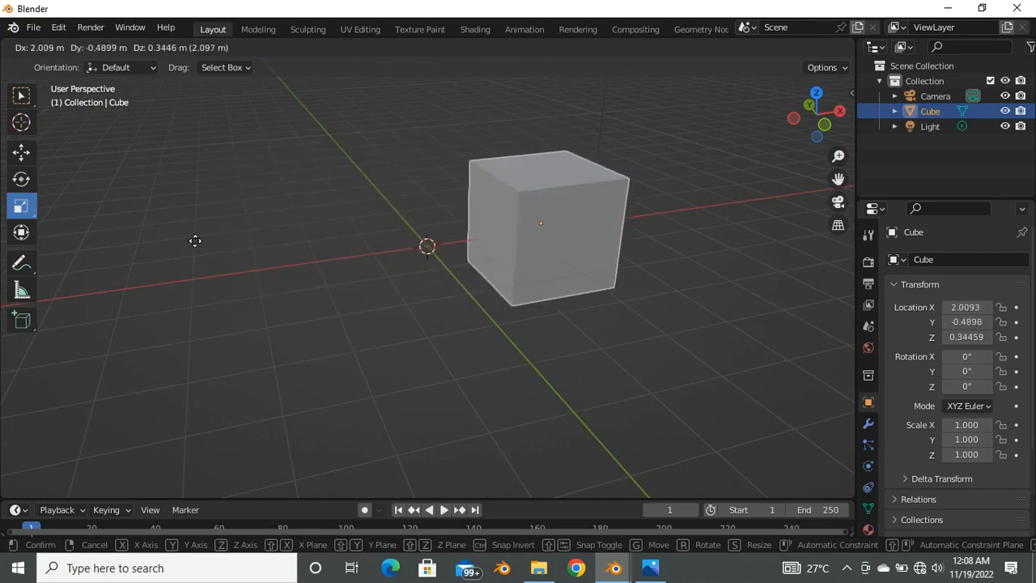
pyautogui.press('Escape')
# Step: Try scaling the cube uniformly and rotating it freely, and discard both changes
pyautogui.press('s')
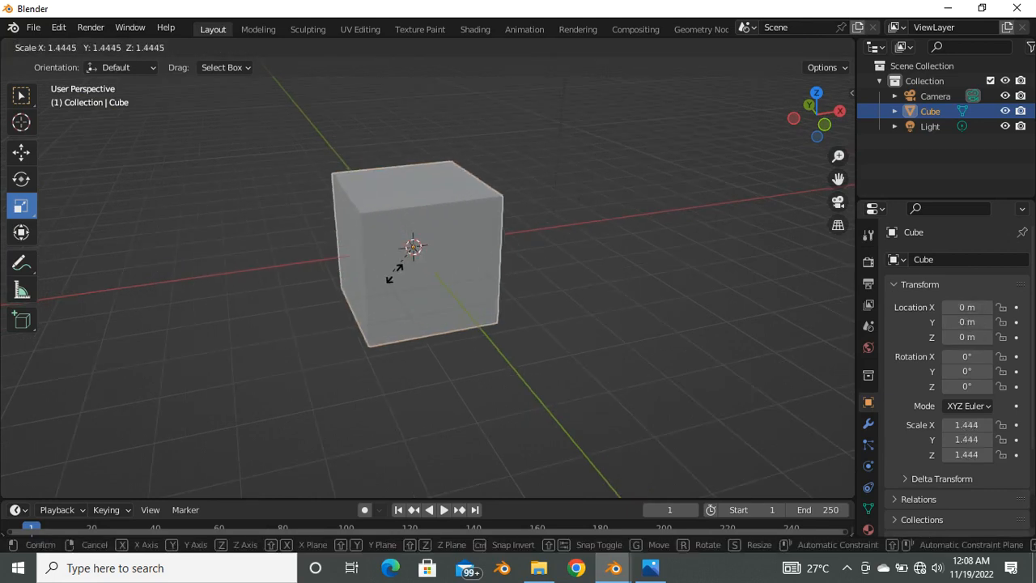
pyautogui.click(420, 268)
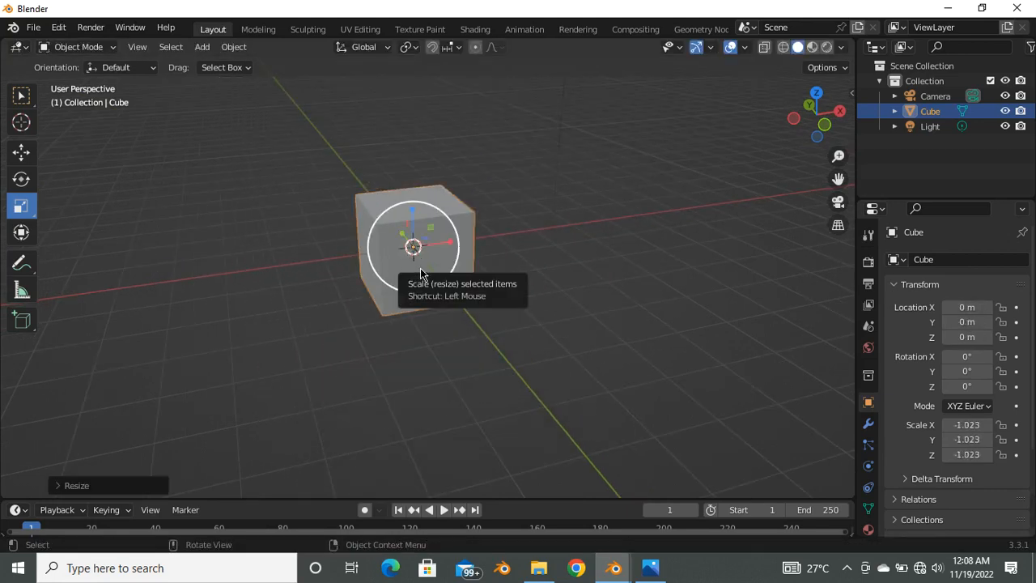
pyautogui.press('r')
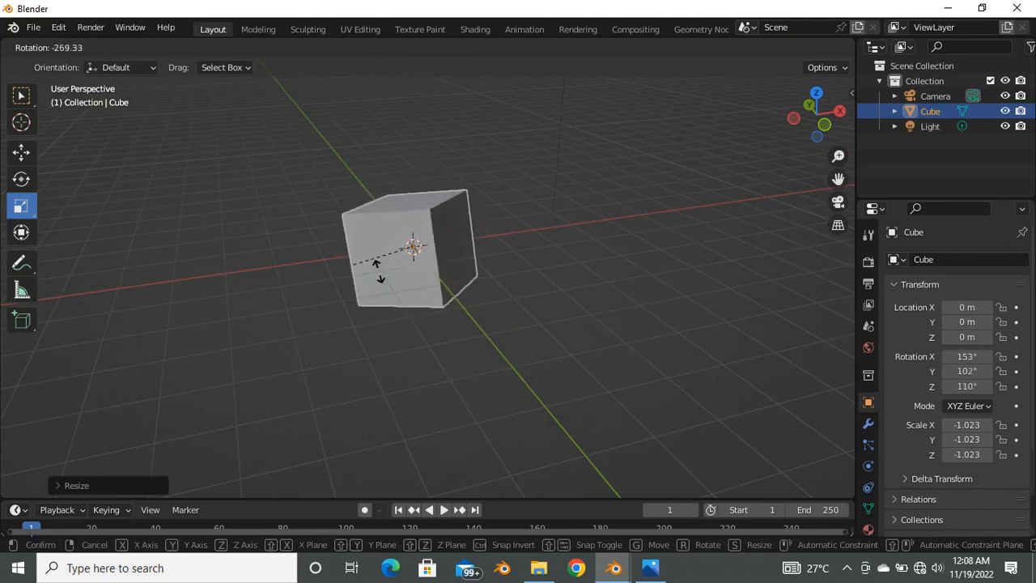
pyautogui.press('Escape')
pyautogui.hotkey('ctrl', 'z')
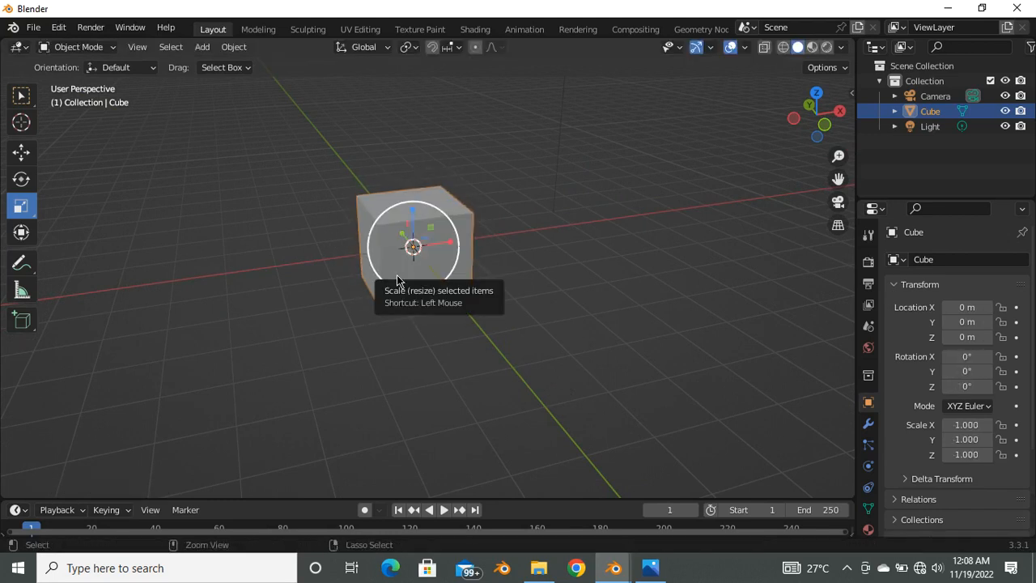
# Step: Activate the Move tool and delete the default cube from the scene
pyautogui.click(21, 152)
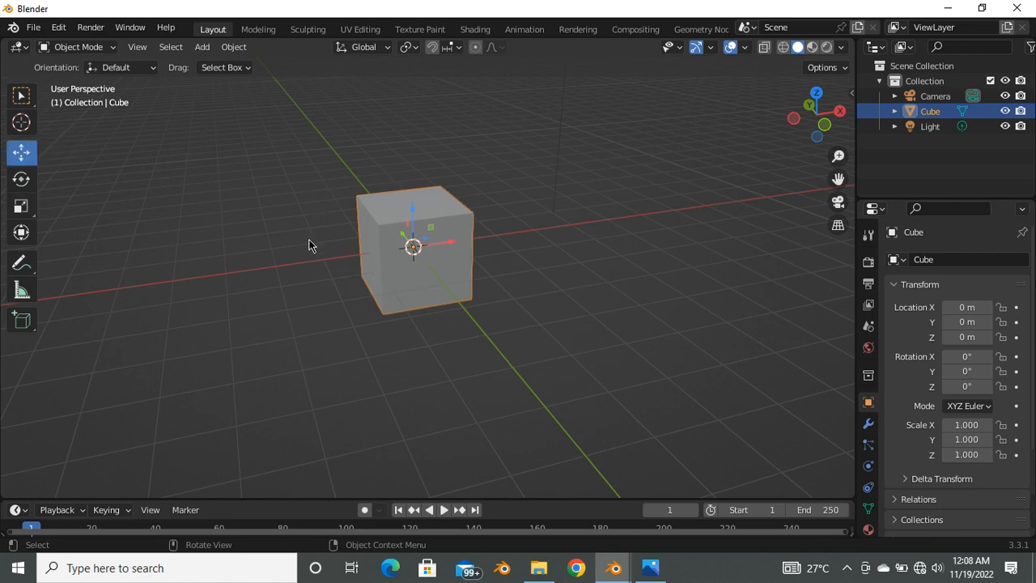
pyautogui.keyDown('shift'); pyautogui.moveTo(305, 224); pyautogui.dragTo(386, 238, button='middle'); pyautogui.keyUp('shift')
pyautogui.scroll(3, 553, 265)
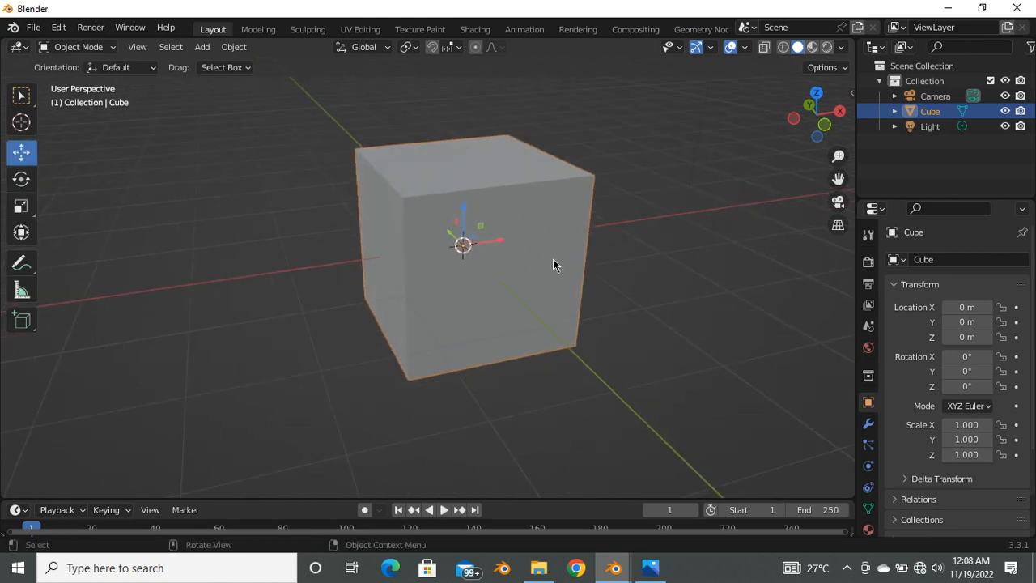
pyautogui.scroll(-2, 524, 257)
pyautogui.moveTo(515, 260); pyautogui.dragTo(488, 249, button='middle')
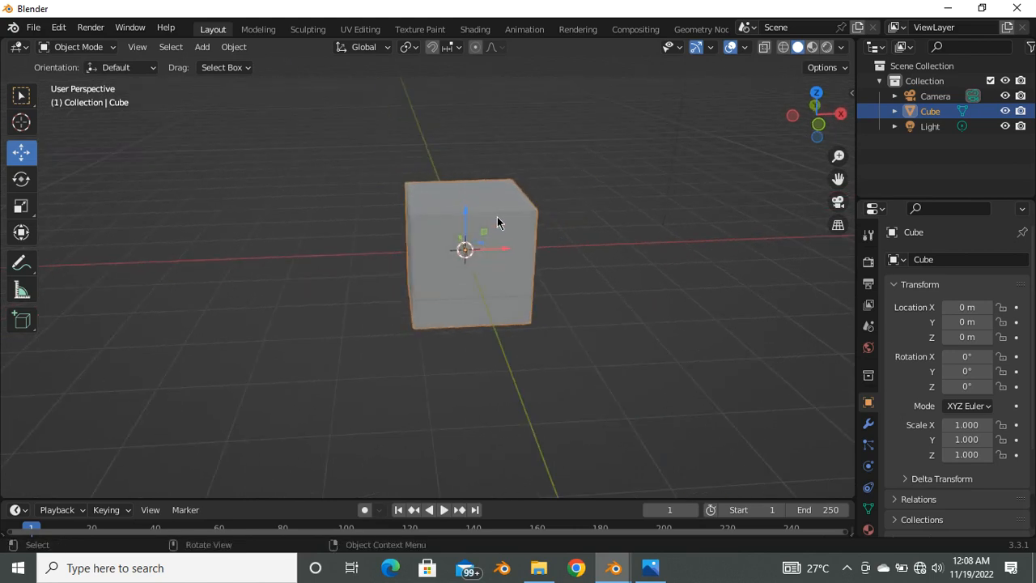
pyautogui.press('Delete')
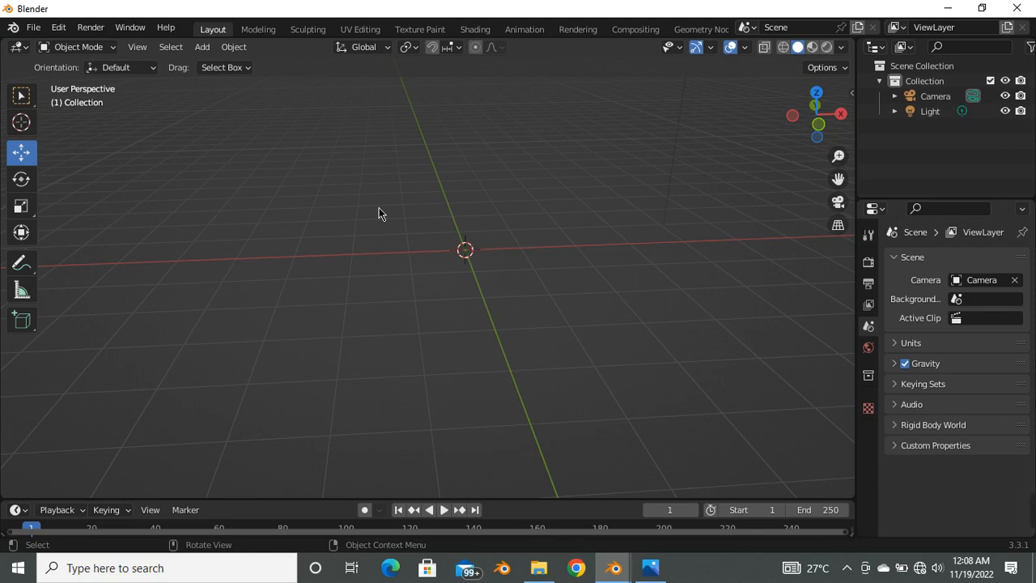
# Step: Split the viewport into a quad view with top, front, right and perspective views
pyautogui.press('ctrl')
pyautogui.hotkey('ctrl', 'alt', 'q')
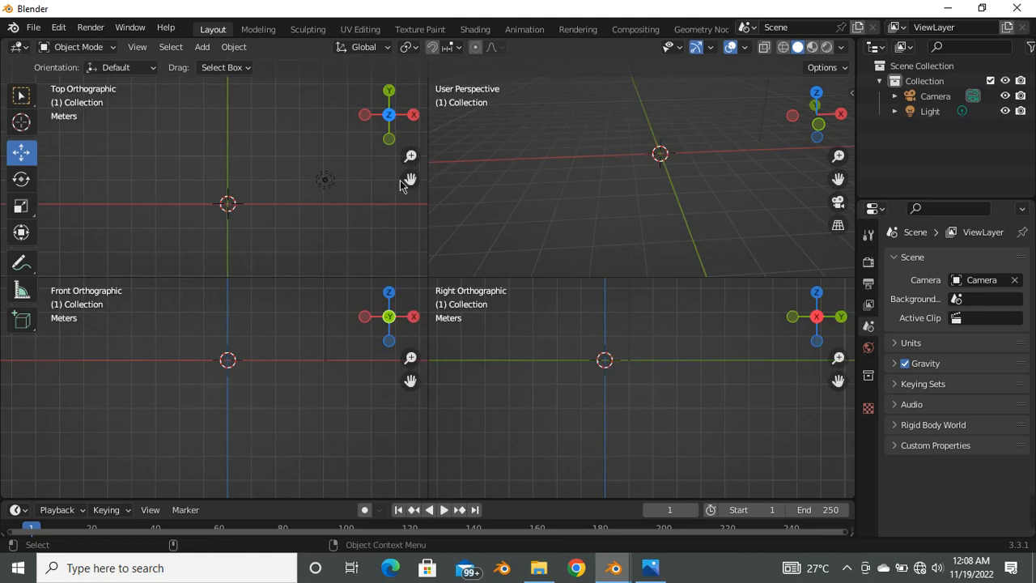
pyautogui.scroll(2, 305, 259)
pyautogui.scroll(-1, 288, 222)
pyautogui.scroll(-3, 288, 226)
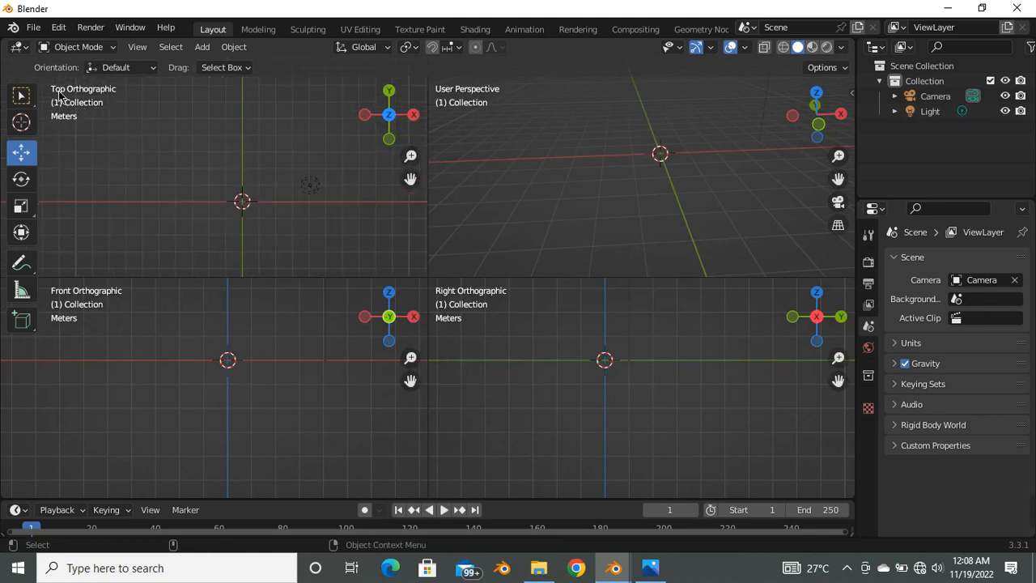
pyautogui.moveTo(582, 139)
pyautogui.mouseDown(button='middle')
pyautogui.moveTo(667, 132)
pyautogui.moveTo(620, 162)
pyautogui.moveTo(584, 142)
pyautogui.mouseUp(button='middle')
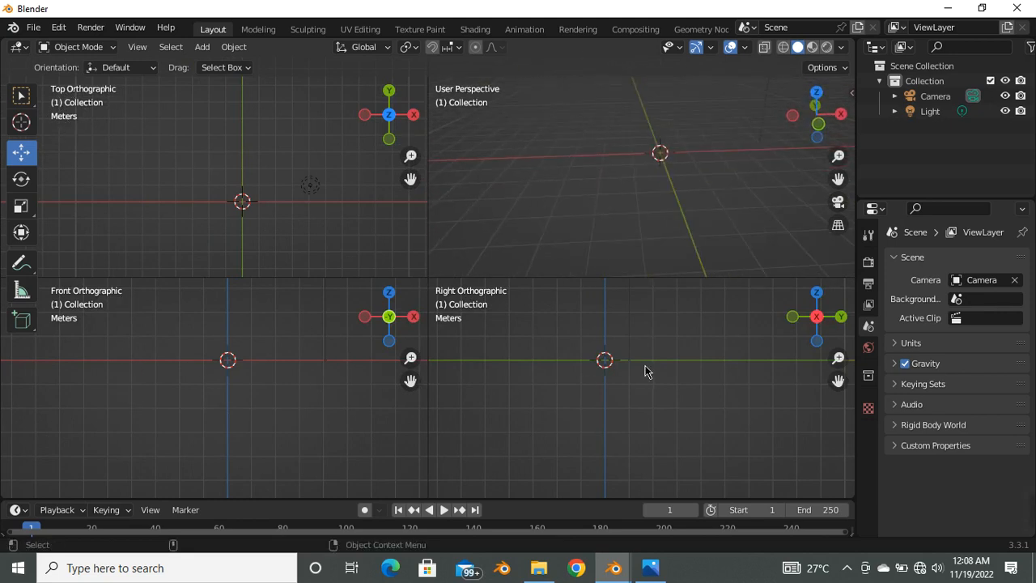
pyautogui.scroll(-4, 616, 365)
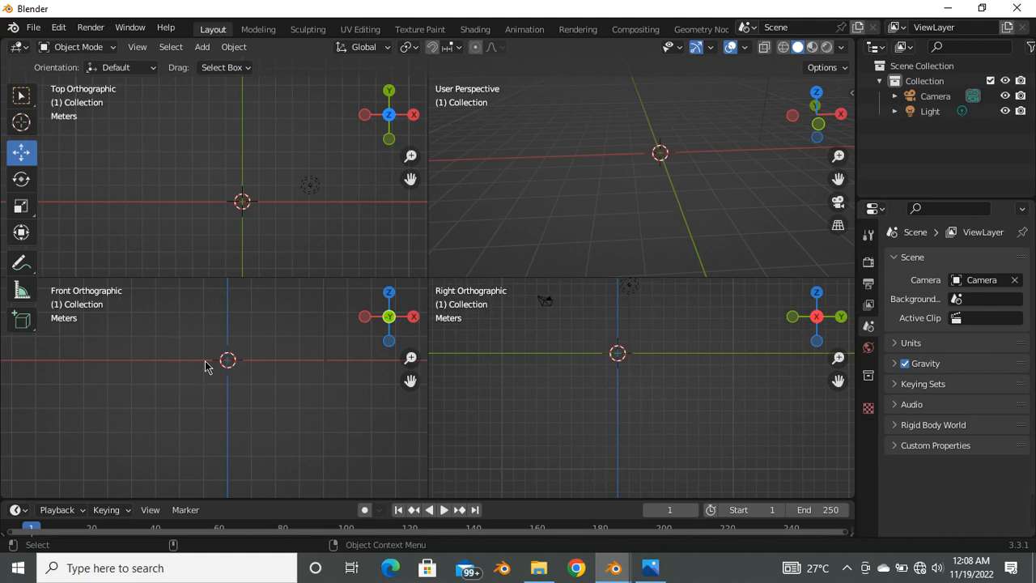
pyautogui.hotkey('shift', 'a')
pyautogui.hotkey('shift', 'a')
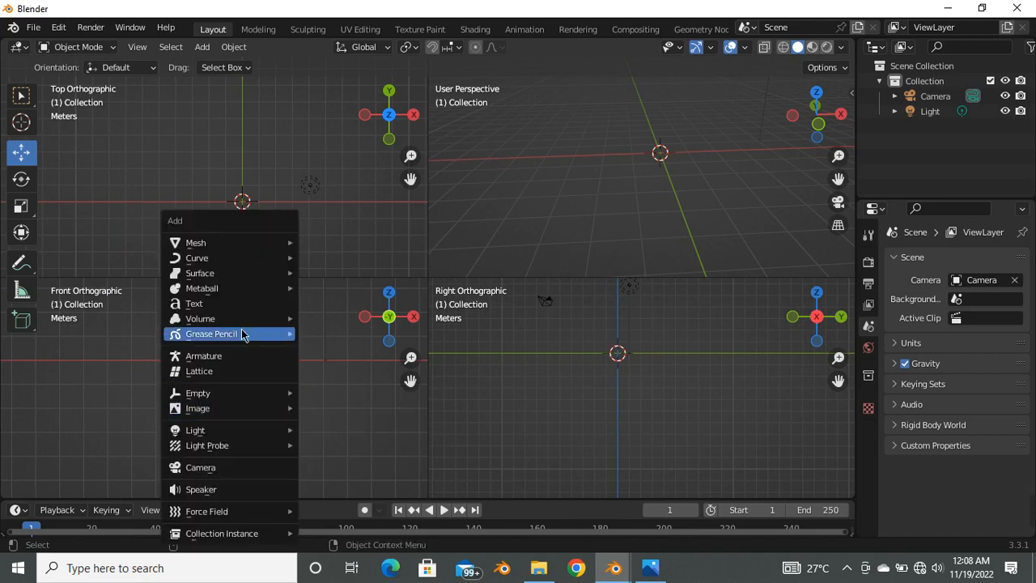
pyautogui.moveTo(237, 293)
pyautogui.moveTo(232, 414)
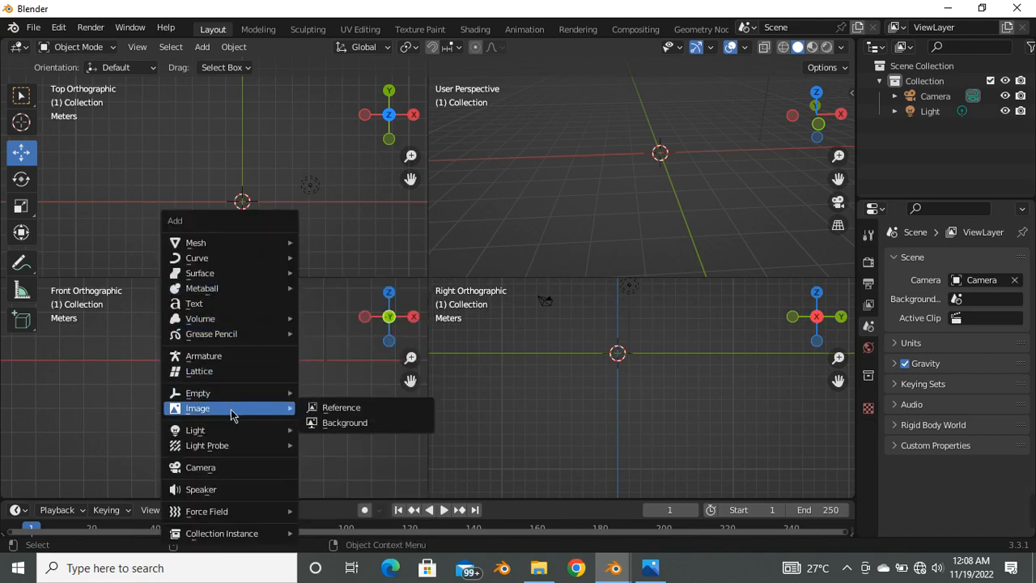
pyautogui.click(336, 409)
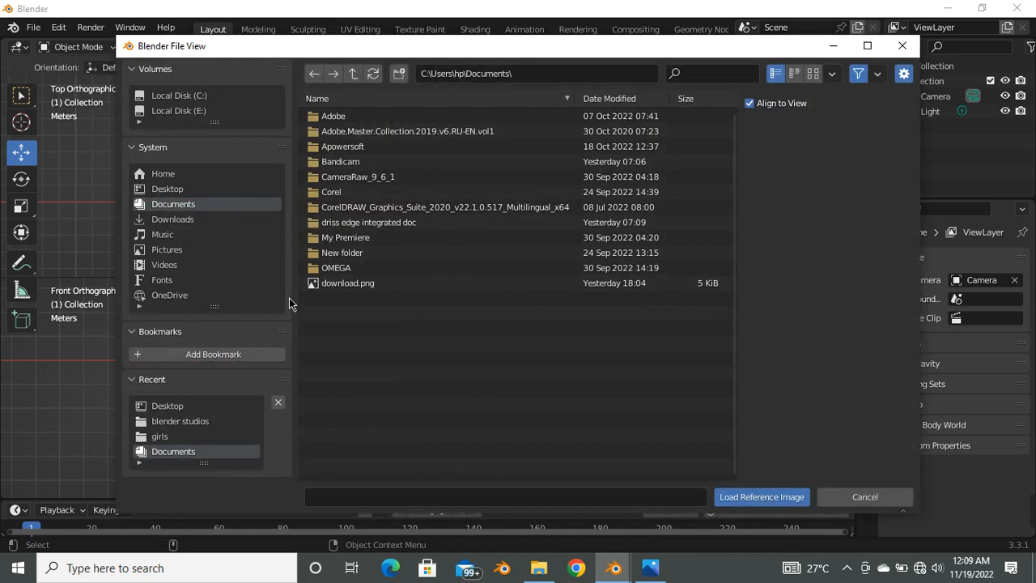
pyautogui.click(177, 193)
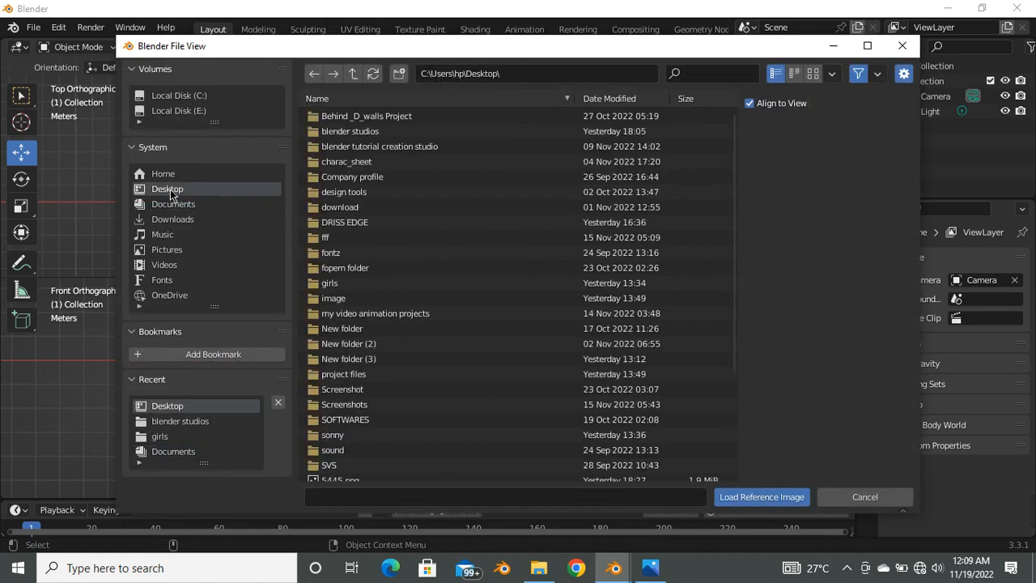
pyautogui.scroll(-3, 377, 288)
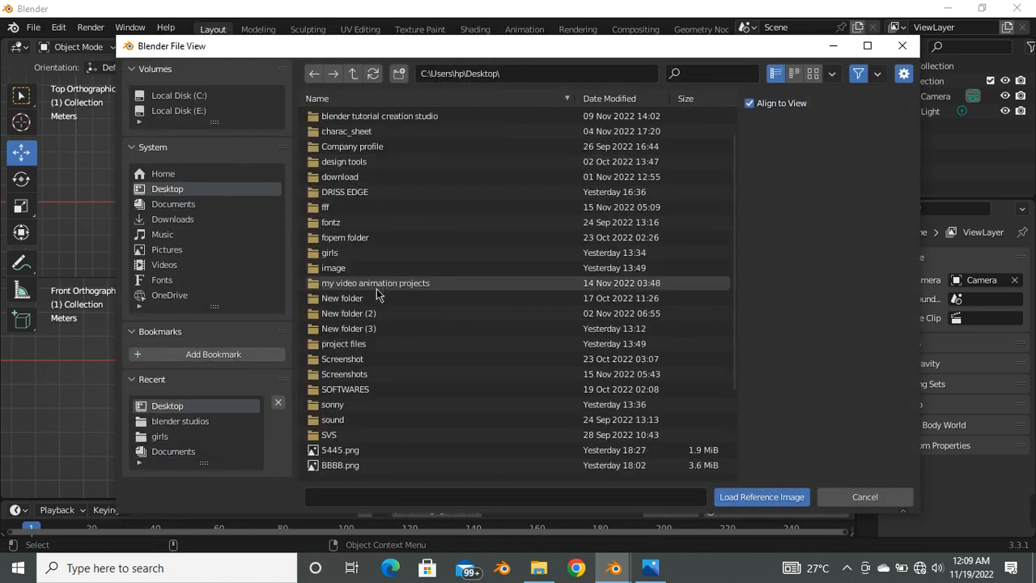
pyautogui.doubleClick(351, 314)
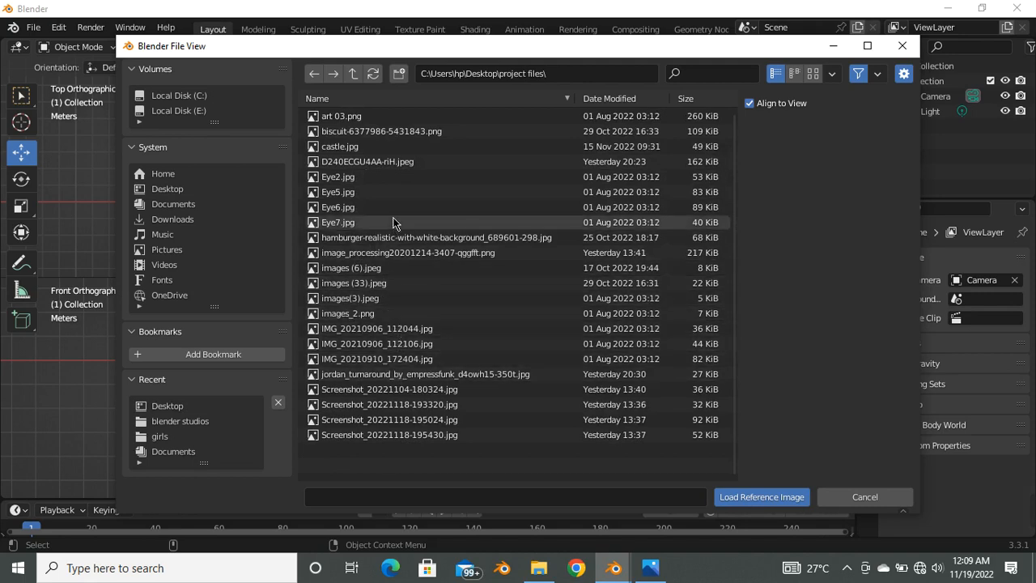
# Step: Switch to File Explorer and rename the "images (33)" file as SCOTTER, and return to Blender, dismissing its open file browser
pyautogui.click(538, 570)
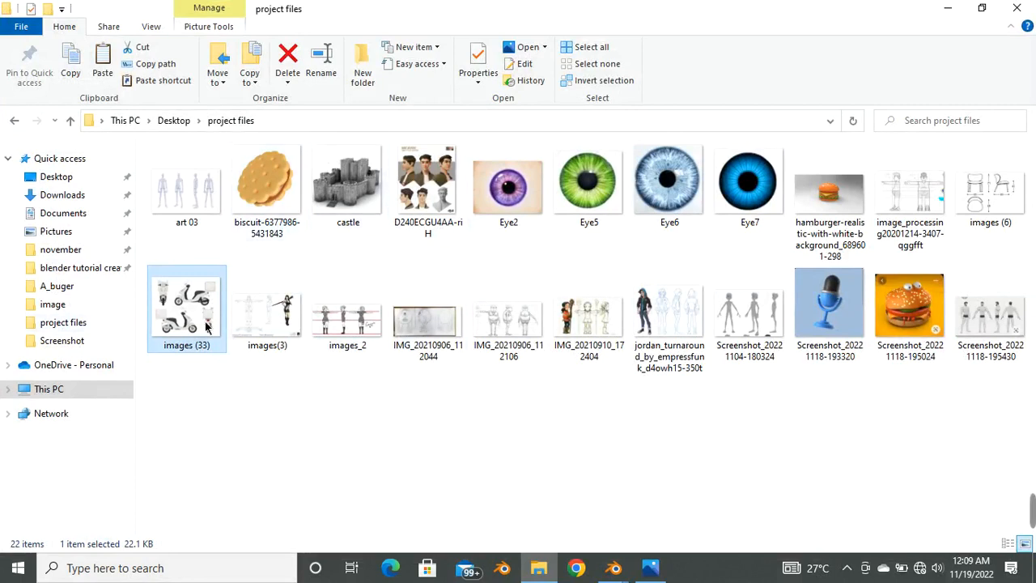
pyautogui.rightClick(206, 325)
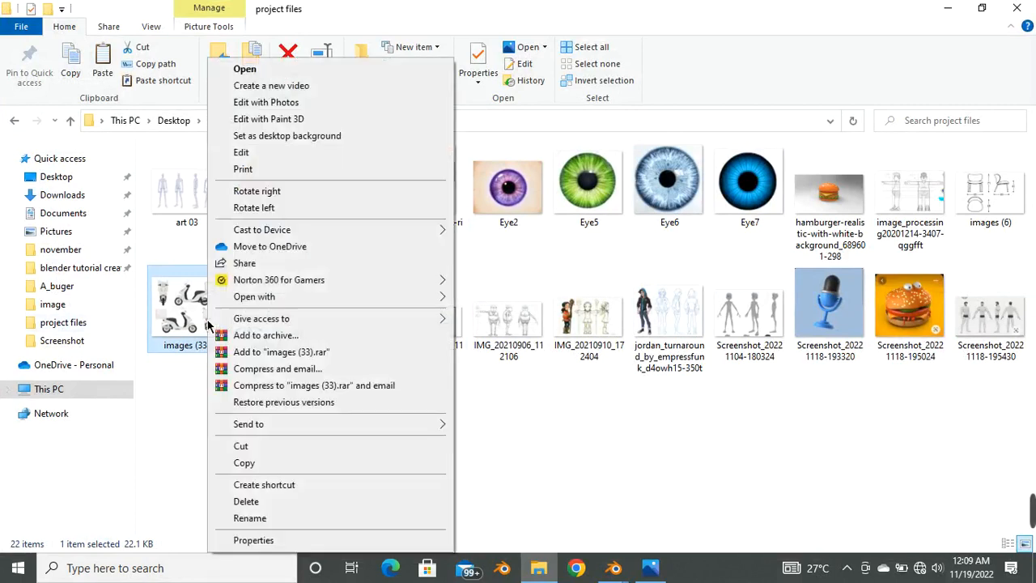
pyautogui.click(258, 518)
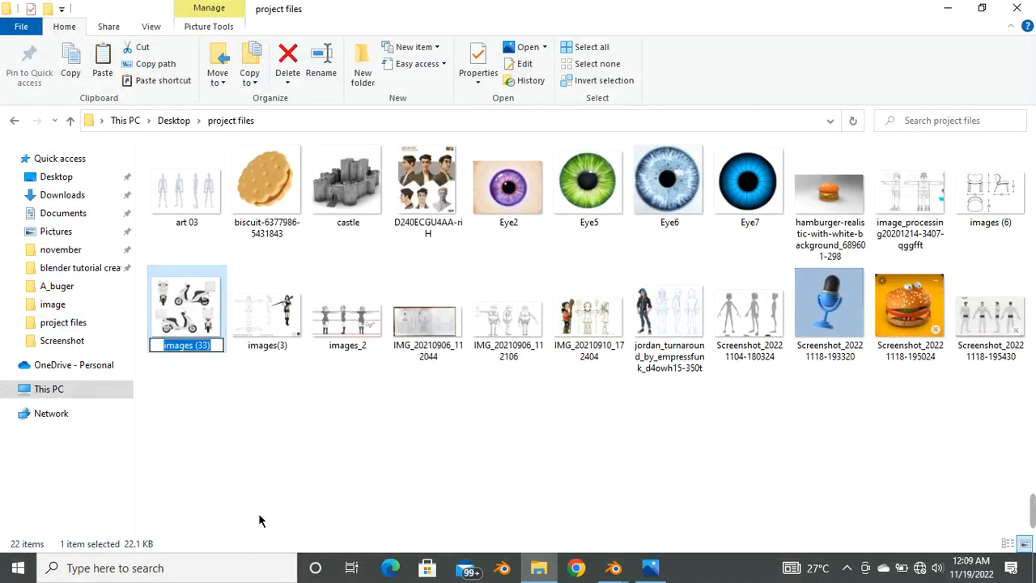
pyautogui.write('SCOTT')
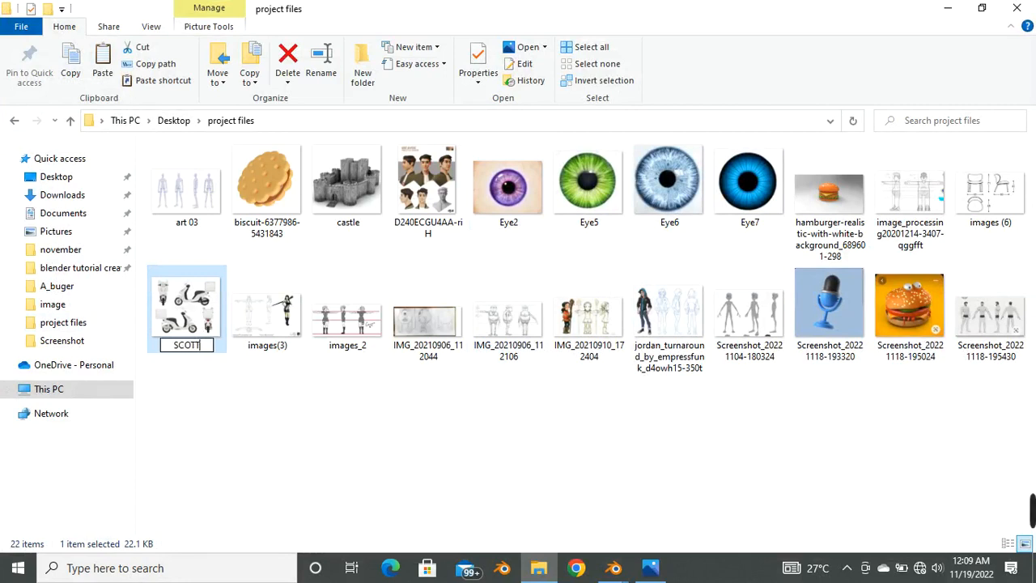
pyautogui.write('ER')
pyautogui.press('Return')
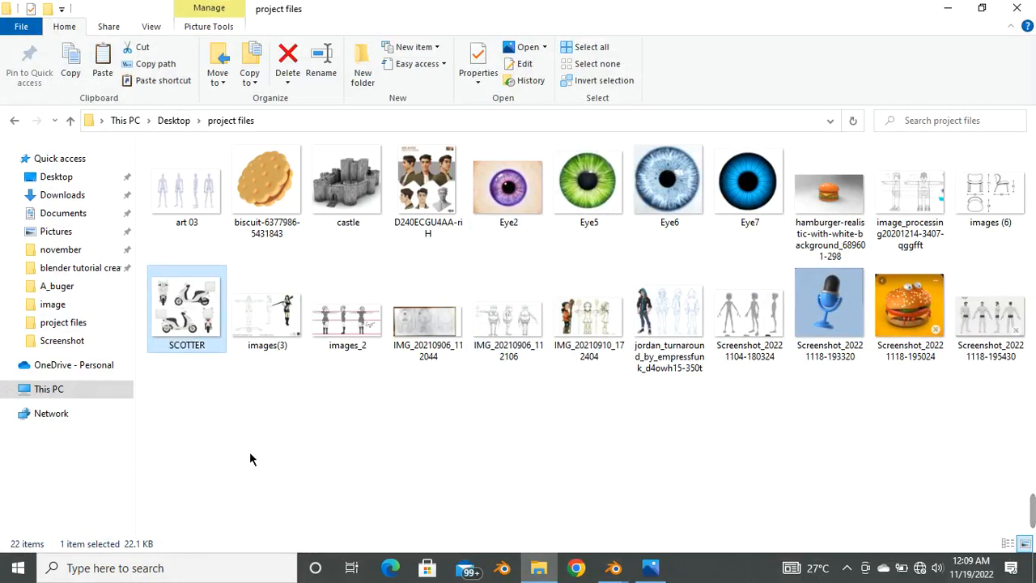
pyautogui.click(433, 438)
pyautogui.click(948, 8)
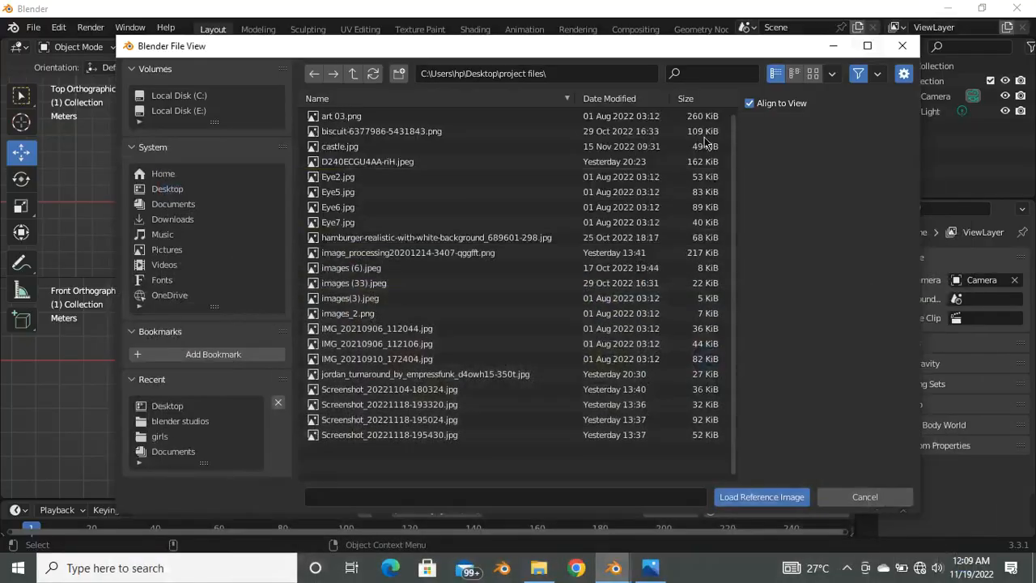
pyautogui.click(902, 46)
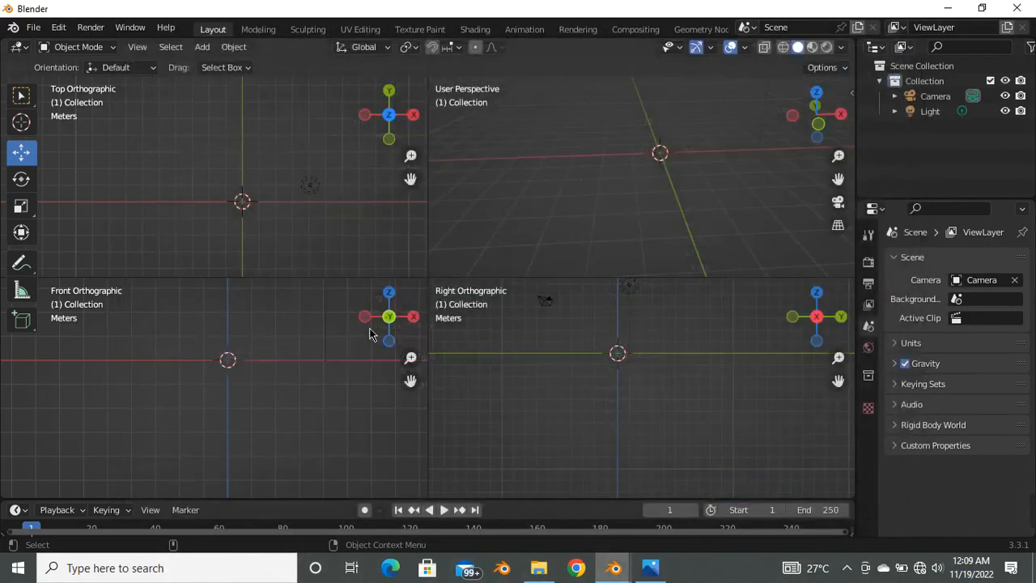
# Step: Add SCOTTER.jpeg from the Desktop's project files folder as a reference image aligned to the front view
pyautogui.hotkey('shift', 'a')
pyautogui.moveTo(299, 381)
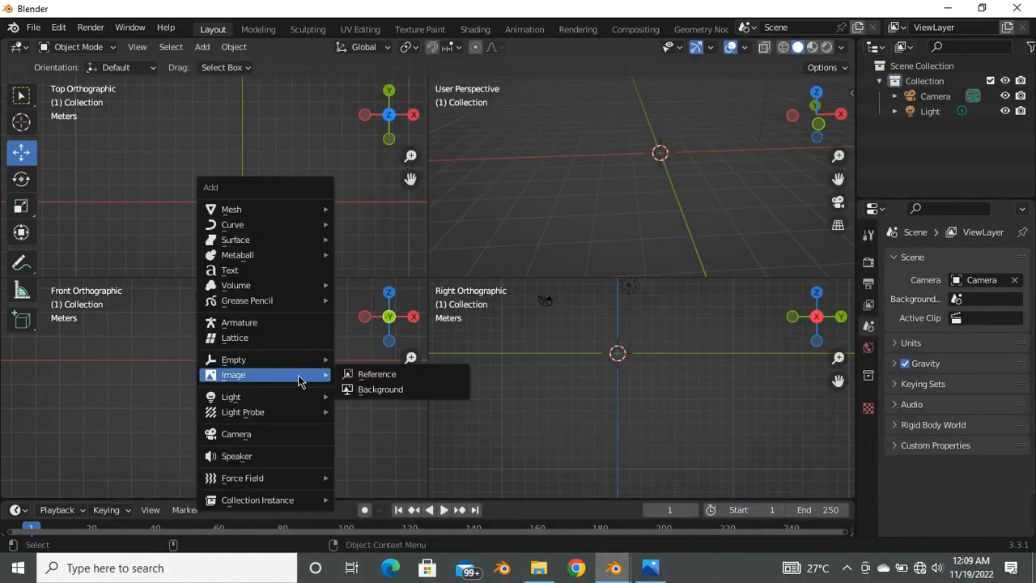
pyautogui.click(369, 374)
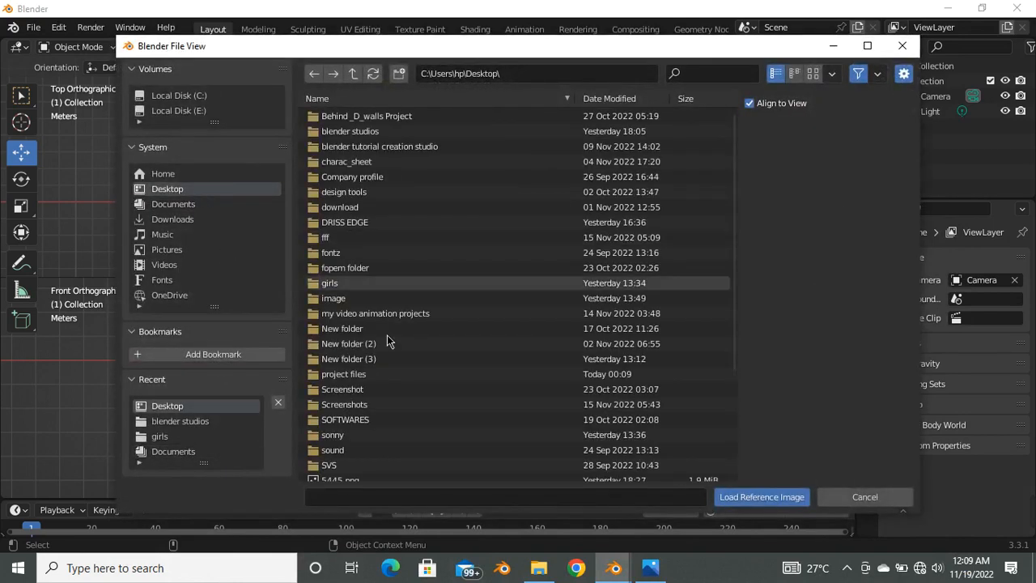
pyautogui.scroll(-2, 385, 356)
pyautogui.click(349, 316)
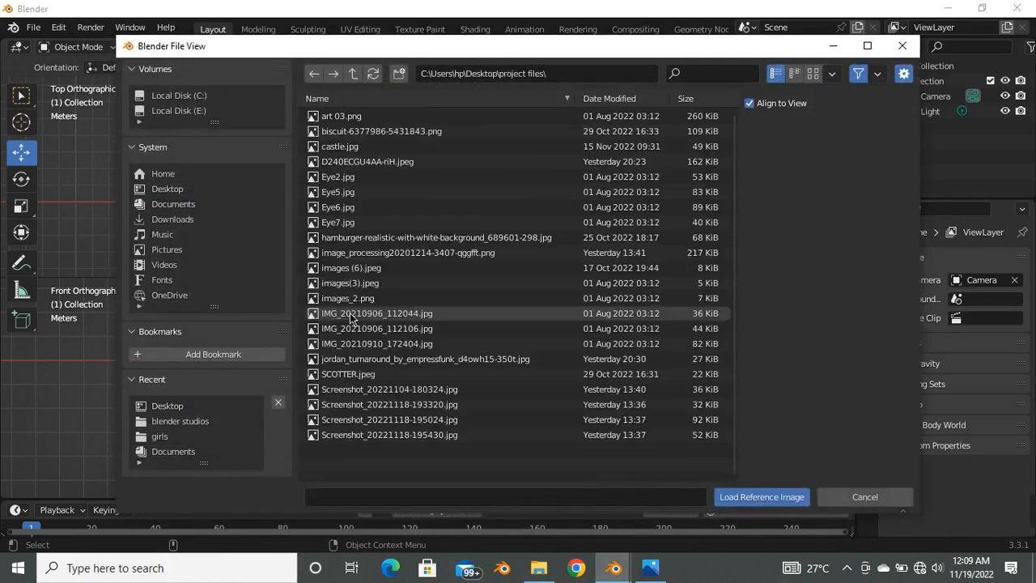
pyautogui.click(361, 377)
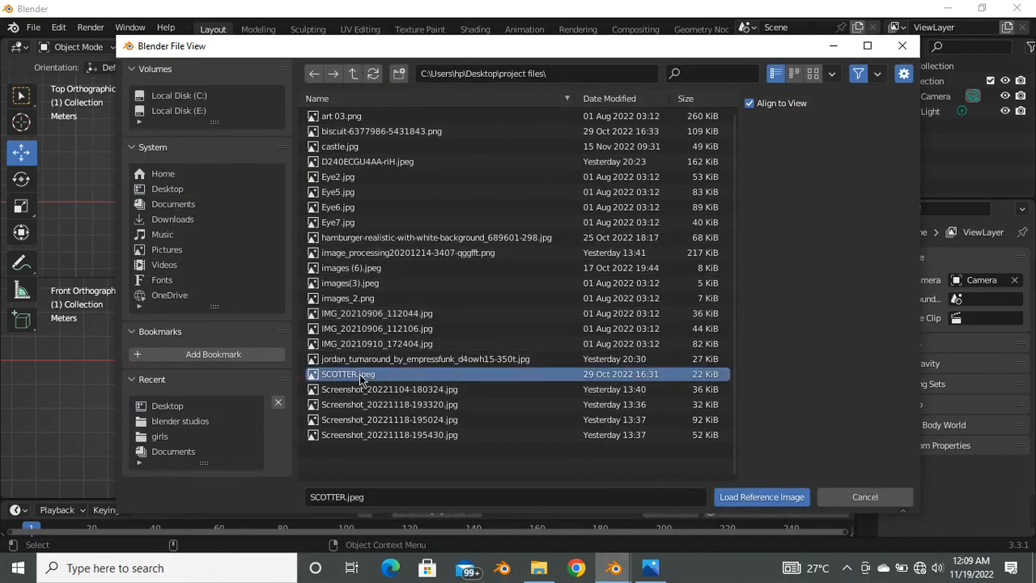
pyautogui.click(744, 497)
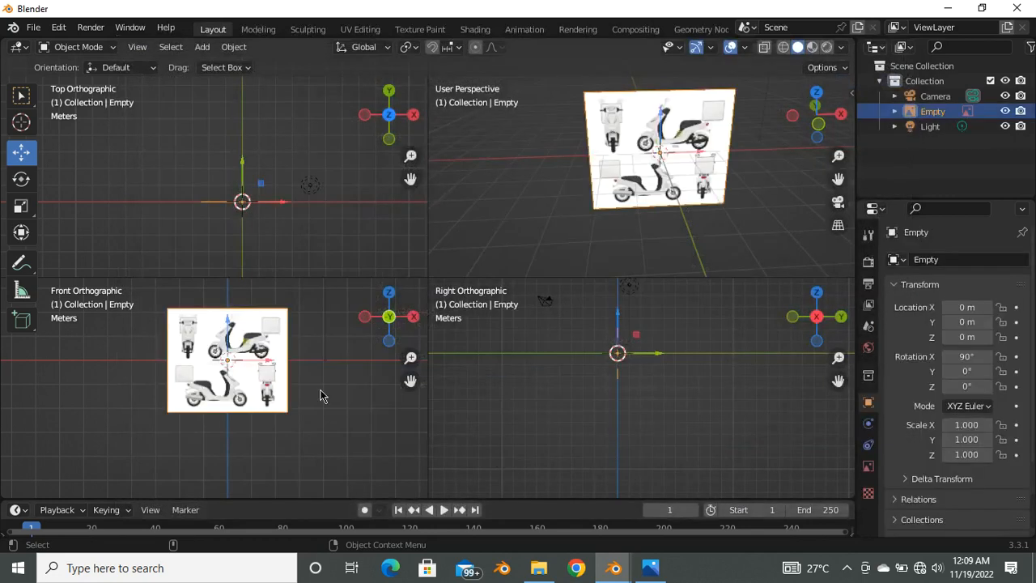
pyautogui.scroll(1, 101, 306)
pyautogui.scroll(-2, 161, 364)
pyautogui.scroll(4, 233, 373)
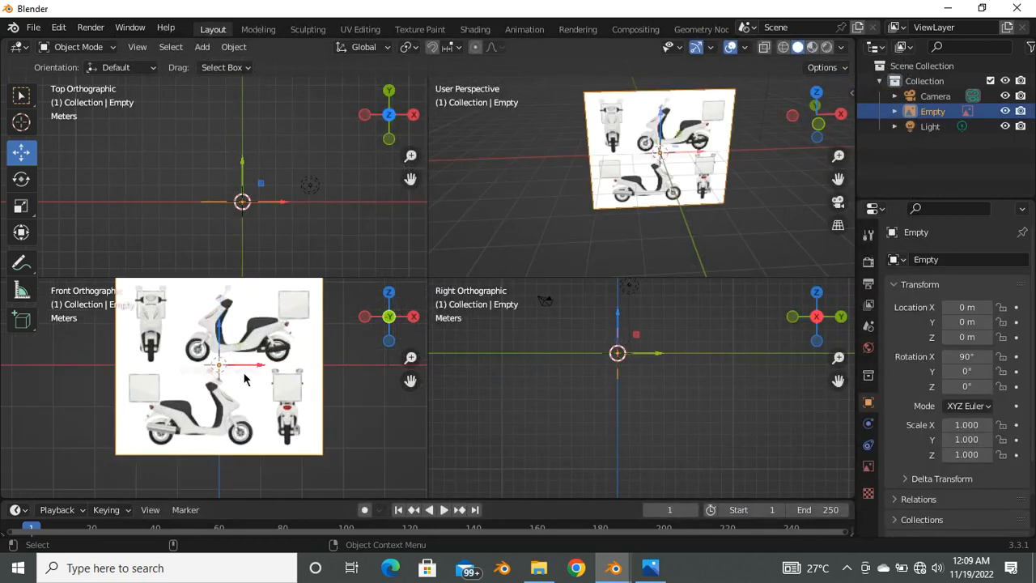
pyautogui.scroll(-2, 144, 384)
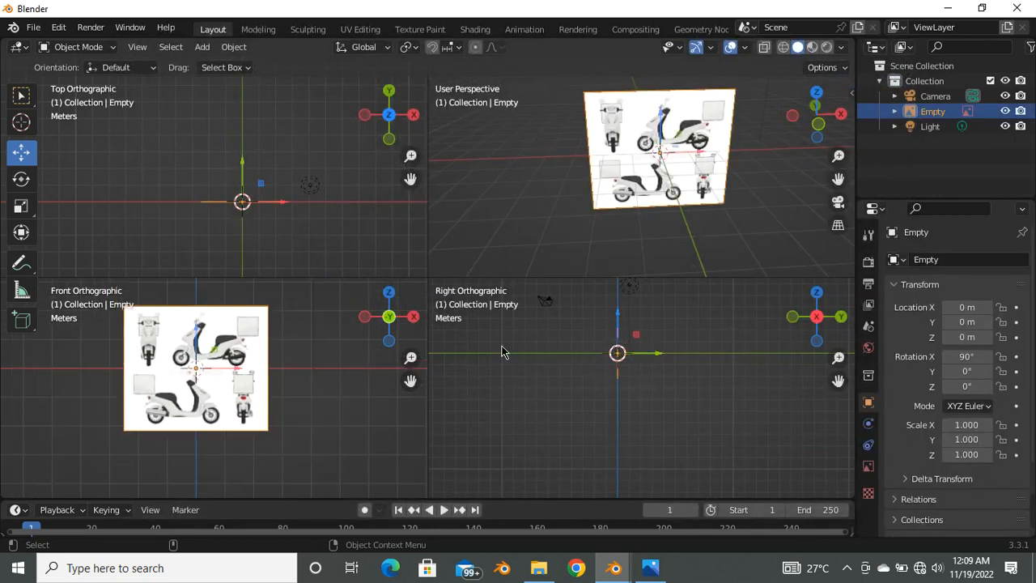
# Step: Add SCOTTER.jpeg as a second reference image aligned to the right orthographic view
pyautogui.keyDown('shift'); pyautogui.moveTo(556, 361); pyautogui.dragTo(597, 381, button='middle'); pyautogui.keyUp('shift')
pyautogui.click(597, 383)
pyautogui.hotkey('shift', 'a')
pyautogui.moveTo(597, 383)
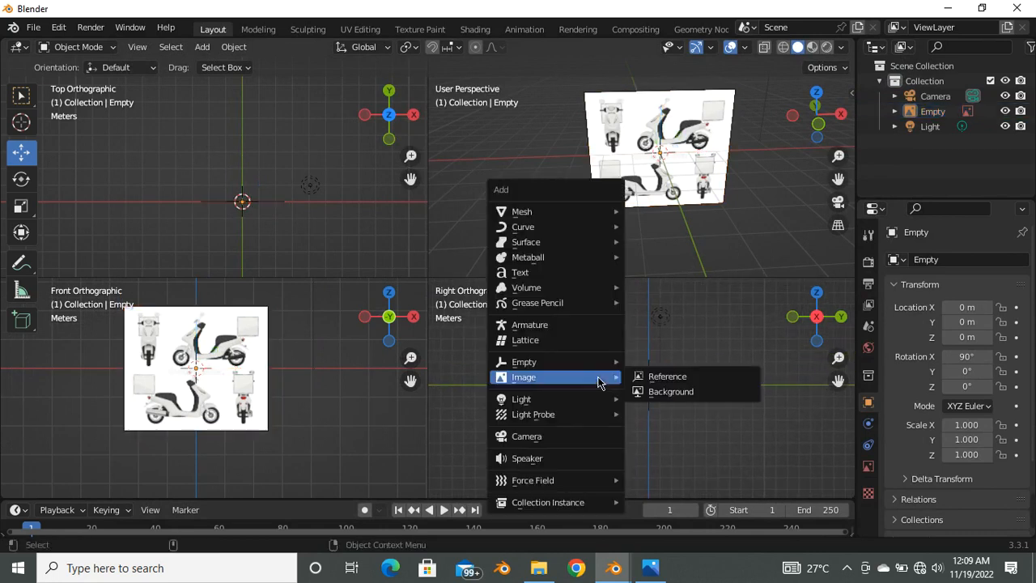
pyautogui.click(660, 378)
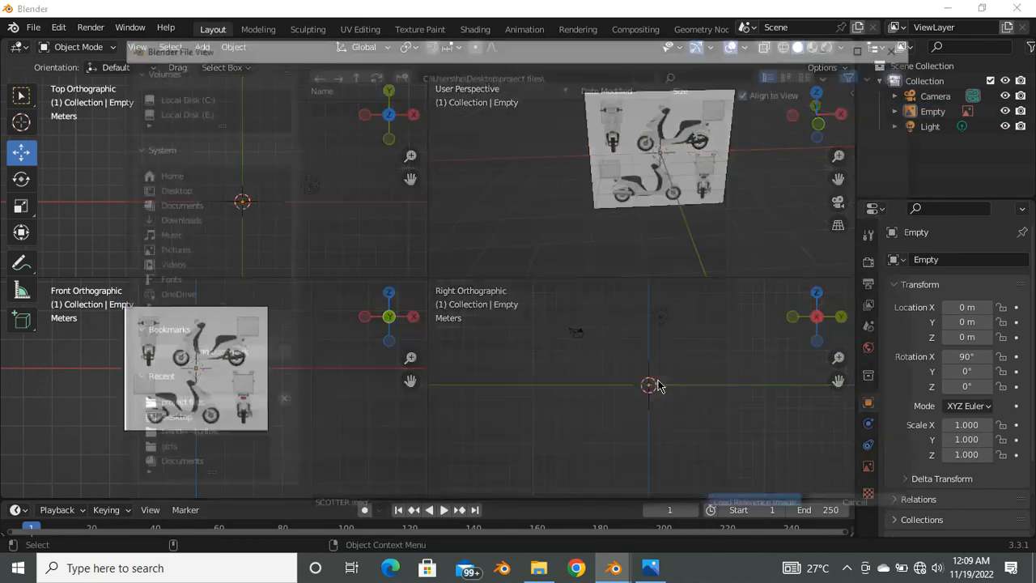
pyautogui.click(337, 375)
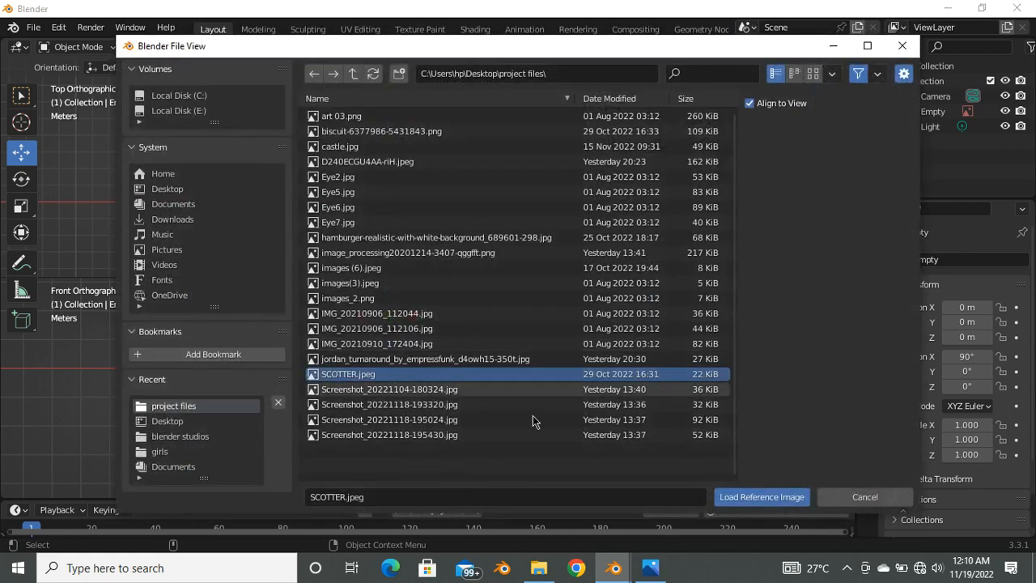
pyautogui.click(742, 495)
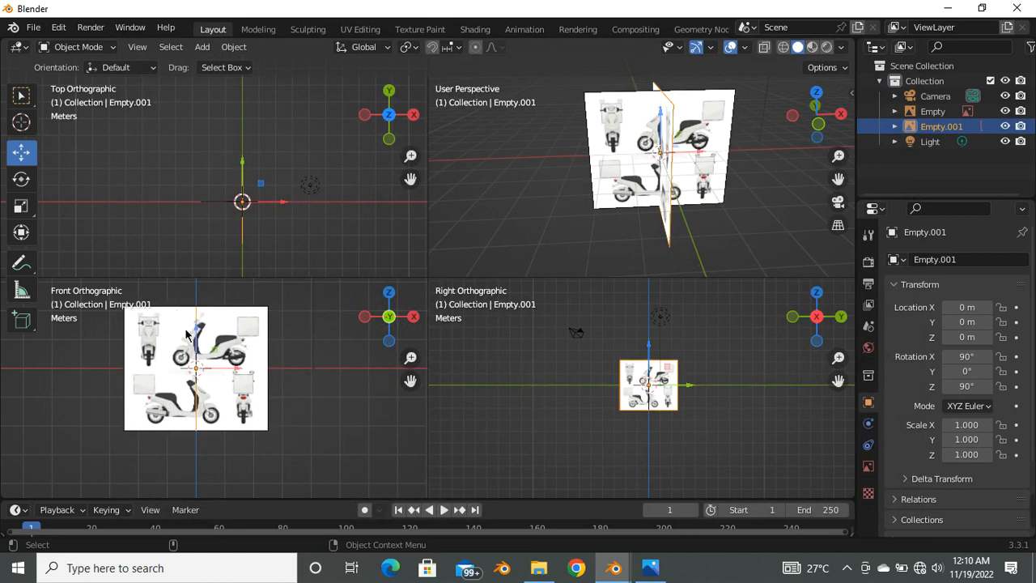
# Step: Move the right-view reference image away from the origin along the negative X axis
pyautogui.click(613, 129)
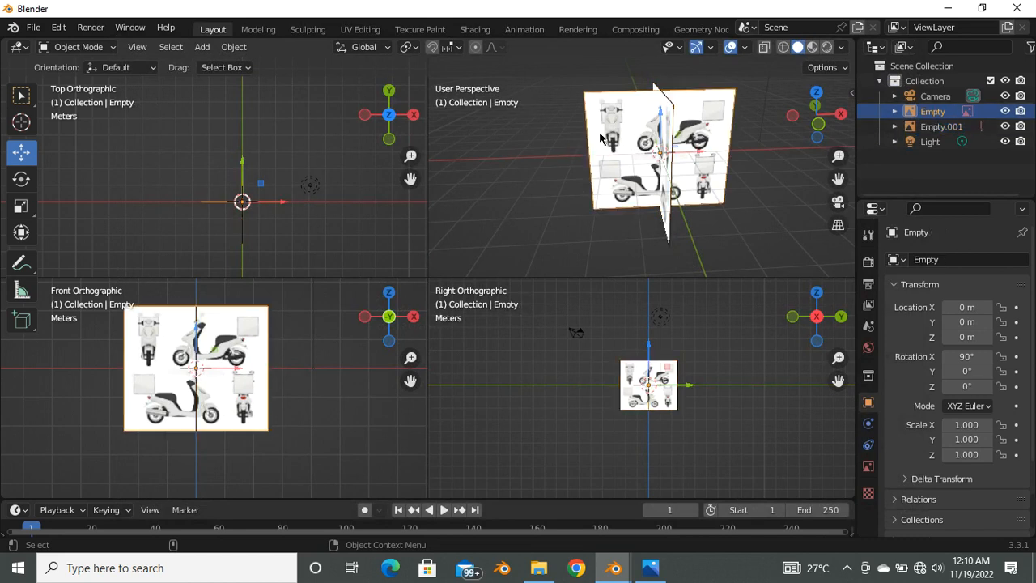
pyautogui.click(671, 214)
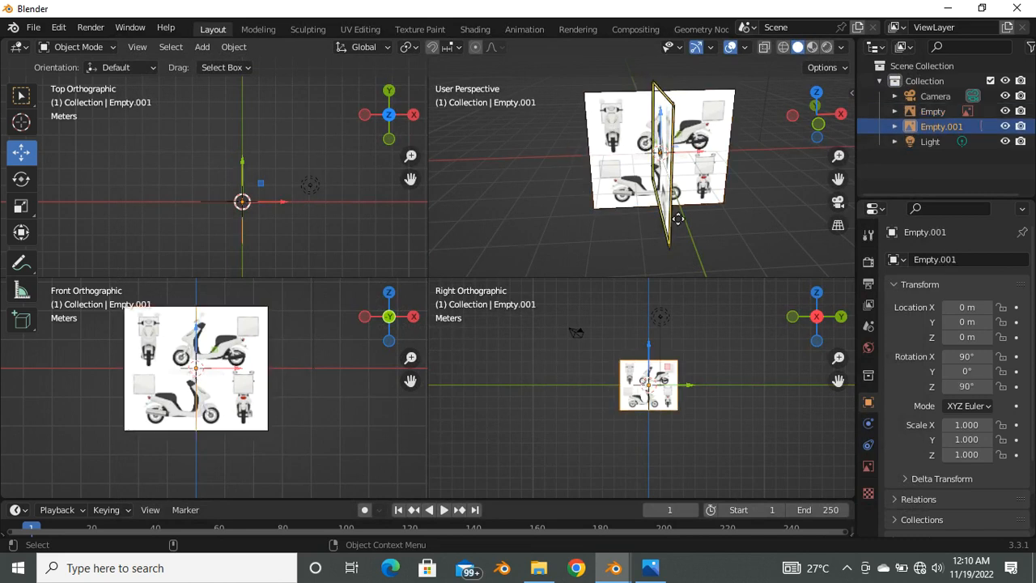
pyautogui.scroll(-1, 625, 180)
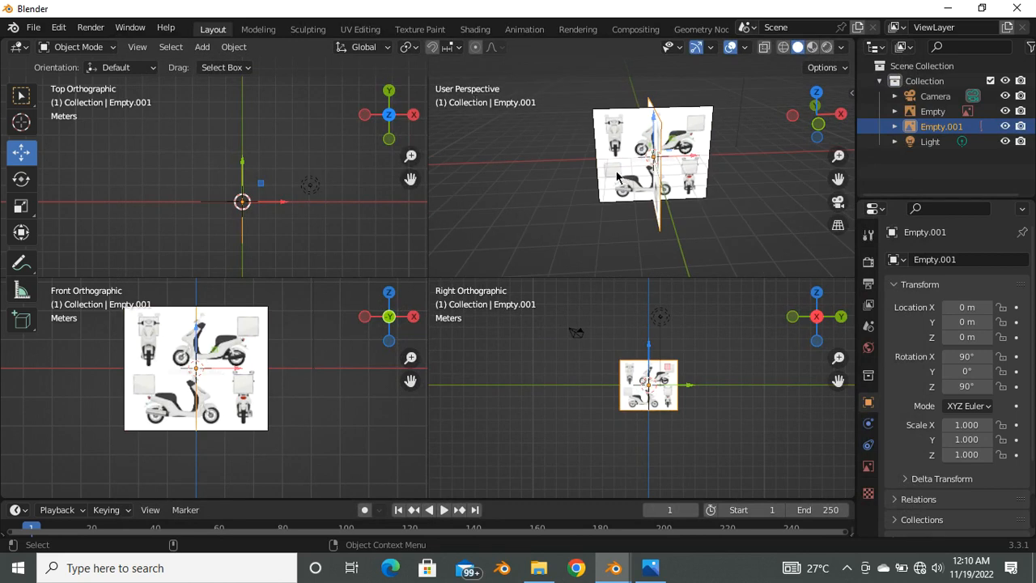
pyautogui.moveTo(632, 184); pyautogui.dragTo(568, 205, button='middle')
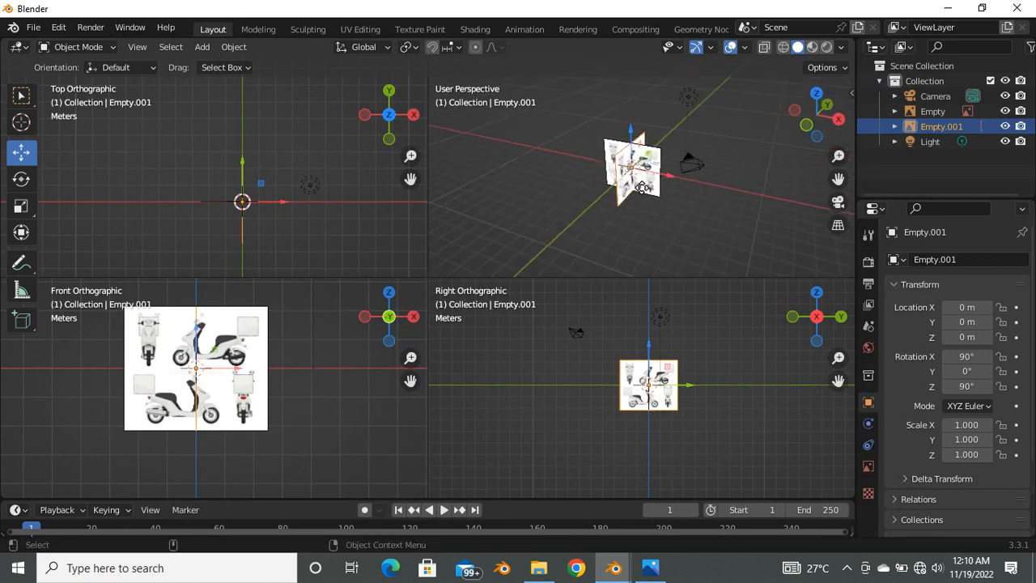
pyautogui.scroll(5, 670, 194)
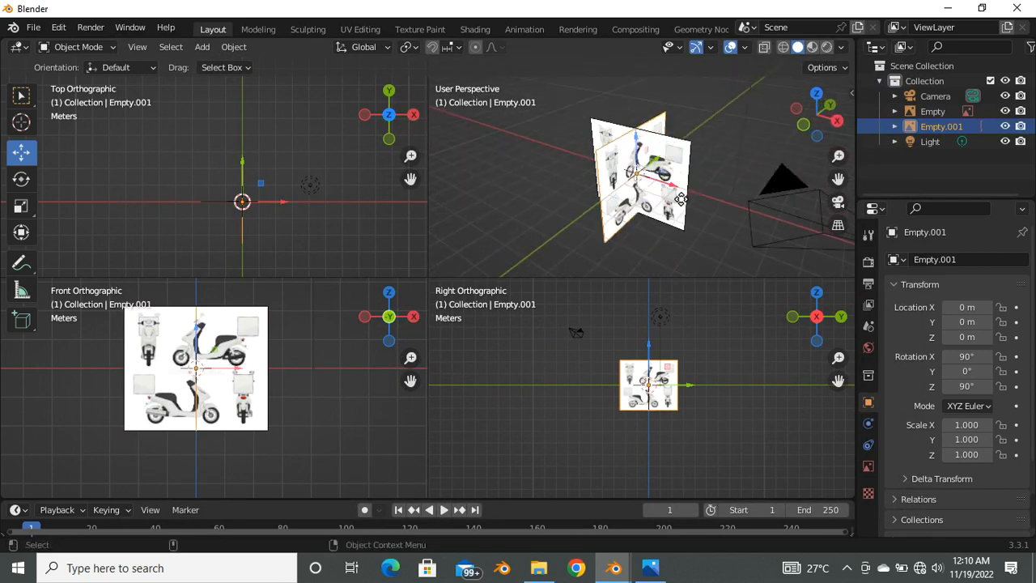
pyautogui.moveTo(677, 193); pyautogui.dragTo(550, 173)
# Step: Select the front-view reference image and move it back about 5.94 m along the Y axis
pyautogui.moveTo(550, 173); pyautogui.dragTo(603, 166, button='middle')
pyautogui.click(612, 166)
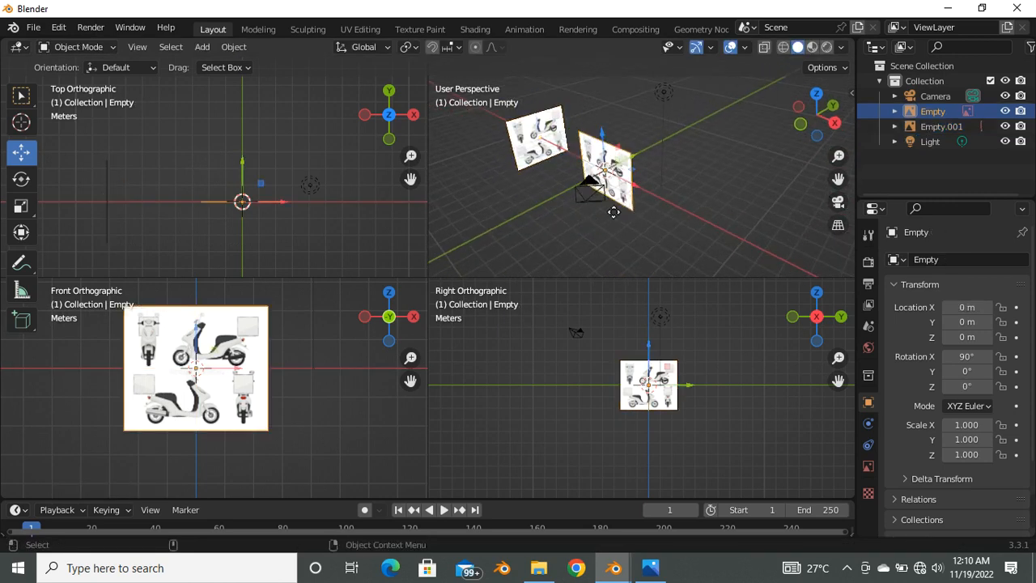
pyautogui.moveTo(613, 210); pyautogui.dragTo(567, 215, button='middle')
pyautogui.press('g')
pyautogui.press('y')
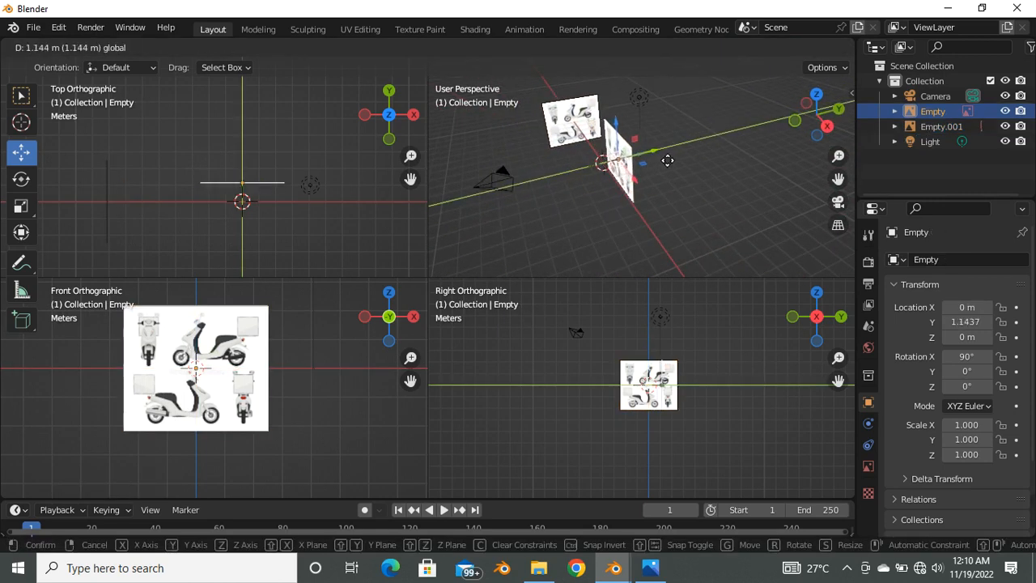
pyautogui.click(723, 161)
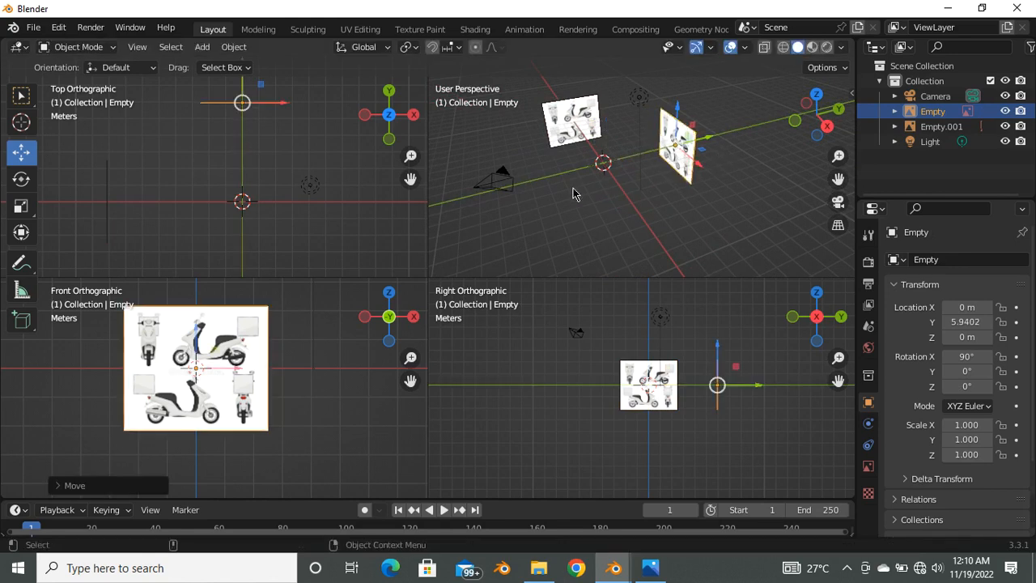
# Step: Examine the two separated scooter reference images in the perspective, right and front views
pyautogui.moveTo(574, 191); pyautogui.dragTo(492, 218, button='middle')
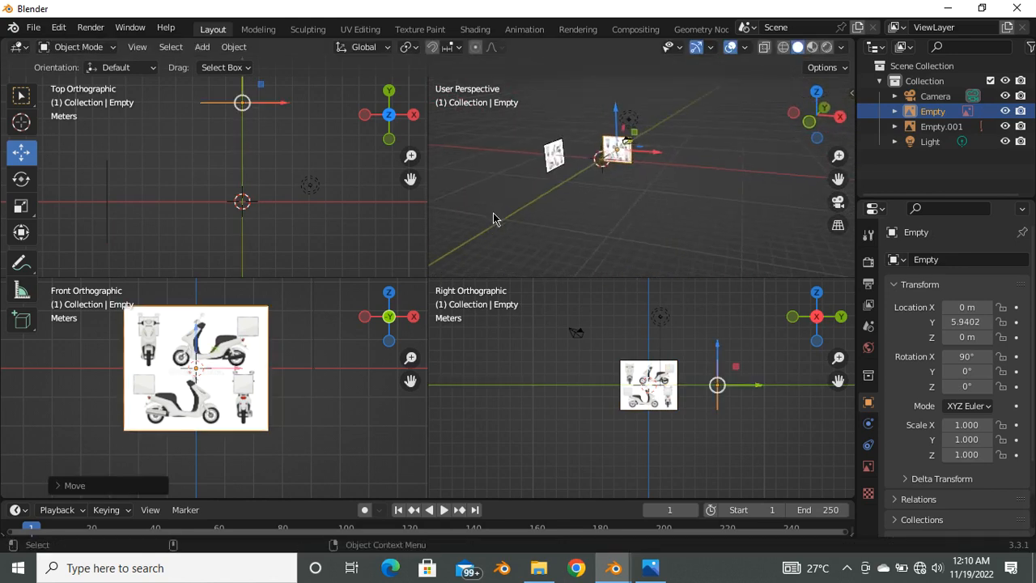
pyautogui.scroll(4, 493, 218)
pyautogui.moveTo(575, 202); pyautogui.dragTo(648, 243, button='middle')
pyautogui.scroll(4, 668, 389)
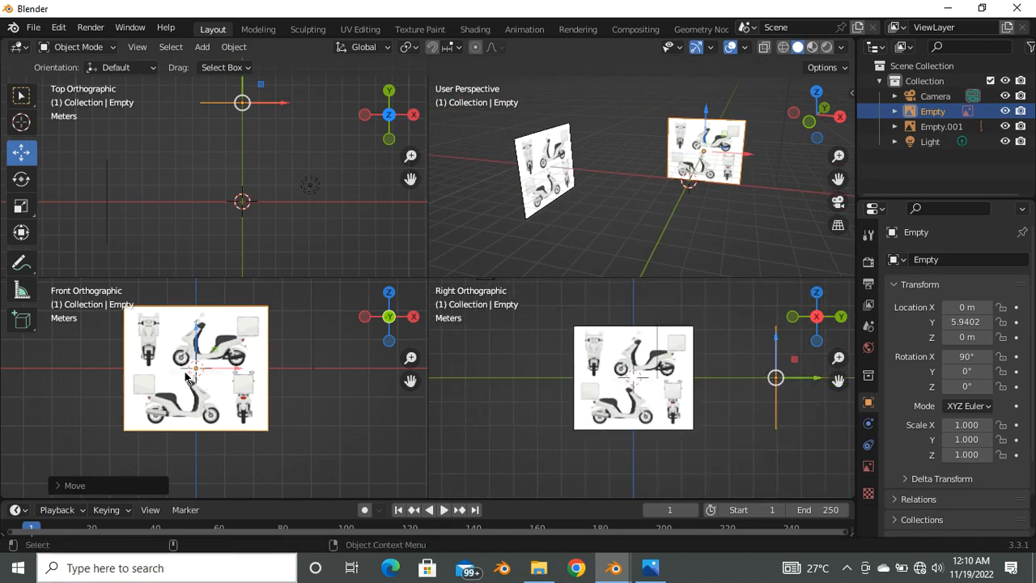
pyautogui.scroll(4, 189, 379)
pyautogui.scroll(-4, 191, 376)
pyautogui.scroll(4, 194, 356)
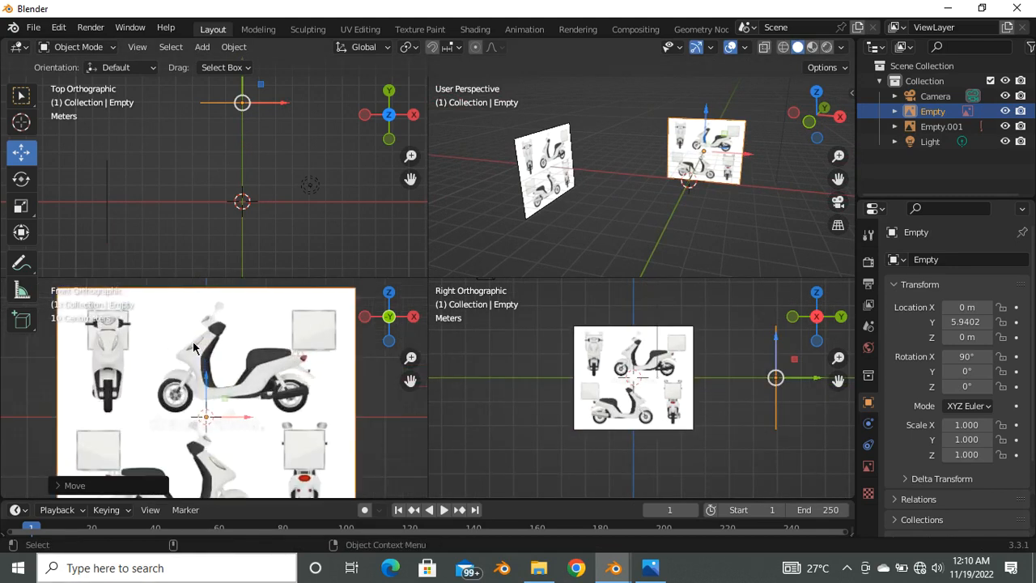
# Step: Leave the quad view and show the front-view reference image in a single front orthographic view
pyautogui.scroll(-3, 193, 348)
pyautogui.scroll(2, 193, 356)
pyautogui.scroll(-3, 178, 372)
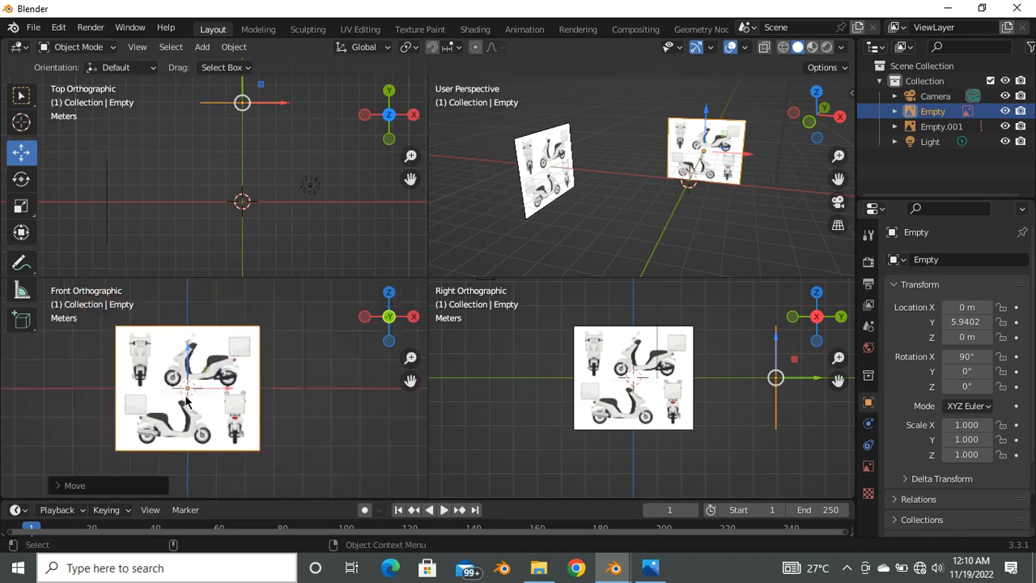
pyautogui.scroll(2, 162, 380)
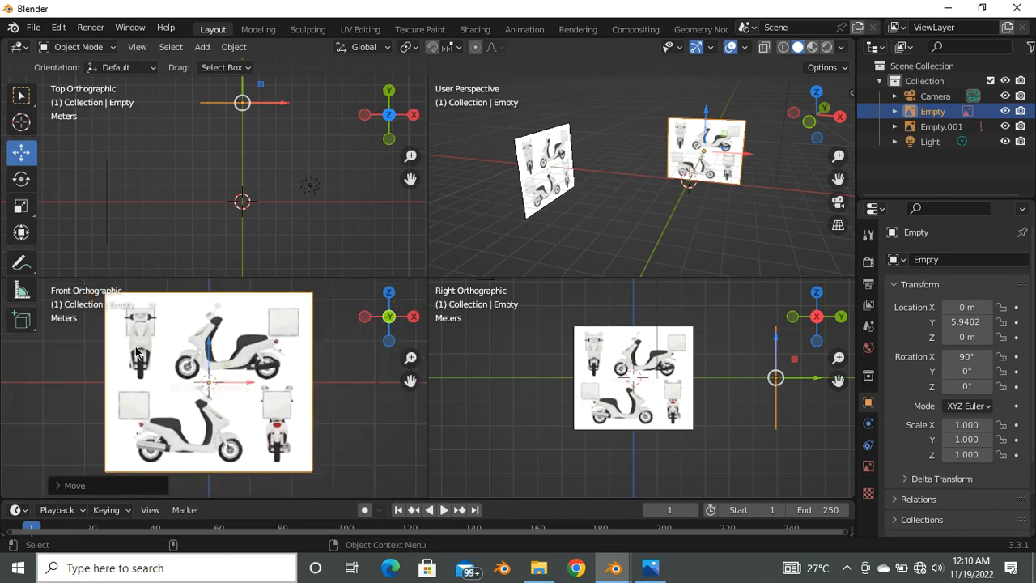
pyautogui.scroll(2, 162, 357)
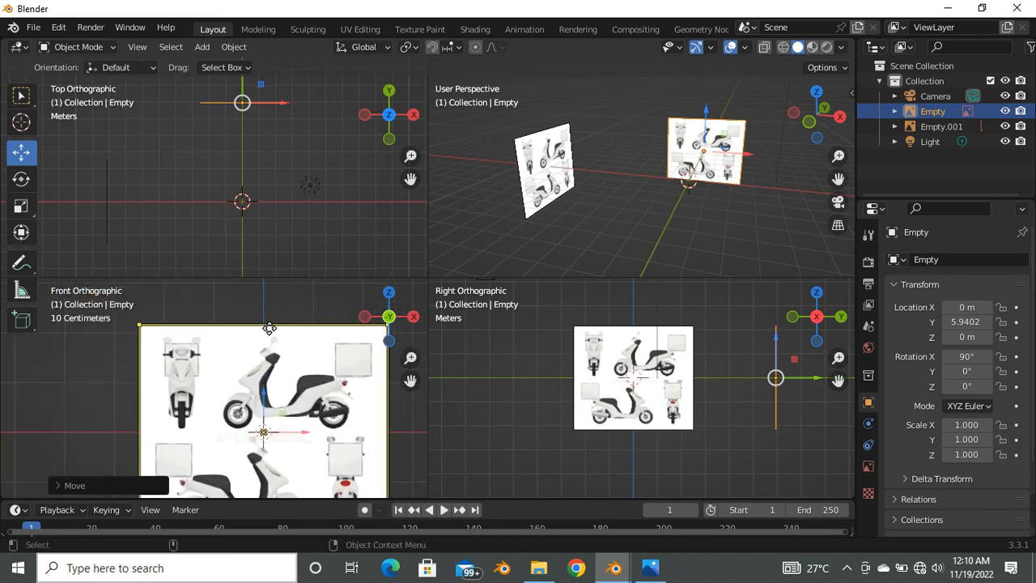
pyautogui.scroll(-1, 197, 344)
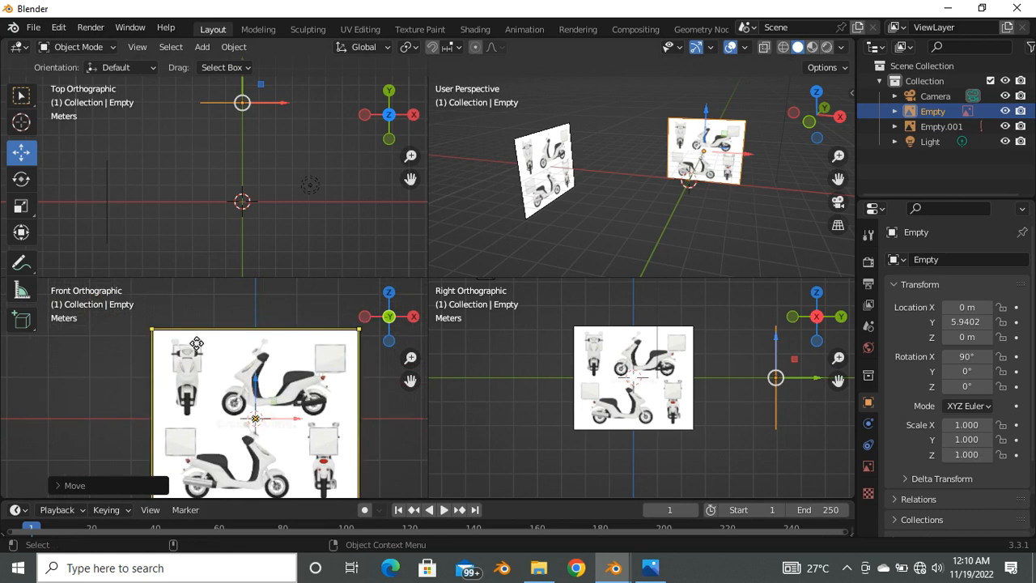
pyautogui.hotkey('ctrl', 'alt', 'q')
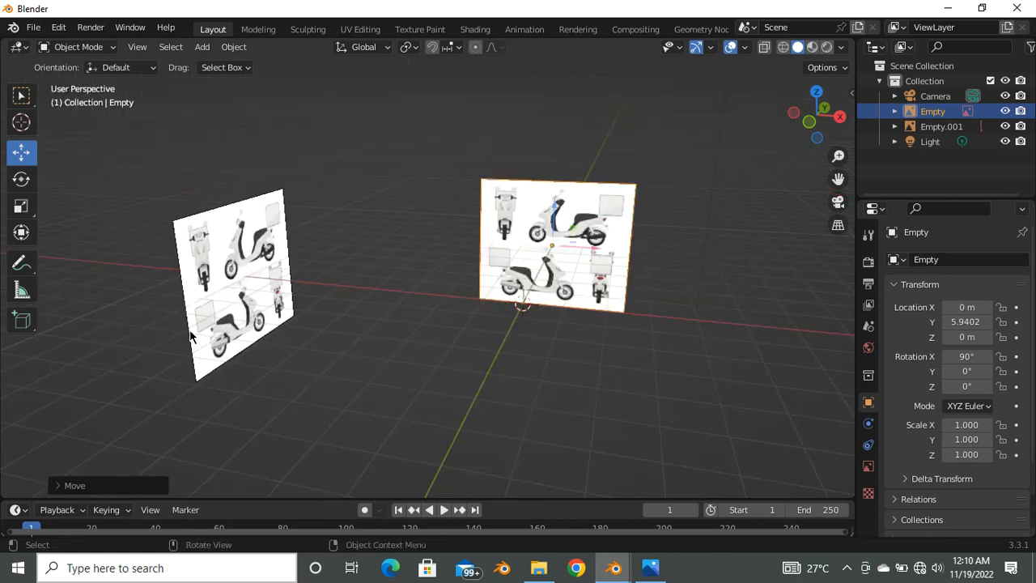
pyautogui.press('KP_1')
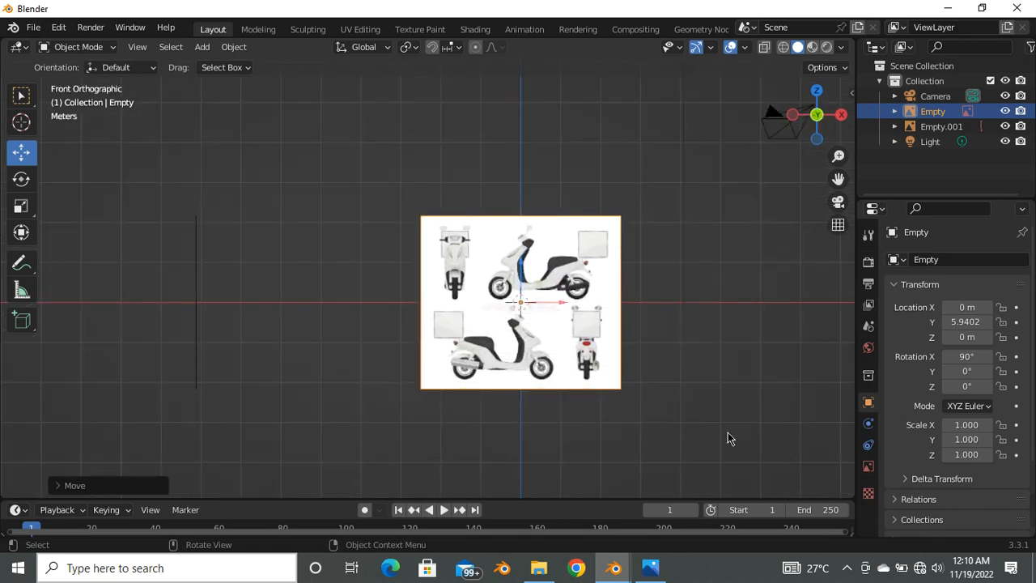
pyautogui.scroll(4, 583, 304)
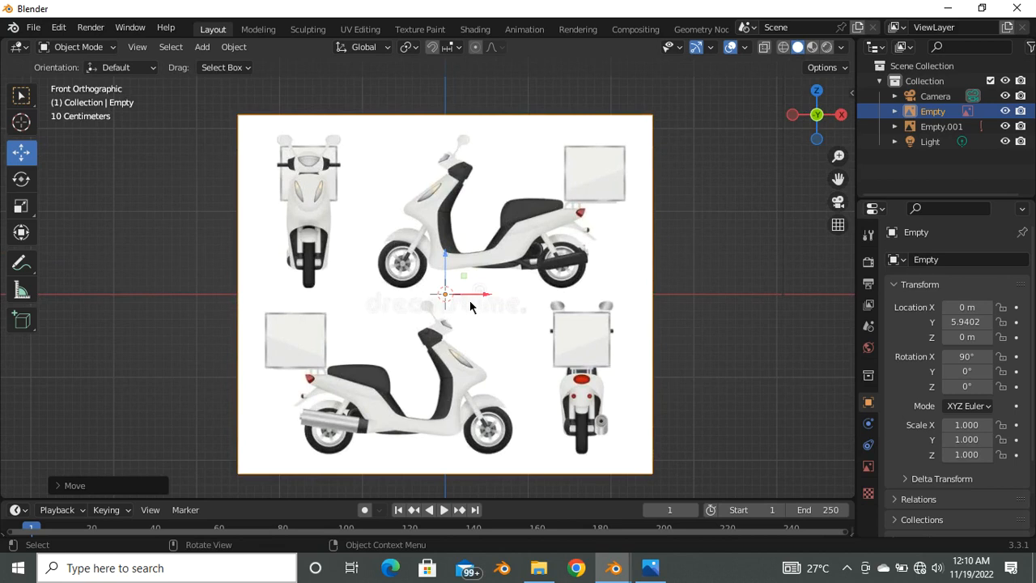
pyautogui.scroll(-2, 462, 295)
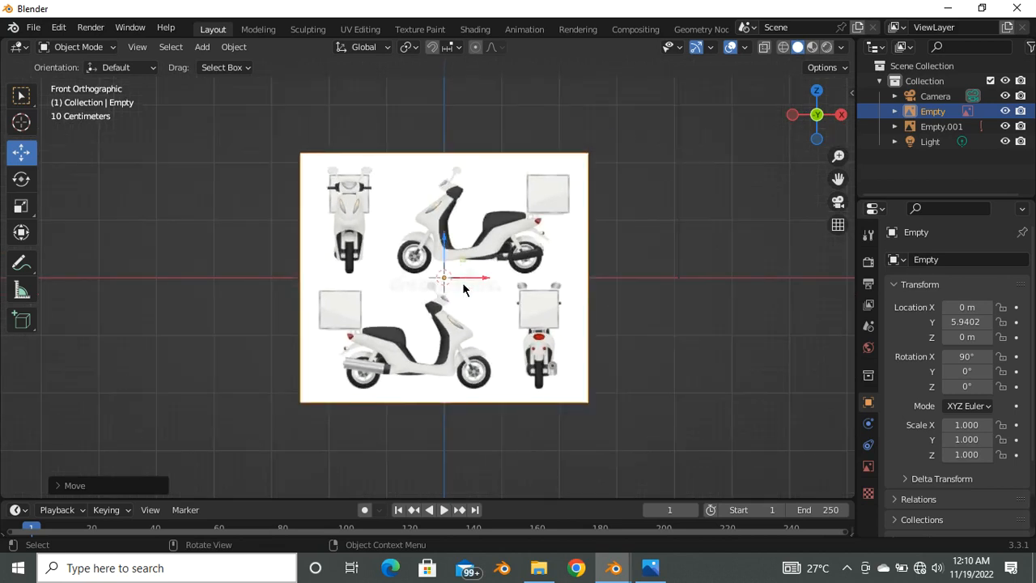
# Step: Enable the opacity option in the front-view reference image's empty display settings
pyautogui.click(868, 467)
pyautogui.scroll(-1, 911, 419)
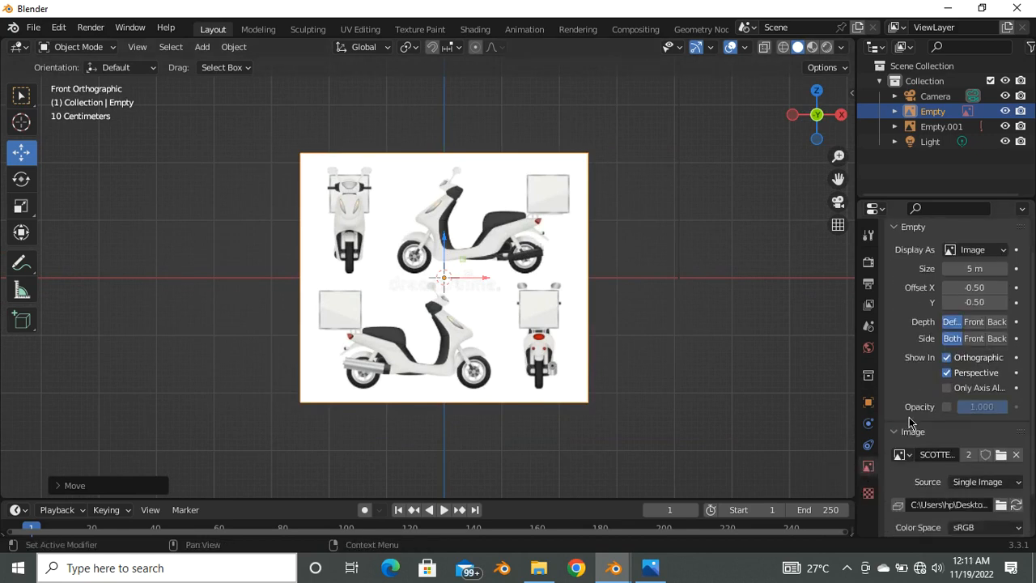
pyautogui.click(947, 407)
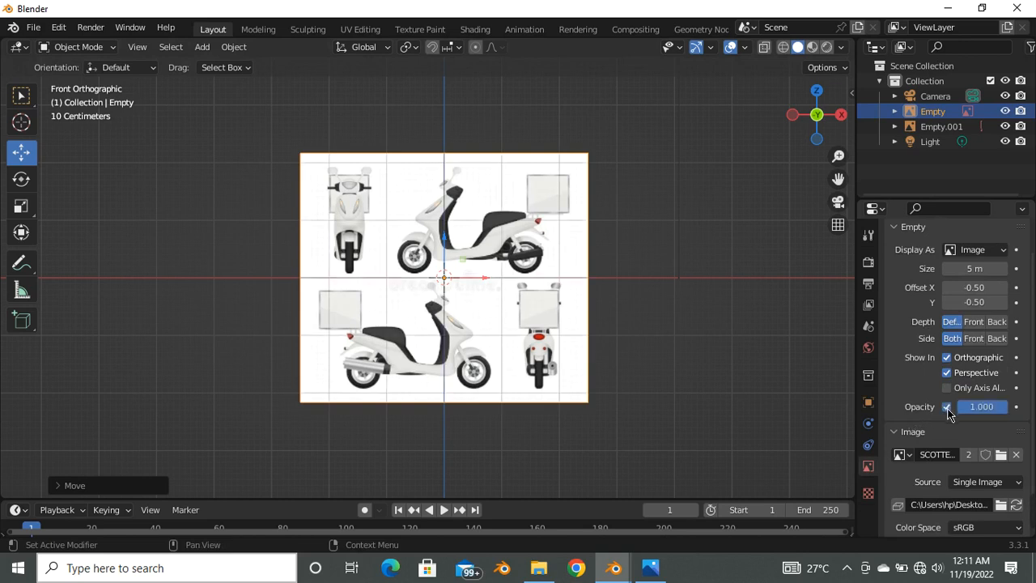
# Step: Move the front-view reference image about 1.62 m along X to centre the front-facing scooter on the vertical axis
pyautogui.scroll(2, 377, 215)
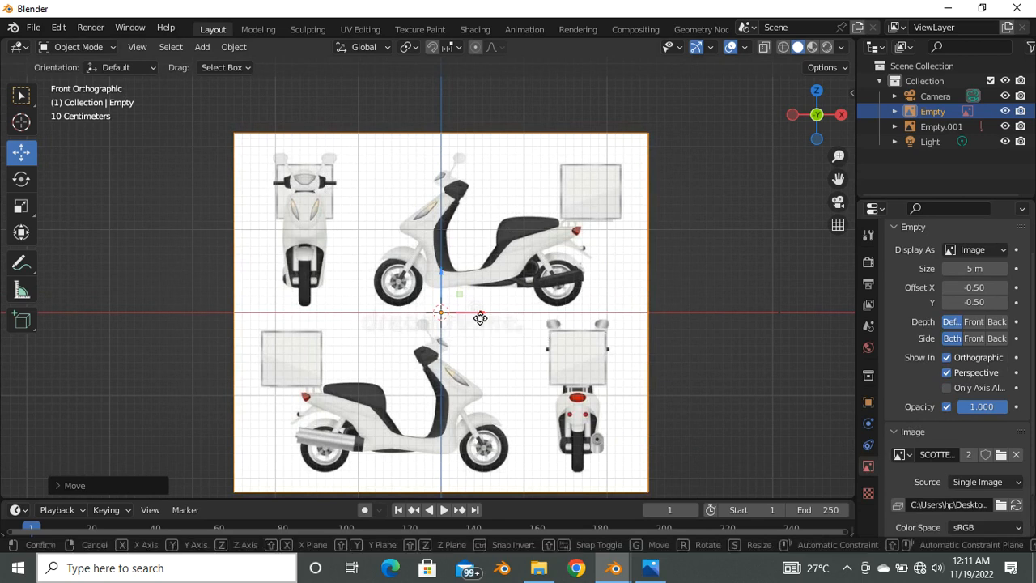
pyautogui.press('g')
pyautogui.press('x')
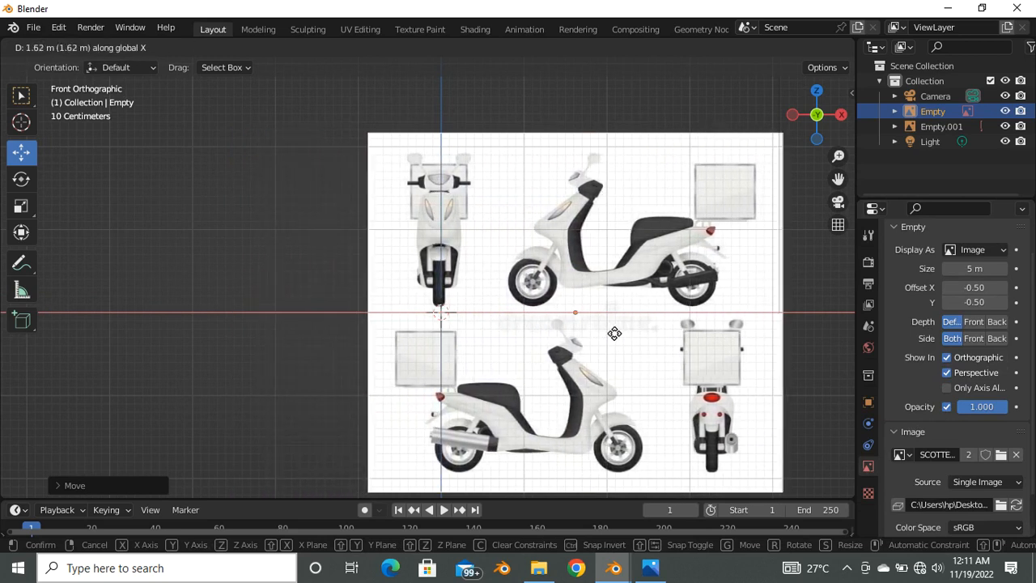
pyautogui.click(609, 328)
# Step: Nudge the front-view reference image about -0.003 m along X to refine the front-facing scooter's centring
pyautogui.scroll(7, 456, 220)
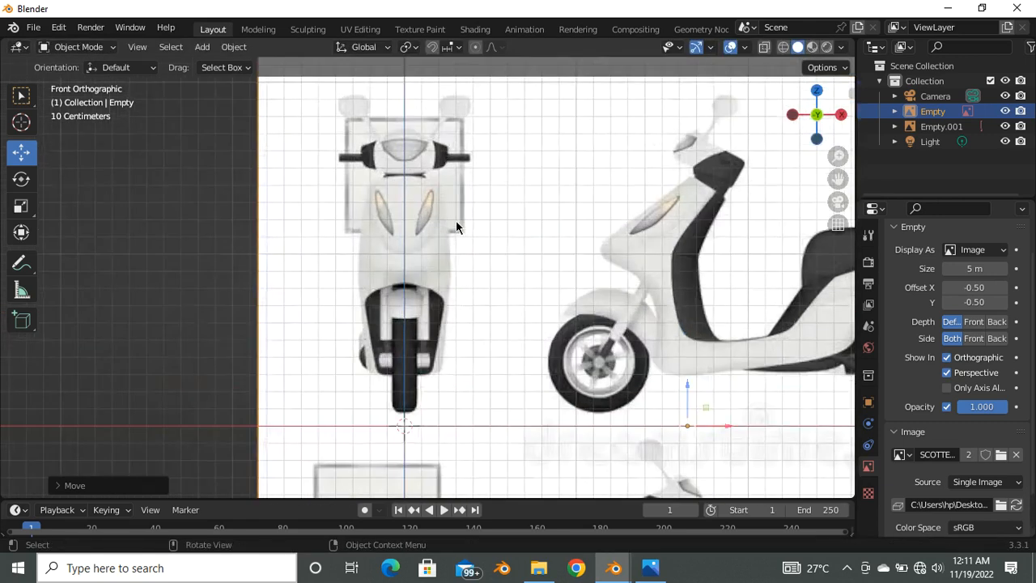
pyautogui.scroll(-2, 416, 273)
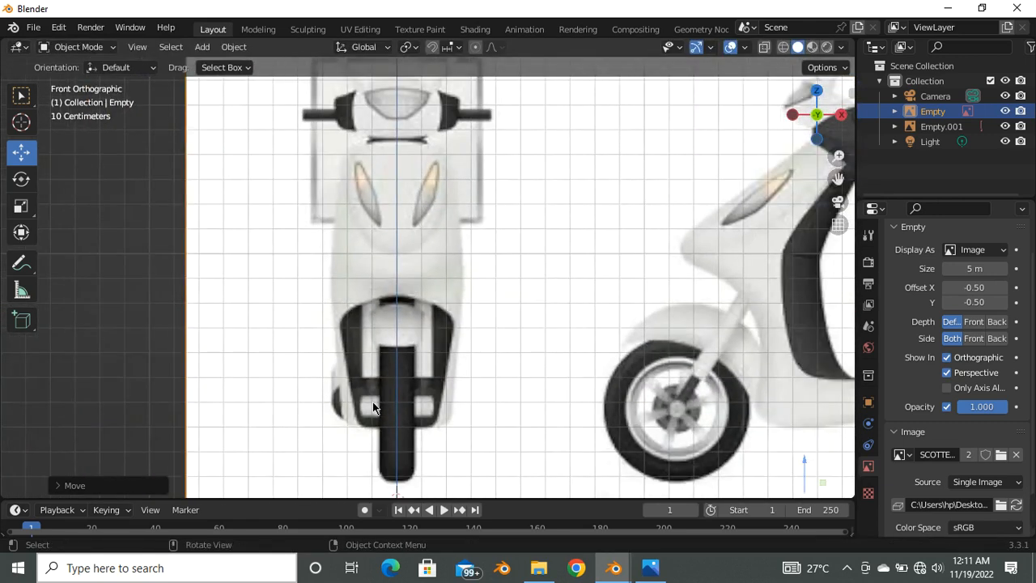
pyautogui.scroll(-4, 373, 401)
pyautogui.scroll(4, 383, 322)
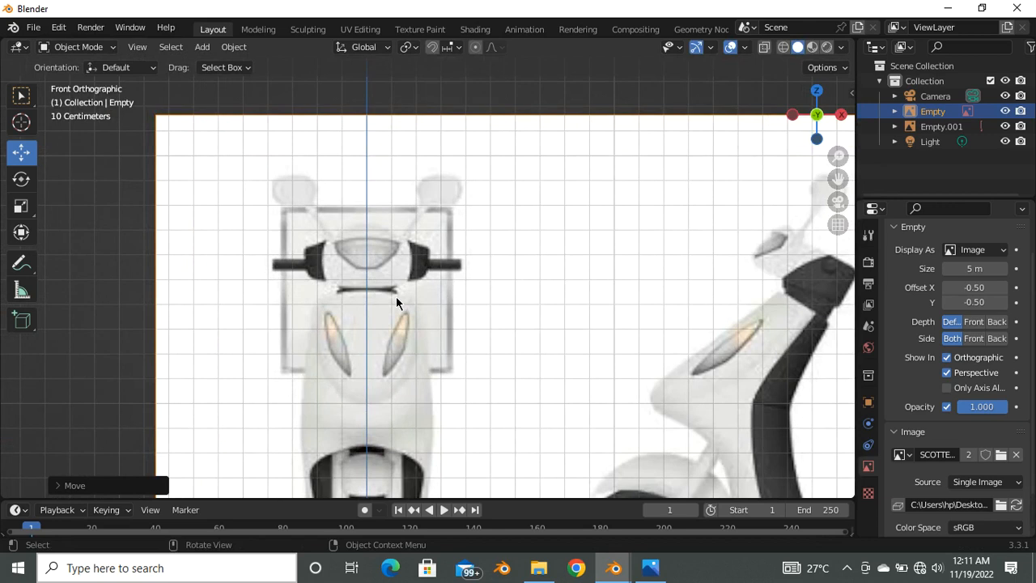
pyautogui.press('g')
pyautogui.press('x')
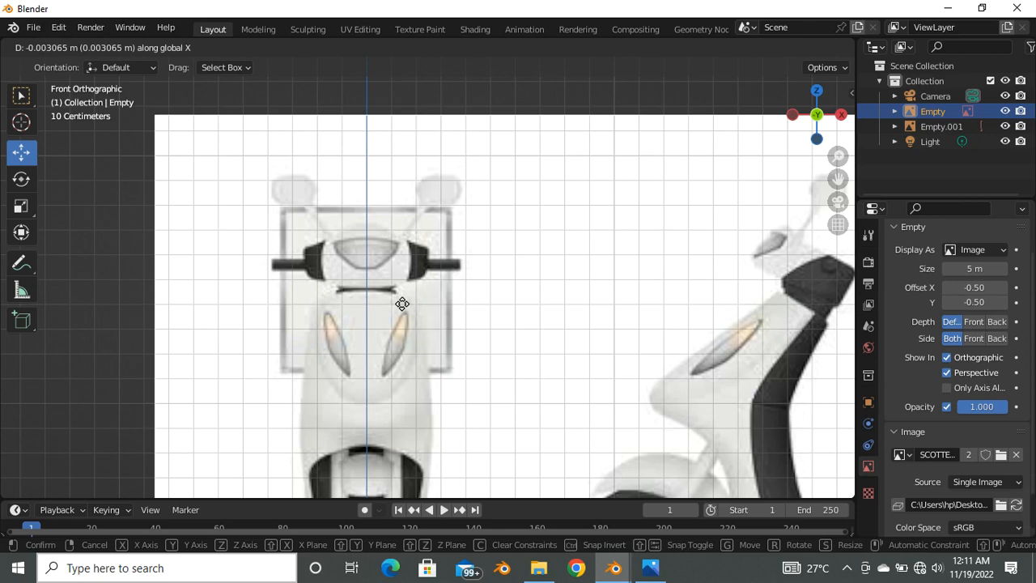
pyautogui.click(402, 303)
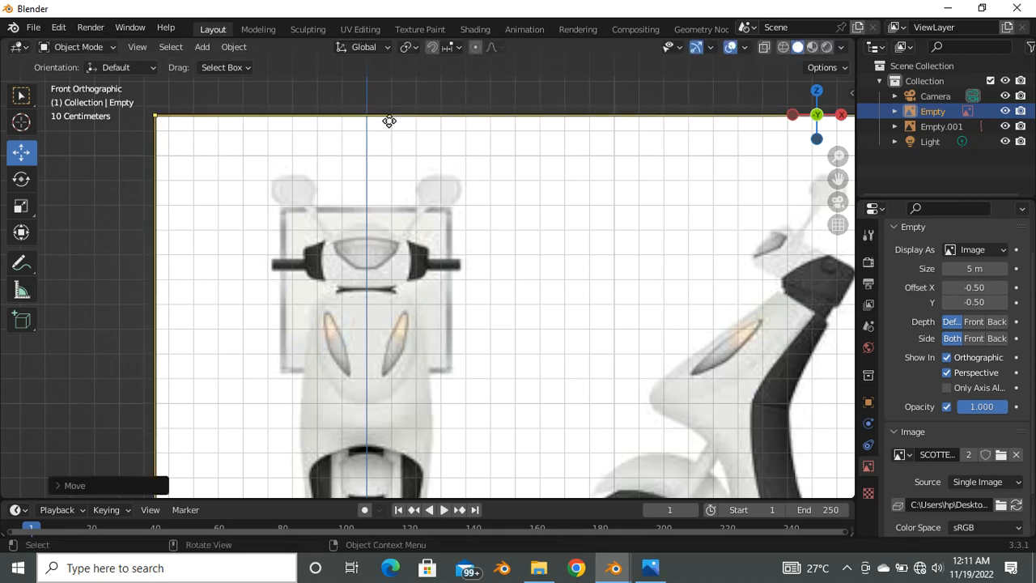
# Step: Check the front-facing scooter's alignment with the vertical axis from mirrors to wheel
pyautogui.scroll(-6, 376, 168)
pyautogui.scroll(5, 375, 168)
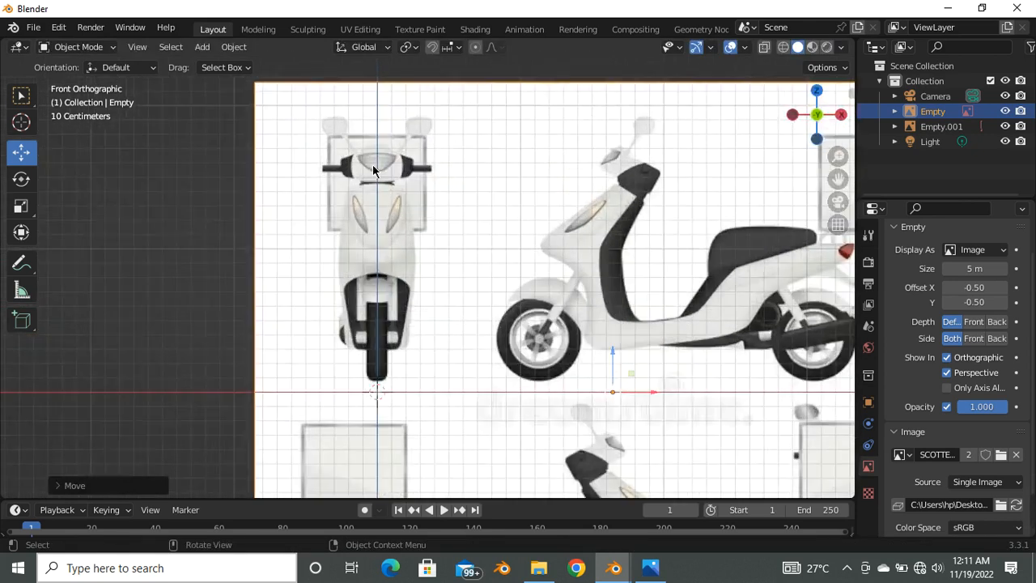
pyautogui.scroll(-5, 364, 186)
pyautogui.scroll(4, 345, 209)
pyautogui.scroll(-5, 345, 209)
pyautogui.scroll(6, 362, 288)
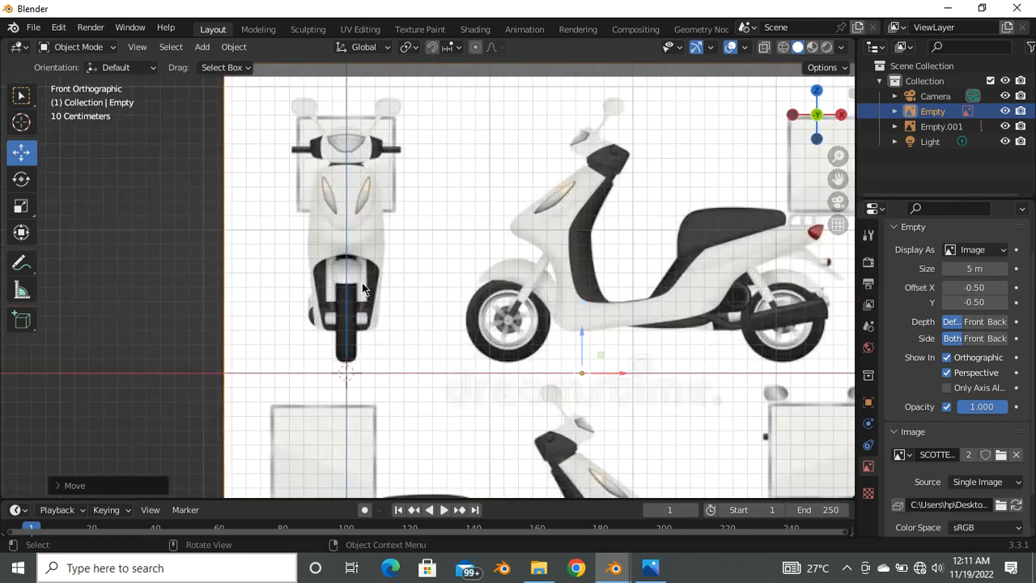
pyautogui.scroll(-4, 324, 258)
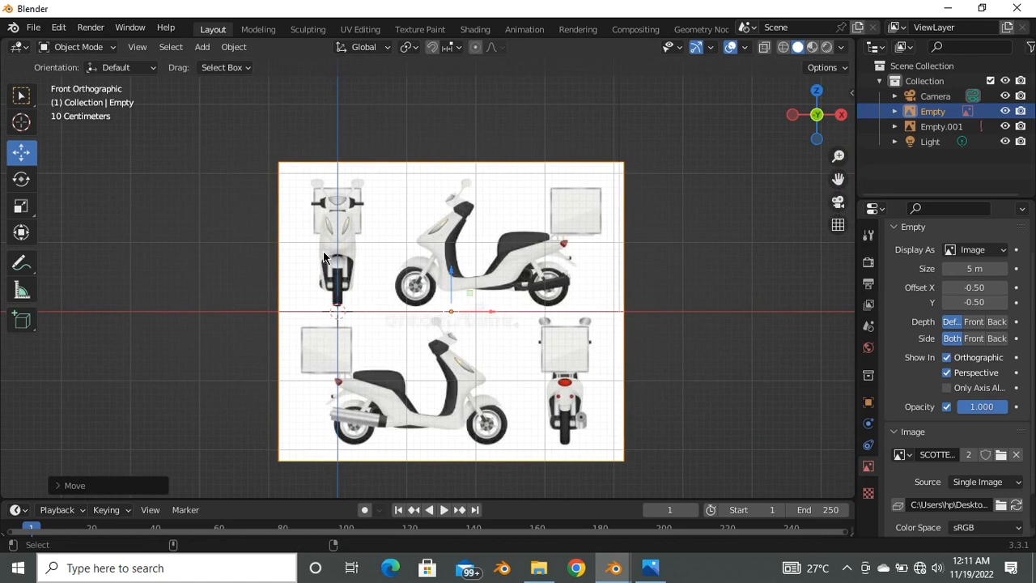
# Step: Restore the quad view and orbit its perspective view to show both reference images at an angle
pyautogui.hotkey('ctrl', 'alt', 'q')
pyautogui.scroll(2, 607, 176)
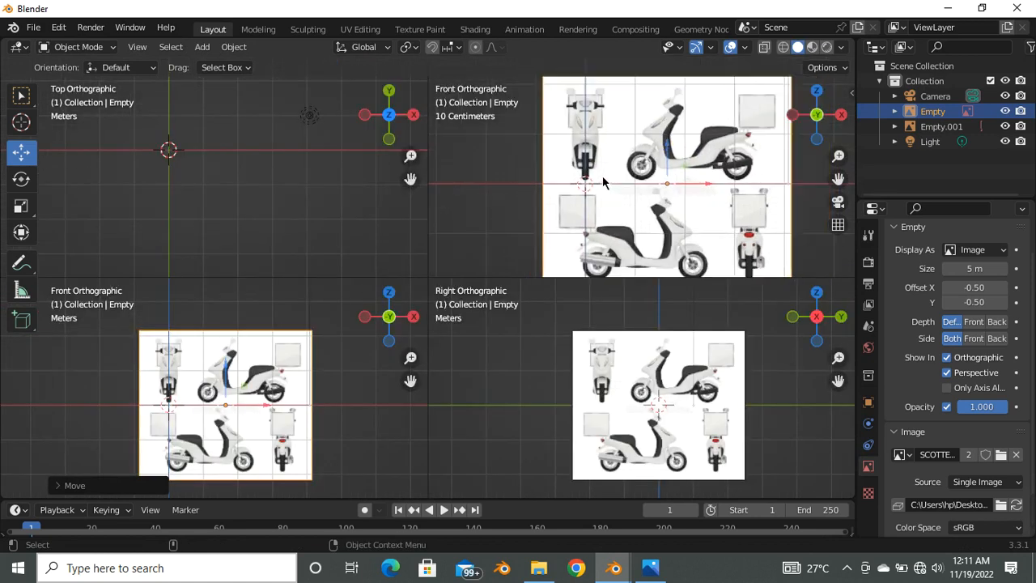
pyautogui.moveTo(607, 176); pyautogui.dragTo(551, 324, button='middle')
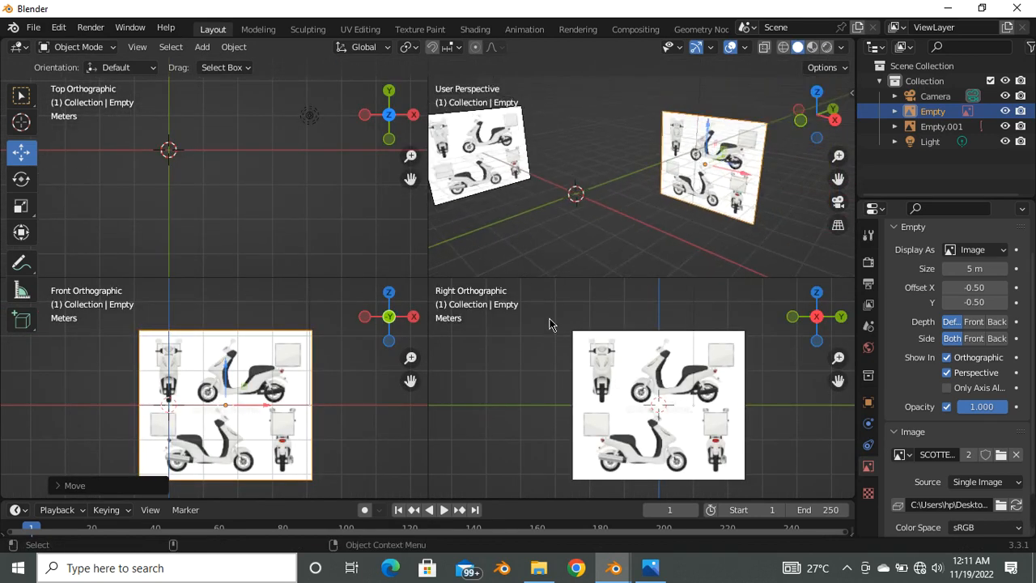
# Step: Select the right-view reference image and move it slightly along the negative Y axis
pyautogui.scroll(1, 667, 381)
pyautogui.scroll(1, 739, 352)
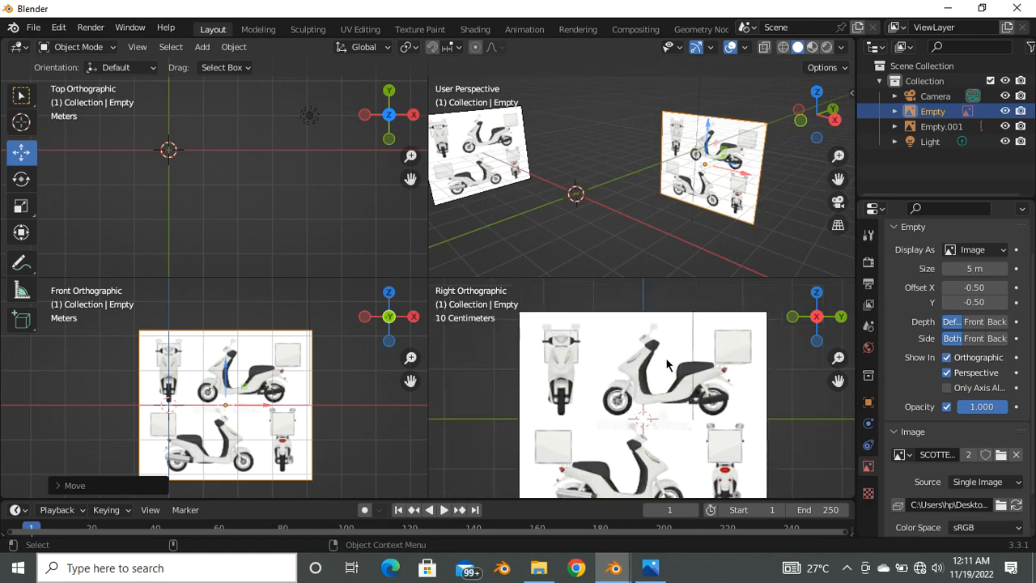
pyautogui.click(607, 364)
pyautogui.scroll(-4, 648, 397)
pyautogui.scroll(3, 669, 408)
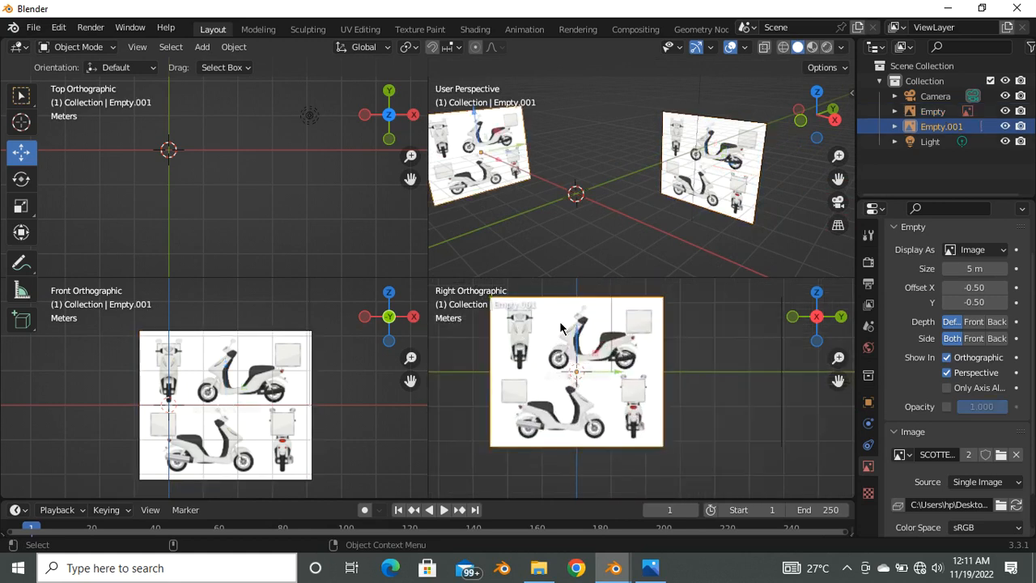
pyautogui.scroll(4, 584, 363)
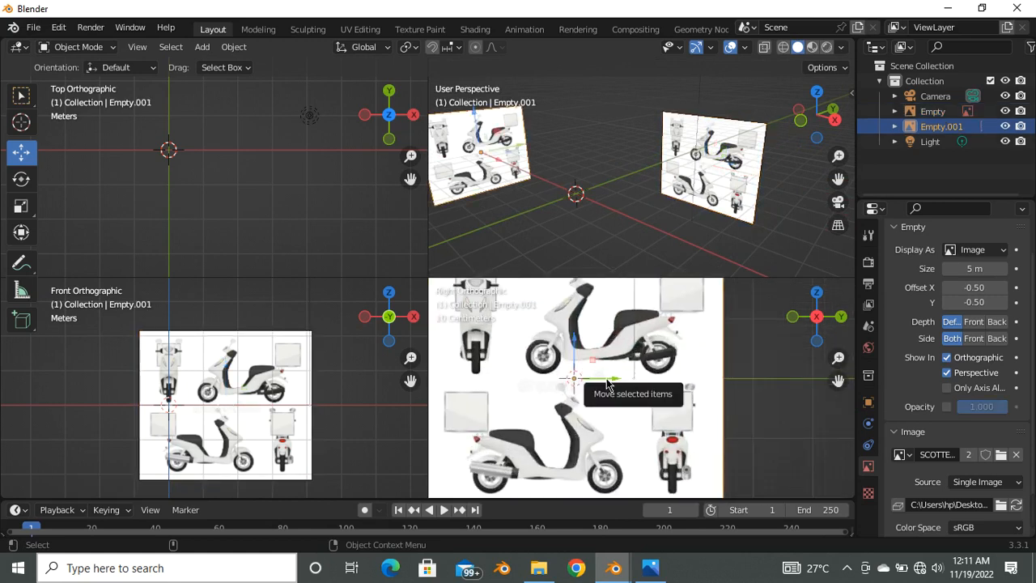
pyautogui.moveTo(609, 379); pyautogui.dragTo(589, 390)
pyautogui.scroll(-3, 590, 388)
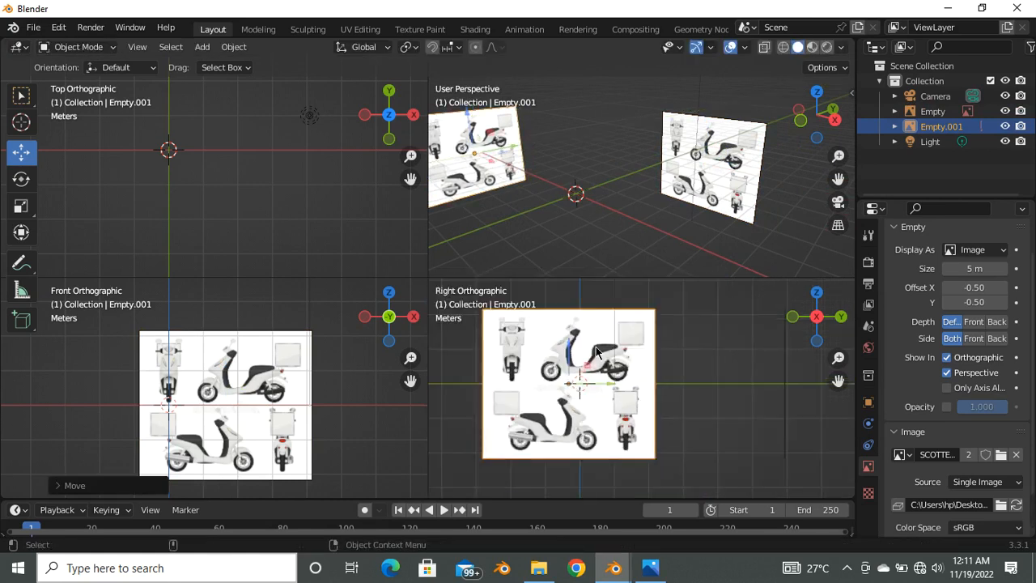
pyautogui.scroll(3, 594, 349)
pyautogui.scroll(-2, 585, 360)
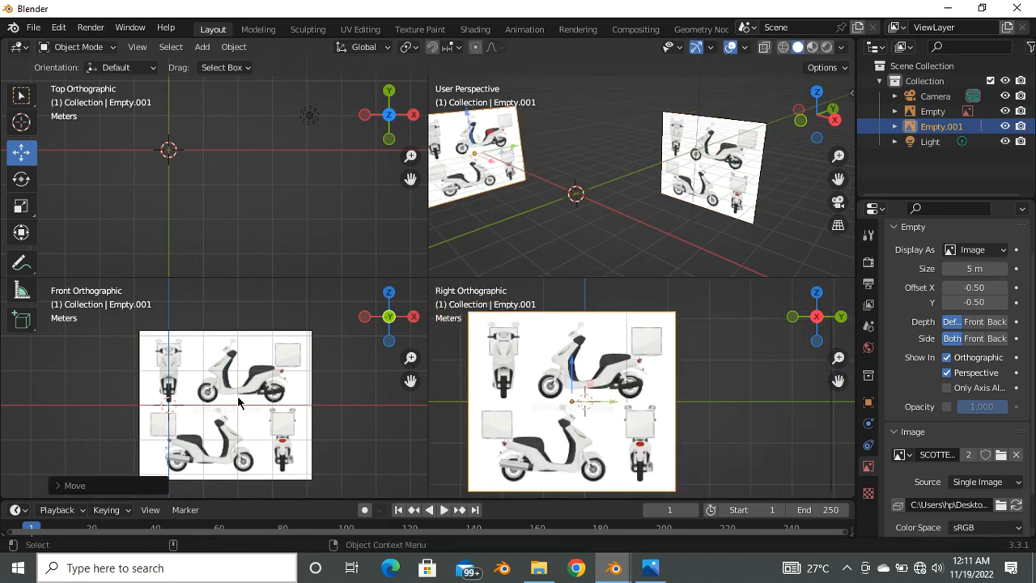
# Step: Add a plane mesh at the origin, below the front-facing scooter in the front view
pyautogui.scroll(5, 175, 374)
pyautogui.keyDown('shift'); pyautogui.moveTo(149, 399); pyautogui.dragTo(220, 444, button='middle'); pyautogui.keyUp('shift')
pyautogui.scroll(3, 233, 387)
pyautogui.scroll(-3, 238, 384)
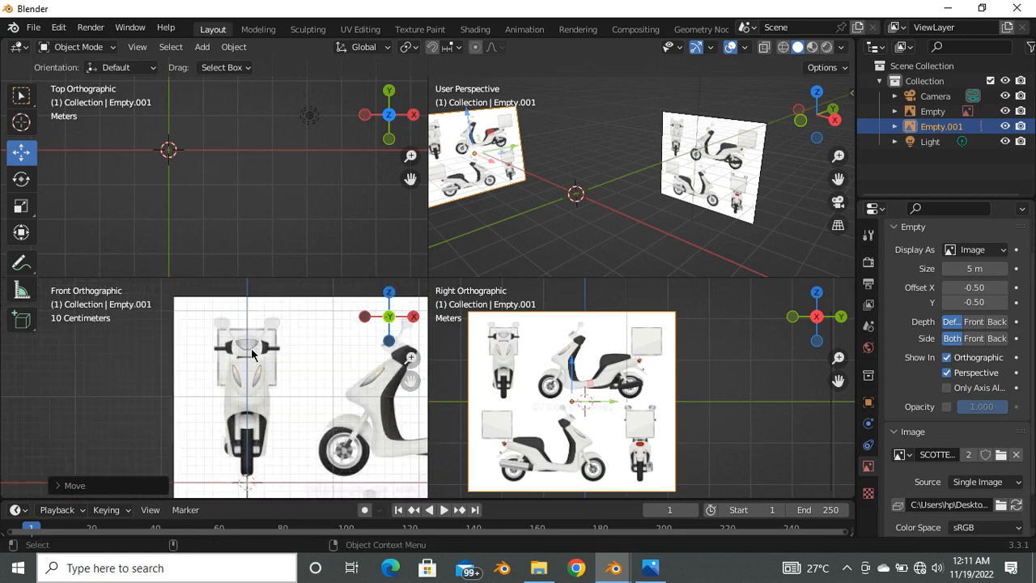
pyautogui.keyDown('shift'); pyautogui.moveTo(268, 388); pyautogui.dragTo(238, 378, button='middle'); pyautogui.keyUp('shift')
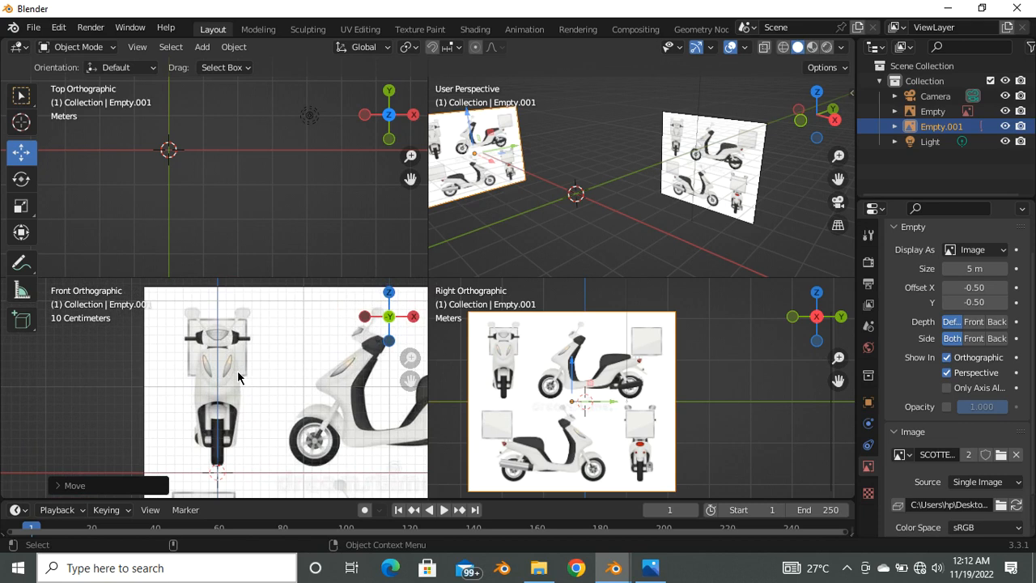
pyautogui.press('shift')
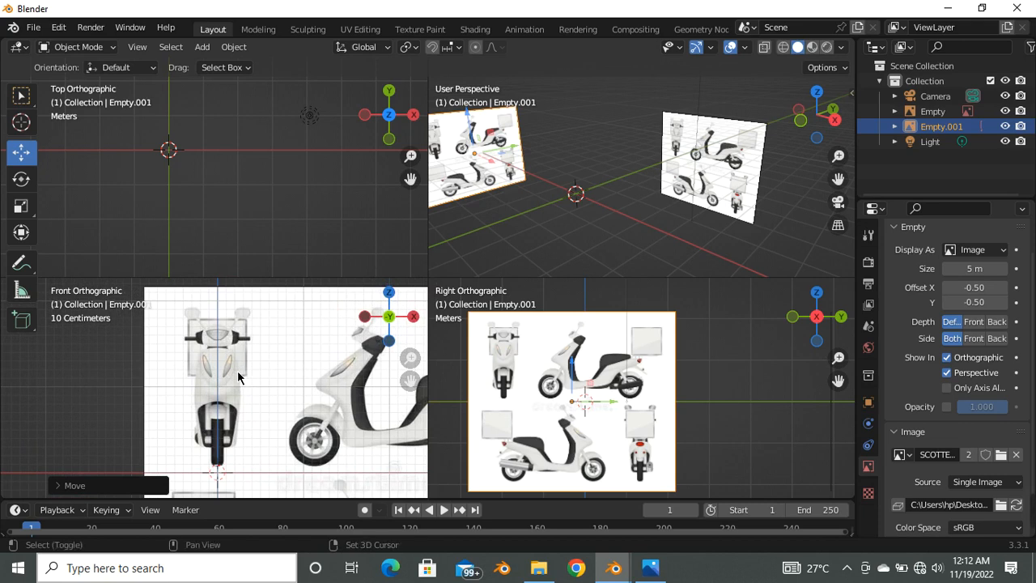
pyautogui.hotkey('shift', 'a')
pyautogui.moveTo(238, 377)
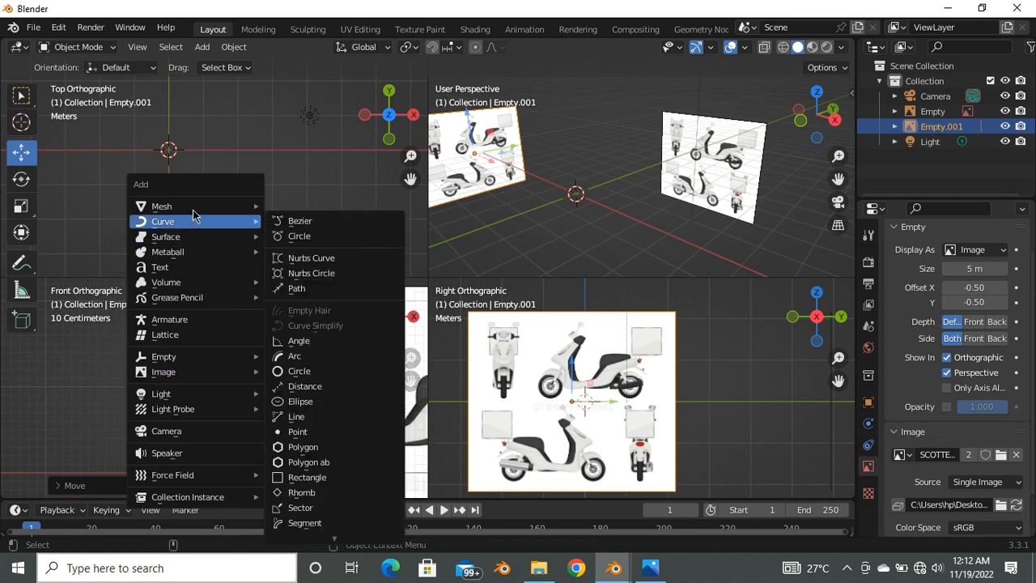
pyautogui.moveTo(193, 212)
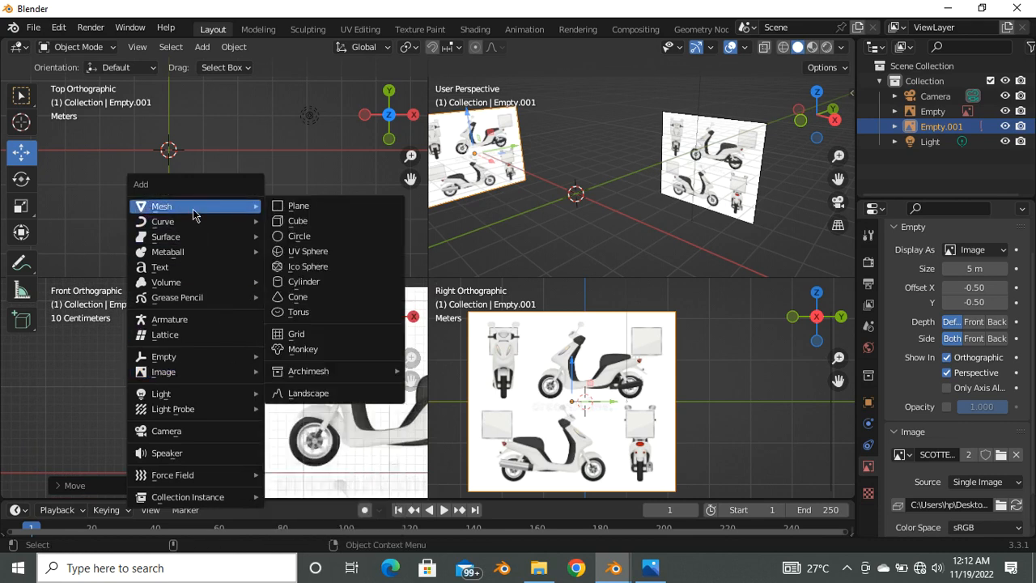
pyautogui.click(310, 208)
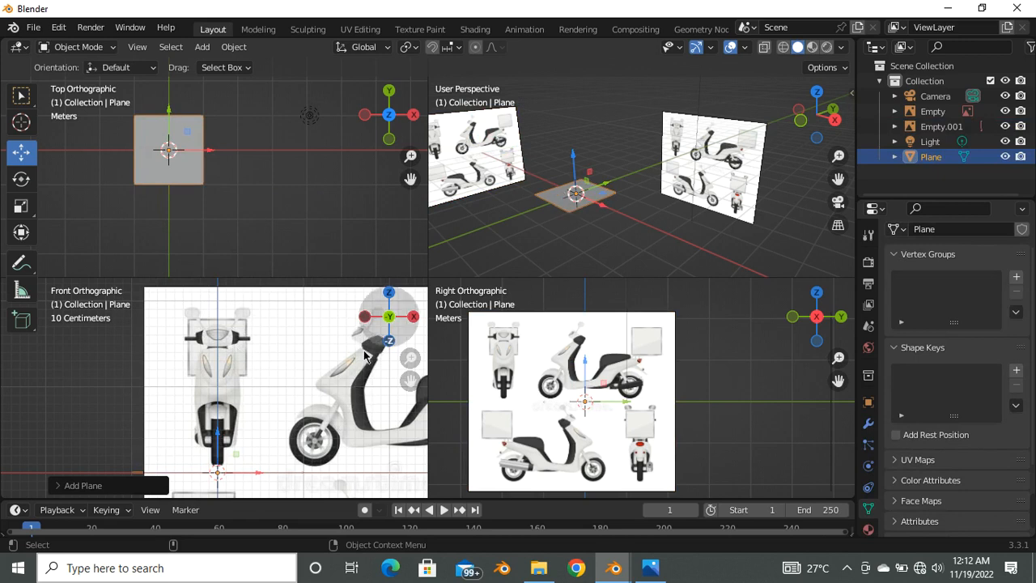
# Step: Examine the plane's position relative to the reference images in the perspective and front views
pyautogui.moveTo(592, 172); pyautogui.dragTo(576, 199, button='middle')
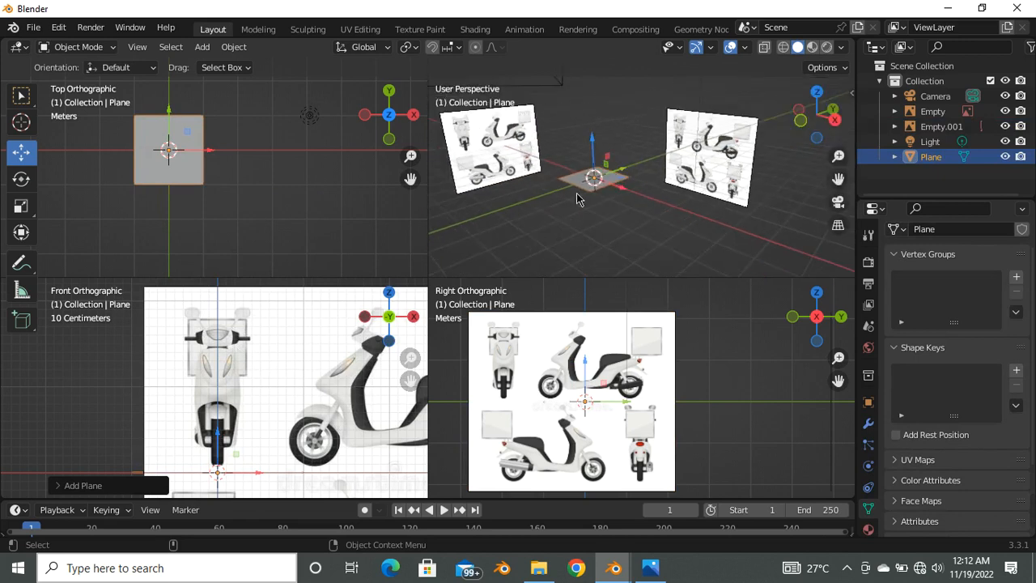
pyautogui.scroll(-5, 225, 362)
pyautogui.keyDown('shift'); pyautogui.moveTo(212, 370); pyautogui.dragTo(196, 316, button='middle'); pyautogui.keyUp('shift')
pyautogui.scroll(2, 196, 317)
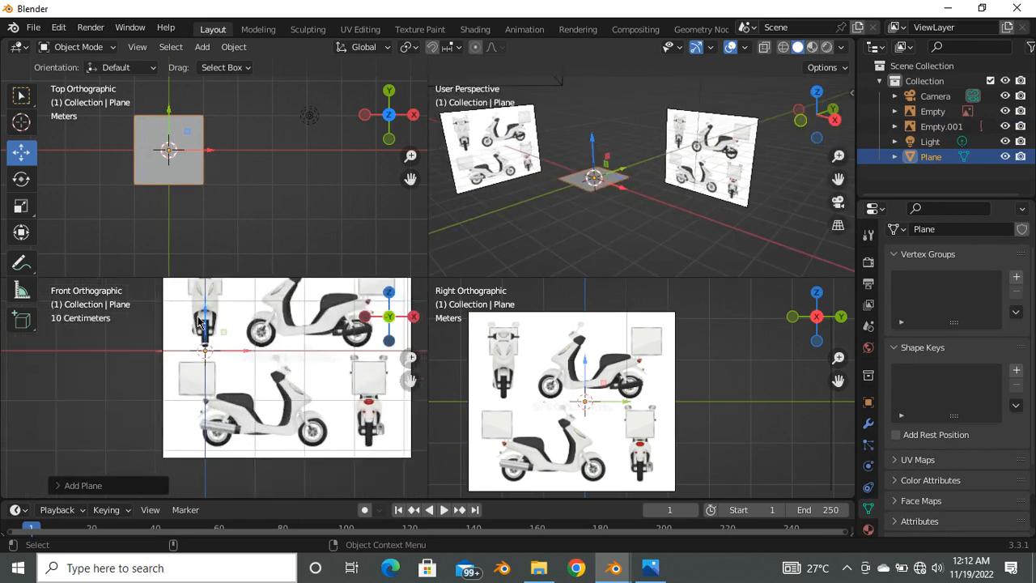
# Step: Rotate the plane 90° about the global X axis so it stands upright facing the front view
pyautogui.scroll(1, 213, 369)
pyautogui.keyDown('shift'); pyautogui.moveTo(213, 370); pyautogui.dragTo(206, 409, button='middle'); pyautogui.keyUp('shift')
pyautogui.scroll(1, 195, 359)
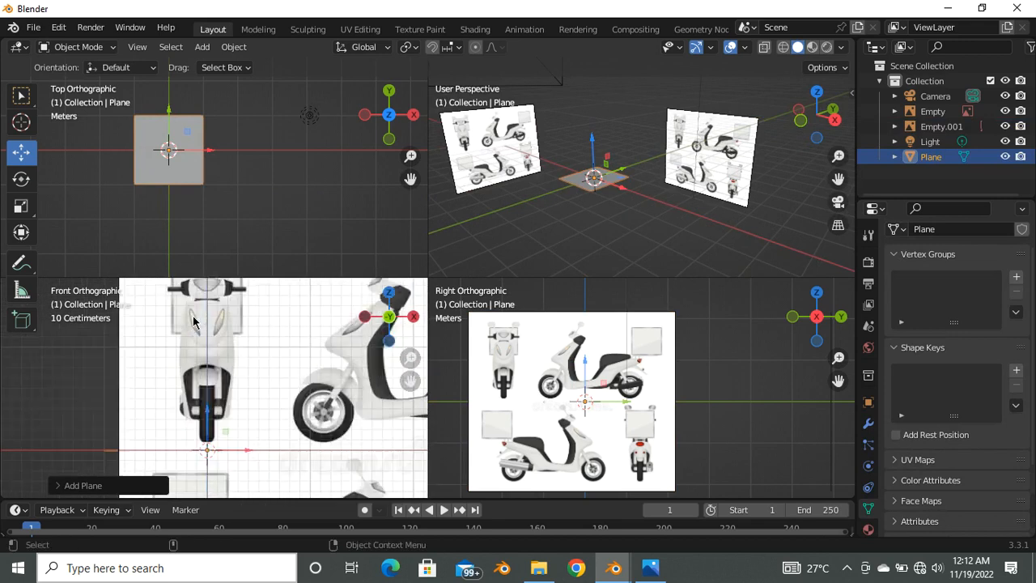
pyautogui.scroll(-2, 194, 358)
pyautogui.moveTo(516, 225); pyautogui.dragTo(635, 210, button='middle')
pyautogui.write('r')
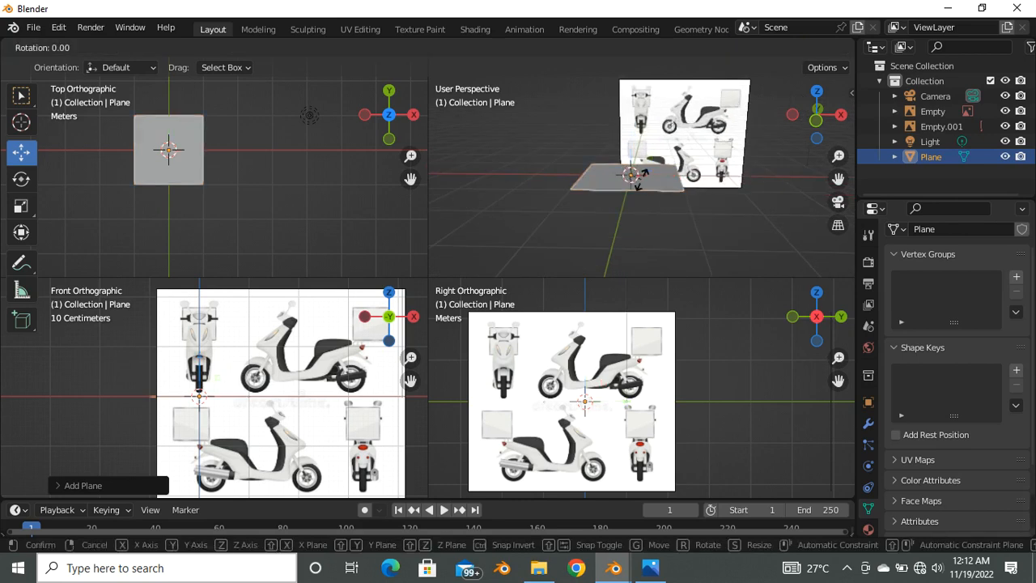
pyautogui.write('90x')
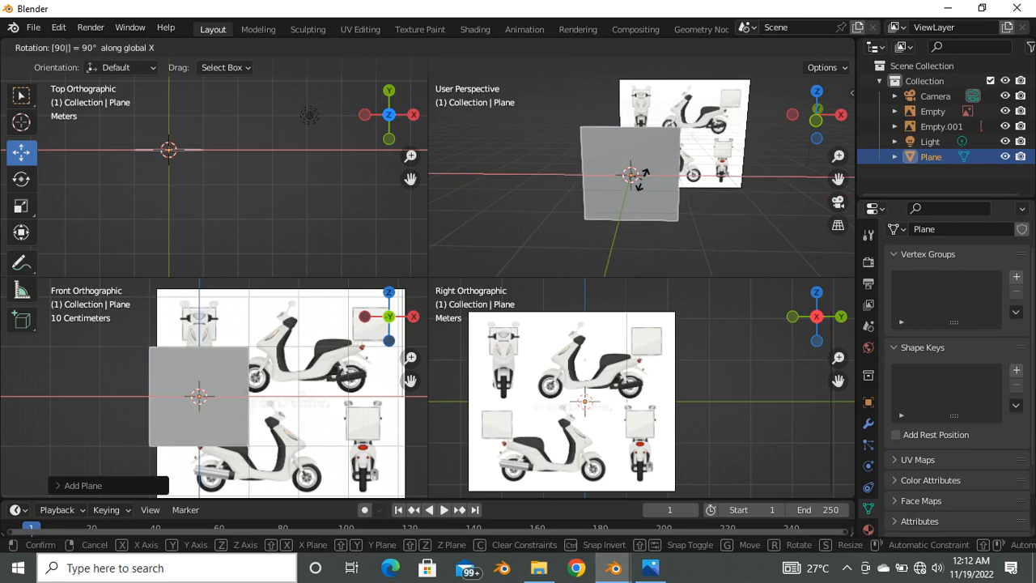
pyautogui.press('Return')
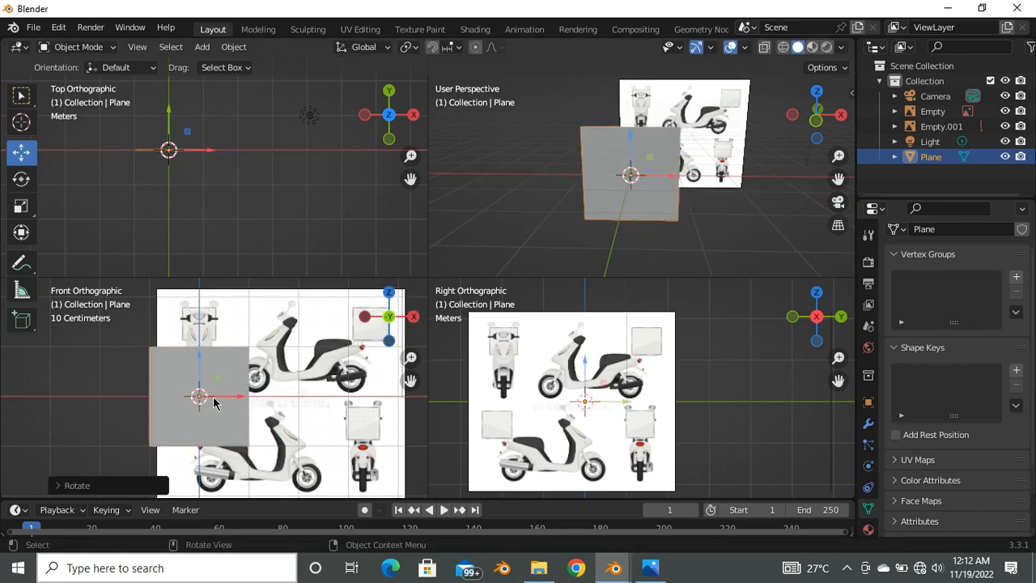
# Step: Scale the upright plane uniformly down to about a third of its size
pyautogui.scroll(-2, 209, 407)
pyautogui.scroll(3, 188, 411)
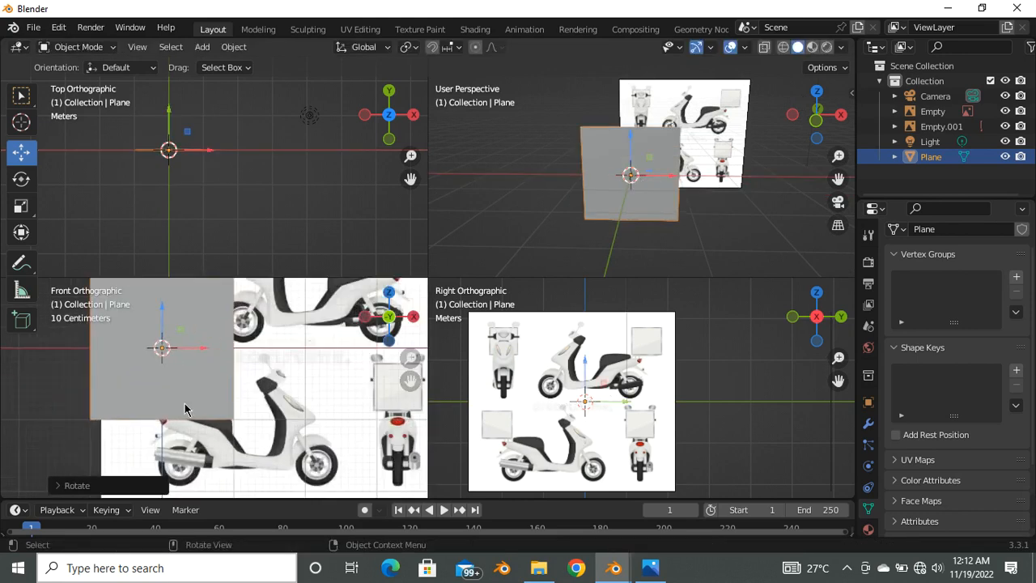
pyautogui.scroll(-2, 187, 412)
pyautogui.scroll(2, 172, 370)
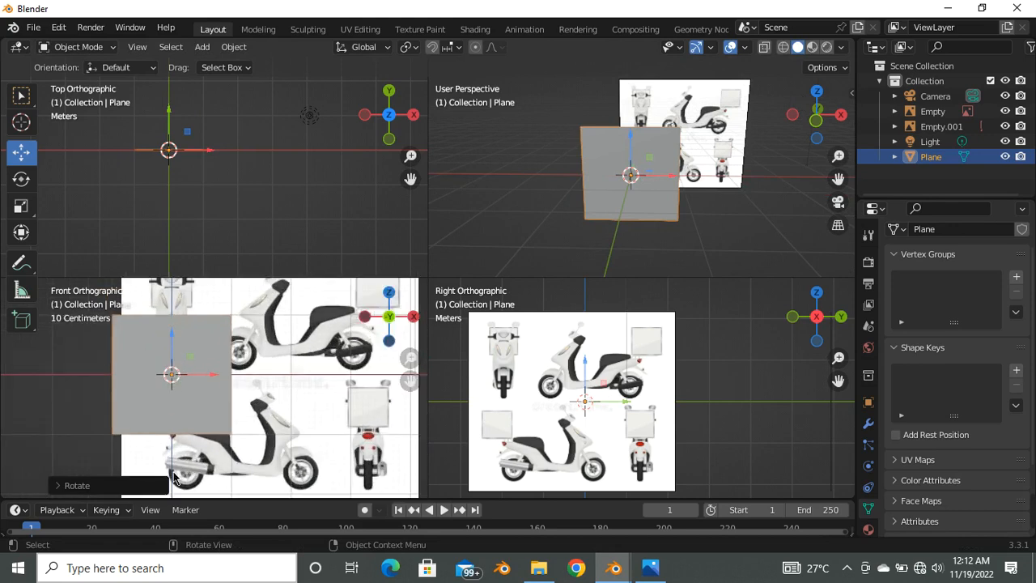
pyautogui.press('s')
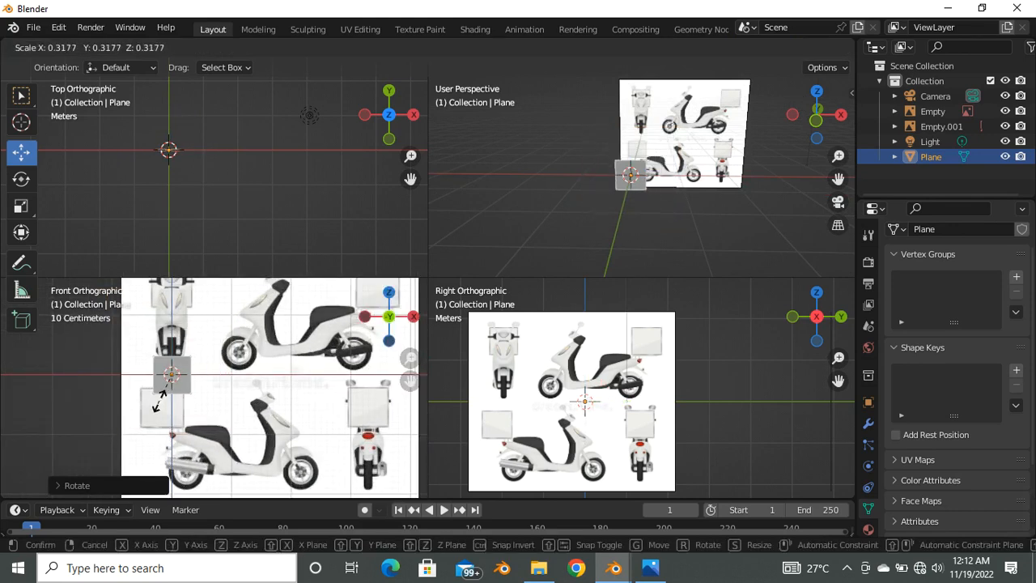
pyautogui.click(162, 400)
# Step: Move the plane up along Z onto the front-facing scooter's body and shrink it to fit between the headlights
pyautogui.scroll(8, 162, 400)
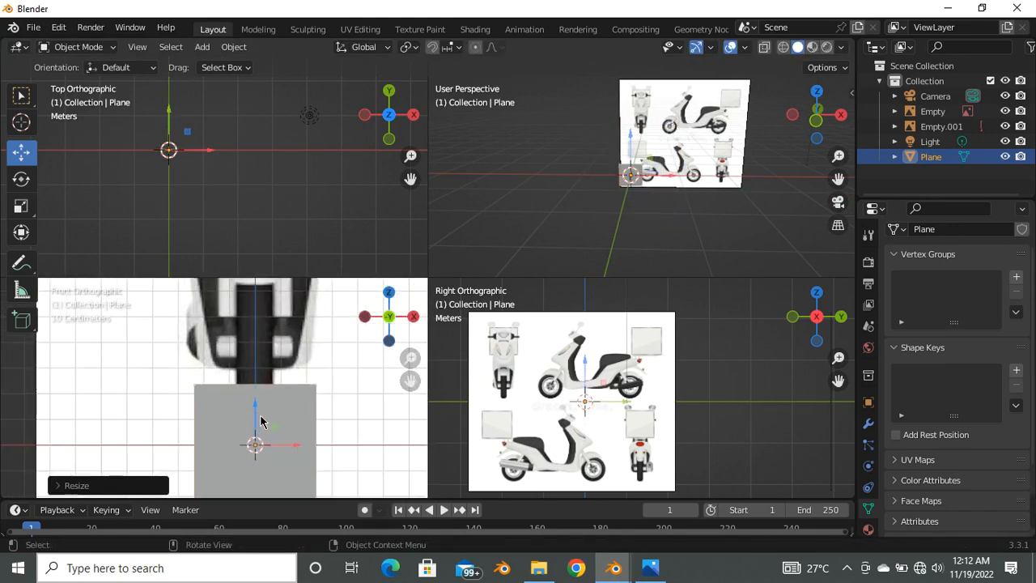
pyautogui.moveTo(260, 421); pyautogui.dragTo(261, 303)
pyautogui.scroll(-3, 269, 405)
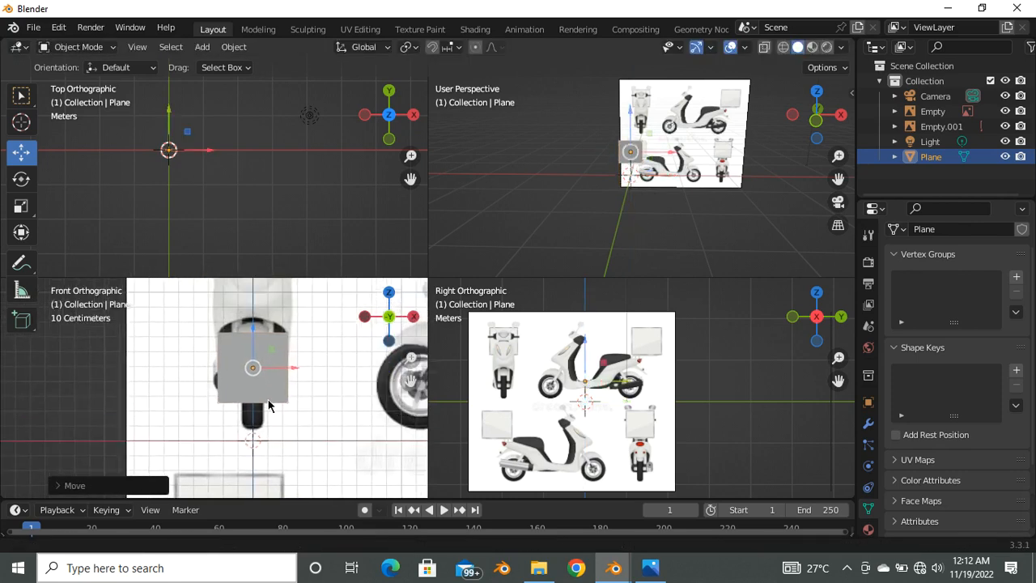
pyautogui.keyDown('shift'); pyautogui.moveTo(246, 349); pyautogui.dragTo(236, 412, button='middle'); pyautogui.keyUp('shift')
pyautogui.moveTo(247, 411); pyautogui.dragTo(258, 314)
pyautogui.press('s')
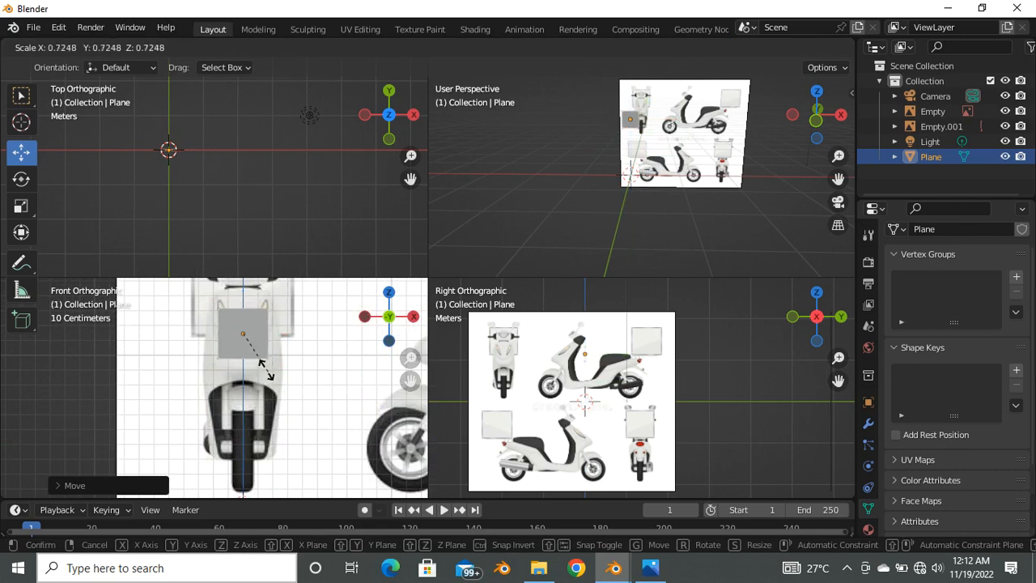
pyautogui.click(258, 353)
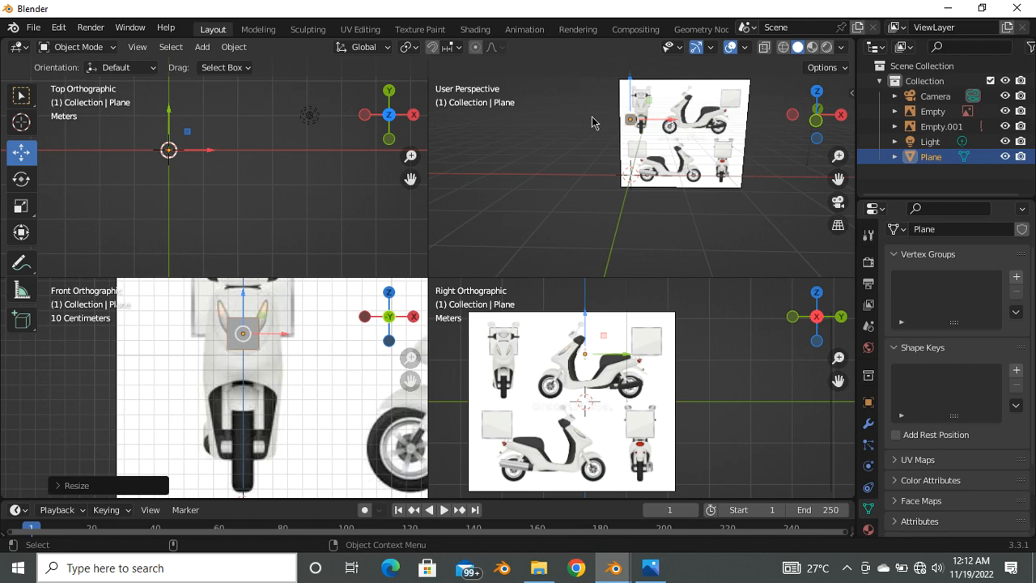
# Step: Turn on the wireframe geometry overlay and select the front reference image behind the plane
pyautogui.click(746, 49)
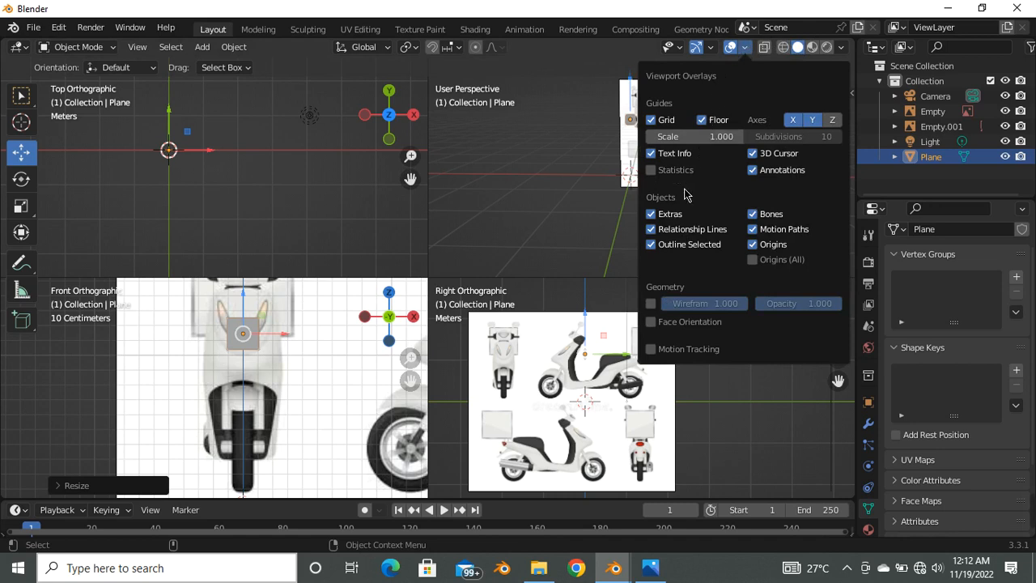
pyautogui.click(651, 306)
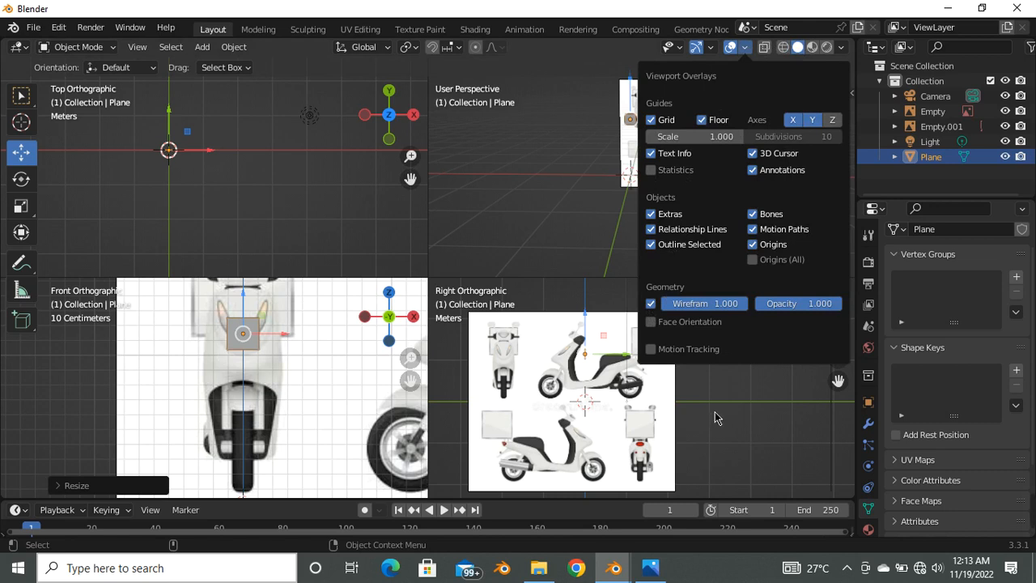
pyautogui.scroll(4, 235, 353)
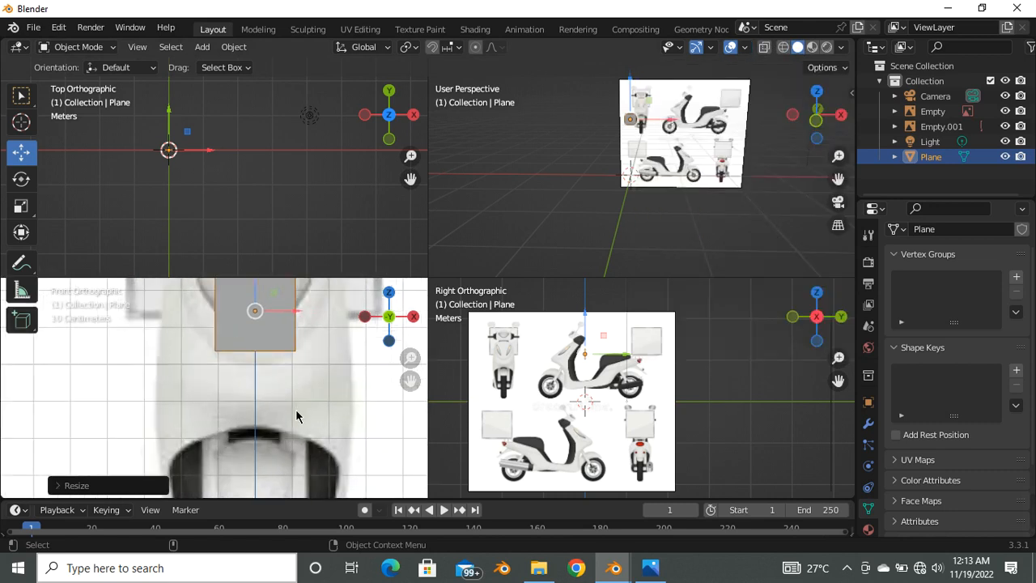
pyautogui.click(297, 419)
pyautogui.scroll(-4, 257, 338)
pyautogui.scroll(3, 249, 371)
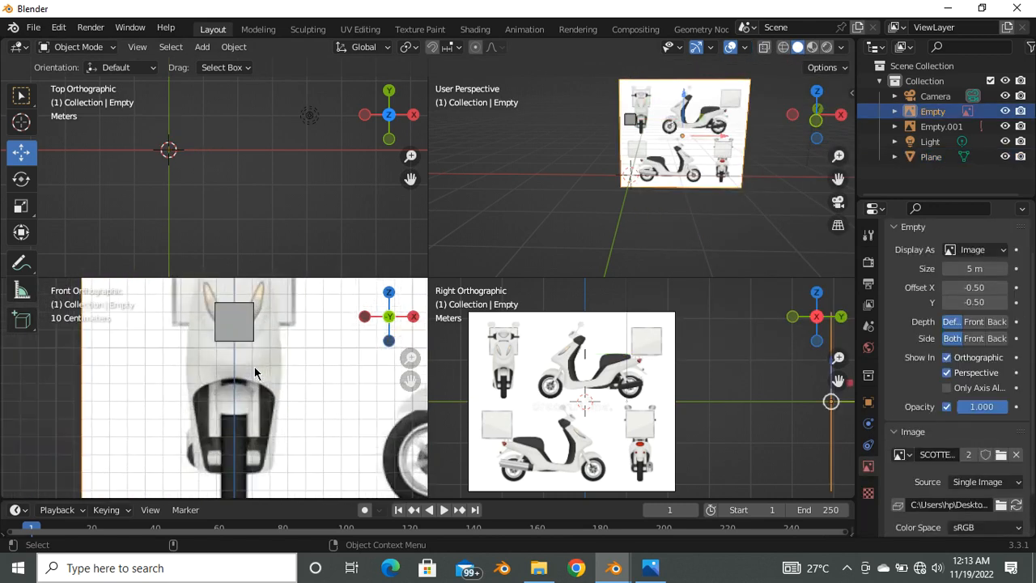
pyautogui.scroll(-2, 252, 372)
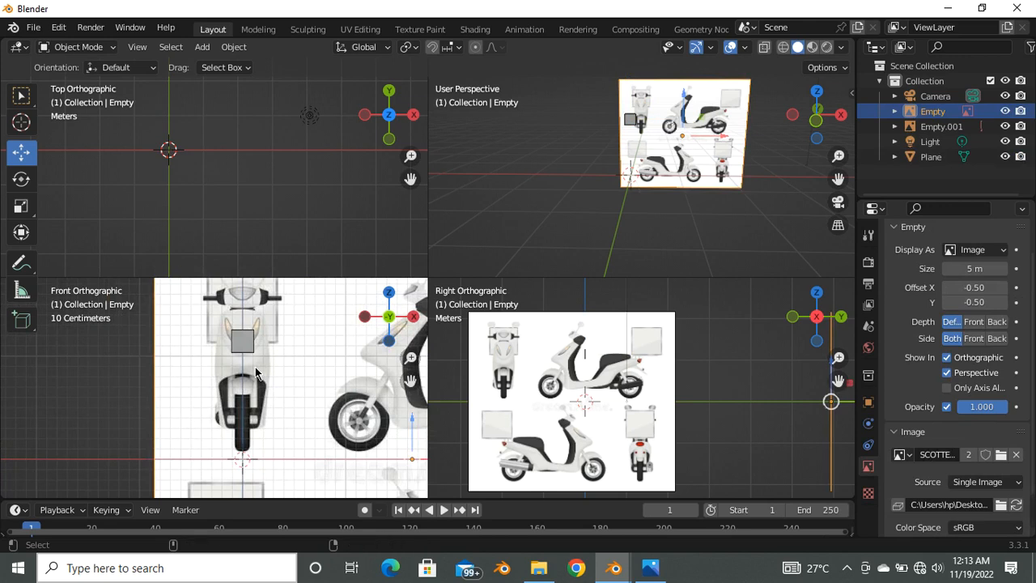
# Step: Leave the quad view and show the whole front reference image in a single front orthographic view
pyautogui.hotkey('ctrl', 'alt', 'q')
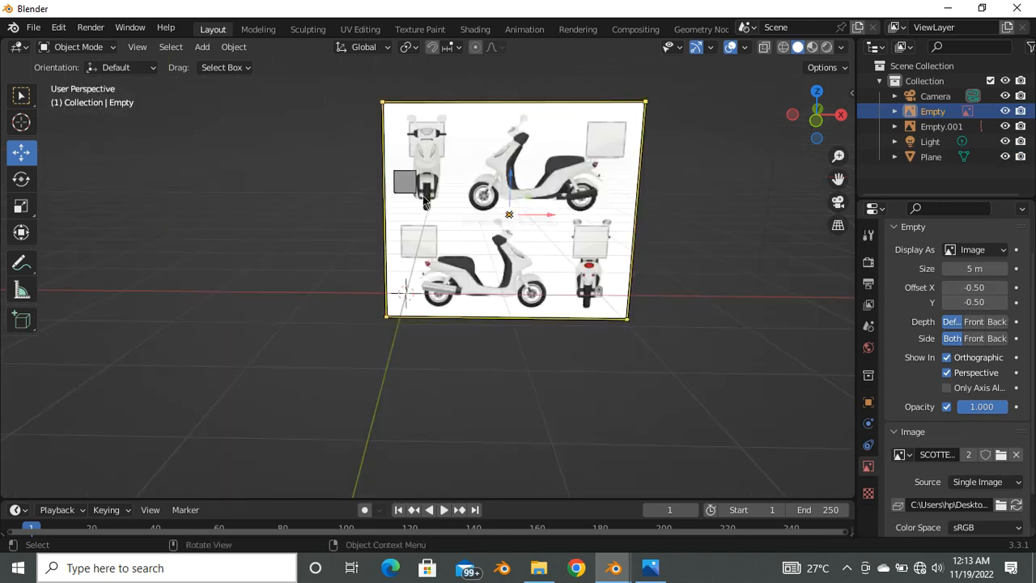
pyautogui.scroll(2, 425, 195)
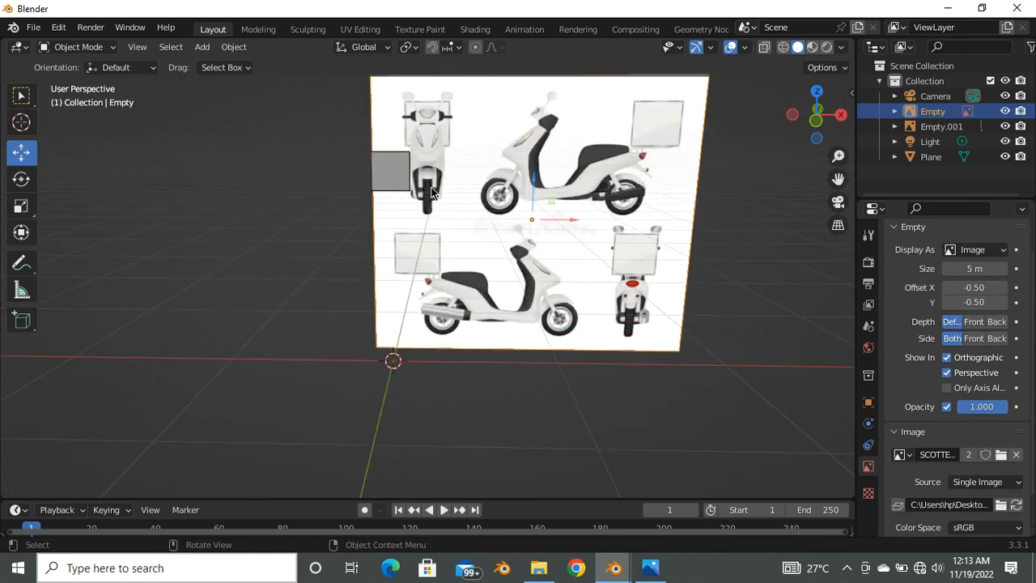
pyautogui.press('KP_1')
pyautogui.scroll(-3, 331, 219)
pyautogui.scroll(-1, 356, 221)
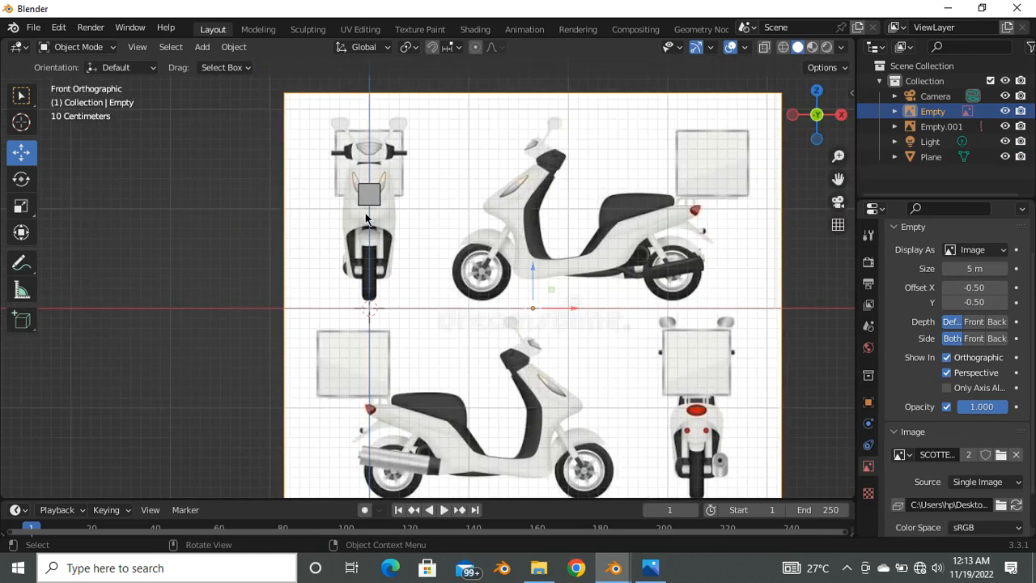
pyautogui.scroll(-1, 304, 169)
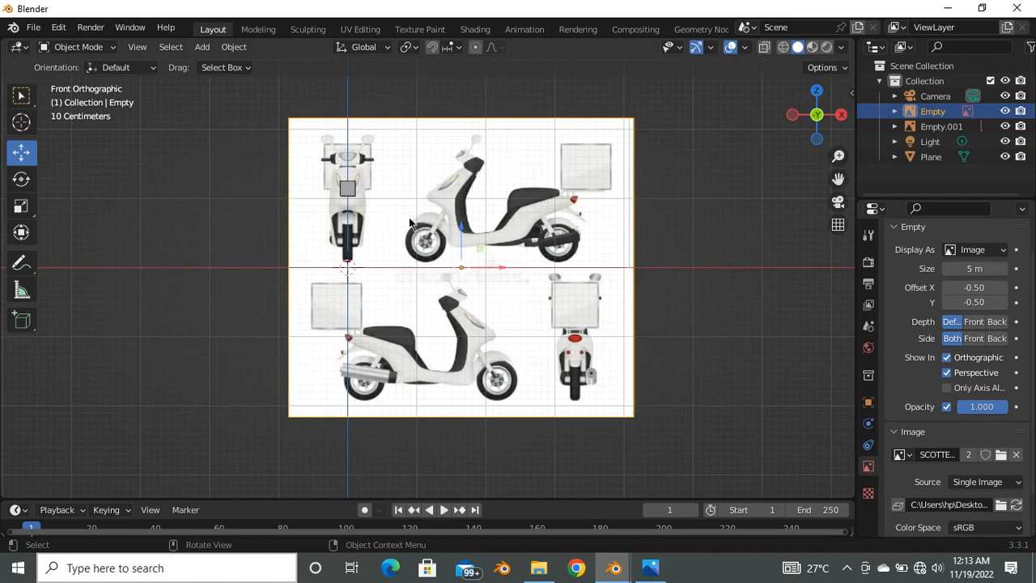
pyautogui.scroll(1, 397, 235)
pyautogui.scroll(-1, 379, 228)
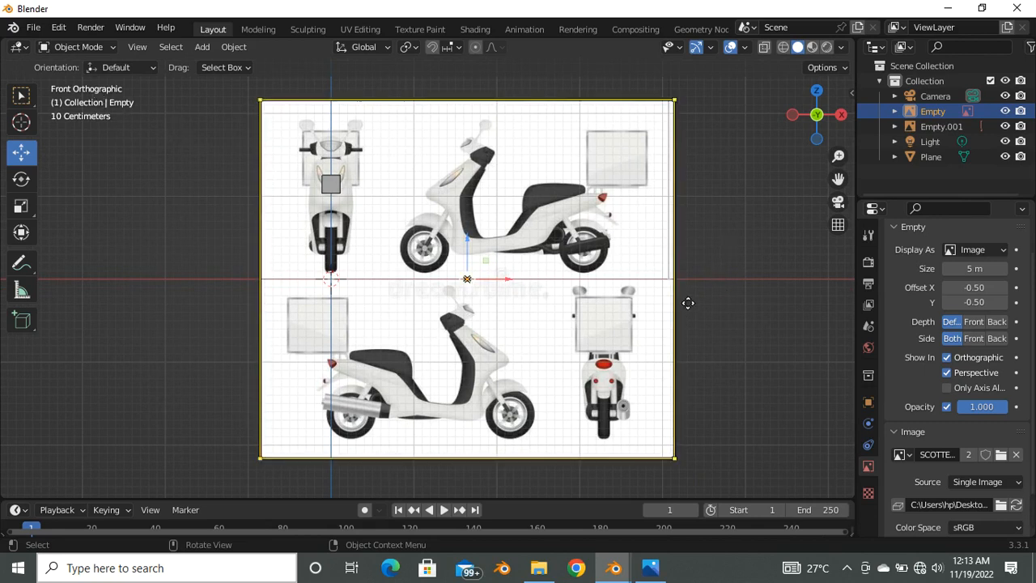
pyautogui.keyDown('shift'); pyautogui.moveTo(687, 300); pyautogui.dragTo(526, 311, button='middle'); pyautogui.keyUp('shift')
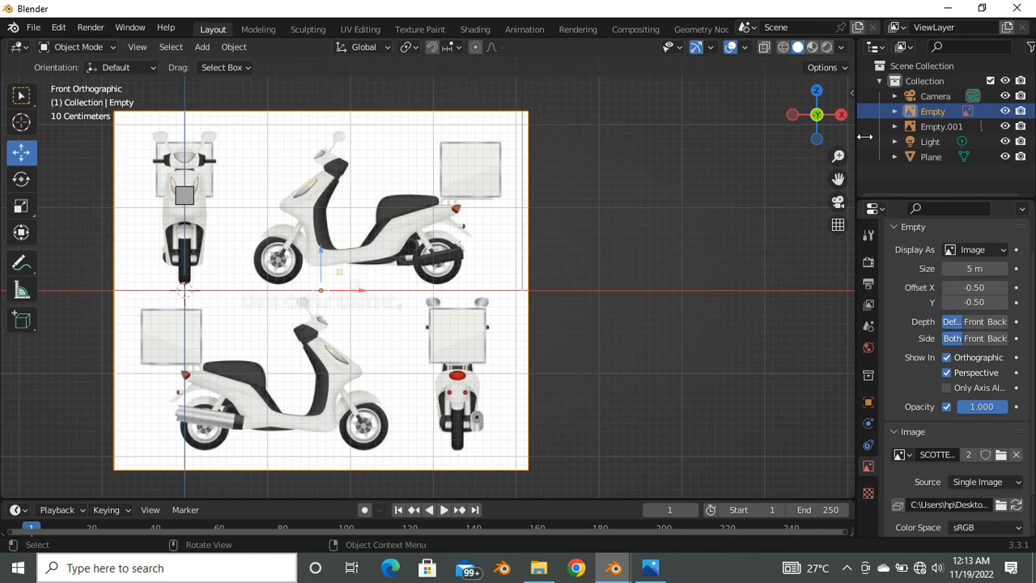
# Step: Split the 3D viewport vertically near its middle into two side-by-side views
pyautogui.rightClick(865, 137)
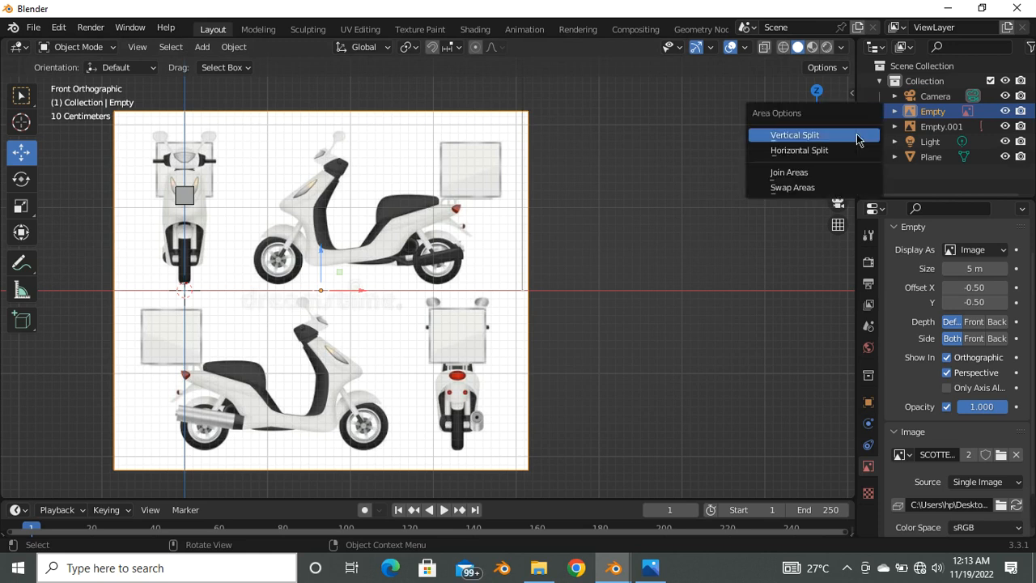
pyautogui.click(860, 136)
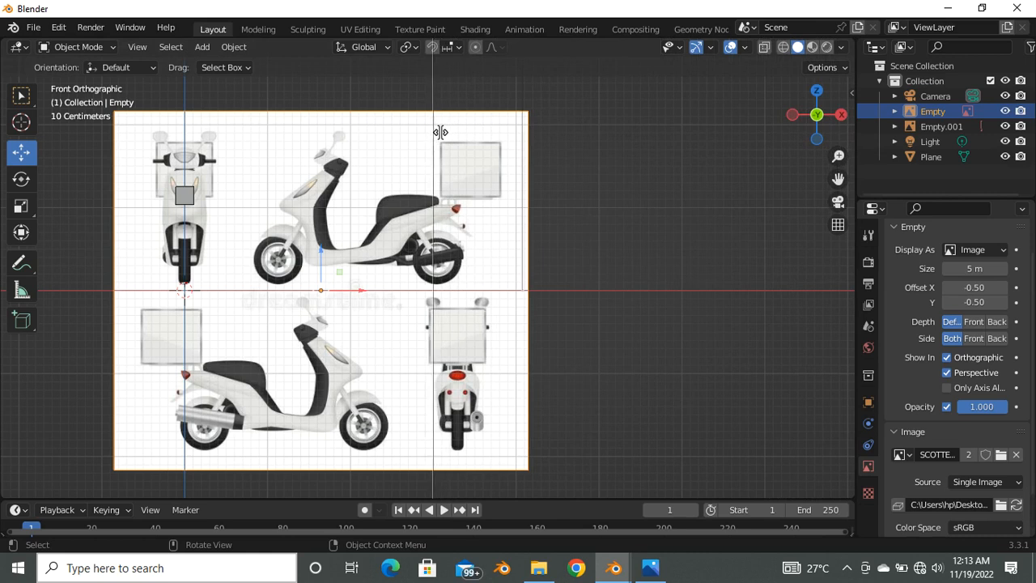
pyautogui.click(440, 132)
pyautogui.scroll(2, 500, 278)
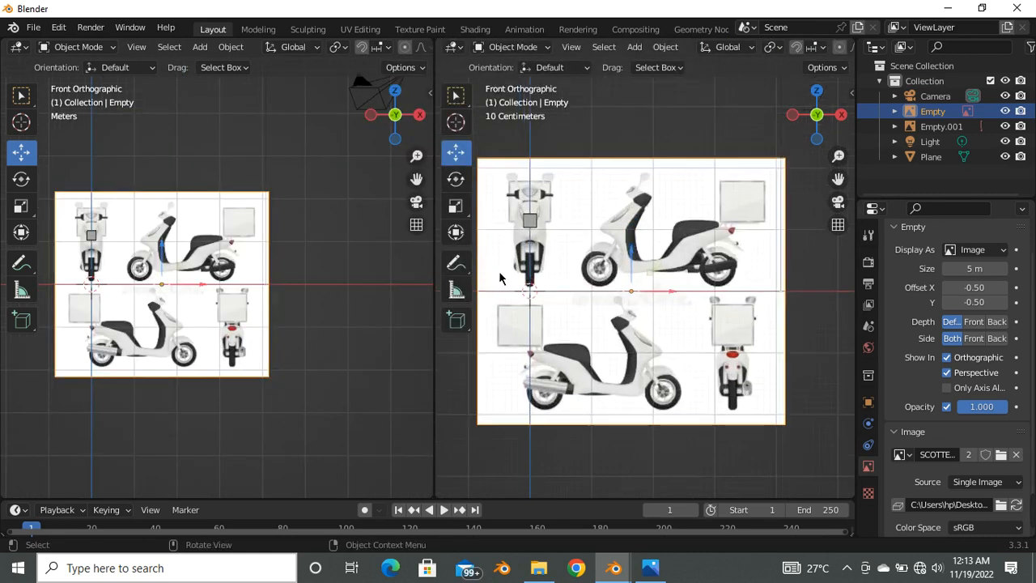
pyautogui.scroll(2, 500, 278)
pyautogui.scroll(-2, 499, 278)
# Step: Frame the plane and the front-facing scooter's upper body closely in one of the two front views
pyautogui.scroll(5, 158, 252)
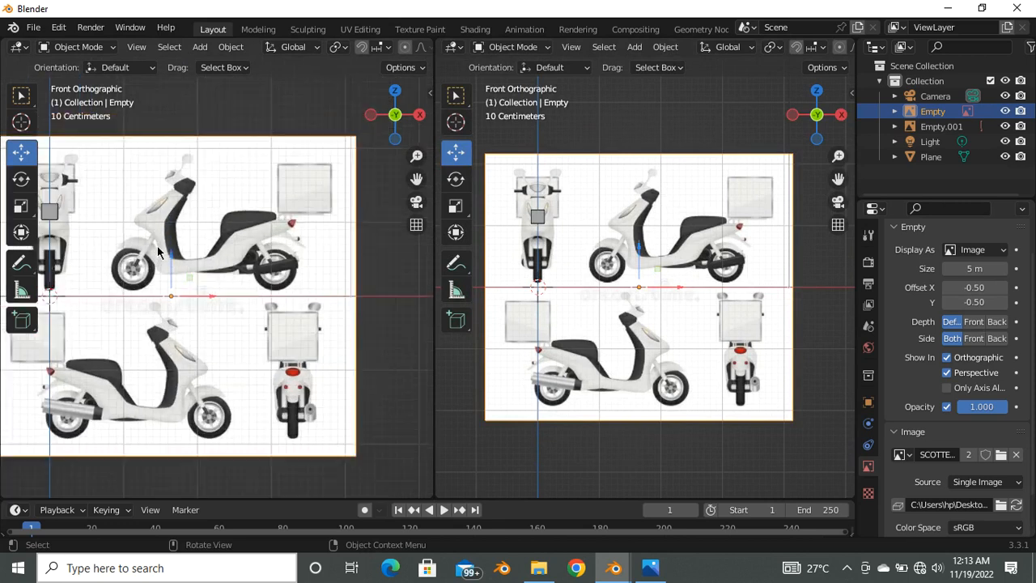
pyautogui.keyDown('shift'); pyautogui.moveTo(159, 251); pyautogui.dragTo(251, 278, button='middle'); pyautogui.keyUp('shift')
pyautogui.scroll(1, 261, 360)
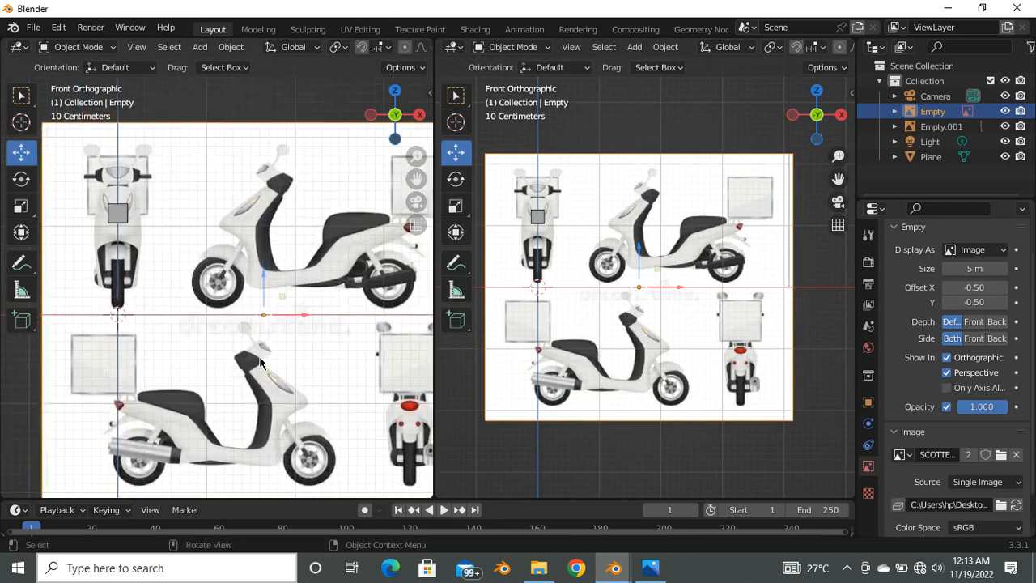
pyautogui.scroll(-2, 255, 249)
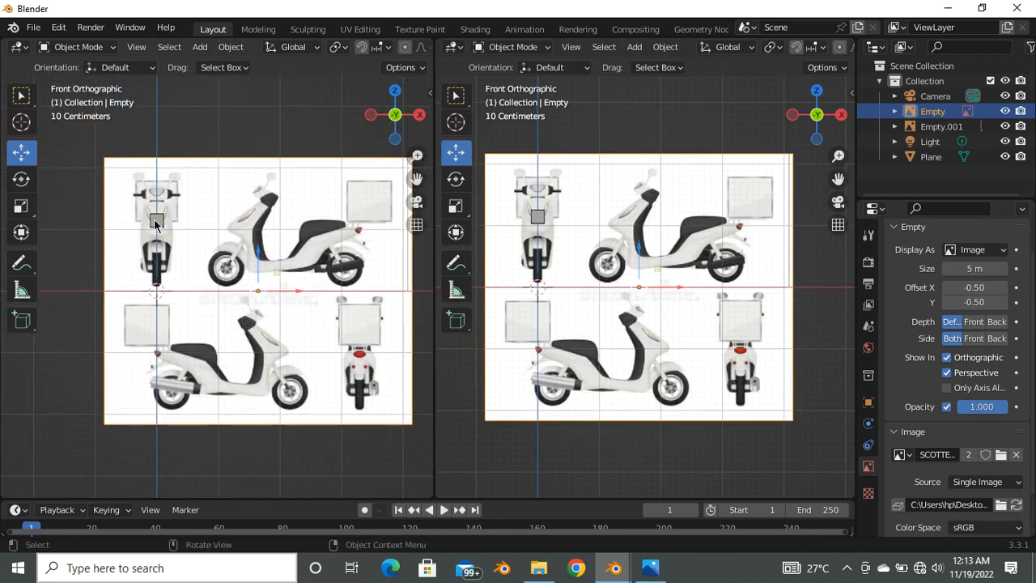
pyautogui.scroll(2, 208, 248)
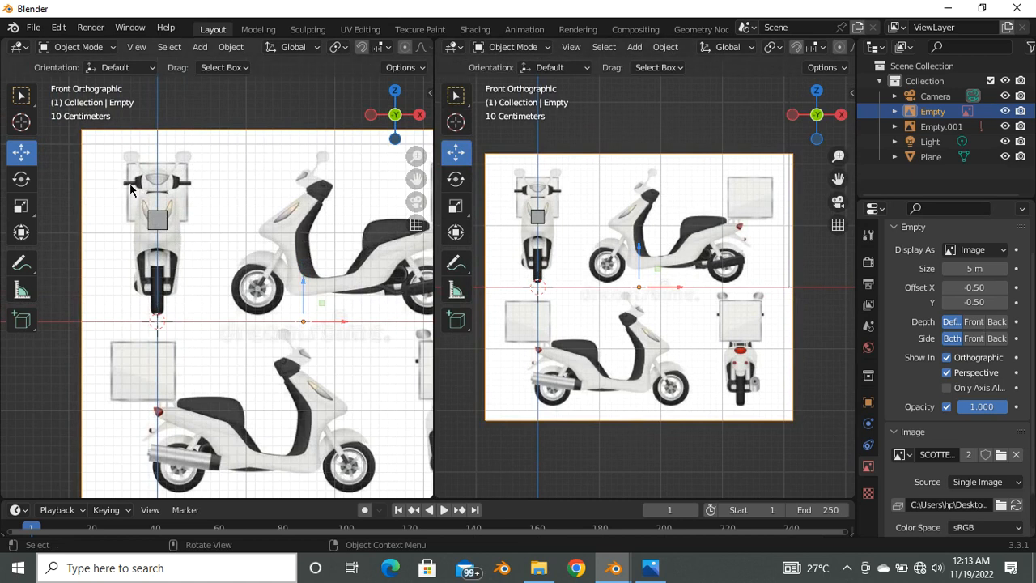
pyautogui.scroll(-2, 130, 188)
pyautogui.scroll(8, 138, 211)
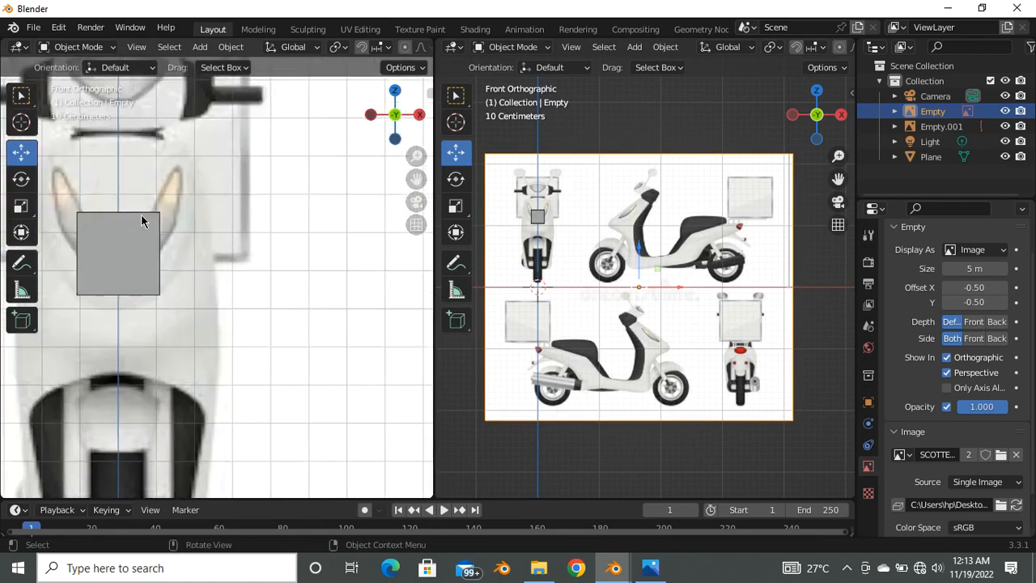
pyautogui.scroll(-4, 136, 229)
pyautogui.scroll(3, 179, 248)
pyautogui.keyDown('shift'); pyautogui.moveTo(137, 229); pyautogui.dragTo(195, 249, button='middle'); pyautogui.keyUp('shift')
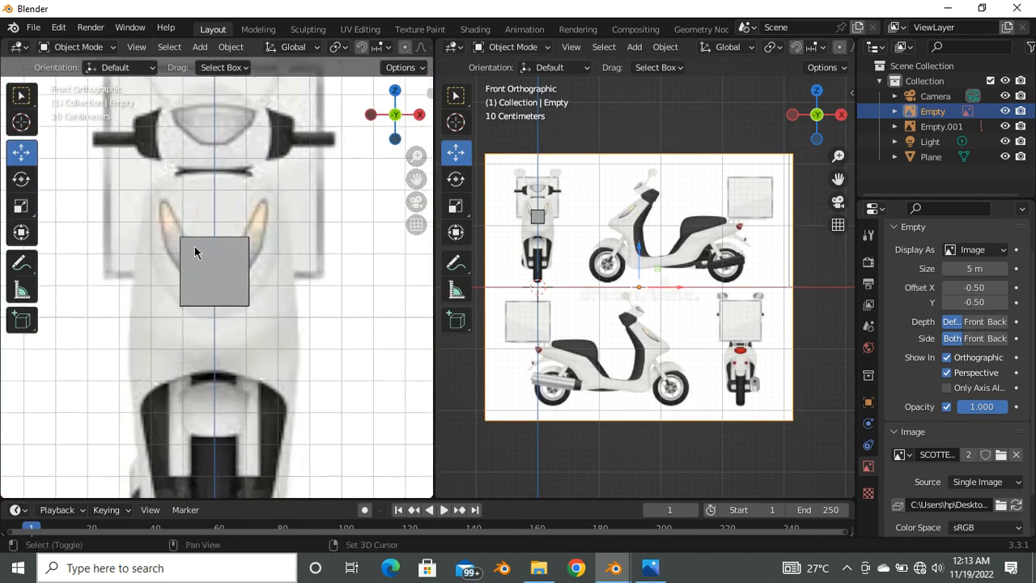
# Step: Deselect the reference image and set the other viewport to the right orthographic view, framed on the upper side-view scooter
pyautogui.click(600, 119)
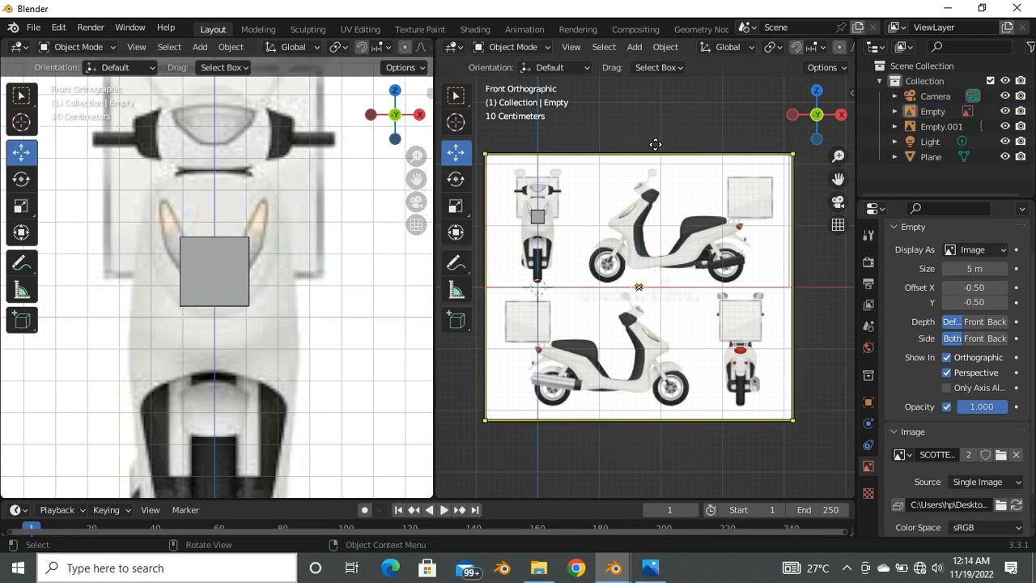
pyautogui.press('KP_3')
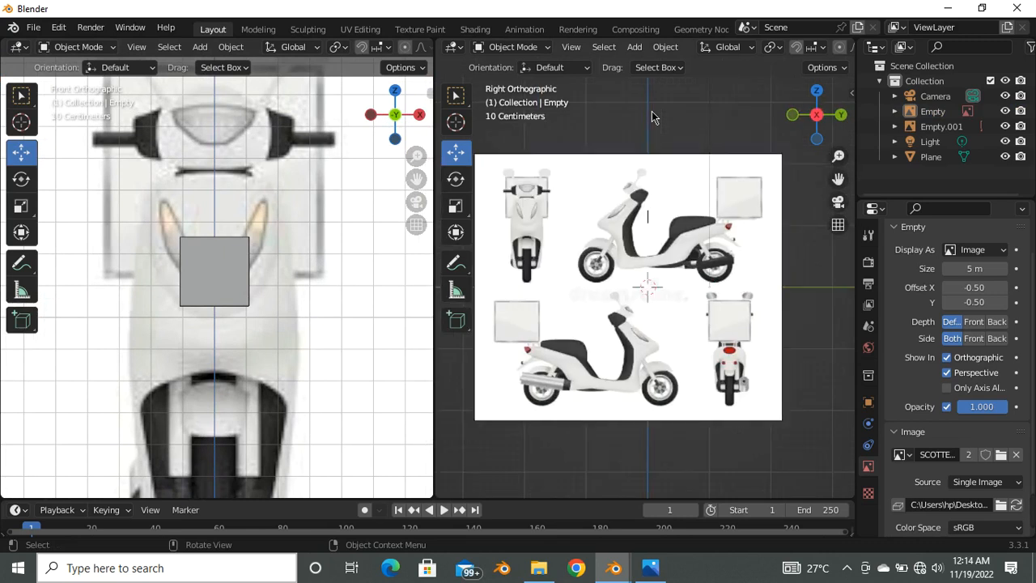
pyautogui.scroll(3, 613, 199)
pyautogui.scroll(-3, 613, 199)
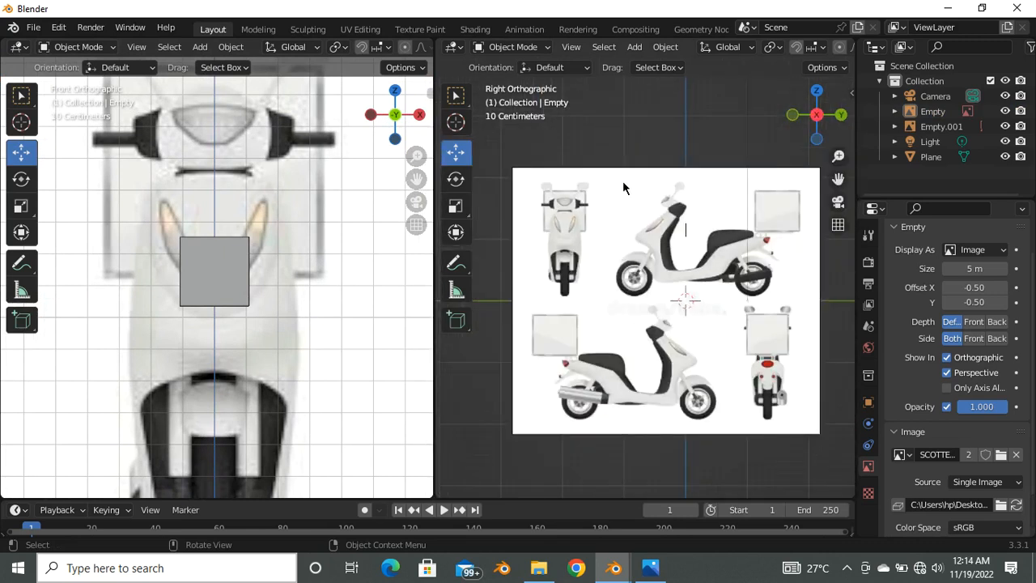
pyautogui.scroll(3, 679, 227)
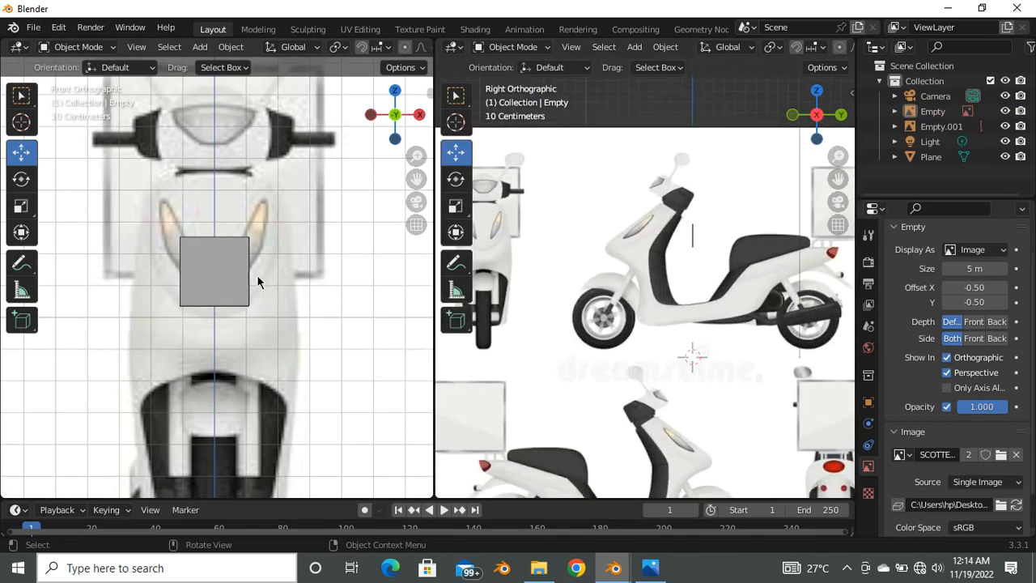
# Step: Show the Selectable restriction toggle in the Outliner and make the reference images Empty and Empty.001 unselectable
pyautogui.scroll(-3, 538, 182)
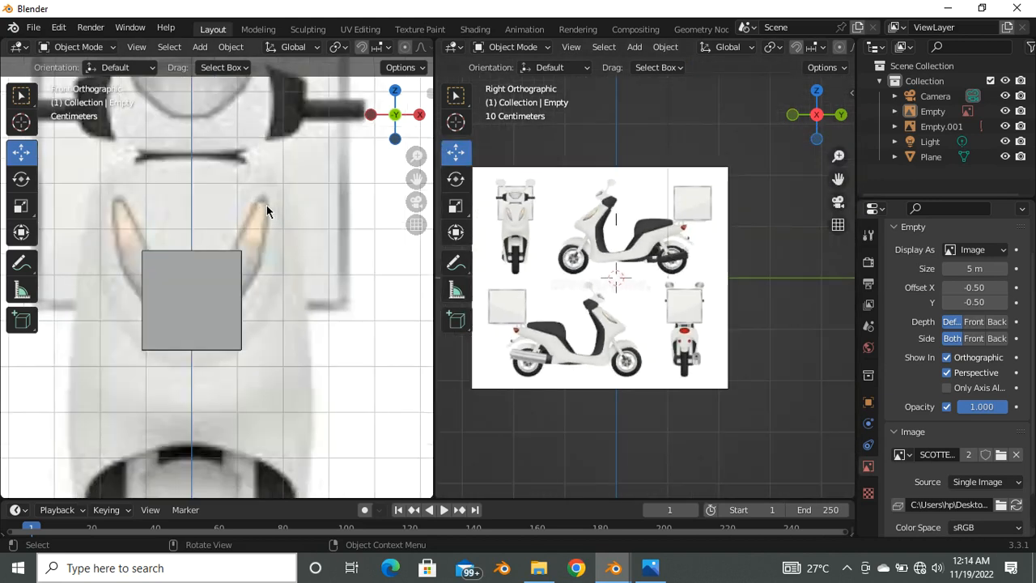
pyautogui.scroll(1, 270, 211)
pyautogui.scroll(3, 554, 227)
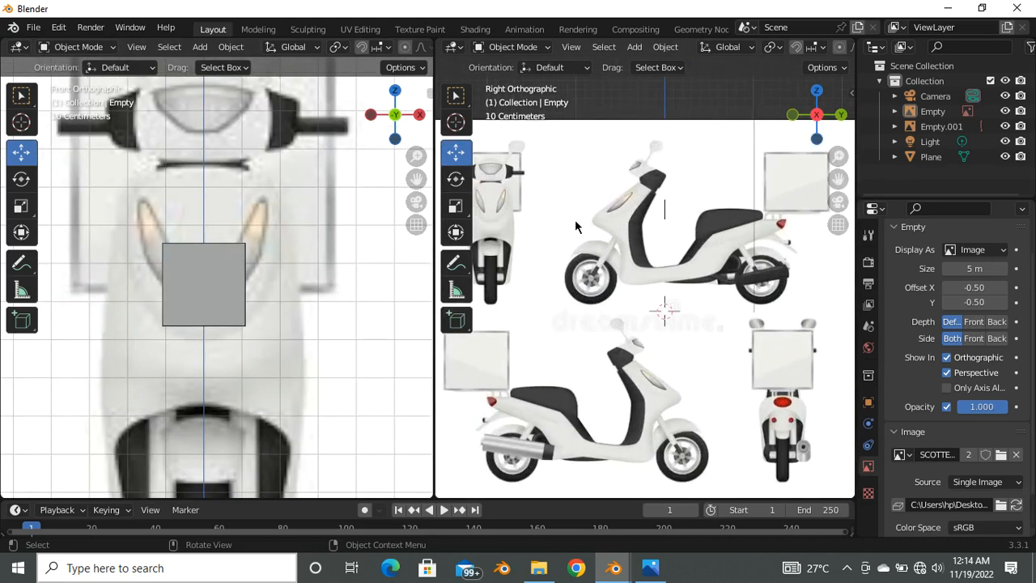
pyautogui.scroll(-1, 578, 225)
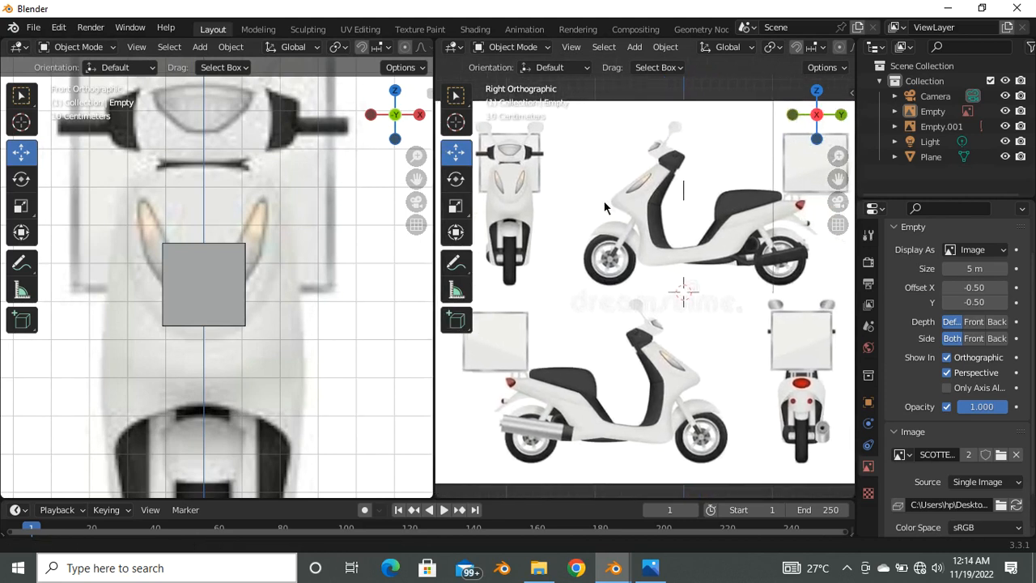
pyautogui.click(560, 160)
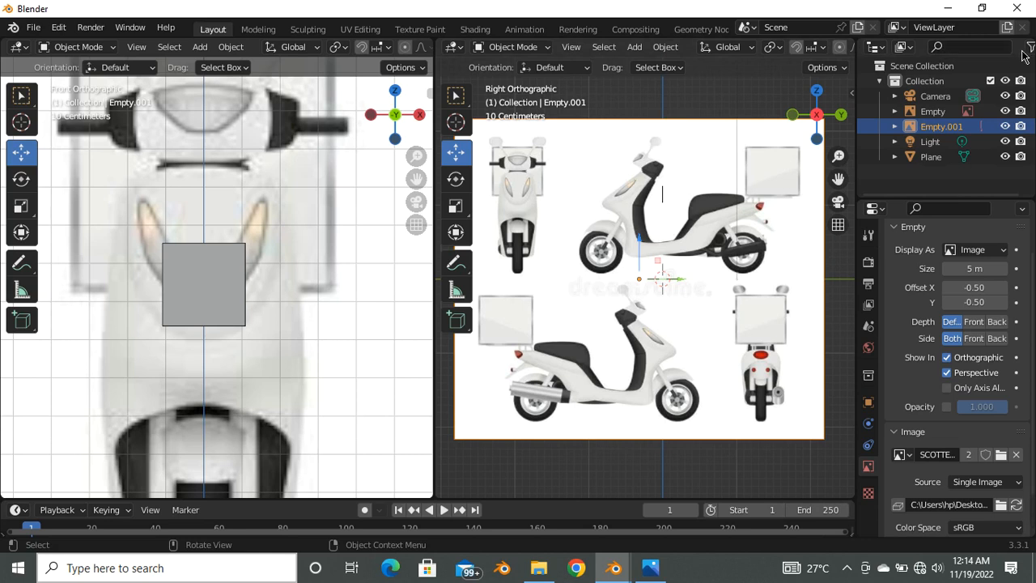
pyautogui.scroll(-2, 1019, 52)
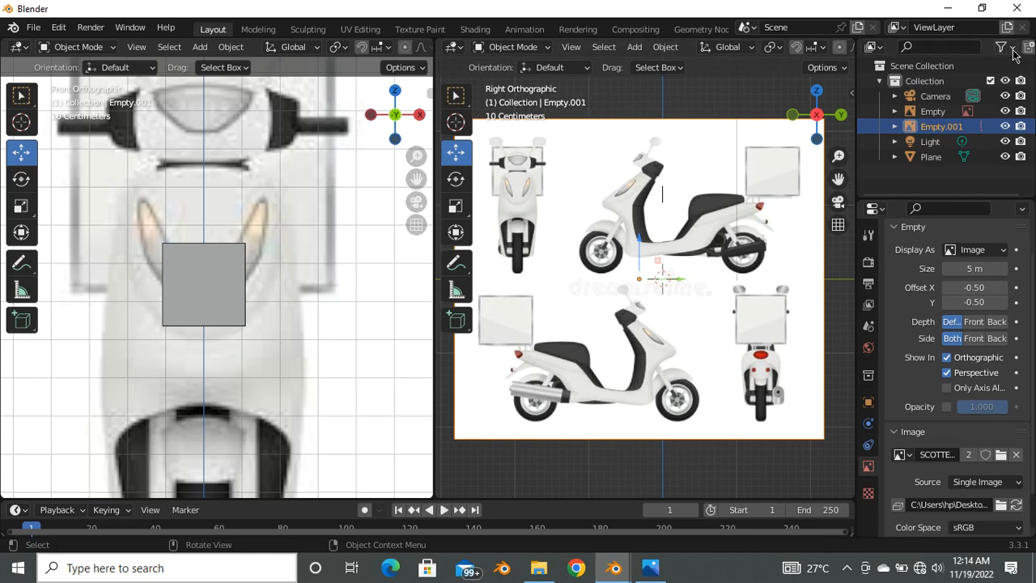
pyautogui.click(1012, 50)
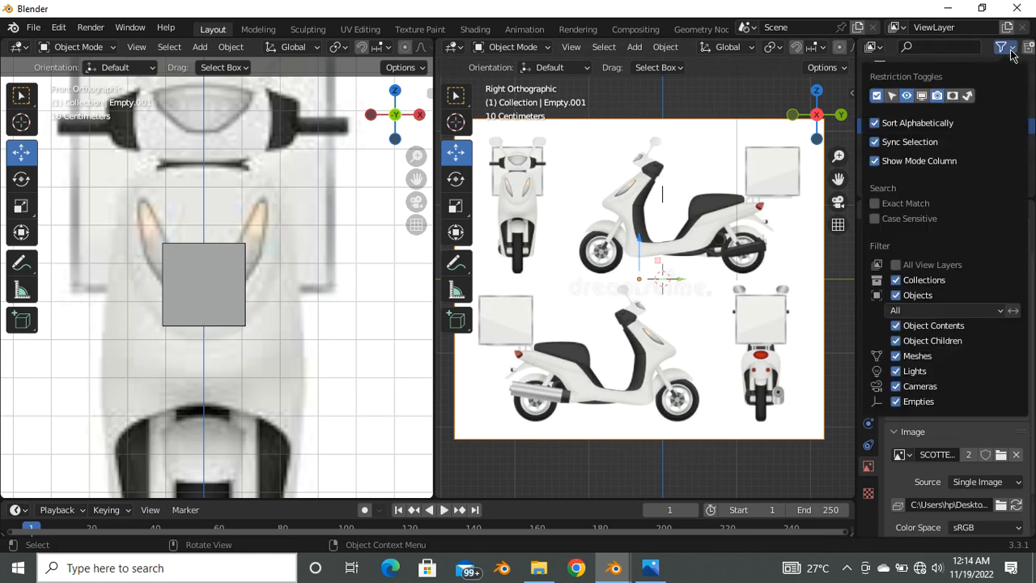
pyautogui.click(894, 96)
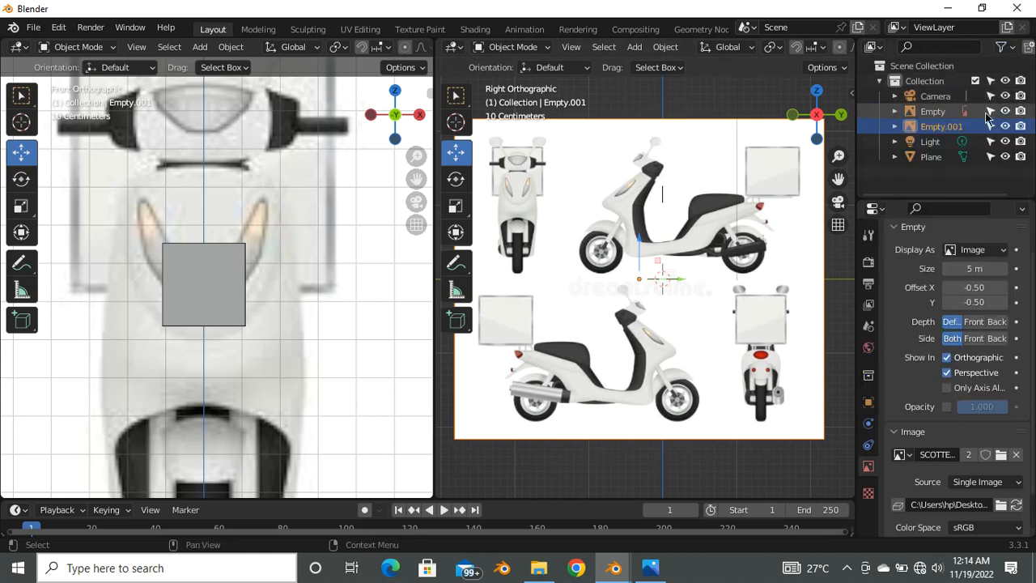
pyautogui.click(990, 126)
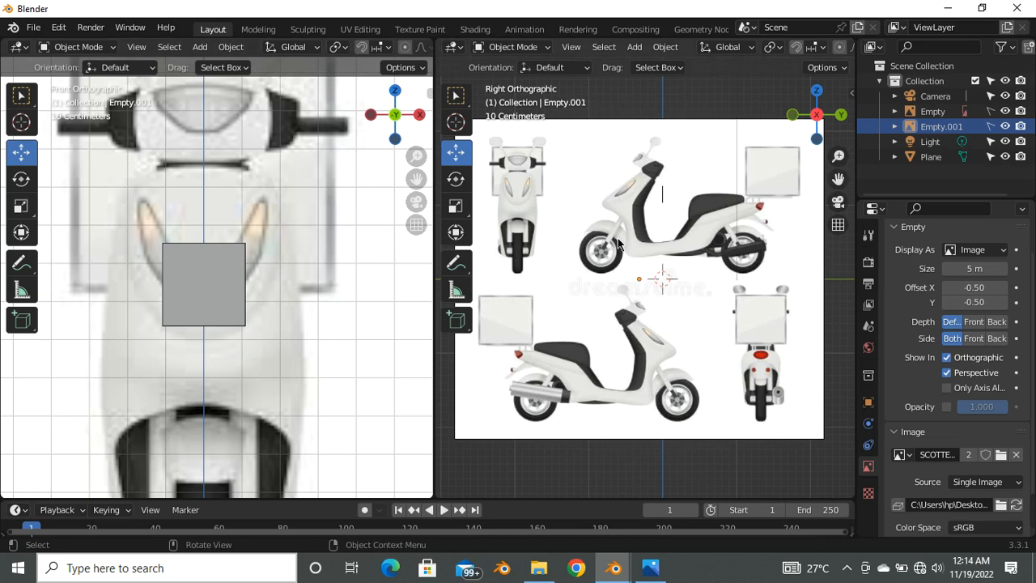
# Step: Move the plane along Y to the scooter's nose in the side view and raise it between the two headlights
pyautogui.click(227, 270)
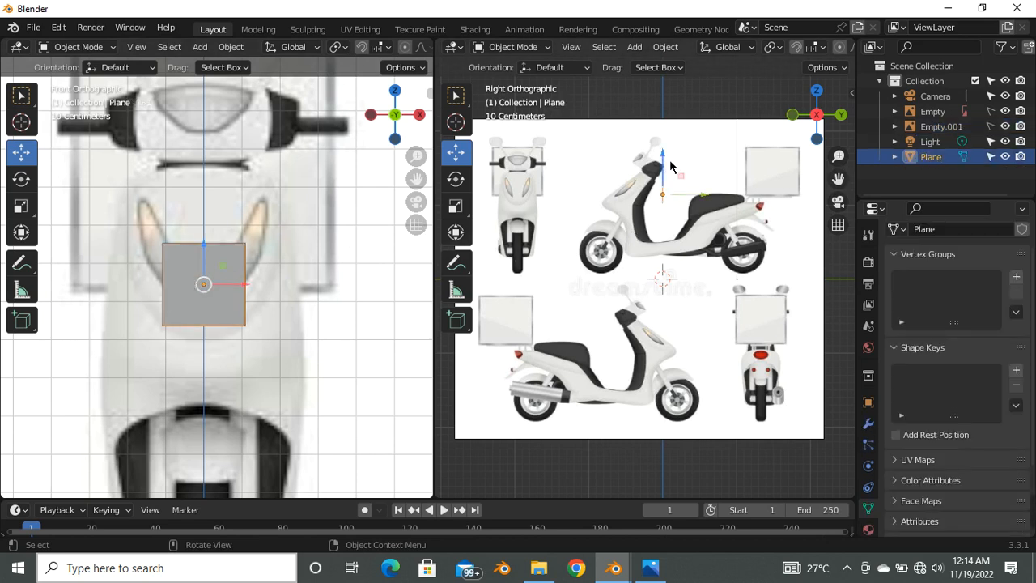
pyautogui.scroll(3, 676, 180)
pyautogui.moveTo(685, 225); pyautogui.dragTo(551, 221)
pyautogui.scroll(2, 550, 227)
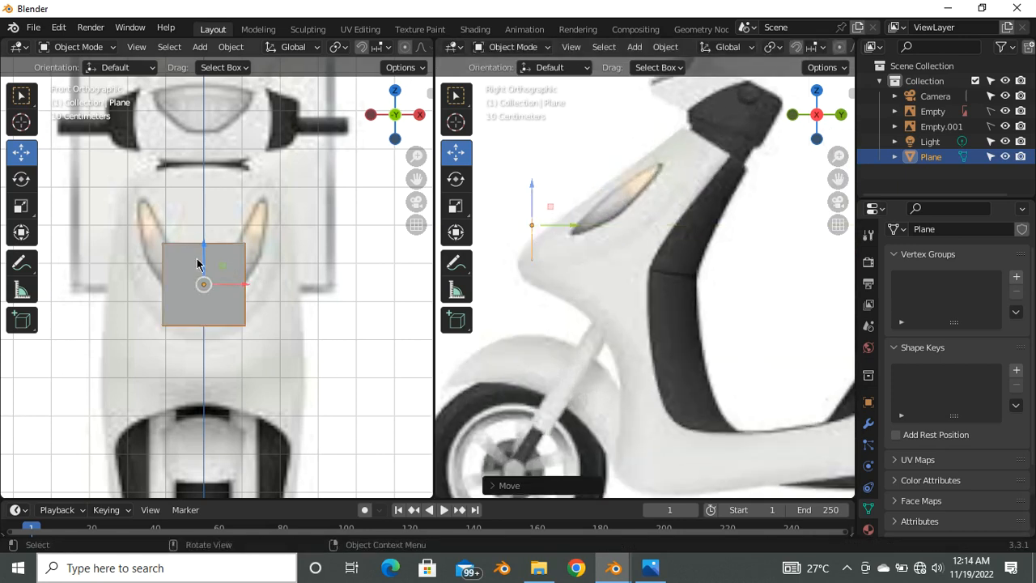
pyautogui.moveTo(206, 259); pyautogui.dragTo(197, 213)
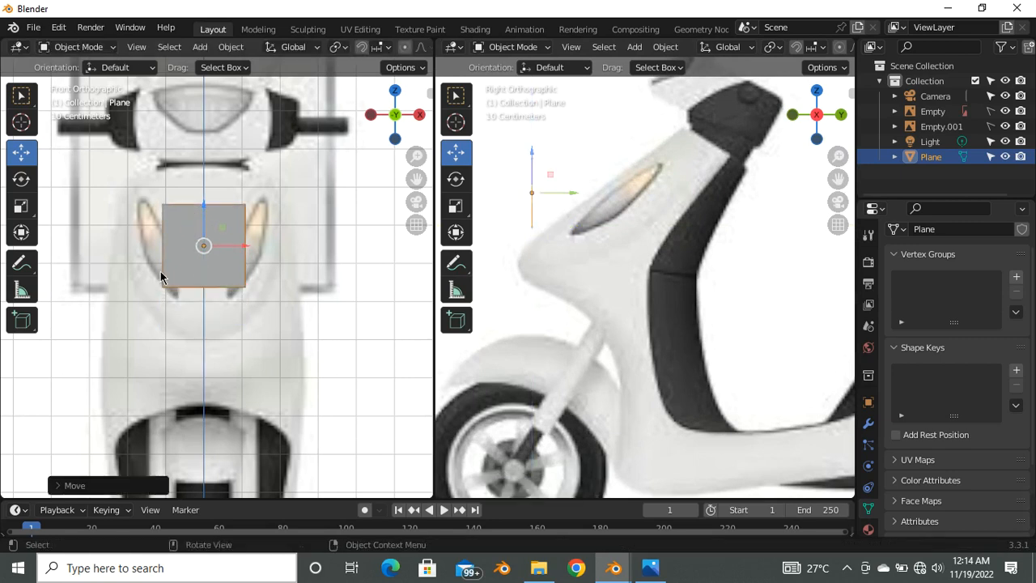
# Step: Put the plane into Edit Mode with vertex selection and frame it closely in the front view
pyautogui.press('Tab')
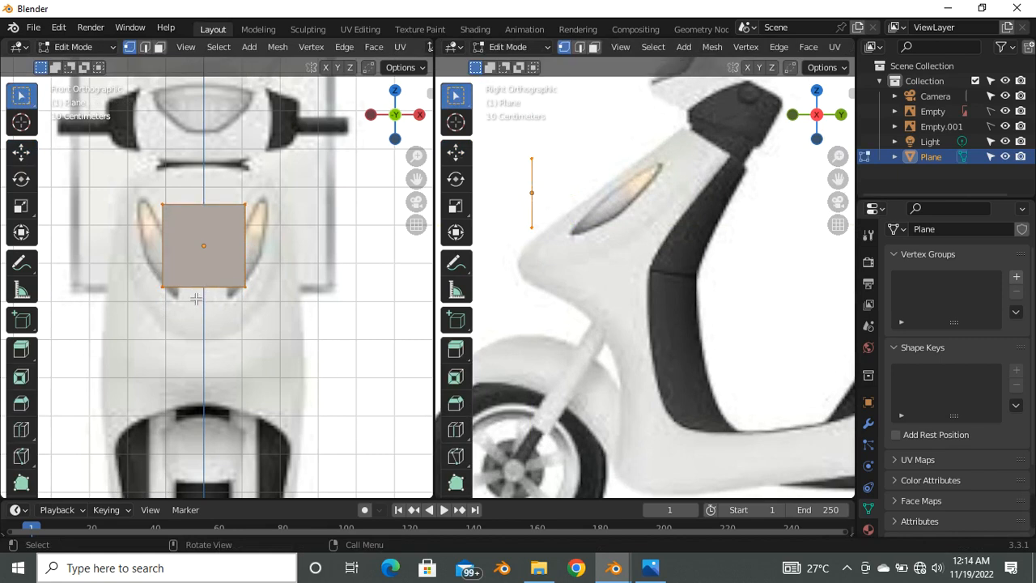
pyautogui.scroll(3, 166, 268)
pyautogui.scroll(-3, 199, 241)
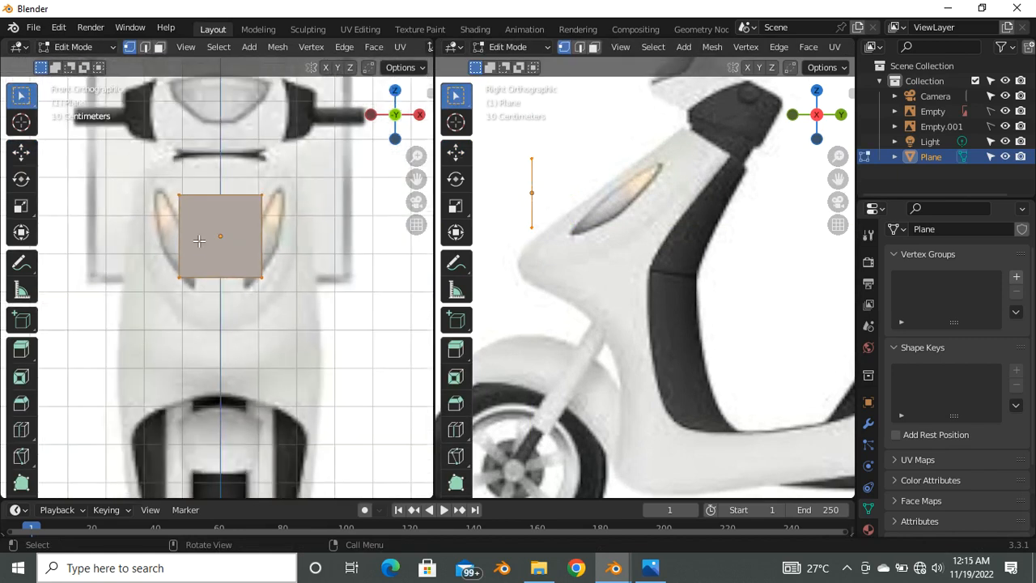
pyautogui.press('Tab')
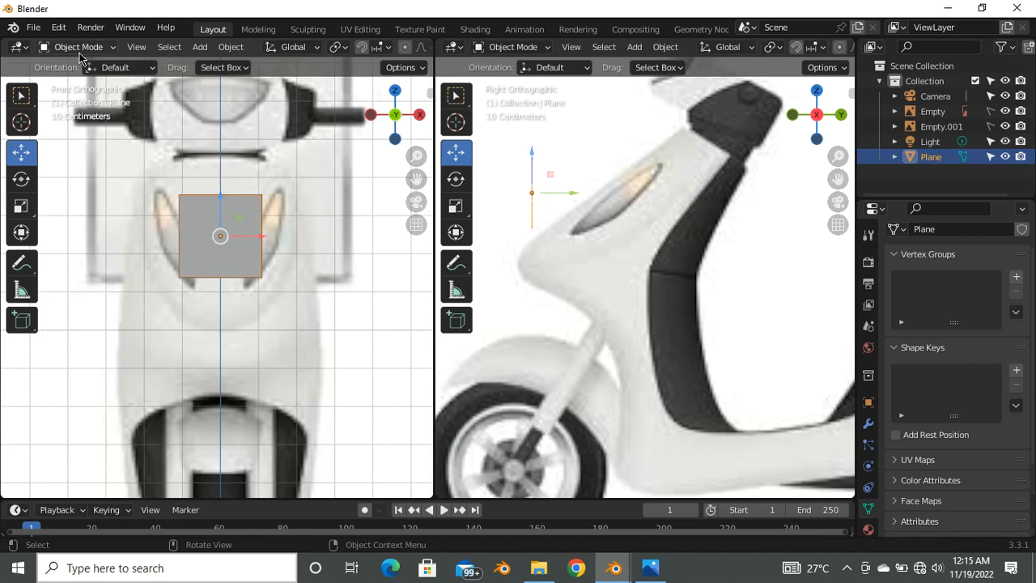
pyautogui.click(111, 48)
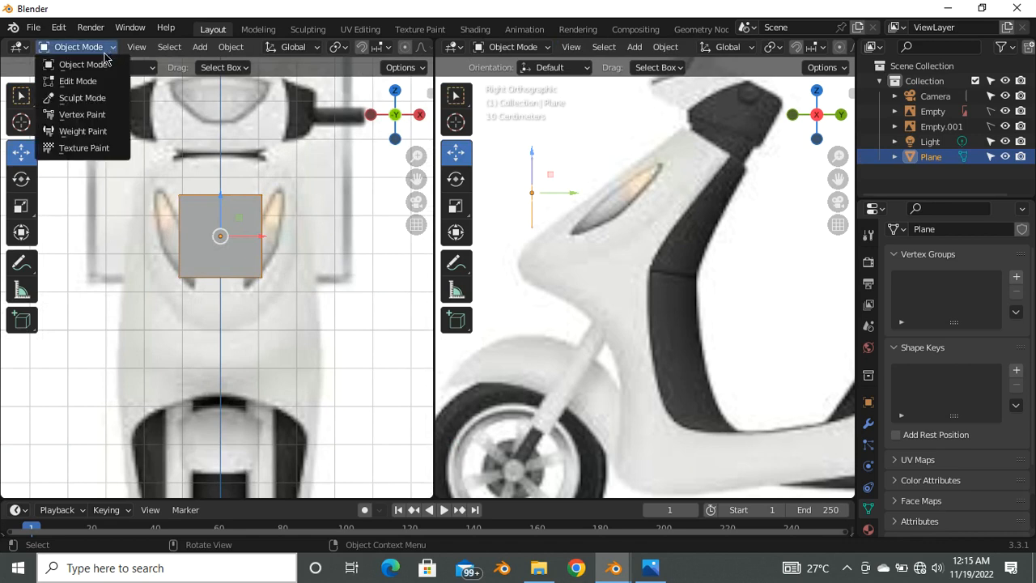
pyautogui.click(89, 84)
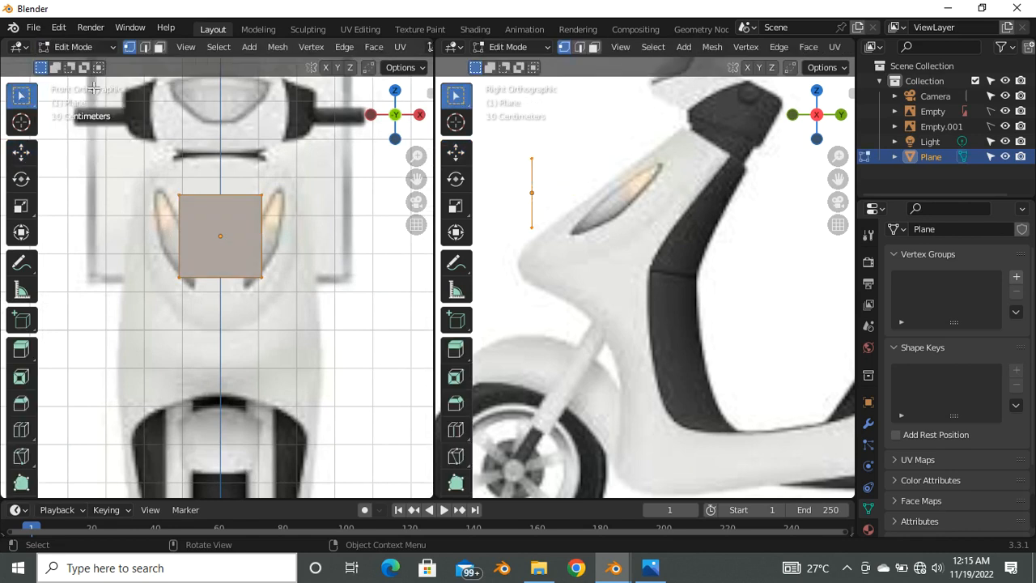
pyautogui.scroll(4, 235, 257)
pyautogui.scroll(-4, 235, 258)
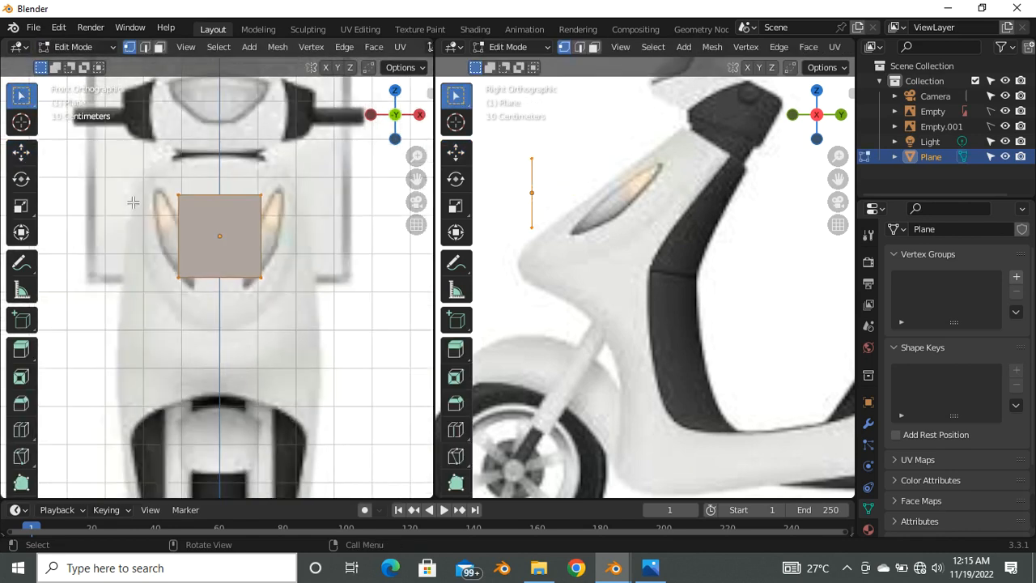
pyautogui.scroll(2, 194, 215)
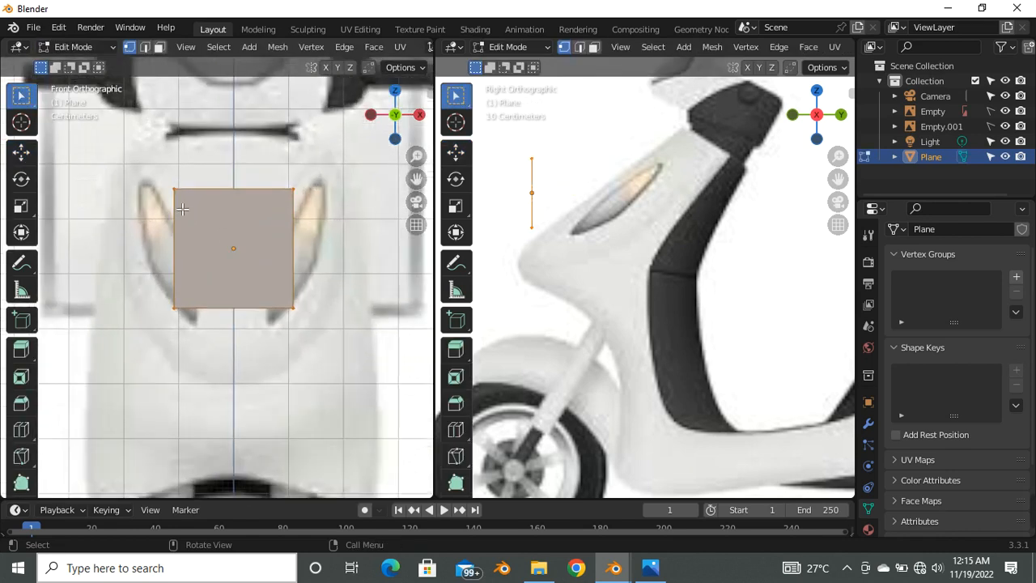
# Step: Deselect the whole mesh and box-select the plane's corner vertices one at a time in the front view
pyautogui.hotkey('alt', 'a')
pyautogui.scroll(6, 154, 202)
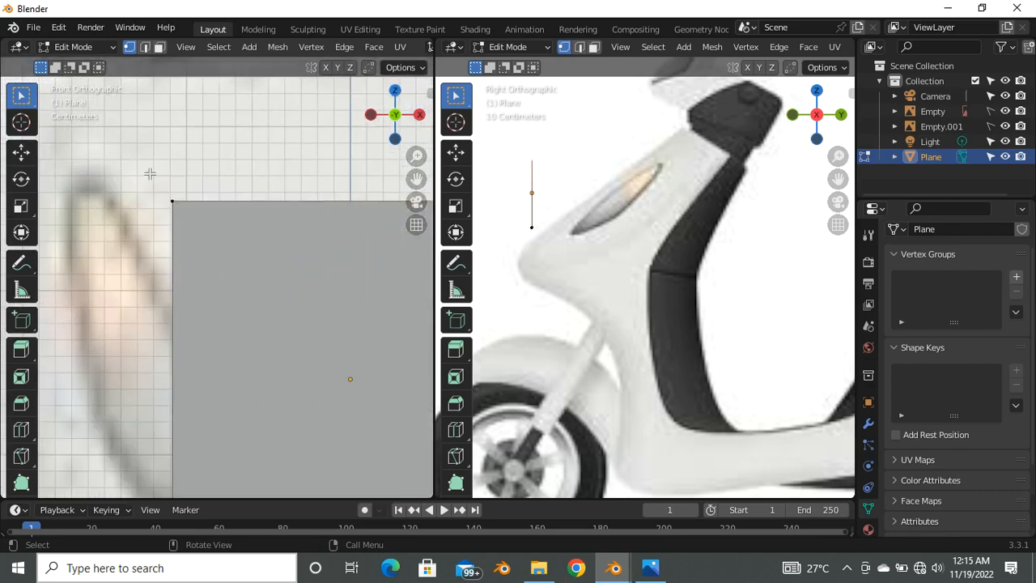
pyautogui.moveTo(150, 174); pyautogui.dragTo(227, 278)
pyautogui.scroll(-6, 157, 199)
pyautogui.scroll(6, 276, 201)
pyautogui.moveTo(208, 168)
pyautogui.mouseDown()
pyautogui.moveTo(273, 227)
pyautogui.moveTo(321, 297)
pyautogui.mouseUp()
pyautogui.scroll(-6, 317, 222)
pyautogui.scroll(4, 176, 377)
pyautogui.moveTo(151, 283); pyautogui.dragTo(241, 406)
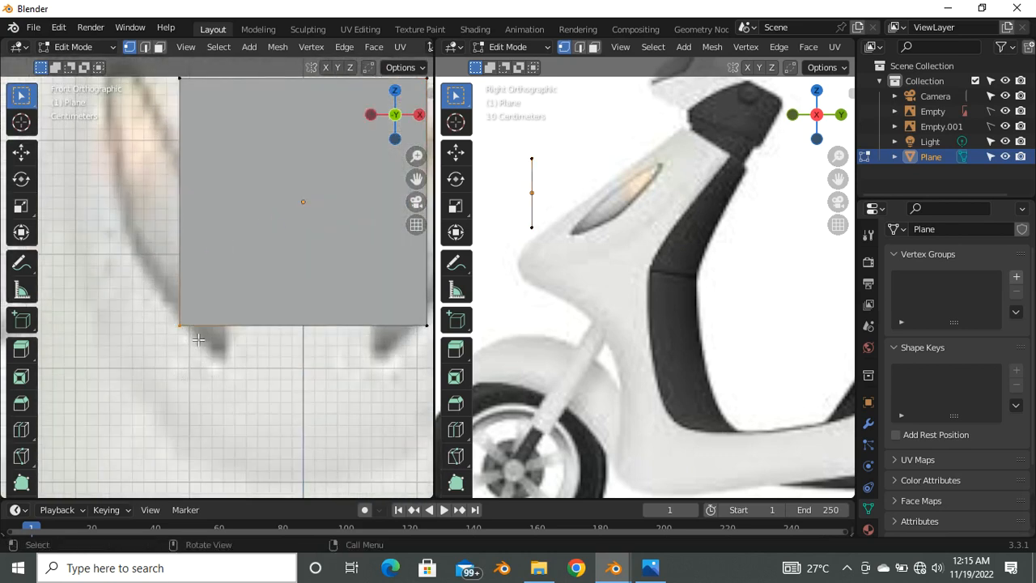
pyautogui.scroll(-5, 198, 340)
pyautogui.scroll(3, 216, 302)
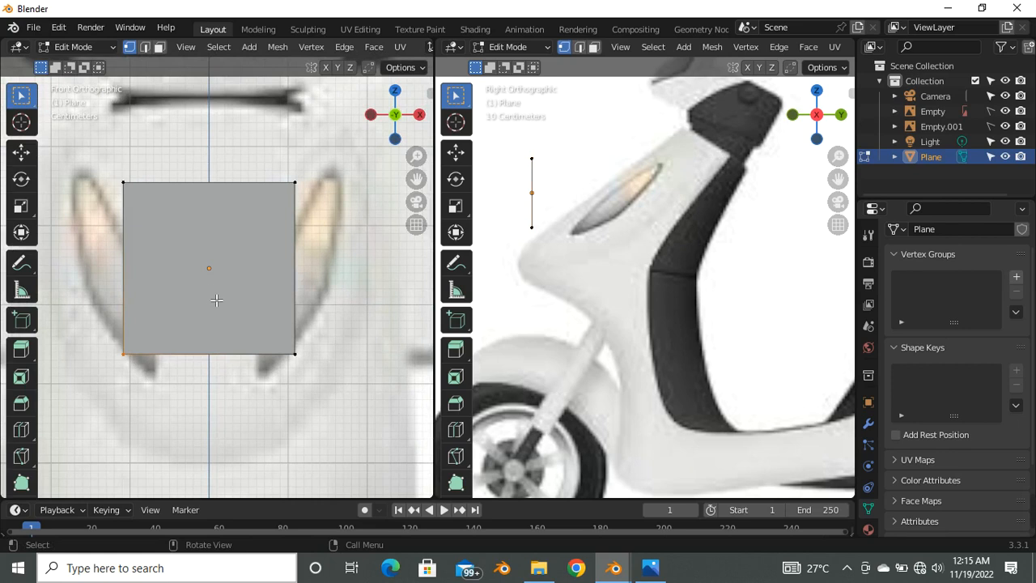
pyautogui.keyDown('shift'); pyautogui.moveTo(99, 166); pyautogui.dragTo(184, 256); pyautogui.keyUp('shift')
# Step: Switch to edge selection and select the plane's outer edges one after another in the front view
pyautogui.click(145, 47)
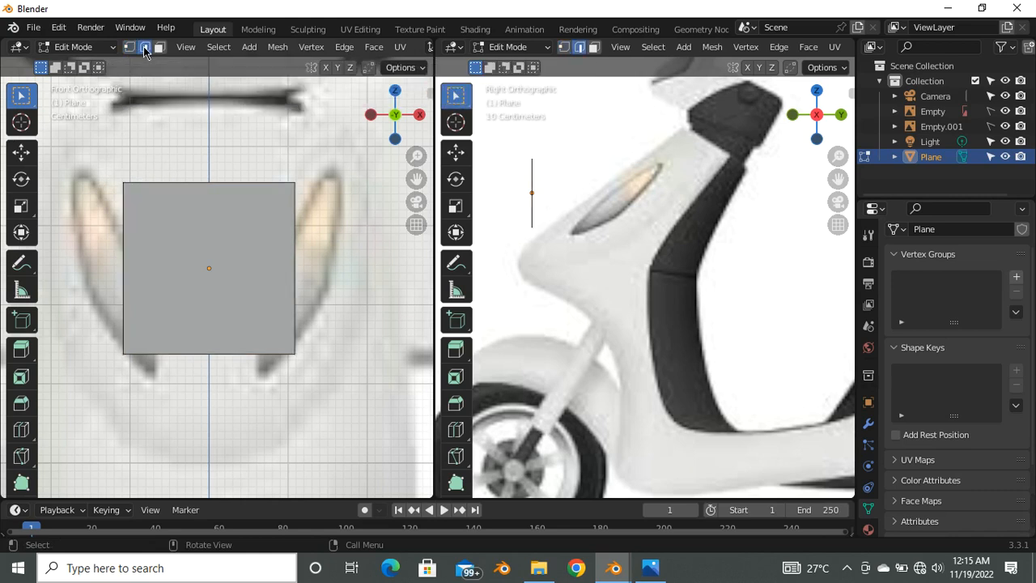
pyautogui.scroll(5, 183, 195)
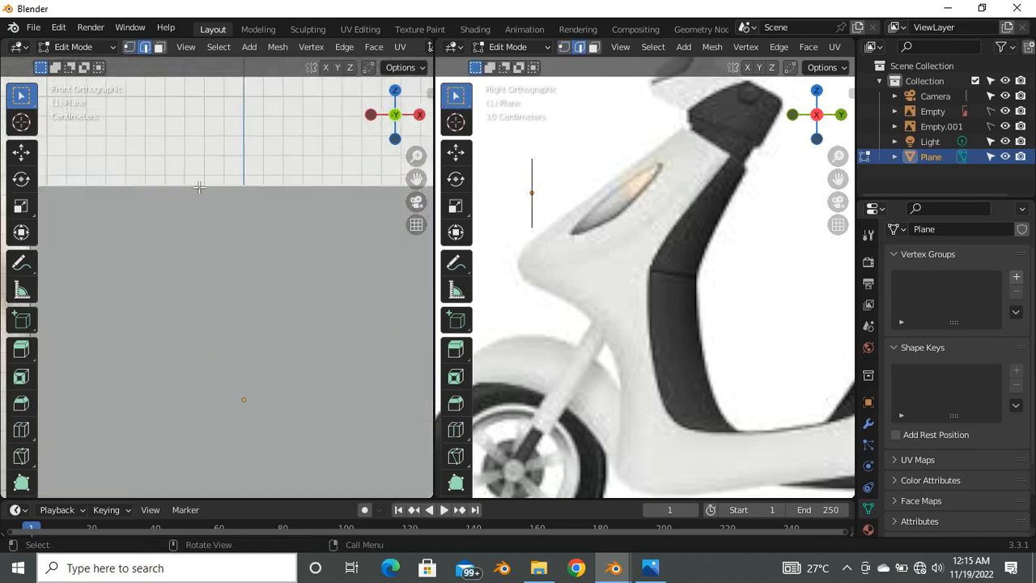
pyautogui.scroll(-6, 190, 192)
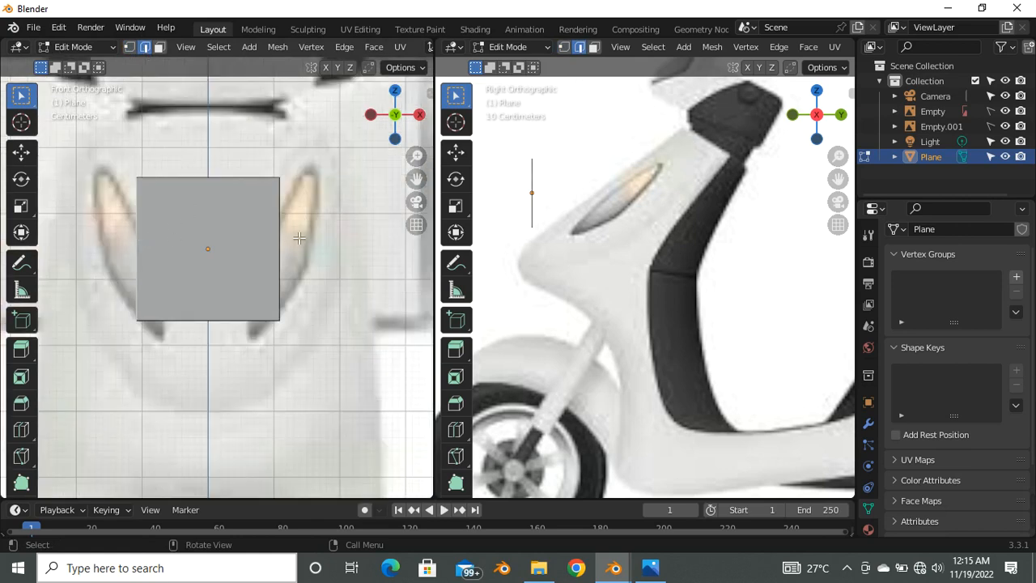
pyautogui.scroll(3, 284, 243)
pyautogui.scroll(-4, 265, 246)
pyautogui.scroll(4, 267, 268)
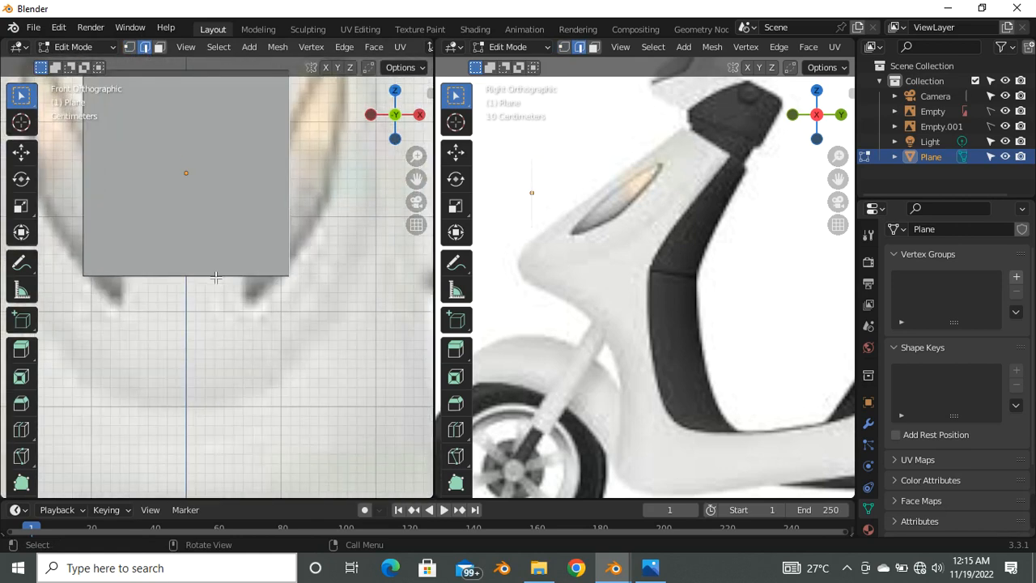
pyautogui.scroll(-8, 194, 291)
pyautogui.scroll(7, 182, 304)
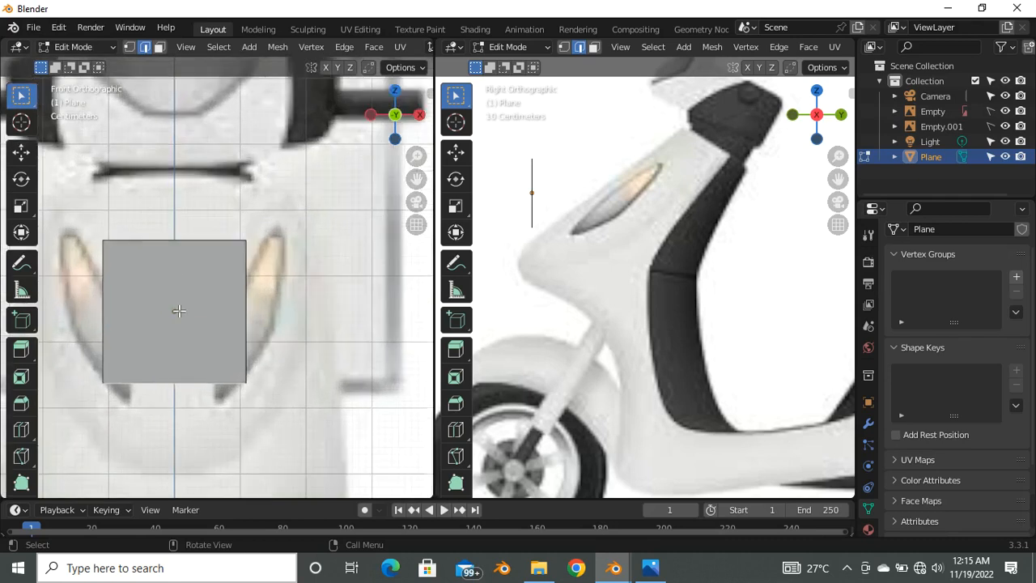
pyautogui.scroll(2, 178, 311)
pyautogui.scroll(-2, 180, 208)
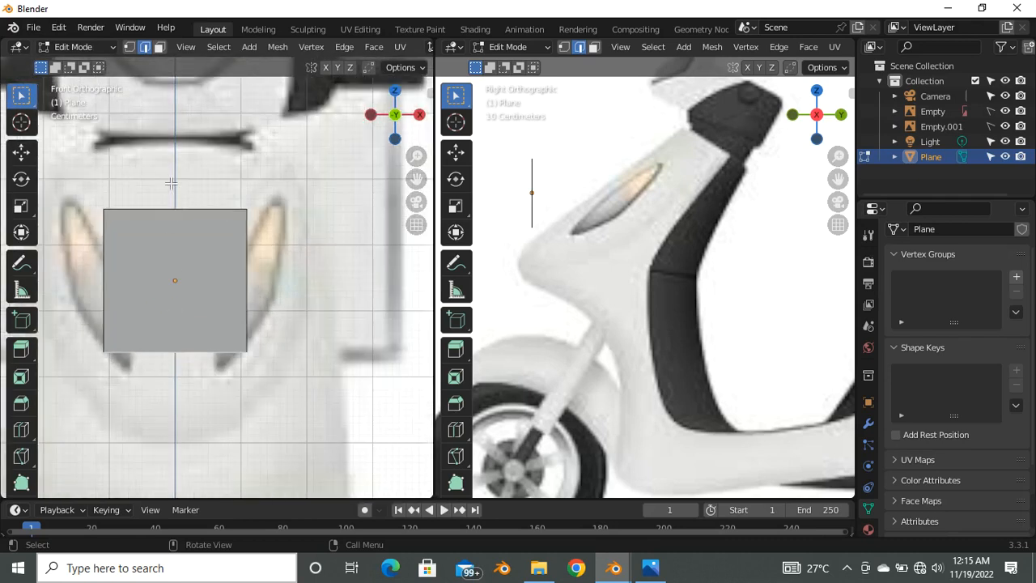
# Step: Switch to face selection and select the plane's single face
pyautogui.click(159, 48)
pyautogui.click(149, 269)
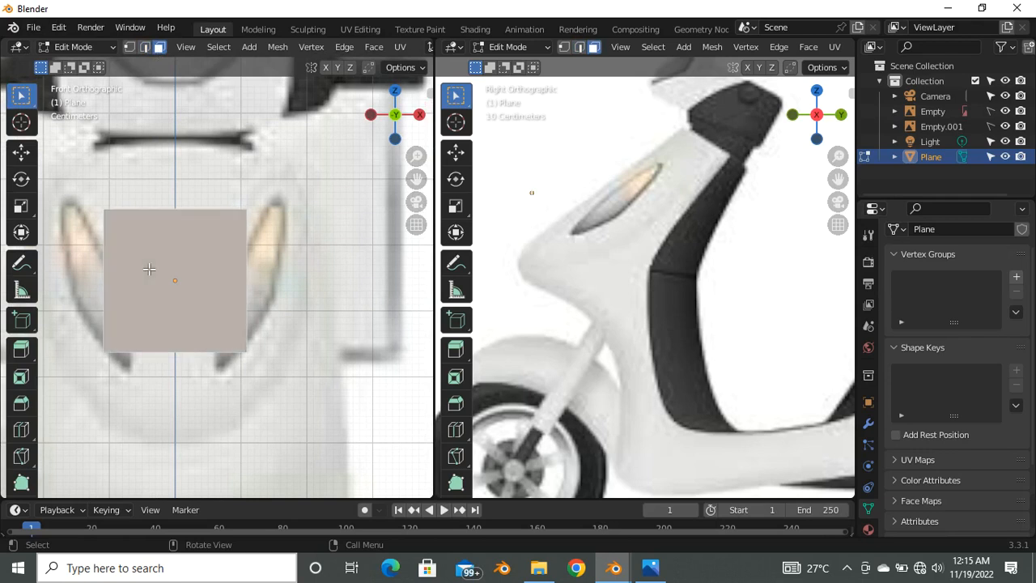
pyautogui.scroll(-1, 154, 255)
pyautogui.scroll(3, 157, 234)
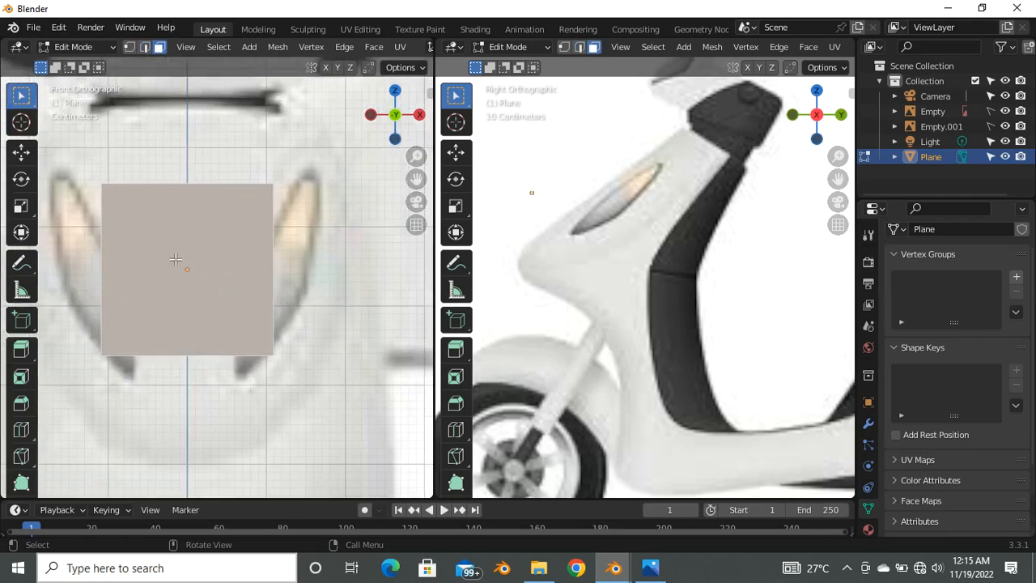
pyautogui.scroll(-1, 184, 254)
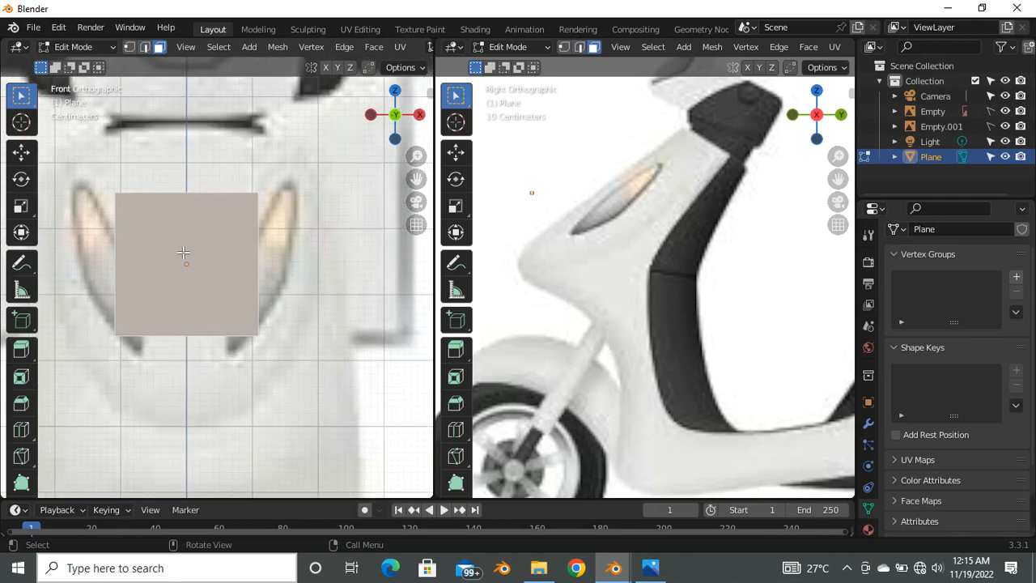
pyautogui.scroll(-2, 178, 259)
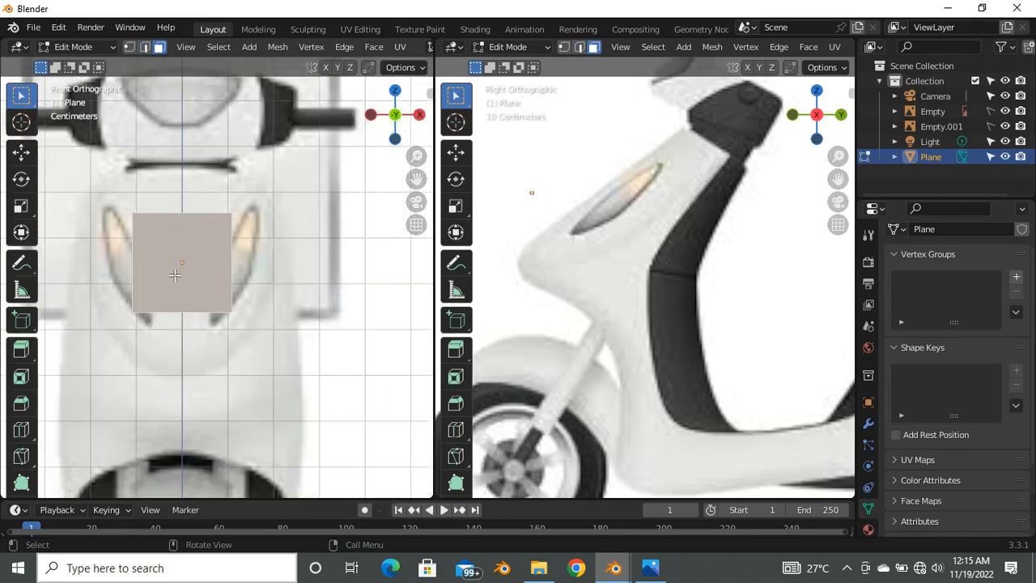
pyautogui.scroll(2, 178, 279)
pyautogui.scroll(-2, 182, 293)
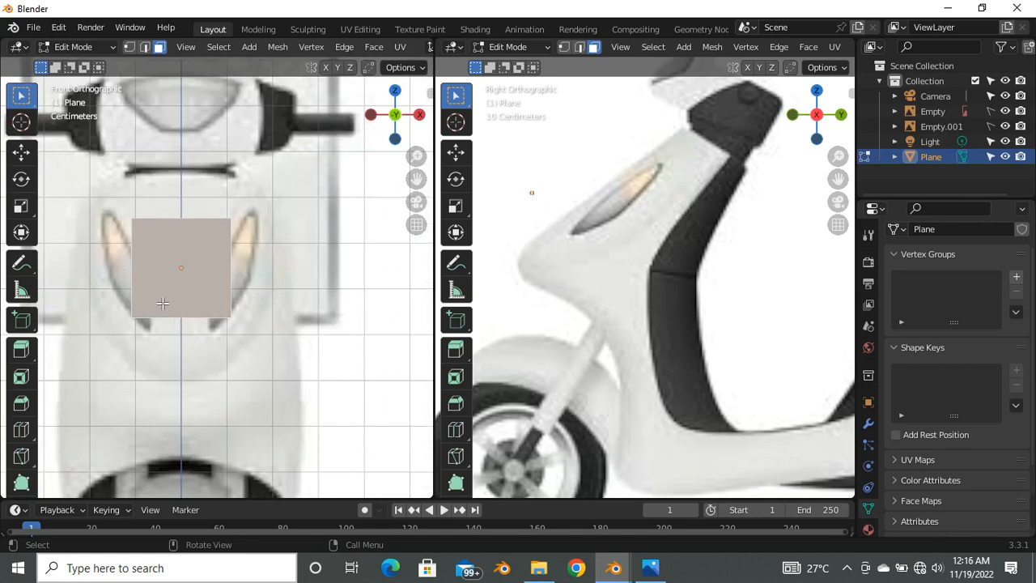
# Step: Preview a vertical loop cut with six cuts across the plane and cancel it
pyautogui.click(152, 325)
pyautogui.scroll(3, 174, 321)
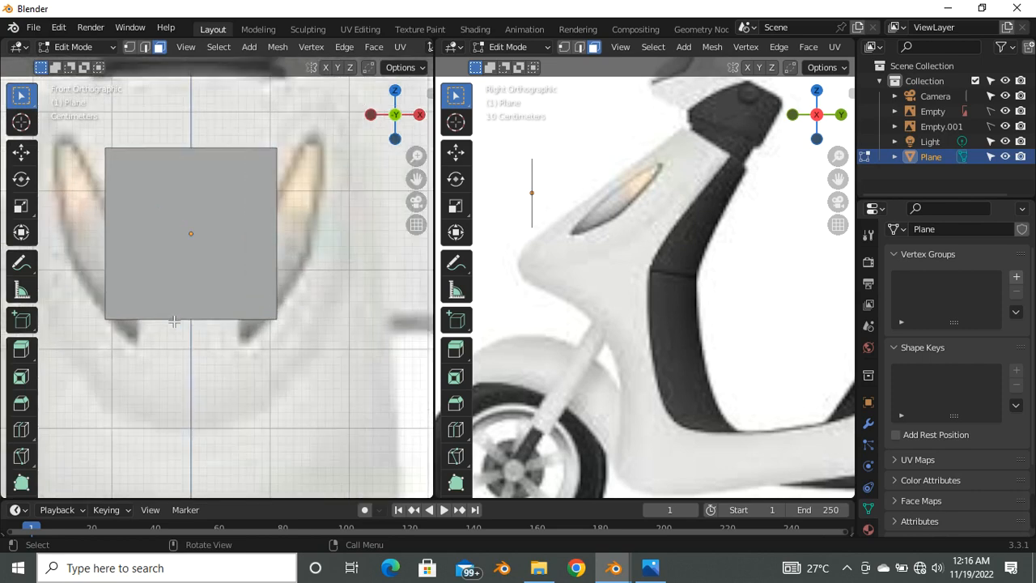
pyautogui.press('ctrl')
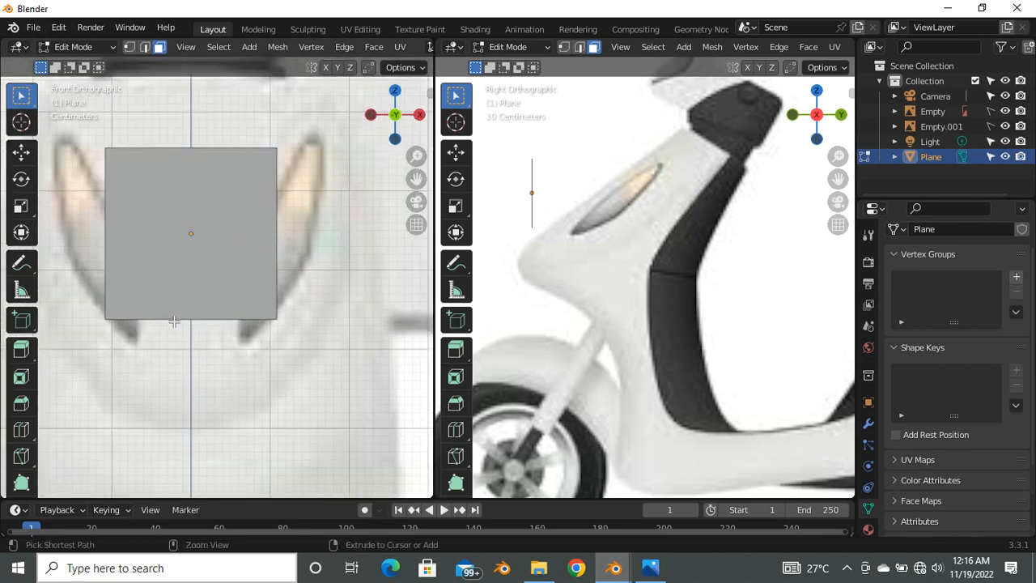
pyautogui.hotkey('ctrl', 'r')
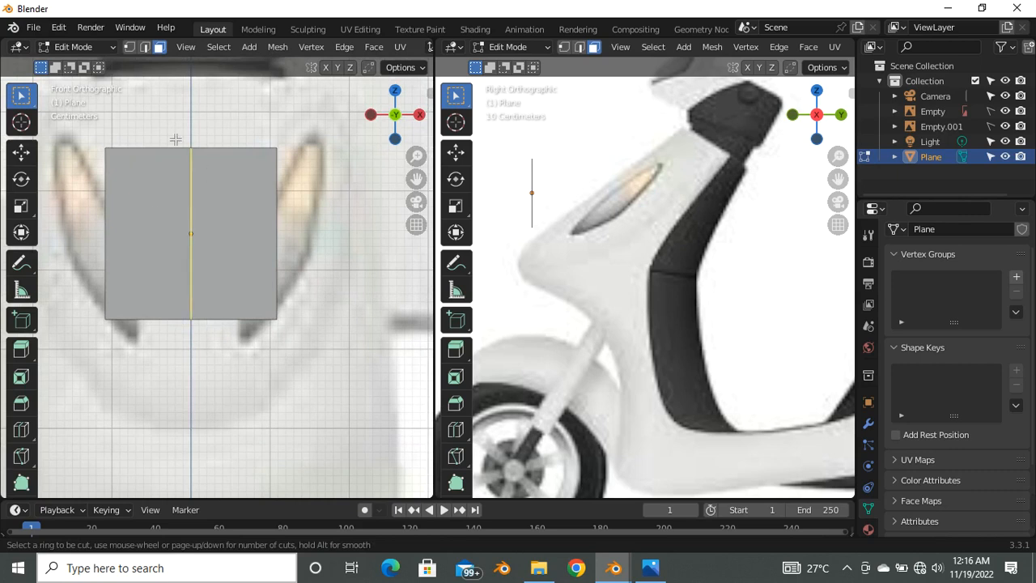
pyautogui.scroll(5, 176, 140)
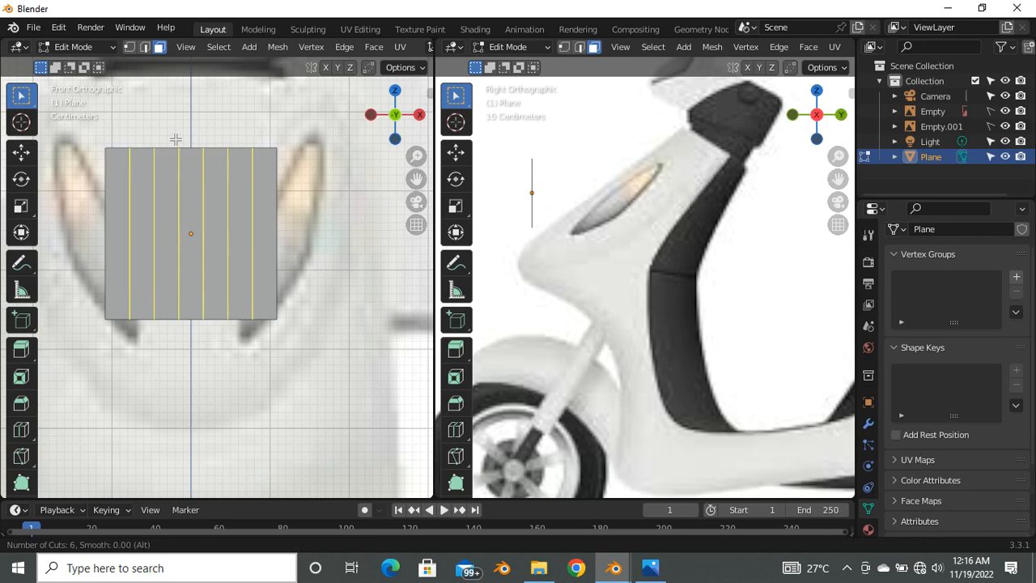
pyautogui.scroll(-5, 175, 139)
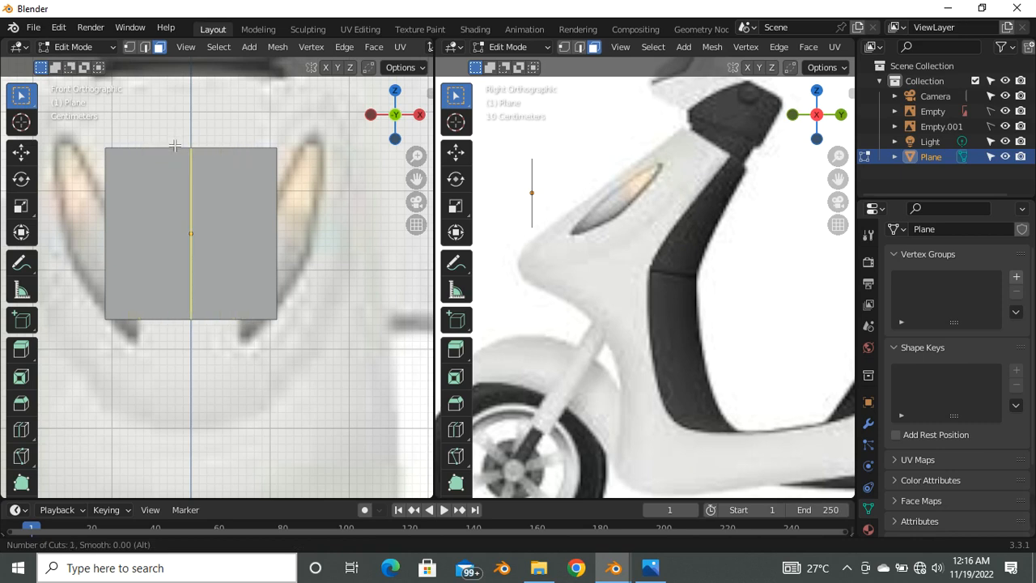
pyautogui.press('Escape')
# Step: Add a single vertical loop cut through the plane's centre without sliding it
pyautogui.hotkey('ctrl', 'r')
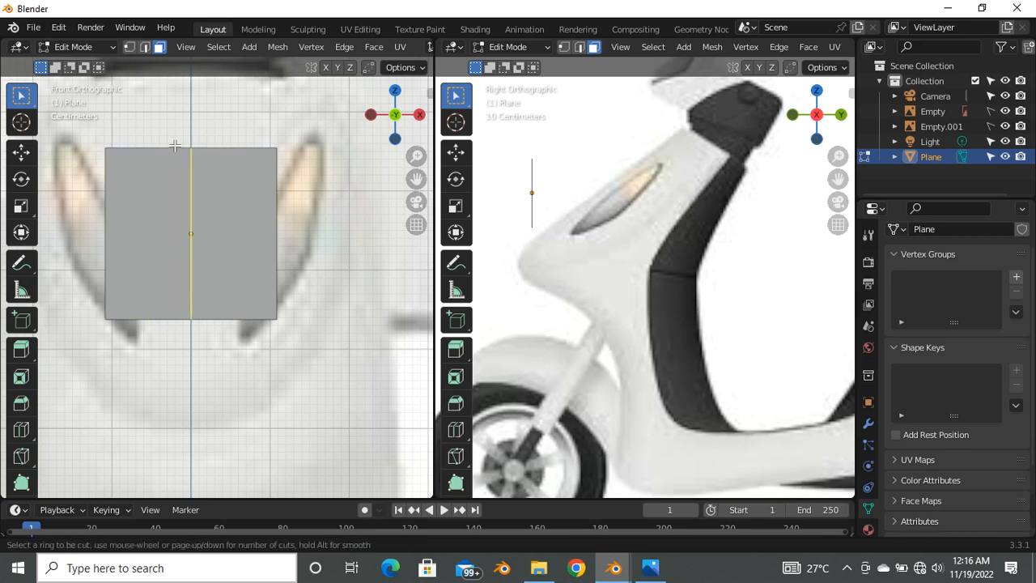
pyautogui.click(175, 145)
pyautogui.rightClick(175, 149)
pyautogui.scroll(-1, 176, 218)
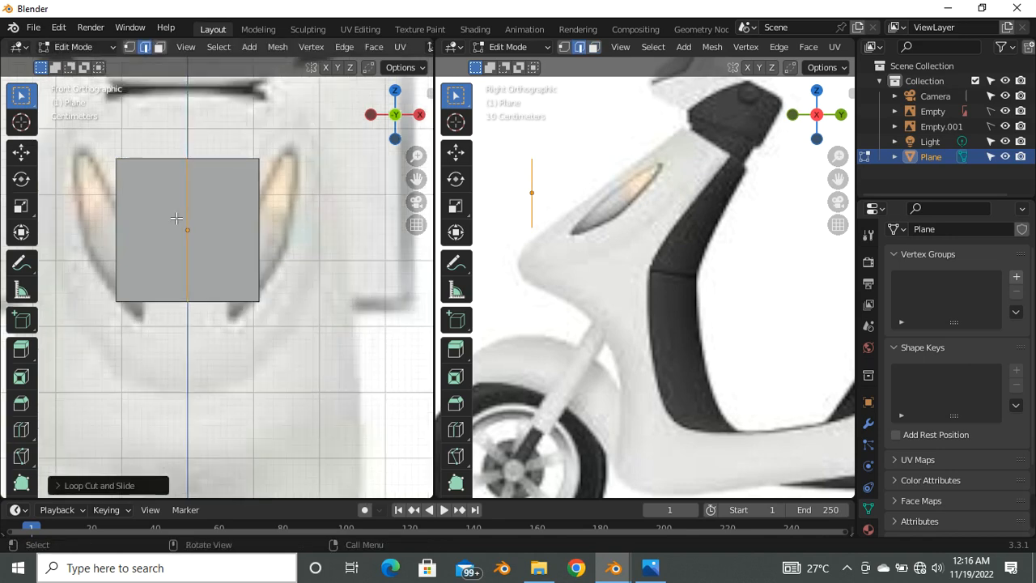
pyautogui.scroll(1, 164, 235)
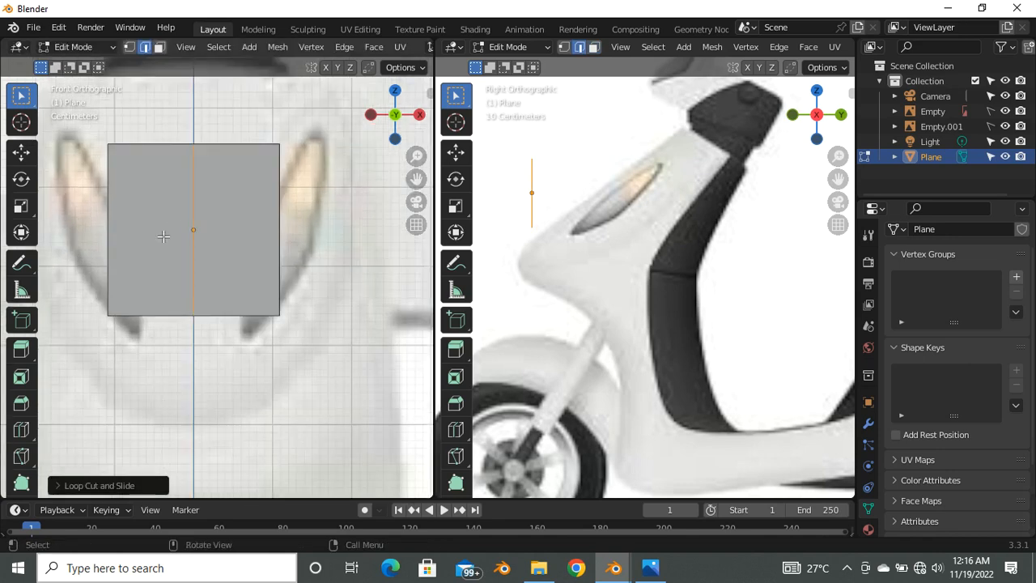
# Step: Switch to face selection and delete the face on the left half of the plane in the front view
pyautogui.press('3')
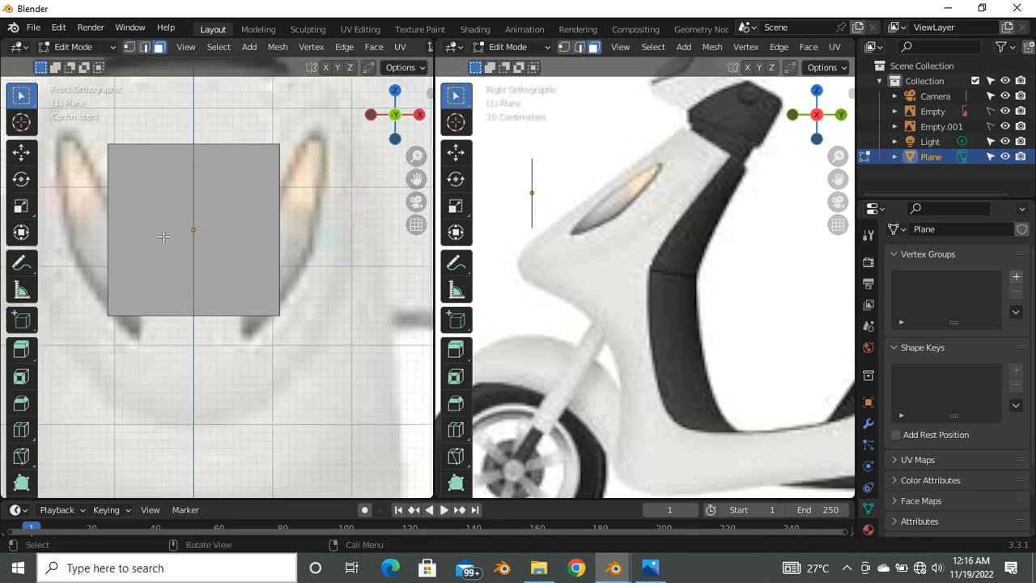
pyautogui.click(225, 187)
pyautogui.click(136, 209)
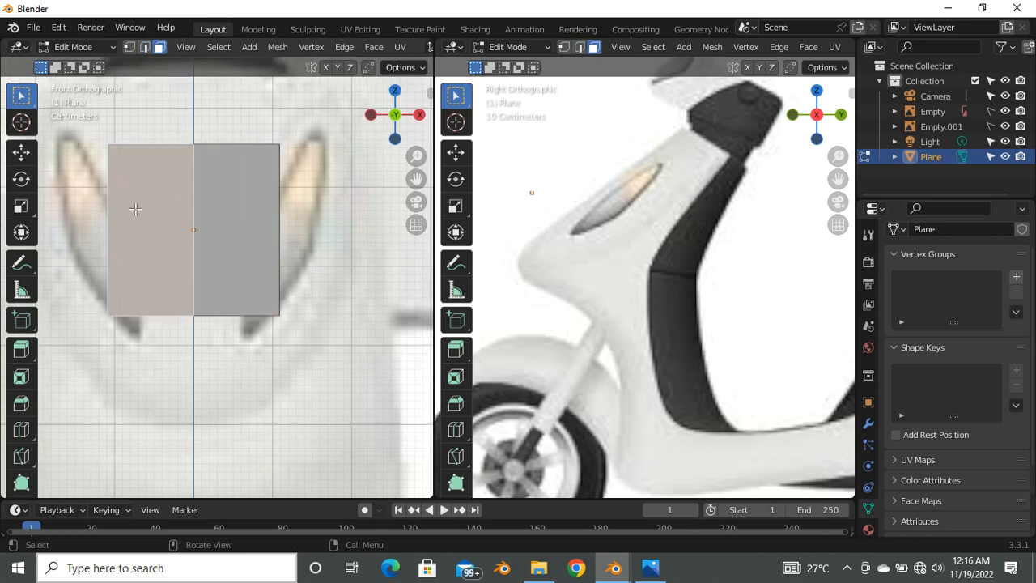
pyautogui.click(237, 215)
pyautogui.click(127, 205)
pyautogui.press('x')
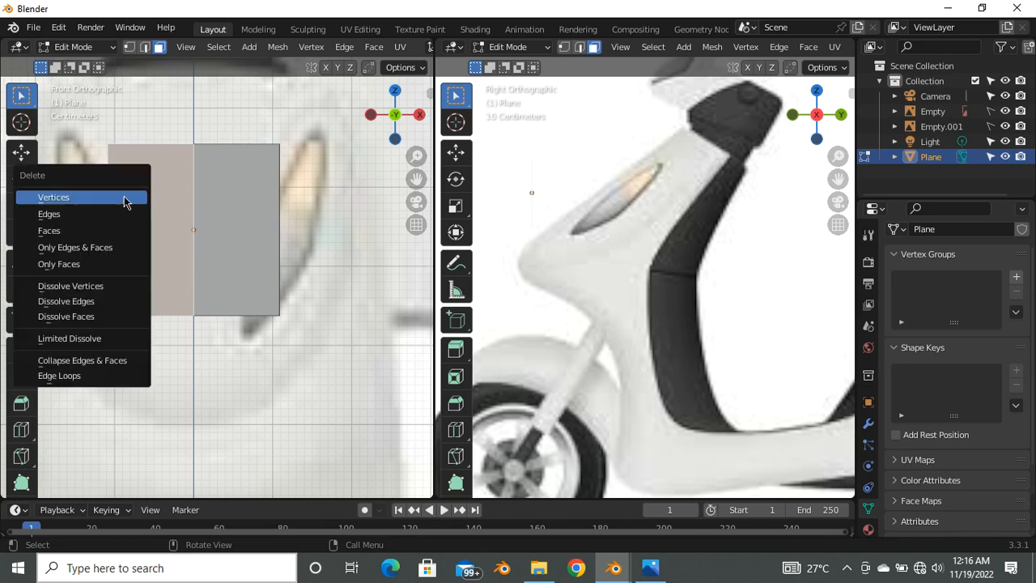
pyautogui.click(121, 232)
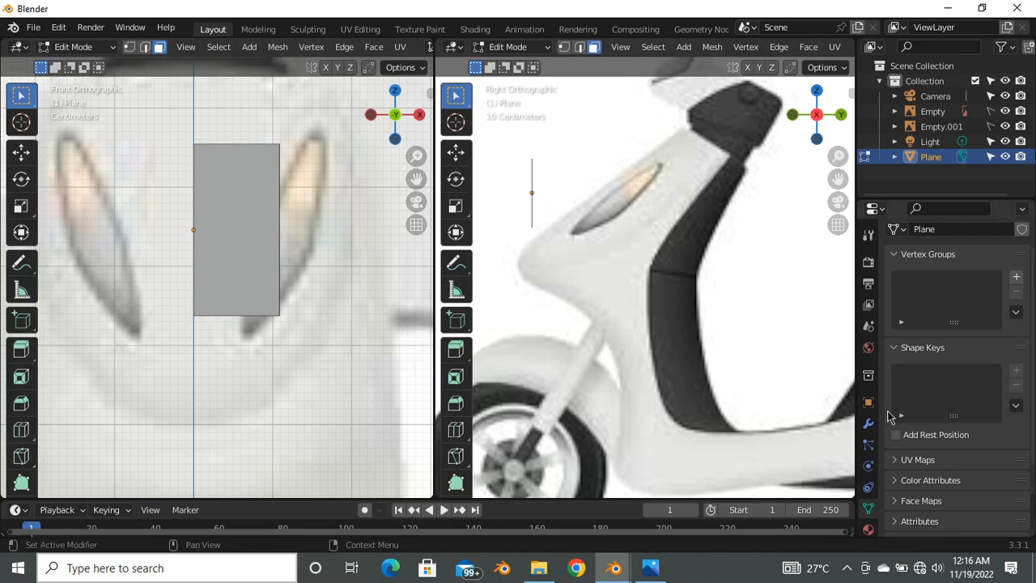
# Step: Add a Mirror modifier on the X axis to the half plane, with Clipping and On Cage display enabled
pyautogui.scroll(-1, 868, 419)
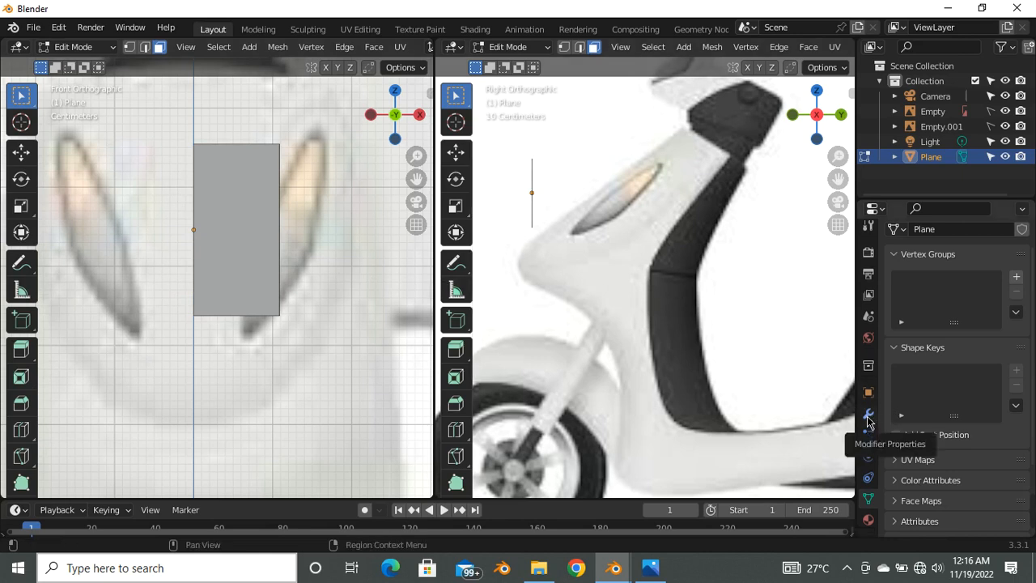
pyautogui.click(868, 417)
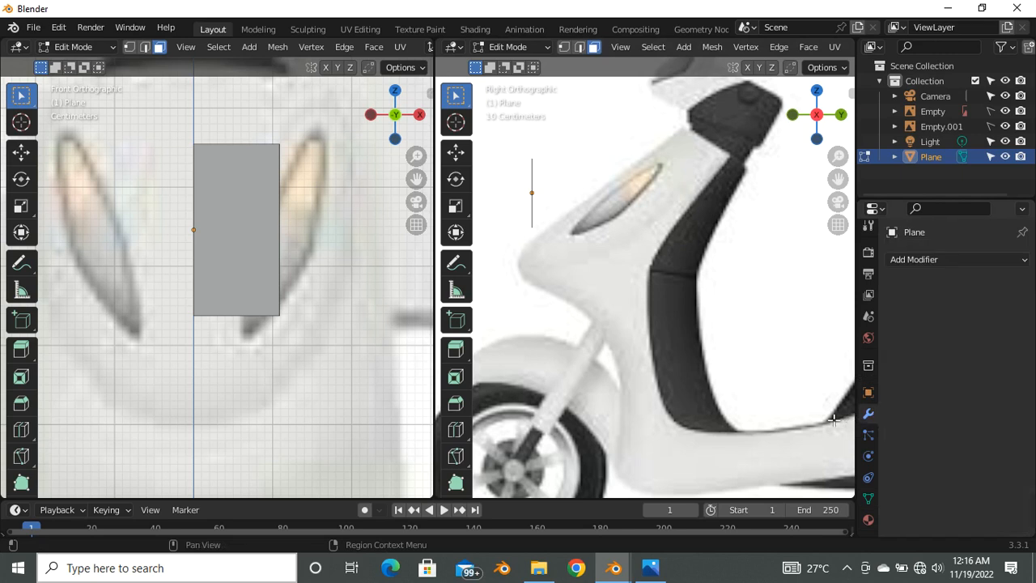
pyautogui.click(955, 261)
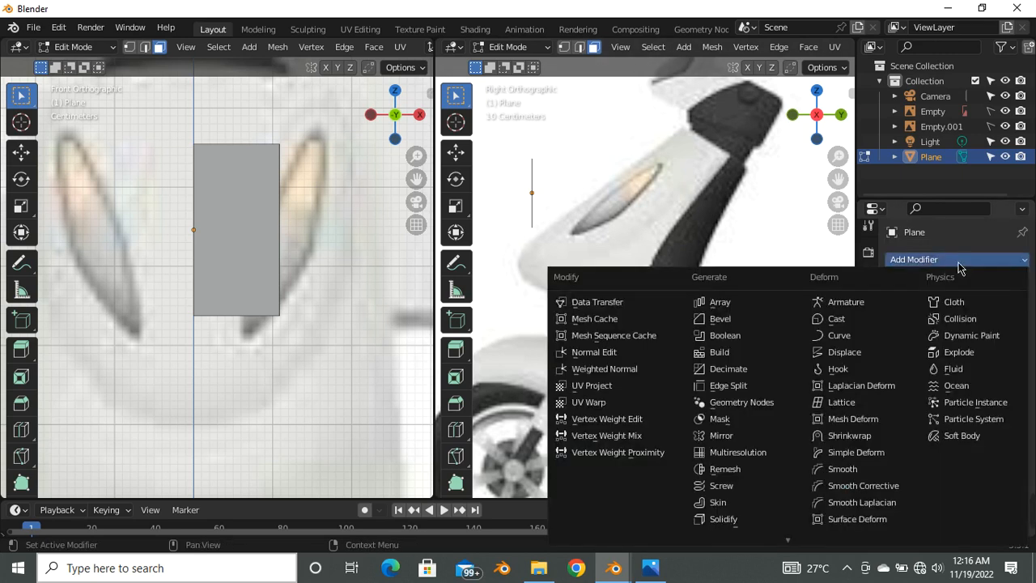
pyautogui.click(751, 441)
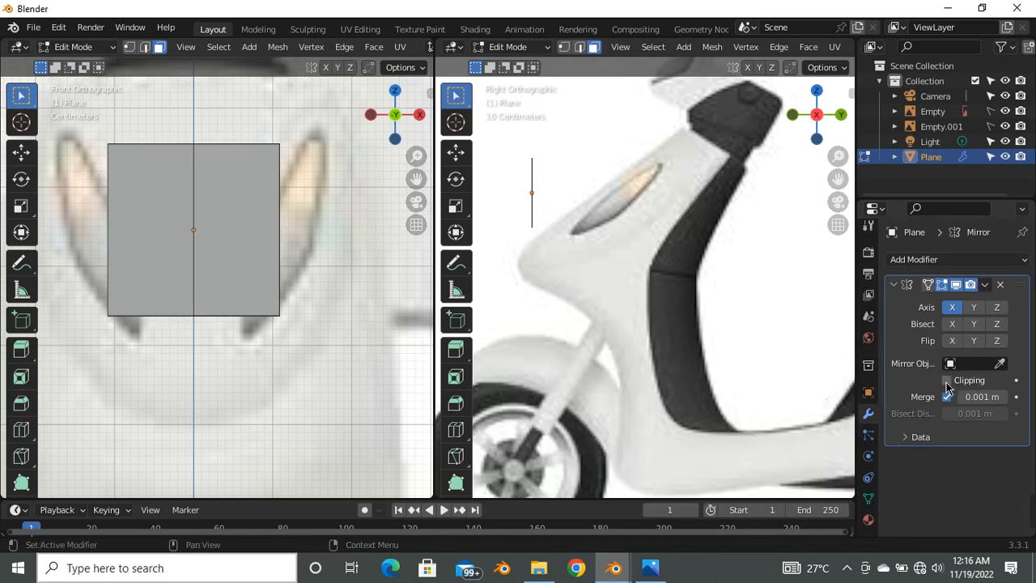
pyautogui.click(930, 287)
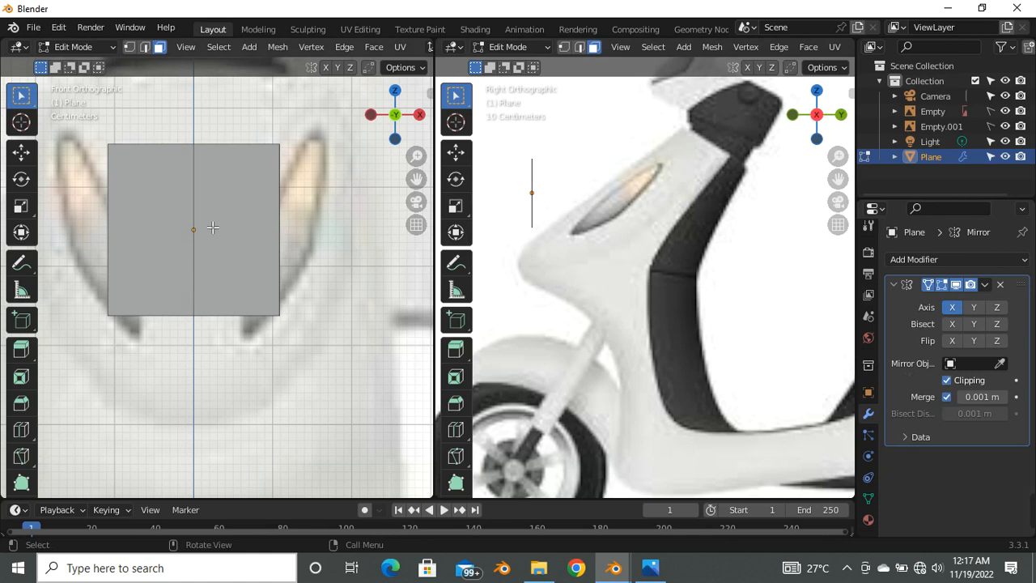
# Step: Try moving the plane's upper outer vertex across to the centre line to test the mirror clipping
pyautogui.press('1')
pyautogui.click(274, 146)
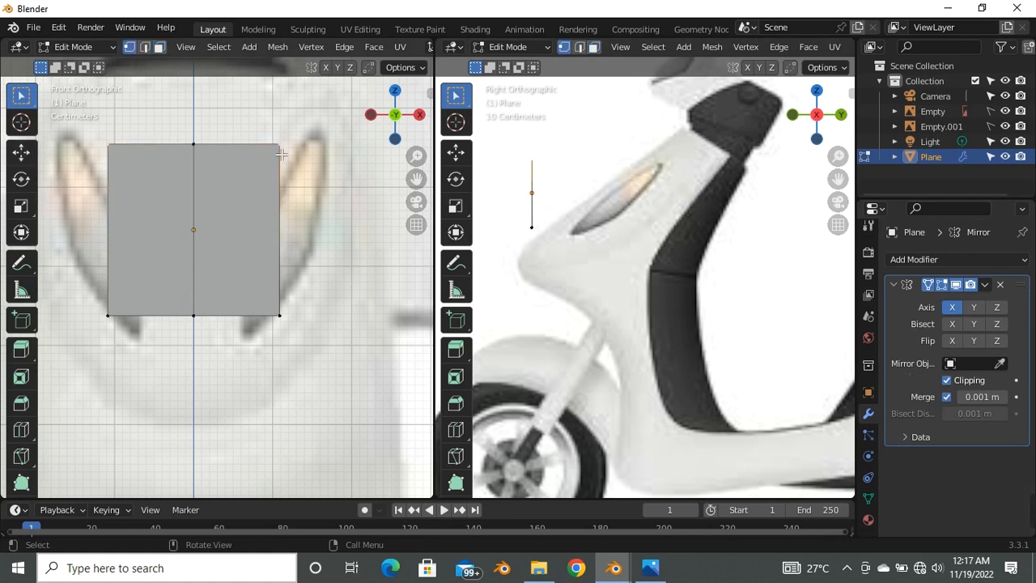
pyautogui.press('g')
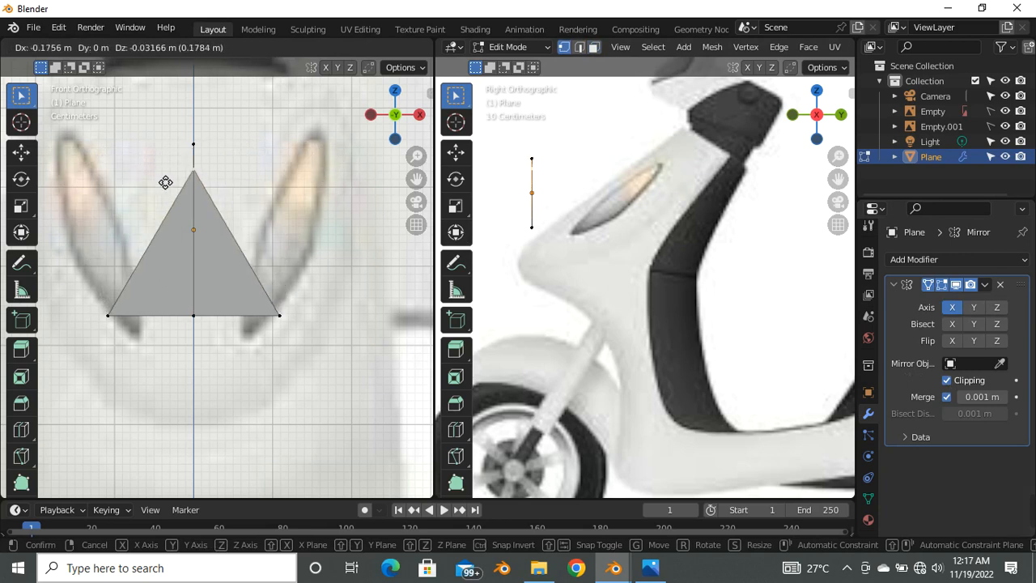
pyautogui.press('Escape')
# Step: Select the whole mesh and rotate it in the right view to follow the slope of the scooter's front panel
pyautogui.scroll(-1, 222, 206)
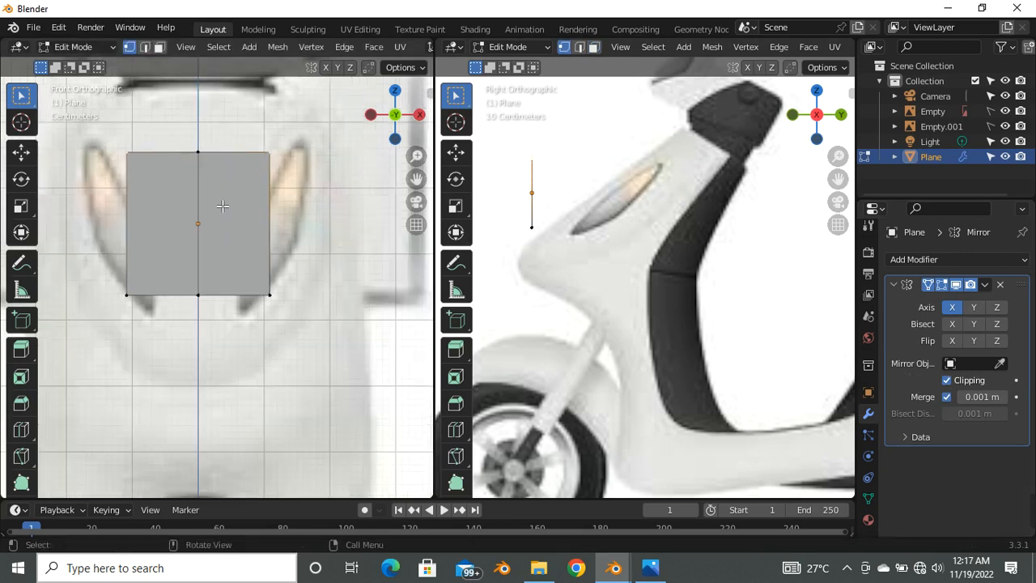
pyautogui.scroll(-1, 222, 206)
pyautogui.scroll(-3, 600, 249)
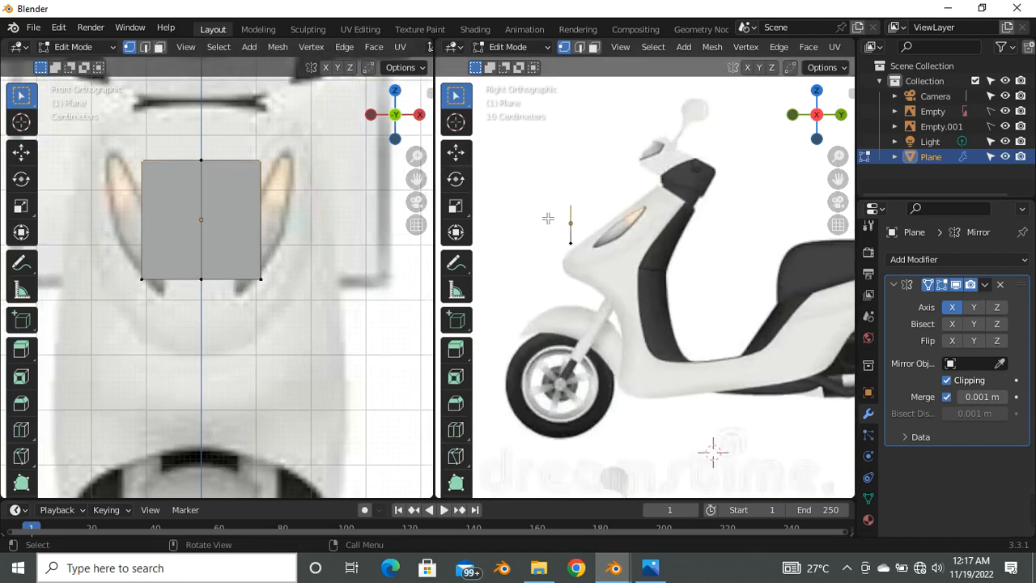
pyautogui.scroll(2, 549, 219)
pyautogui.scroll(-1, 565, 237)
pyautogui.scroll(4, 566, 237)
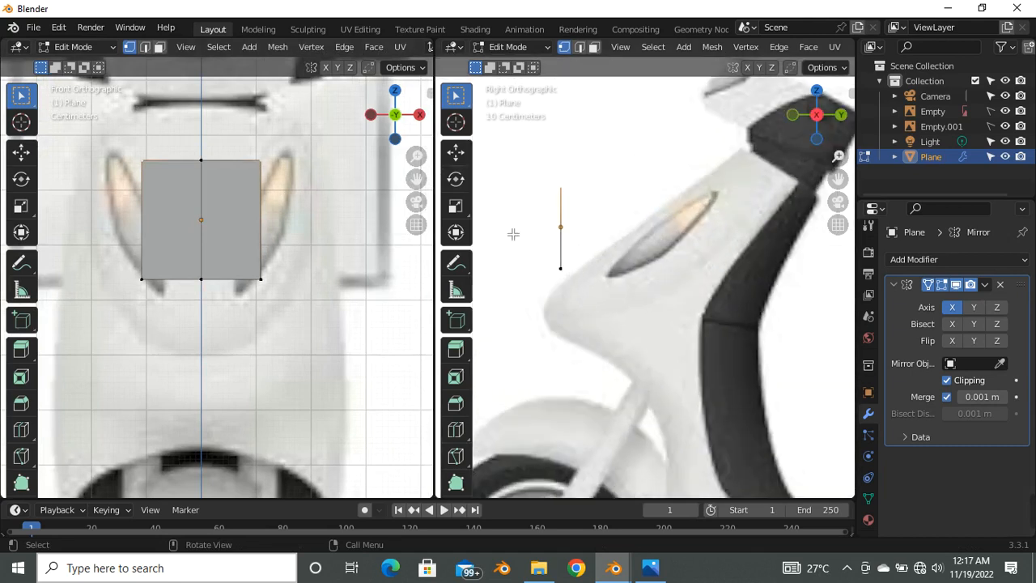
pyautogui.press('a')
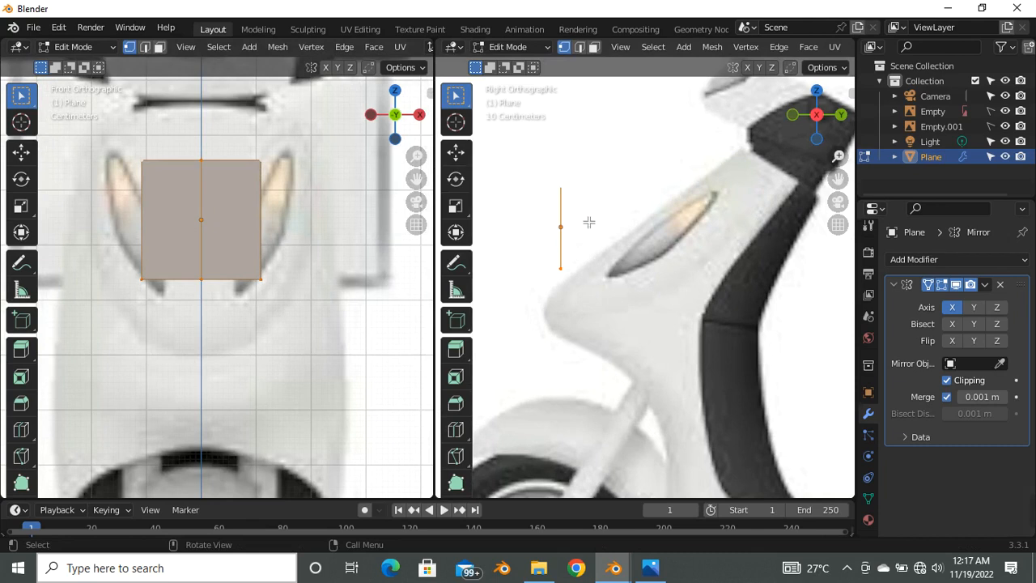
pyautogui.scroll(1, 578, 224)
pyautogui.scroll(-1, 566, 225)
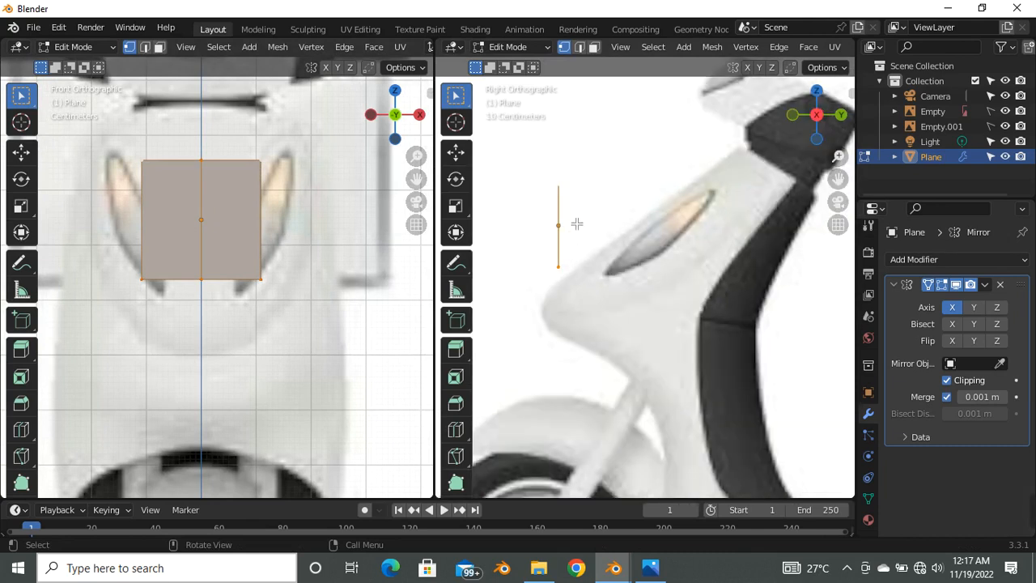
pyautogui.press('r')
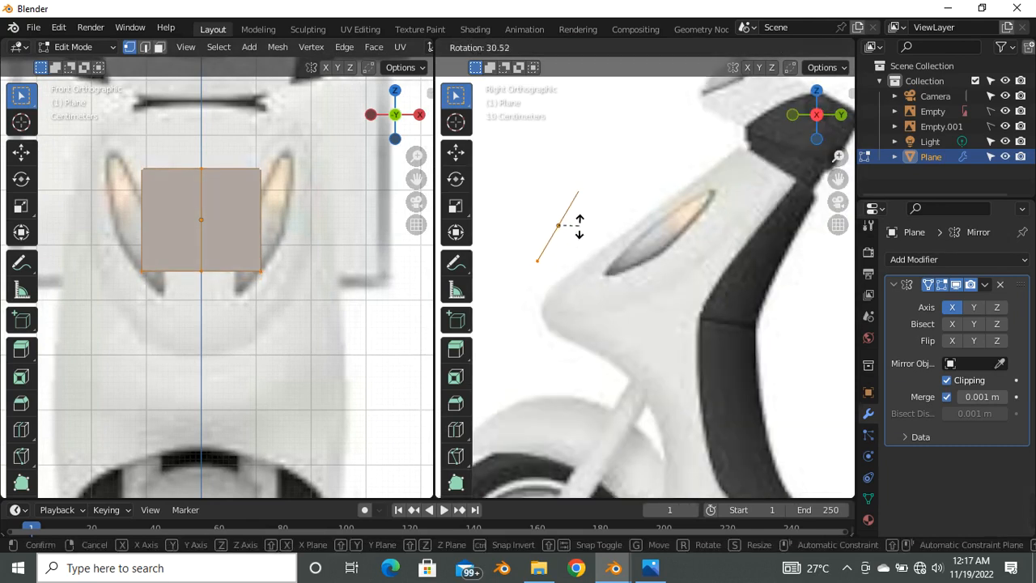
pyautogui.click(577, 235)
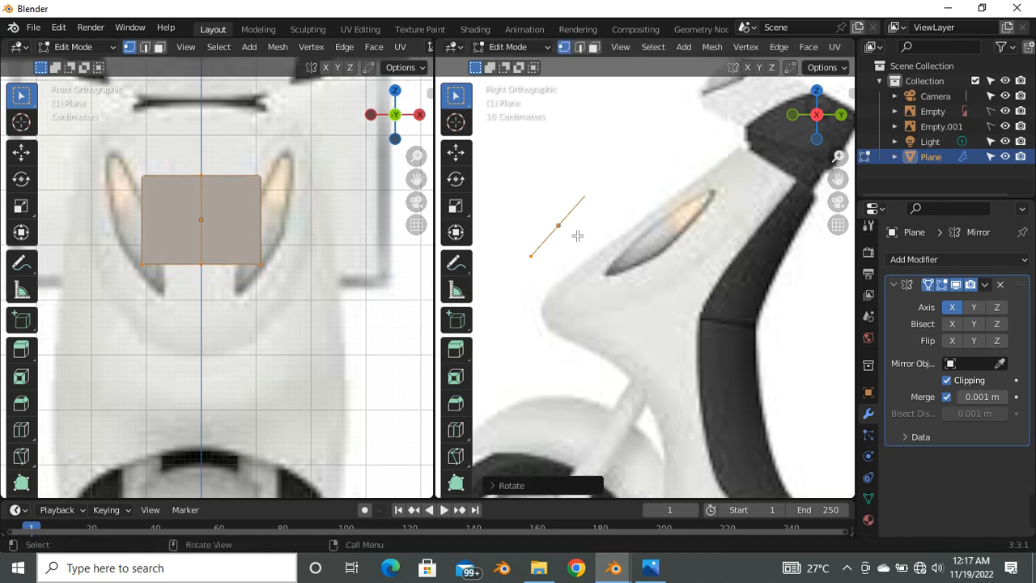
# Step: Move the mesh against the front panel's sloping edge in the right view and fine-tune its tilt to match
pyautogui.press('g')
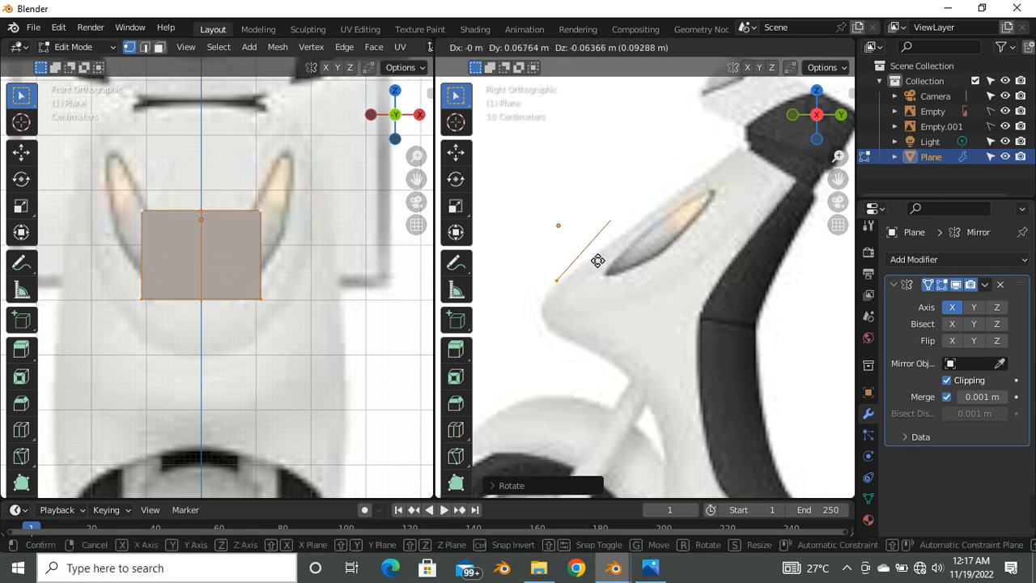
pyautogui.click(596, 259)
pyautogui.scroll(1, 603, 256)
pyautogui.scroll(1, 607, 243)
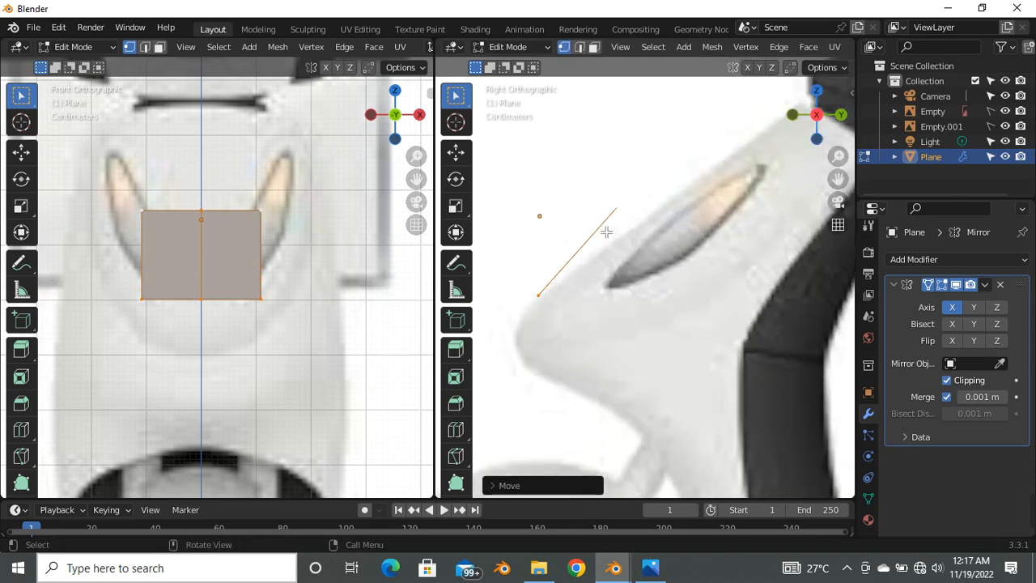
pyautogui.press('r')
pyautogui.click(610, 235)
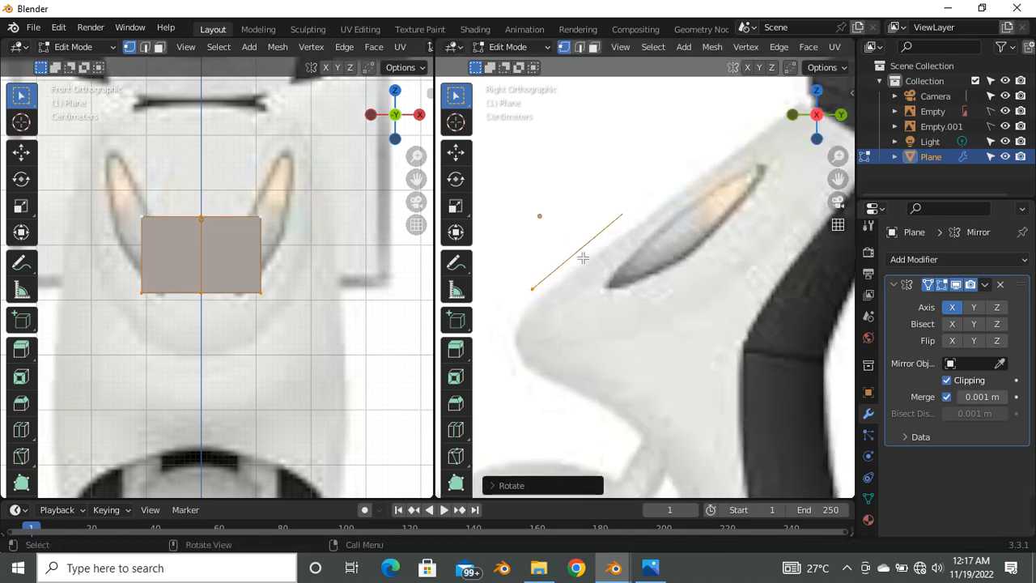
pyautogui.press('g')
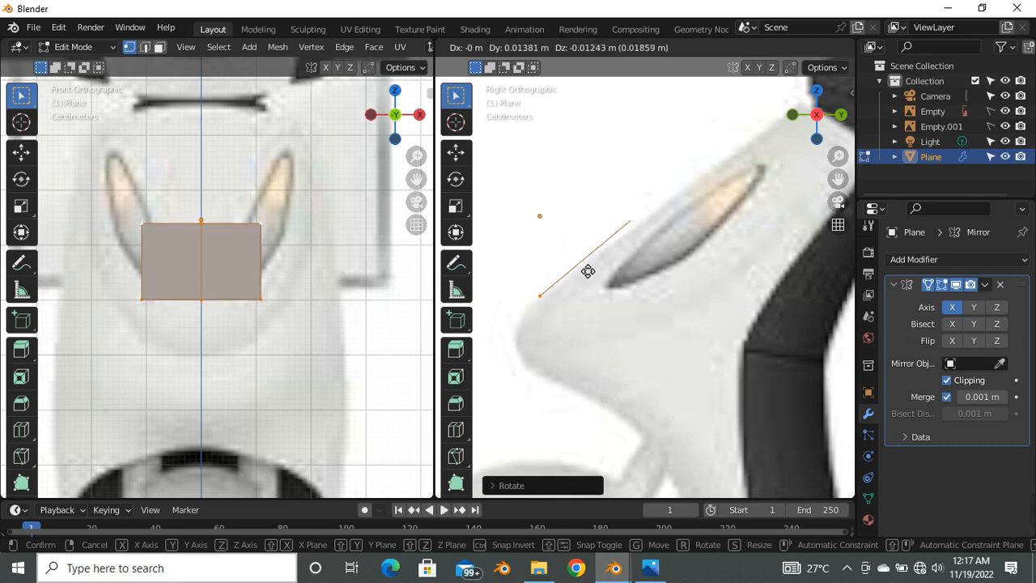
pyautogui.click(588, 271)
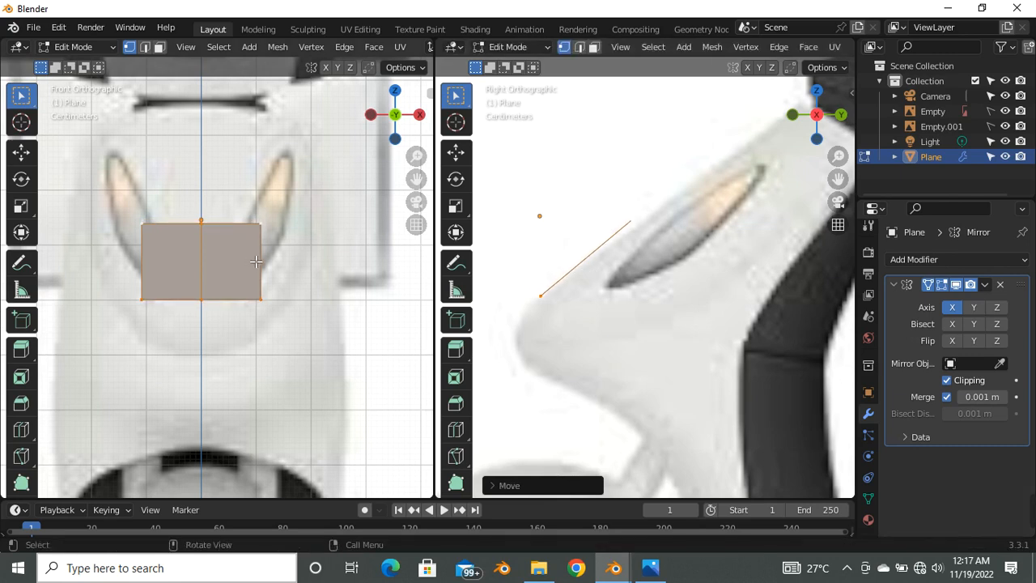
# Step: Turn on X-ray display in the front view and switch the mesh from vertex to edge selection
pyautogui.scroll(-1, 256, 261)
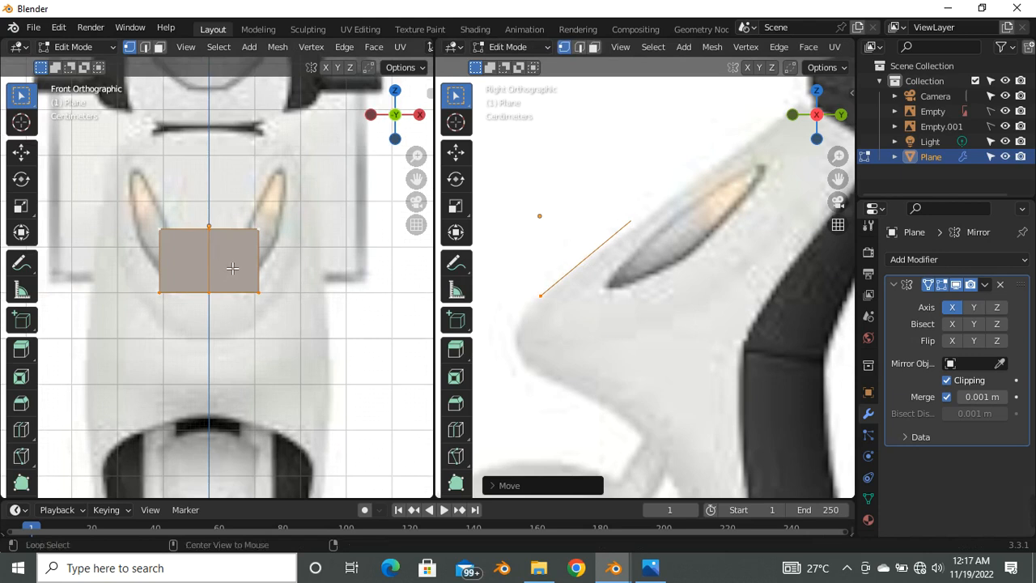
pyautogui.hotkey('alt', 'z')
pyautogui.scroll(4, 221, 281)
pyautogui.scroll(-3, 221, 281)
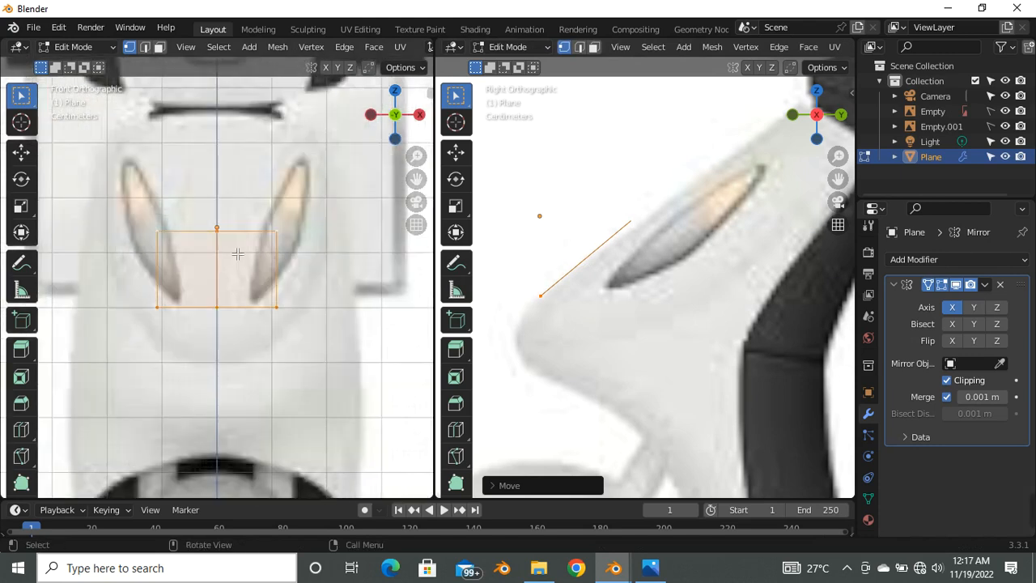
pyautogui.click(231, 211)
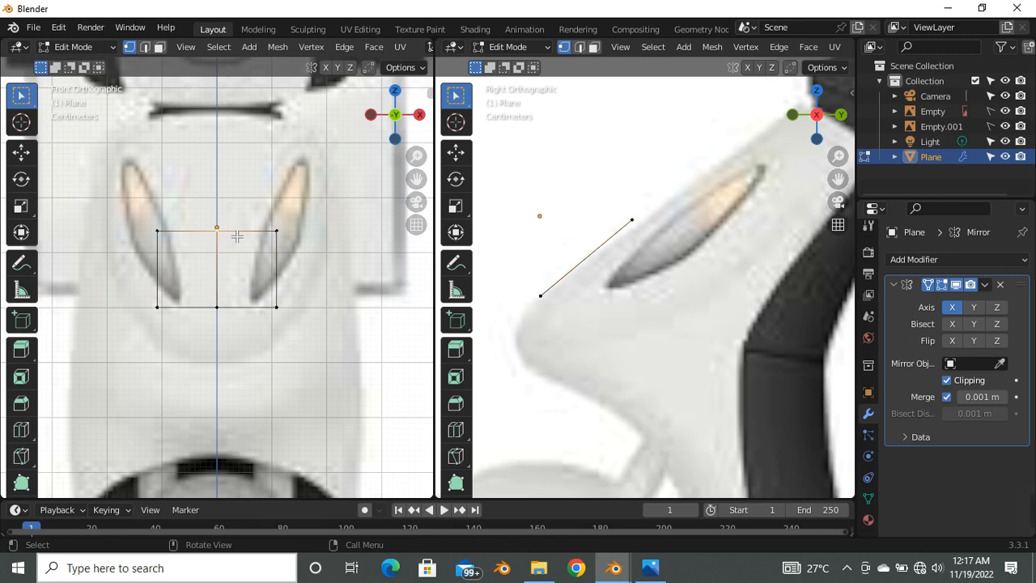
pyautogui.press('2')
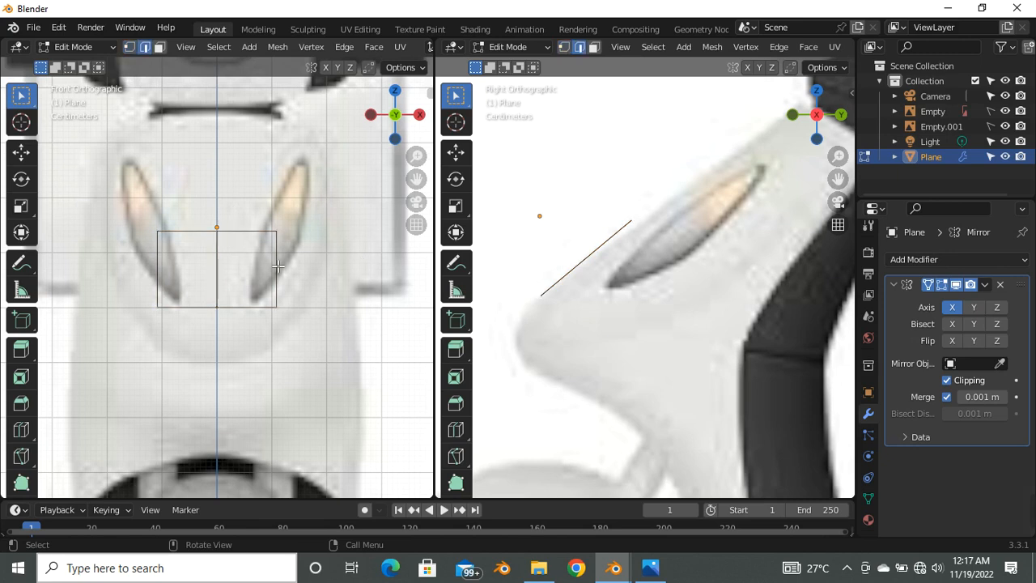
# Step: Move the plane's outer edge inward in the front view and rearward in the right view to angle the two mirrored halves
pyautogui.scroll(2, 283, 263)
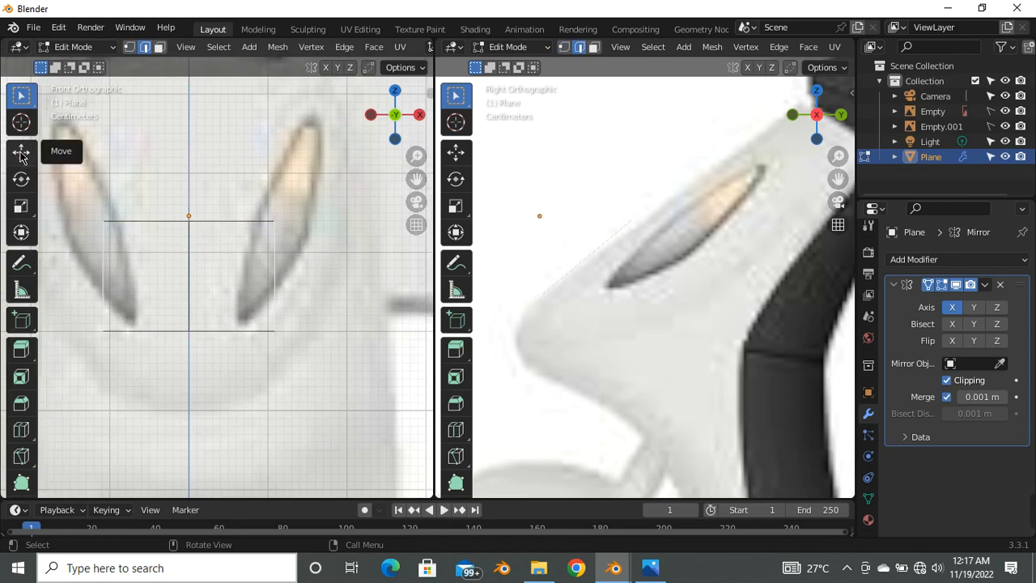
pyautogui.click(21, 154)
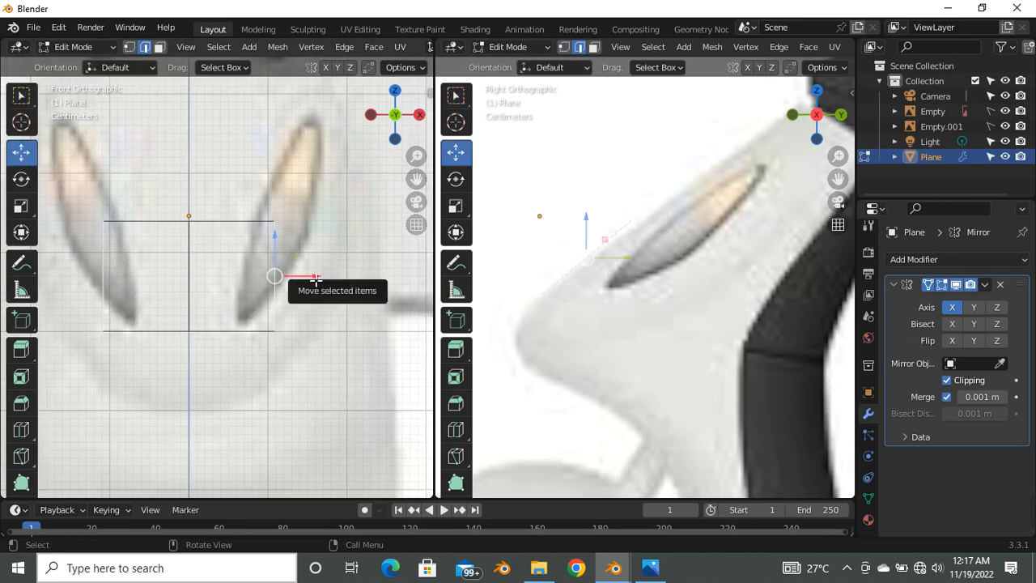
pyautogui.moveTo(316, 279); pyautogui.dragTo(272, 285)
pyautogui.scroll(3, 559, 230)
pyautogui.moveTo(615, 290); pyautogui.dragTo(640, 310)
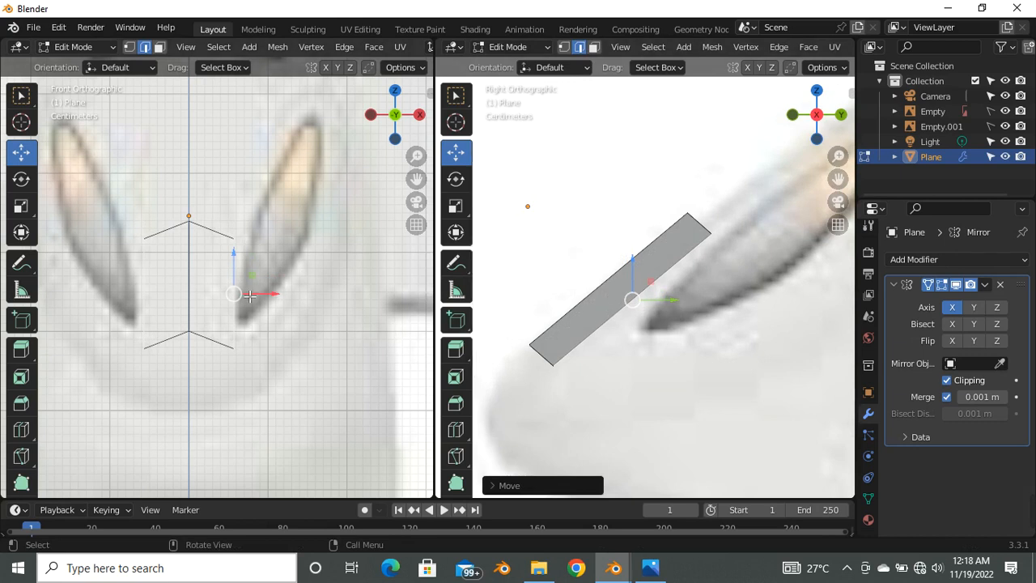
pyautogui.moveTo(258, 293)
pyautogui.mouseDown()
pyautogui.moveTo(234, 293)
pyautogui.moveTo(249, 293)
pyautogui.mouseUp()
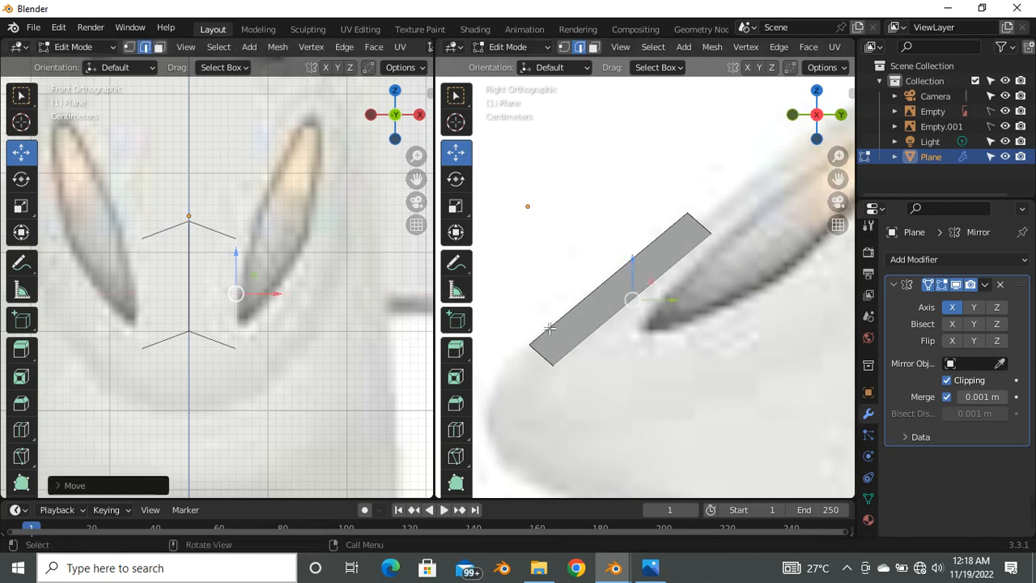
# Step: Switch to vertex selection and lower the bottom centre vertex almost level with the bottom outer vertices
pyautogui.scroll(-4, 648, 232)
pyautogui.scroll(1, 203, 358)
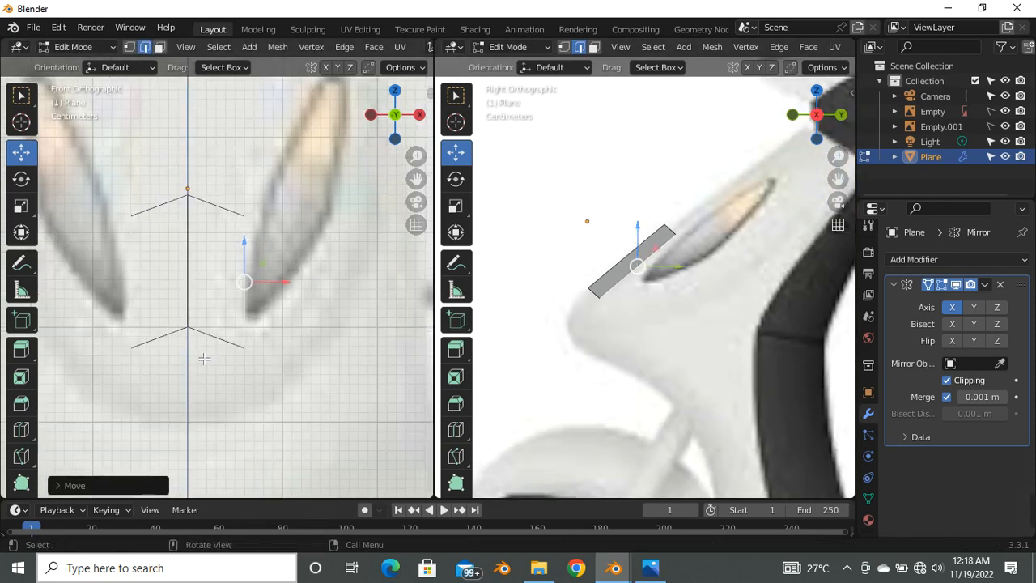
pyautogui.press('1')
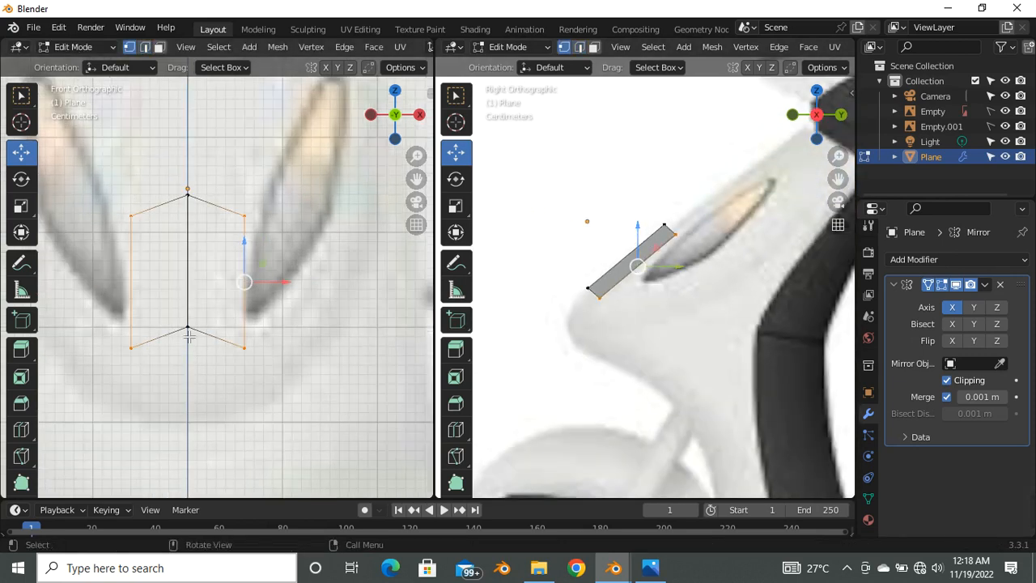
pyautogui.moveTo(177, 319); pyautogui.dragTo(204, 339)
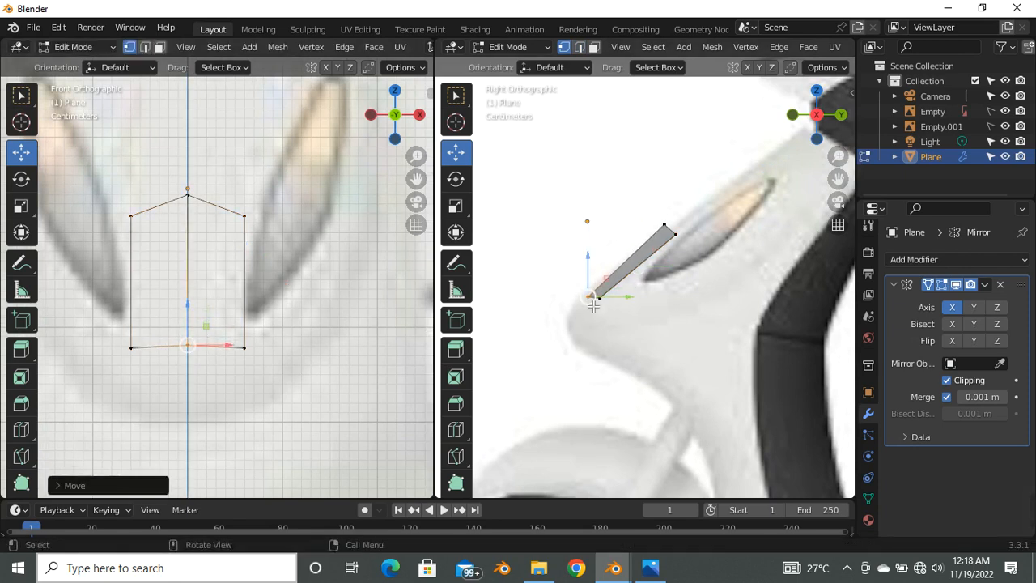
pyautogui.scroll(4, 603, 304)
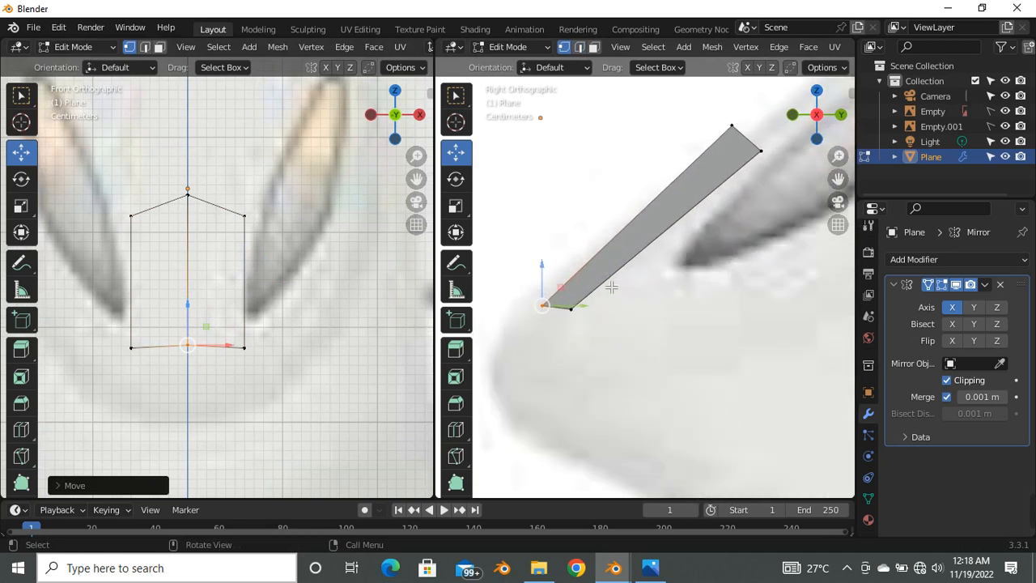
pyautogui.scroll(-2, 579, 237)
pyautogui.click(610, 227)
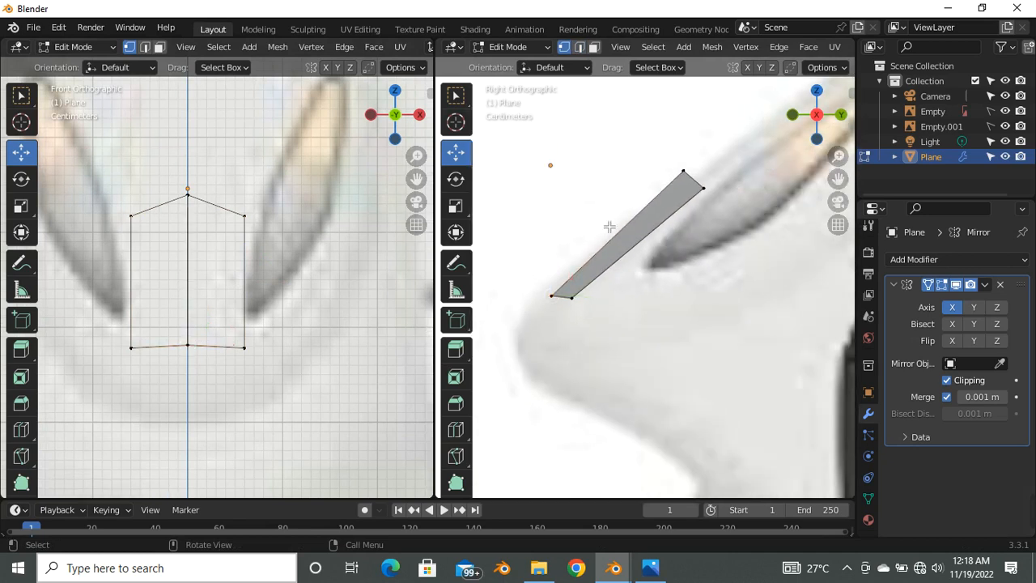
# Step: Select the bottom vertices in the right view and shift them slightly to fit the front panel's sloping outline
pyautogui.scroll(2, 584, 283)
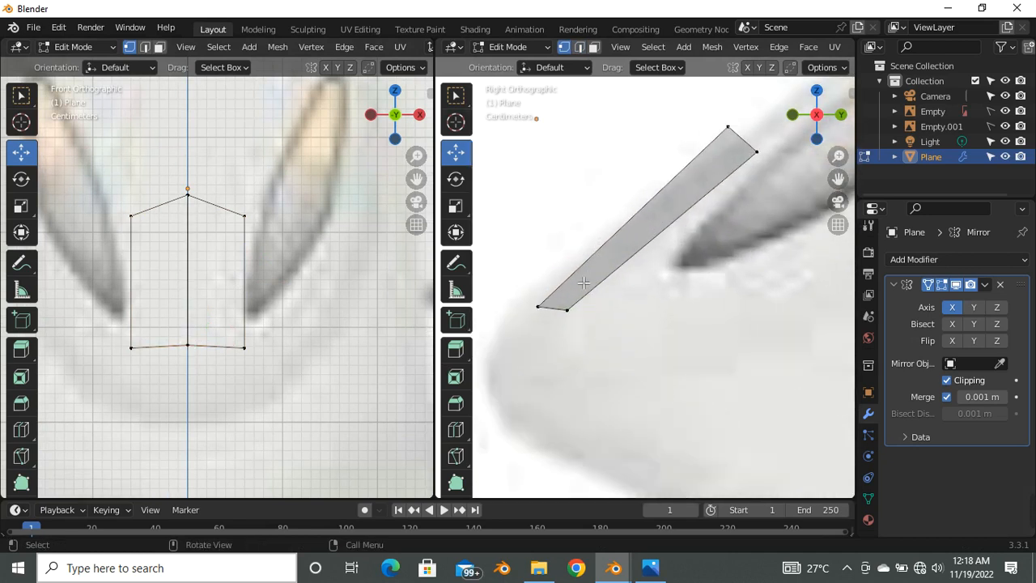
pyautogui.moveTo(515, 284); pyautogui.dragTo(625, 330)
pyautogui.moveTo(555, 310); pyautogui.dragTo(548, 311)
pyautogui.scroll(-1, 592, 234)
pyautogui.scroll(2, 707, 142)
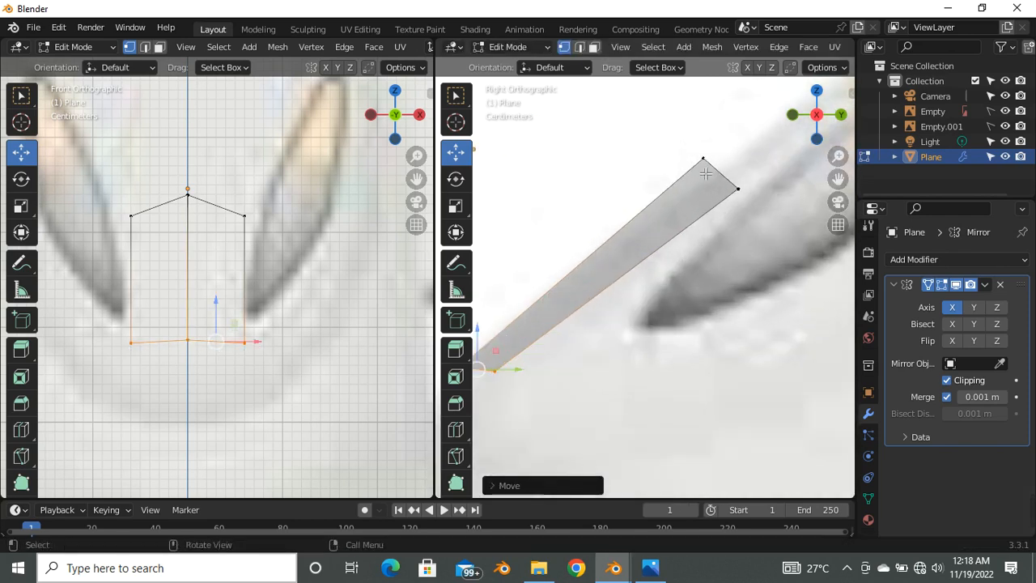
# Step: Lower the top centre vertex in the right view, then fine-tune its height in the front view to flatten the upper edge
pyautogui.click(703, 159)
pyautogui.moveTo(703, 159); pyautogui.dragTo(716, 196)
pyautogui.scroll(-3, 667, 190)
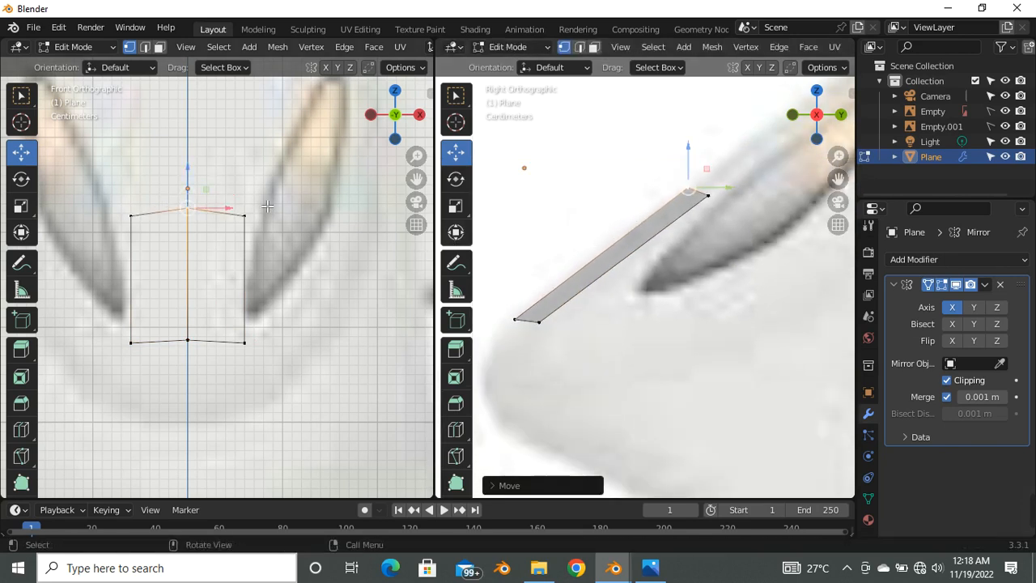
pyautogui.scroll(-2, 224, 266)
pyautogui.scroll(-3, 617, 254)
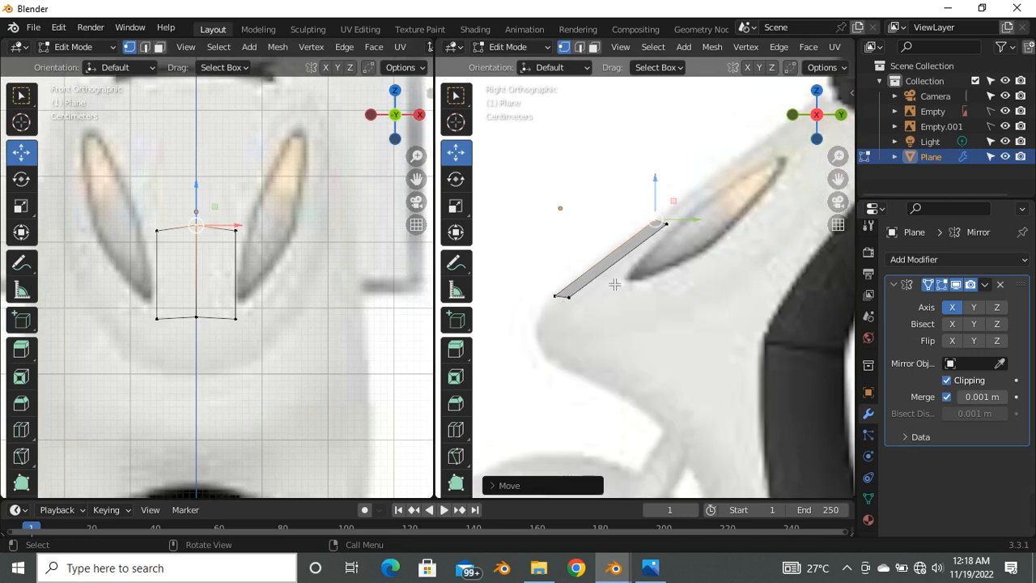
pyautogui.scroll(-3, 615, 280)
pyautogui.scroll(1, 204, 233)
pyautogui.moveTo(196, 207); pyautogui.dragTo(197, 209)
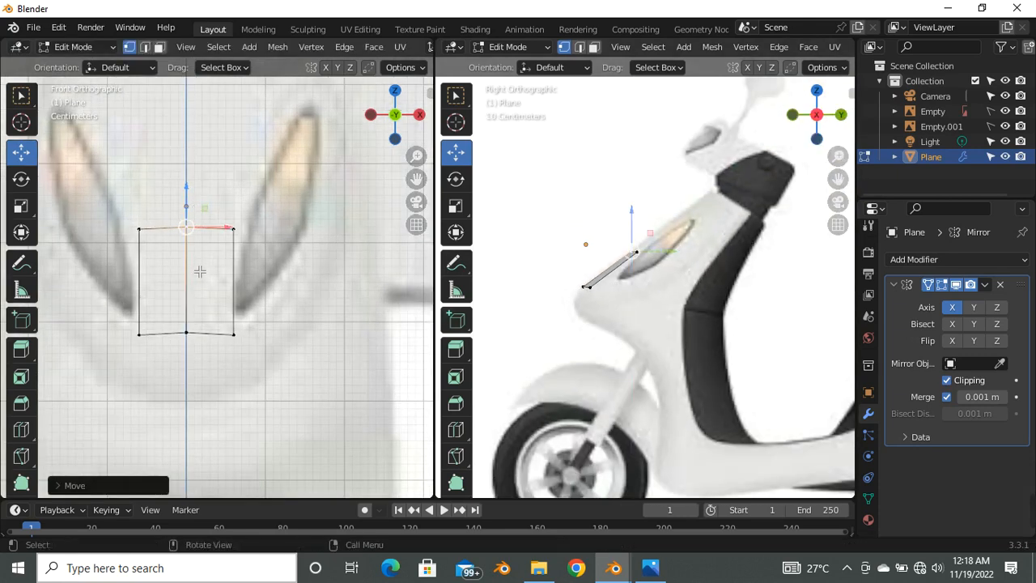
# Step: Switch to edge selection and extrude the plane's upper edge upward in the front view
pyautogui.press('2')
pyautogui.scroll(-1, 212, 288)
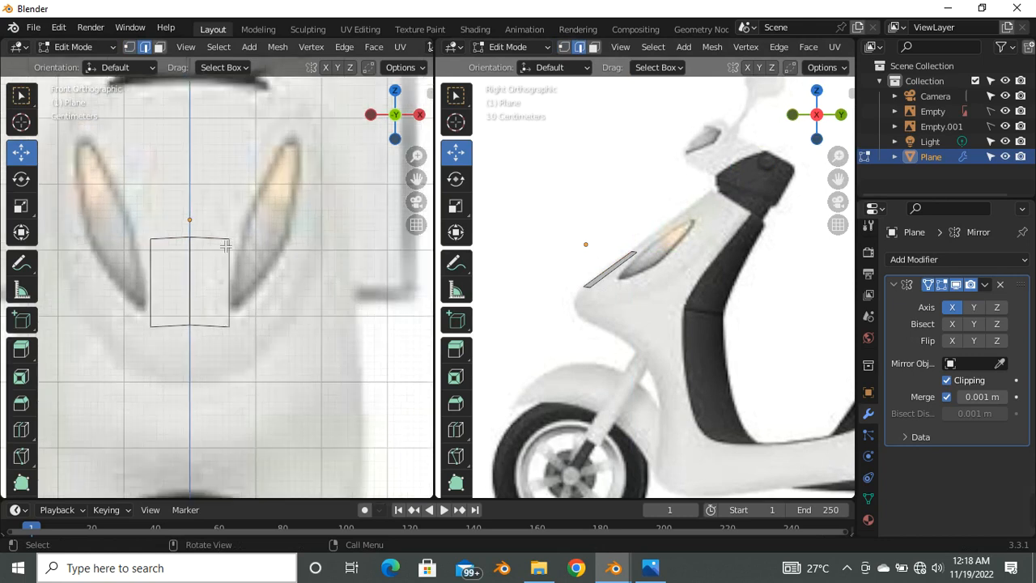
pyautogui.scroll(3, 209, 212)
pyautogui.click(209, 249)
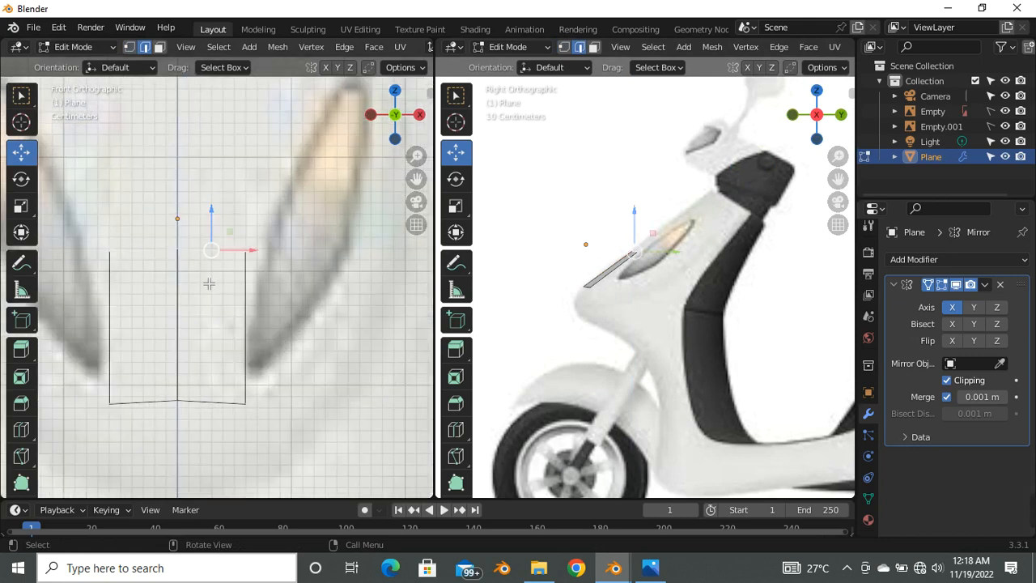
pyautogui.scroll(-7, 198, 342)
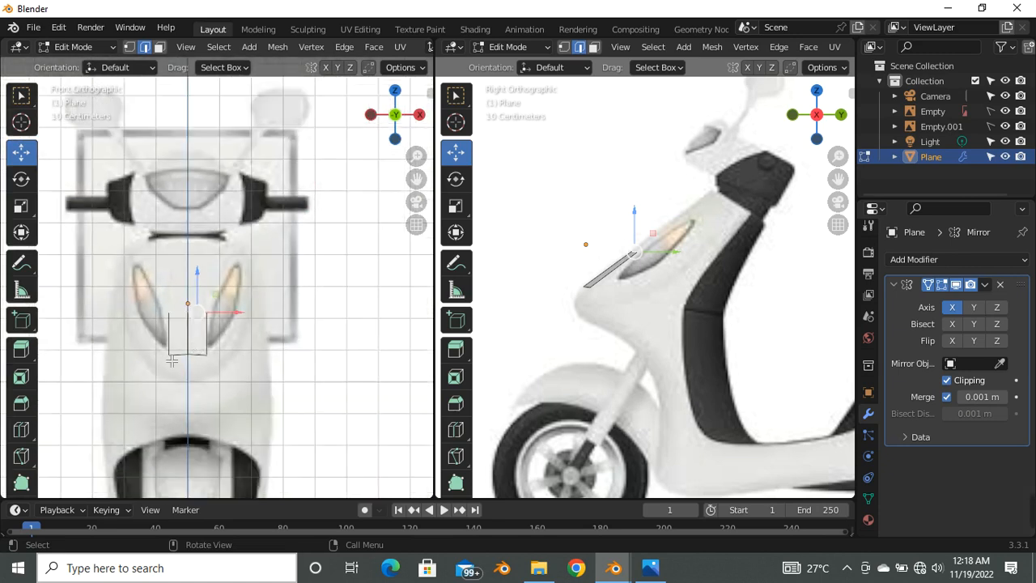
pyautogui.scroll(3, 171, 361)
pyautogui.scroll(2, 223, 275)
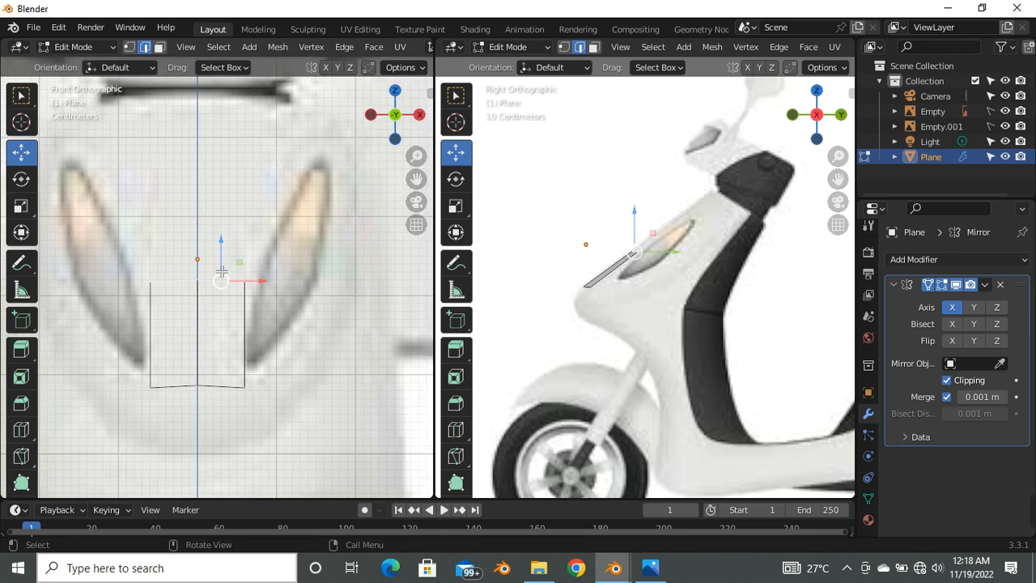
pyautogui.scroll(4, 221, 276)
pyautogui.moveTo(234, 287); pyautogui.dragTo(238, 288)
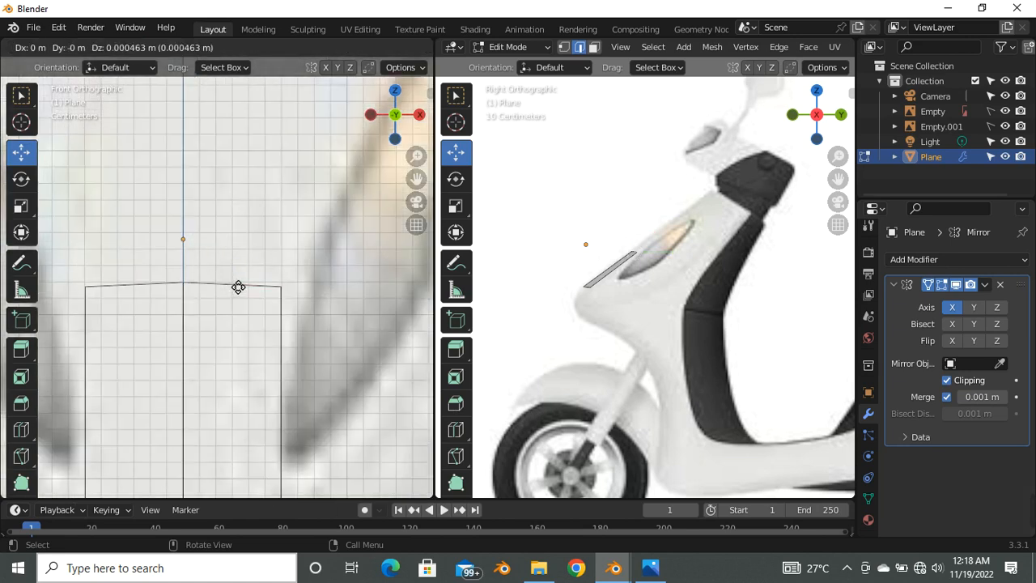
pyautogui.rightClick(238, 261)
pyautogui.moveTo(234, 243); pyautogui.dragTo(249, 155)
# Step: Reselect the extruded top edge and raise it above the tips of the headlights in the front view
pyautogui.click(220, 275)
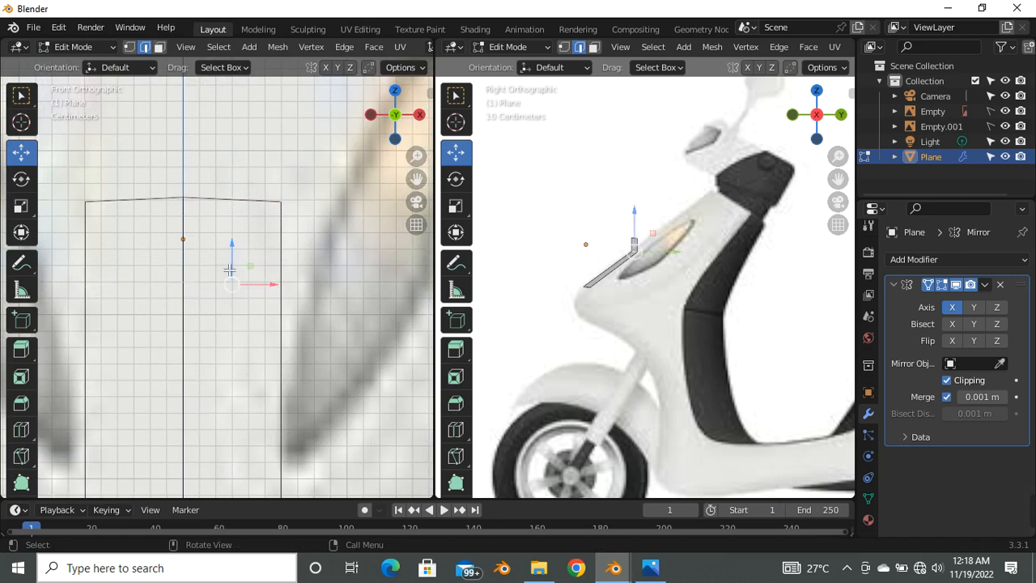
pyautogui.moveTo(232, 268); pyautogui.dragTo(233, 268)
pyautogui.click(221, 203)
pyautogui.scroll(-2, 195, 283)
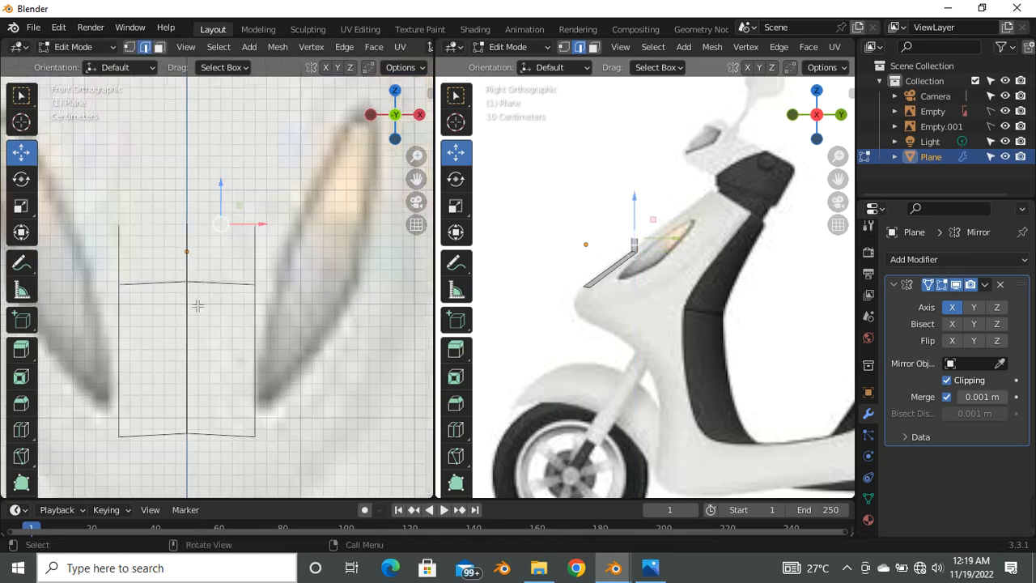
pyautogui.scroll(-2, 197, 306)
pyautogui.moveTo(217, 219); pyautogui.dragTo(230, 117)
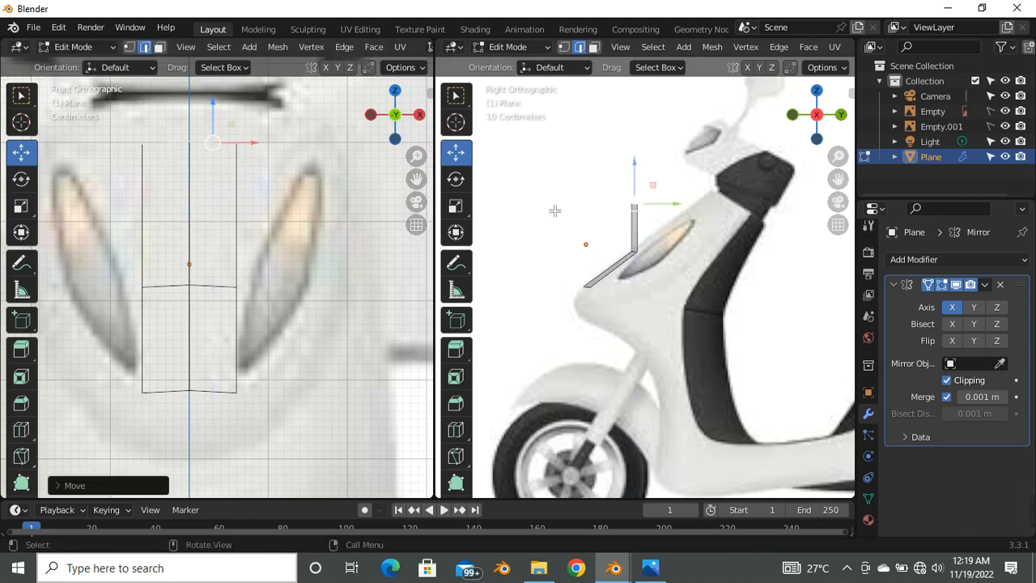
# Step: Move the extruded top edge back and down in the right view onto the front panel's slope
pyautogui.scroll(4, 589, 158)
pyautogui.scroll(-4, 522, 229)
pyautogui.scroll(4, 632, 235)
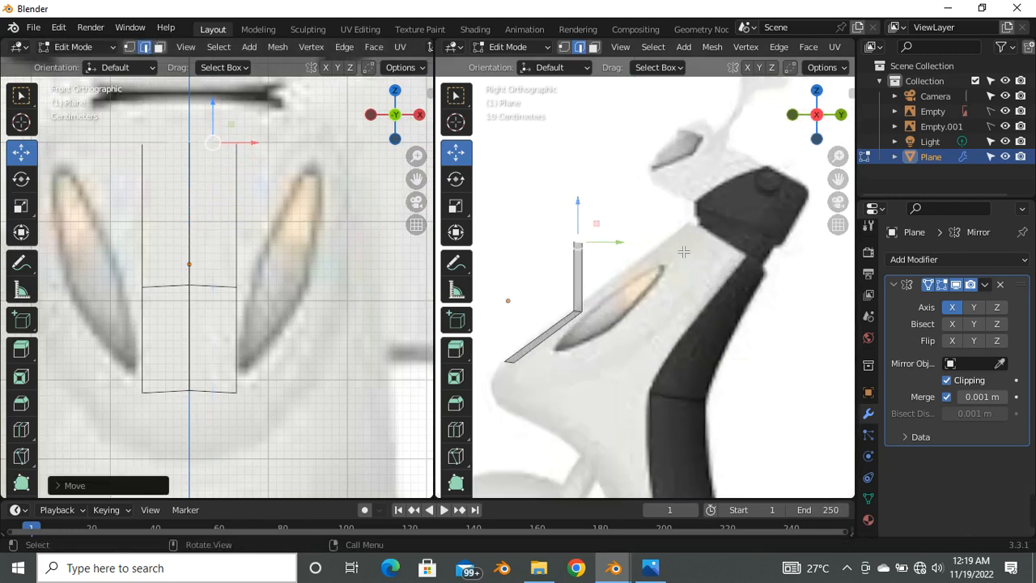
pyautogui.press('g')
pyautogui.press('y')
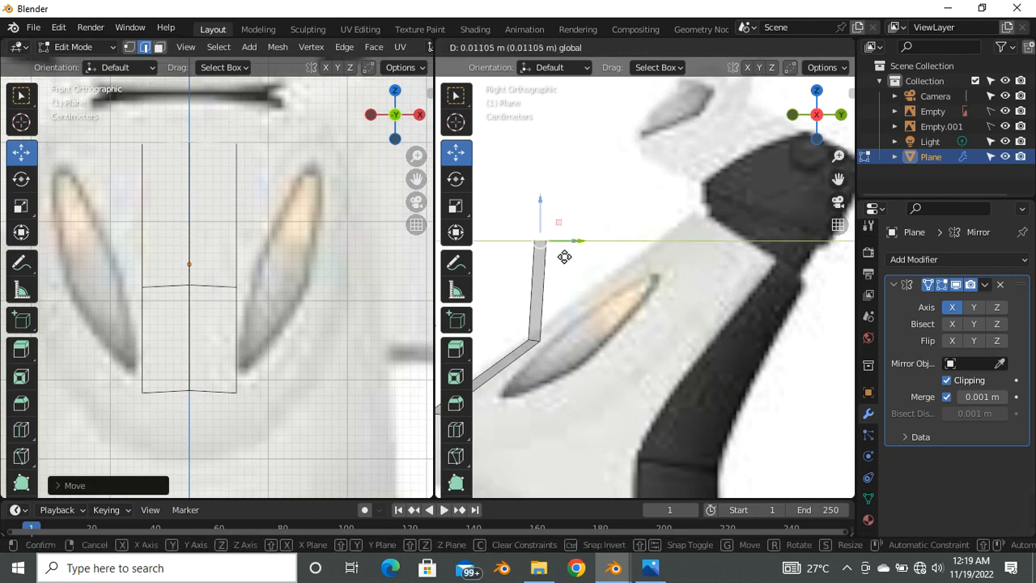
pyautogui.click(592, 277)
pyautogui.press('g')
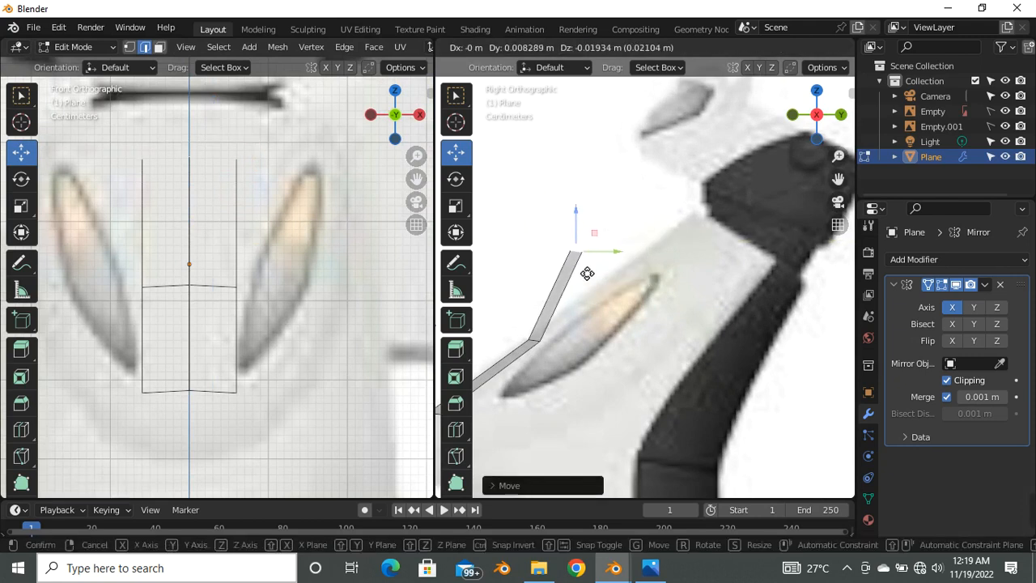
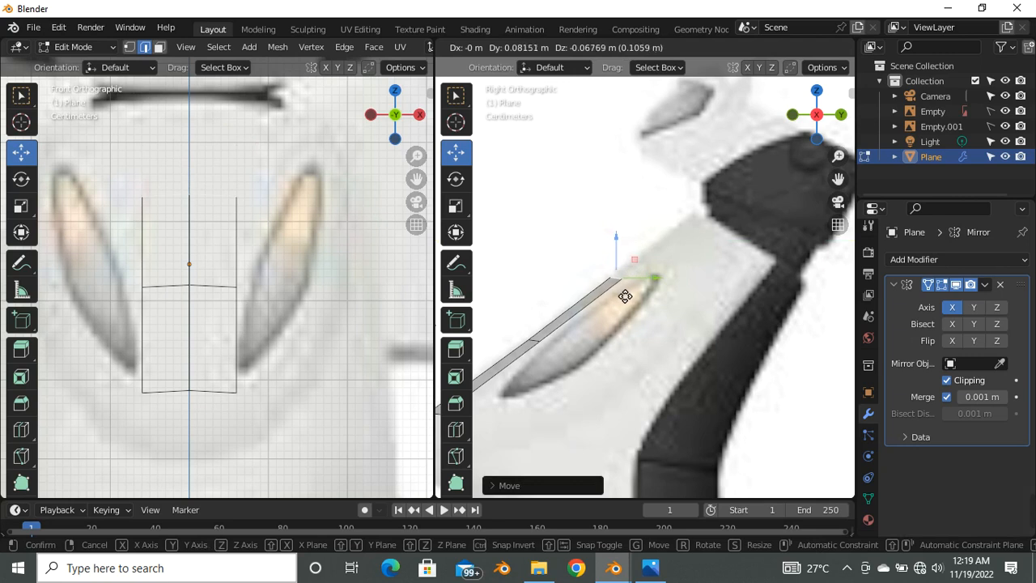
pyautogui.click(621, 295)
# Step: Extrude the top edge again and raise the new edge to the dark slot below the handlebar in the front view
pyautogui.scroll(-3, 271, 316)
pyautogui.scroll(4, 242, 228)
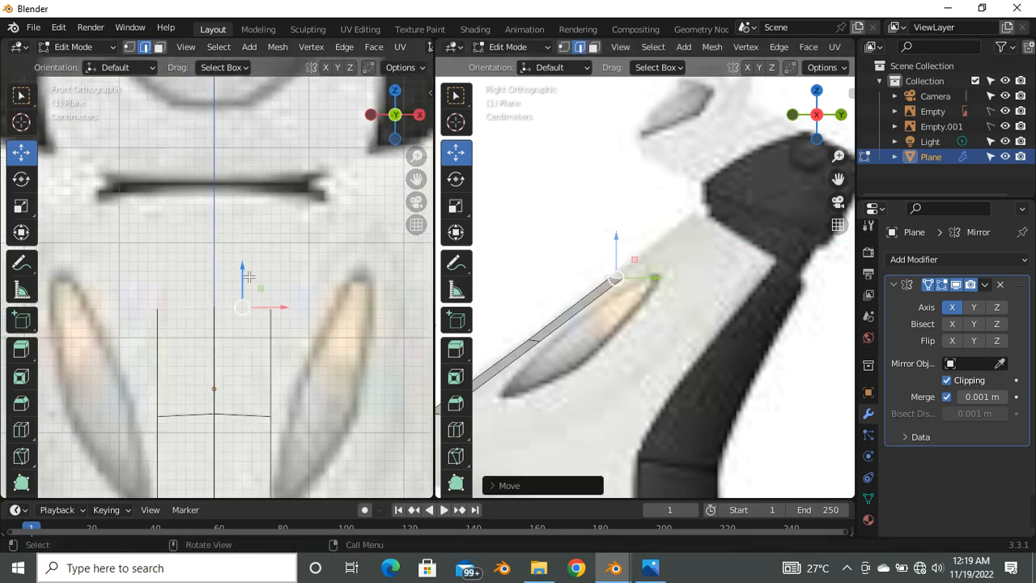
pyautogui.press('e')
pyautogui.click(243, 230)
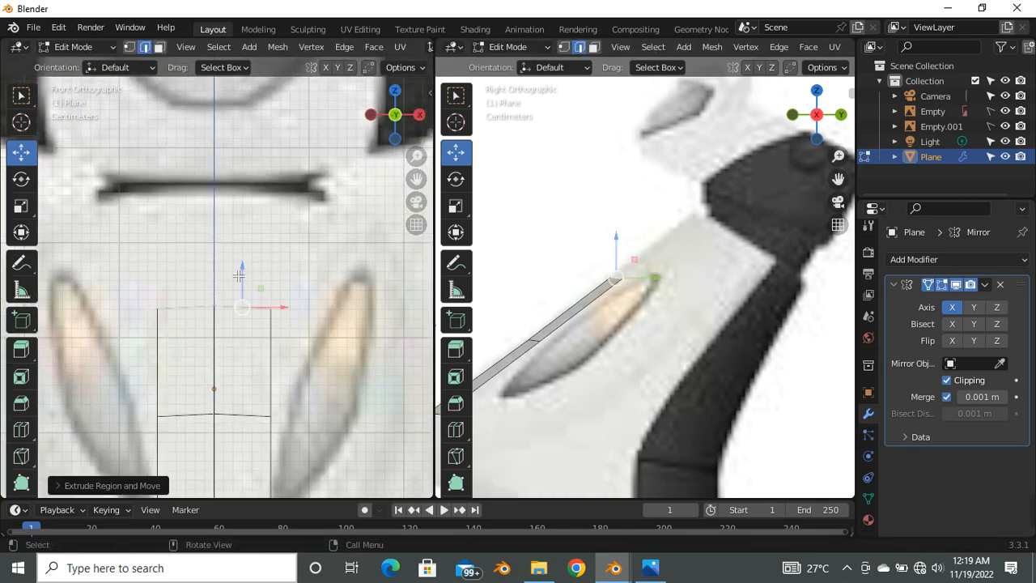
pyautogui.moveTo(243, 272); pyautogui.dragTo(263, 170)
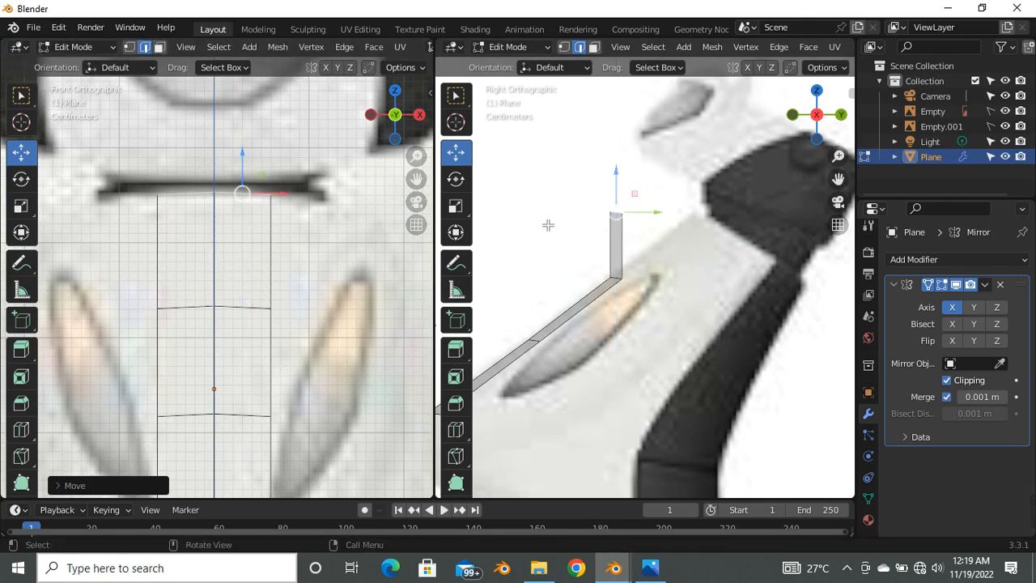
# Step: Move the new top edge rearward in the right view to meet the panel's outline beside the black handlebar section
pyautogui.scroll(2, 737, 208)
pyautogui.moveTo(615, 218); pyautogui.dragTo(742, 224)
pyautogui.scroll(-2, 663, 189)
pyautogui.scroll(-5, 655, 207)
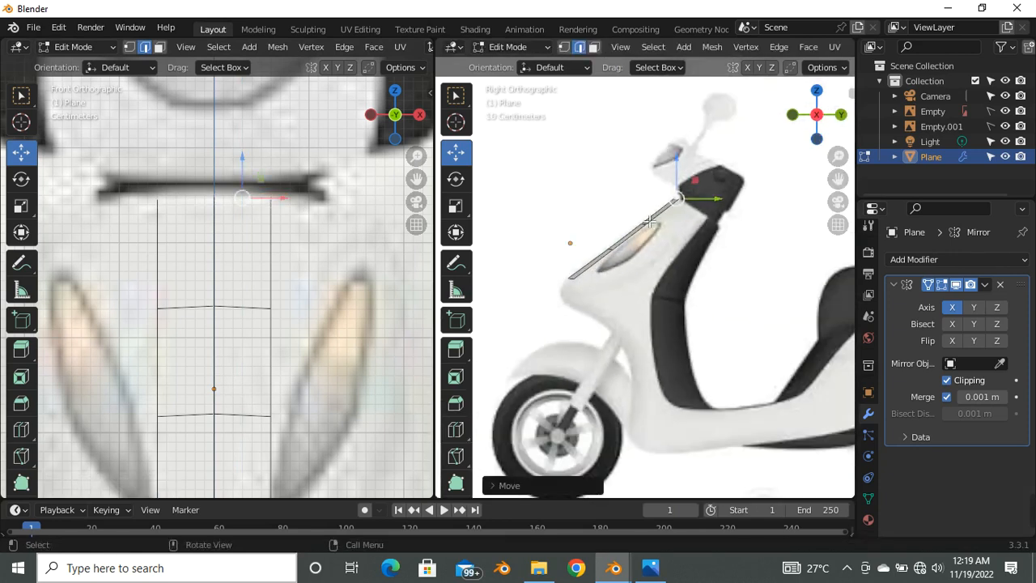
# Step: Select the panel's bottom edge and extrude it straight down below the headlights in the front view
pyautogui.scroll(4, 553, 291)
pyautogui.scroll(-3, 286, 227)
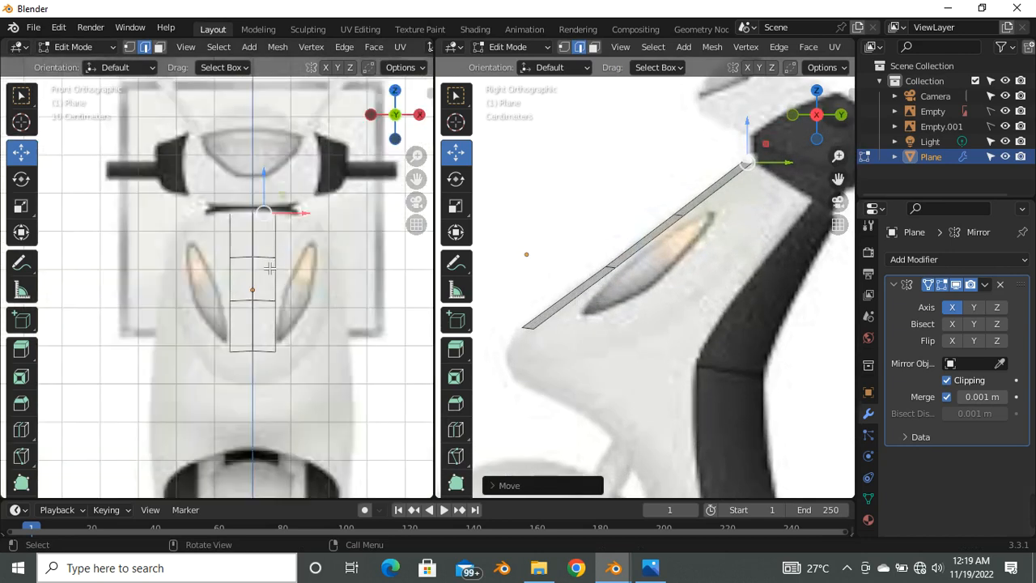
pyautogui.scroll(4, 249, 364)
pyautogui.click(233, 358)
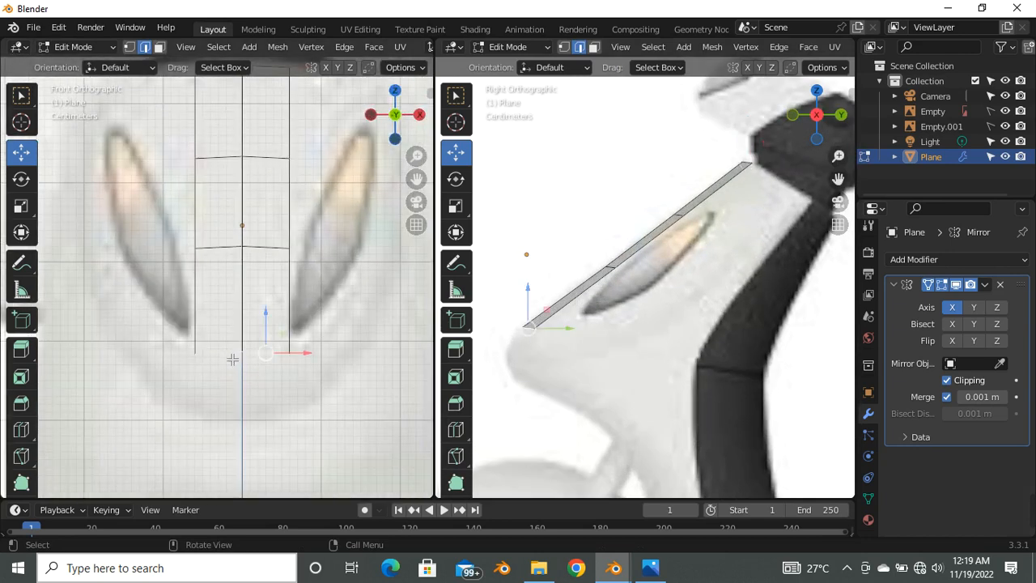
pyautogui.scroll(-3, 256, 338)
pyautogui.scroll(4, 272, 409)
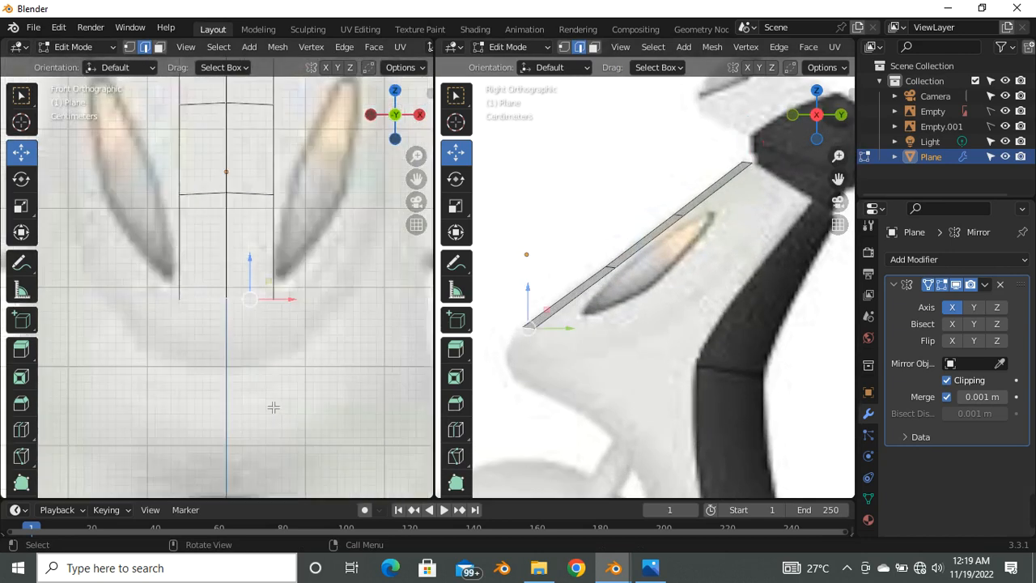
pyautogui.scroll(-1, 255, 295)
pyautogui.press('e')
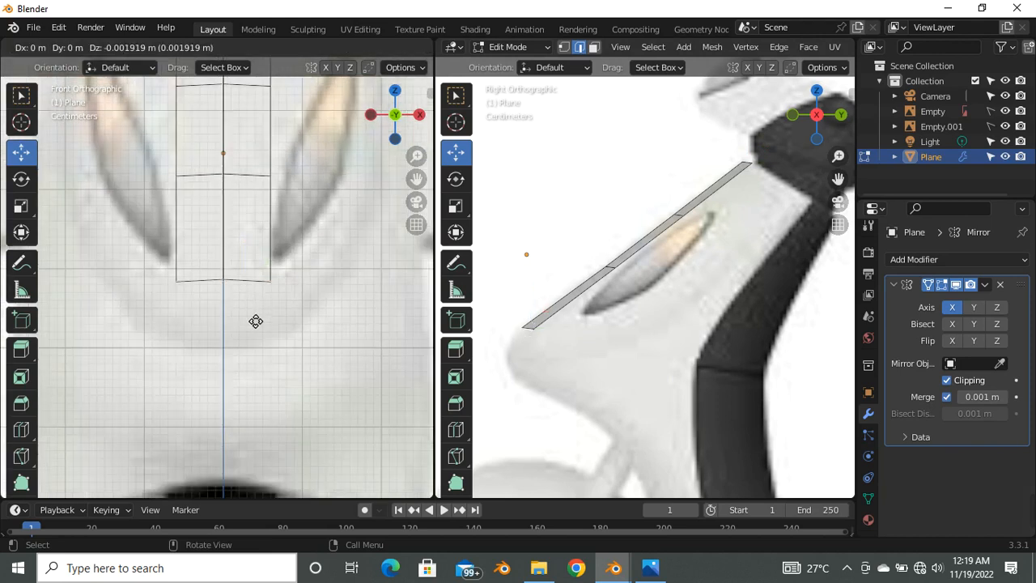
pyautogui.rightClick(254, 347)
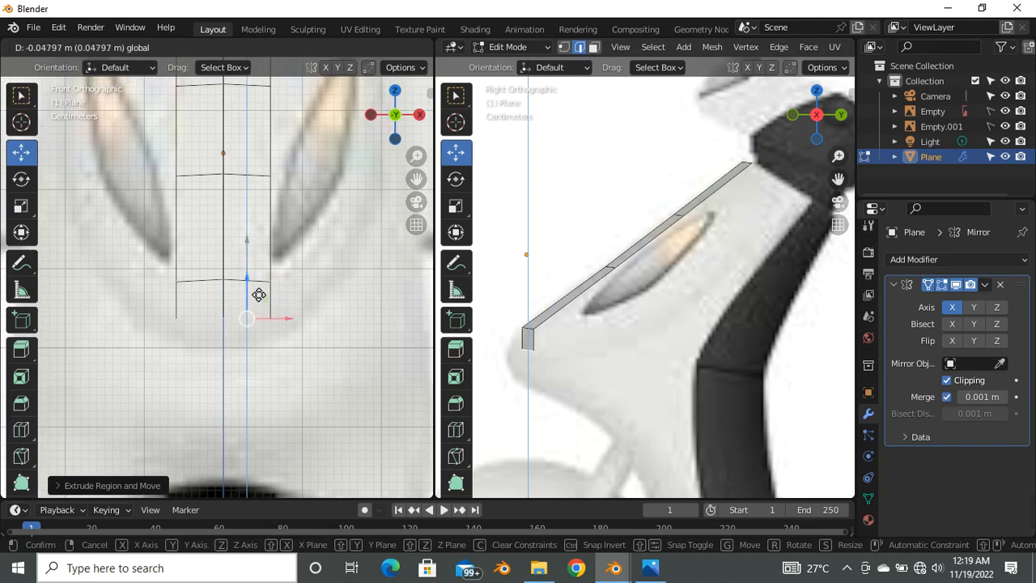
pyautogui.click(261, 314)
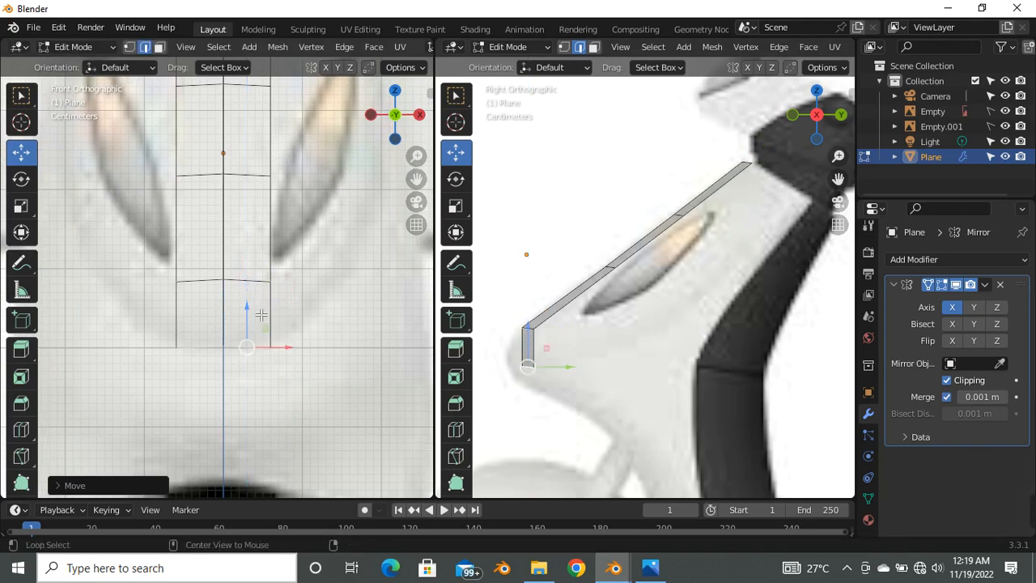
# Step: Move the extruded bottom edge forward onto the nose outline in the right view, and shift the edge above it slightly forward
pyautogui.hotkey('alt', 'z')
pyautogui.moveTo(253, 327)
pyautogui.mouseDown()
pyautogui.moveTo(254, 292)
pyautogui.moveTo(261, 330)
pyautogui.mouseUp()
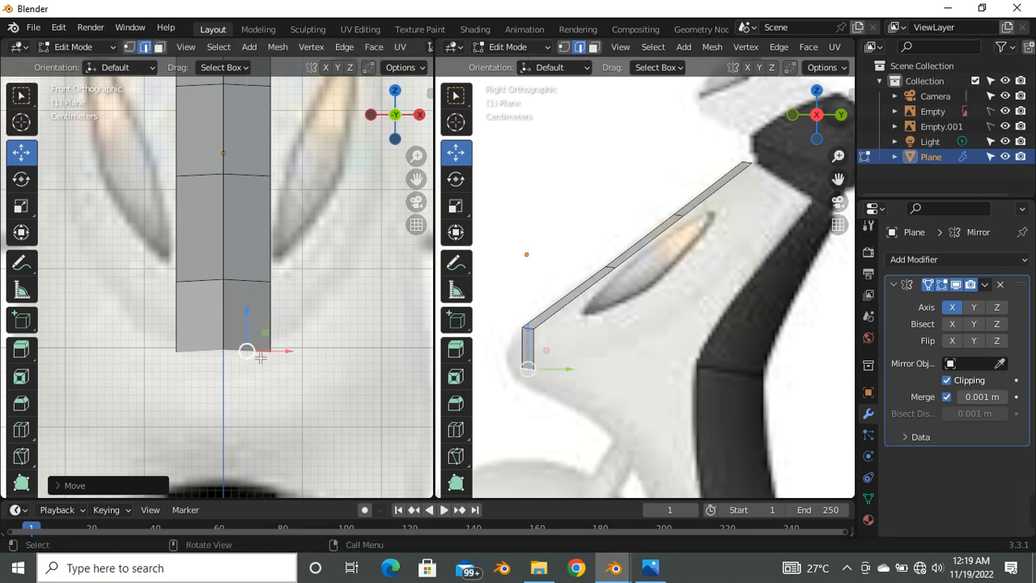
pyautogui.scroll(3, 539, 411)
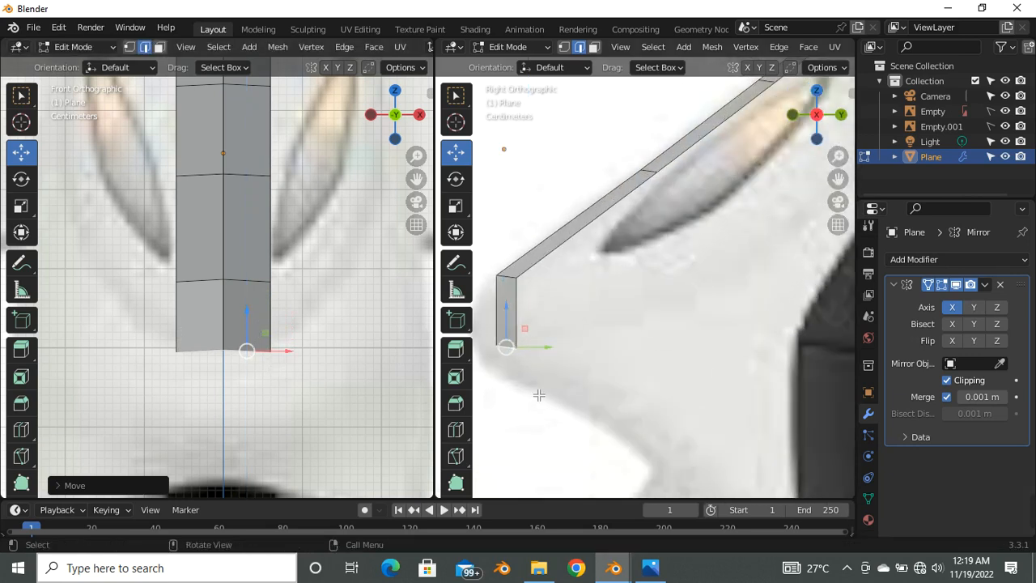
pyautogui.keyDown('shift'); pyautogui.moveTo(546, 394); pyautogui.dragTo(677, 365, button='middle'); pyautogui.keyUp('shift')
pyautogui.moveTo(684, 336); pyautogui.dragTo(647, 332)
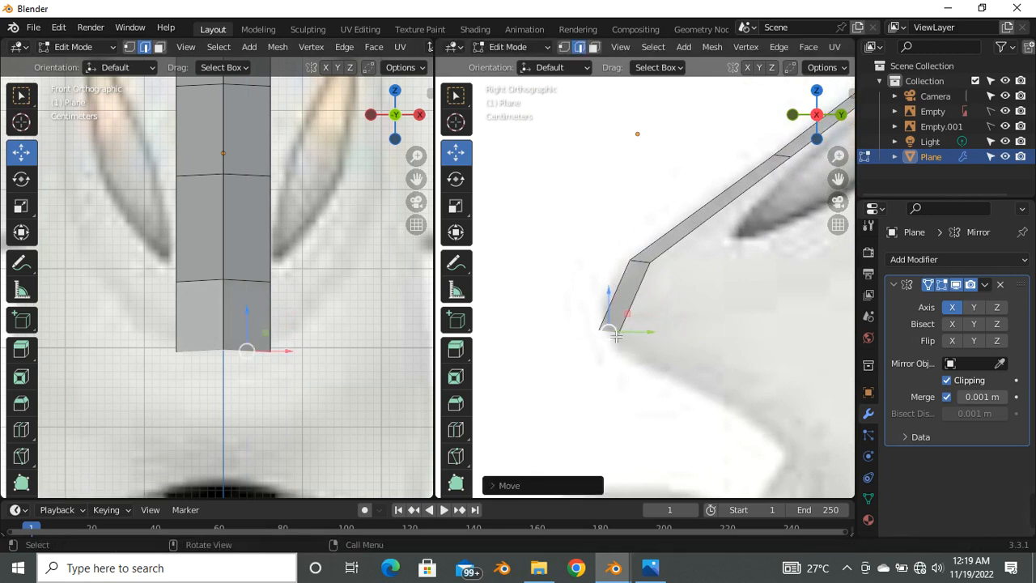
pyautogui.click(639, 272)
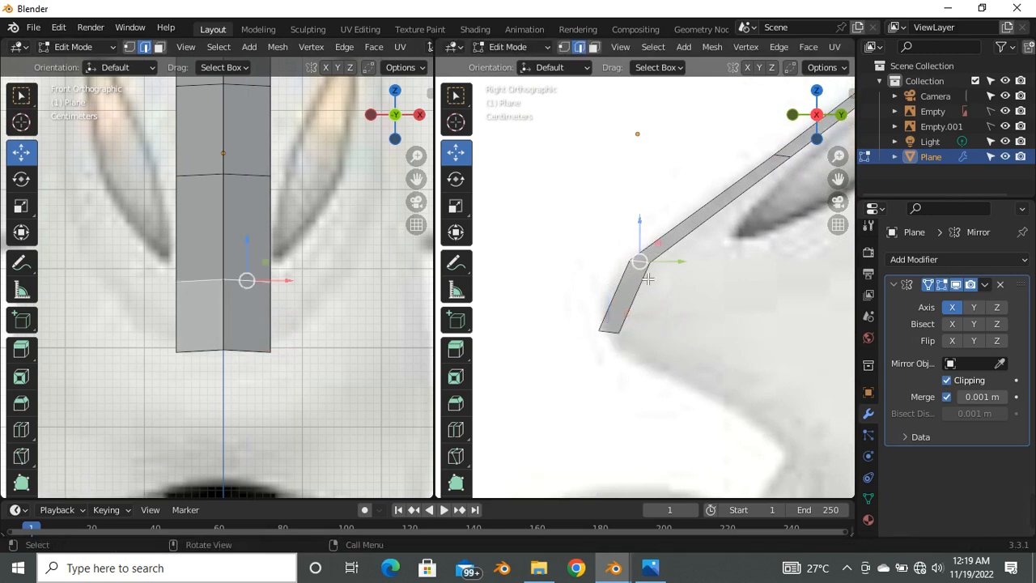
pyautogui.moveTo(644, 267); pyautogui.dragTo(637, 267)
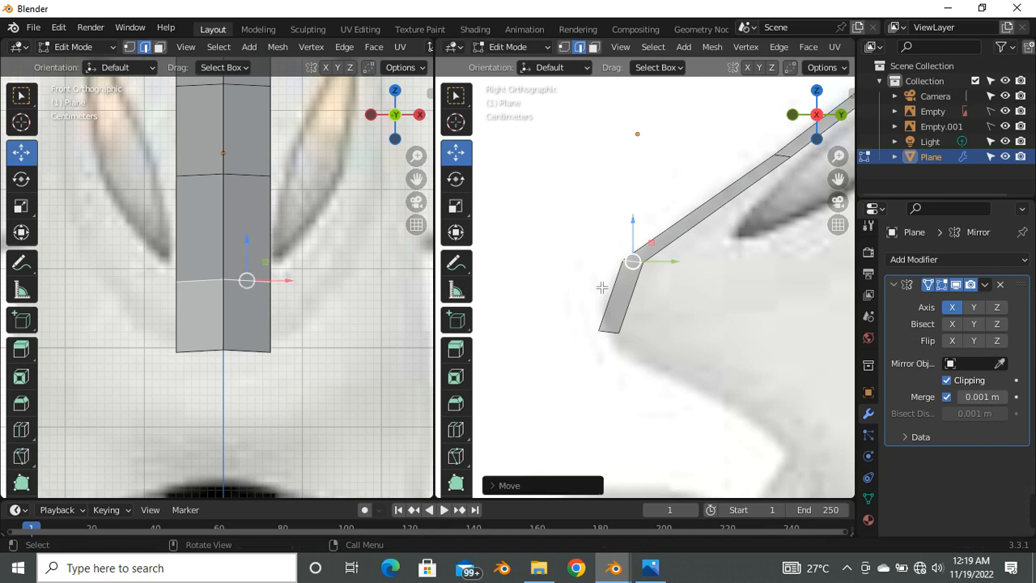
# Step: Raise the panel's bottom outer corner vertex and move the outer vertex above it slightly outward in the front view
pyautogui.click(271, 347)
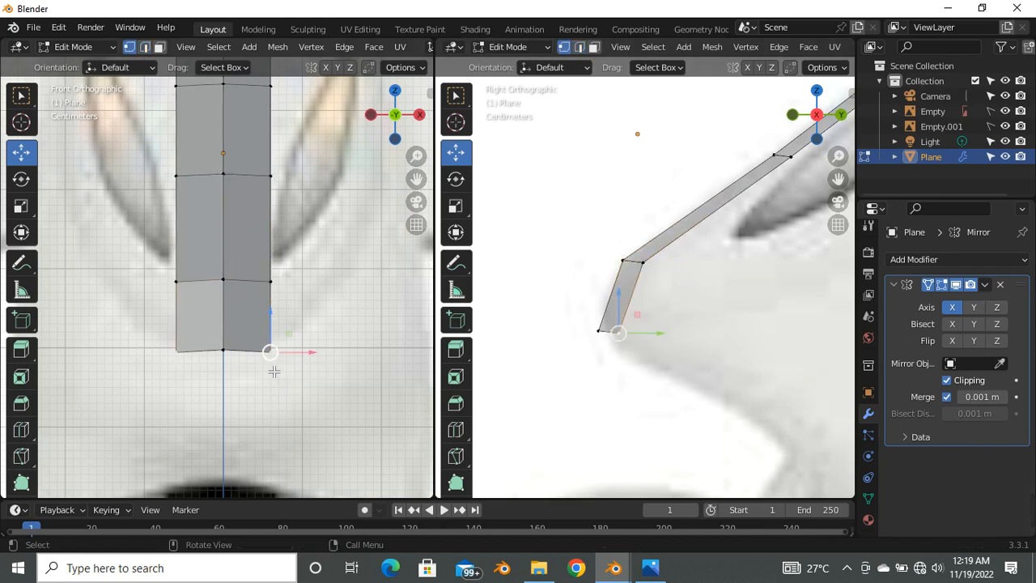
pyautogui.moveTo(277, 361); pyautogui.dragTo(280, 345)
pyautogui.click(277, 284)
pyautogui.moveTo(302, 285); pyautogui.dragTo(307, 285)
pyautogui.scroll(-3, 609, 335)
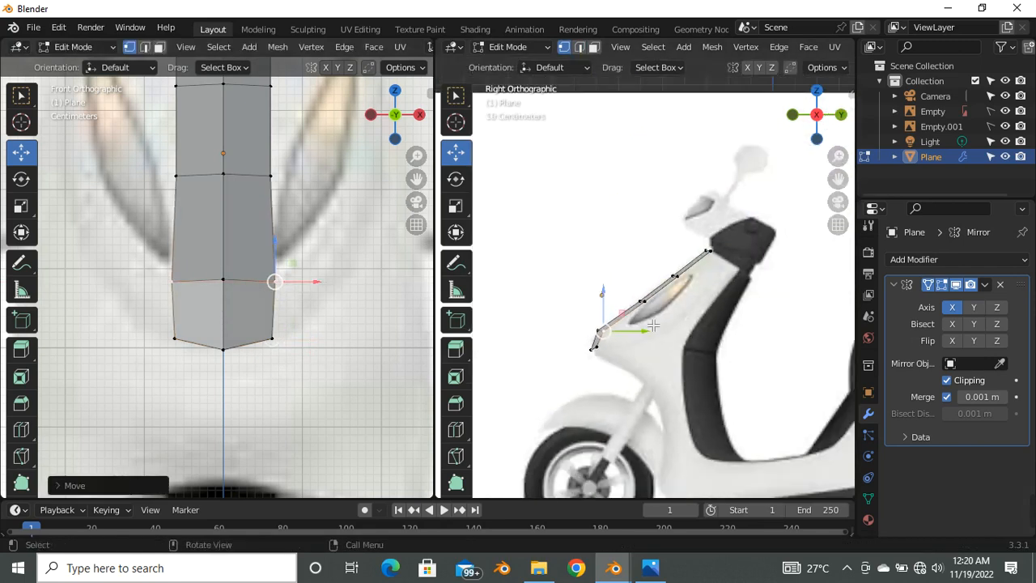
pyautogui.scroll(2, 655, 341)
pyautogui.scroll(3, 537, 420)
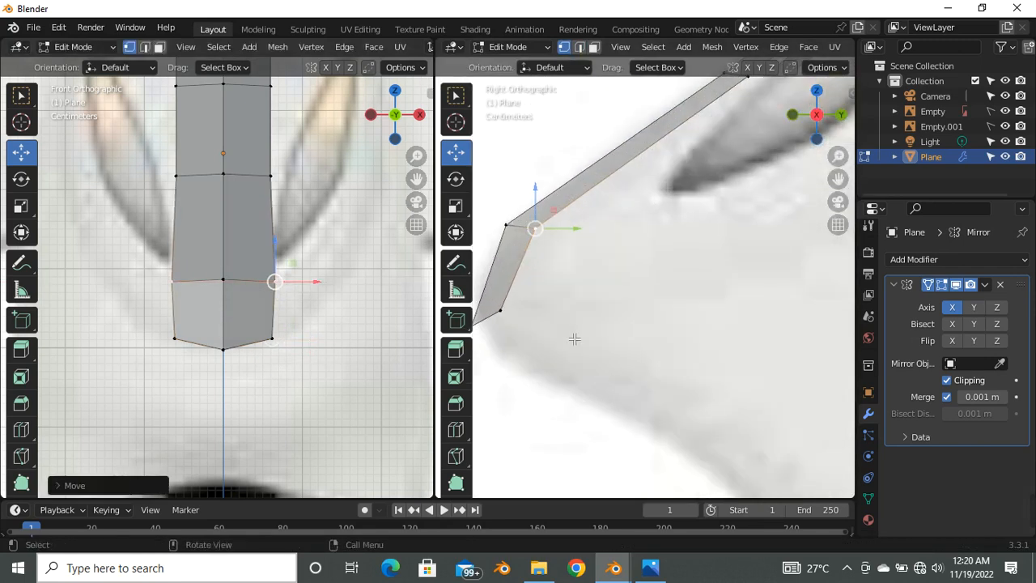
pyautogui.scroll(-4, 574, 340)
pyautogui.scroll(-5, 311, 280)
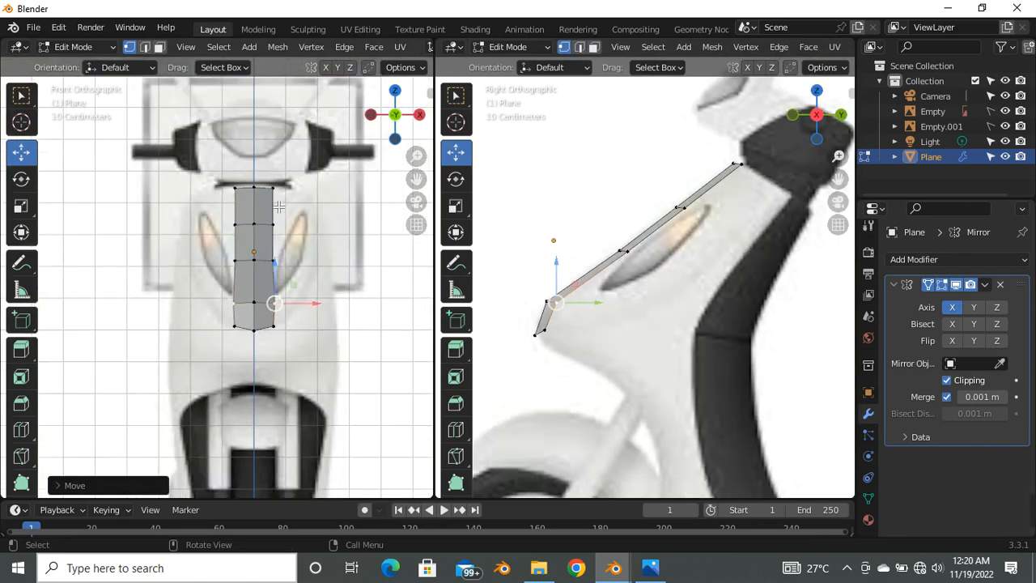
# Step: Select the panel's whole outer side edge loop and extrude it sideways to the headlights' outer area in the front view
pyautogui.press('a')
pyautogui.scroll(3, 272, 251)
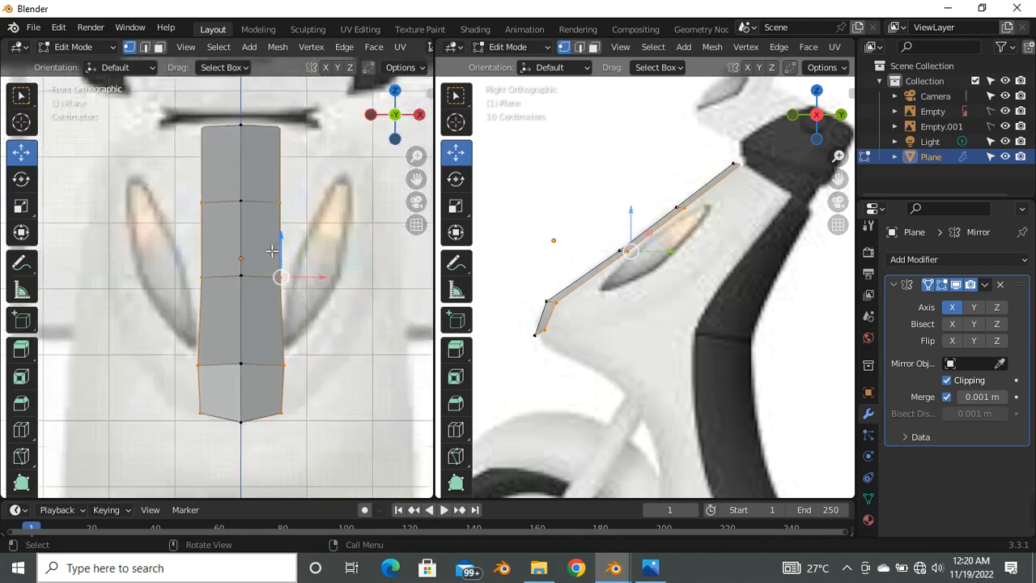
pyautogui.scroll(-3, 275, 275)
pyautogui.scroll(2, 276, 263)
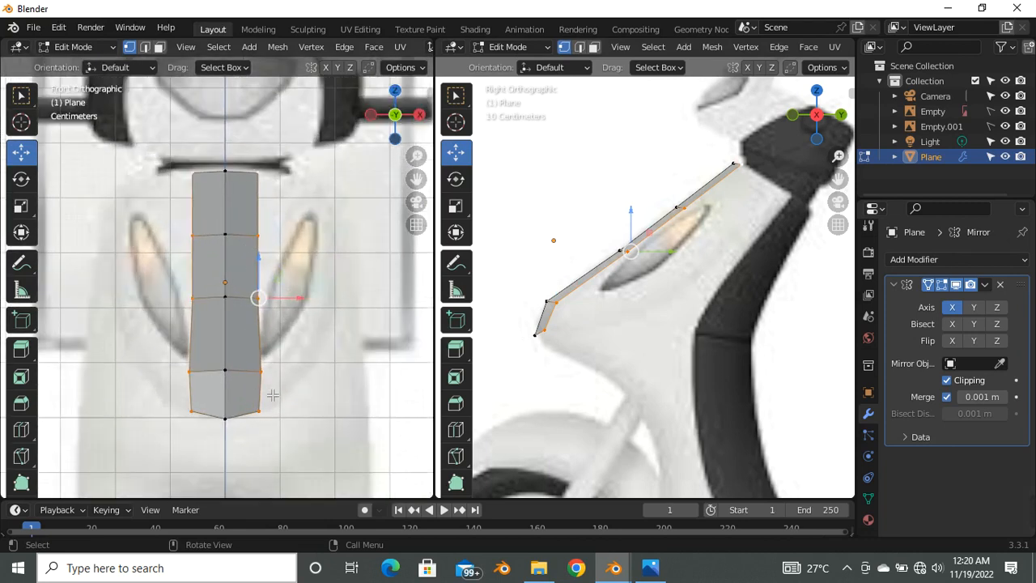
pyautogui.keyDown('alt'); pyautogui.click(260, 375); pyautogui.keyUp('alt')
pyautogui.keyDown('alt'); pyautogui.click(259, 360); pyautogui.keyUp('alt')
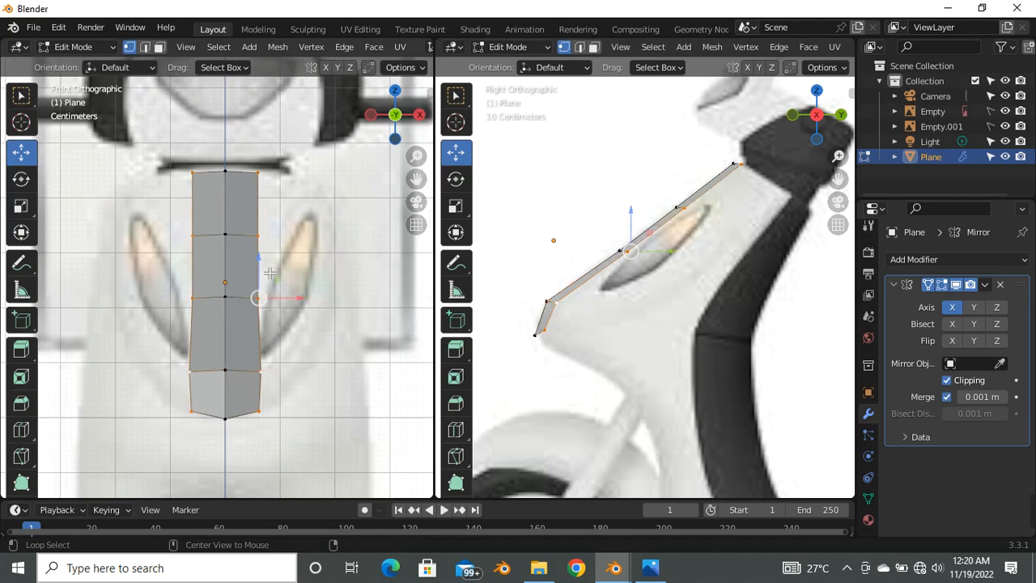
pyautogui.scroll(-2, 233, 275)
pyautogui.scroll(2, 277, 228)
pyautogui.scroll(-3, 254, 227)
pyautogui.scroll(2, 293, 356)
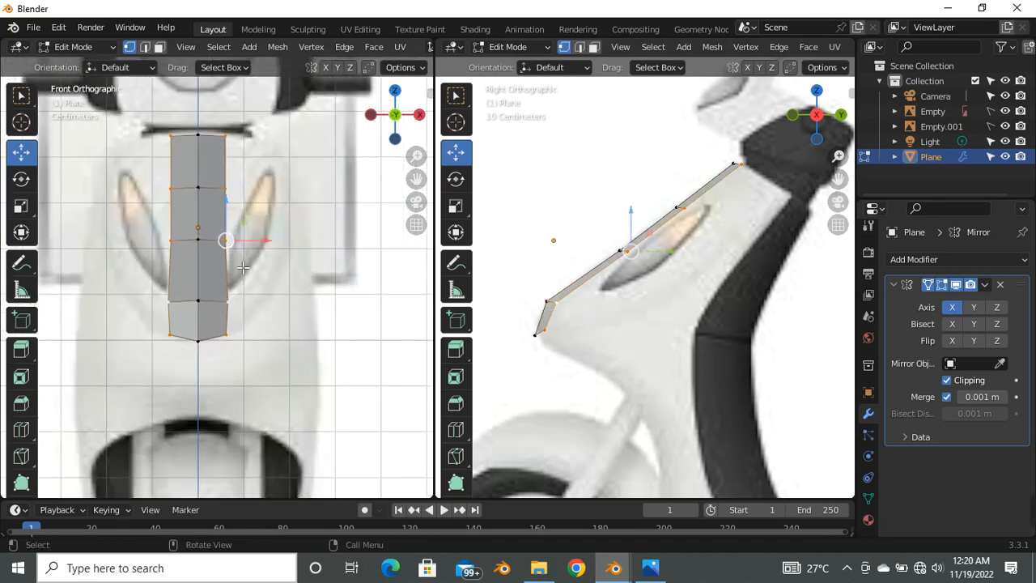
pyautogui.scroll(1, 244, 265)
pyautogui.press('2')
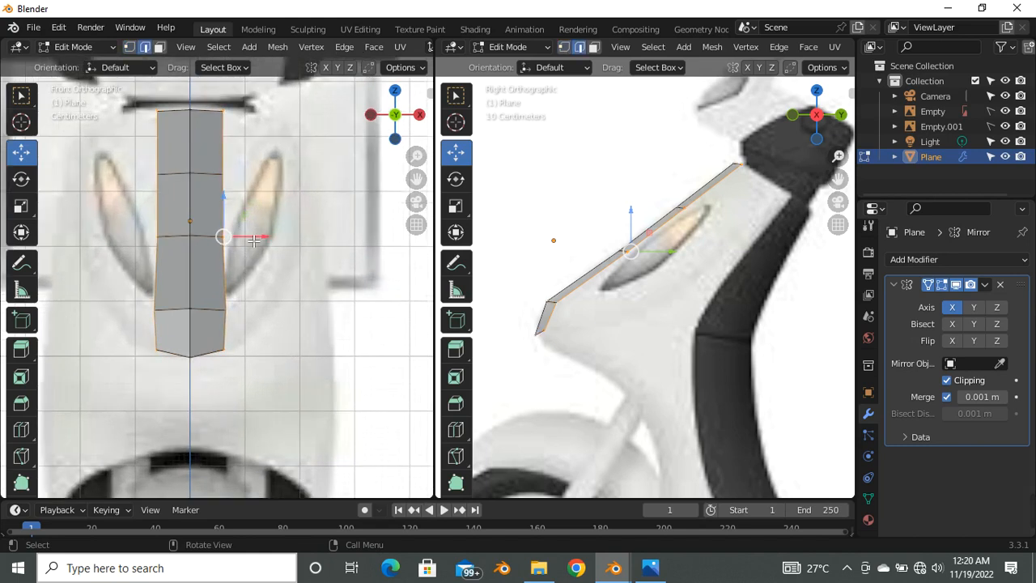
pyautogui.moveTo(233, 235); pyautogui.dragTo(294, 251)
pyautogui.rightClick(284, 243)
# Step: Move the extruded side edge loop back and down in the right view to the headlight's lower outline
pyautogui.scroll(2, 643, 325)
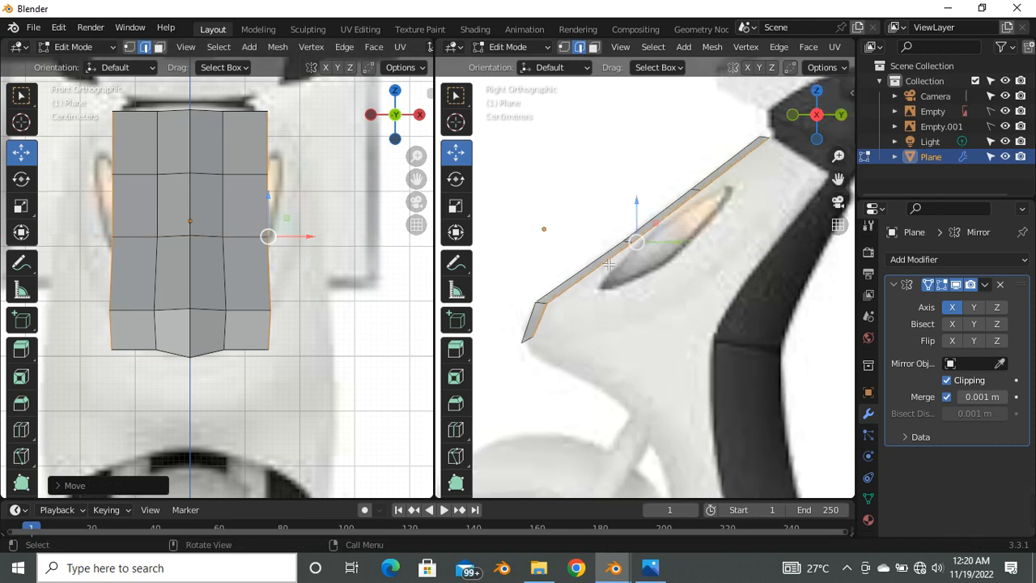
pyautogui.scroll(-2, 622, 251)
pyautogui.scroll(2, 622, 251)
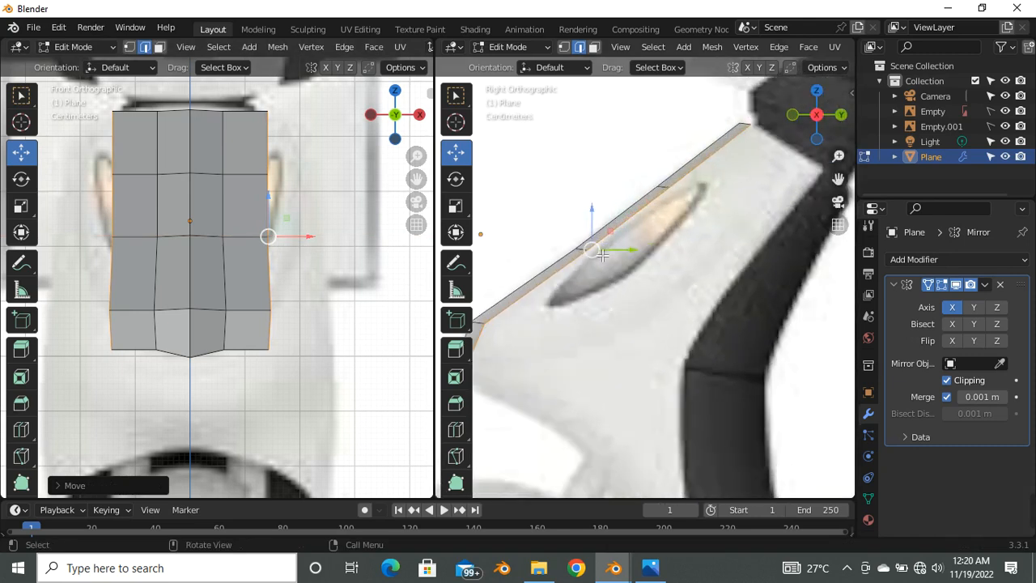
pyautogui.moveTo(592, 255); pyautogui.dragTo(627, 287)
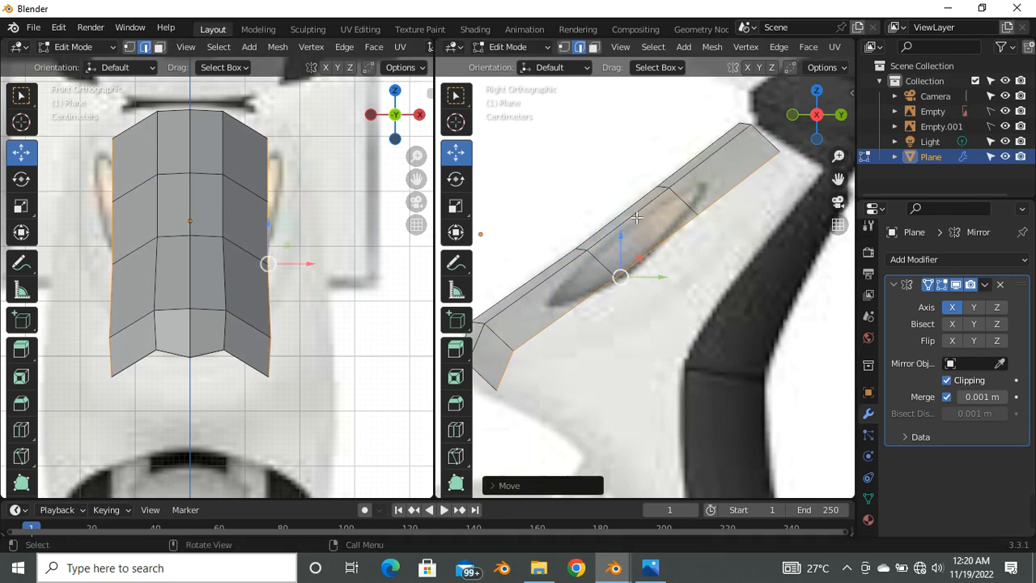
# Step: Select the central vertices of the panel's top row and move them slightly back and down in the right view
pyautogui.press('1')
pyautogui.scroll(6, 613, 224)
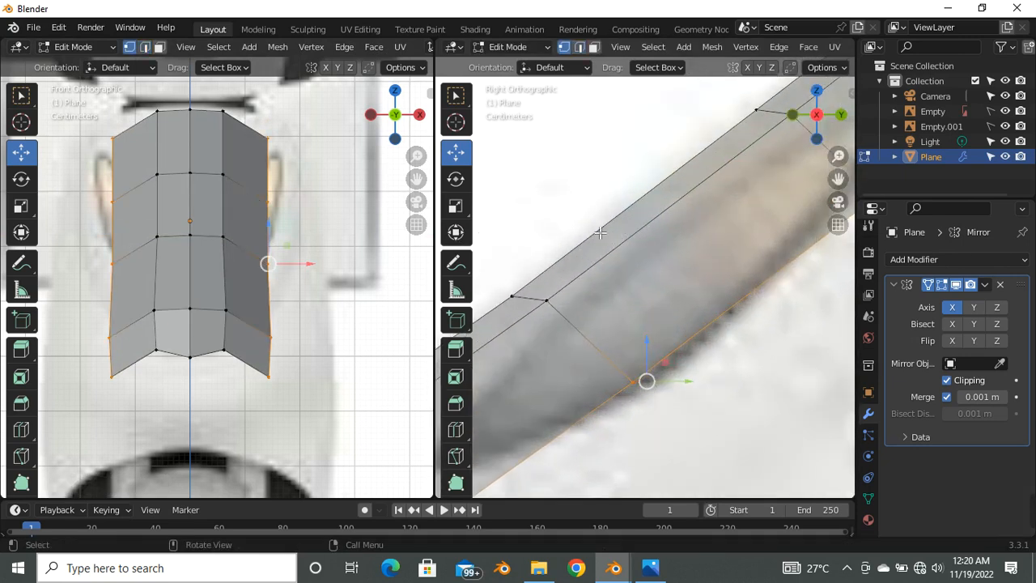
pyautogui.scroll(-8, 598, 231)
pyautogui.scroll(5, 683, 174)
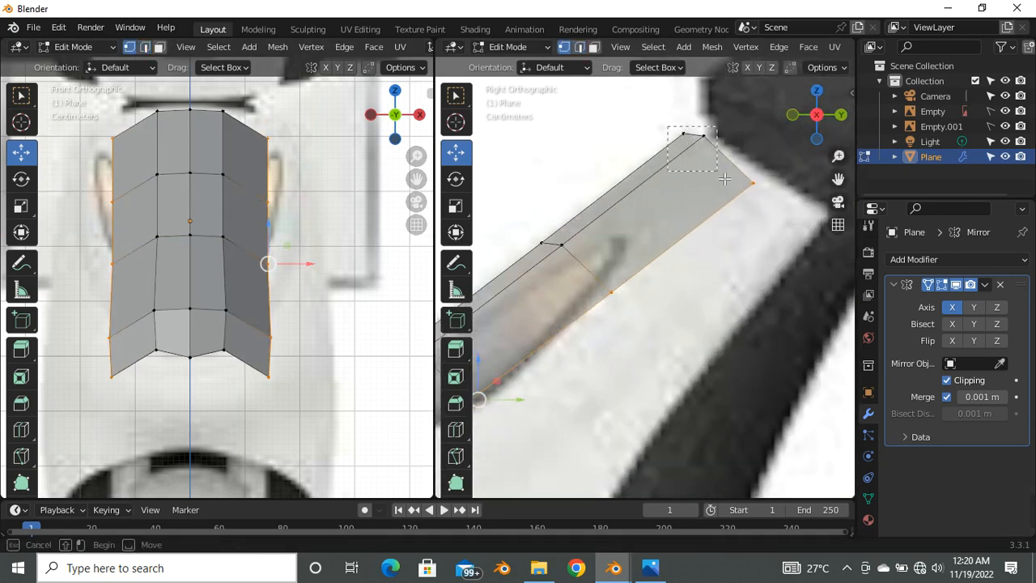
pyautogui.click(685, 135)
pyautogui.moveTo(693, 136); pyautogui.dragTo(705, 144)
pyautogui.scroll(-5, 705, 144)
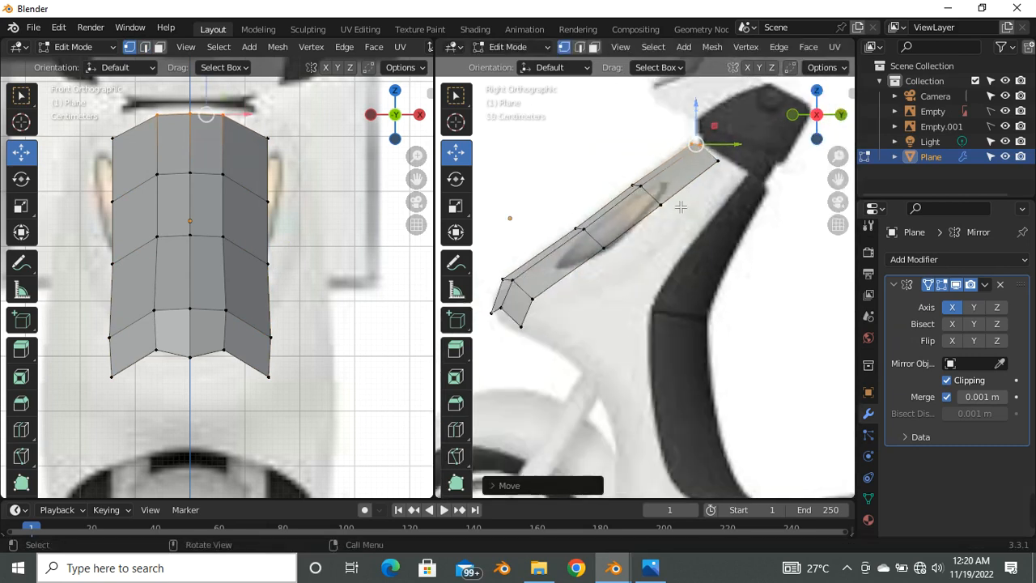
# Step: Lower the inner vertex of the bottom row in the right view onto the nose's lower outline
pyautogui.scroll(4, 577, 271)
pyautogui.click(576, 270)
pyautogui.scroll(3, 579, 279)
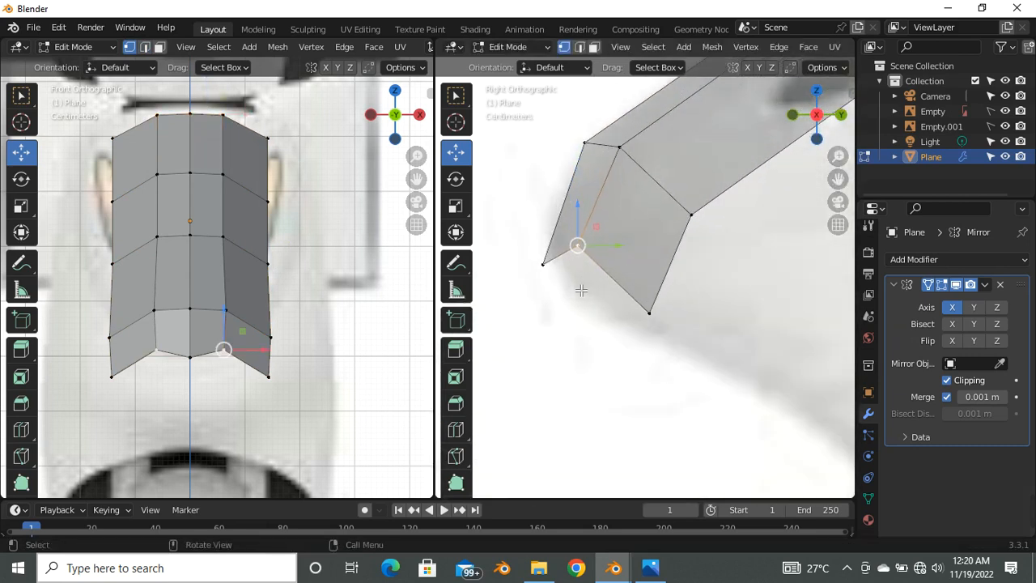
pyautogui.moveTo(594, 247); pyautogui.dragTo(582, 277)
pyautogui.scroll(-4, 587, 242)
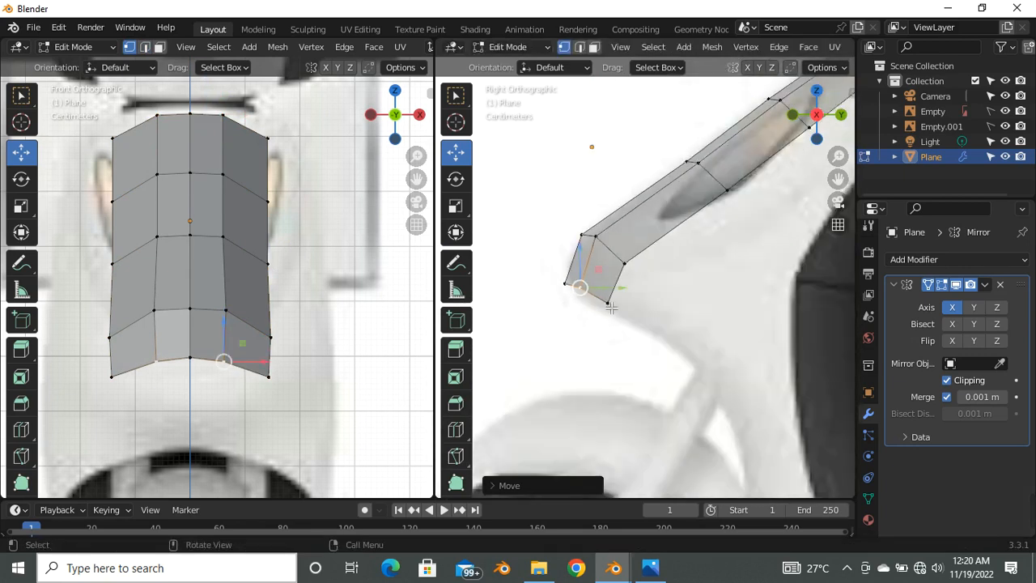
# Step: Try to nudge the inner and outer bottom-row vertices further down along the nose outline in the right view
pyautogui.scroll(5, 550, 261)
pyautogui.moveTo(529, 255); pyautogui.dragTo(529, 264)
pyautogui.click(611, 303)
pyautogui.moveTo(610, 304)
pyautogui.mouseDown()
pyautogui.moveTo(620, 314)
pyautogui.moveTo(610, 308)
pyautogui.mouseUp()
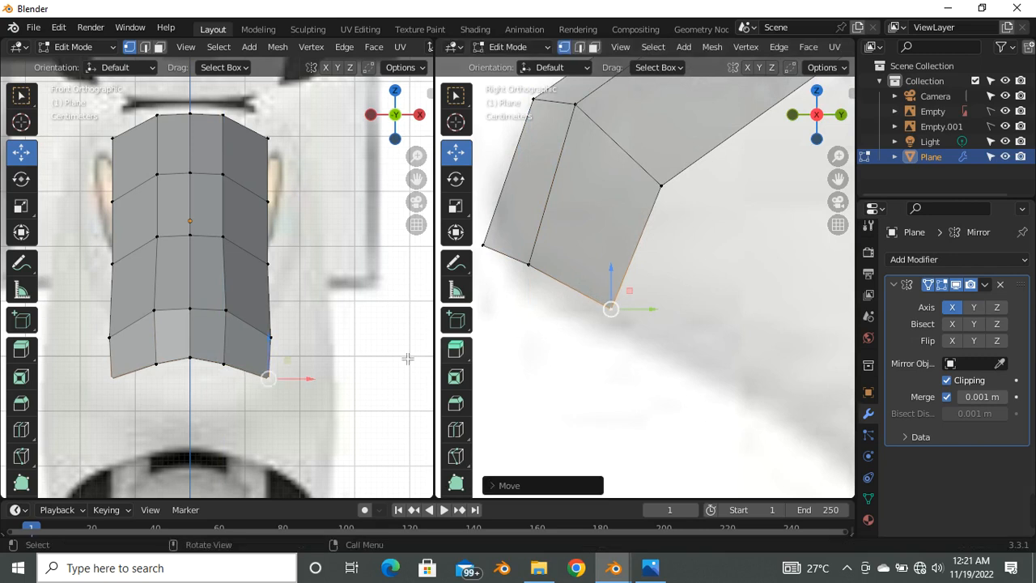
# Step: Make the panel see-through in the front view to reveal the headlights on the reference image
pyautogui.scroll(-3, 229, 302)
pyautogui.scroll(-2, 553, 284)
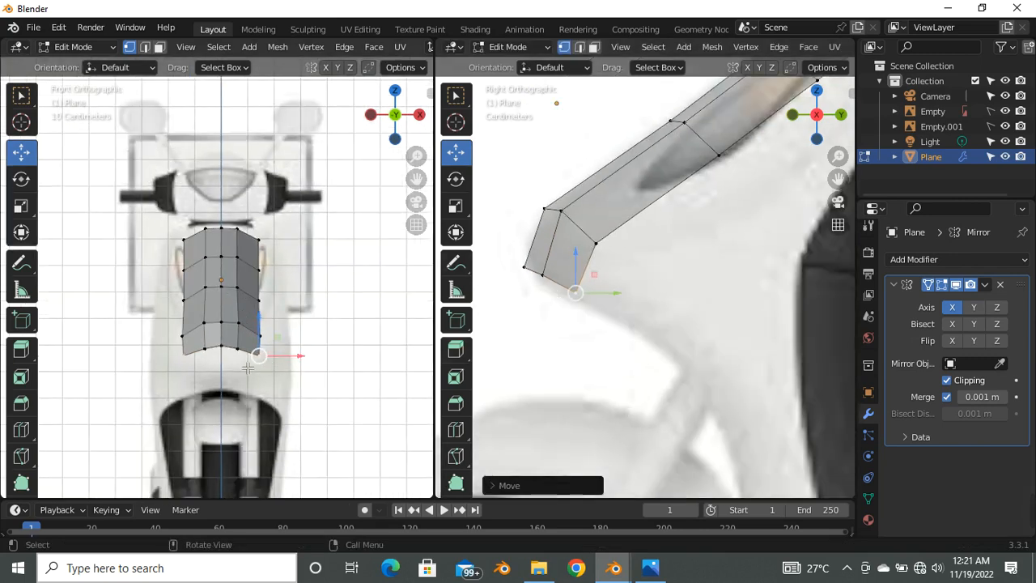
pyautogui.scroll(5, 247, 365)
pyautogui.scroll(-3, 234, 339)
pyautogui.hotkey('alt', 'z')
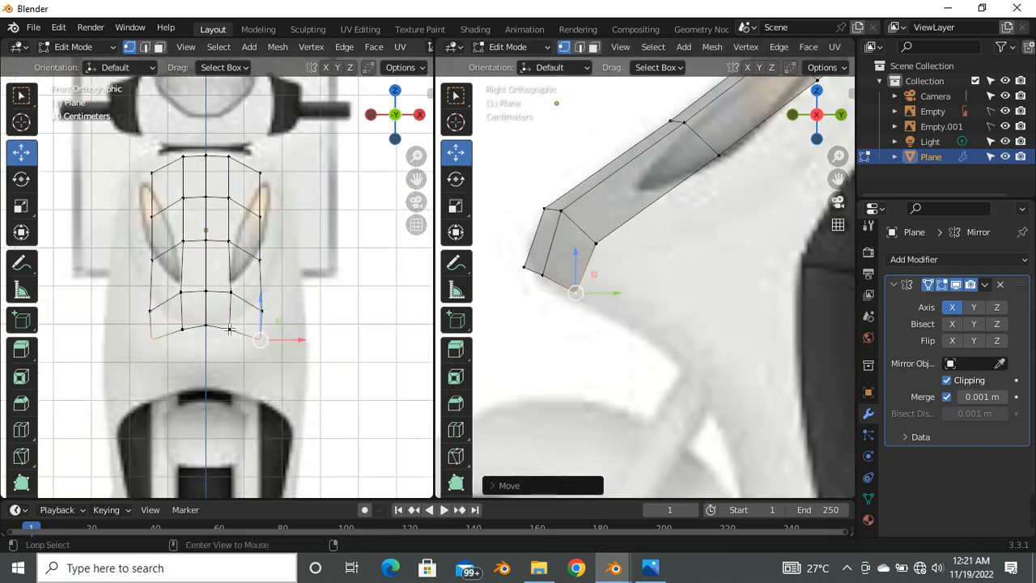
# Step: Try to move the bottom outer corner vertex inward and up, and undo the latest bottom-row vertex moves
pyautogui.scroll(3, 234, 335)
pyautogui.moveTo(310, 361); pyautogui.dragTo(290, 342)
pyautogui.hotkey('ctrl', 'z')
pyautogui.hotkey('ctrl', 'z')
pyautogui.hotkey('ctrl', 'z')
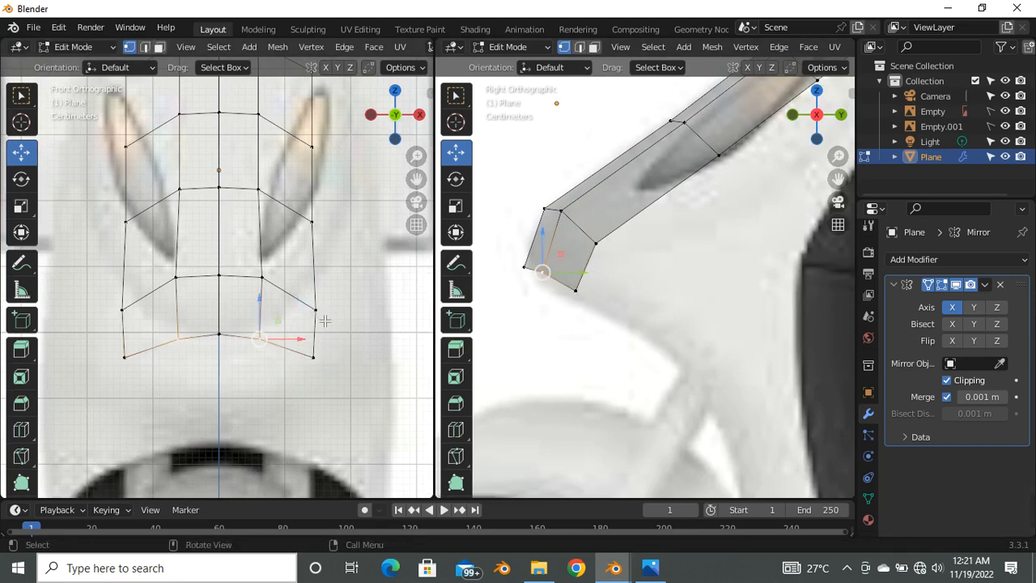
# Step: Move the two lowest outer side vertices inward and up in the front view to round the panel's lower corner
pyautogui.click(316, 309)
pyautogui.moveTo(315, 309); pyautogui.dragTo(309, 306)
pyautogui.click(312, 357)
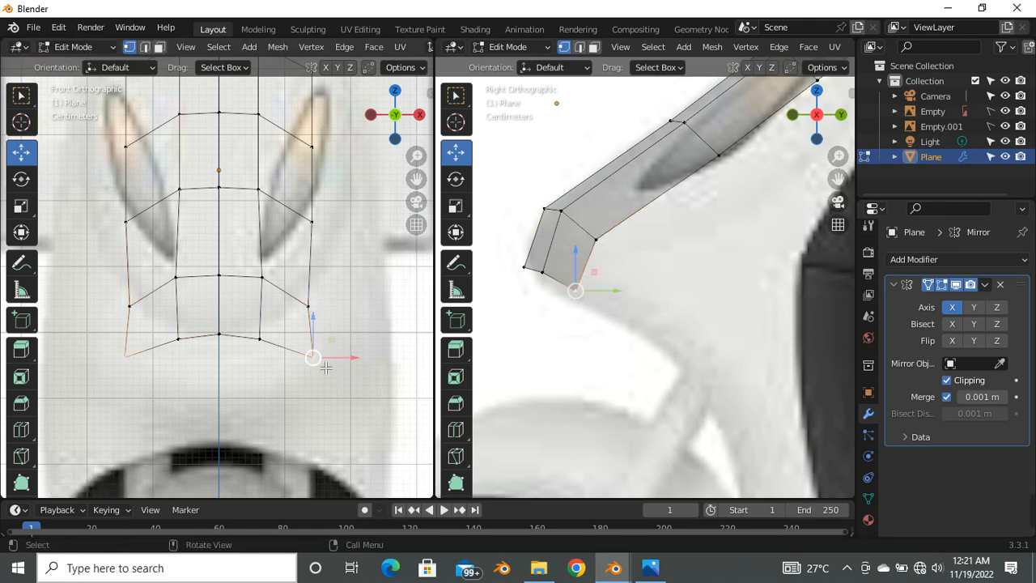
pyautogui.moveTo(326, 367); pyautogui.dragTo(306, 301)
pyautogui.click(319, 323)
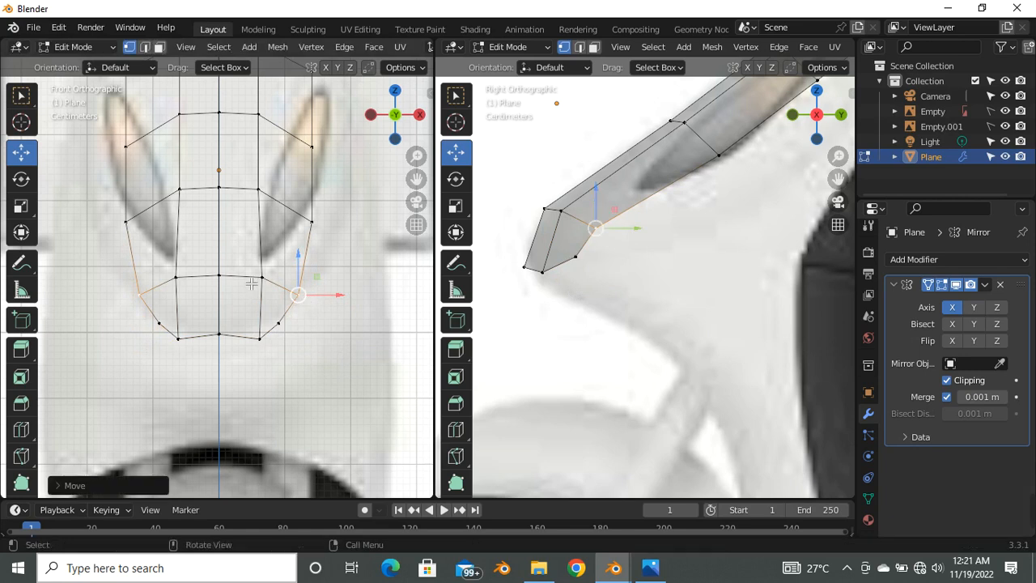
# Step: Raise the inner bottom-row vertex slightly in the front view to smooth the panel's rounded lower edge
pyautogui.click(247, 358)
pyautogui.moveTo(261, 331); pyautogui.dragTo(265, 322)
pyautogui.click(292, 370)
pyautogui.scroll(-4, 187, 351)
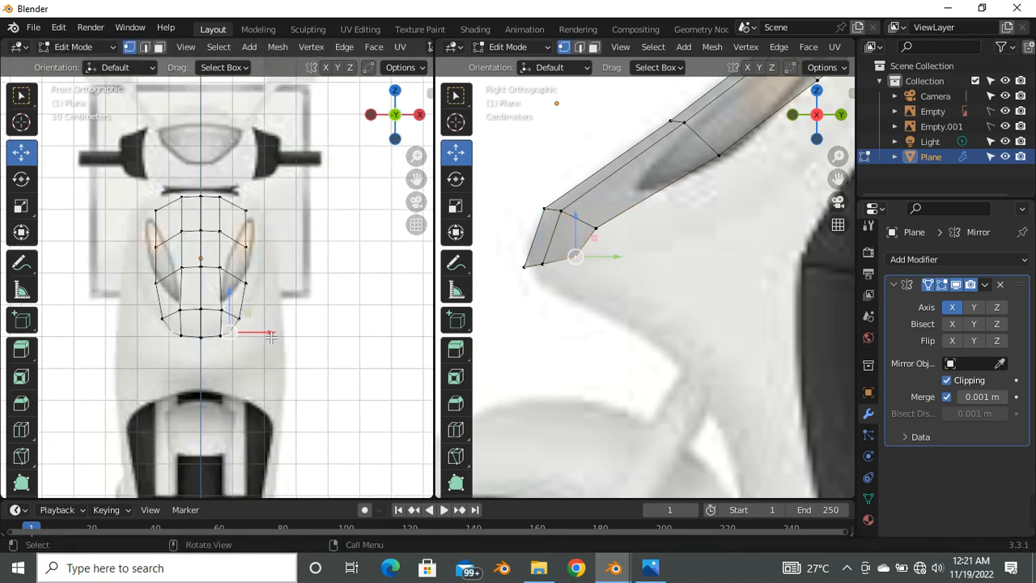
# Step: Move the panel's lowest outer side edge slightly down in the right view to follow the reference image
pyautogui.click(281, 365)
pyautogui.scroll(2, 172, 375)
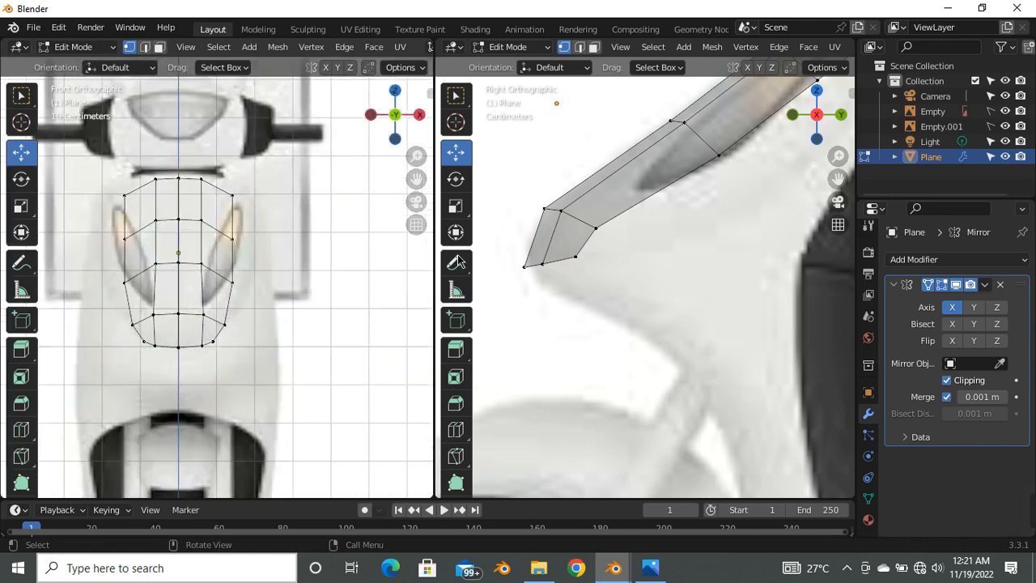
pyautogui.scroll(-3, 536, 314)
pyautogui.scroll(4, 686, 190)
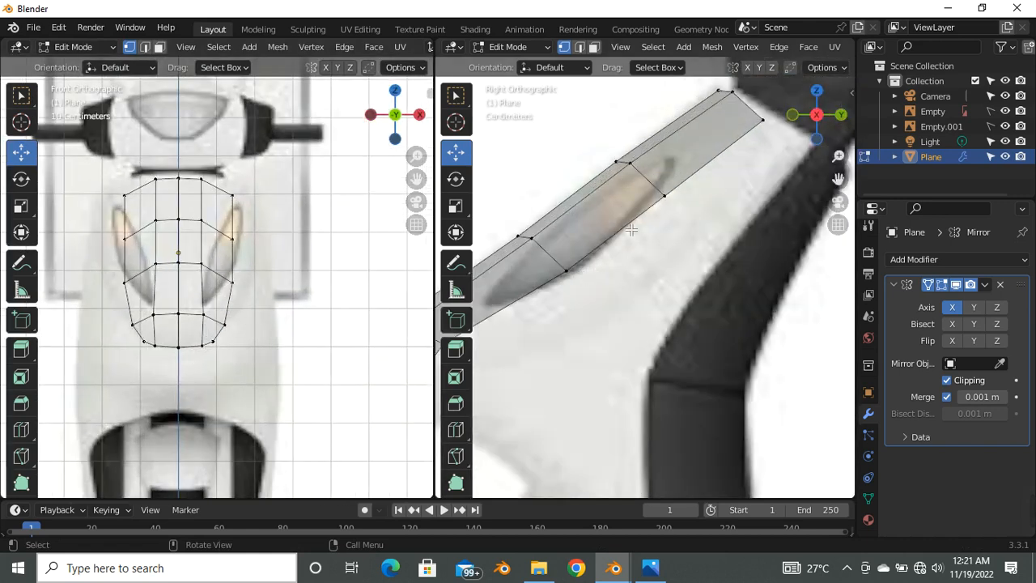
pyautogui.scroll(-4, 648, 228)
pyautogui.scroll(4, 565, 293)
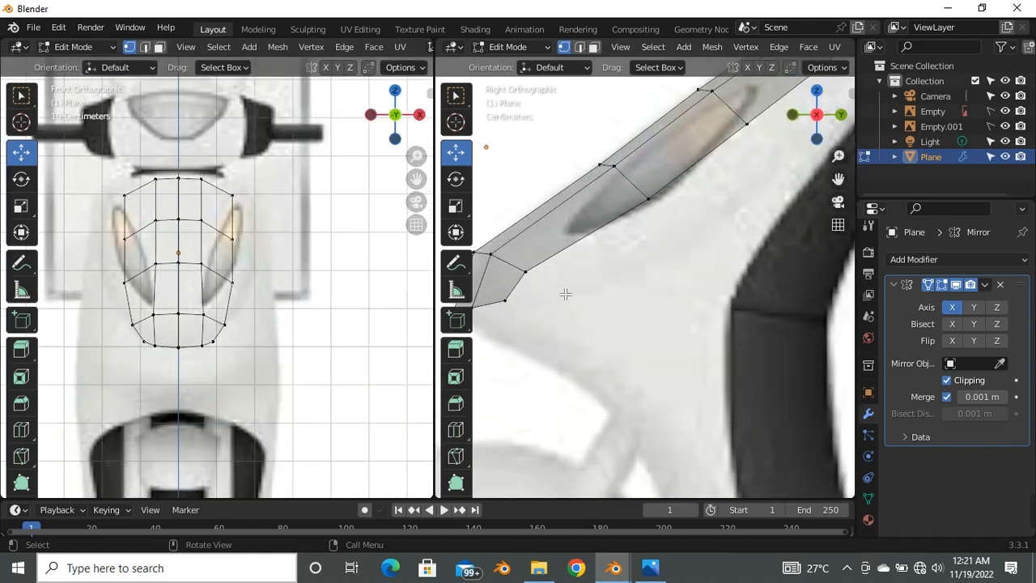
pyautogui.keyDown('alt'); pyautogui.click(515, 285); pyautogui.keyUp('alt')
pyautogui.press('g')
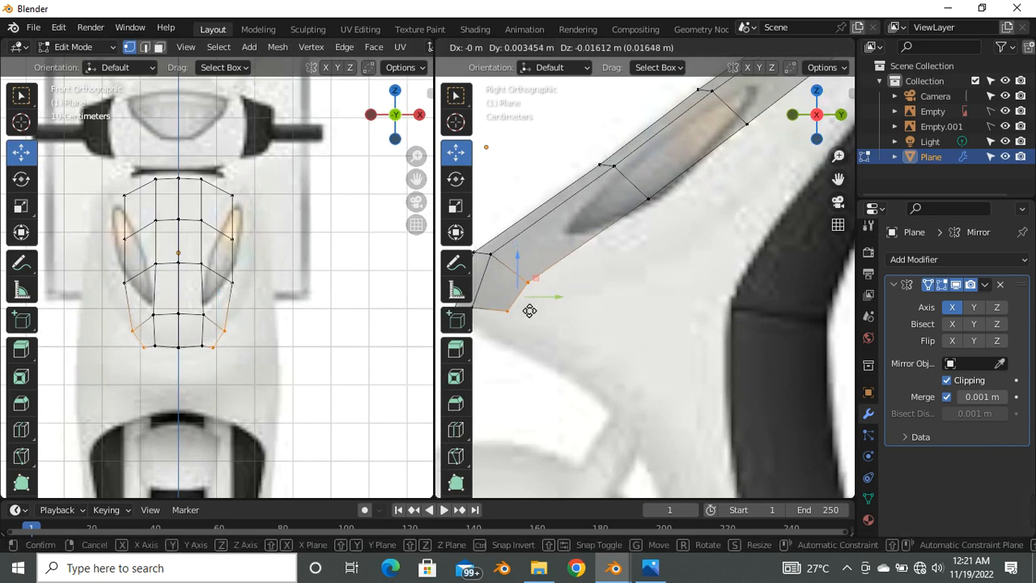
pyautogui.click(529, 310)
# Step: Shift the inner vertex at the panel's lower bend slightly in the right view to smooth the side profile
pyautogui.click(590, 285)
pyautogui.keyDown('alt'); pyautogui.click(510, 272); pyautogui.keyUp('alt')
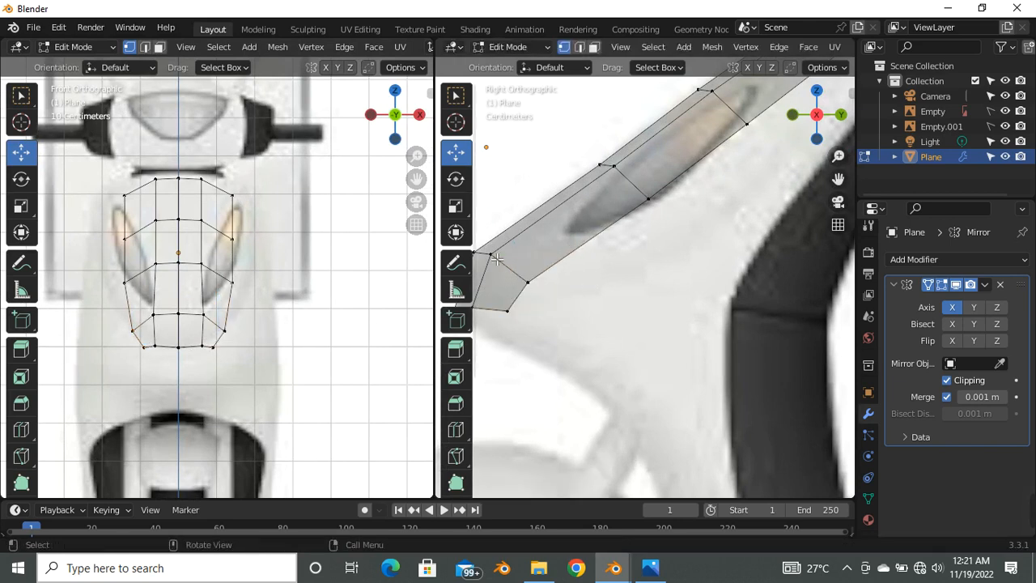
pyautogui.press('g')
pyautogui.click(578, 271)
pyautogui.scroll(-4, 578, 272)
pyautogui.scroll(3, 576, 283)
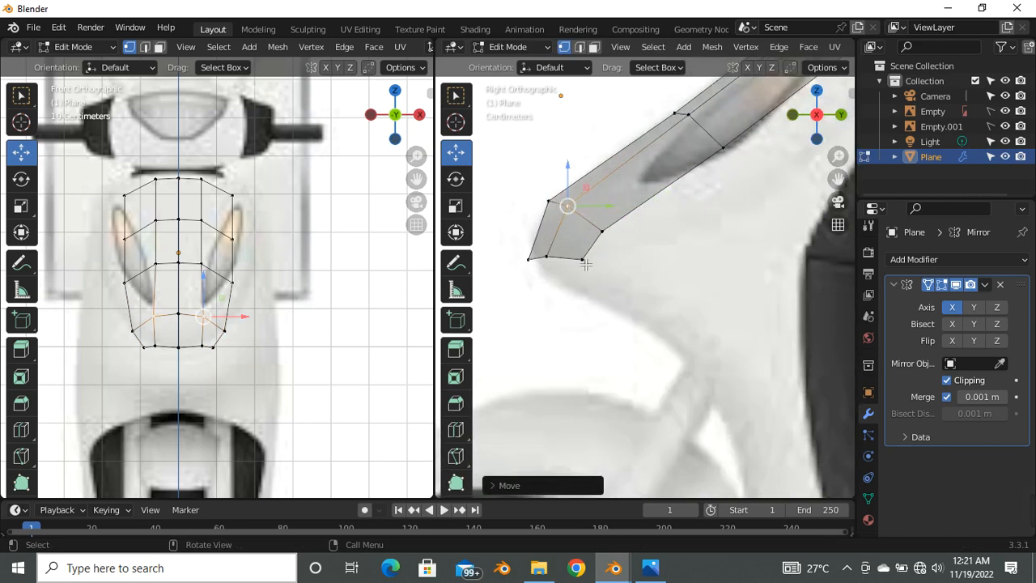
pyautogui.scroll(-2, 569, 311)
pyautogui.scroll(4, 693, 184)
pyautogui.scroll(-3, 634, 243)
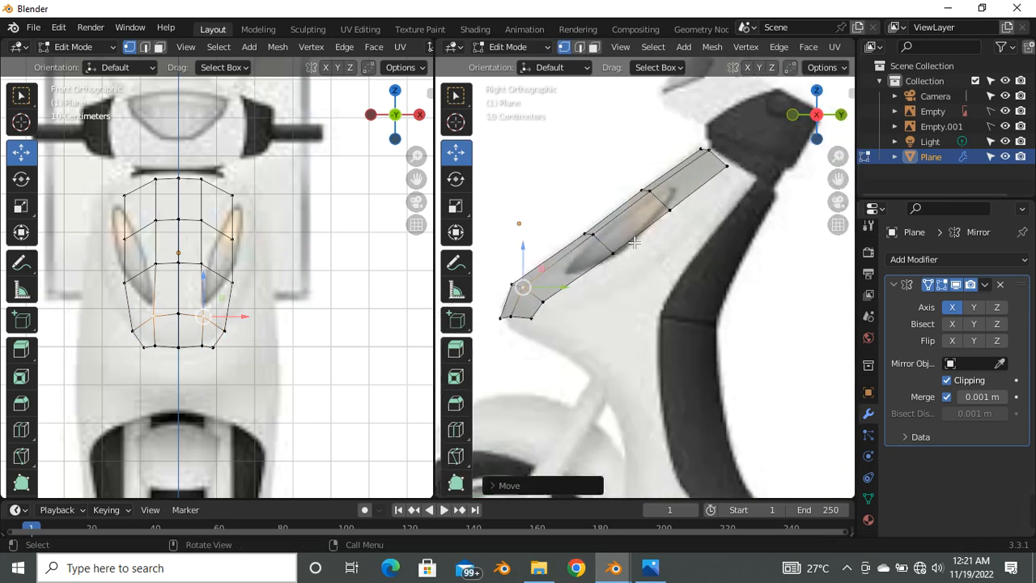
# Step: Select the panel's outer side edge loop and extrude it outward about 0.05 m in the front view
pyautogui.press('2')
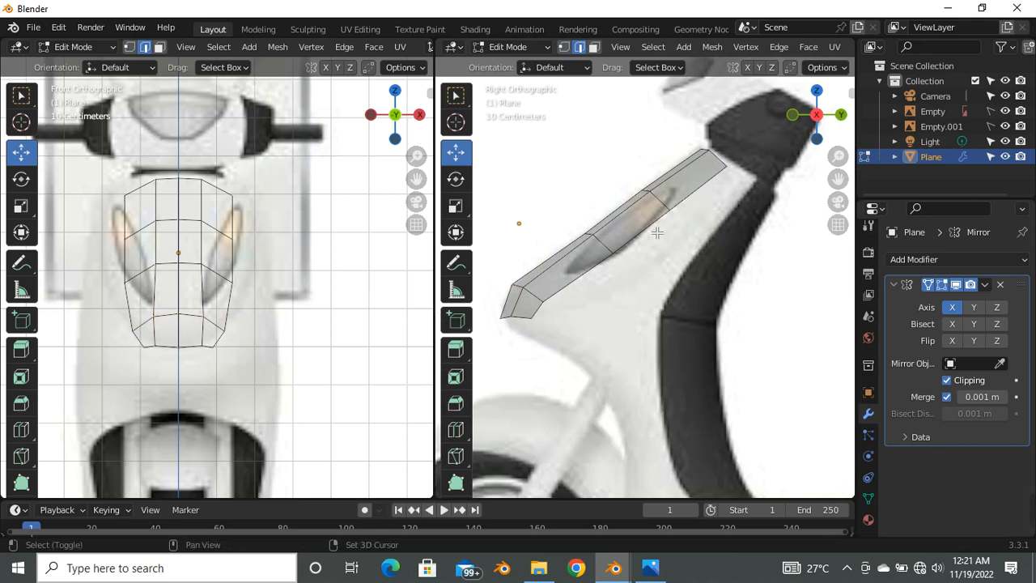
pyautogui.keyDown('shift'); pyautogui.click(657, 233); pyautogui.keyUp('shift')
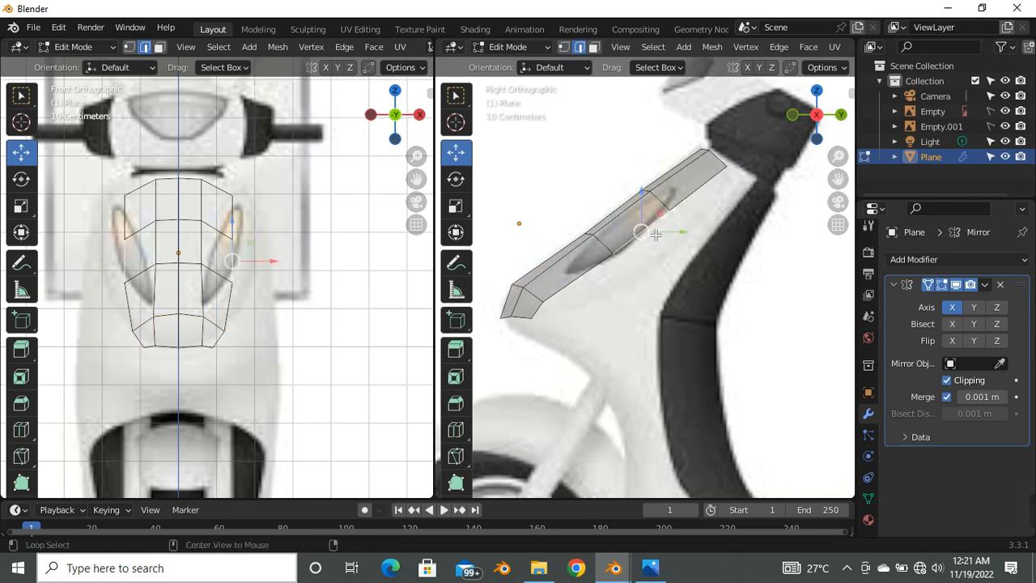
pyautogui.keyDown('alt'); pyautogui.click(655, 234); pyautogui.keyUp('alt')
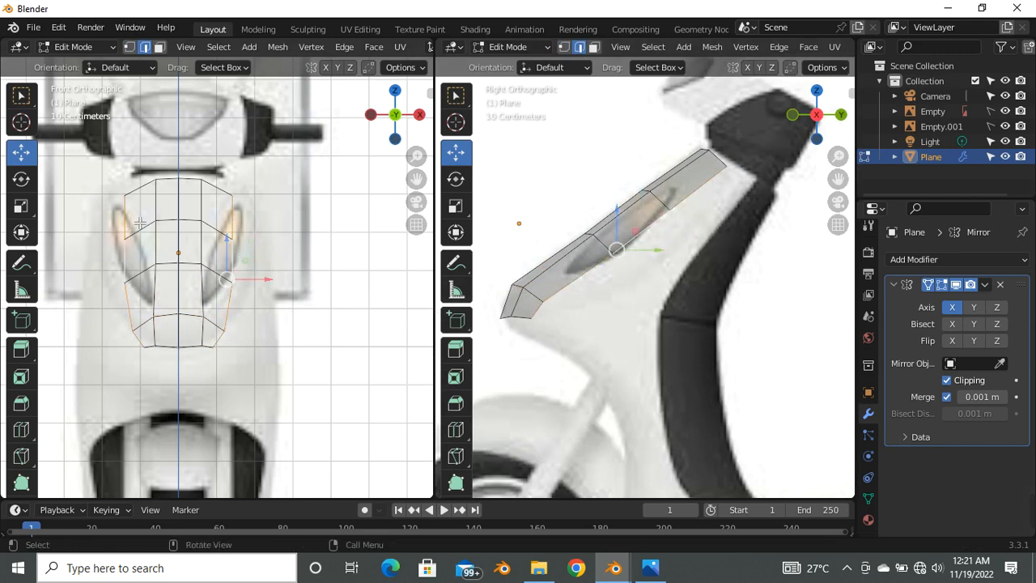
pyautogui.scroll(3, 224, 251)
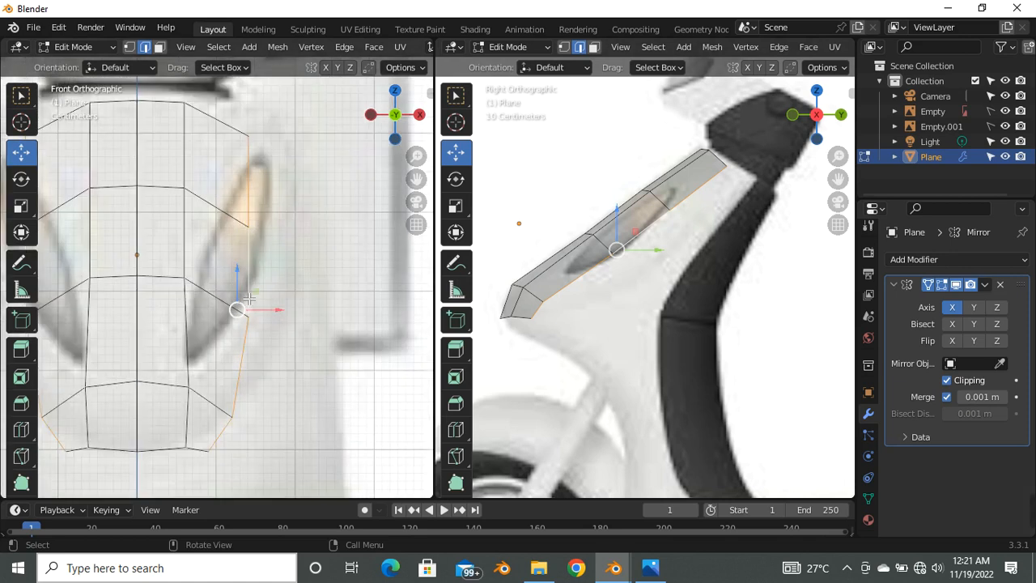
pyautogui.scroll(-2, 239, 304)
pyautogui.press('g')
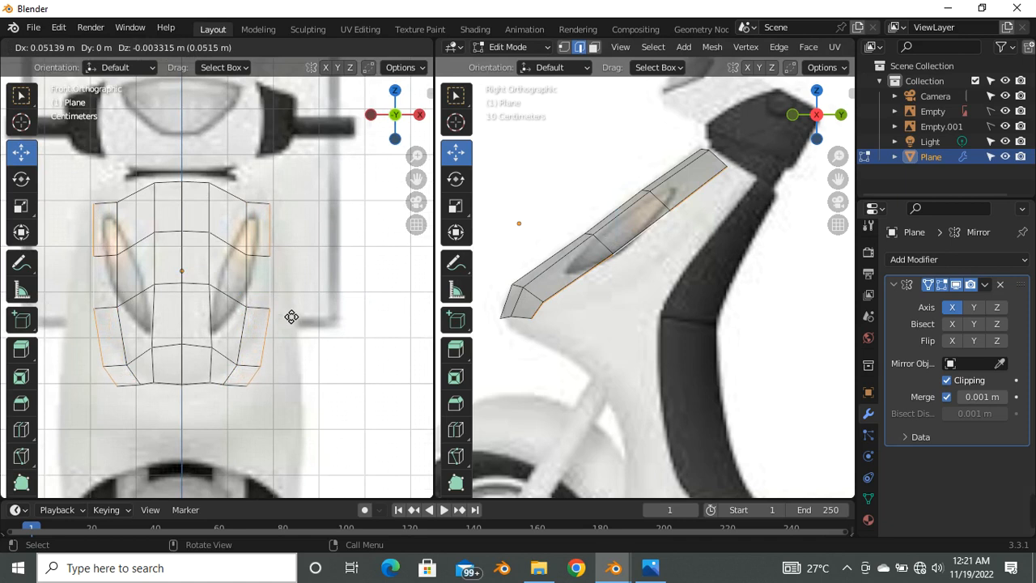
pyautogui.click(293, 317)
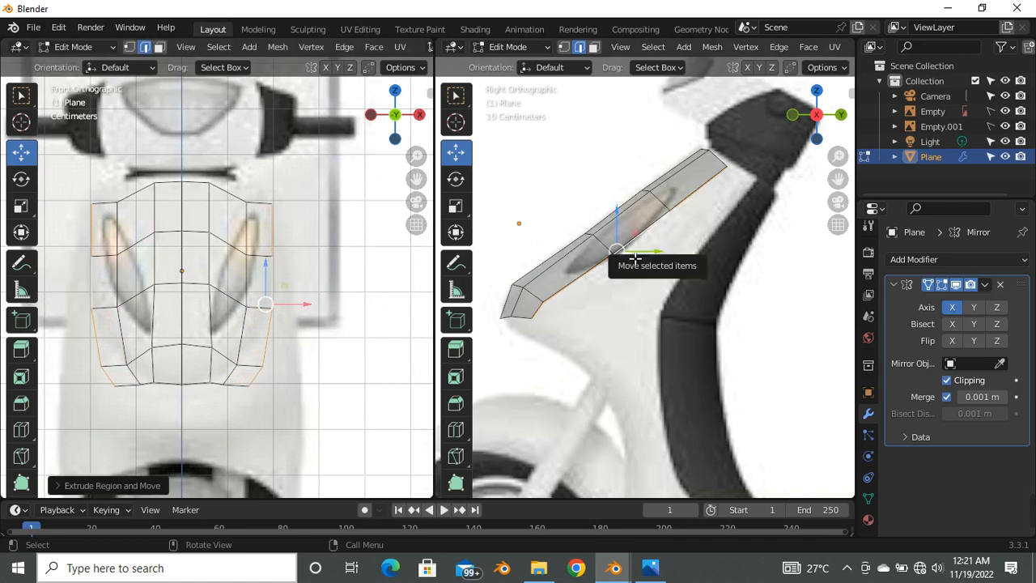
# Step: Move the extruded side edges back and down in the right view, and rotate them slightly to follow the scooter's body
pyautogui.moveTo(617, 249); pyautogui.dragTo(650, 277)
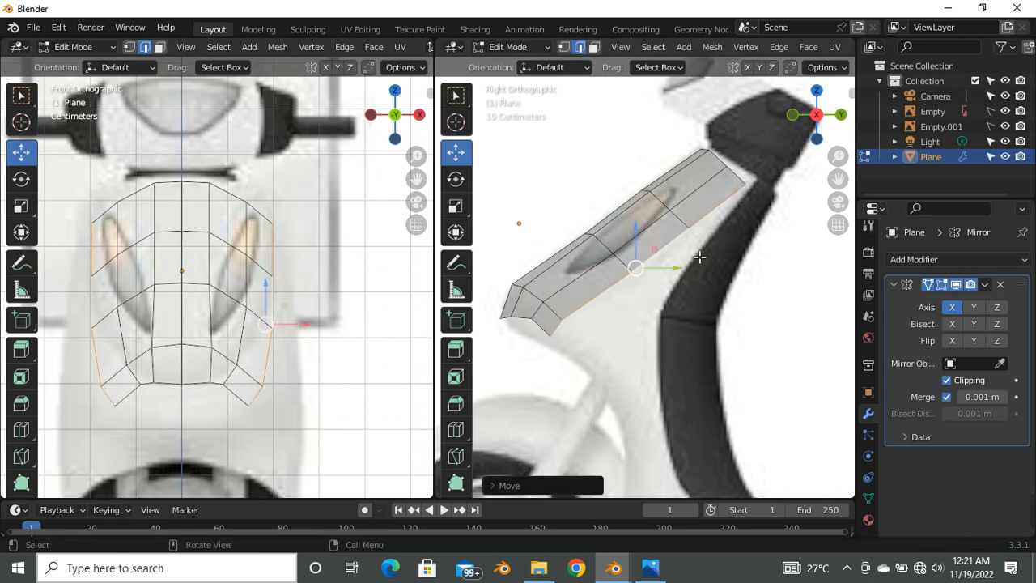
pyautogui.press('r')
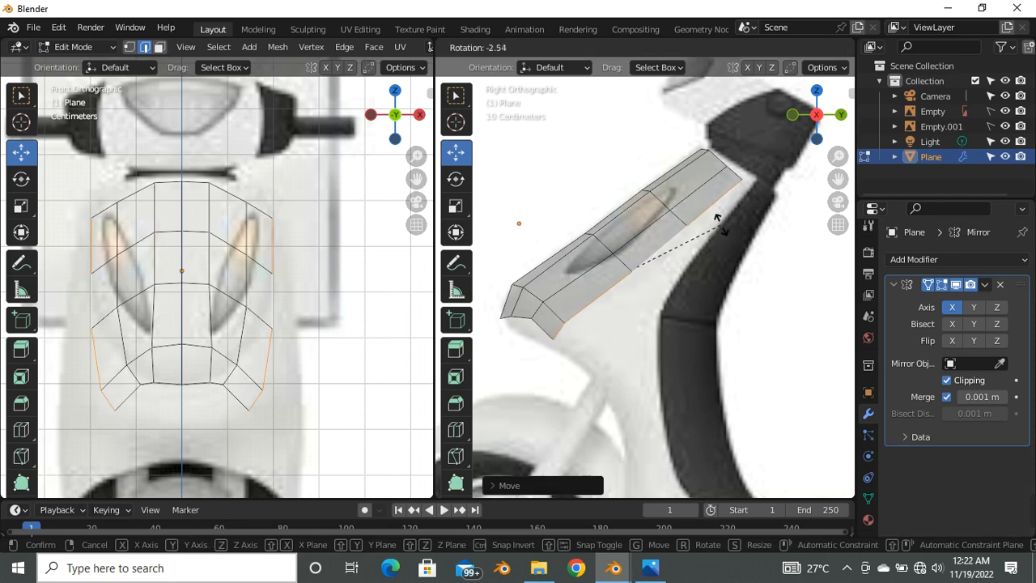
pyautogui.click(719, 224)
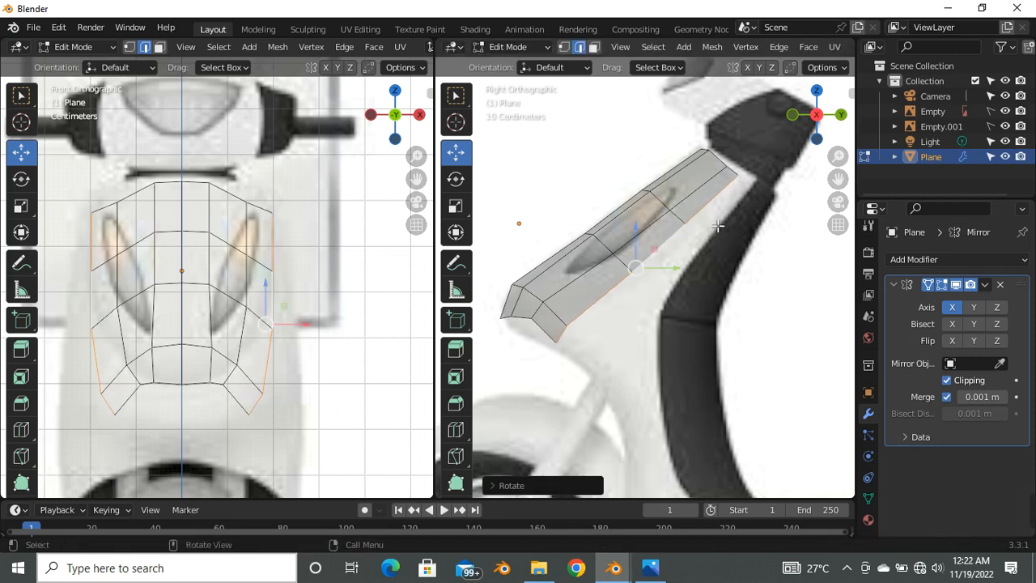
pyautogui.moveTo(676, 274)
pyautogui.mouseDown()
pyautogui.moveTo(687, 280)
pyautogui.moveTo(659, 289)
pyautogui.moveTo(676, 279)
pyautogui.mouseUp()
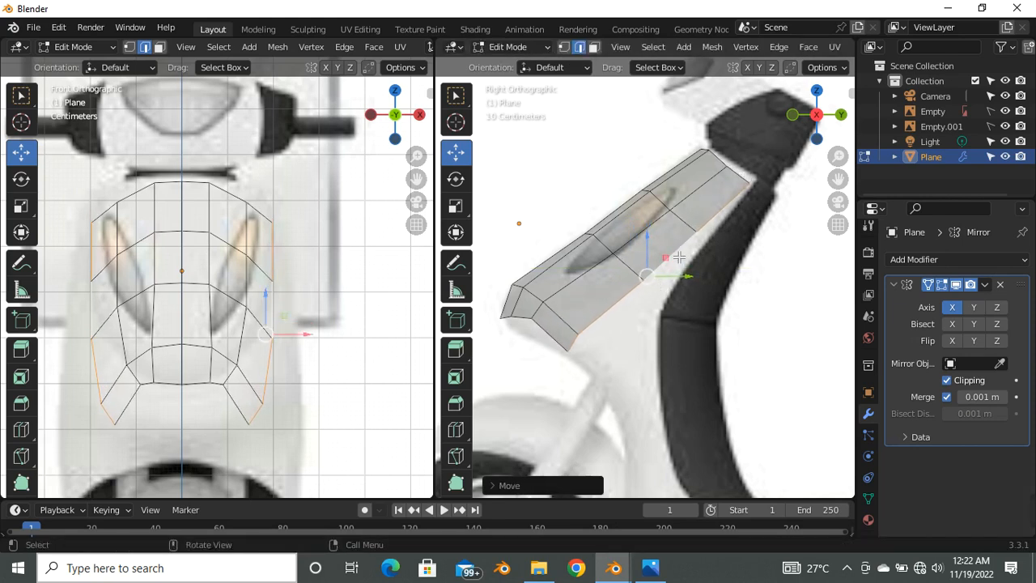
# Step: Move the two upper outer vertices in the right view to fit the panel's top edge against the black handlebar section
pyautogui.scroll(4, 760, 173)
pyautogui.click(720, 148)
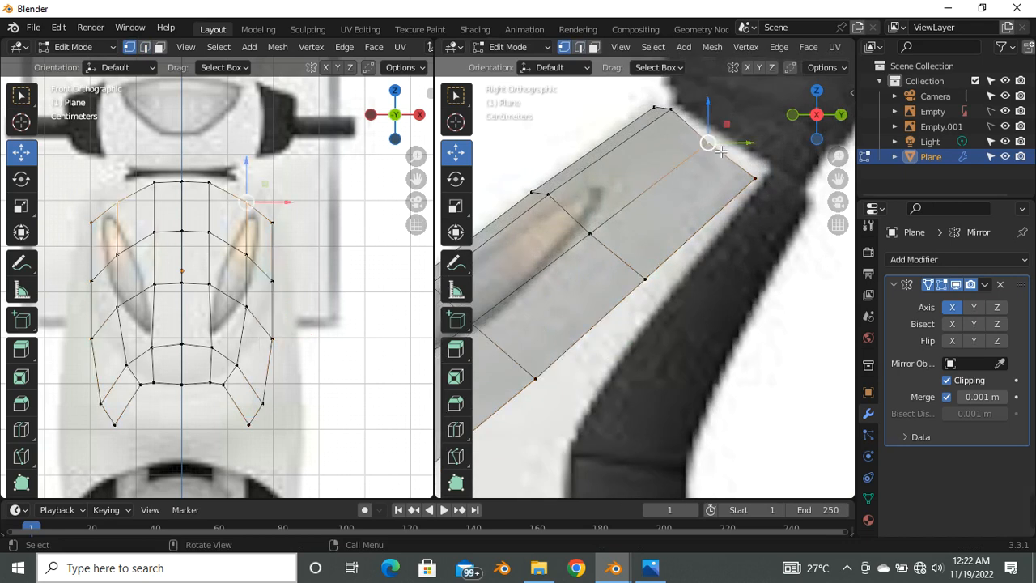
pyautogui.press('g')
pyautogui.click(728, 146)
pyautogui.click(760, 194)
pyautogui.press('g')
pyautogui.moveTo(770, 186); pyautogui.dragTo(783, 177)
pyautogui.scroll(-5, 702, 179)
pyautogui.scroll(3, 672, 254)
# Step: Move the second and third outer side vertices back and down in the right view onto the black trim's front edge
pyautogui.click(680, 198)
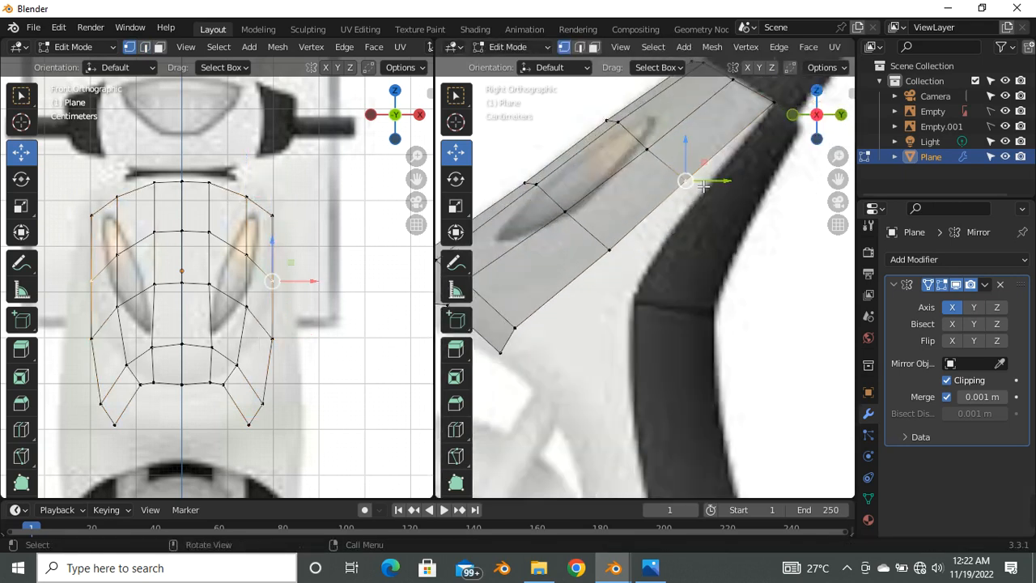
pyautogui.press('g')
pyautogui.click(707, 194)
pyautogui.press('g')
pyautogui.click(709, 203)
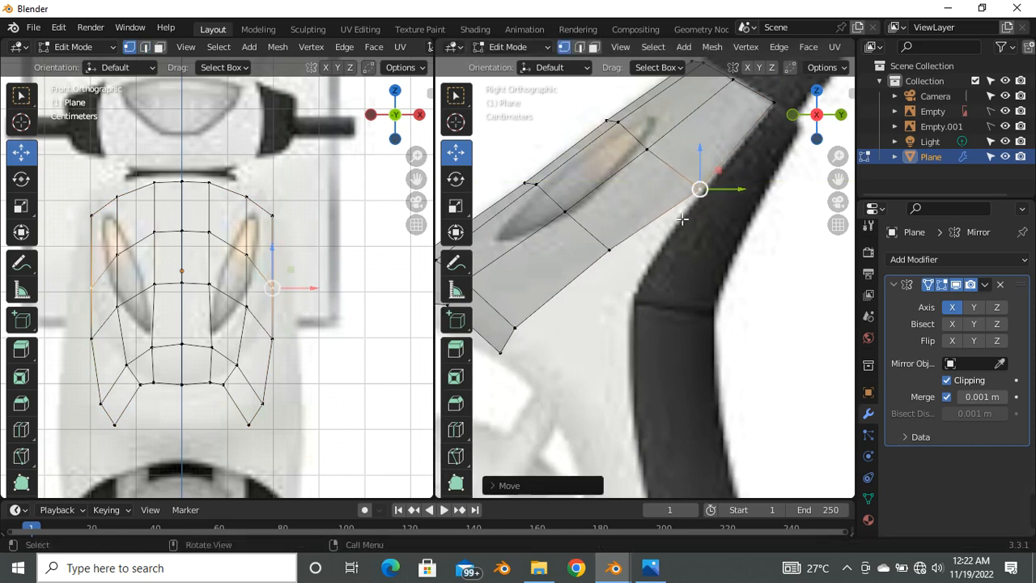
pyautogui.scroll(-2, 628, 243)
pyautogui.press('g')
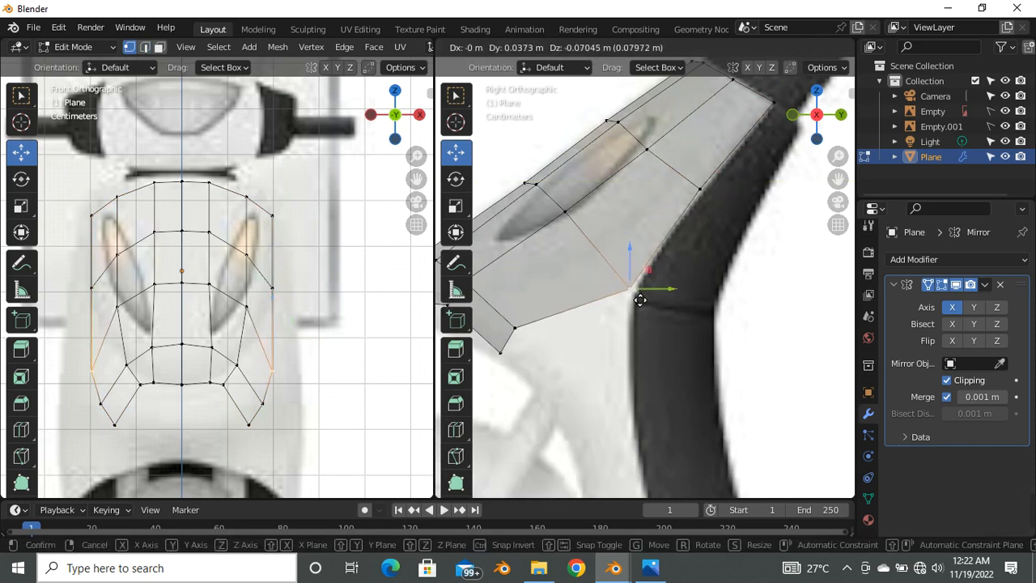
pyautogui.click(631, 290)
# Step: Pull the two lowest outer side vertices back and down in the right view toward the black trim
pyautogui.scroll(-3, 631, 291)
pyautogui.scroll(2, 595, 254)
pyautogui.scroll(2, 553, 246)
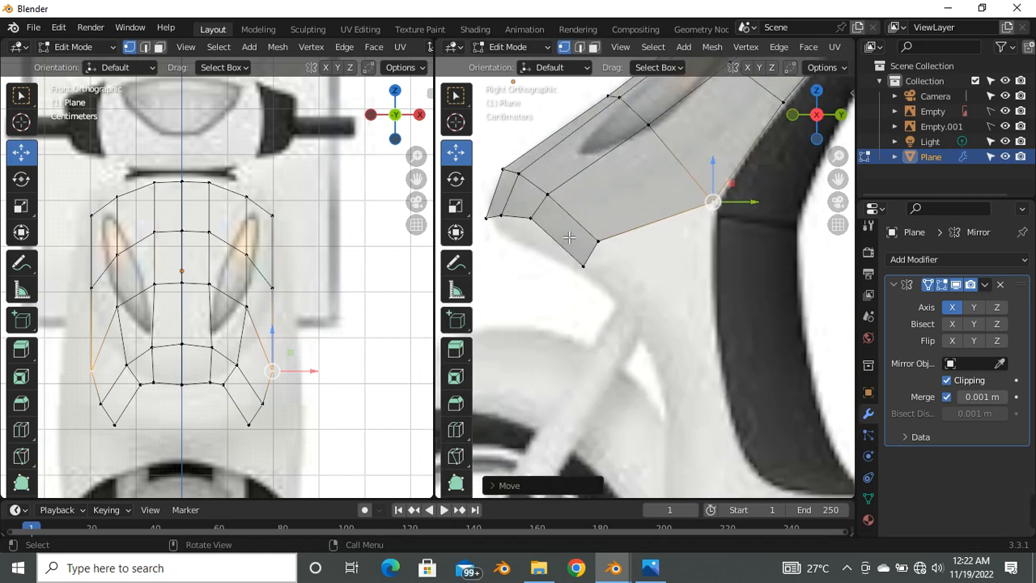
pyautogui.press('g')
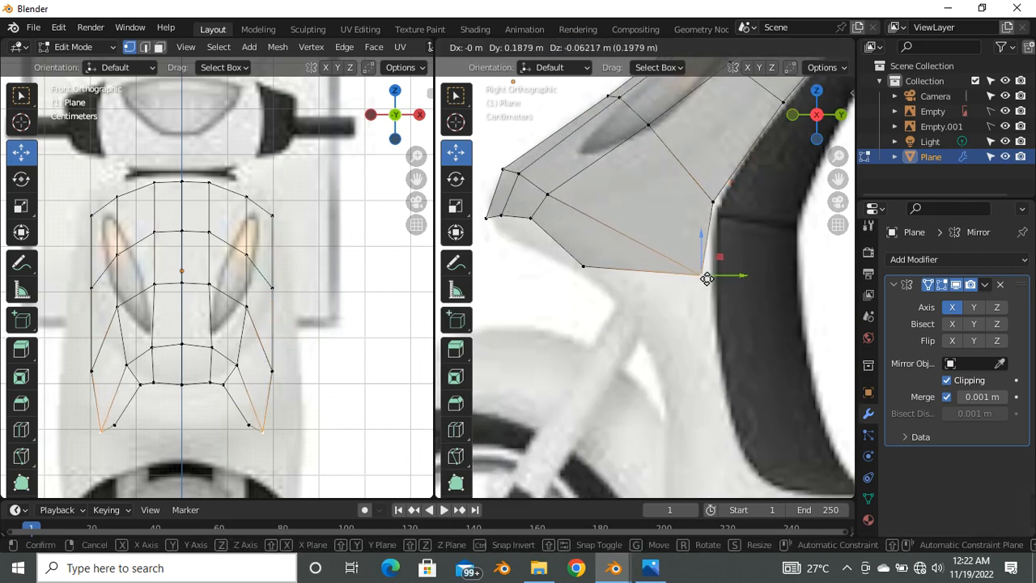
pyautogui.click(724, 288)
pyautogui.click(585, 268)
pyautogui.press('g')
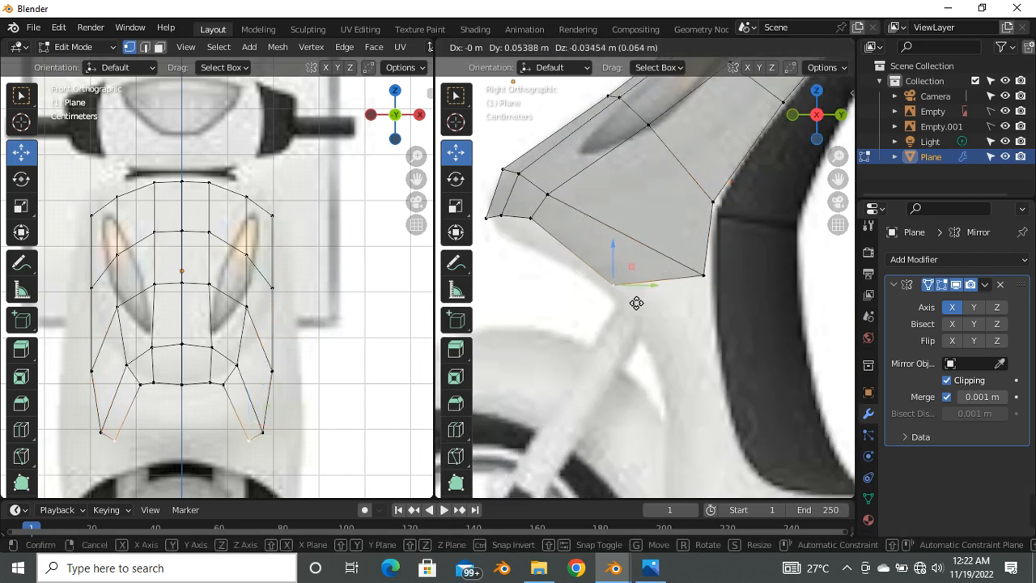
pyautogui.click(701, 328)
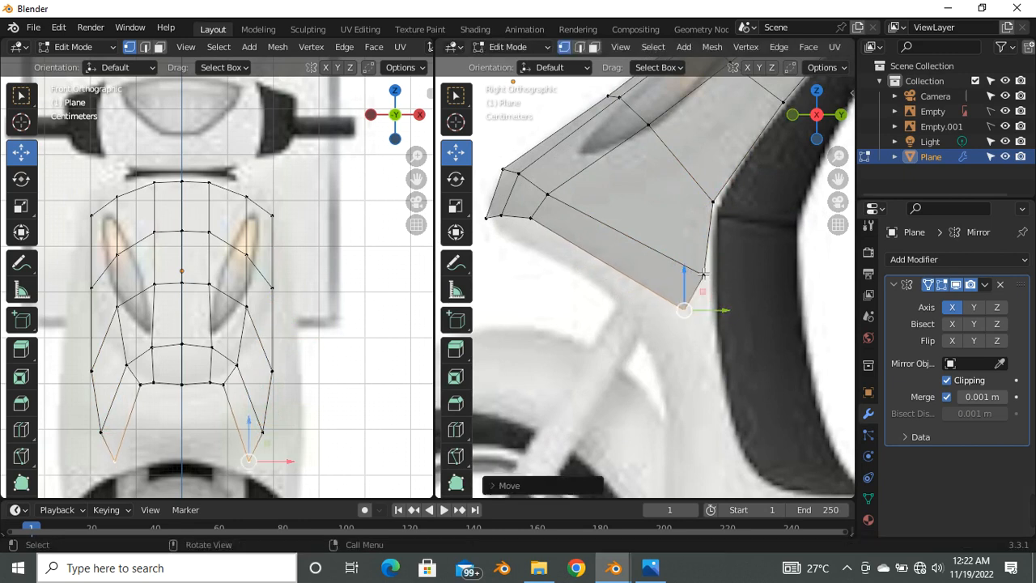
# Step: Raise the two lowest rear vertices in the right view to refine the side panel's lower corner
pyautogui.click(702, 276)
pyautogui.press('g')
pyautogui.click(712, 249)
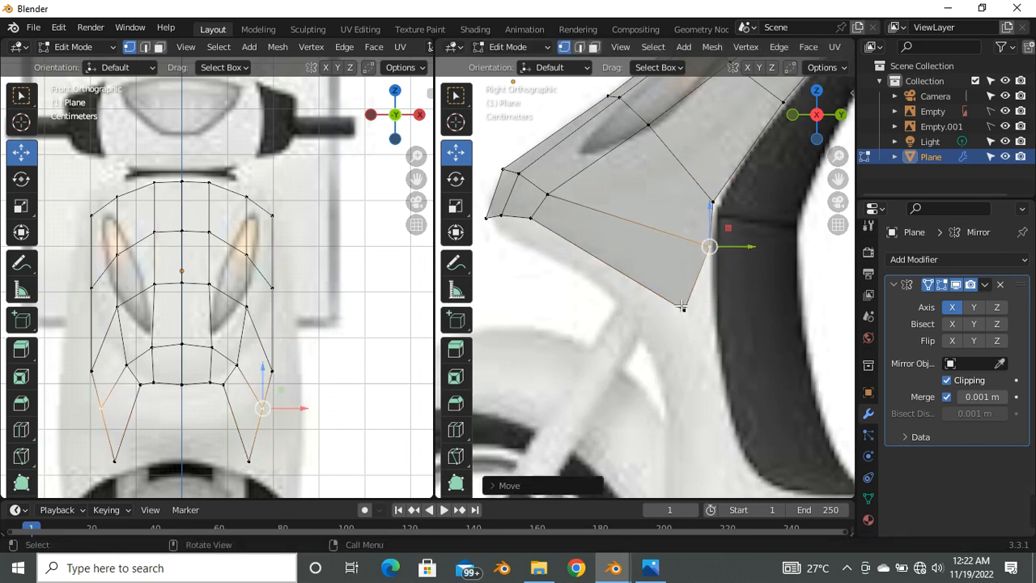
pyautogui.click(684, 309)
pyautogui.press('g')
pyautogui.click(692, 293)
# Step: Examine the panel's shape against both reference images, switching the front view's see-through display off and on
pyautogui.scroll(-5, 615, 267)
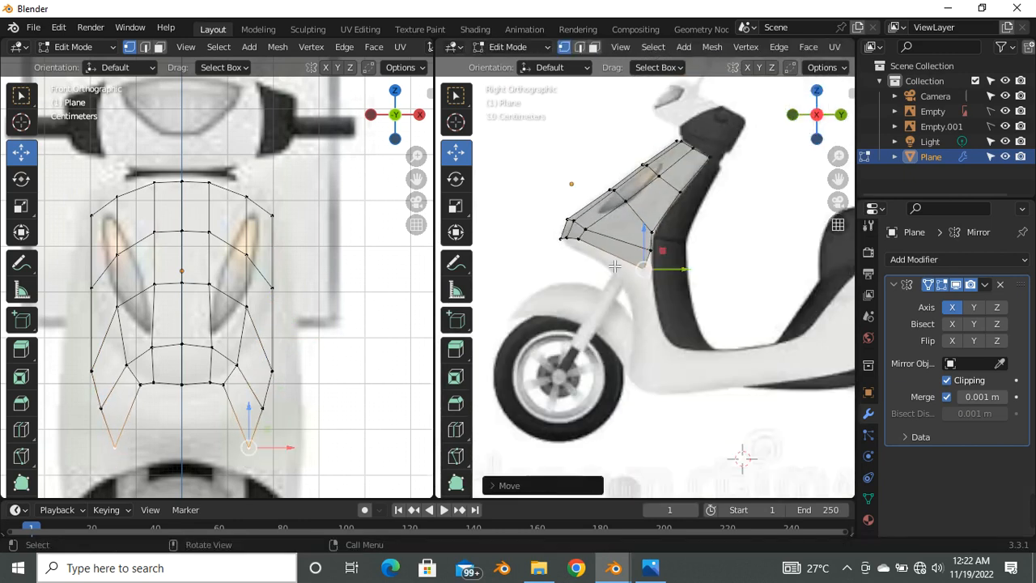
pyautogui.scroll(-3, 613, 267)
pyautogui.scroll(5, 611, 268)
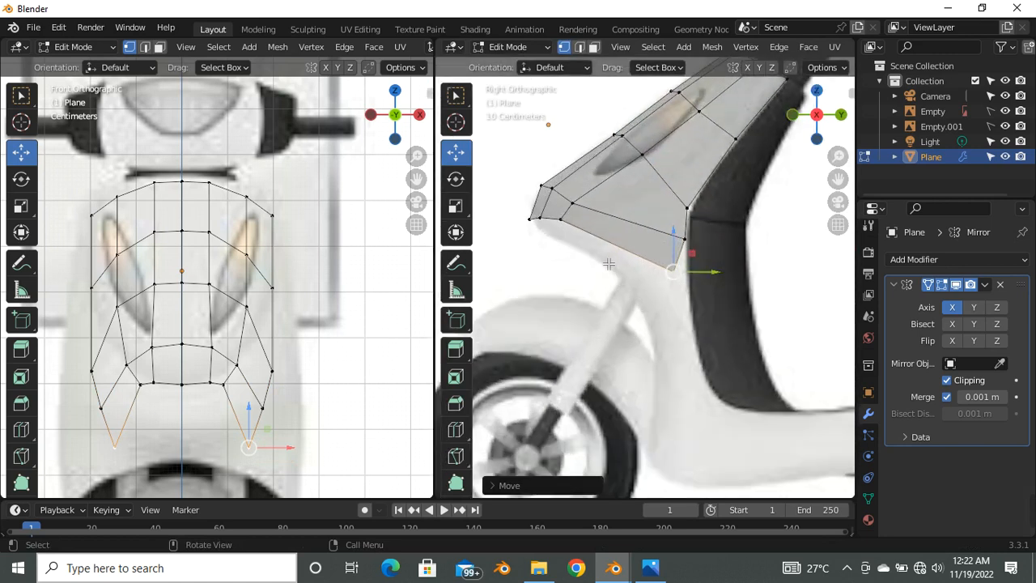
pyautogui.scroll(-1, 608, 269)
pyautogui.scroll(-3, 252, 371)
pyautogui.scroll(5, 252, 370)
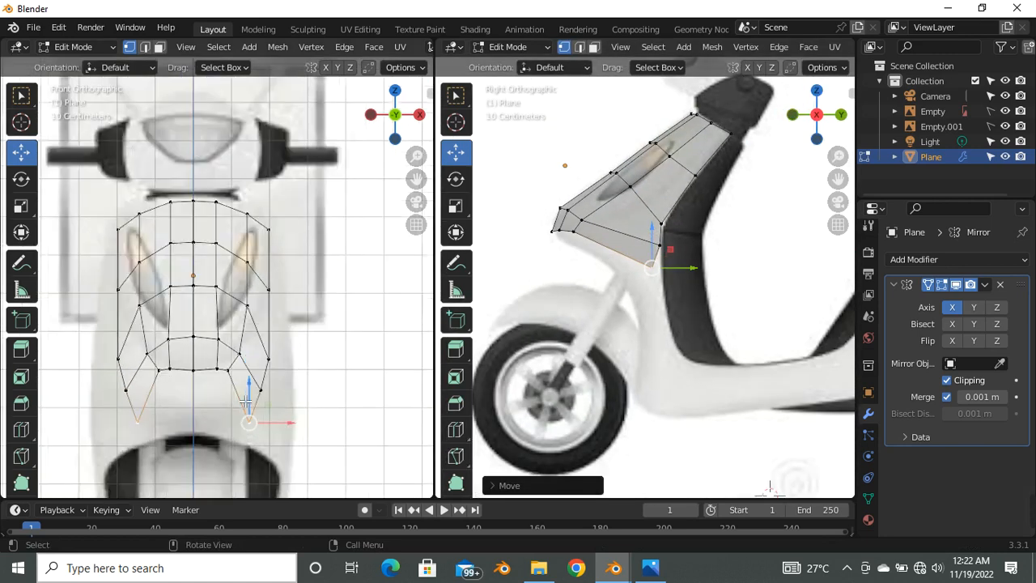
pyautogui.hotkey('alt', 'z')
pyautogui.scroll(-5, 251, 369)
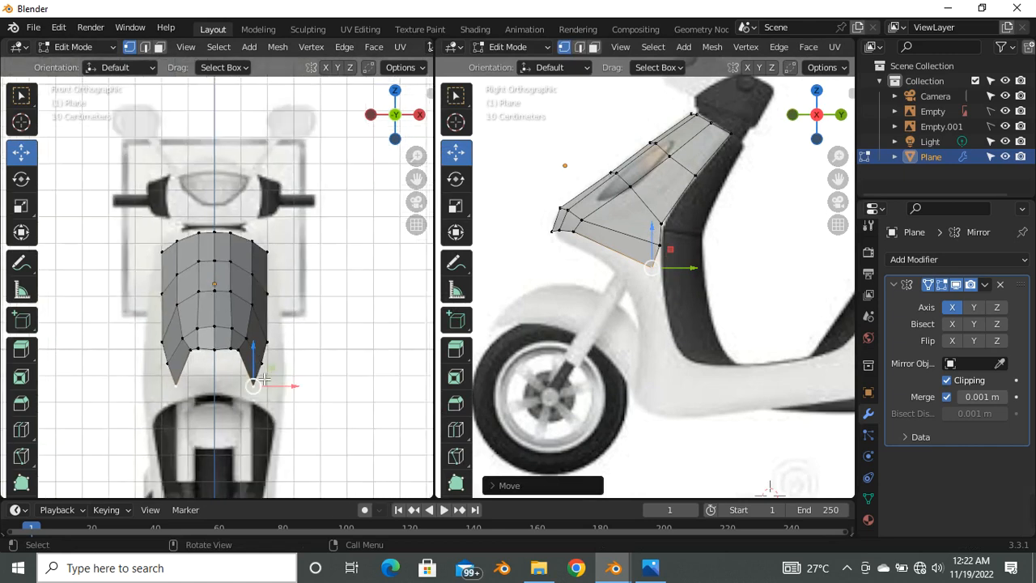
pyautogui.hotkey('alt', 'z')
pyautogui.scroll(5, 246, 394)
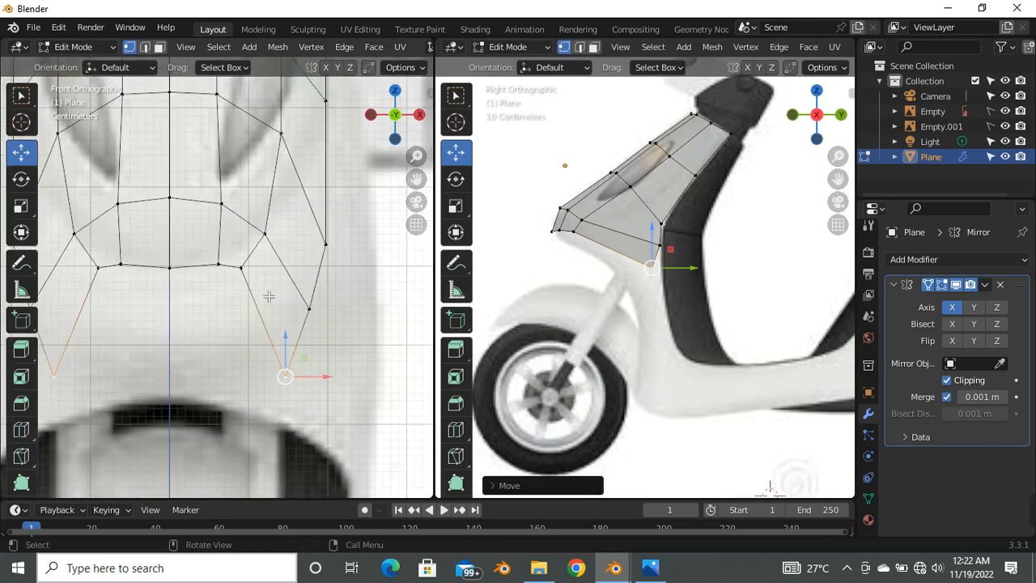
pyautogui.scroll(3, 571, 240)
pyautogui.scroll(-1, 289, 265)
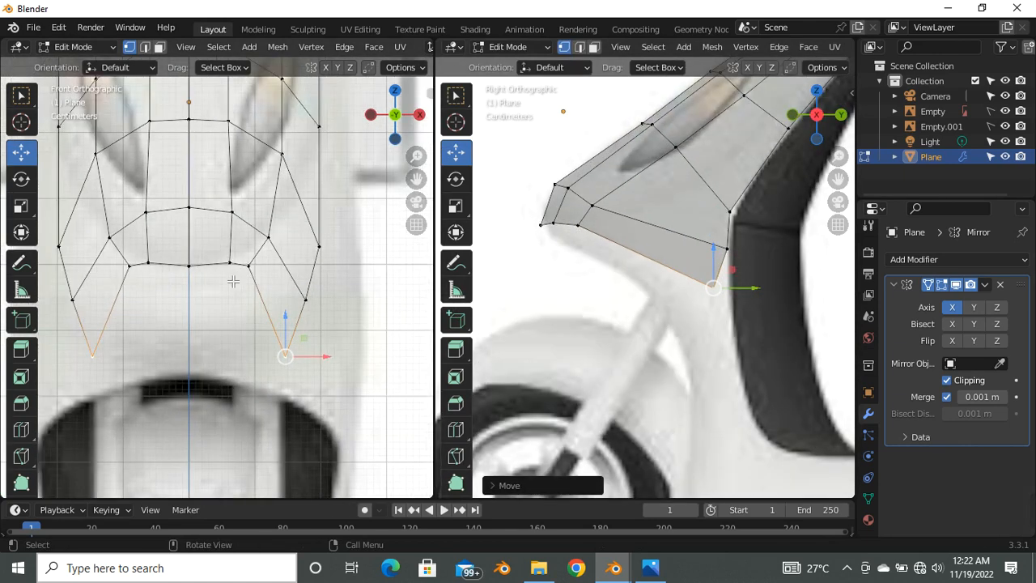
pyautogui.scroll(-3, 254, 307)
pyautogui.scroll(3, 219, 331)
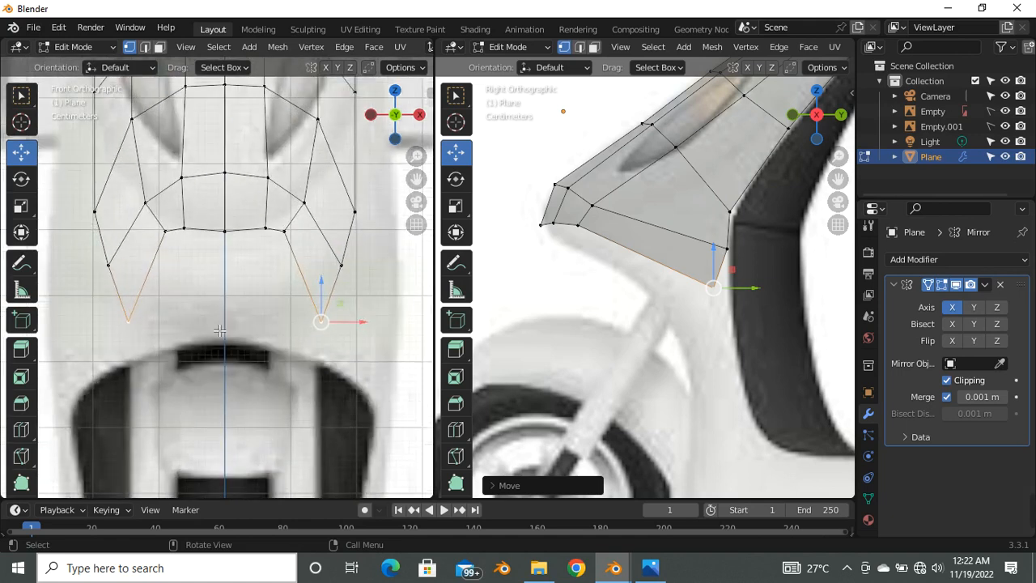
# Step: Extrude the side panel's inner lower edge inward in the front view until it meets the mirror centre line
pyautogui.click(208, 243)
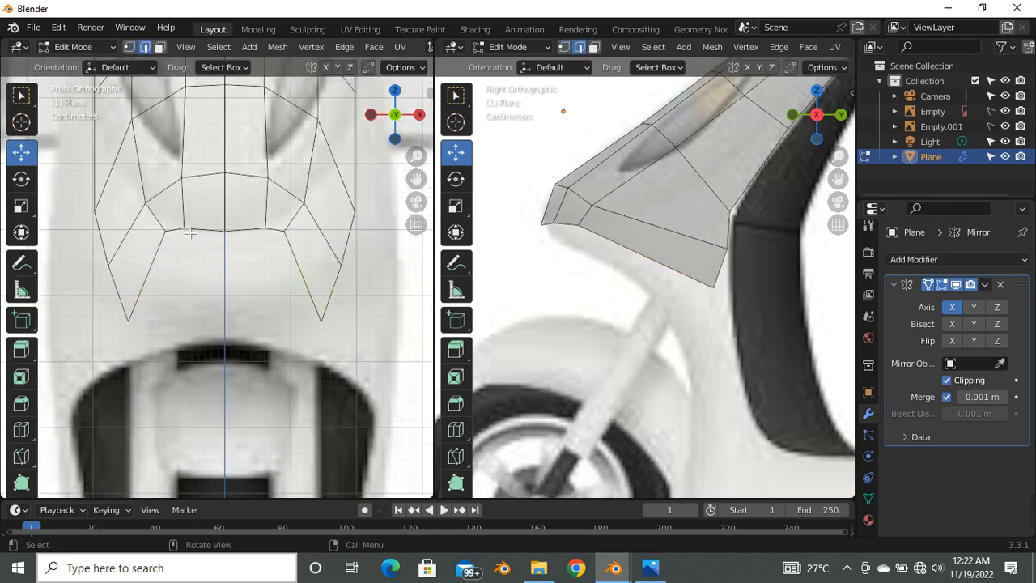
pyautogui.click(165, 252)
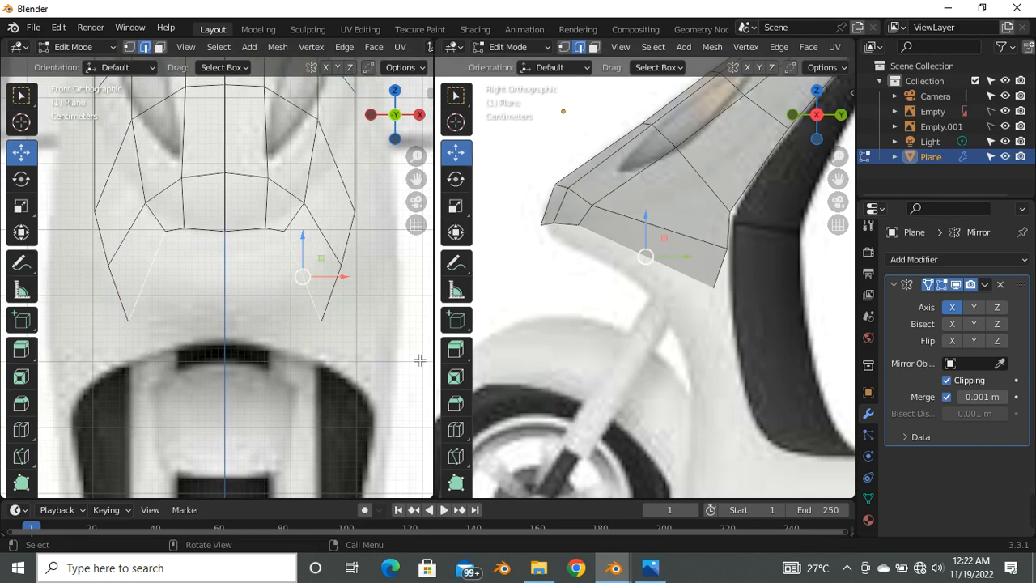
pyautogui.scroll(2, 320, 290)
pyautogui.hotkey('alt', 'z')
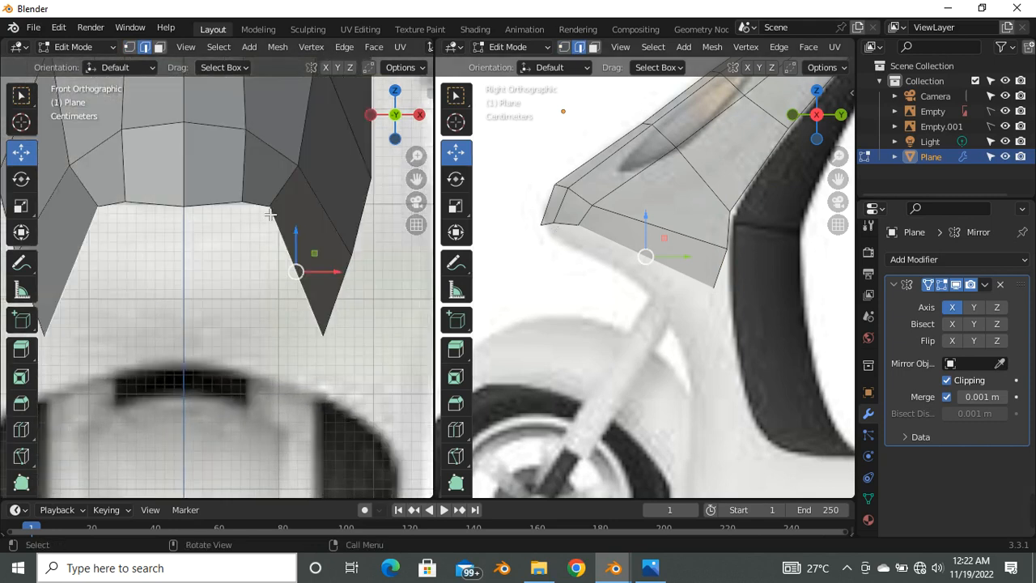
pyautogui.scroll(-1, 278, 257)
pyautogui.press('e')
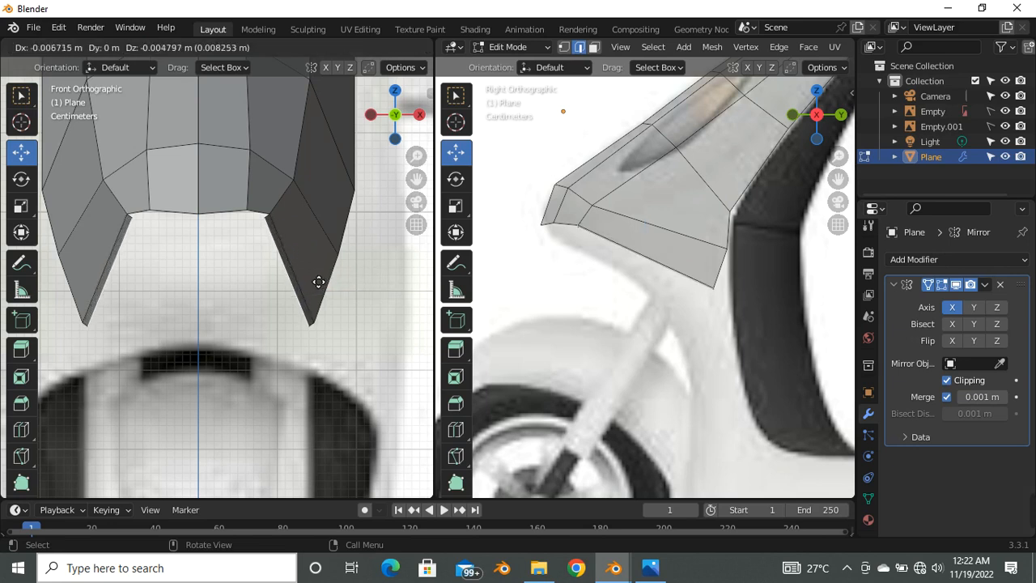
pyautogui.rightClick(308, 286)
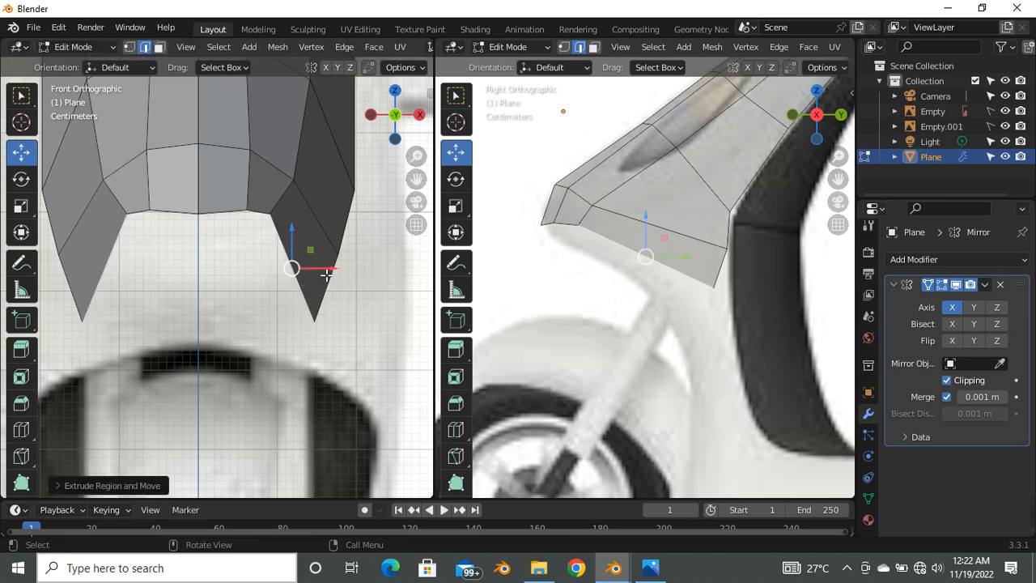
pyautogui.moveTo(328, 274); pyautogui.dragTo(177, 317)
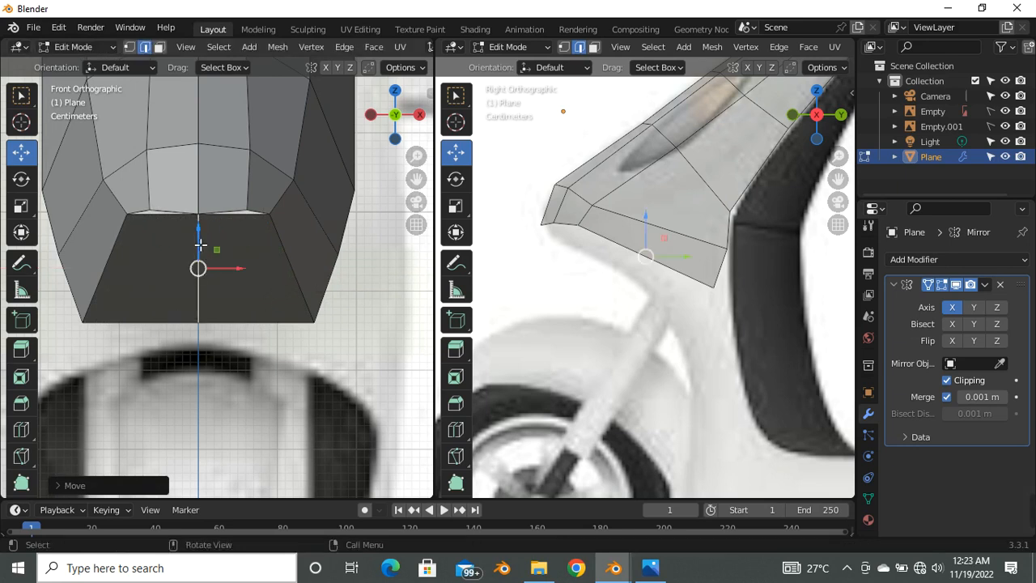
# Step: Lower the extruded centre edge in the front view, and pull it further down and forward in the right view
pyautogui.moveTo(207, 247); pyautogui.dragTo(203, 261)
pyautogui.scroll(2, 640, 267)
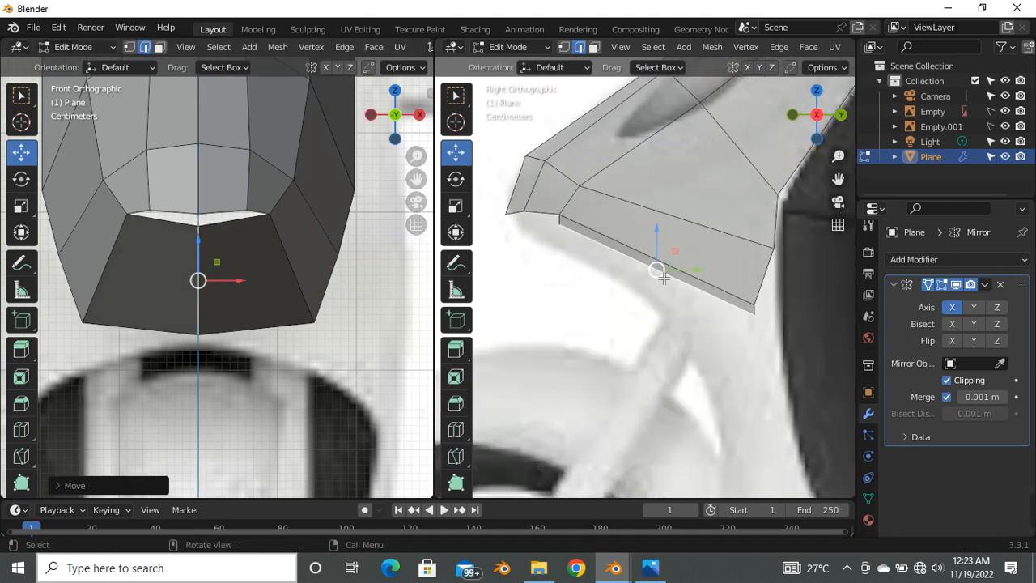
pyautogui.moveTo(660, 285); pyautogui.dragTo(651, 307)
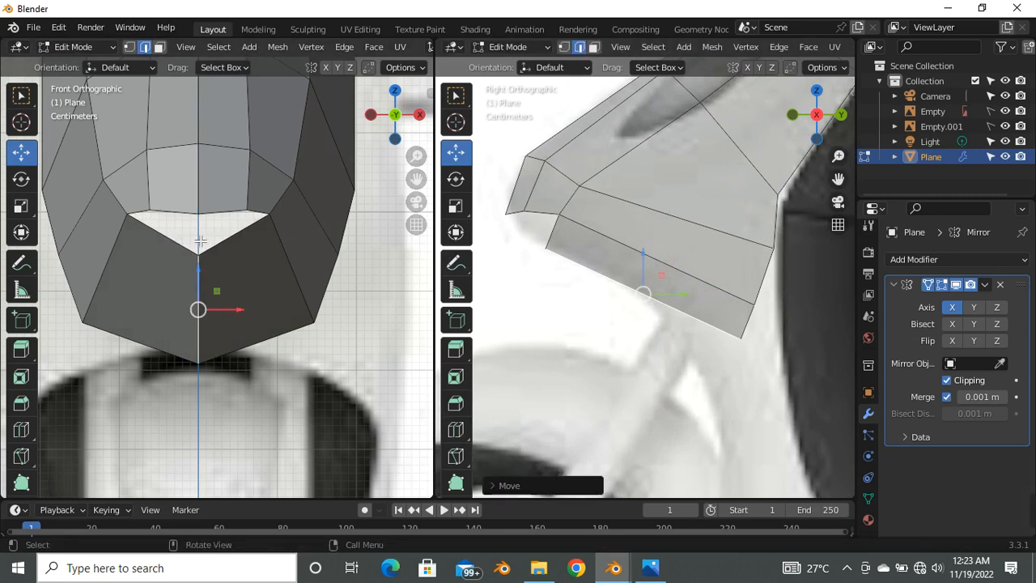
# Step: Add a lengthwise loop cut through the new lower face, lowering it in the right view and moving it outward in the front view
pyautogui.hotkey('ctrl', 'r')
pyautogui.click(241, 252)
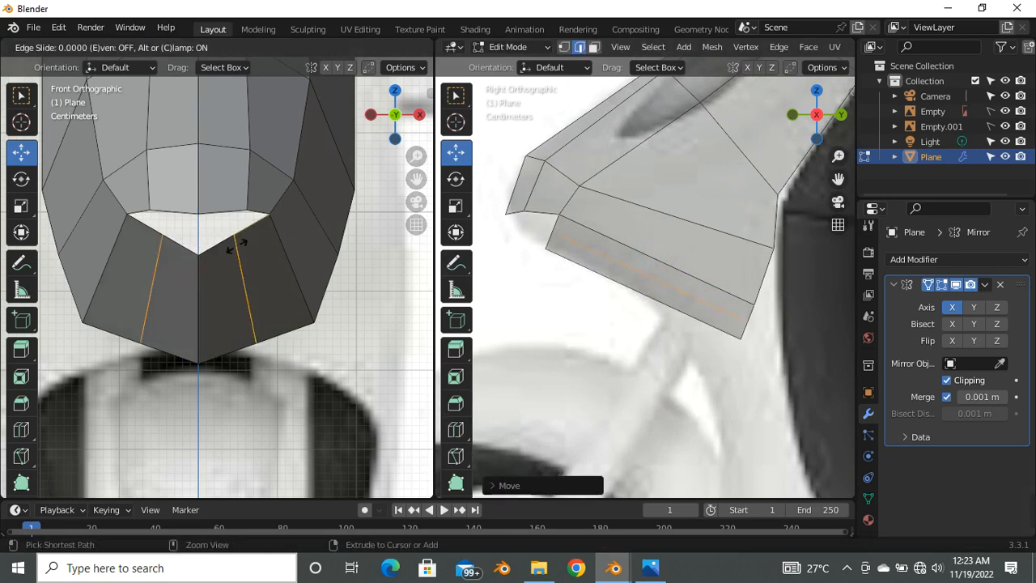
pyautogui.click(242, 252)
pyautogui.press('g')
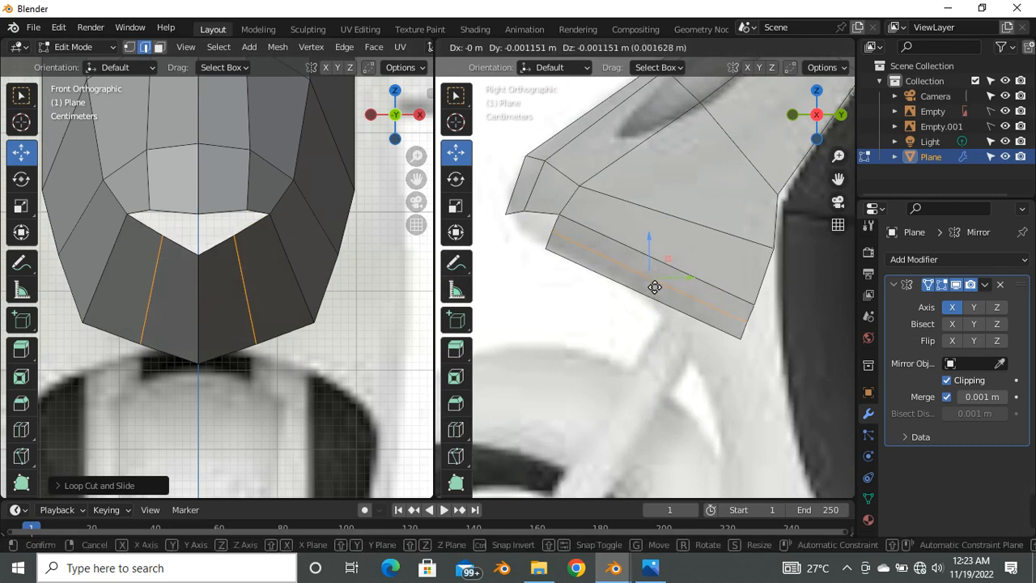
pyautogui.click(641, 284)
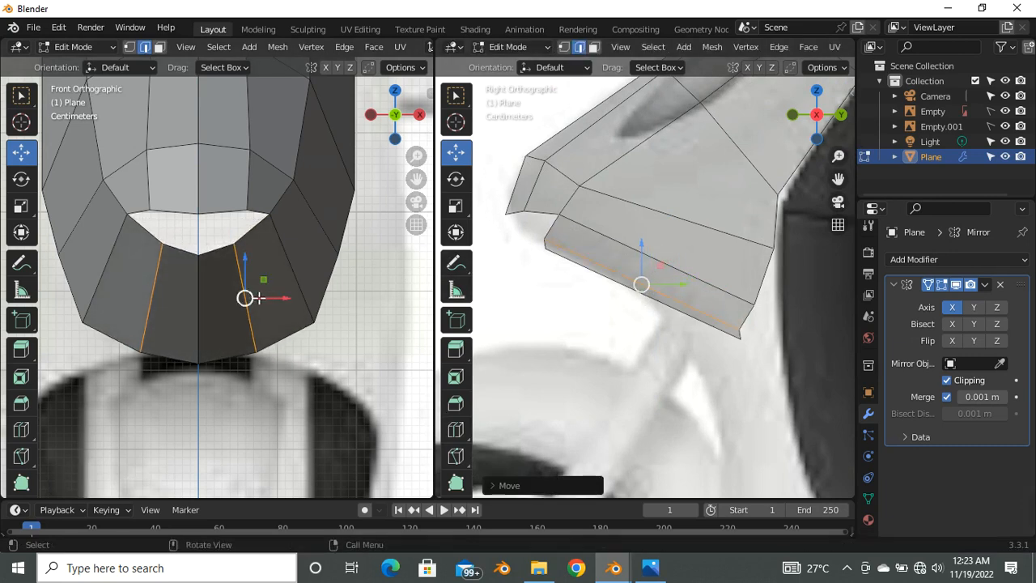
pyautogui.press('g')
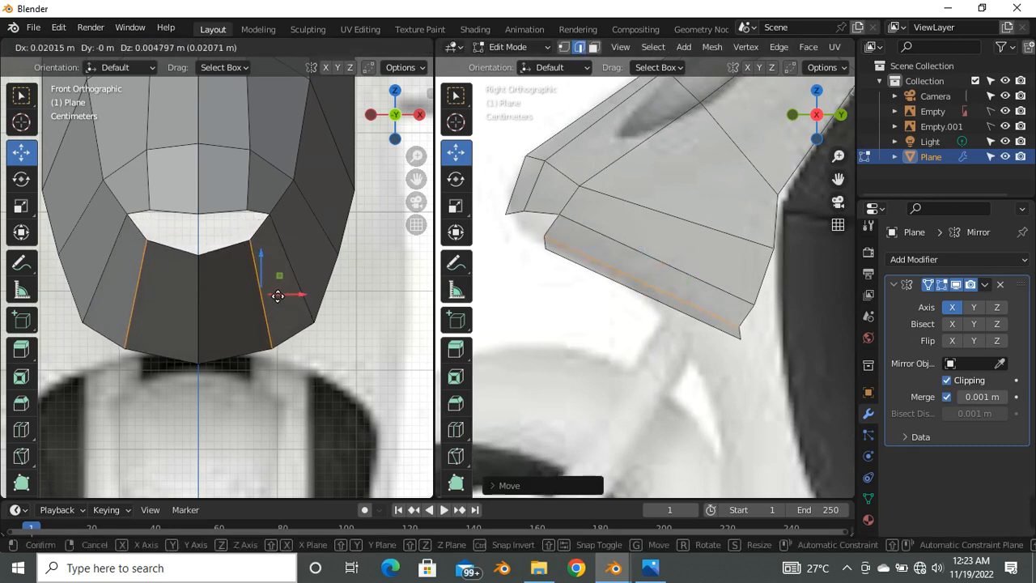
pyautogui.click(268, 292)
# Step: Select the new face's upper centre vertex, adding the upper panel's lower centre vertex last
pyautogui.click(224, 248)
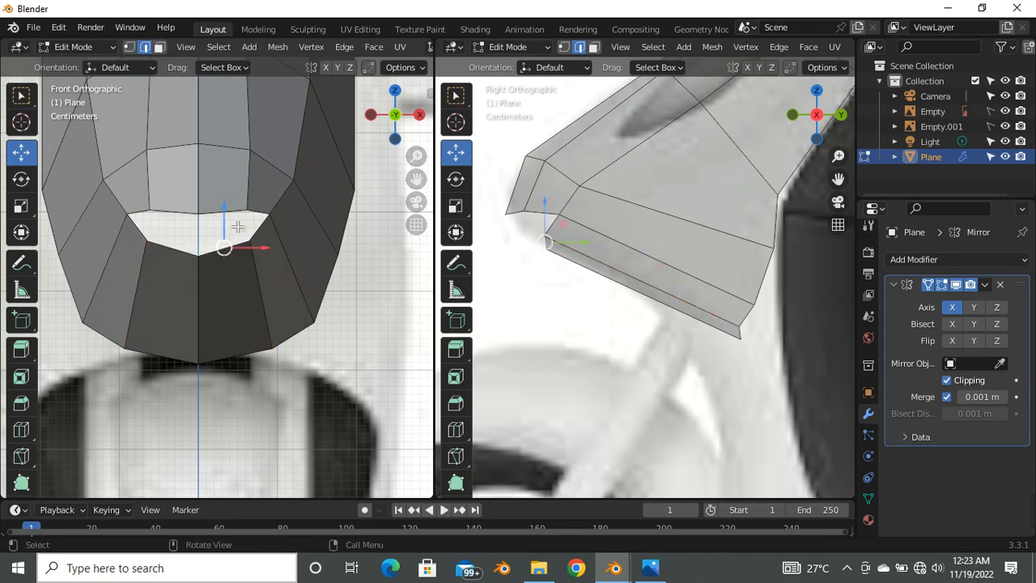
pyautogui.press('1')
pyautogui.scroll(2, 232, 251)
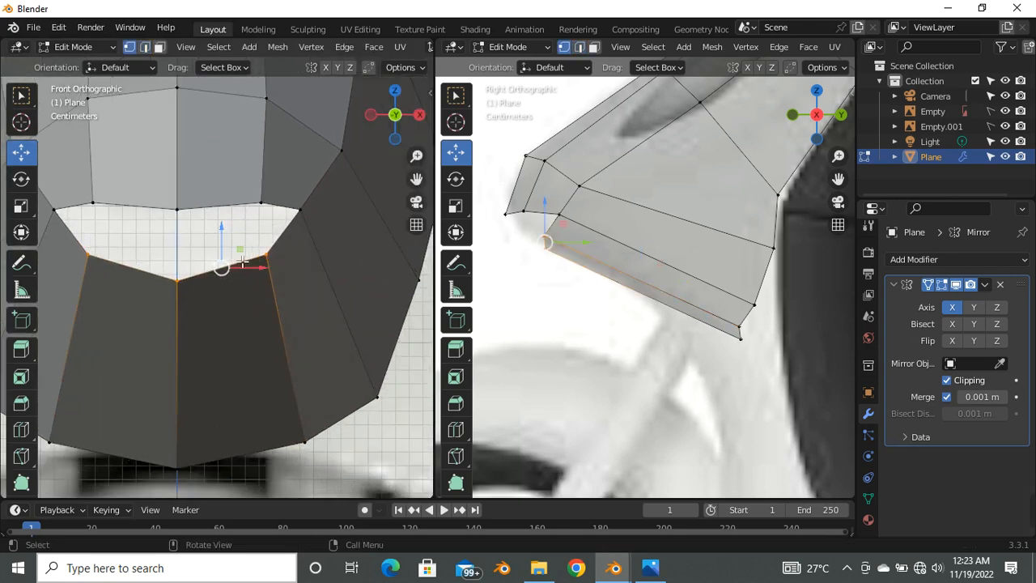
pyautogui.scroll(-2, 231, 279)
pyautogui.scroll(1, 216, 271)
pyautogui.scroll(1, 288, 227)
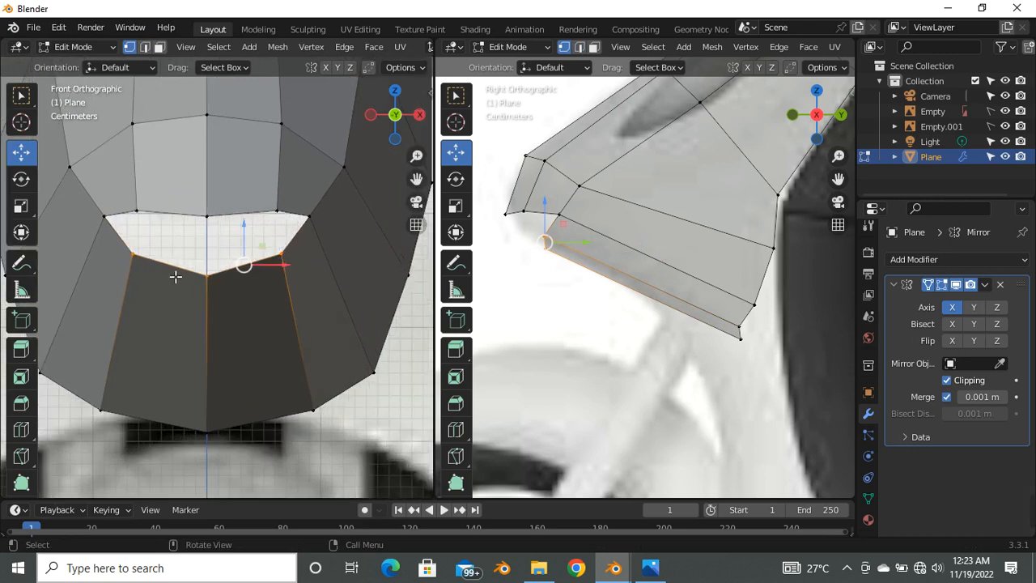
pyautogui.click(217, 278)
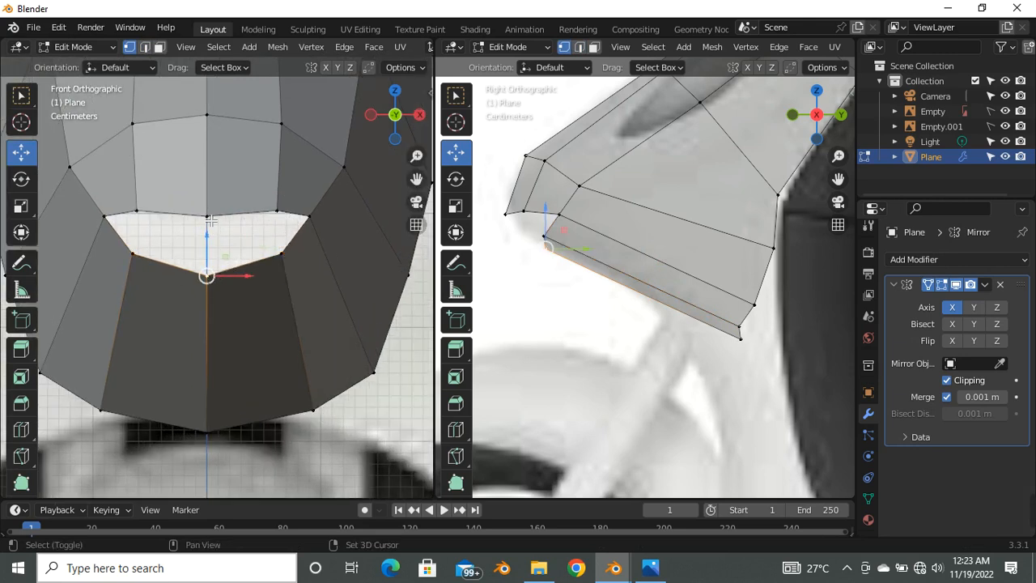
pyautogui.keyDown('shift'); pyautogui.click(207, 242); pyautogui.keyUp('shift')
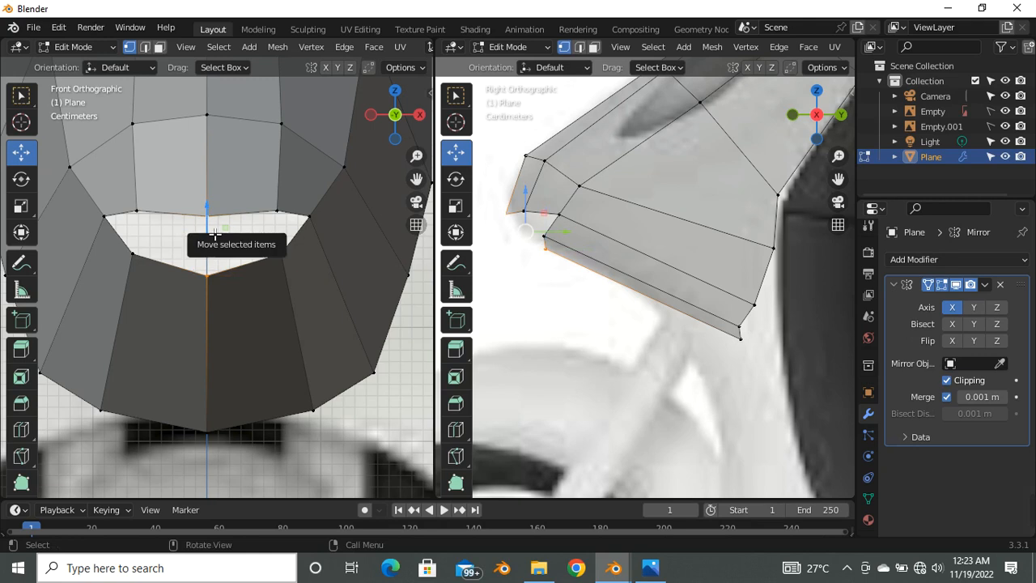
pyautogui.press('m')
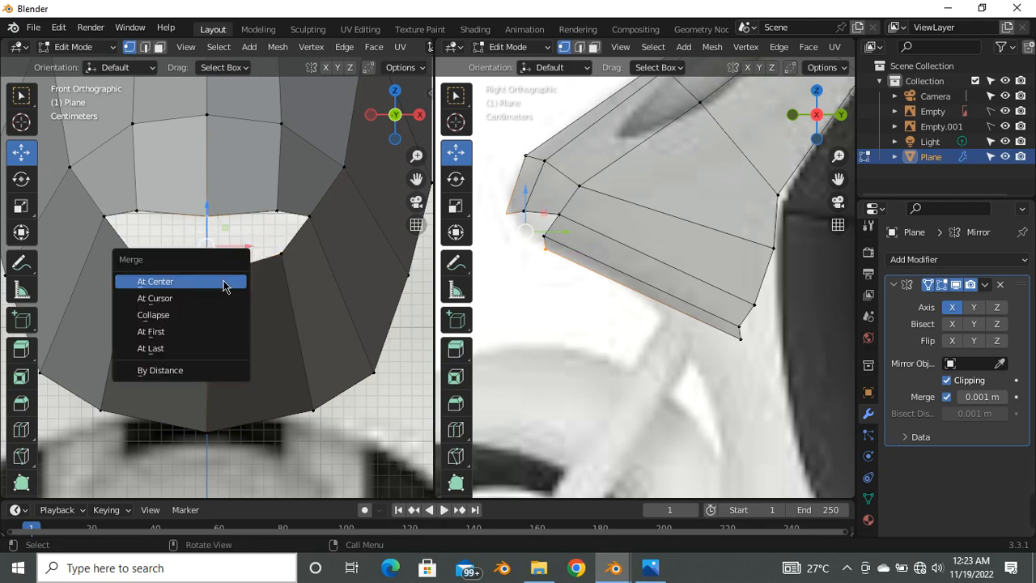
pyautogui.click(200, 338)
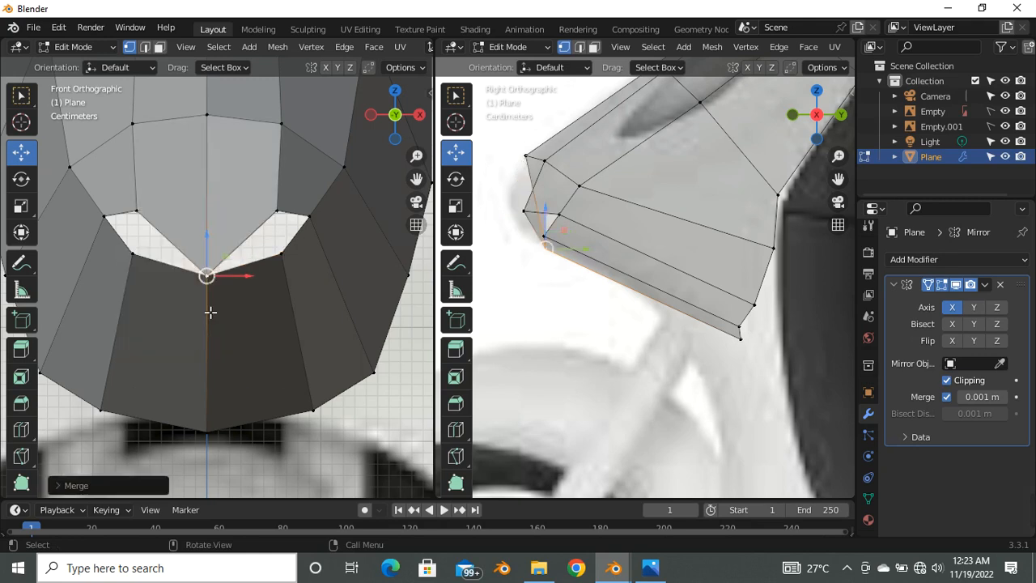
pyautogui.hotkey('ctrl', 'z')
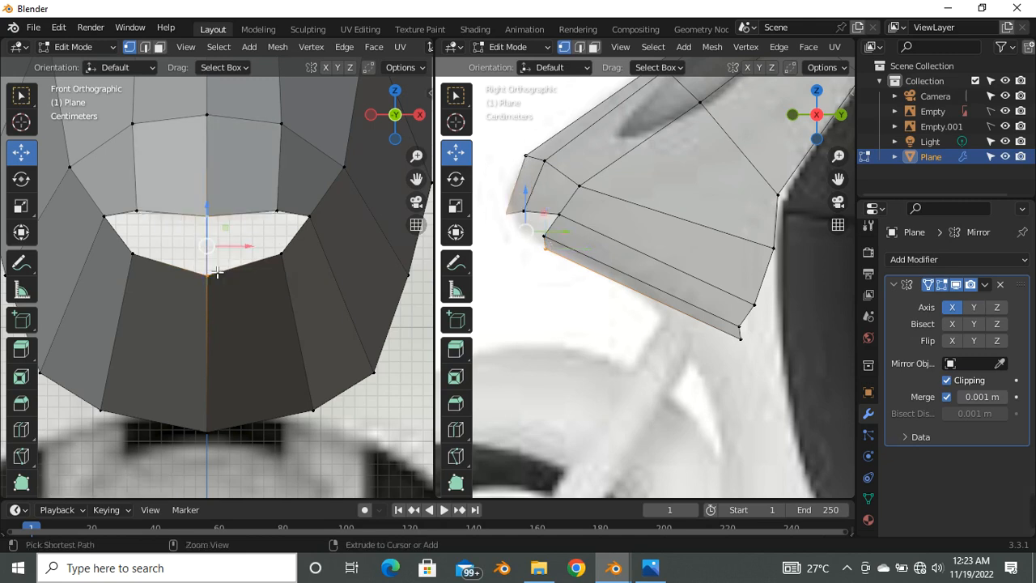
# Step: Close the gap by merging the selected centre vertices At Last, and the adjacent loop-cut vertex into the panel vertex above it
pyautogui.press('m')
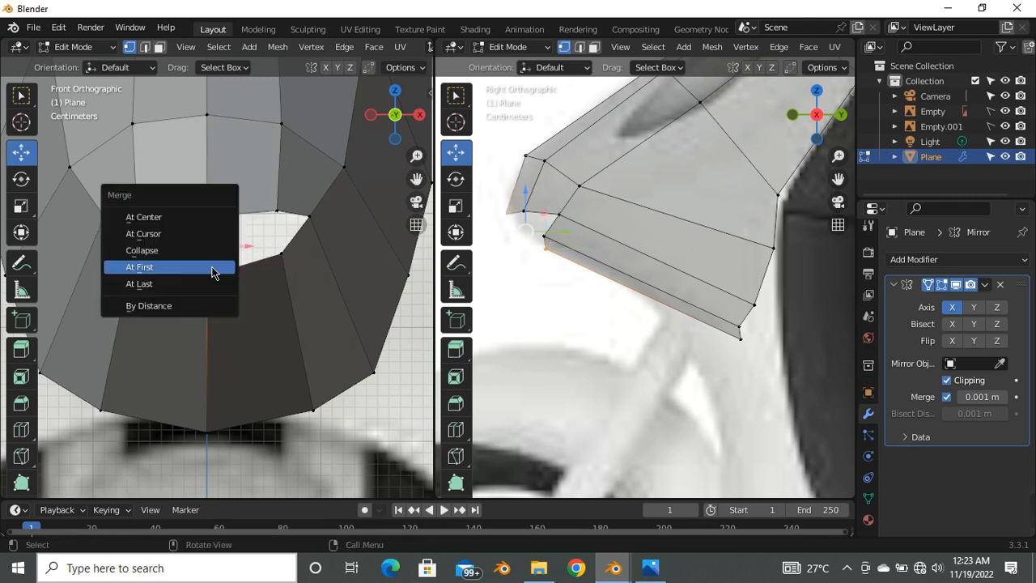
pyautogui.click(213, 285)
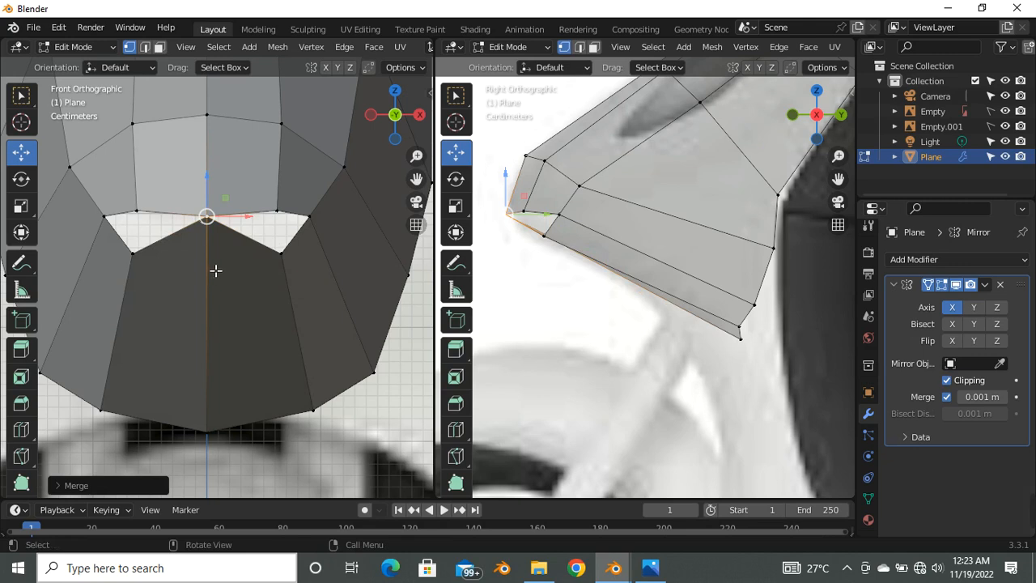
pyautogui.click(276, 257)
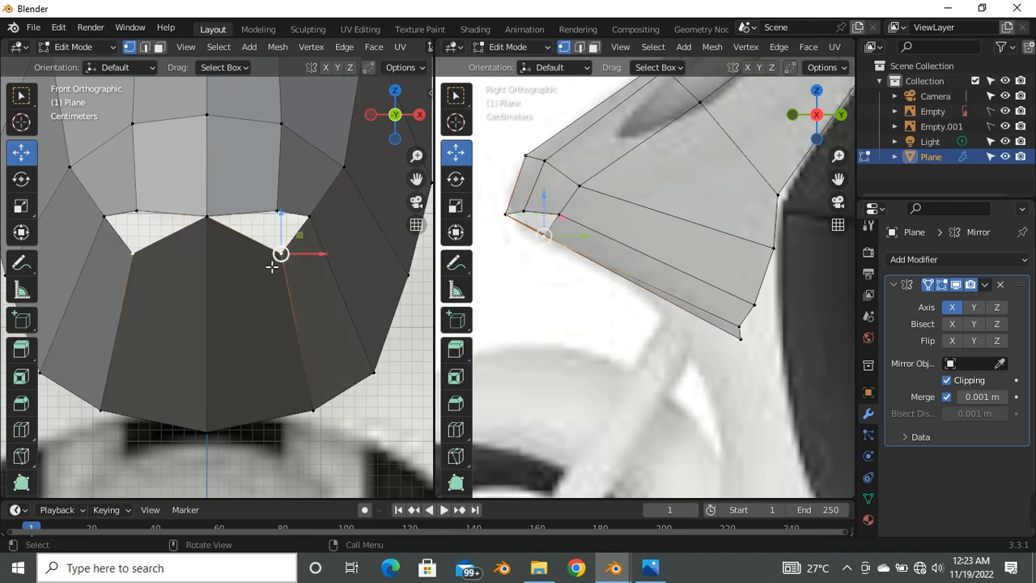
pyautogui.keyDown('shift'); pyautogui.click(279, 215); pyautogui.keyUp('shift')
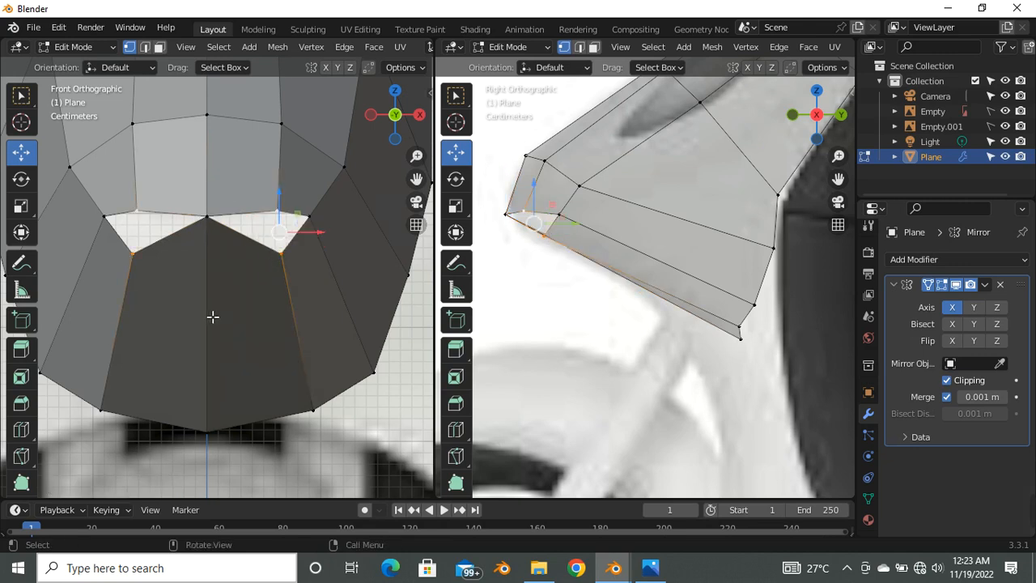
pyautogui.press('m')
pyautogui.click(209, 314)
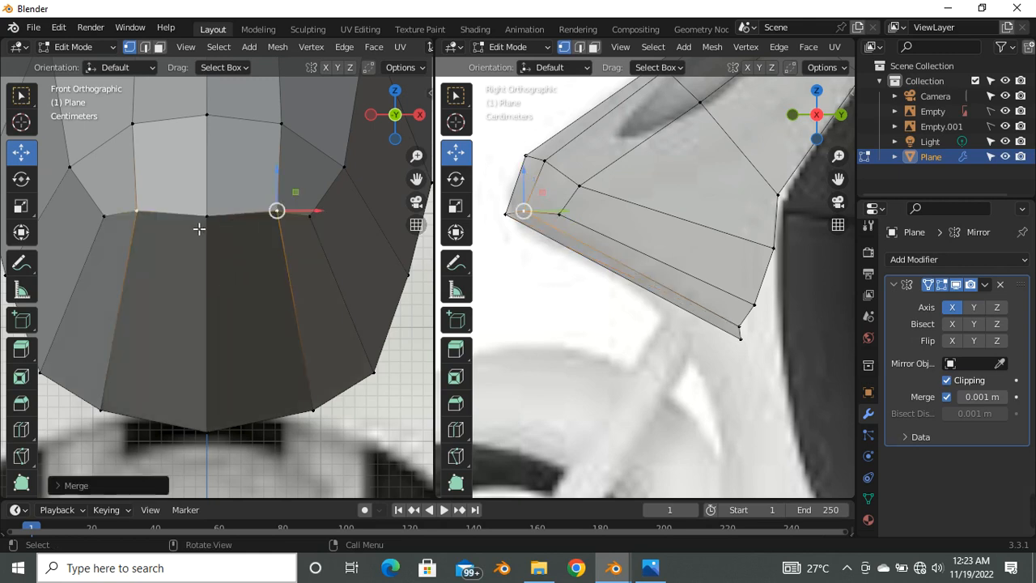
# Step: Turn on see-through display in the front view and lower the merged side vertices along Z, level with their row
pyautogui.scroll(-2, 222, 262)
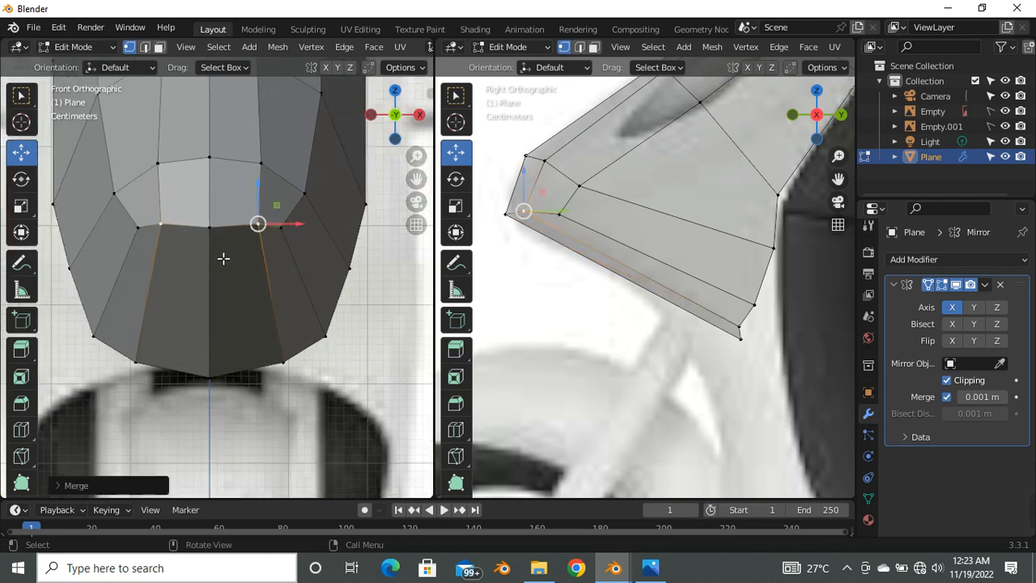
pyautogui.hotkey('alt', 'z')
pyautogui.scroll(-1, 224, 267)
pyautogui.scroll(-2, 225, 267)
pyautogui.scroll(-3, 218, 263)
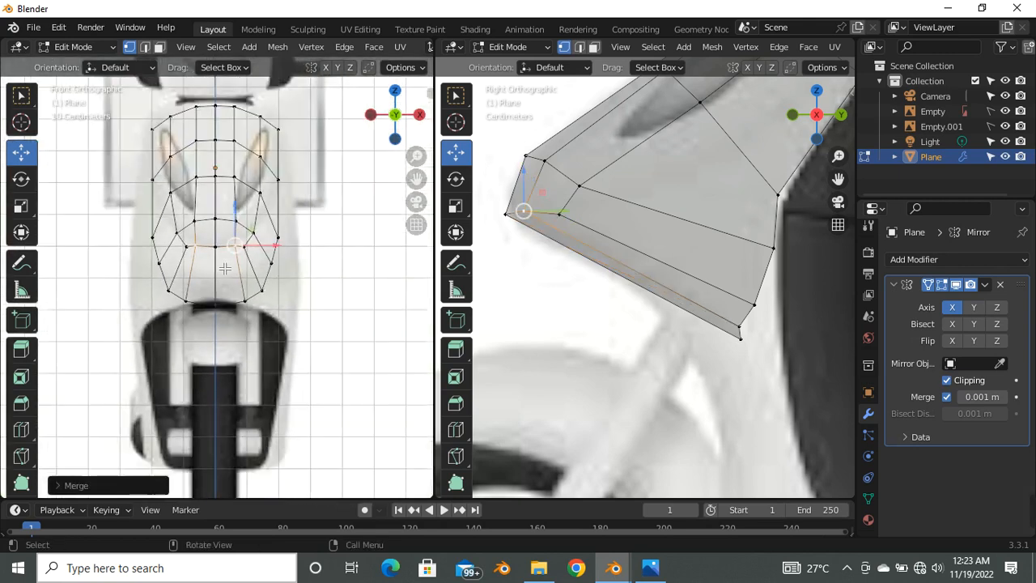
pyautogui.scroll(6, 228, 274)
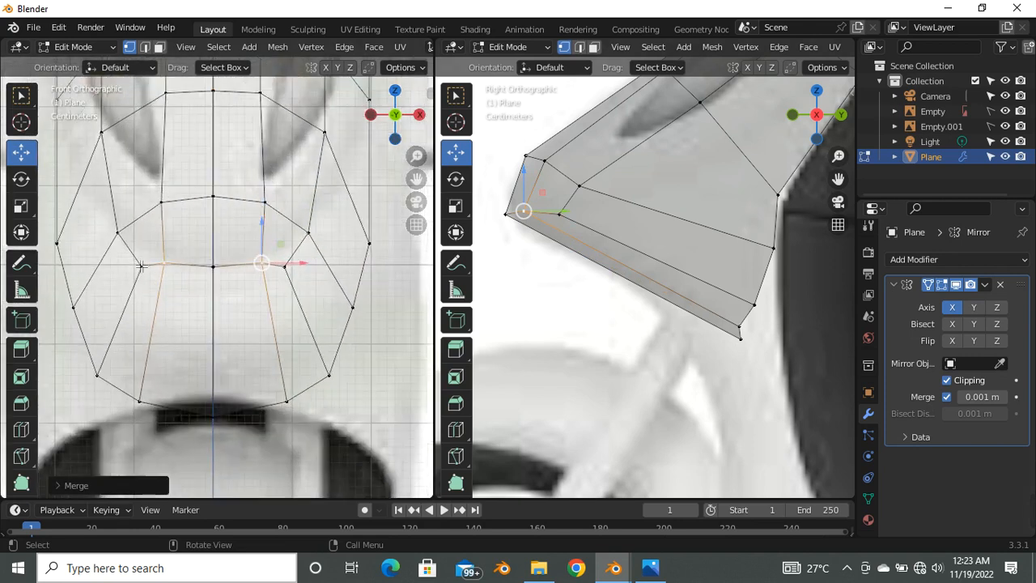
pyautogui.scroll(-5, 291, 265)
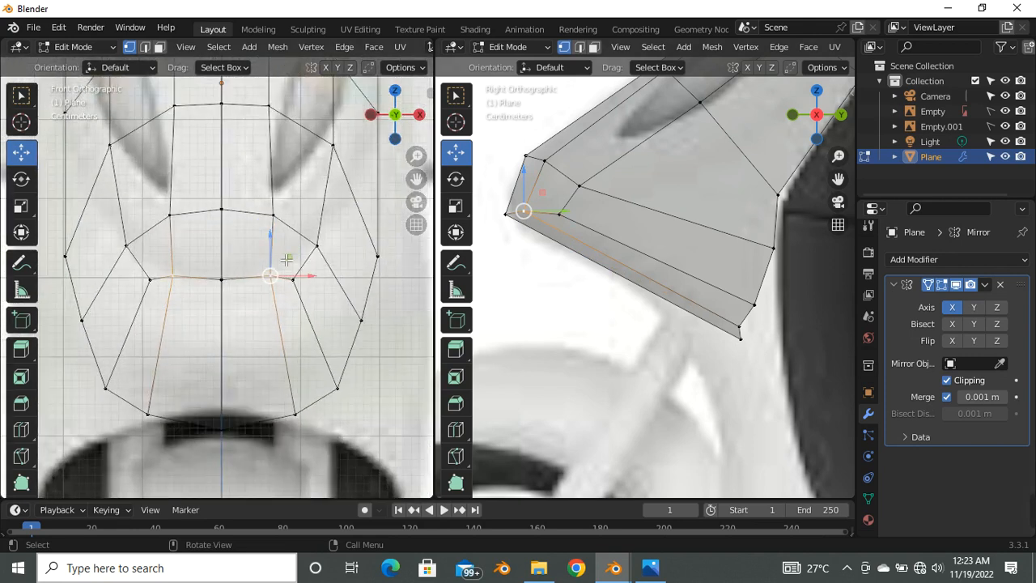
pyautogui.press('g')
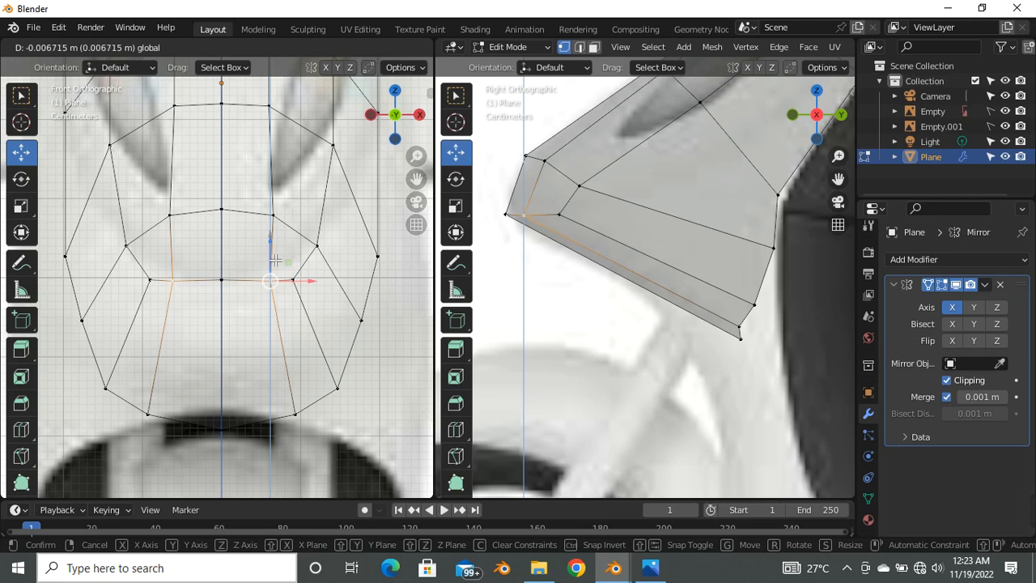
pyautogui.click(280, 258)
# Step: Lower the whole row of vertices along the merged seam slightly along the Z axis in the front view
pyautogui.moveTo(160, 268); pyautogui.dragTo(296, 294)
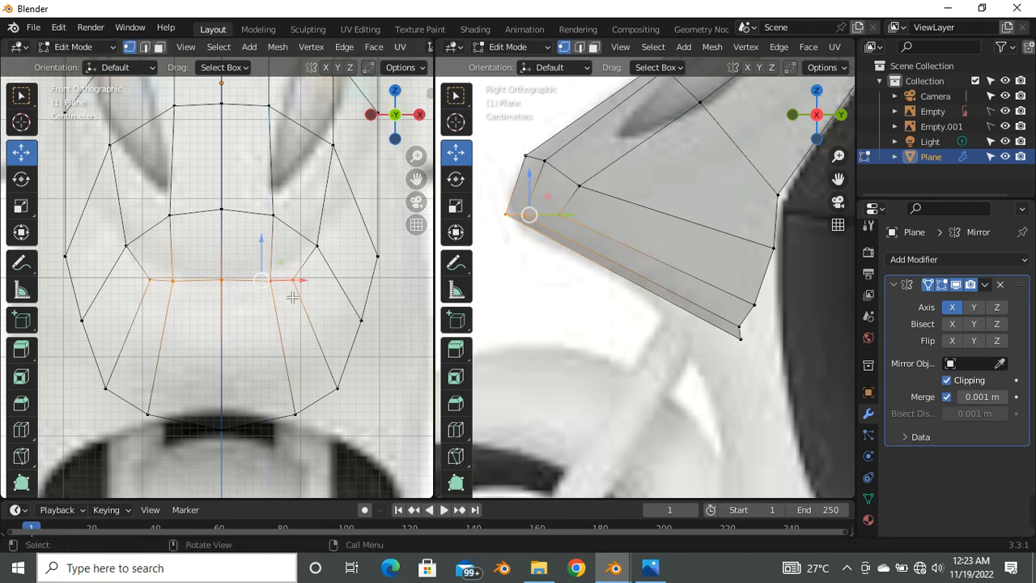
pyautogui.press('g')
pyautogui.press('z')
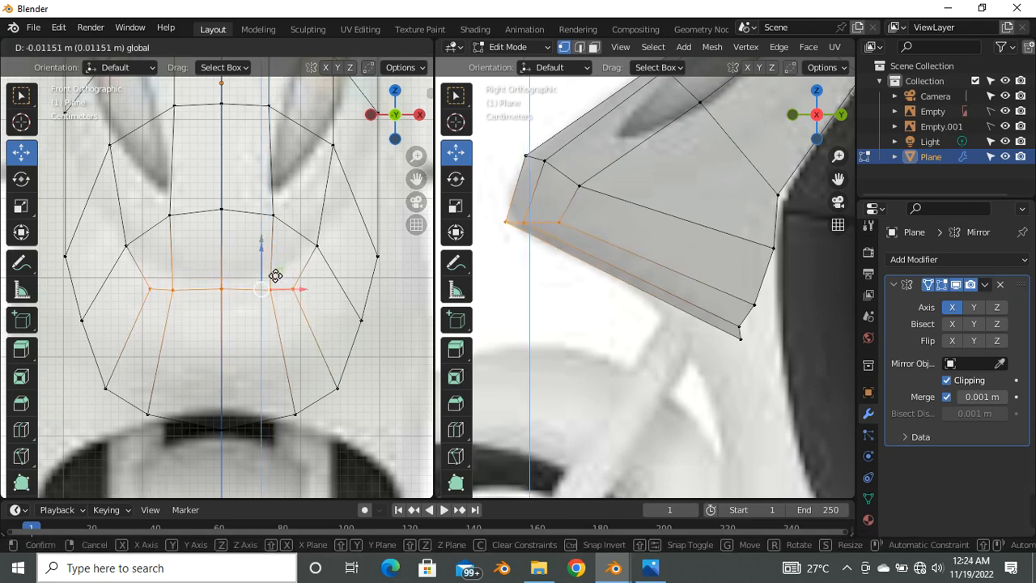
pyautogui.click(273, 270)
# Step: Raise the seam row's outermost vertices slightly in the front view to round the corner
pyautogui.click(302, 282)
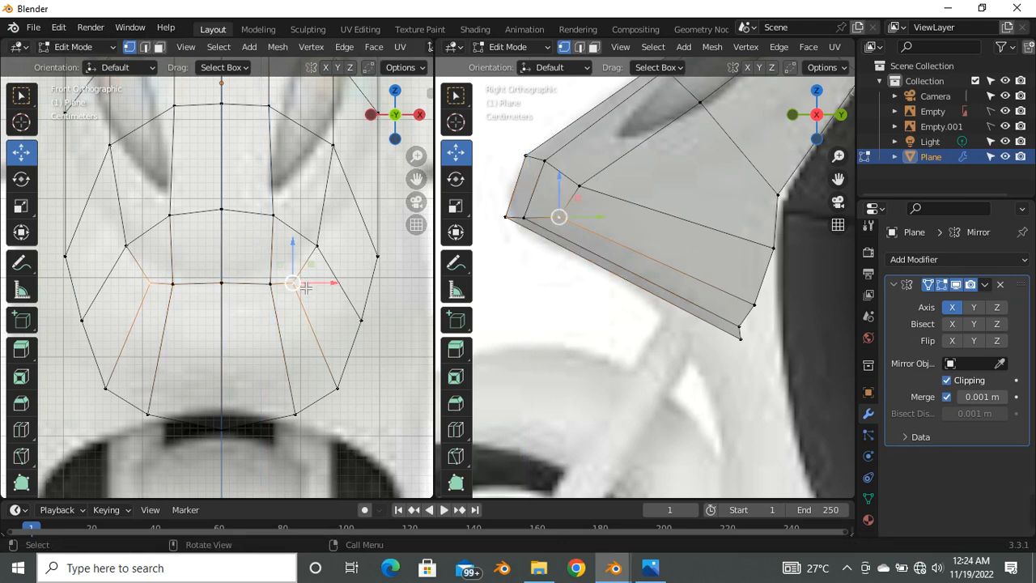
pyautogui.press('g')
pyautogui.click(299, 275)
pyautogui.scroll(-6, 221, 340)
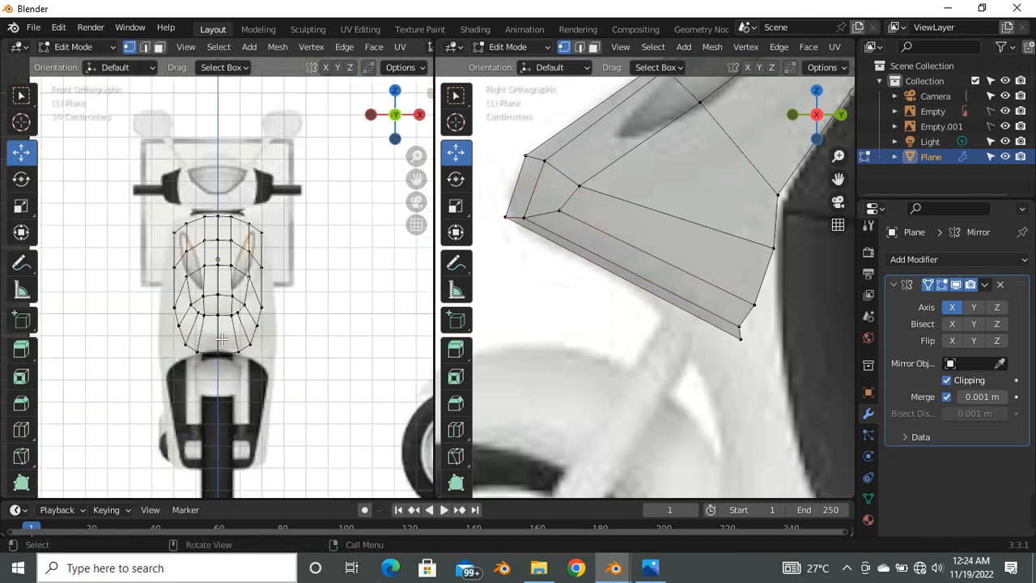
pyautogui.scroll(4, 267, 343)
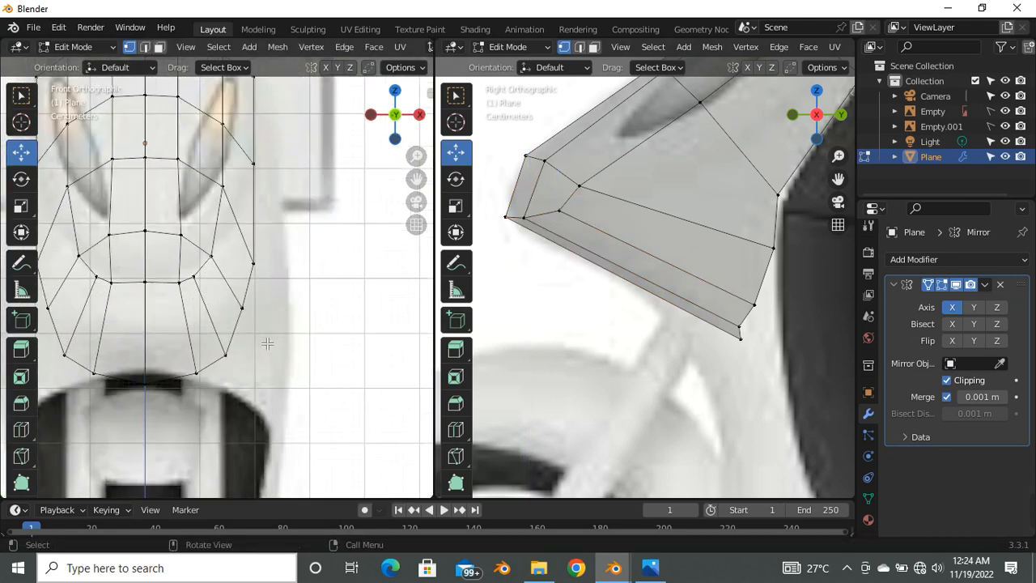
# Step: Turn off see-through display in the front view and nudge the panel's lowest tip vertex in the right view
pyautogui.scroll(-3, 521, 267)
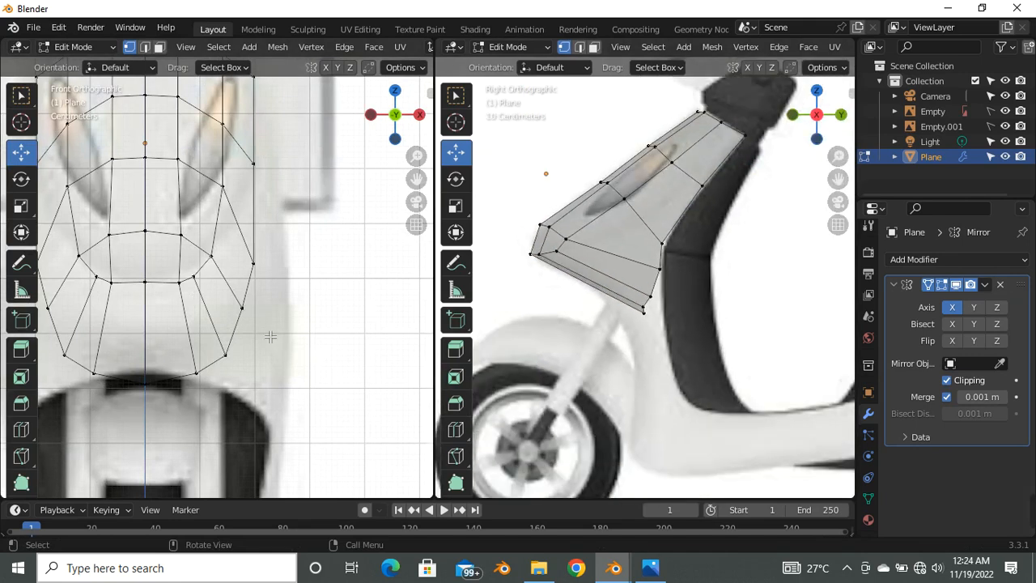
pyautogui.hotkey('alt', 'z')
pyautogui.scroll(4, 569, 253)
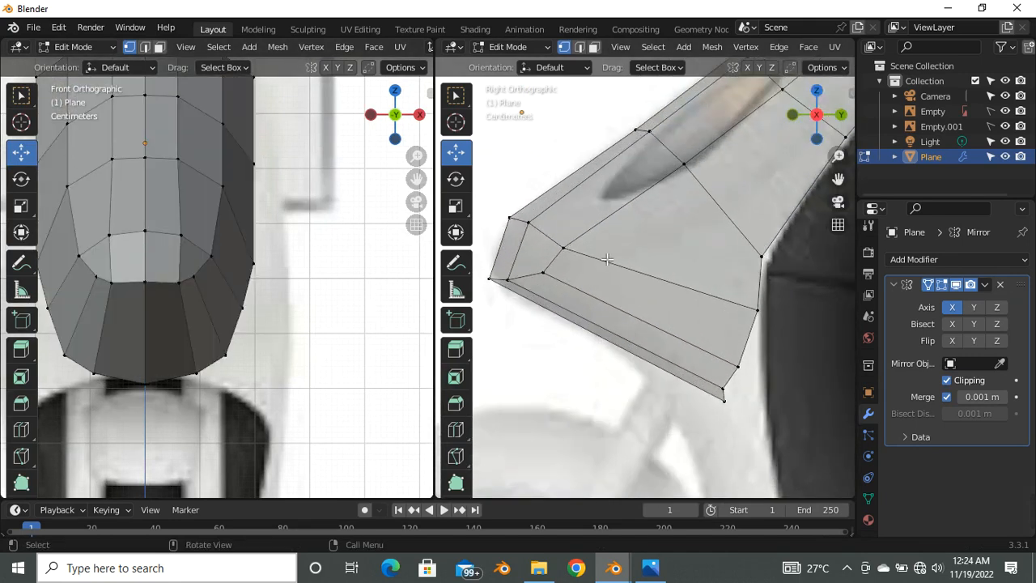
pyautogui.scroll(-4, 607, 259)
pyautogui.scroll(6, 595, 290)
pyautogui.scroll(-5, 674, 324)
pyautogui.scroll(5, 681, 342)
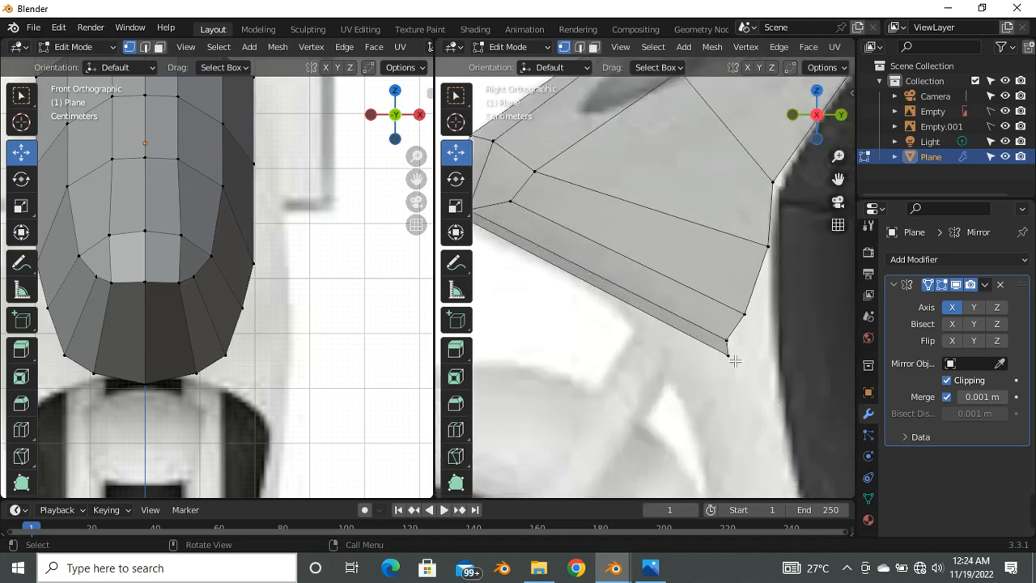
pyautogui.click(727, 354)
pyautogui.moveTo(738, 365); pyautogui.dragTo(730, 364)
pyautogui.scroll(-6, 627, 274)
pyautogui.scroll(3, 623, 283)
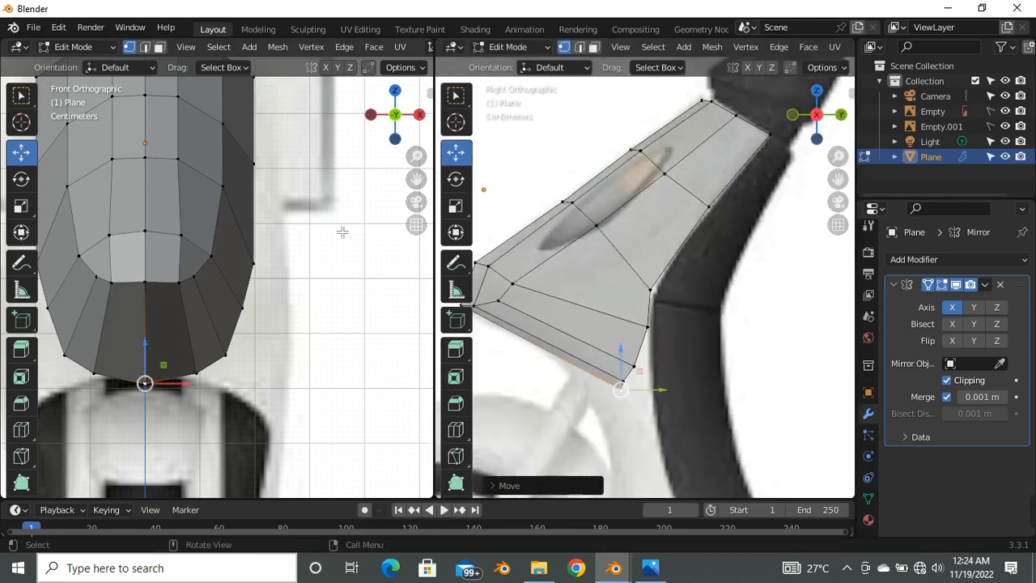
# Step: Add a centred loop cut running lengthwise down the panel's side face in the right view
pyautogui.scroll(-4, 266, 242)
pyautogui.scroll(-2, 268, 209)
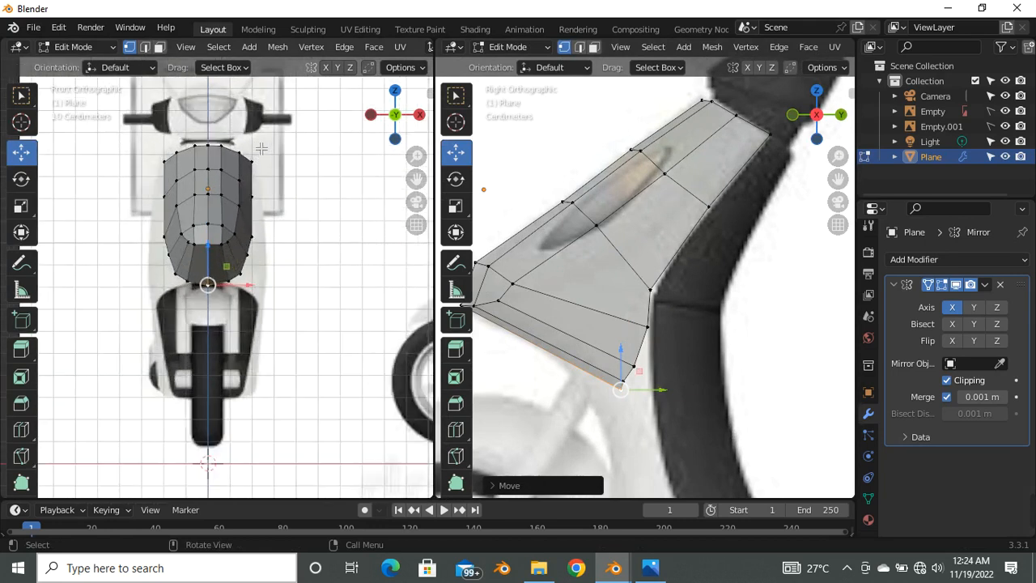
pyautogui.scroll(-4, 712, 243)
pyautogui.scroll(3, 688, 257)
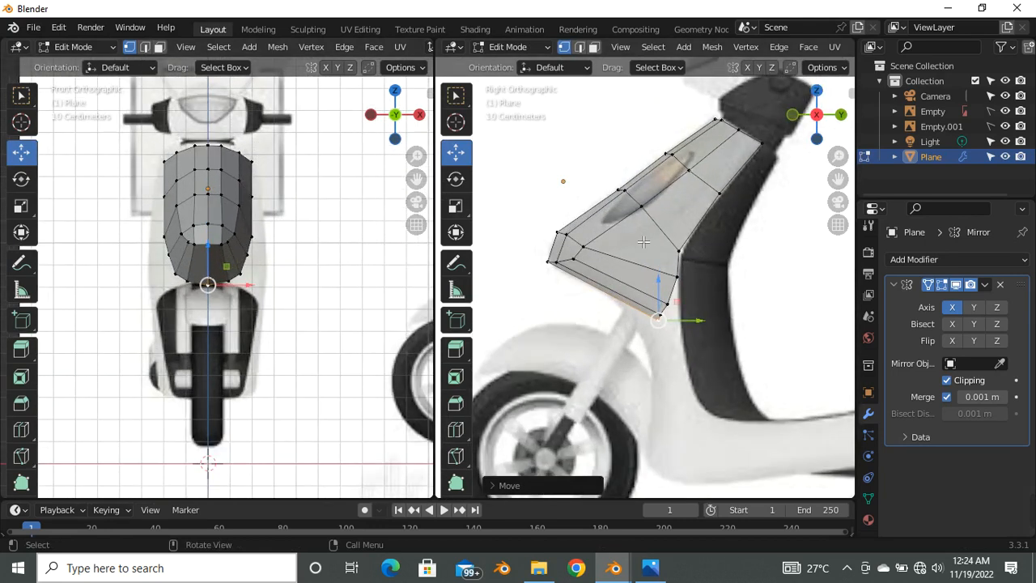
pyautogui.hotkey('ctrl', 'r')
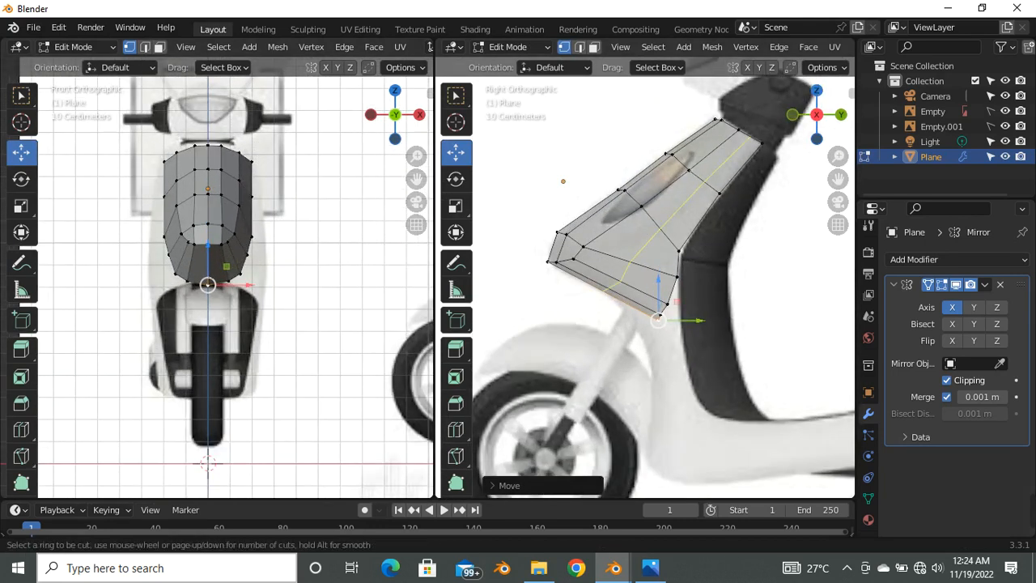
pyautogui.doubleClick(643, 241)
# Step: Move the new loop's lower vertices in the right view to smooth its curve across the side and underside
pyautogui.scroll(4, 627, 305)
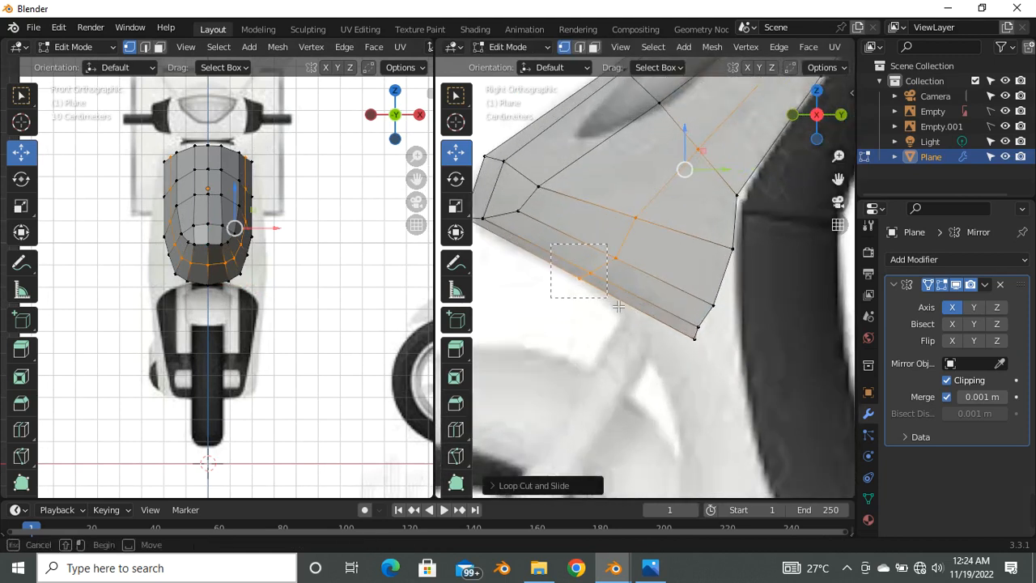
pyautogui.keyDown('alt'); pyautogui.click(615, 288); pyautogui.keyUp('alt')
pyautogui.press('g')
pyautogui.click(592, 274)
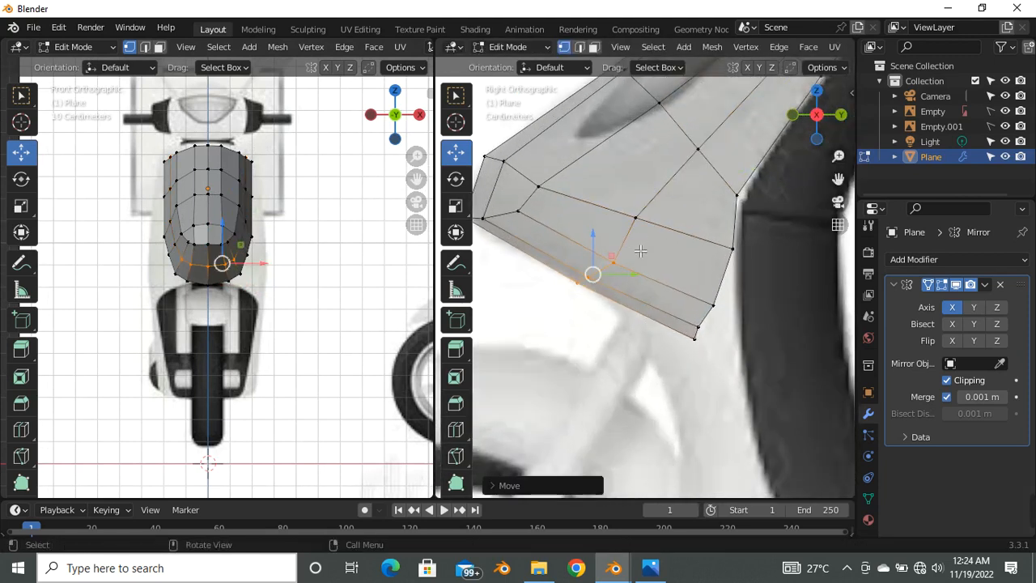
pyautogui.press('g')
pyautogui.click(652, 224)
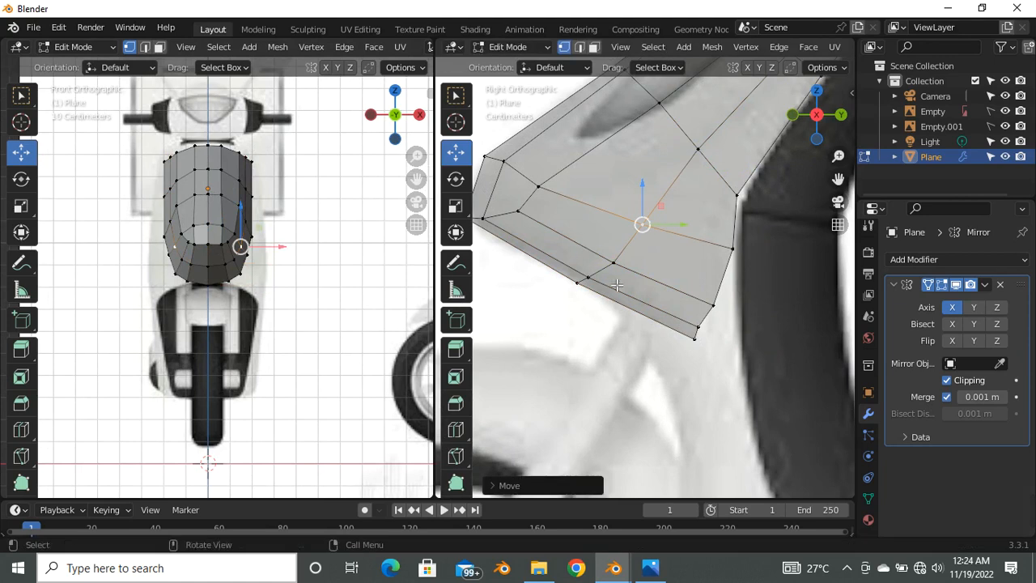
pyautogui.press('g')
pyautogui.click(619, 272)
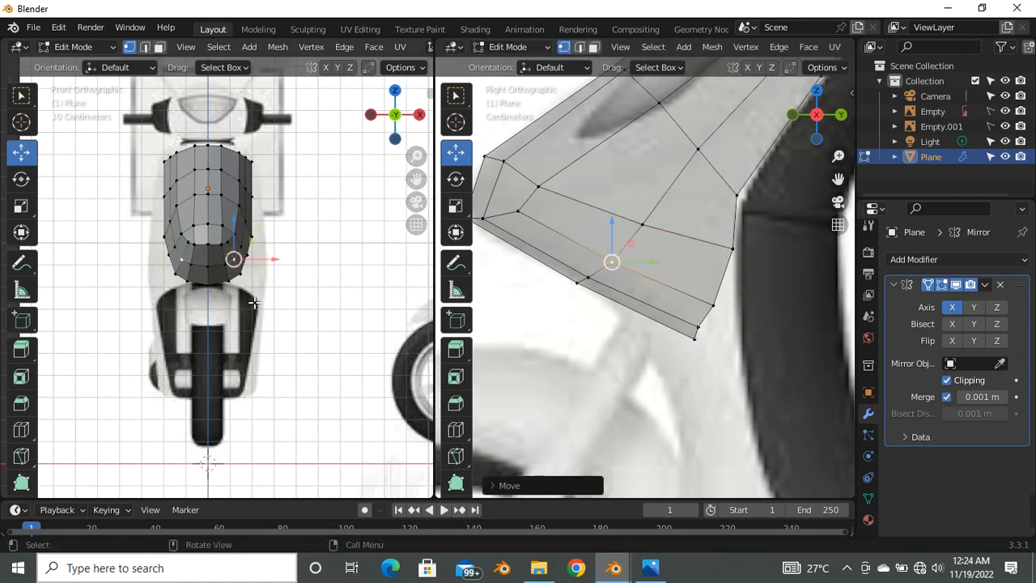
# Step: Adjust the position of the lower rear side vertex slightly in the right view
pyautogui.scroll(1, 559, 328)
pyautogui.scroll(1, 664, 317)
pyautogui.click(701, 307)
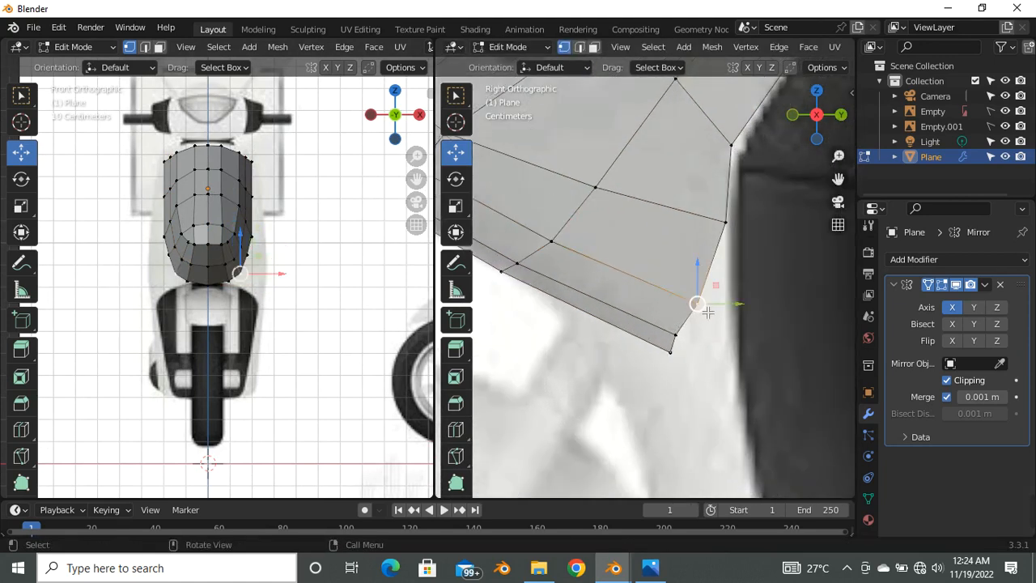
pyautogui.press('g')
pyautogui.click(701, 308)
# Step: Move the panel's bottom tip vertices forward and slightly down in the right view to follow the reference
pyautogui.scroll(-2, 671, 284)
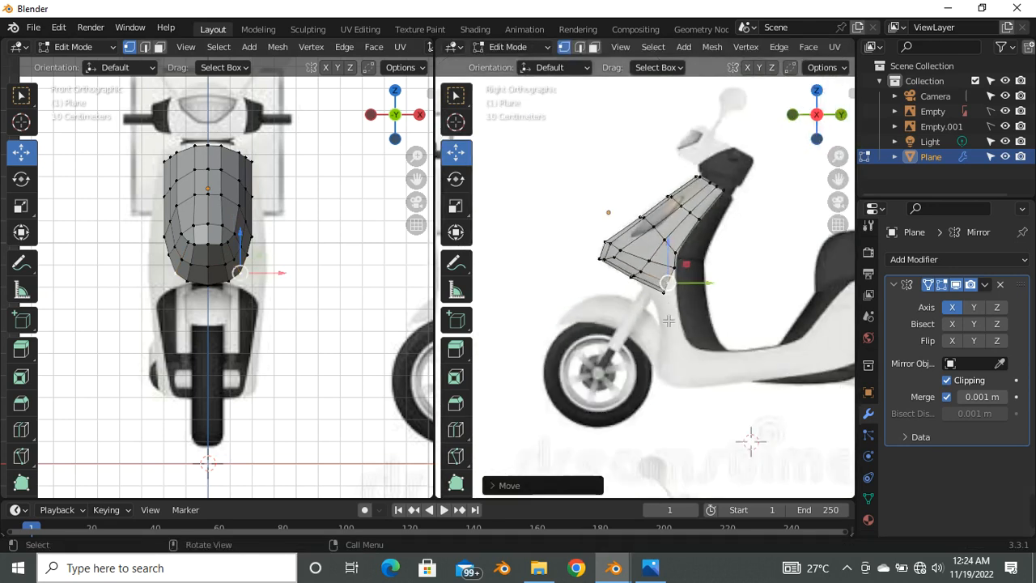
pyautogui.scroll(1, 675, 299)
pyautogui.scroll(1, 662, 229)
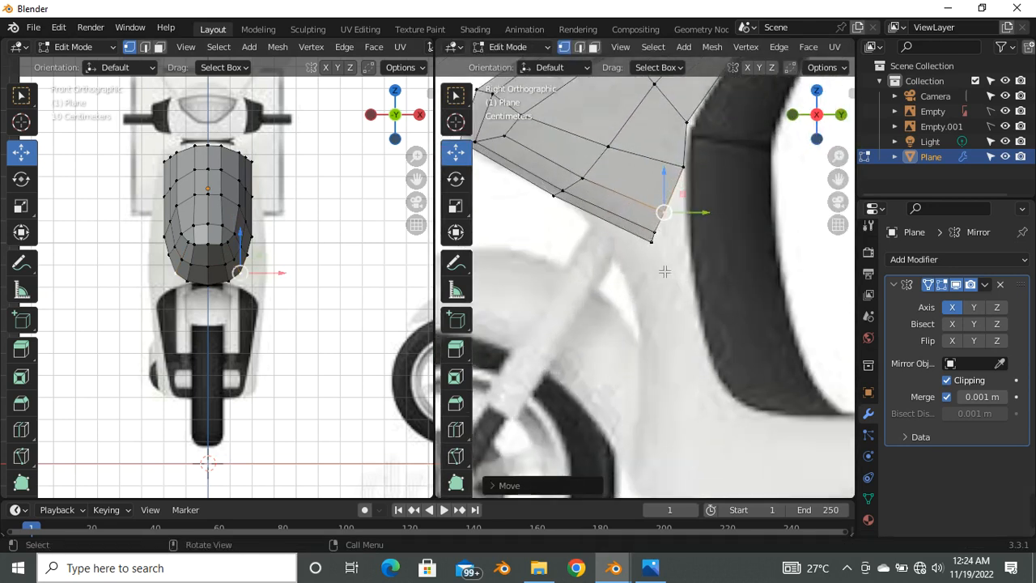
pyautogui.click(652, 240)
pyautogui.scroll(1, 653, 241)
pyautogui.press('g')
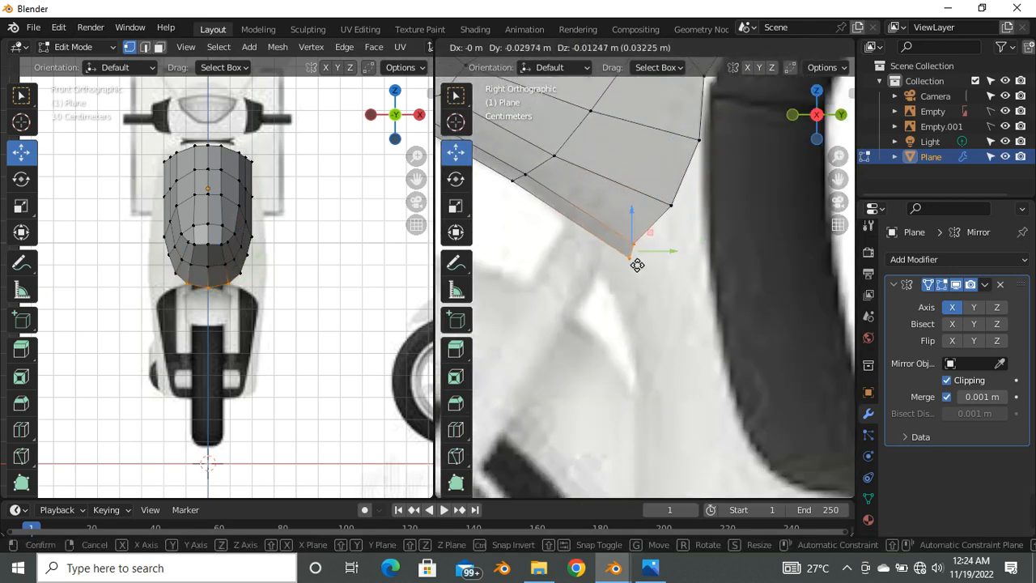
pyautogui.click(617, 266)
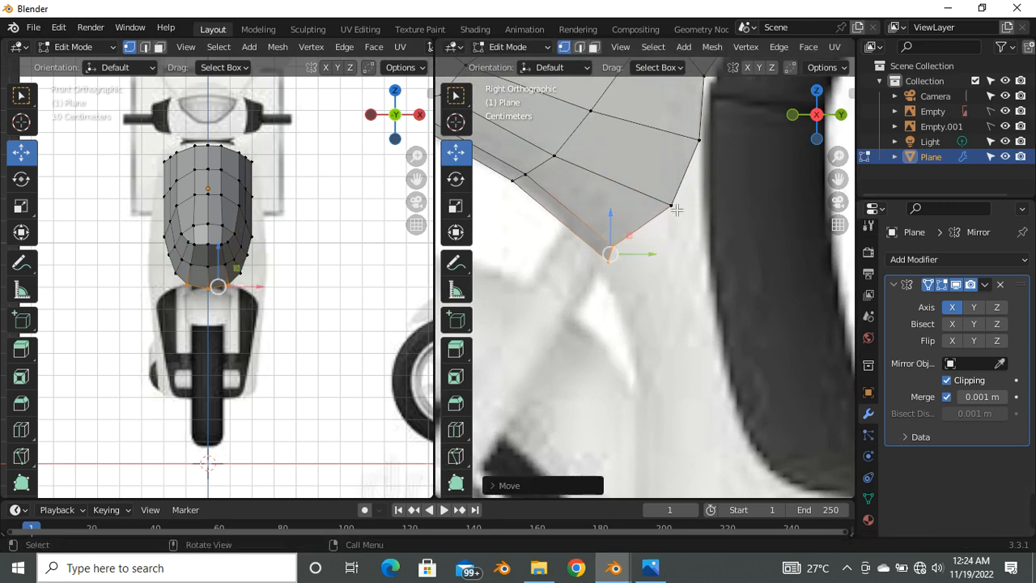
# Step: Move the lower rear side vertex forward in the right view and place the vertex above it against the black trim
pyautogui.click(674, 207)
pyautogui.press('g')
pyautogui.click(676, 171)
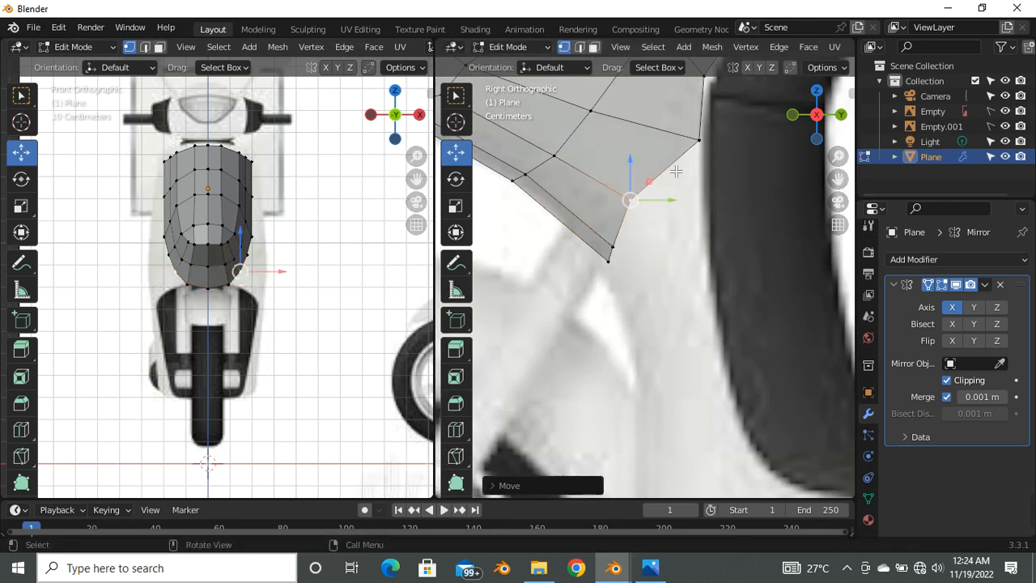
pyautogui.scroll(-3, 676, 172)
pyautogui.scroll(4, 684, 186)
pyautogui.press('g')
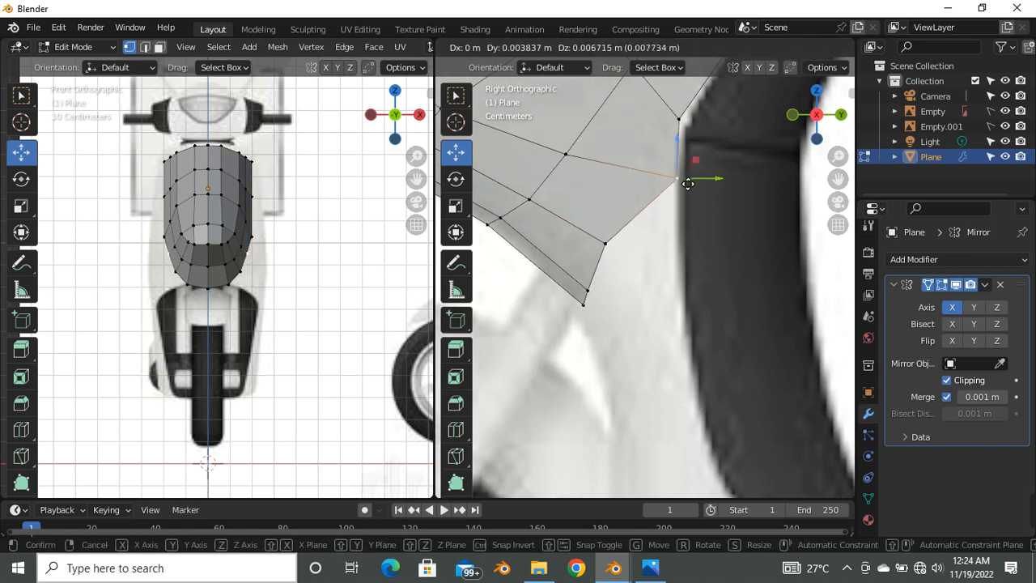
pyautogui.click(685, 181)
pyautogui.scroll(-3, 591, 288)
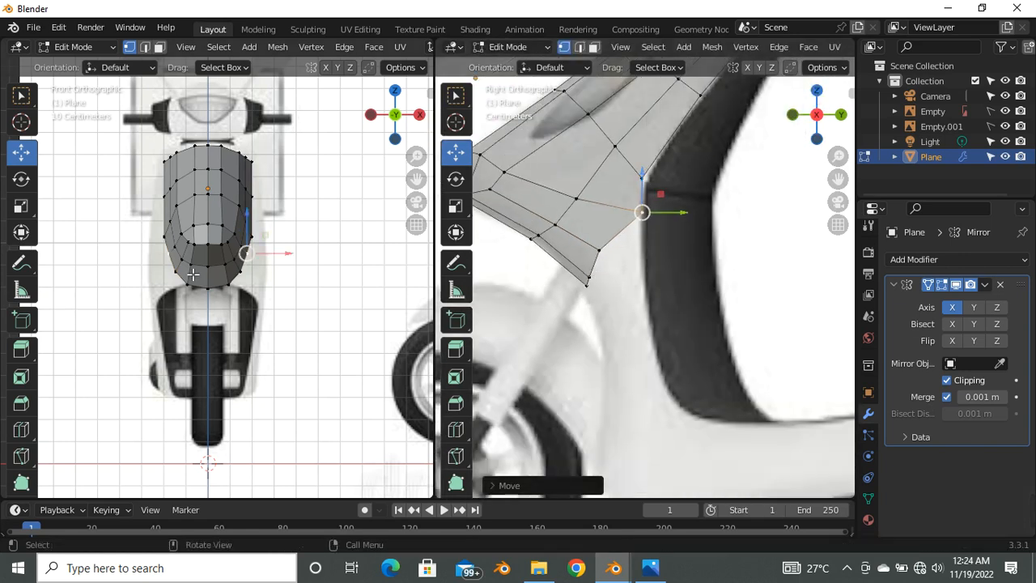
# Step: Extrude the three edges along the panel's lower rear rim and move them straight down to the headlamp-side housing above the wheel
pyautogui.scroll(4, 192, 275)
pyautogui.scroll(-3, 192, 276)
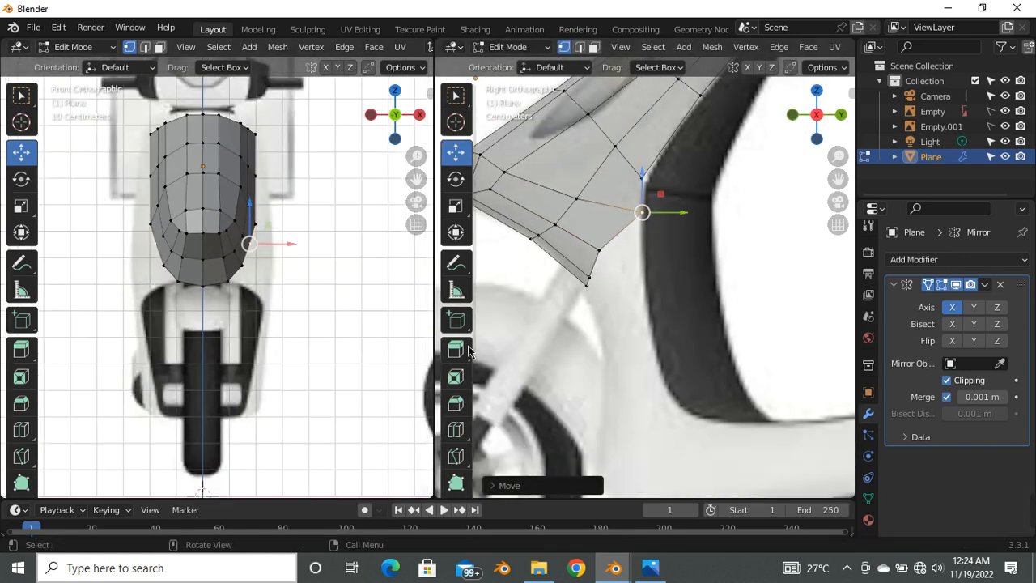
pyautogui.scroll(-2, 223, 275)
pyautogui.scroll(-4, 693, 405)
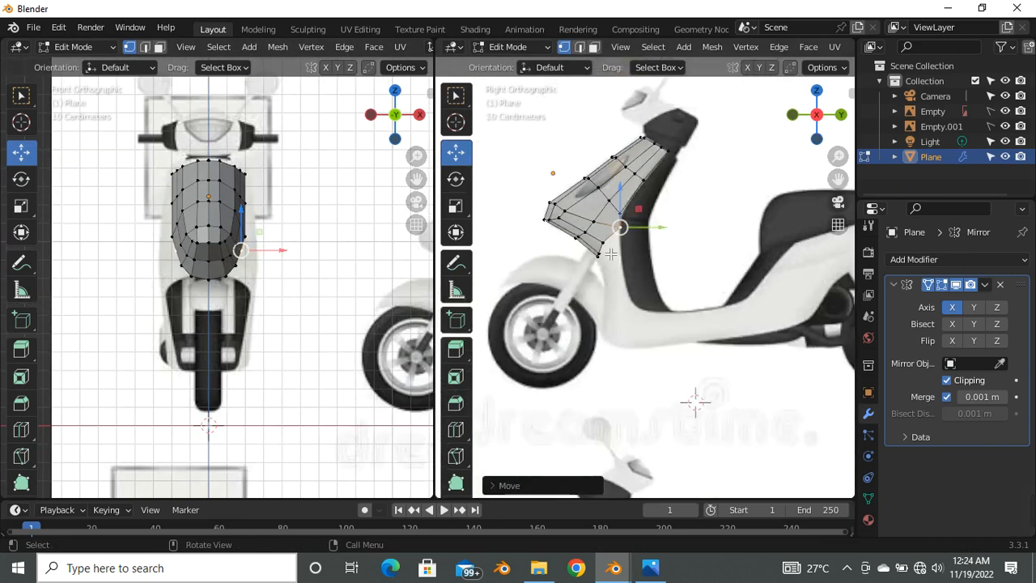
pyautogui.scroll(4, 614, 256)
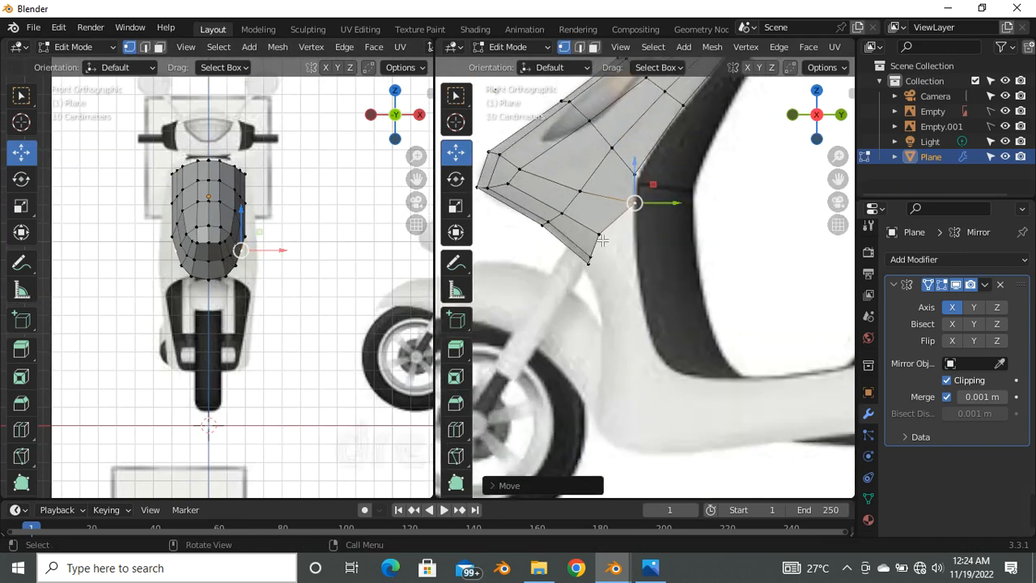
pyautogui.press('2')
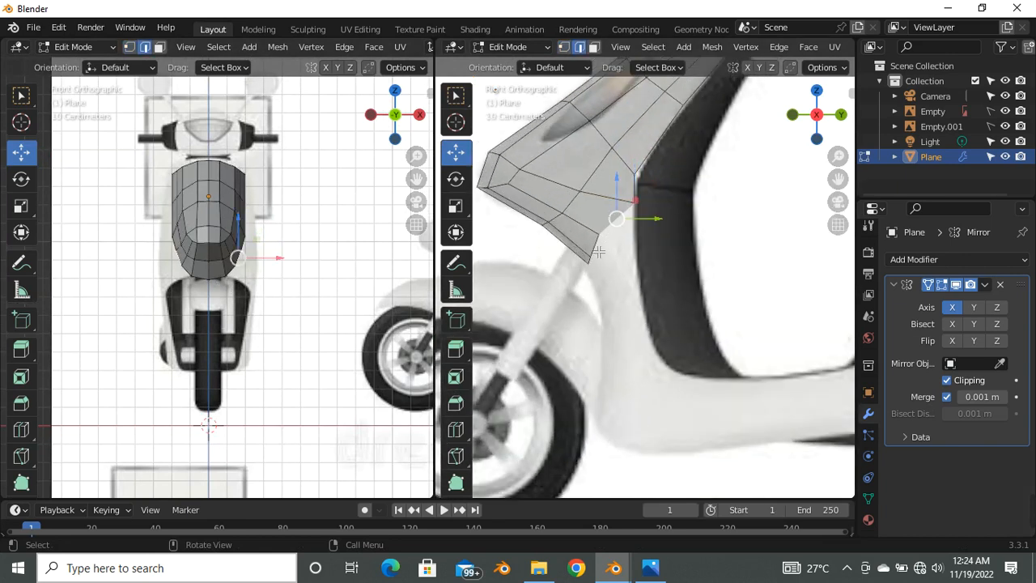
pyautogui.keyDown('shift'); pyautogui.click(599, 252); pyautogui.keyUp('shift')
pyautogui.keyDown('shift'); pyautogui.click(592, 267); pyautogui.keyUp('shift')
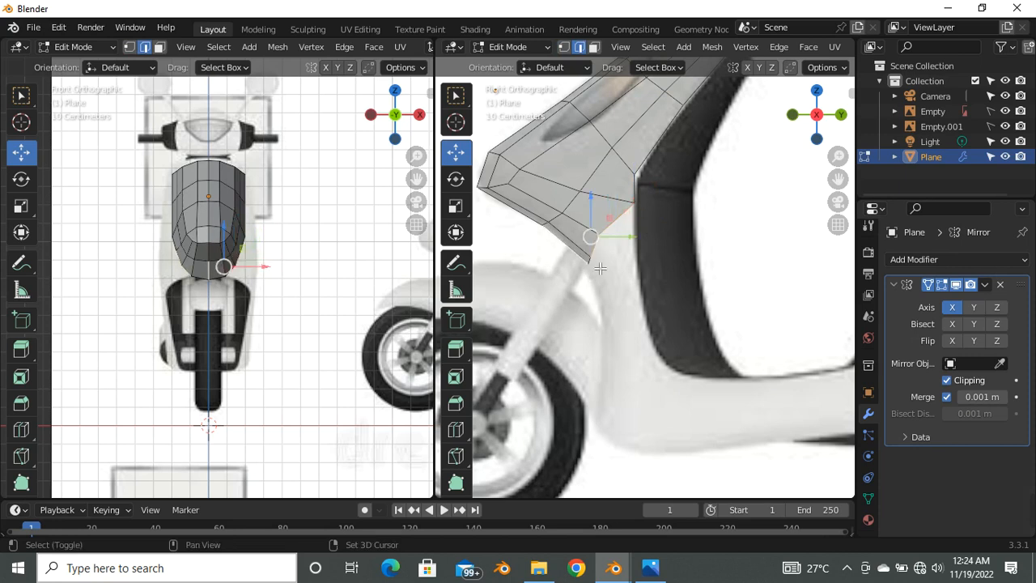
pyautogui.scroll(2, 596, 272)
pyautogui.click(583, 268)
pyautogui.keyDown('shift'); pyautogui.click(601, 232); pyautogui.keyUp('shift')
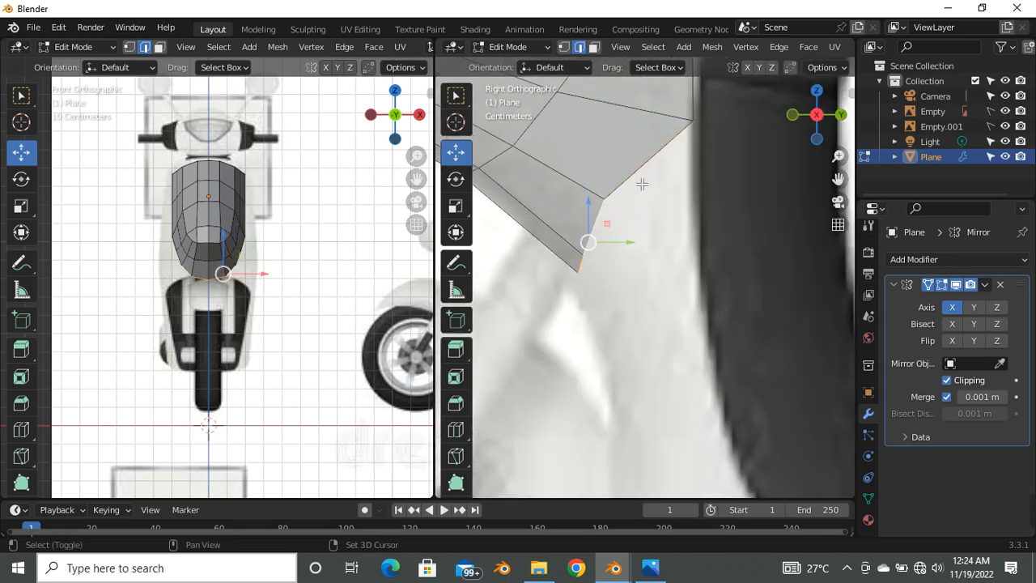
pyautogui.keyDown('shift'); pyautogui.click(642, 182); pyautogui.keyUp('shift')
pyautogui.scroll(-4, 641, 185)
pyautogui.scroll(3, 628, 253)
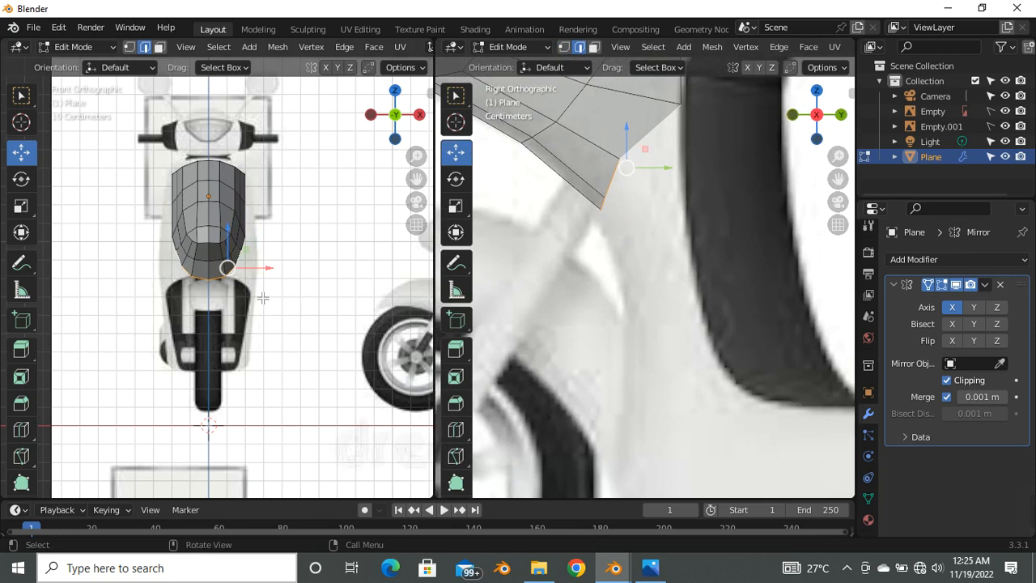
pyautogui.press('e')
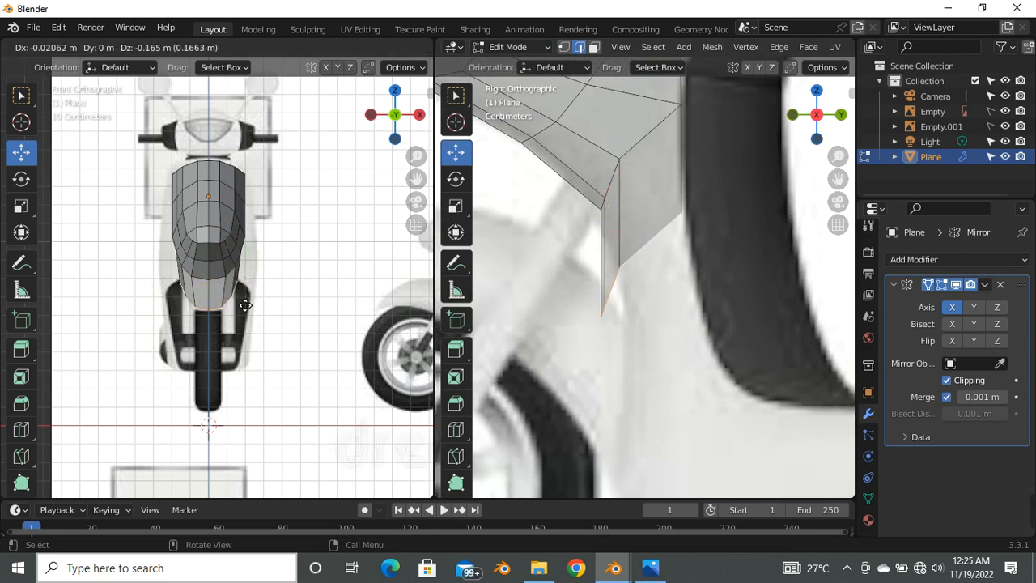
pyautogui.click(244, 303)
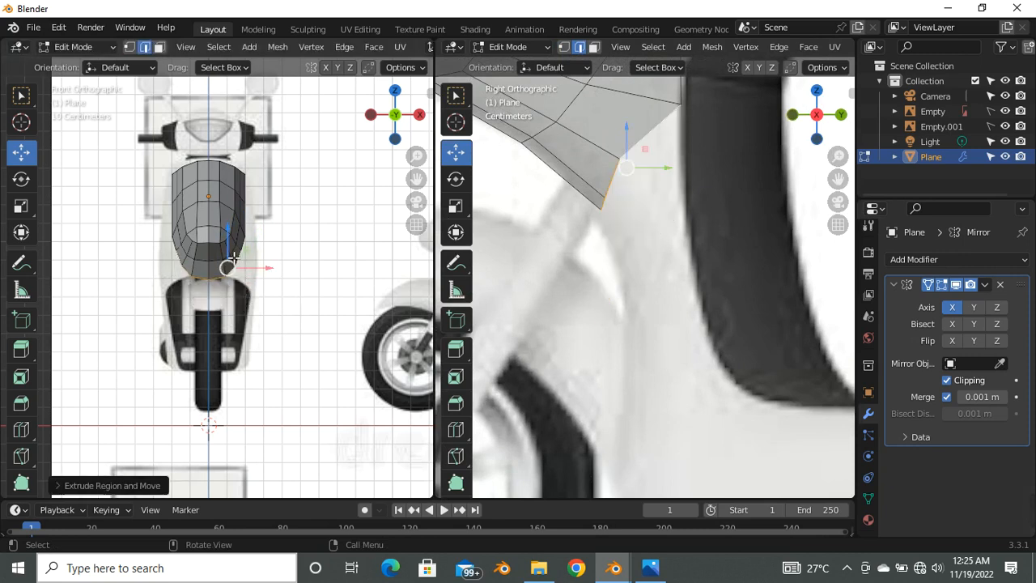
pyautogui.moveTo(235, 246); pyautogui.dragTo(242, 320)
# Step: Move the extruded strip's lower rear vertex back and up to the inner edge of the black trim in the right view
pyautogui.scroll(-3, 583, 253)
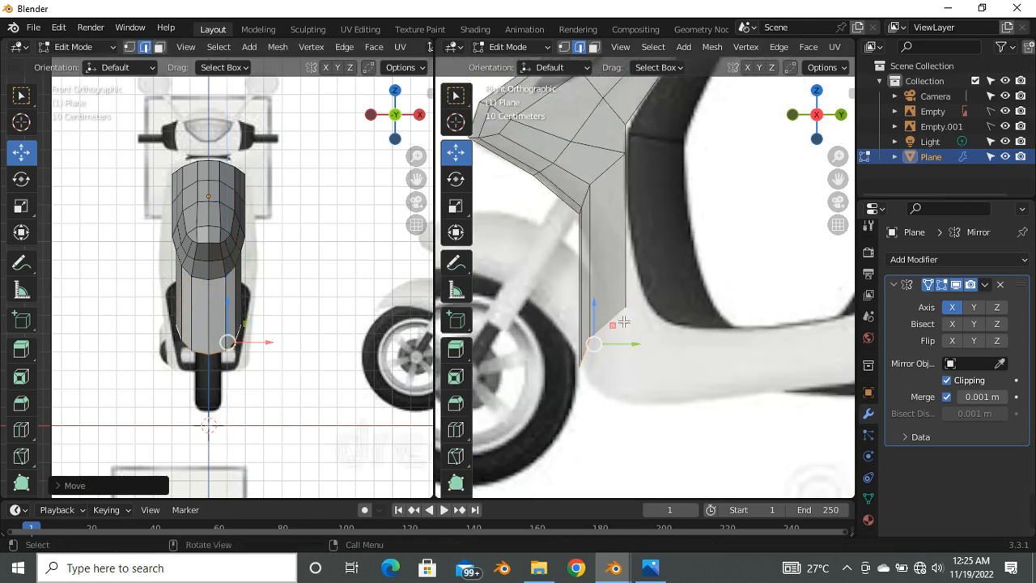
pyautogui.press('1')
pyautogui.click(625, 309)
pyautogui.scroll(2, 624, 307)
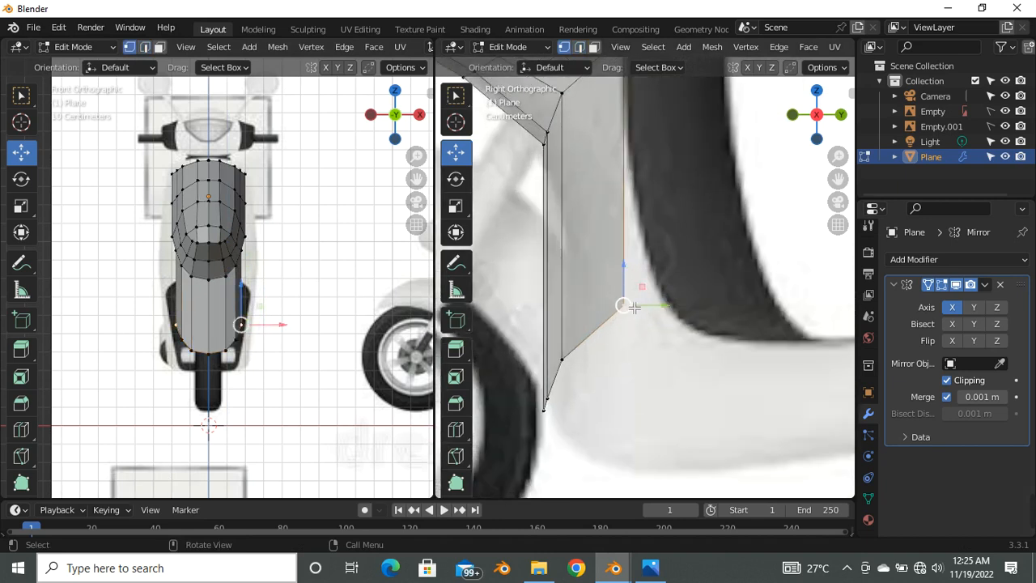
pyautogui.press('g')
pyautogui.click(652, 301)
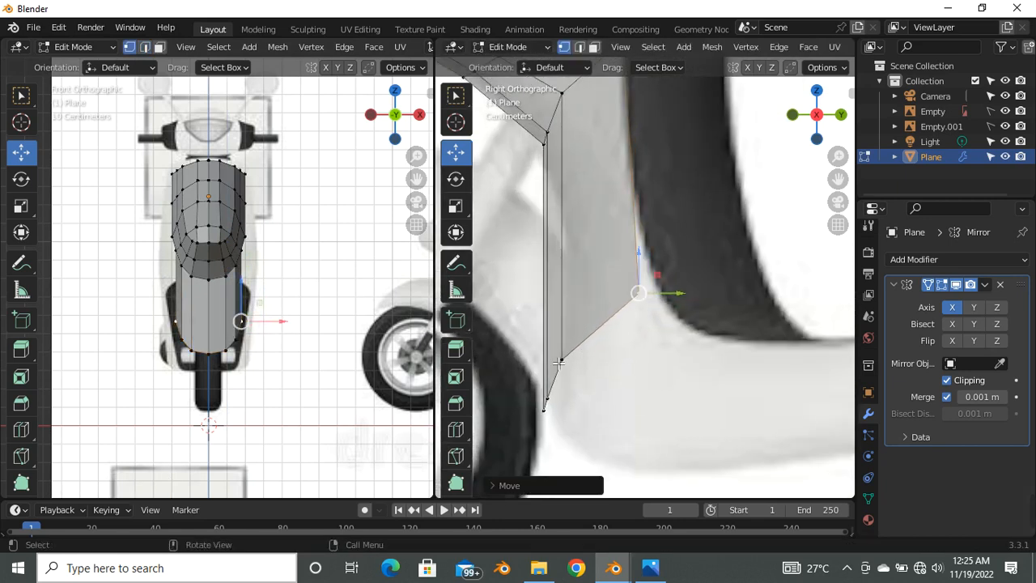
# Step: Shift the strip's remaining bottom vertices rearward one by one in the right view to match the body's front edge
pyautogui.click(562, 358)
pyautogui.press('g')
pyautogui.click(577, 384)
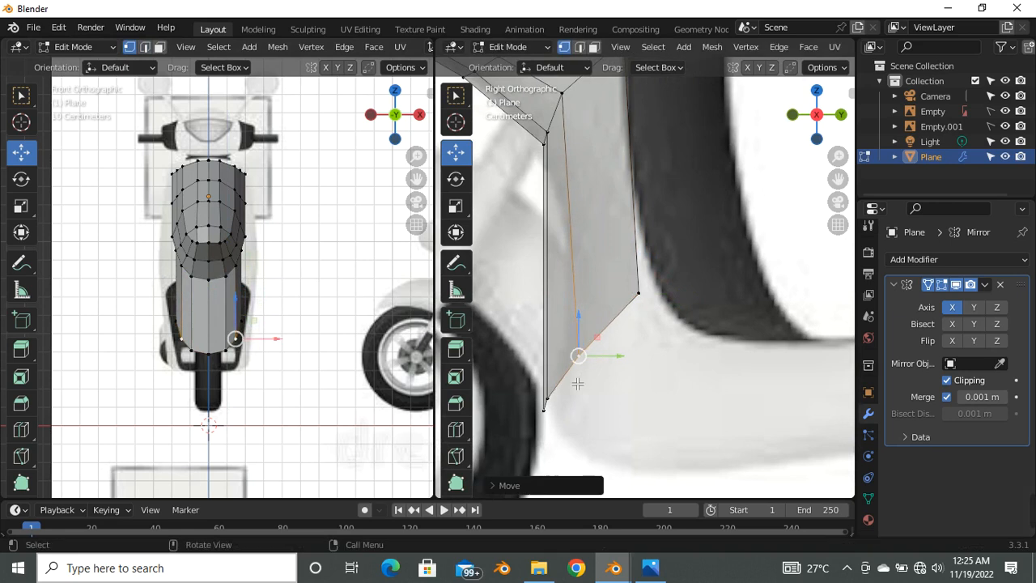
pyautogui.click(557, 403)
pyautogui.press('g')
pyautogui.click(580, 394)
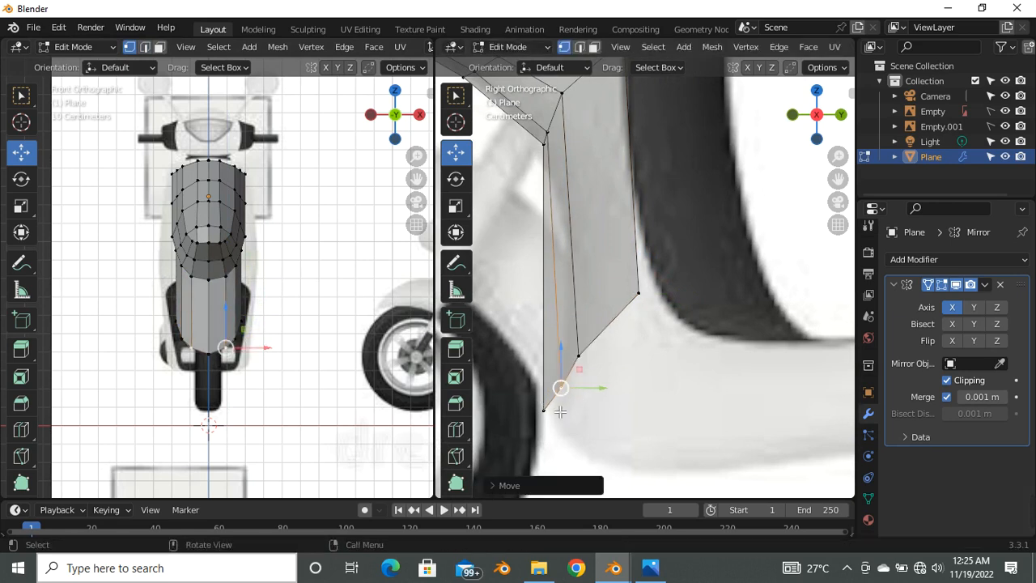
pyautogui.click(550, 416)
pyautogui.press('g')
pyautogui.click(558, 405)
# Step: Add a horizontal loop cut around the body's lower front strip, sliding it to about mid-height
pyautogui.scroll(-4, 639, 277)
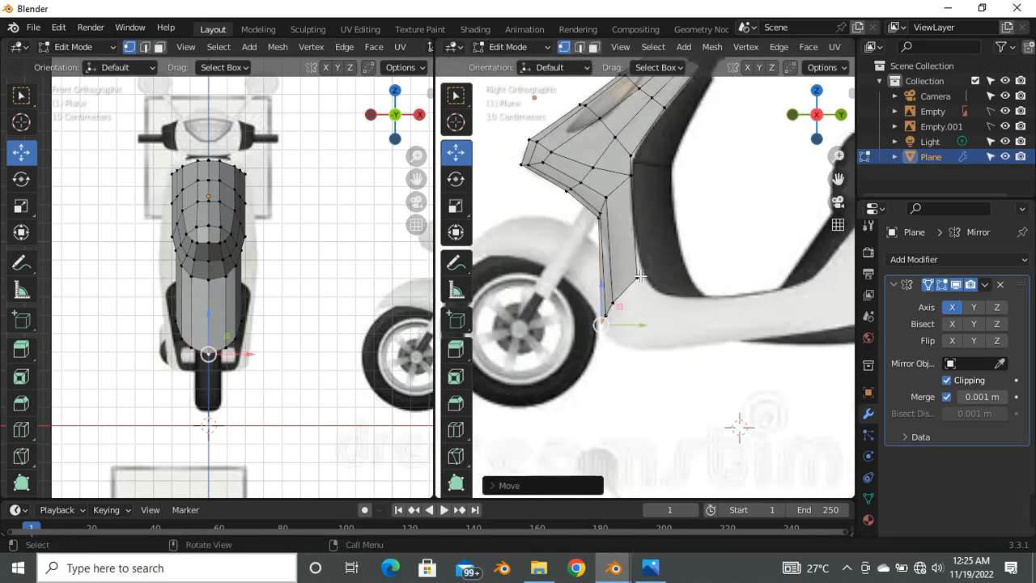
pyautogui.hotkey('ctrl', 'r')
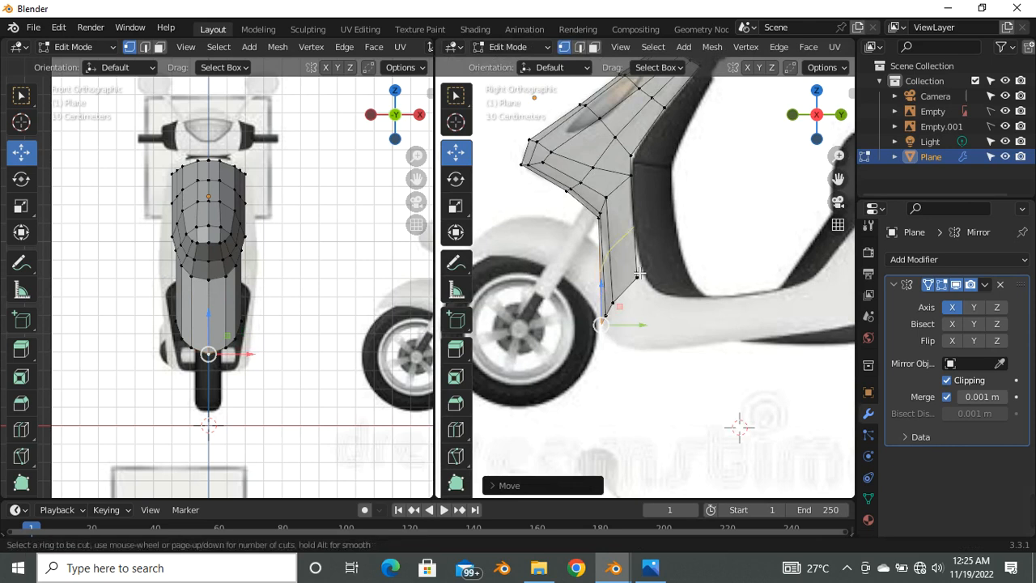
pyautogui.click(638, 257)
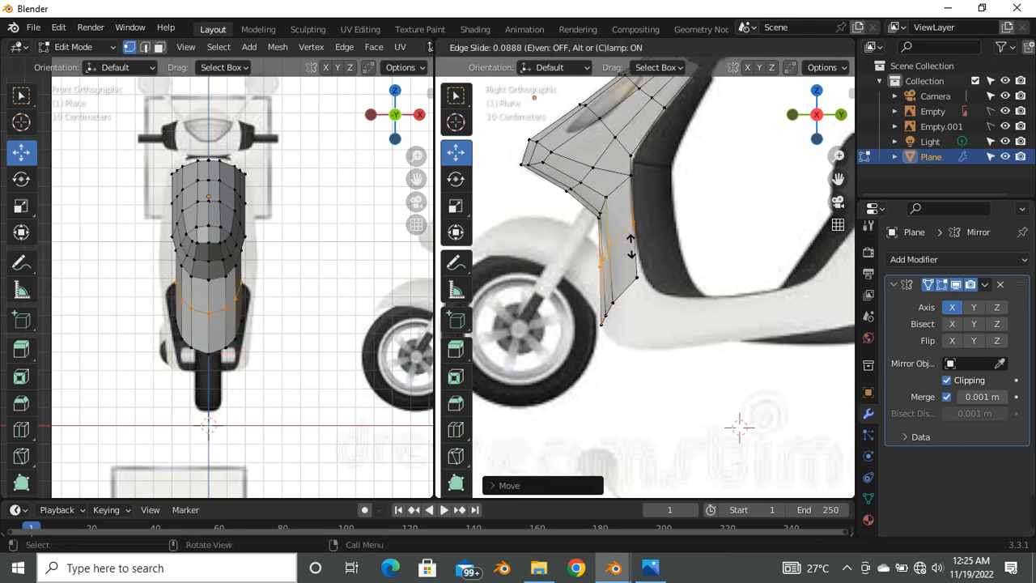
pyautogui.click(622, 254)
pyautogui.scroll(3, 623, 254)
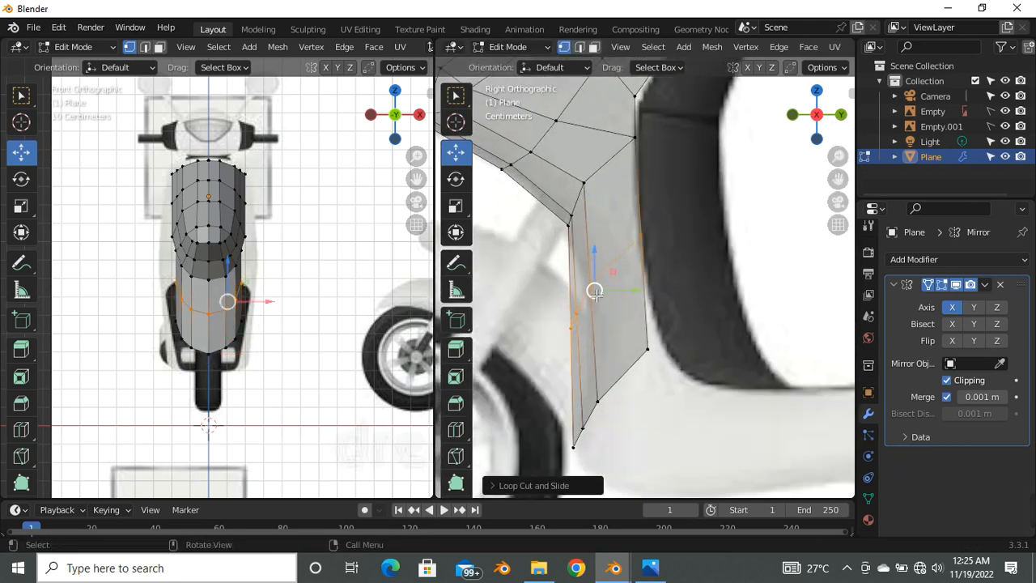
pyautogui.scroll(2, 594, 291)
# Step: Move the new loop's rear vertex and the strip's lower rear vertex to the black trim's inner edge in the right view
pyautogui.moveTo(618, 278); pyautogui.dragTo(635, 267)
pyautogui.click(723, 167)
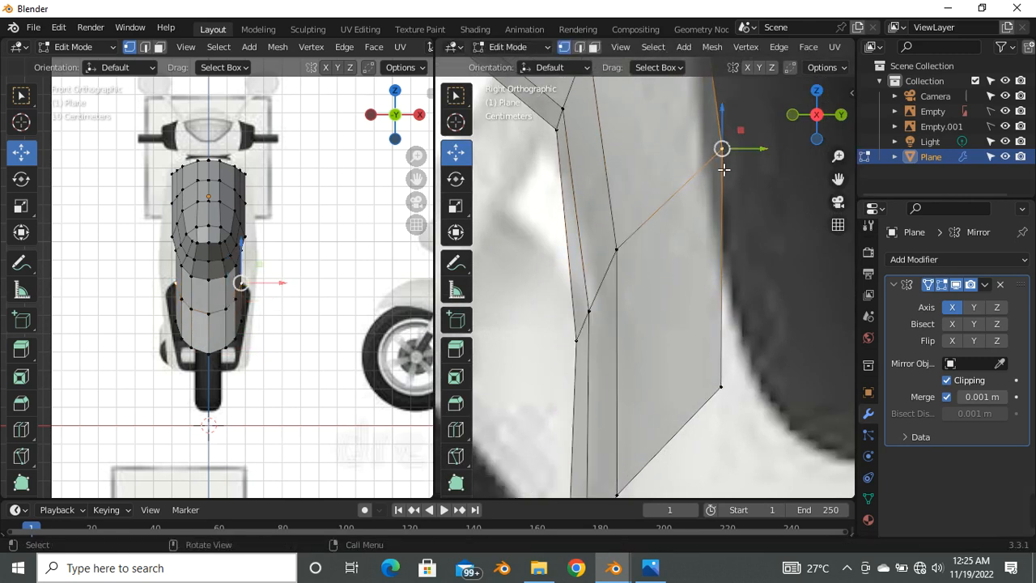
pyautogui.moveTo(725, 157); pyautogui.dragTo(703, 163)
pyautogui.scroll(-5, 630, 248)
pyautogui.scroll(4, 641, 243)
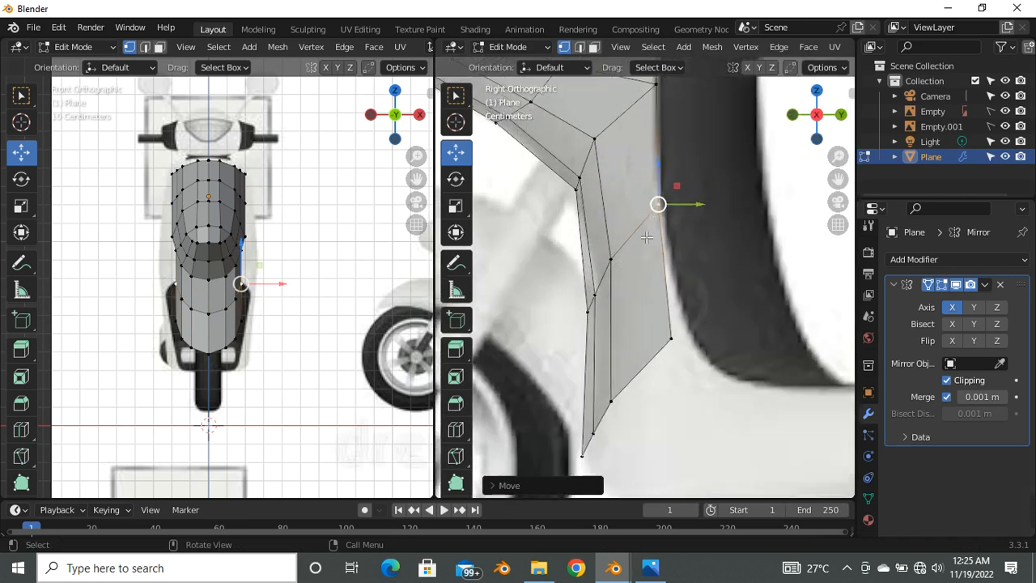
pyautogui.click(696, 397)
pyautogui.press('g')
pyautogui.click(722, 387)
pyautogui.scroll(-4, 620, 295)
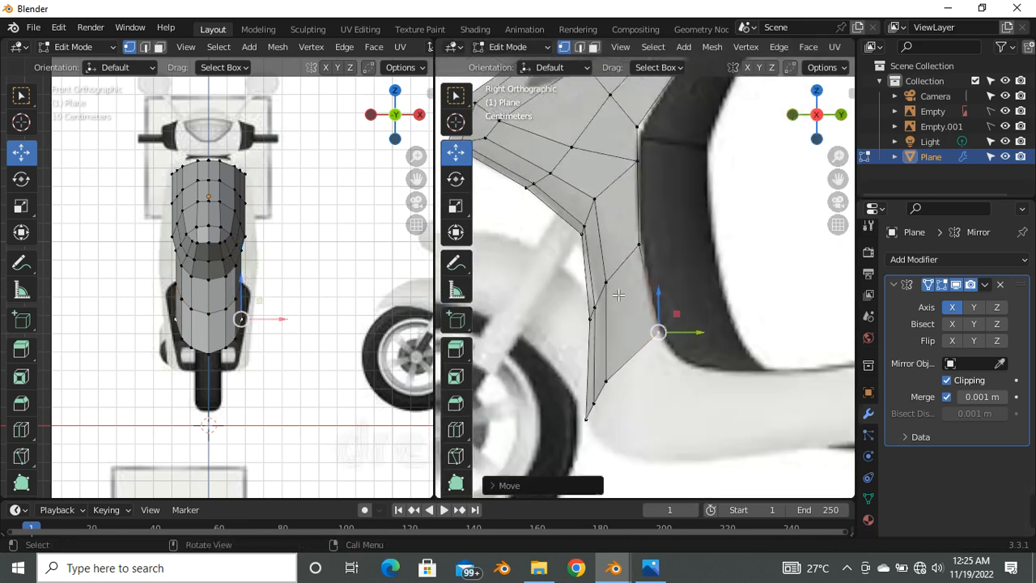
# Step: Adjust the new loop's side vertex next to the rear one and the vertex above it in the right view
pyautogui.scroll(2, 618, 293)
pyautogui.click(617, 283)
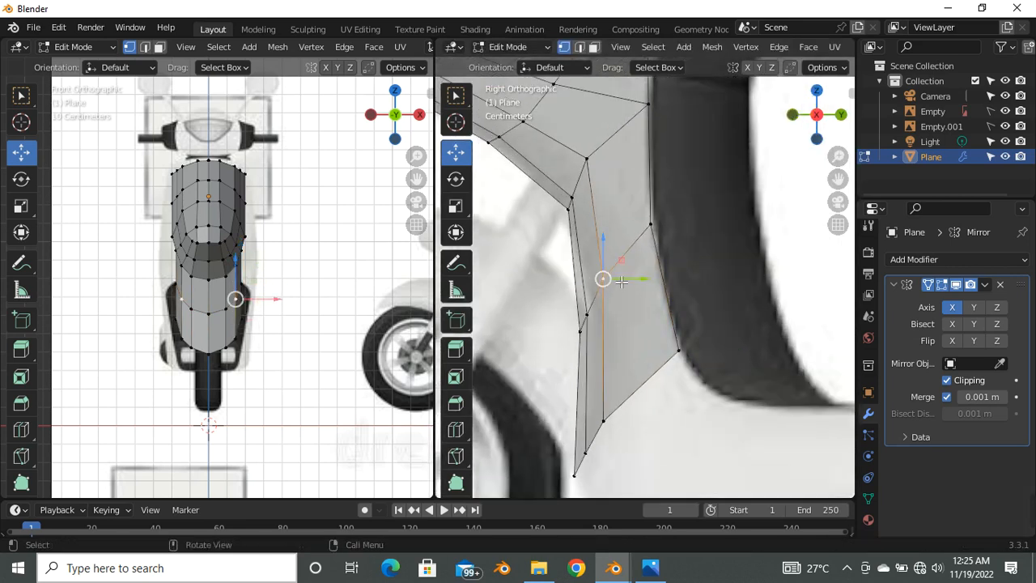
pyautogui.press('g')
pyautogui.click(589, 157)
pyautogui.scroll(-3, 593, 243)
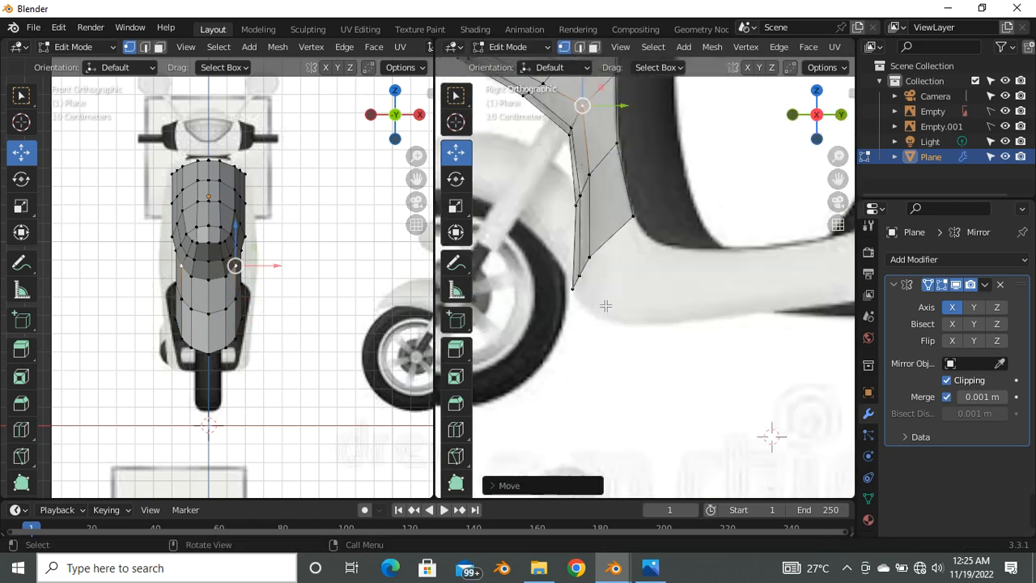
# Step: Move the strip's remaining bottom vertices up and rearward one by one in the right view to even out the lower edge
pyautogui.press('g')
pyautogui.click(595, 235)
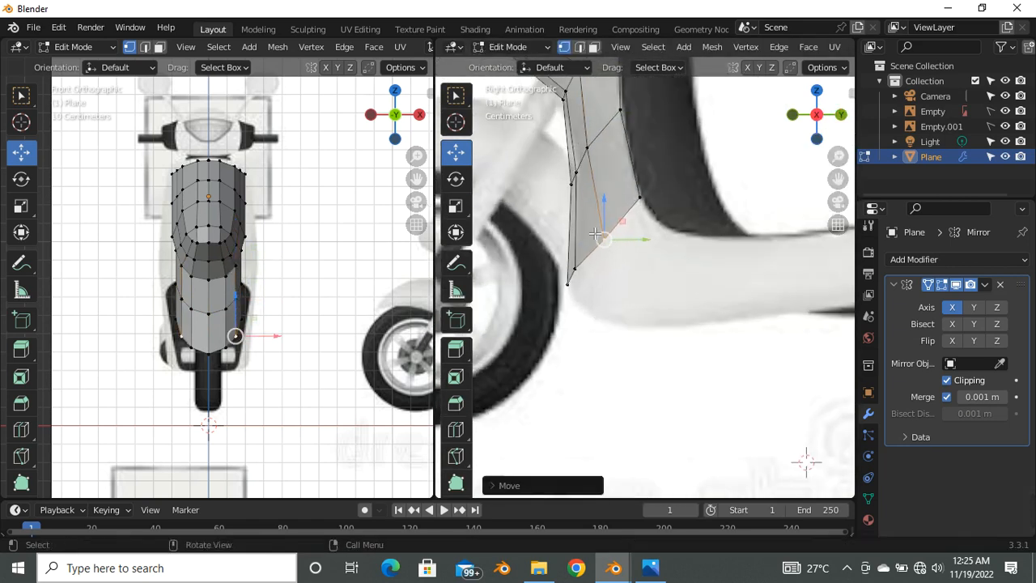
pyautogui.scroll(1, 595, 235)
pyautogui.press('g')
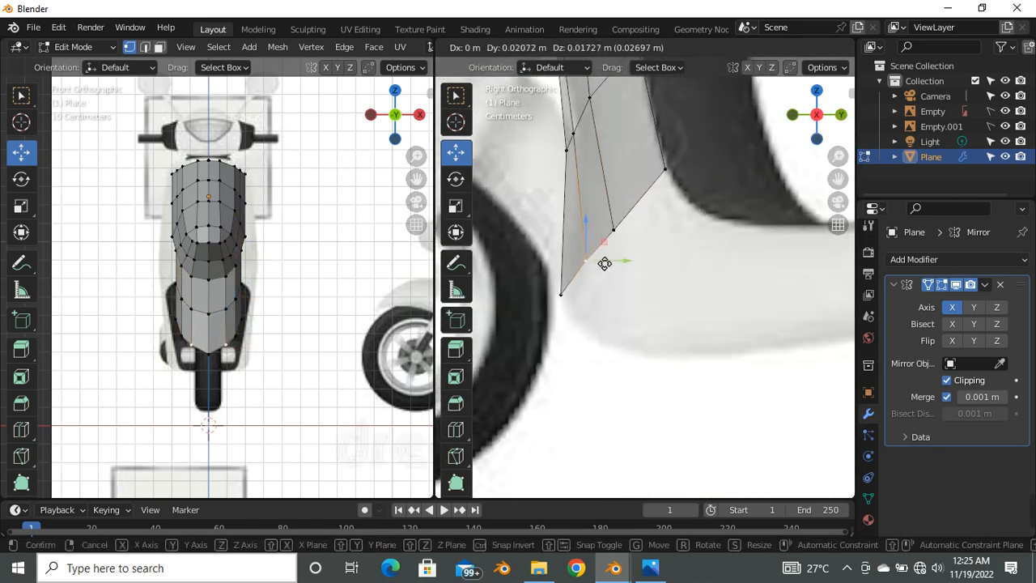
pyautogui.click(599, 279)
pyautogui.press('g')
pyautogui.click(593, 267)
pyautogui.scroll(-2, 593, 258)
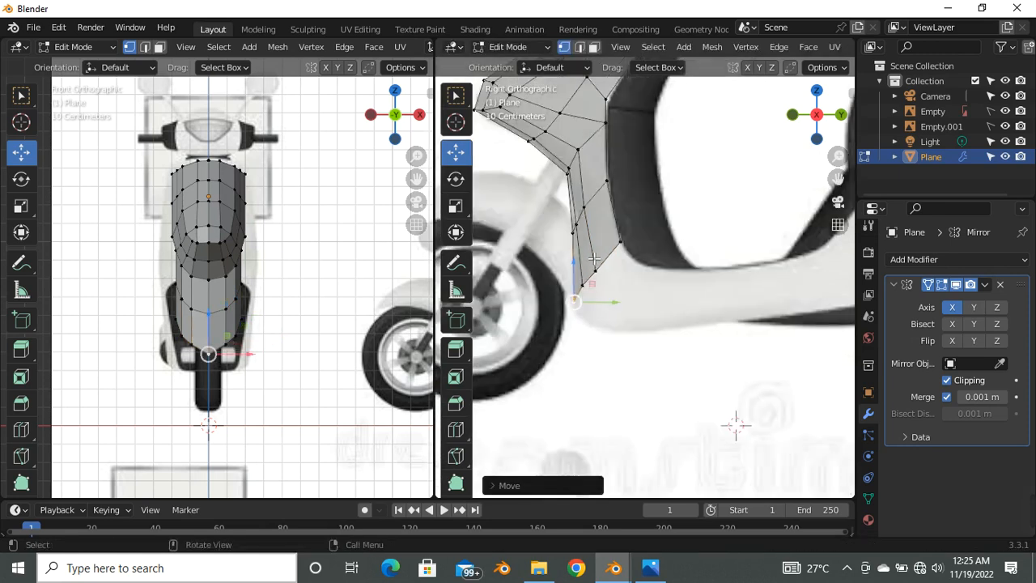
# Step: Select the new loop's three front vertices and reposition them together in the right view
pyautogui.scroll(2, 595, 195)
pyautogui.moveTo(560, 207); pyautogui.dragTo(590, 264)
pyautogui.press('g')
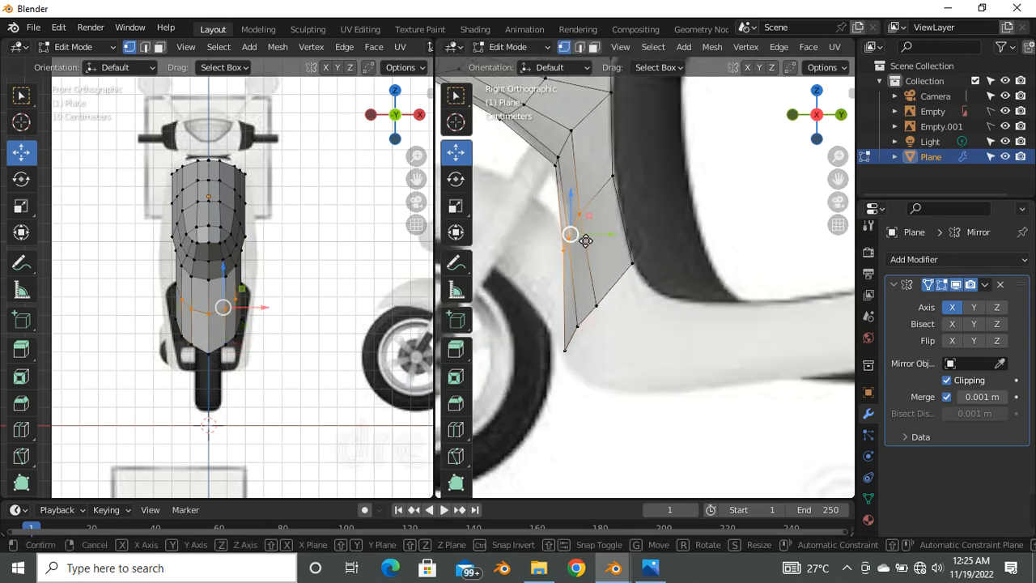
# Step: Move the selected edge loop on the lower front panel slightly rearward in the side view and deselect it
pyautogui.click(589, 239)
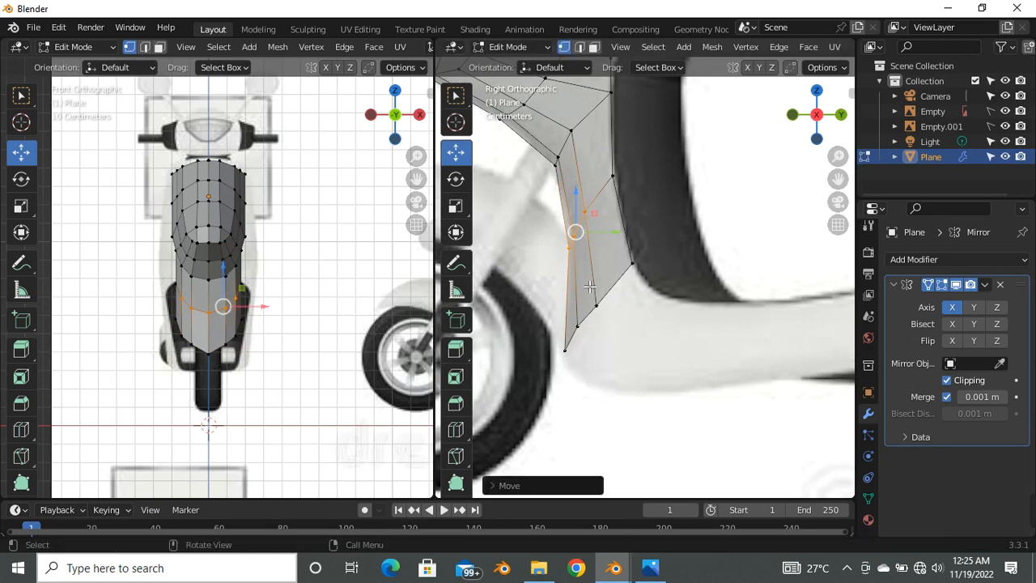
pyautogui.scroll(-2, 589, 287)
pyautogui.click(633, 429)
pyautogui.scroll(3, 564, 295)
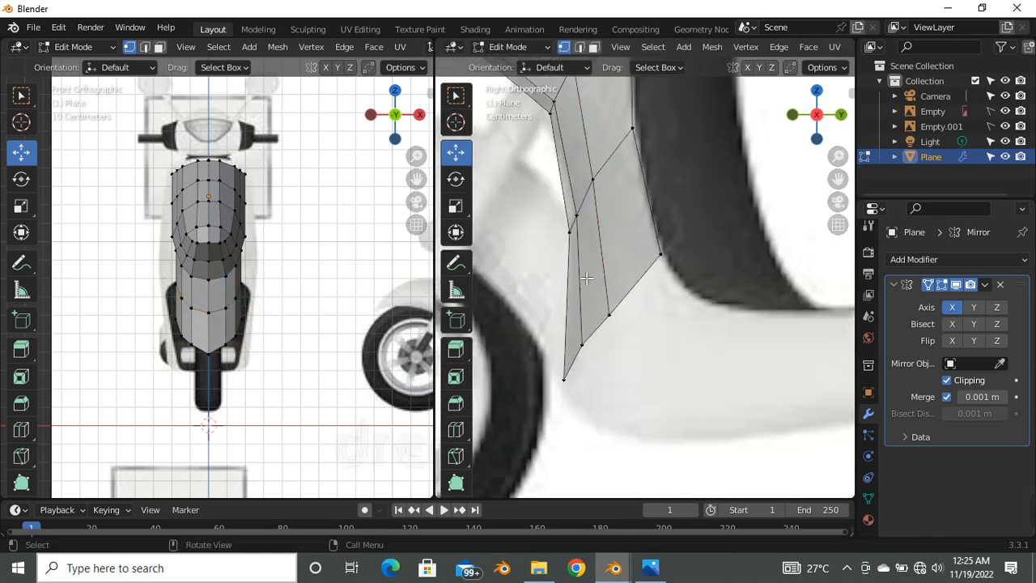
# Step: Compare the panel with the scooter side reference by toggling X-ray display and the Plane's visibility
pyautogui.scroll(-2, 586, 279)
pyautogui.hotkey('alt', 'z')
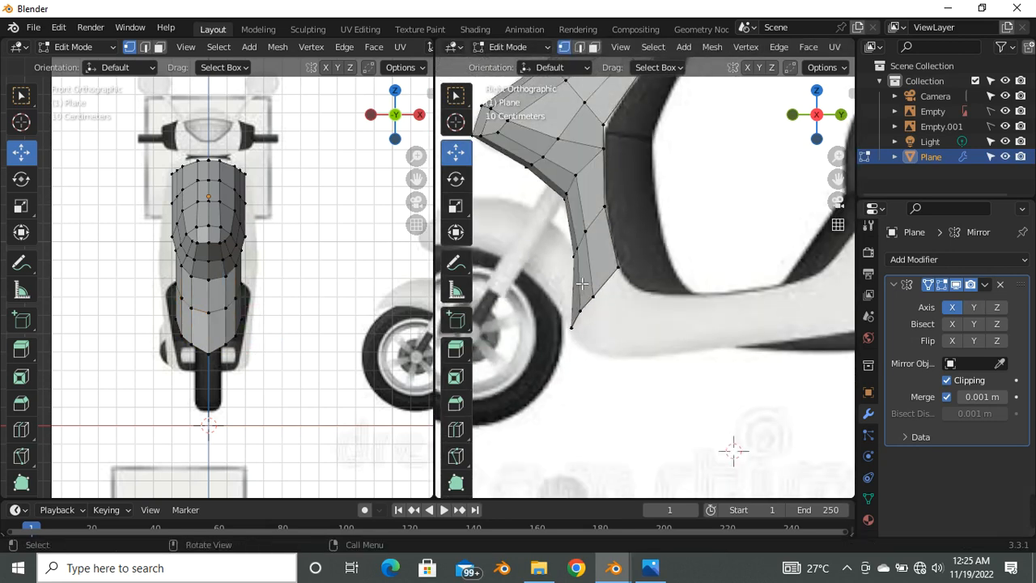
pyautogui.scroll(1, 584, 288)
pyautogui.hotkey('alt', 'z')
pyautogui.scroll(-1, 592, 301)
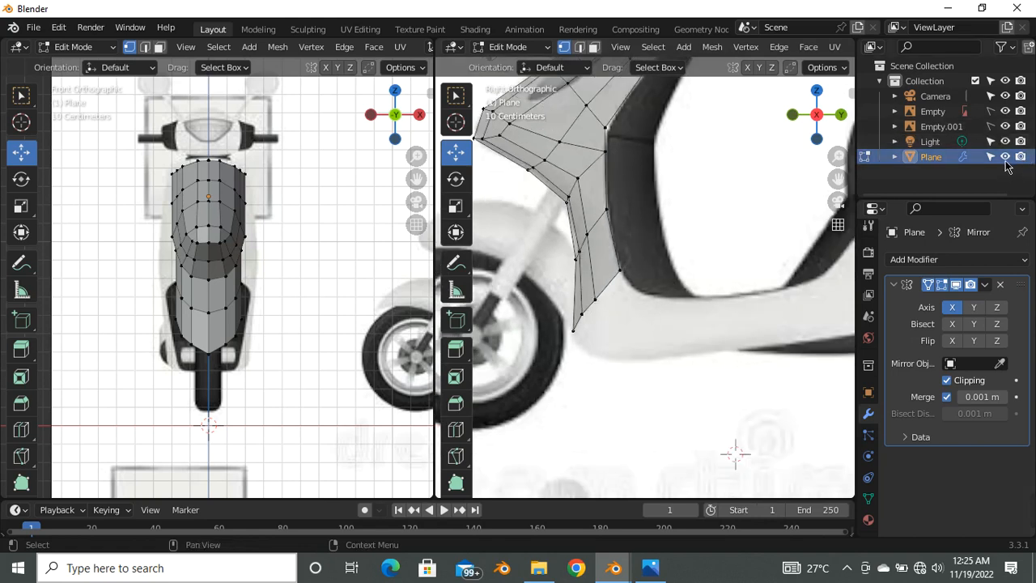
pyautogui.click(1004, 157)
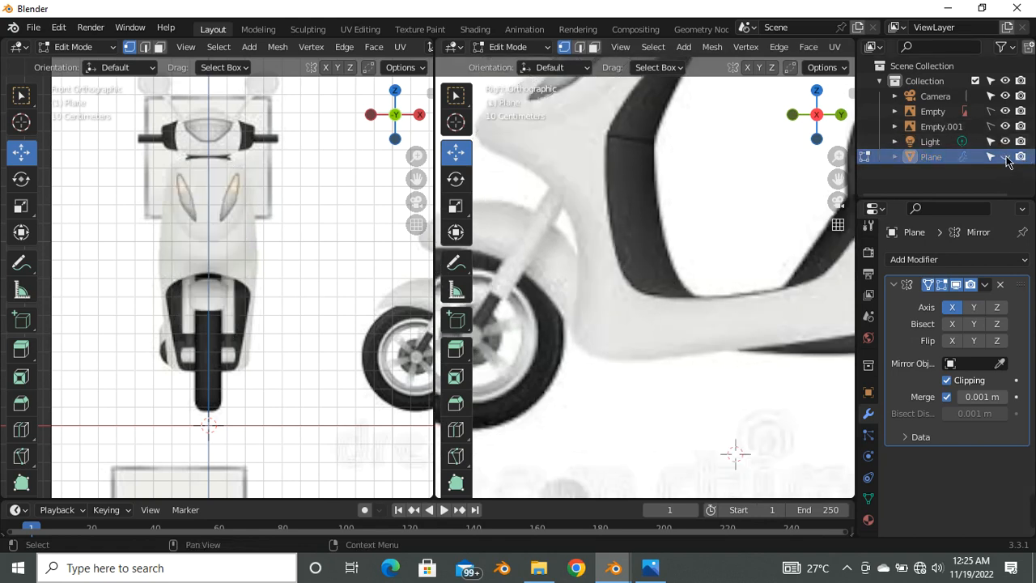
pyautogui.click(1004, 156)
pyautogui.click(1005, 156)
pyautogui.click(1004, 156)
# Step: Add an edge loop across the lowest section of the front panel and position it against the side reference
pyautogui.scroll(4, 537, 305)
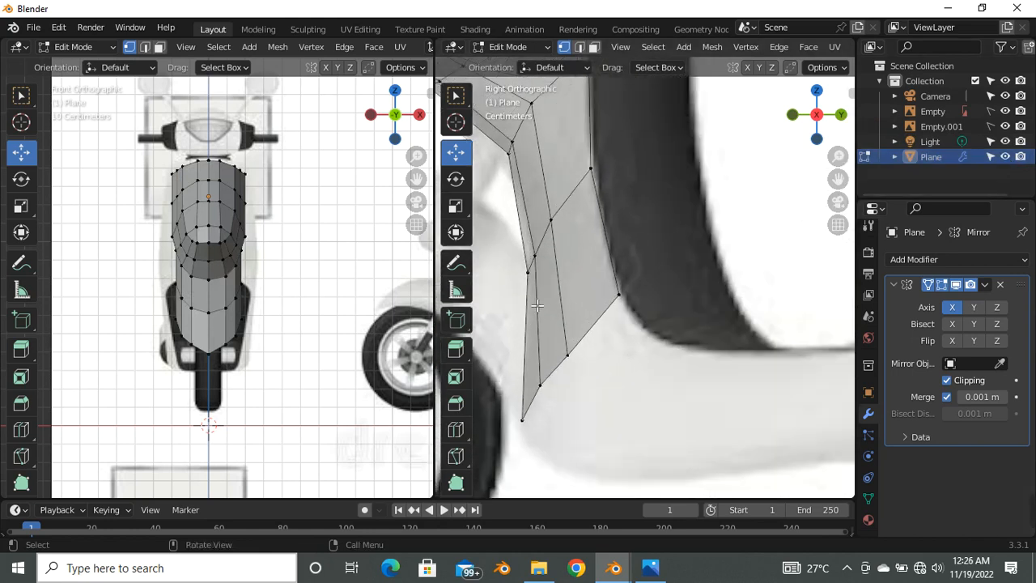
pyautogui.hotkey('ctrl', 'r')
pyautogui.click(543, 309)
pyautogui.rightClick(550, 310)
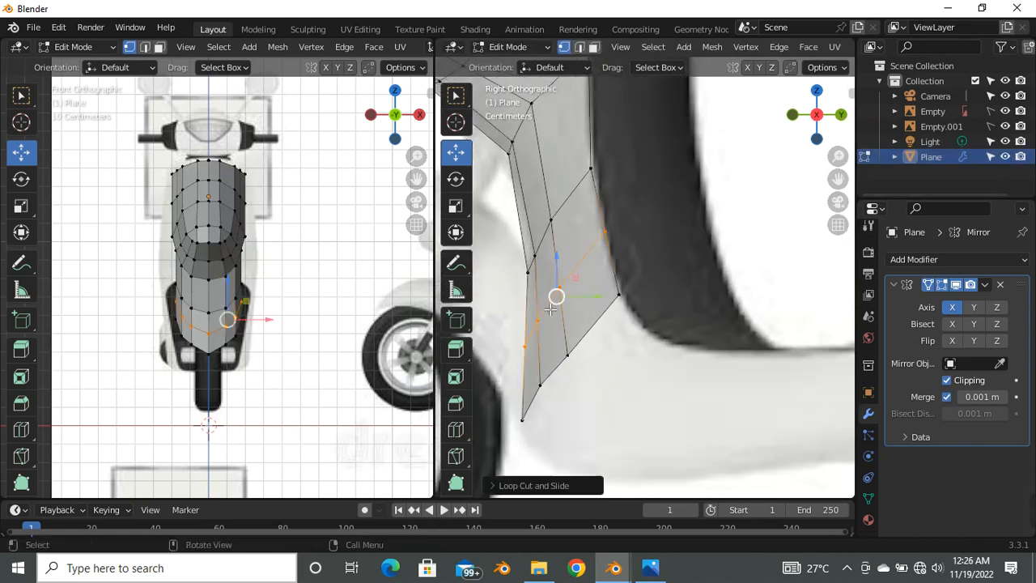
pyautogui.press('g')
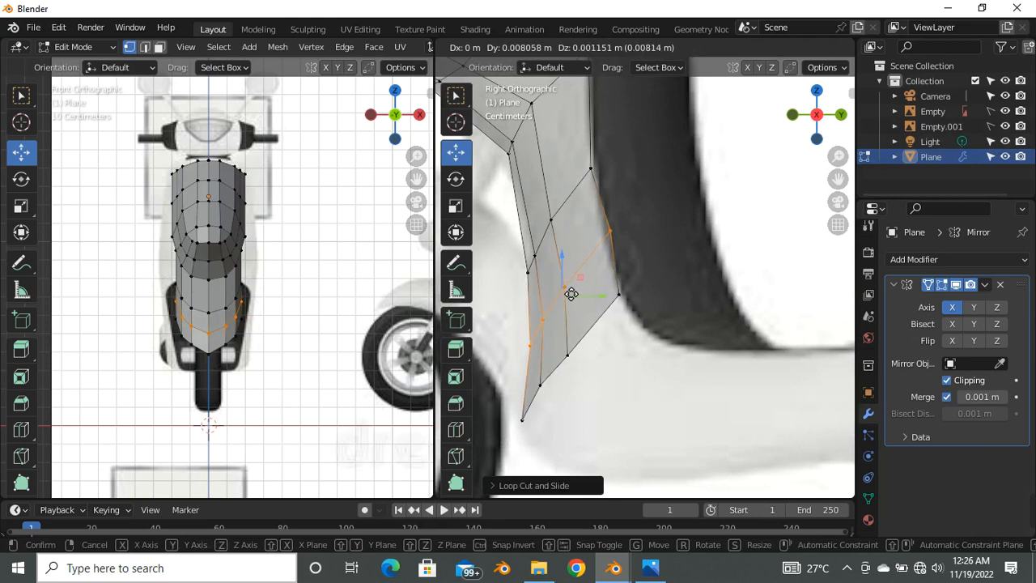
pyautogui.click(566, 294)
pyautogui.scroll(-2, 591, 234)
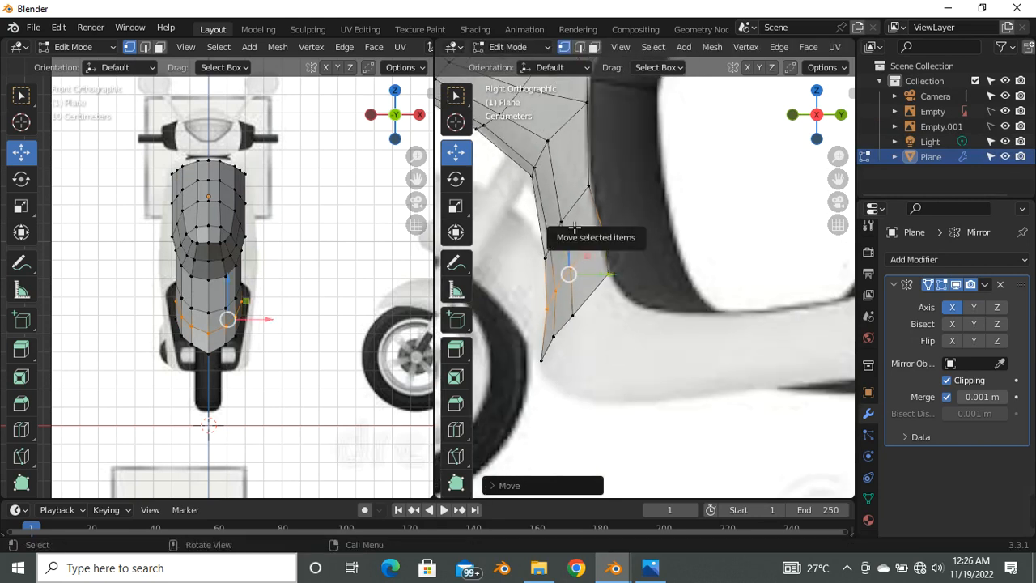
pyautogui.hotkey('ctrl', 'z')
pyautogui.moveTo(570, 229); pyautogui.dragTo(566, 216)
pyautogui.click(649, 354)
pyautogui.scroll(-3, 650, 354)
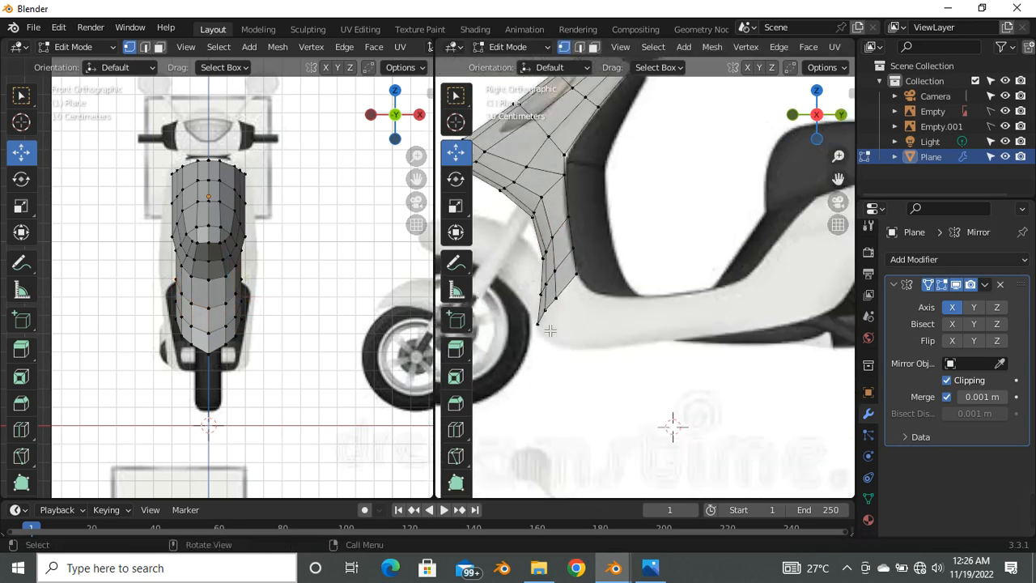
# Step: Reposition the lower corner vertex and the centre-line vertex near the bottom of the front panel in the front view
pyautogui.scroll(4, 212, 345)
pyautogui.click(226, 320)
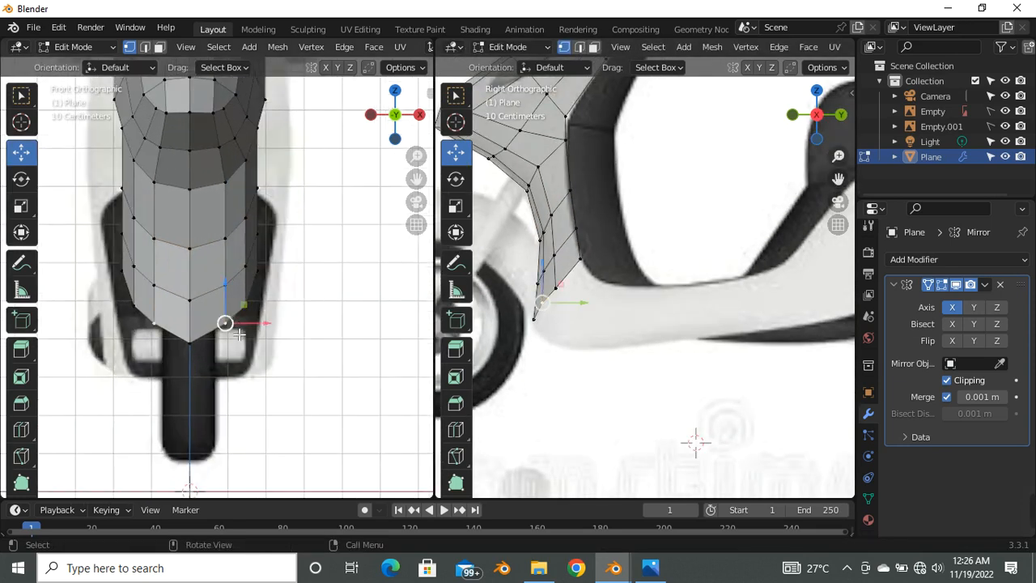
pyautogui.scroll(4, 220, 316)
pyautogui.moveTo(216, 310); pyautogui.dragTo(247, 340)
pyautogui.click(269, 283)
pyautogui.moveTo(269, 283); pyautogui.dragTo(269, 280)
pyautogui.click(163, 267)
pyautogui.moveTo(150, 236); pyautogui.dragTo(156, 223)
pyautogui.scroll(-5, 186, 247)
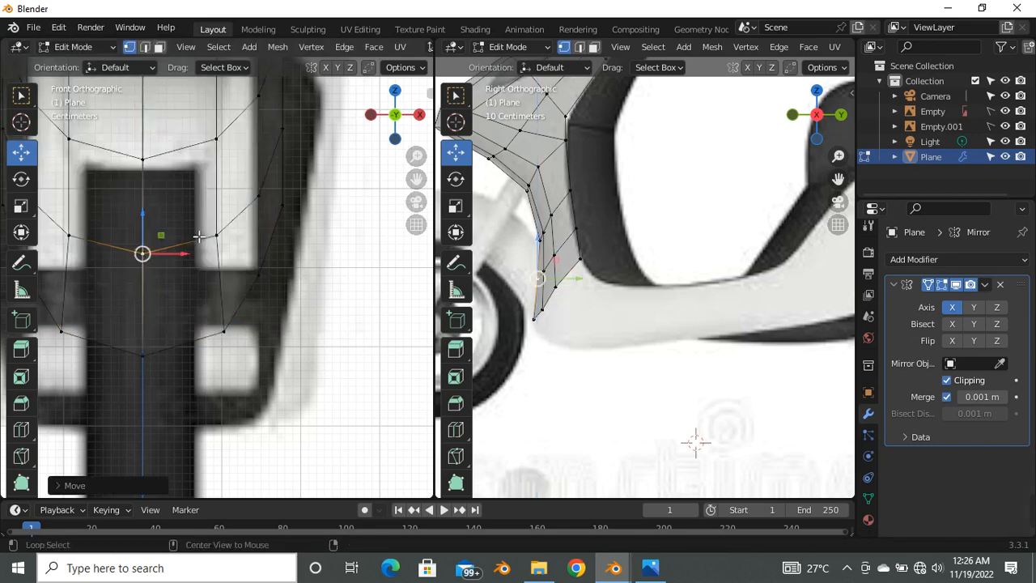
pyautogui.scroll(-2, 188, 201)
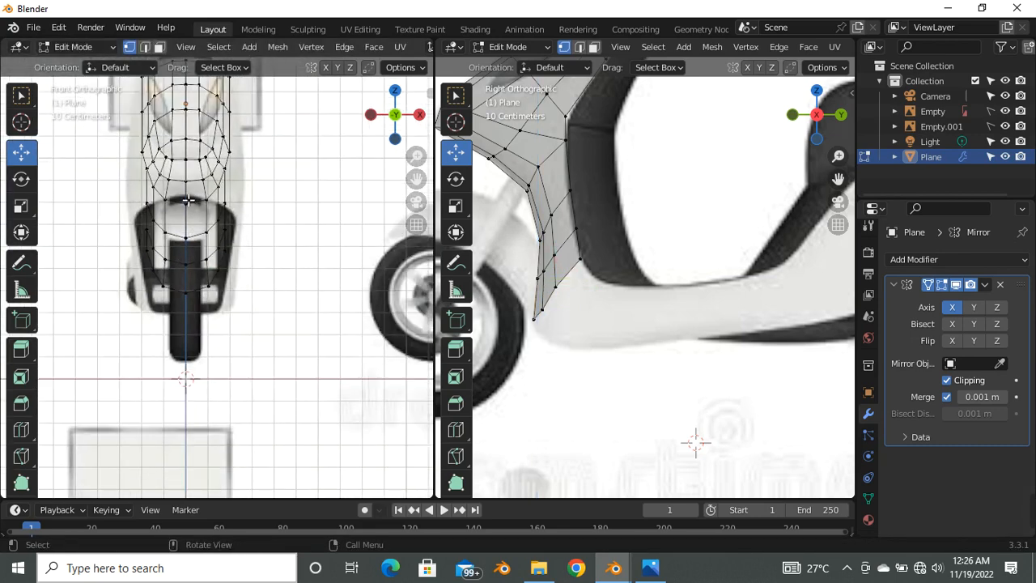
pyautogui.scroll(3, 212, 273)
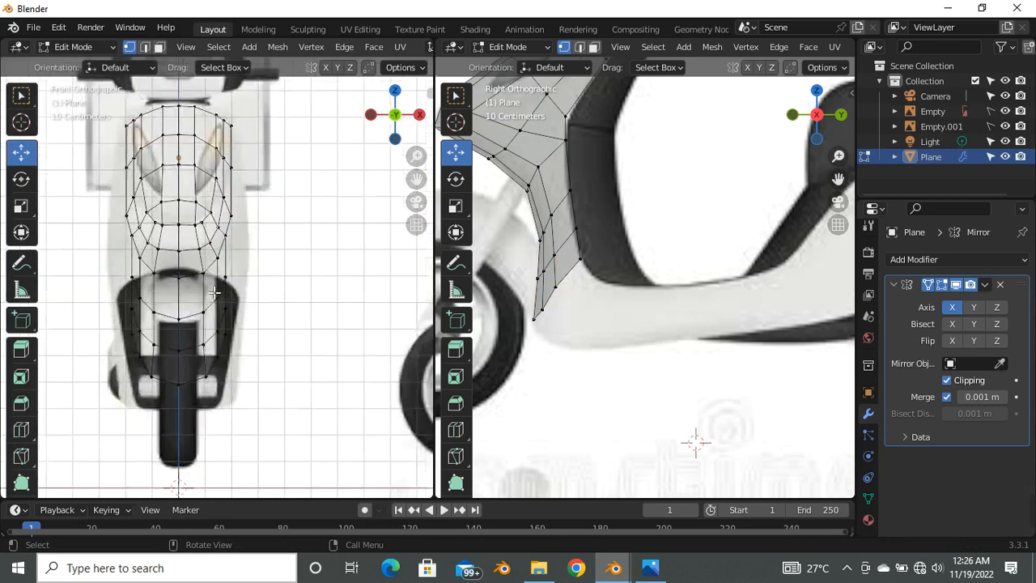
pyautogui.scroll(-1, 258, 277)
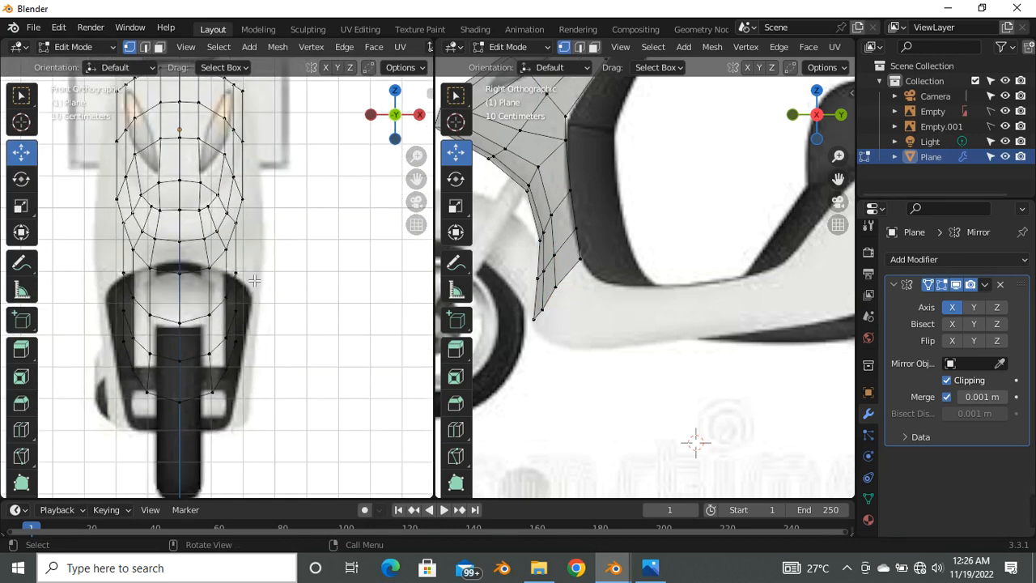
pyautogui.scroll(-4, 230, 260)
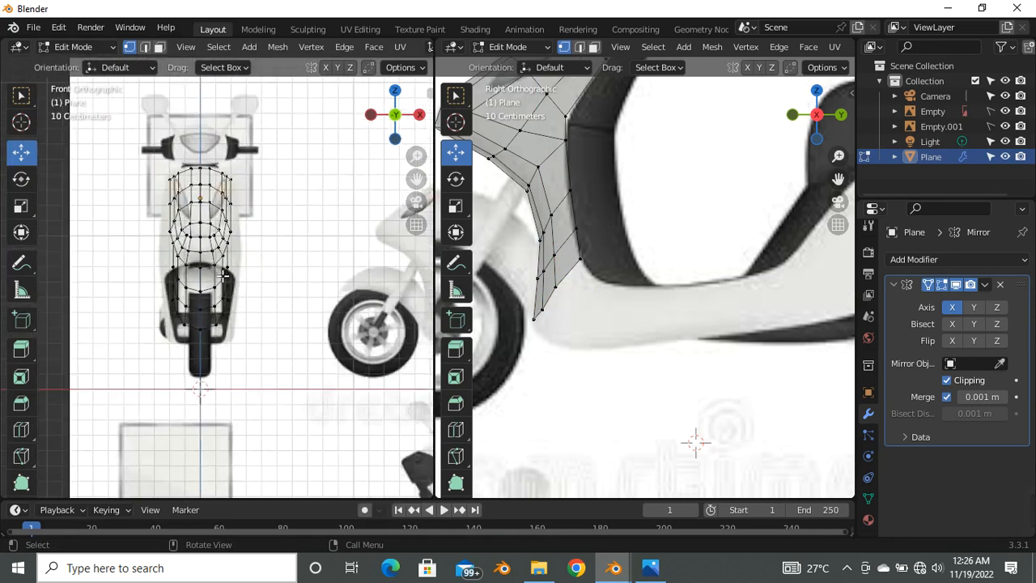
pyautogui.scroll(3, 223, 277)
pyautogui.scroll(-4, 234, 272)
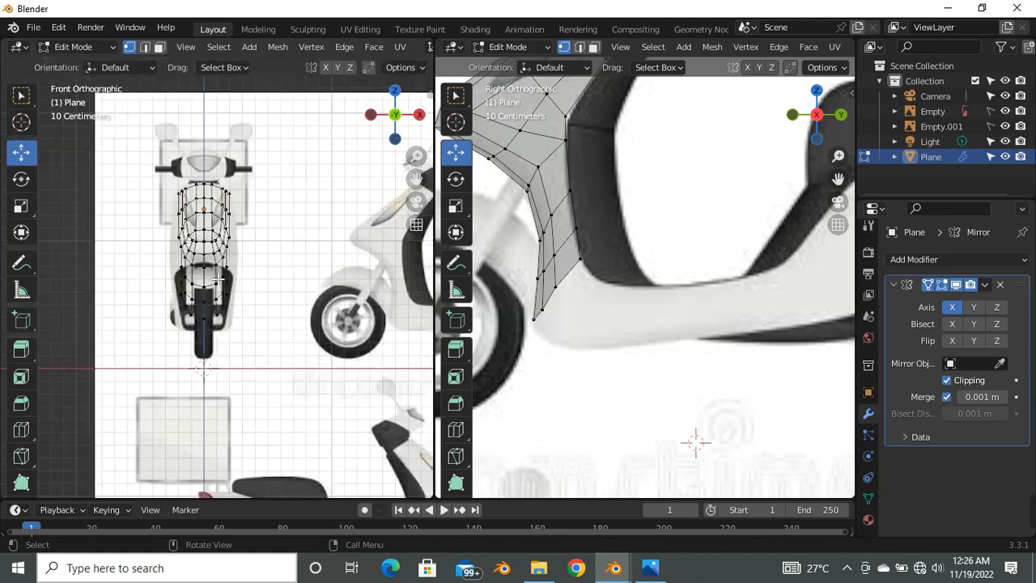
# Step: Try to widen the panel by moving the whole horizontal edge loop at the front fender's height outward along X
pyautogui.scroll(6, 240, 259)
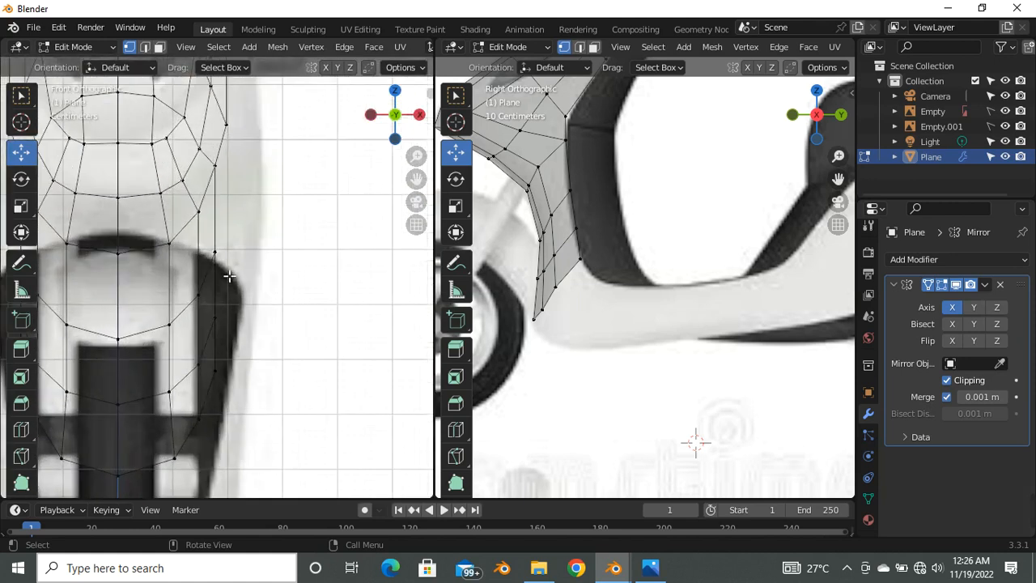
pyautogui.click(216, 253)
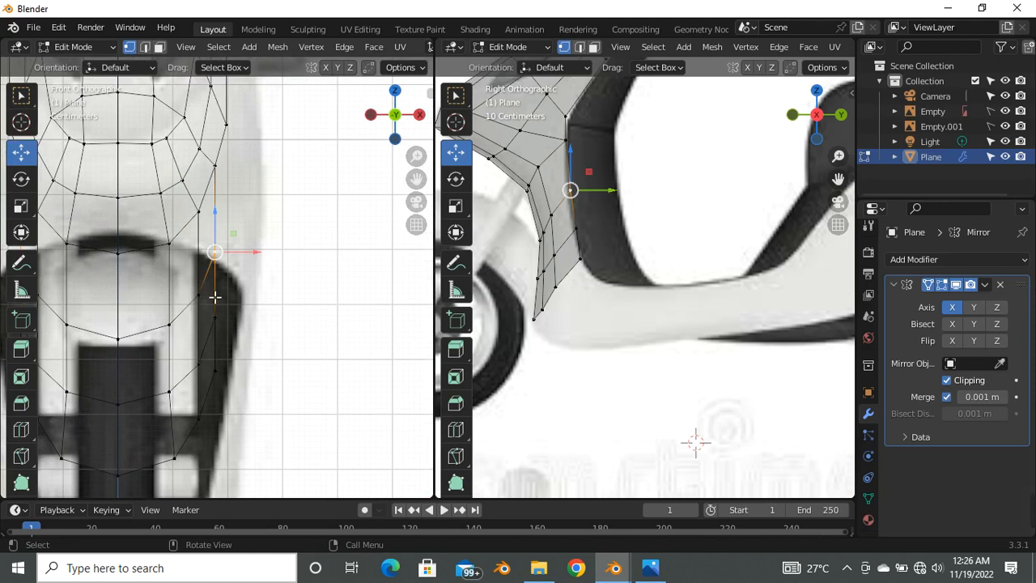
pyautogui.click(225, 323)
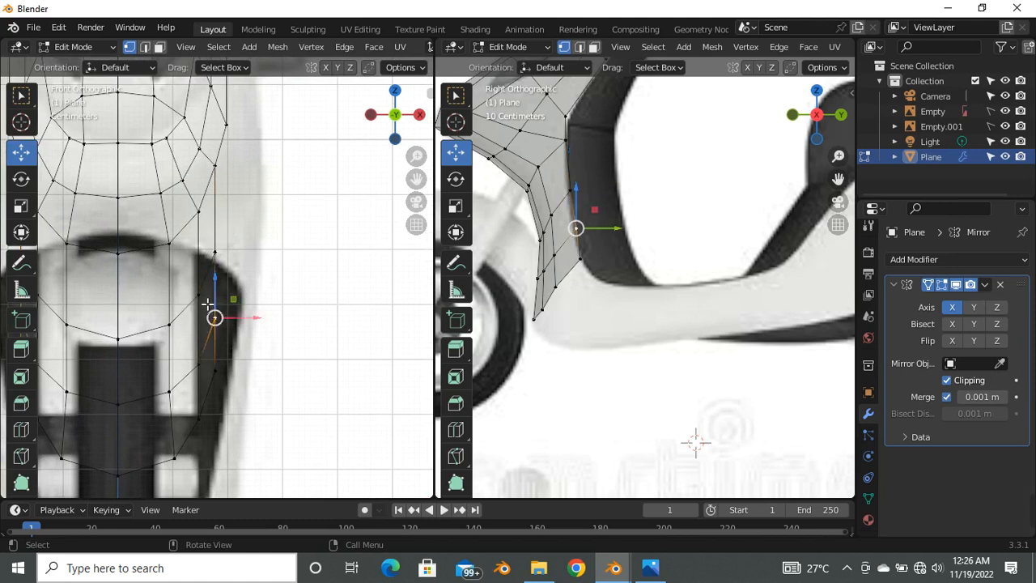
pyautogui.keyDown('alt'); pyautogui.click(208, 296); pyautogui.keyUp('alt')
pyautogui.keyDown('alt'); pyautogui.click(216, 283); pyautogui.keyUp('alt')
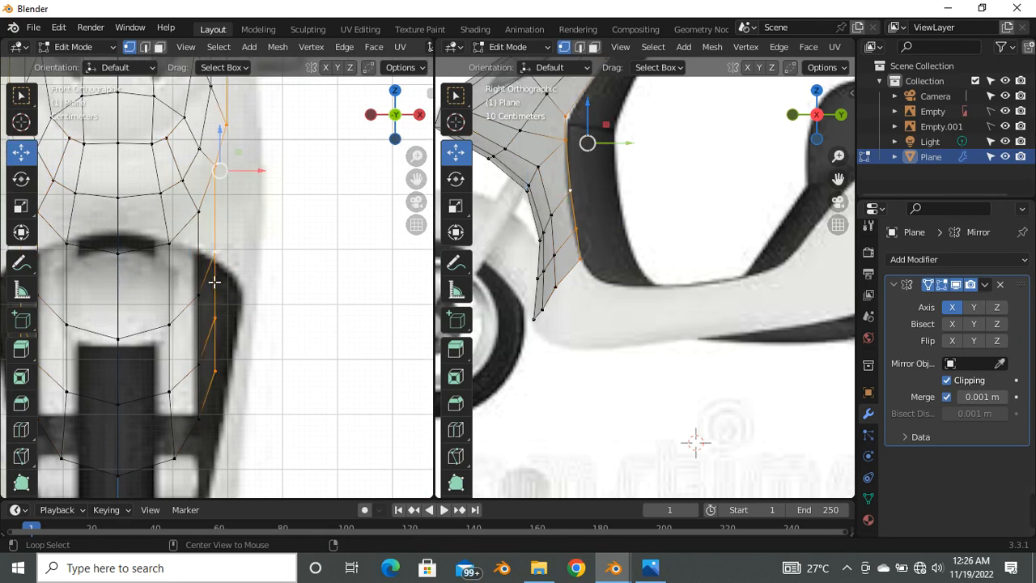
pyautogui.keyDown('alt'); pyautogui.click(203, 299); pyautogui.keyUp('alt')
pyautogui.scroll(-6, 231, 319)
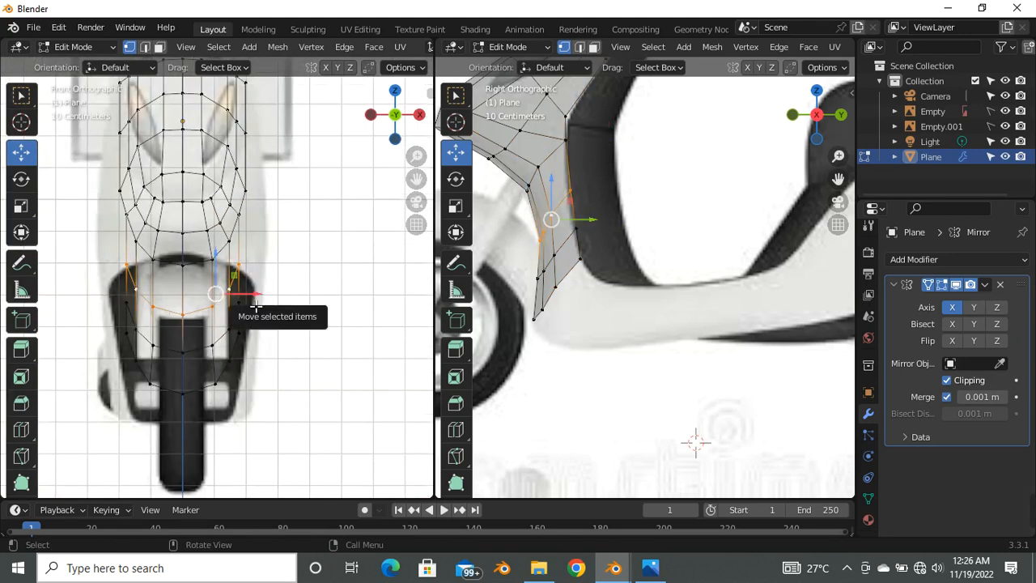
pyautogui.moveTo(259, 304); pyautogui.dragTo(274, 302)
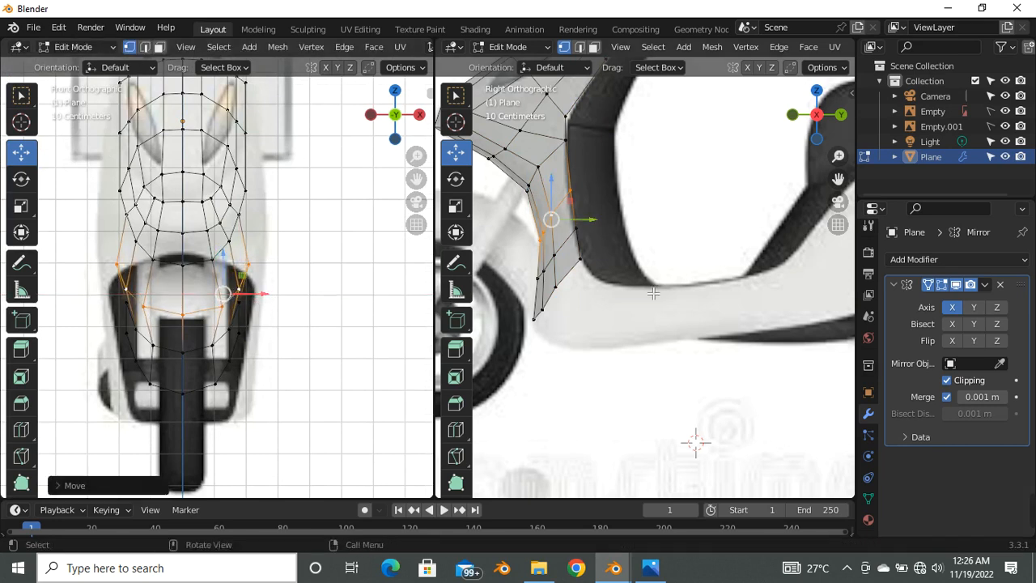
pyautogui.scroll(-4, 653, 317)
pyautogui.scroll(4, 617, 303)
pyautogui.scroll(4, 296, 327)
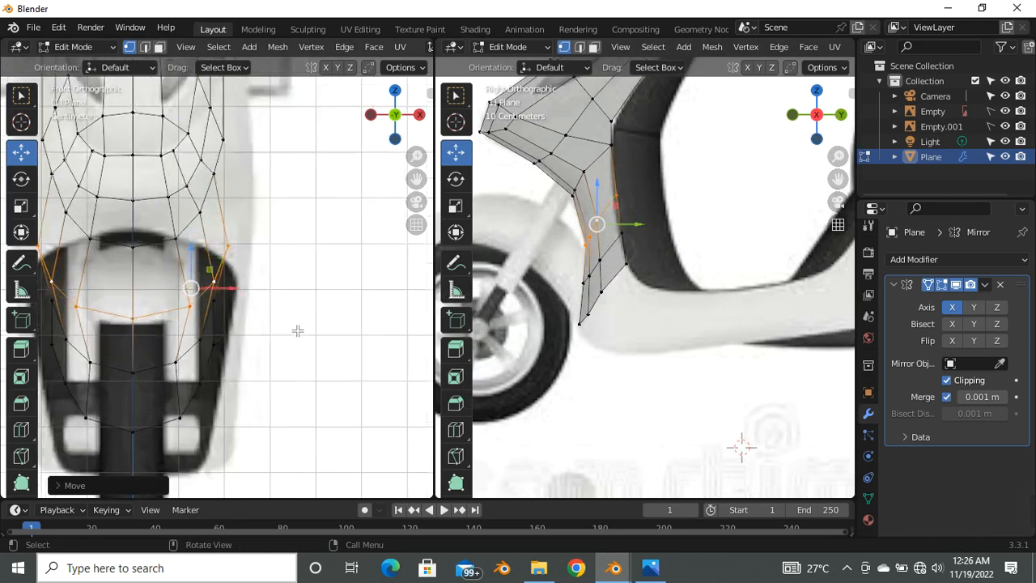
pyautogui.hotkey('ctrl', 'z')
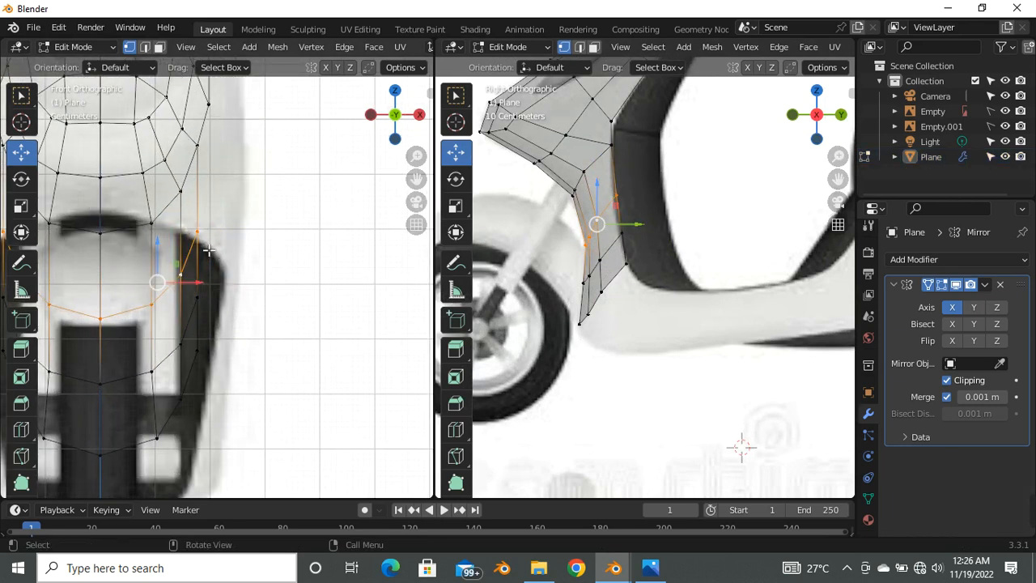
# Step: Move the upper two outer side vertices of the lower panel outward to the body outline, about 0.09 m and 0.06 m in X
pyautogui.click(202, 234)
pyautogui.press('g')
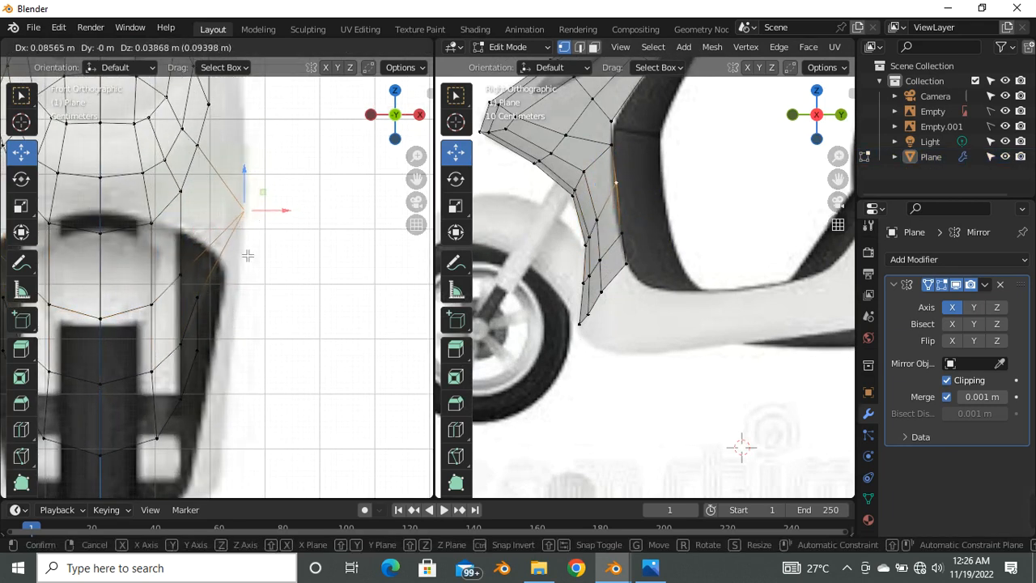
pyautogui.click(248, 255)
pyautogui.click(197, 296)
pyautogui.press('g')
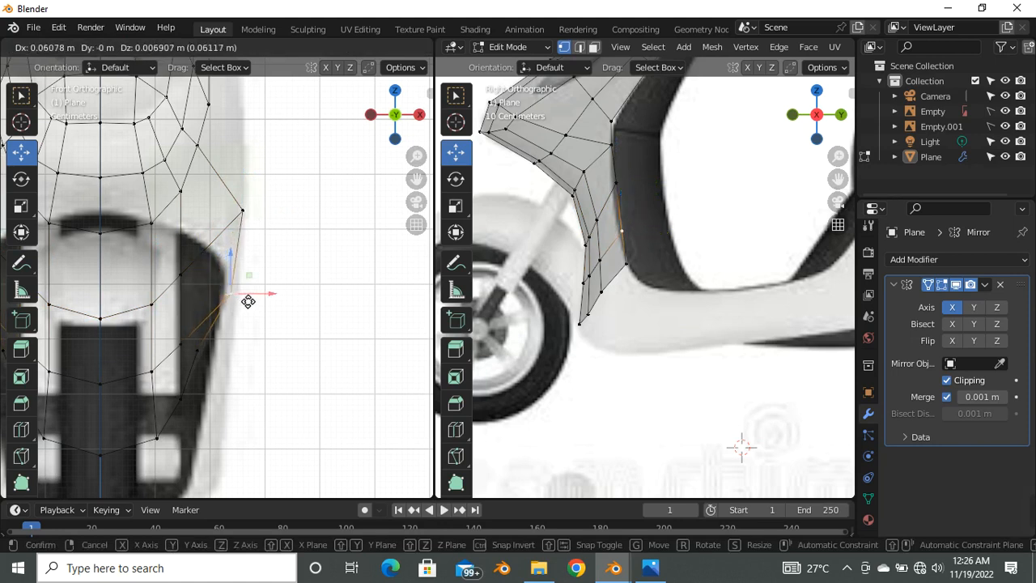
pyautogui.click(250, 300)
# Step: Move the two lowest outer side vertices of the panel outward to follow the body outline in the front view
pyautogui.scroll(-3, 246, 291)
pyautogui.scroll(3, 245, 349)
pyautogui.click(214, 316)
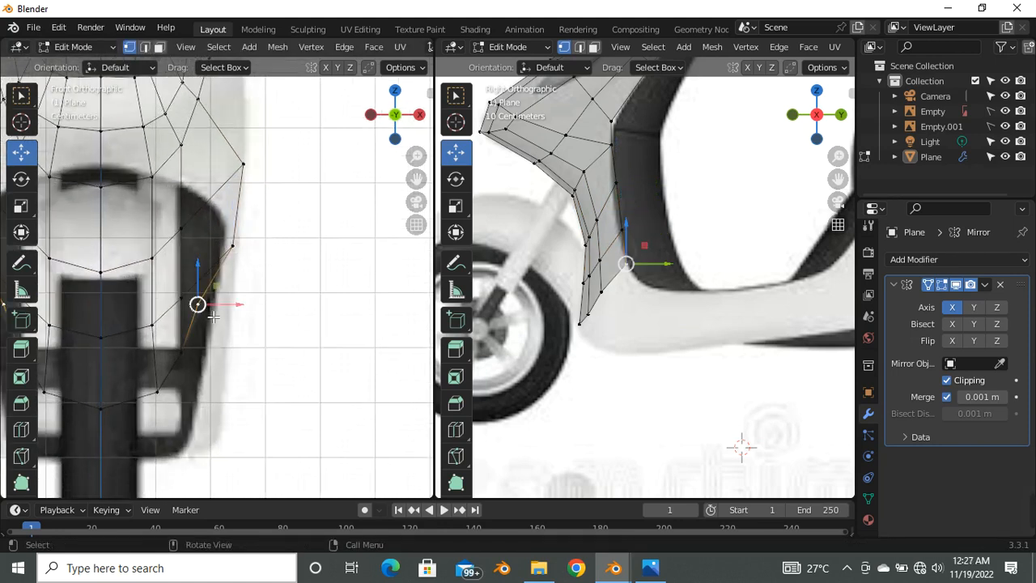
pyautogui.press('g')
pyautogui.click(185, 361)
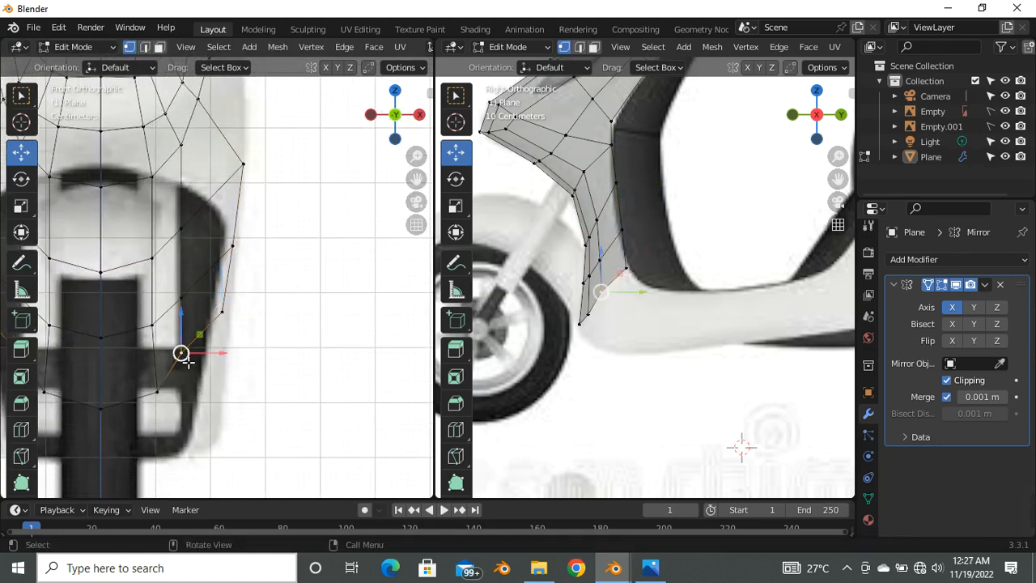
pyautogui.press('g')
pyautogui.click(223, 368)
pyautogui.scroll(-2, 195, 330)
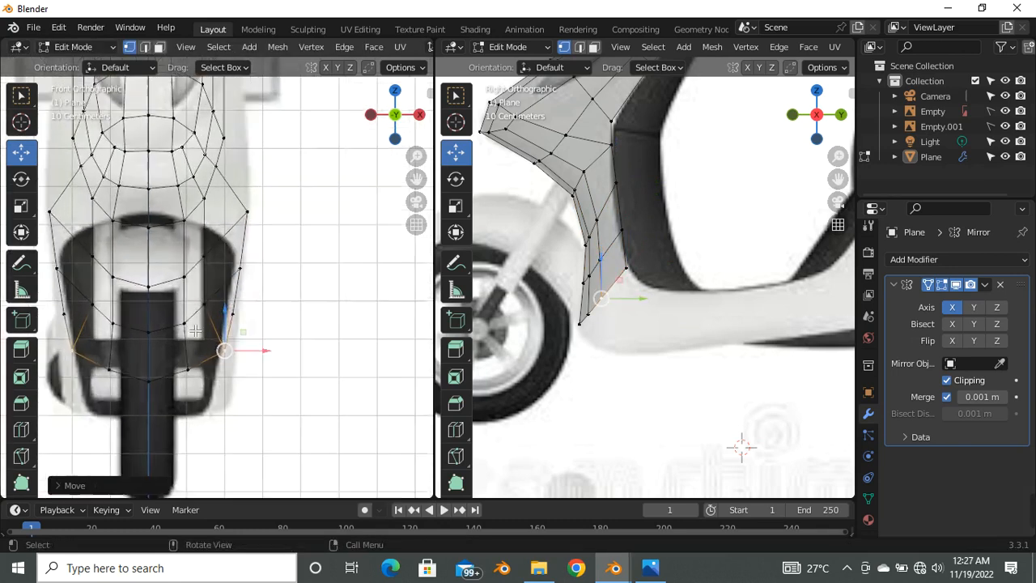
# Step: Move the inner side vertices of two lower panel rows outward to even out their spacing
pyautogui.scroll(2, 195, 330)
pyautogui.press('g')
pyautogui.click(267, 333)
pyautogui.scroll(-2, 267, 333)
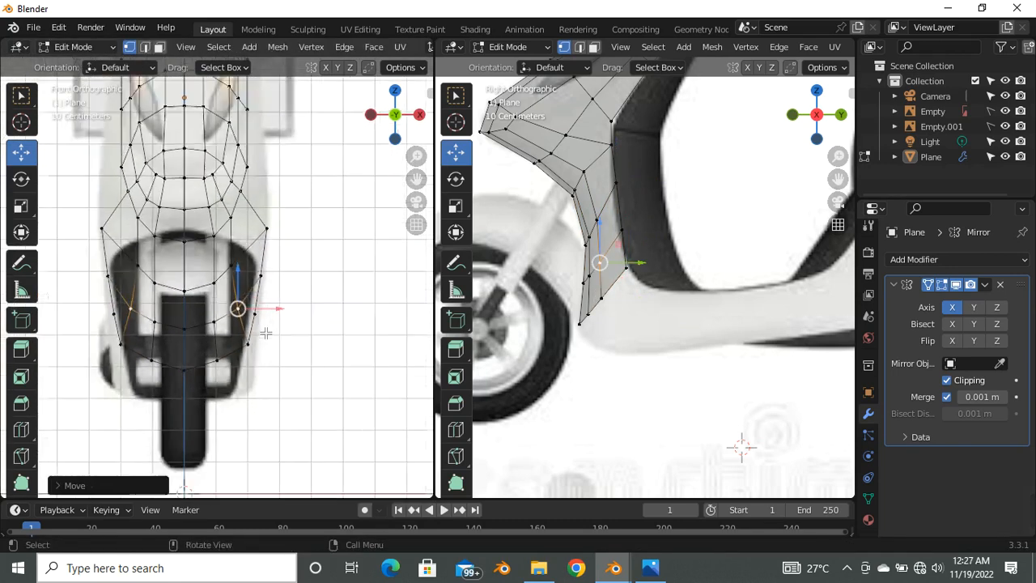
pyautogui.scroll(2, 267, 332)
pyautogui.press('g')
pyautogui.click(268, 206)
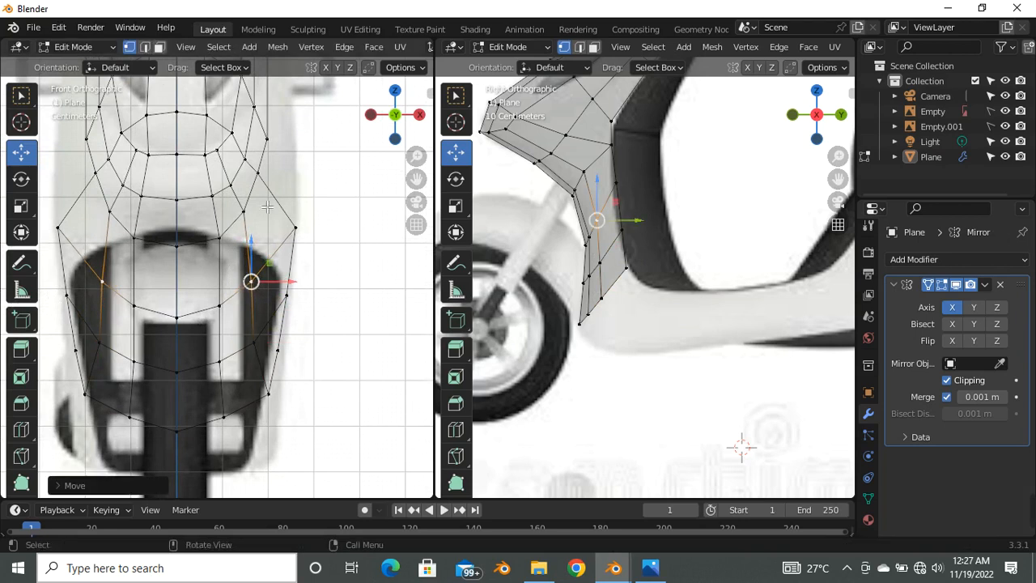
# Step: Move the panel's whole outer vertical edge loop outward along X in the front view
pyautogui.scroll(-2, 276, 219)
pyautogui.scroll(-2, 269, 162)
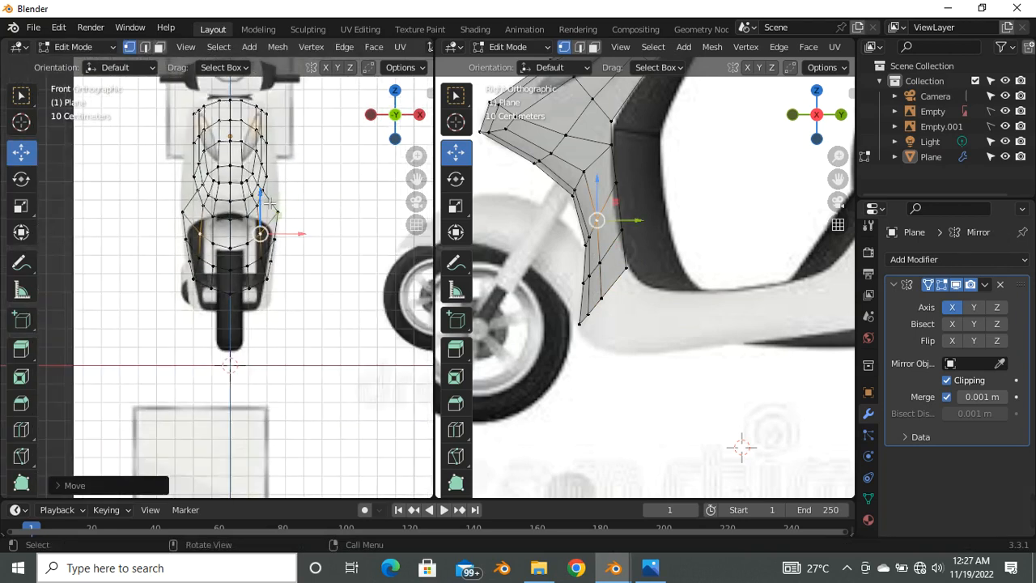
pyautogui.scroll(5, 275, 161)
pyautogui.scroll(-3, 277, 174)
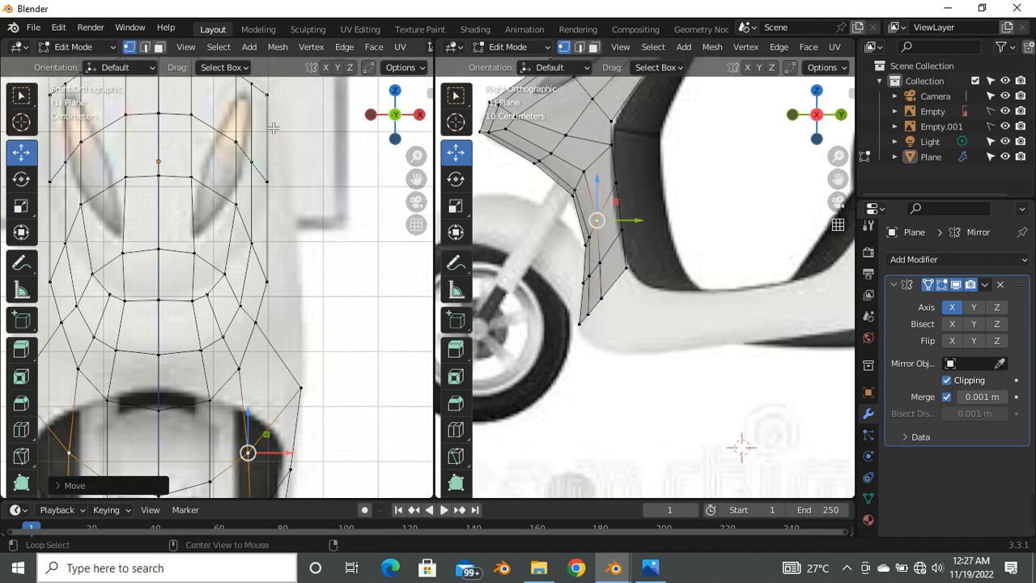
pyautogui.keyDown('alt'); pyautogui.click(269, 131); pyautogui.keyUp('alt')
pyautogui.scroll(-3, 285, 273)
pyautogui.scroll(1, 299, 279)
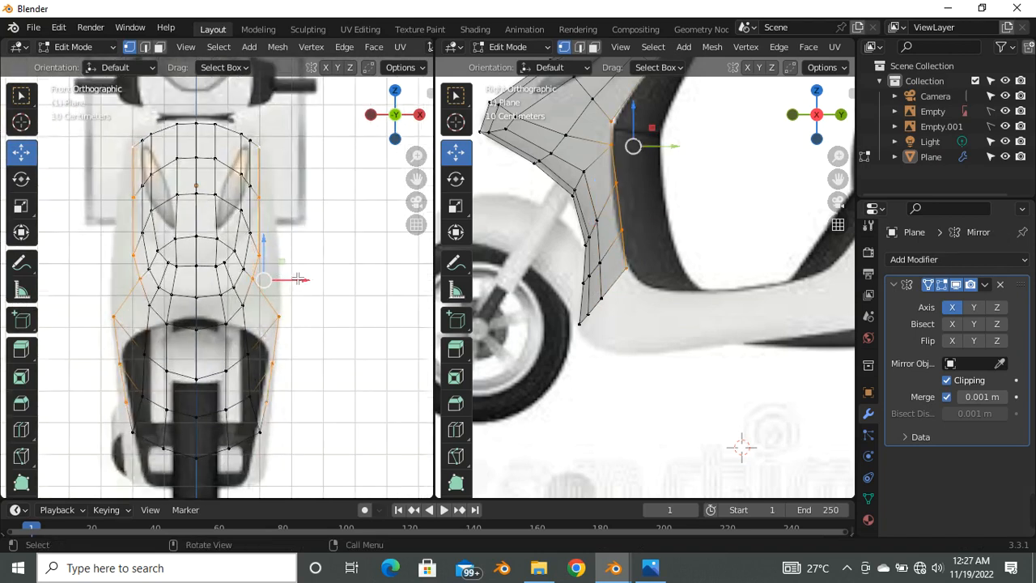
pyautogui.moveTo(305, 284); pyautogui.dragTo(321, 289)
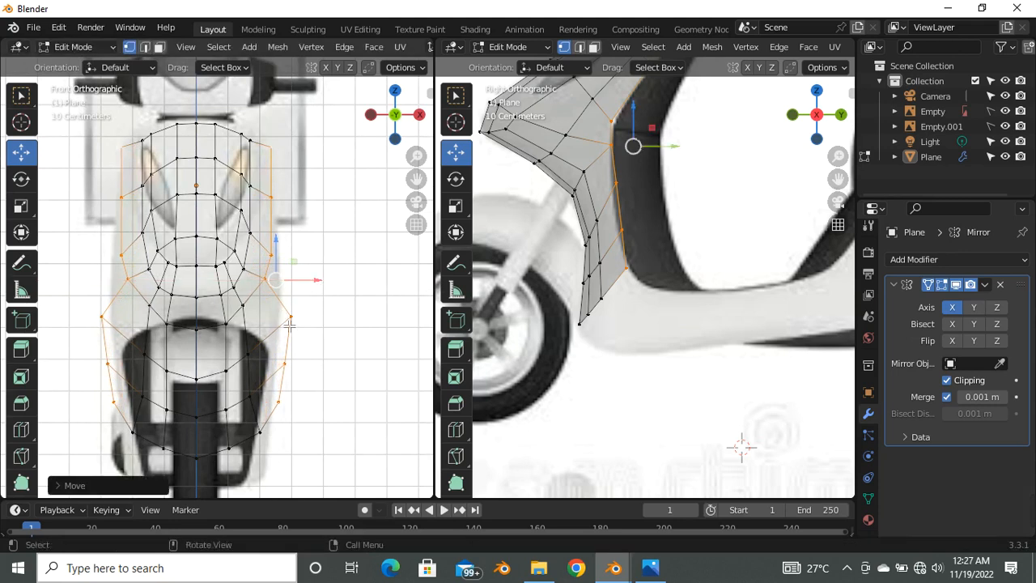
# Step: Move the outer edge vertices of the lower panel back inward along X to the body outline
pyautogui.keyDown('alt'); pyautogui.click(303, 347); pyautogui.keyUp('alt')
pyautogui.moveTo(321, 366); pyautogui.dragTo(298, 364)
pyautogui.scroll(2, 272, 294)
# Step: Move the two outer side vertices just above the lower panel outward to the body outline in the front view
pyautogui.click(271, 276)
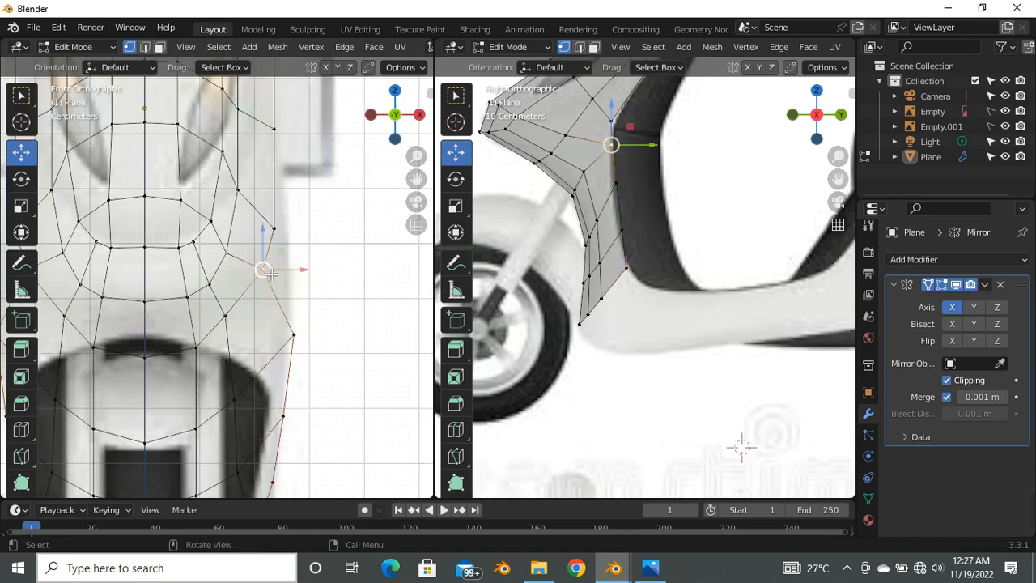
pyautogui.moveTo(282, 272); pyautogui.dragTo(300, 272)
pyautogui.click(275, 234)
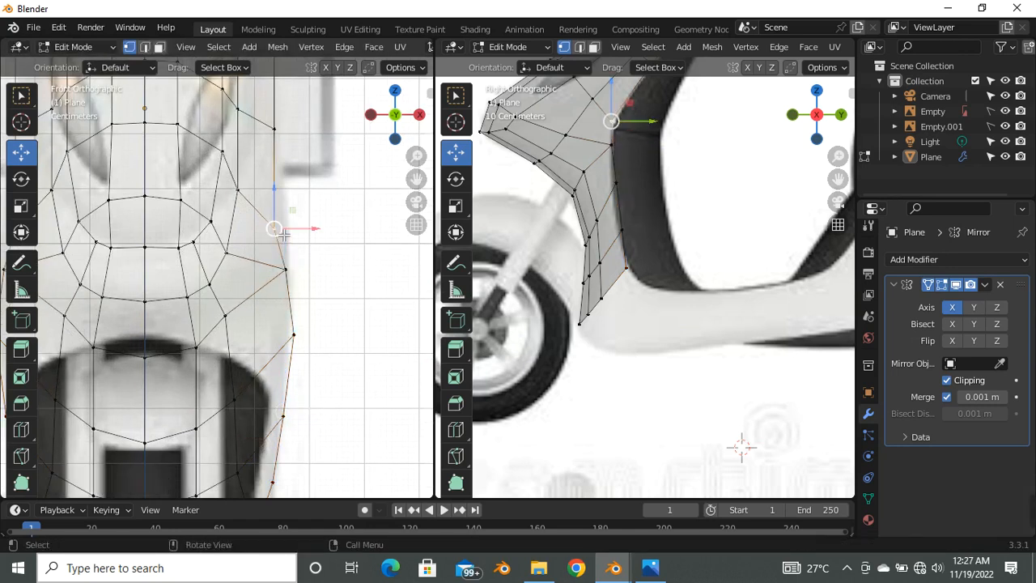
pyautogui.moveTo(289, 231); pyautogui.dragTo(299, 227)
# Step: Move the panel's top outer corner vertex inward and slightly down to taper the upper outline
pyautogui.scroll(-4, 272, 239)
pyautogui.scroll(2, 268, 136)
pyautogui.scroll(4, 267, 135)
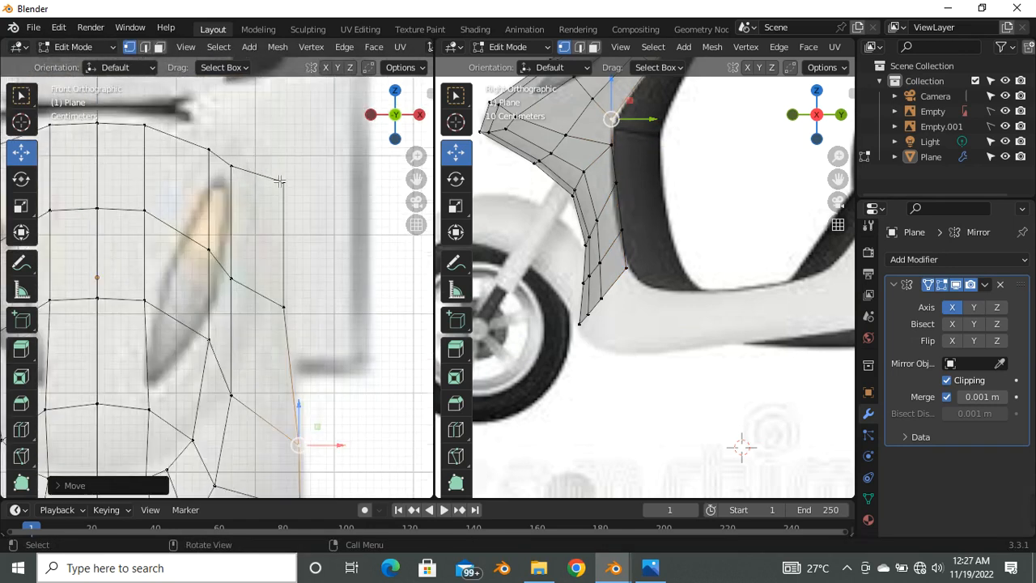
pyautogui.click(282, 174)
pyautogui.press('g')
pyautogui.click(272, 196)
pyautogui.scroll(-5, 202, 235)
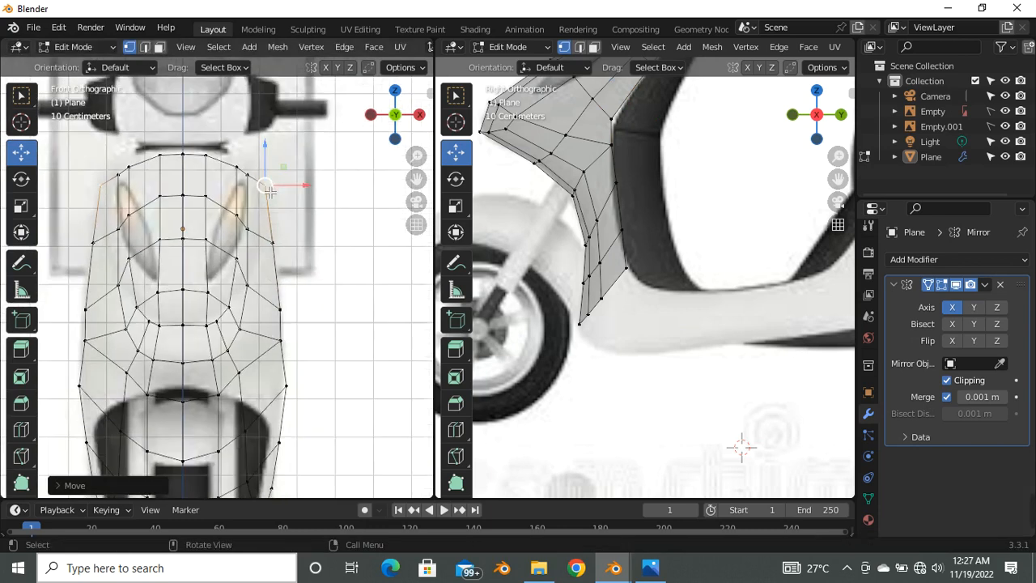
# Step: Move the inner side vertex just above the front fender outward to even out the face spacing
pyautogui.scroll(1, 202, 239)
pyautogui.scroll(-2, 203, 230)
pyautogui.scroll(5, 219, 305)
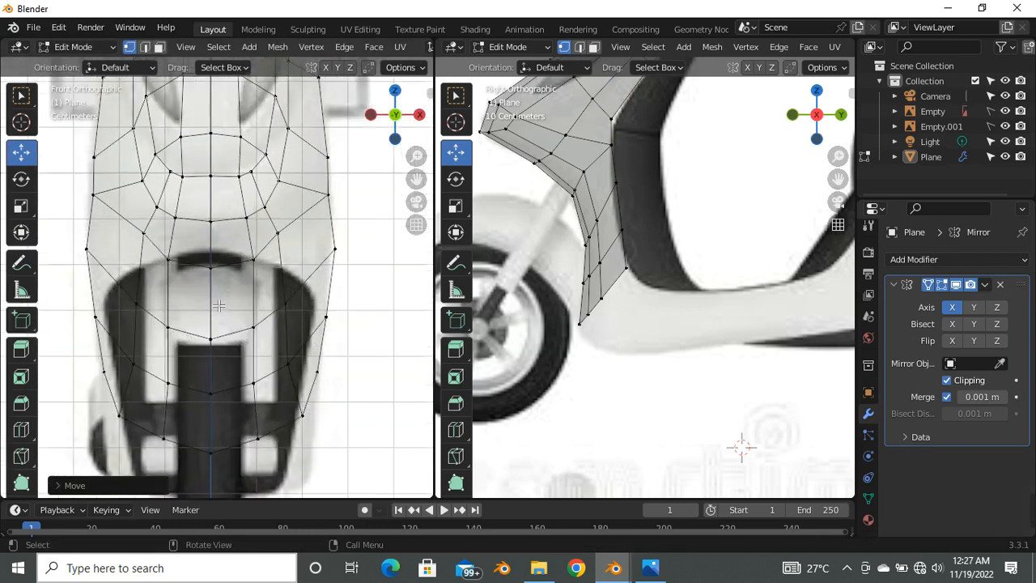
pyautogui.click(278, 234)
pyautogui.press('g')
pyautogui.click(293, 235)
pyautogui.scroll(-3, 200, 254)
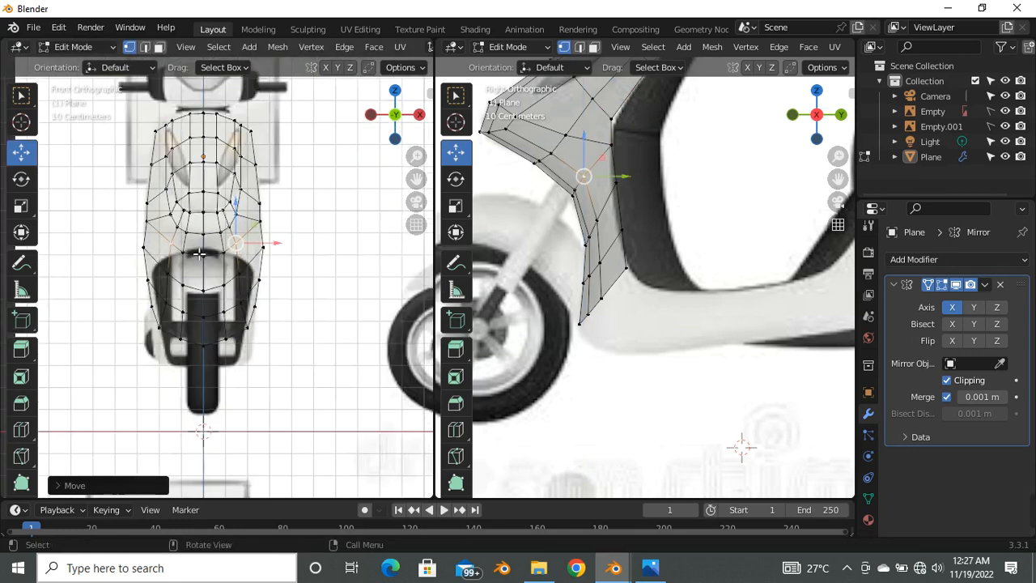
# Step: Raise the third outer side vertex from the top about 0.048 m in Z and shift the second one slightly outward
pyautogui.click(258, 201)
pyautogui.scroll(3, 258, 202)
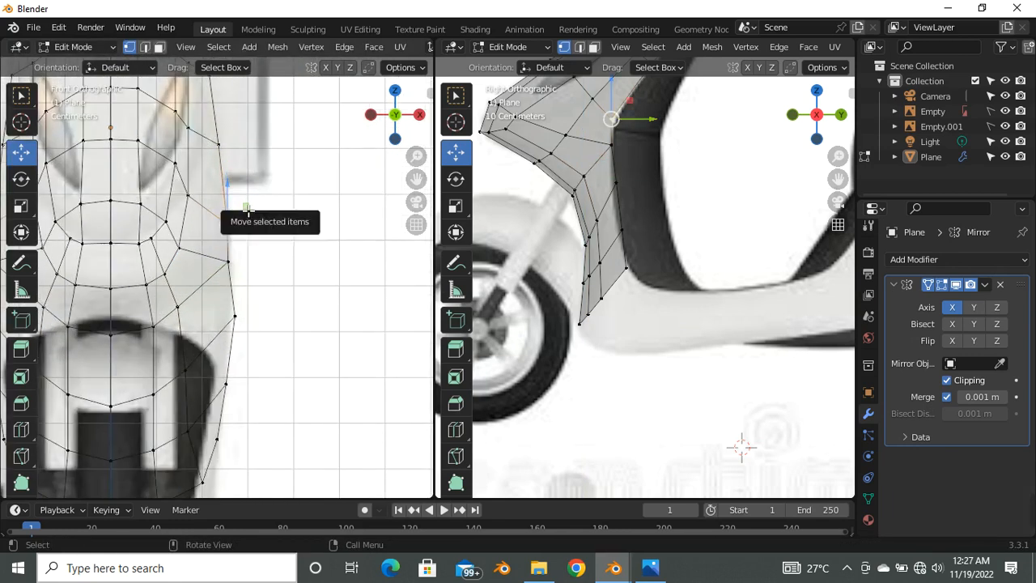
pyautogui.press('g')
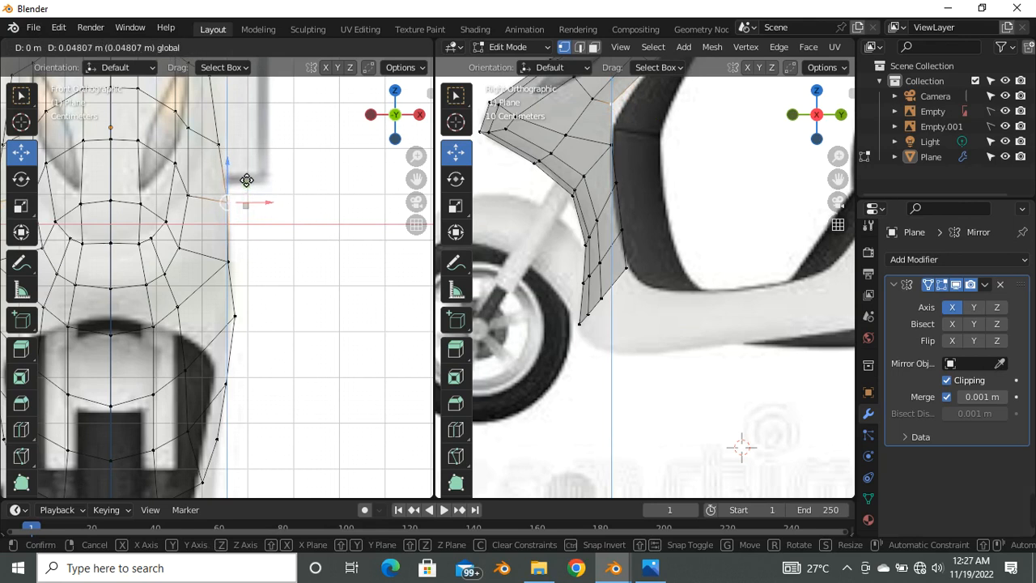
pyautogui.click(246, 181)
pyautogui.scroll(-2, 267, 243)
pyautogui.scroll(3, 291, 259)
pyautogui.click(301, 279)
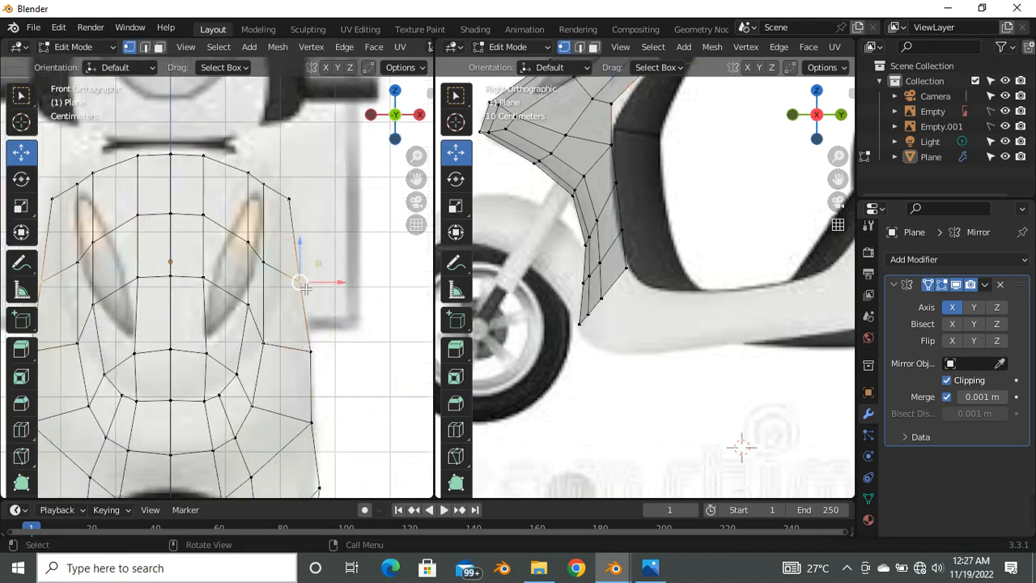
pyautogui.press('g')
pyautogui.click(306, 281)
pyautogui.scroll(-5, 307, 267)
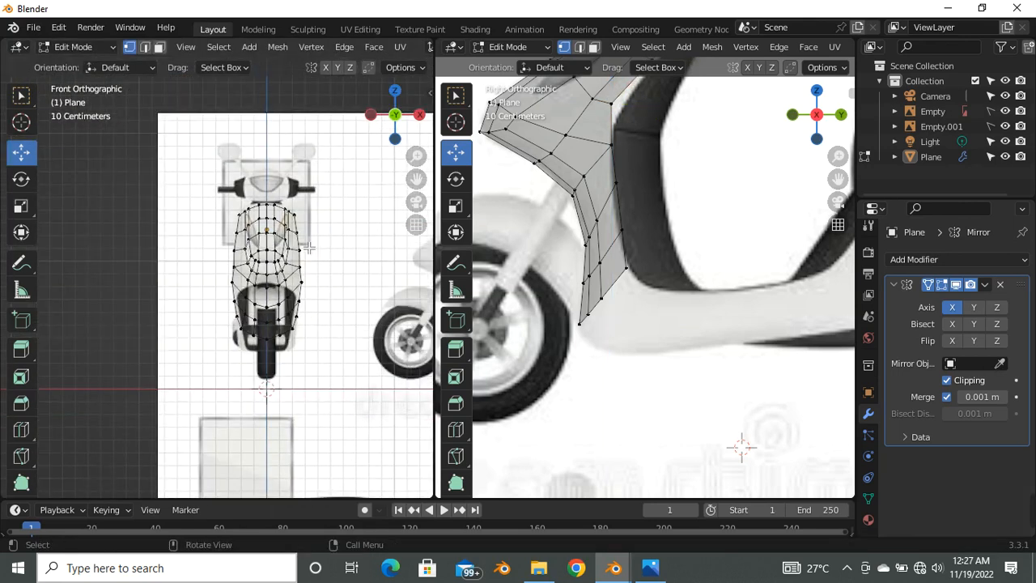
# Step: Add a loop cut around the base of the raised nose, running up both sides inside the outer edge
pyautogui.scroll(6, 296, 275)
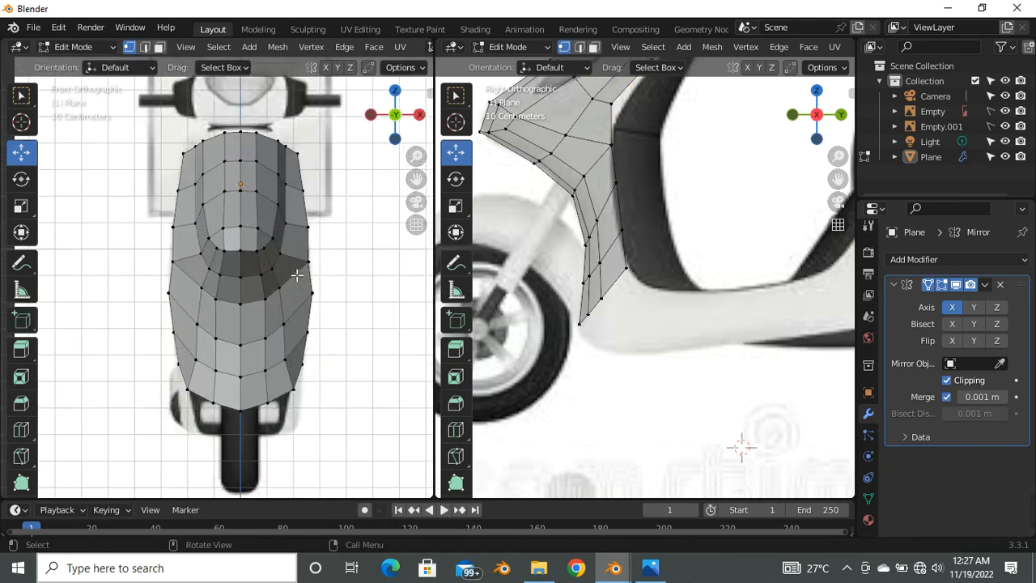
pyautogui.scroll(-3, 272, 316)
pyautogui.scroll(2, 290, 257)
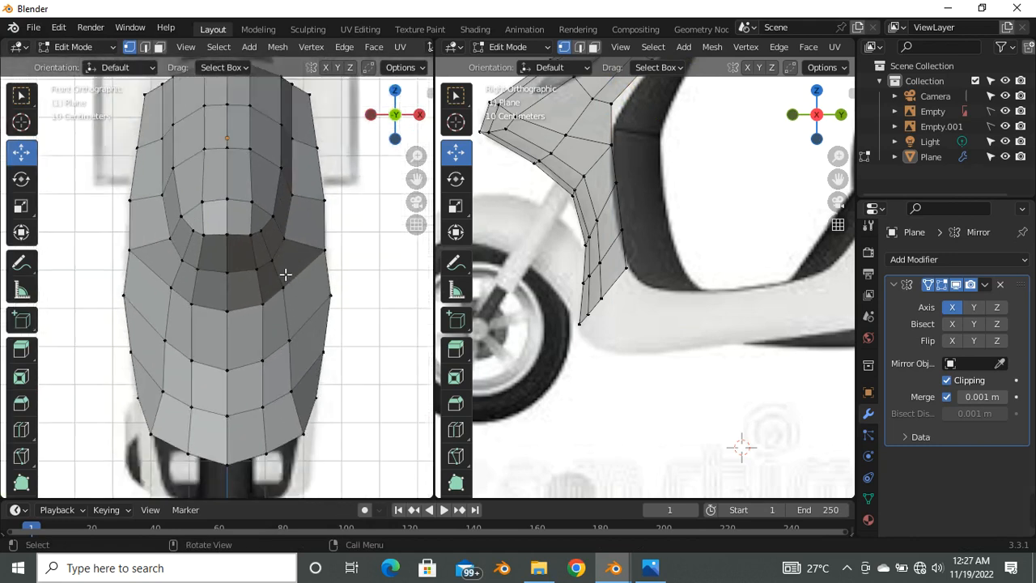
pyautogui.scroll(-1, 285, 273)
pyautogui.press('ctrl')
pyautogui.hotkey('ctrl', 'r')
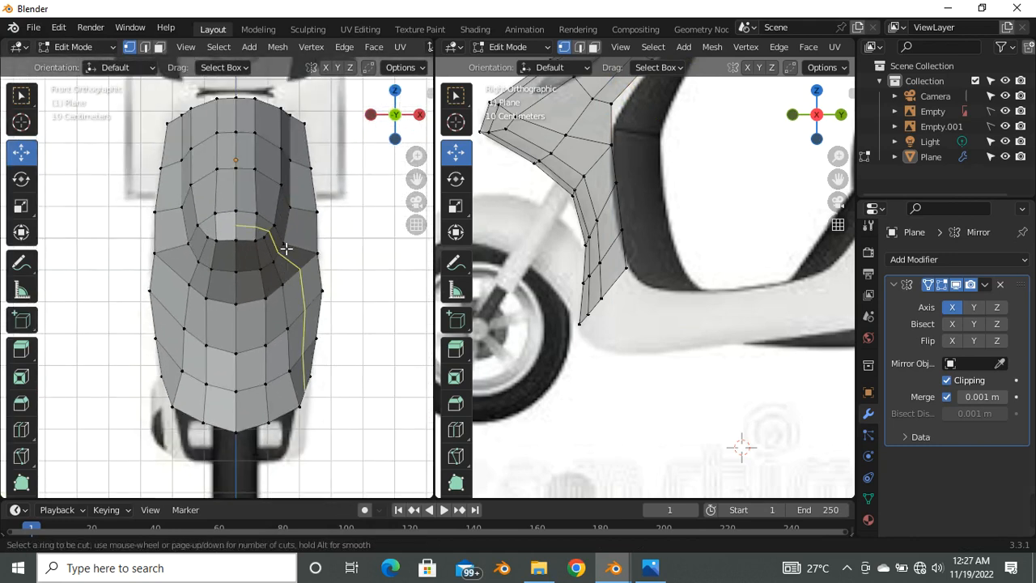
pyautogui.click(298, 246)
pyautogui.click(295, 241)
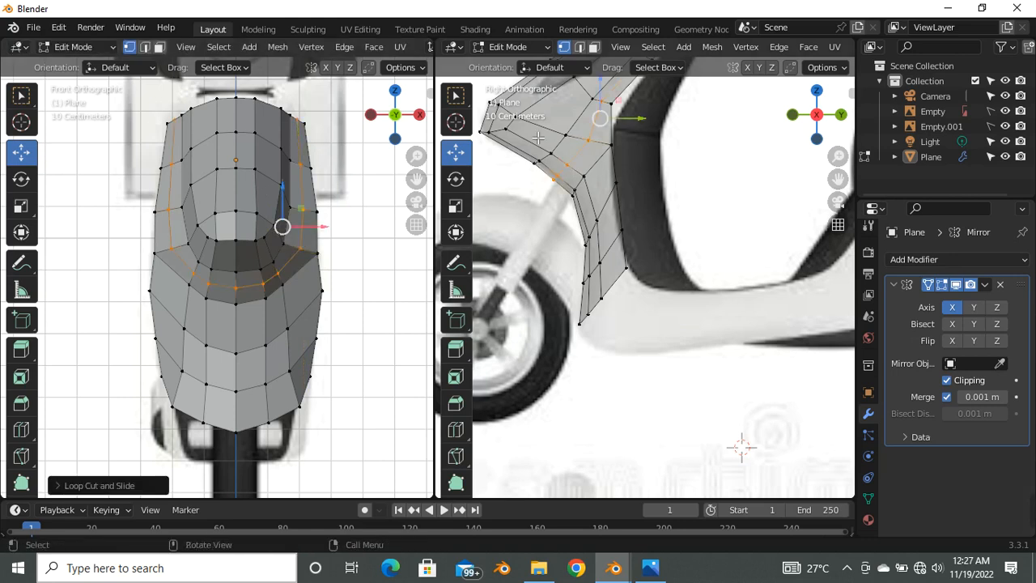
# Step: Shift the new nose-base loop slightly along Y in the side view and scale it down a little
pyautogui.scroll(-2, 664, 362)
pyautogui.scroll(3, 593, 177)
pyautogui.moveTo(580, 165); pyautogui.dragTo(587, 168)
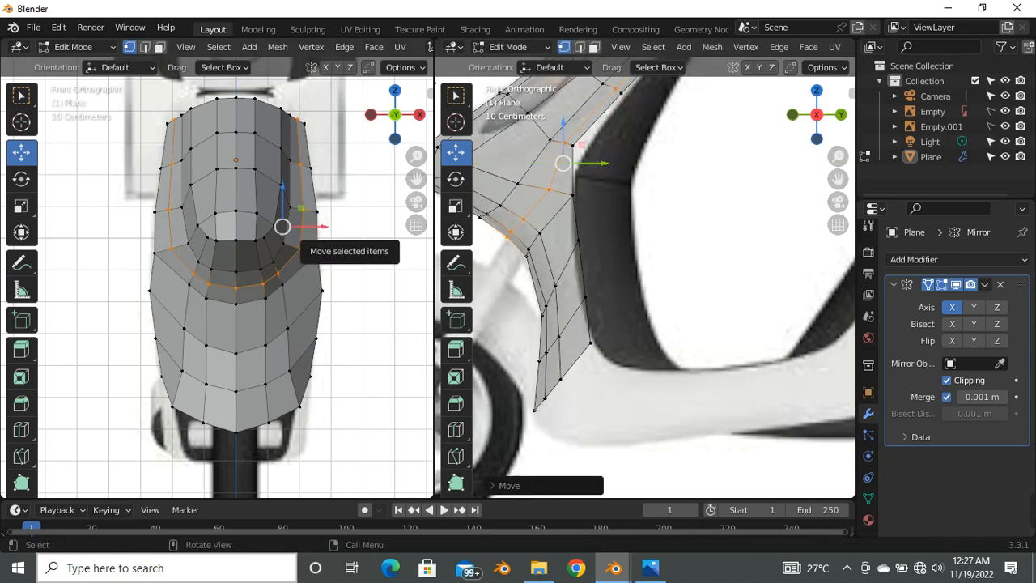
pyautogui.press('s')
pyautogui.click(320, 237)
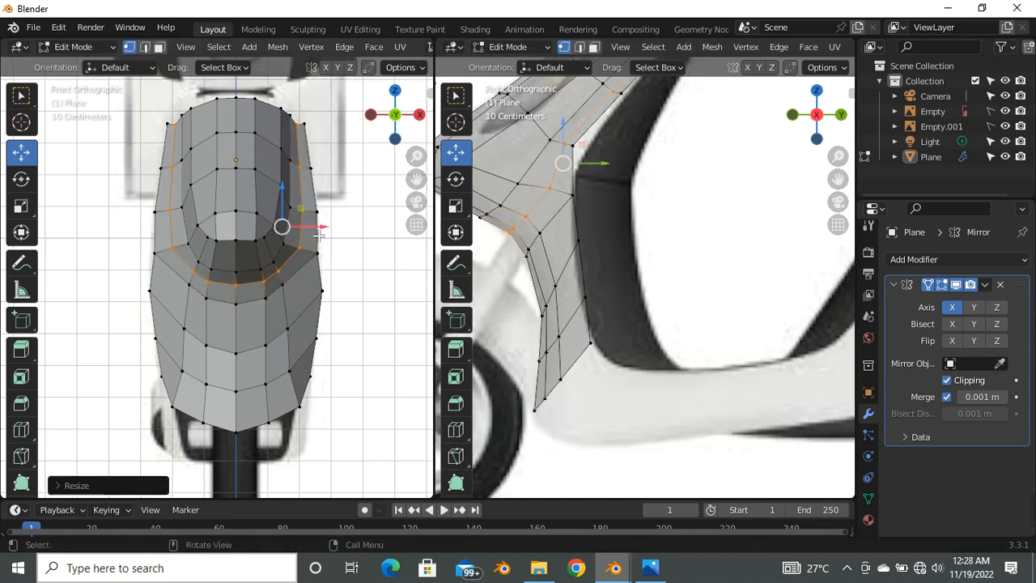
# Step: Move the nose-base loop slightly inward along X with the mesh shown see-through over the front reference
pyautogui.hotkey('alt', 'z')
pyautogui.scroll(3, 315, 228)
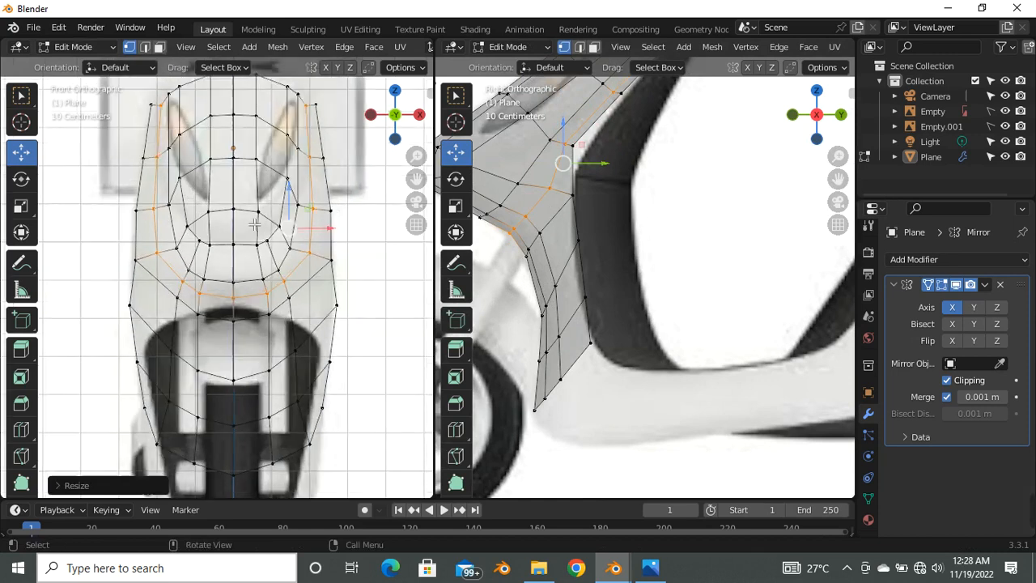
pyautogui.moveTo(342, 237); pyautogui.dragTo(332, 266)
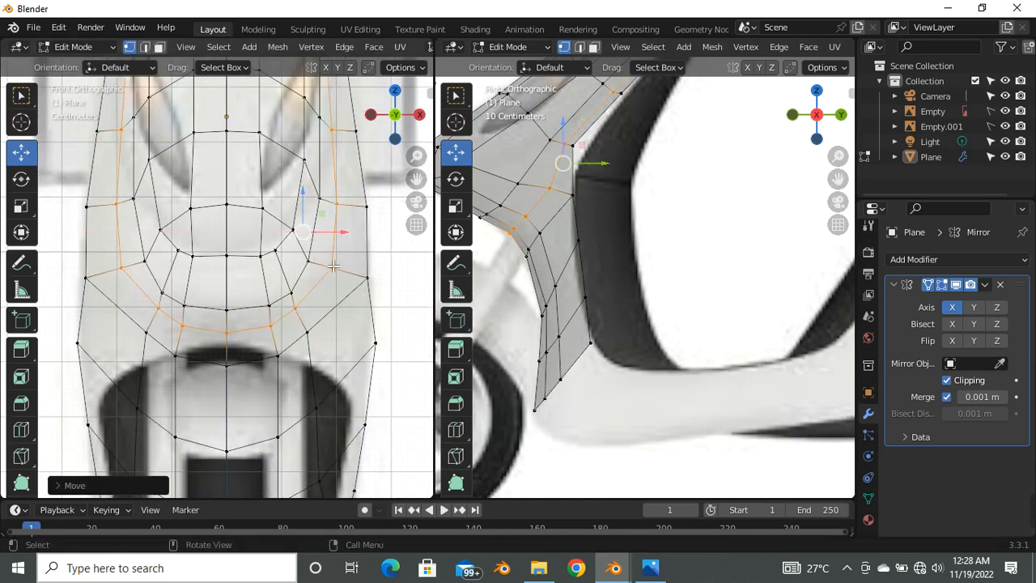
pyautogui.scroll(-4, 332, 266)
pyautogui.scroll(2, 338, 259)
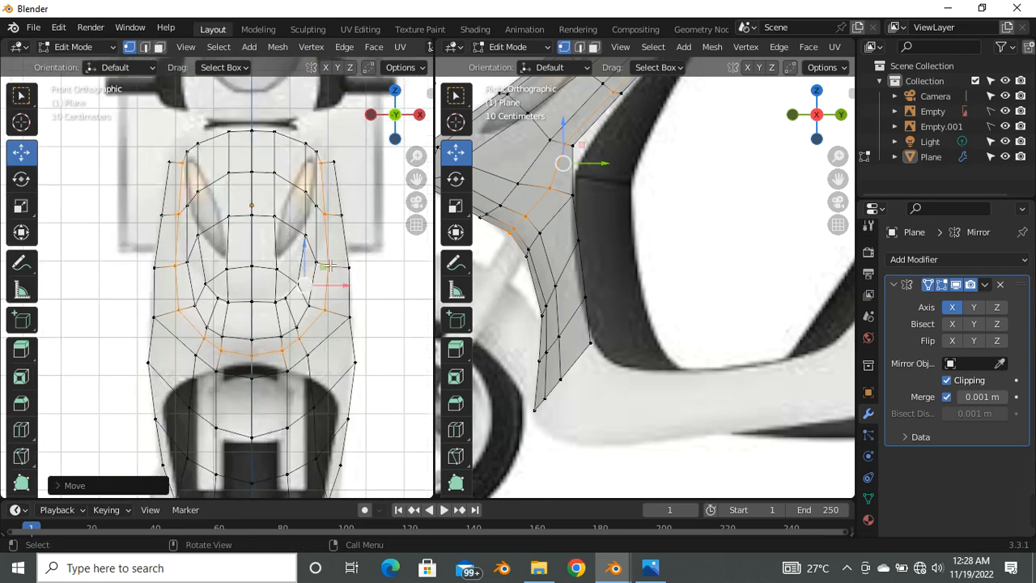
# Step: Return to solid display and pull two lower side vertices of the nose-base loop inward toward the nose
pyautogui.hotkey('alt', 'z')
pyautogui.scroll(3, 303, 286)
pyautogui.moveTo(341, 315); pyautogui.dragTo(331, 316)
pyautogui.click(339, 360)
pyautogui.moveTo(337, 364); pyautogui.dragTo(326, 356)
# Step: Adjust the top vertex of the nose-base loop near the panel's upper rear edge in the side view
pyautogui.press('KP_3')
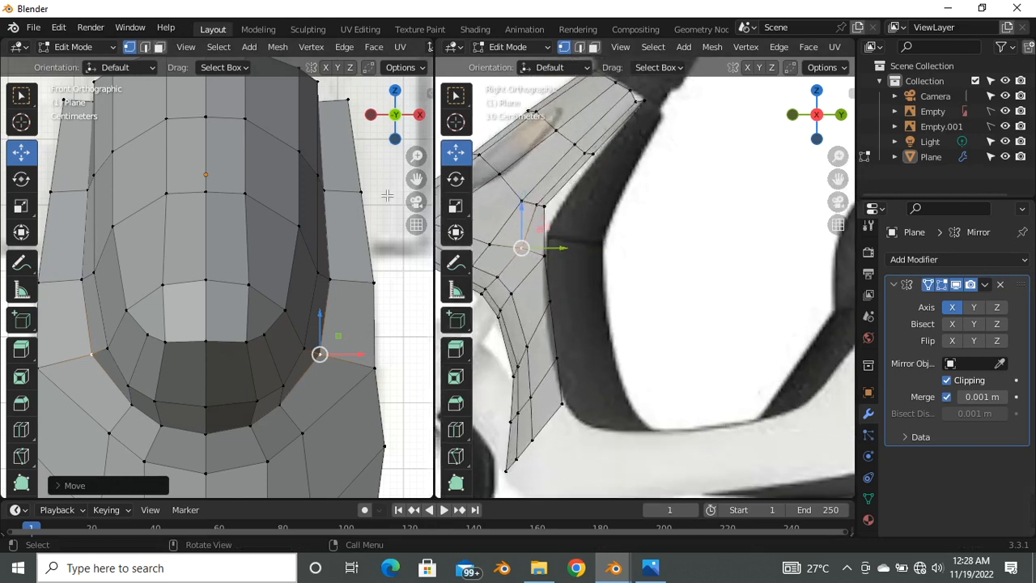
pyautogui.scroll(3, 618, 164)
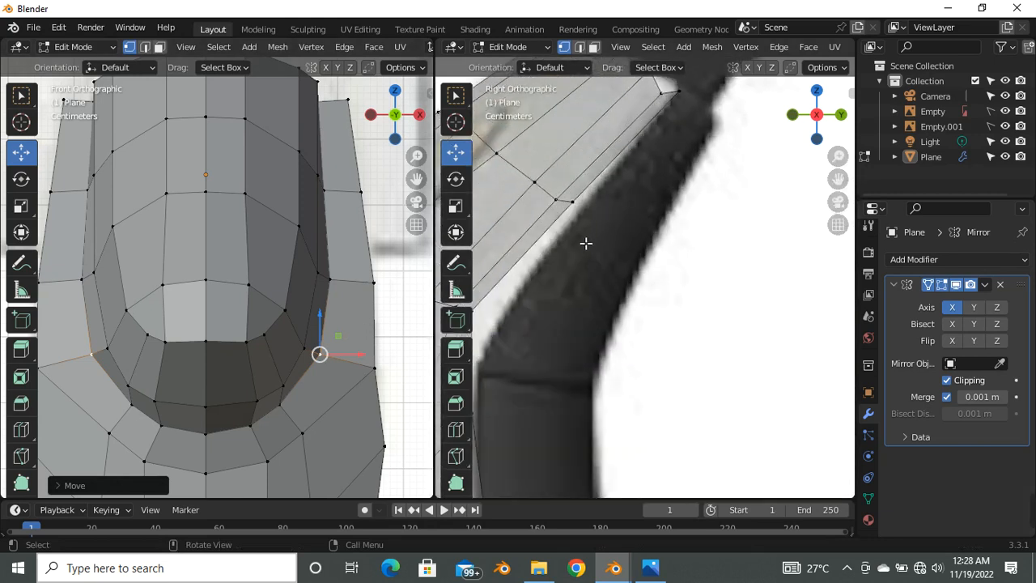
pyautogui.scroll(-3, 588, 242)
pyautogui.scroll(5, 626, 139)
pyautogui.click(646, 191)
pyautogui.moveTo(656, 184); pyautogui.dragTo(654, 167)
pyautogui.scroll(-3, 654, 167)
pyautogui.scroll(3, 489, 339)
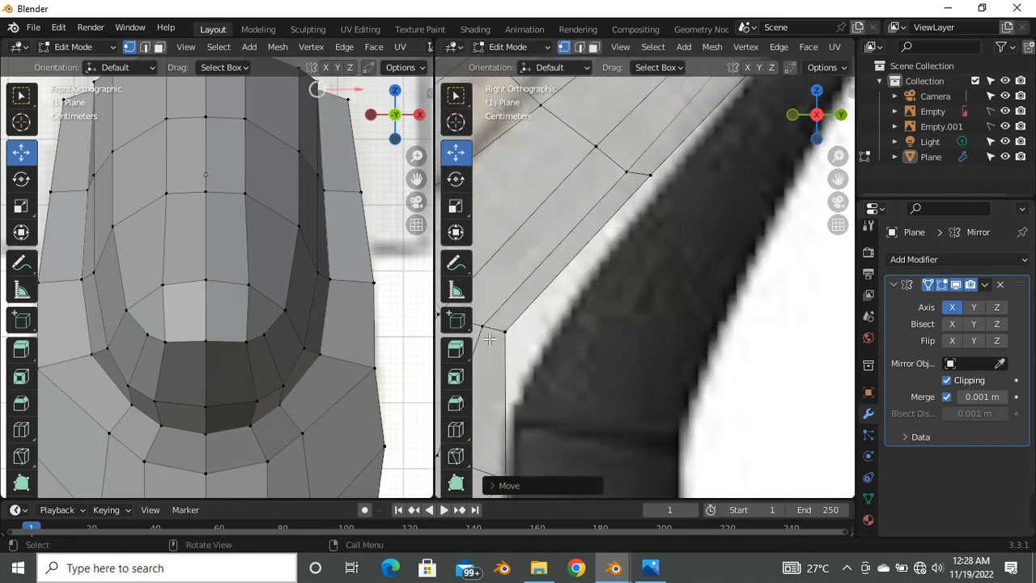
# Step: Move two rear edge vertices in the side view to follow the front edge of the black leg shield trim
pyautogui.click(504, 333)
pyautogui.moveTo(506, 334); pyautogui.dragTo(547, 349)
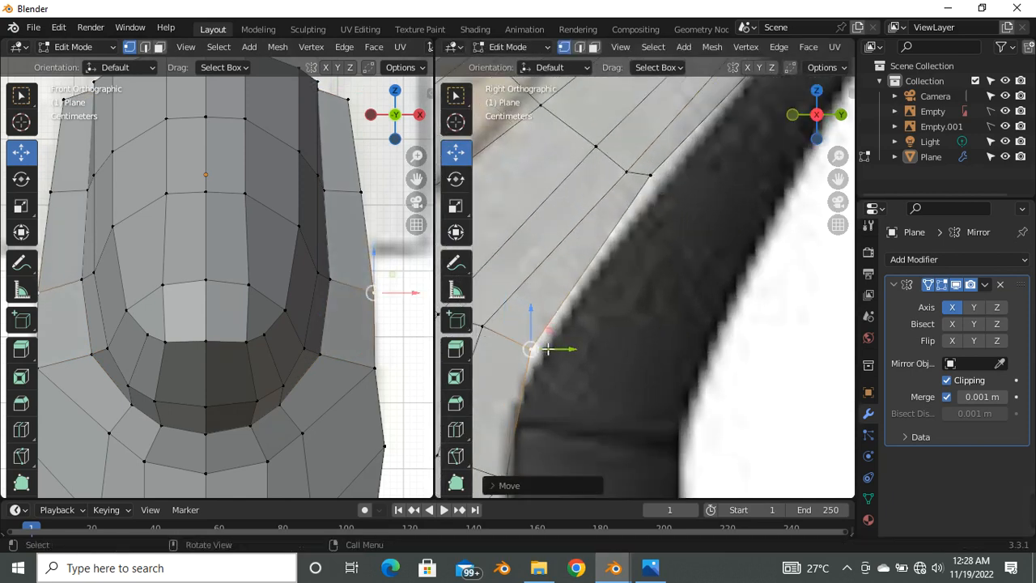
pyautogui.scroll(-2, 647, 231)
pyautogui.scroll(4, 654, 235)
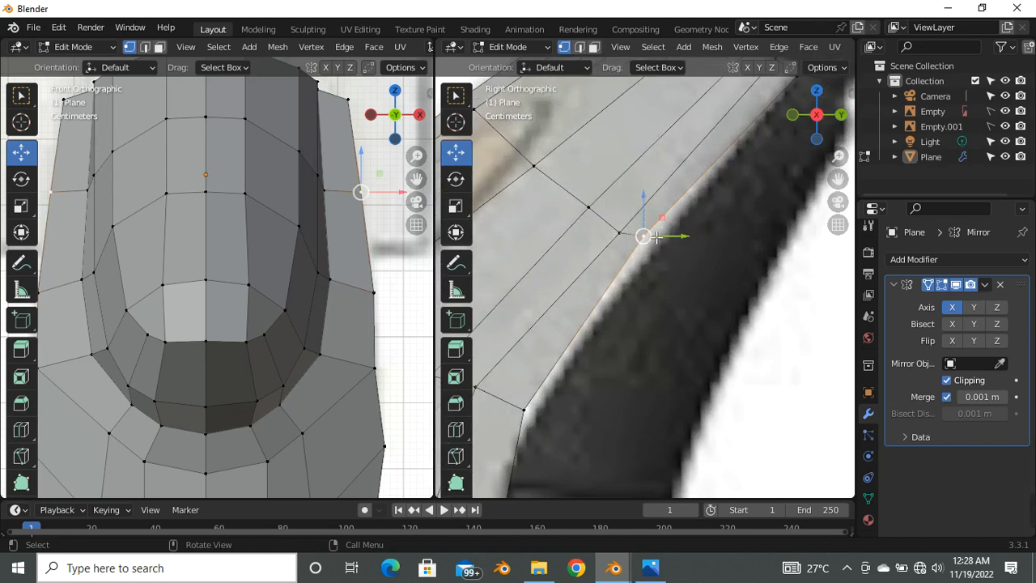
pyautogui.moveTo(647, 228); pyautogui.dragTo(664, 254)
pyautogui.moveTo(654, 245); pyautogui.dragTo(655, 255)
# Step: Nudge the rear edge vertex above the trim's bend about 0.006 m in Y and 0.007 m down in Z
pyautogui.scroll(-5, 652, 258)
pyautogui.scroll(-2, 651, 259)
pyautogui.scroll(-5, 632, 359)
pyautogui.moveTo(612, 364); pyautogui.dragTo(603, 321, button='middle')
pyautogui.press('KP_3')
pyautogui.scroll(7, 624, 311)
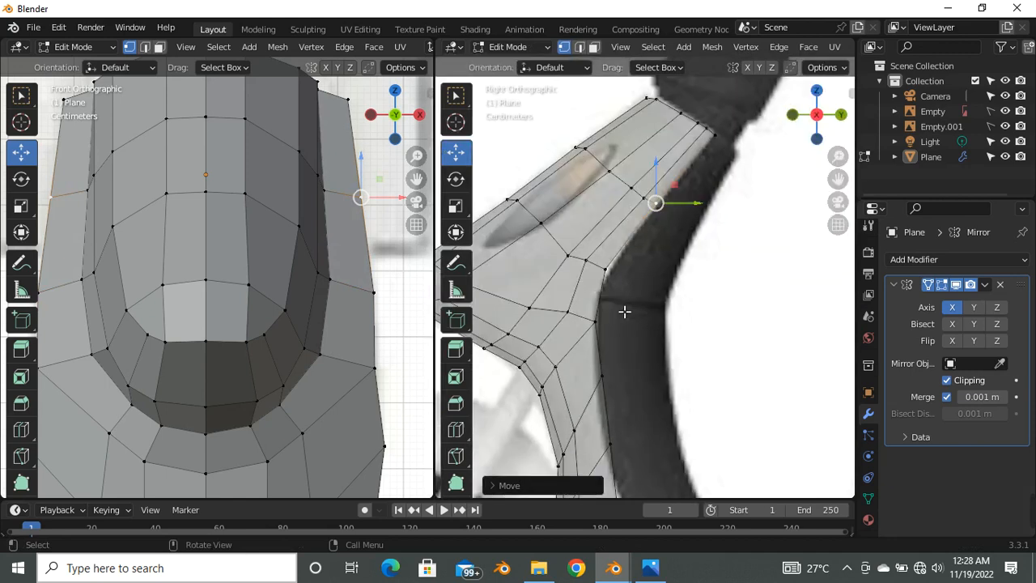
pyautogui.scroll(4, 611, 267)
pyautogui.click(592, 200)
pyautogui.moveTo(592, 200); pyautogui.dragTo(602, 211)
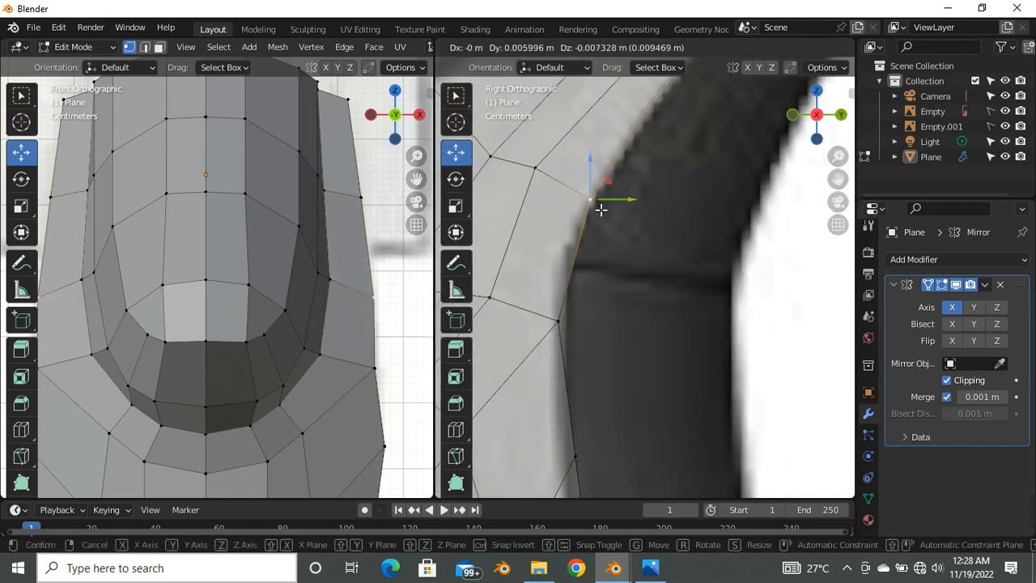
# Step: Turn on see-through display in the front view and add an edge loop across the panel just below the nose-base loop
pyautogui.scroll(-11, 603, 214)
pyautogui.scroll(2, 596, 279)
pyautogui.scroll(-6, 241, 239)
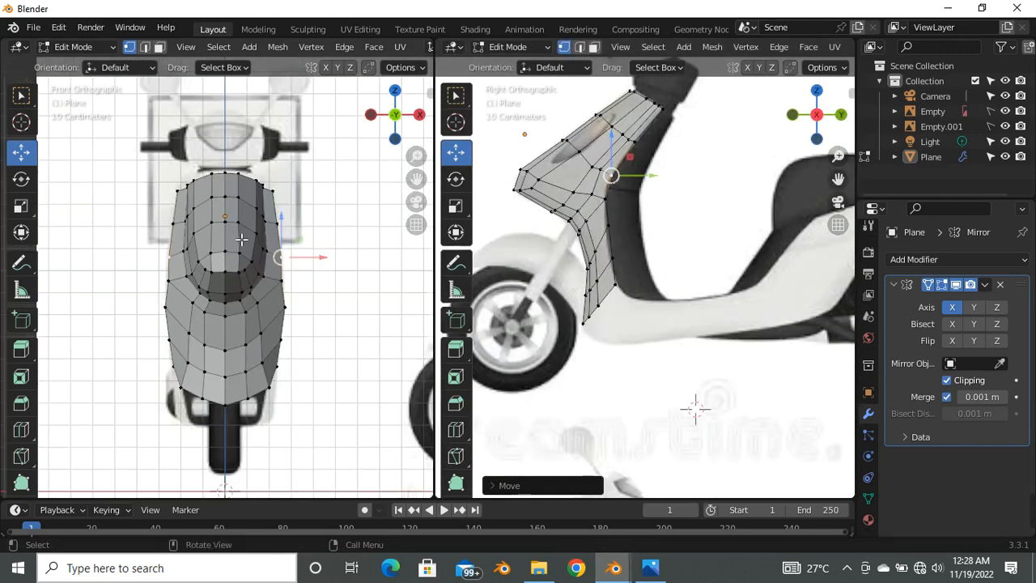
pyautogui.hotkey('alt', 'z')
pyautogui.scroll(3, 241, 296)
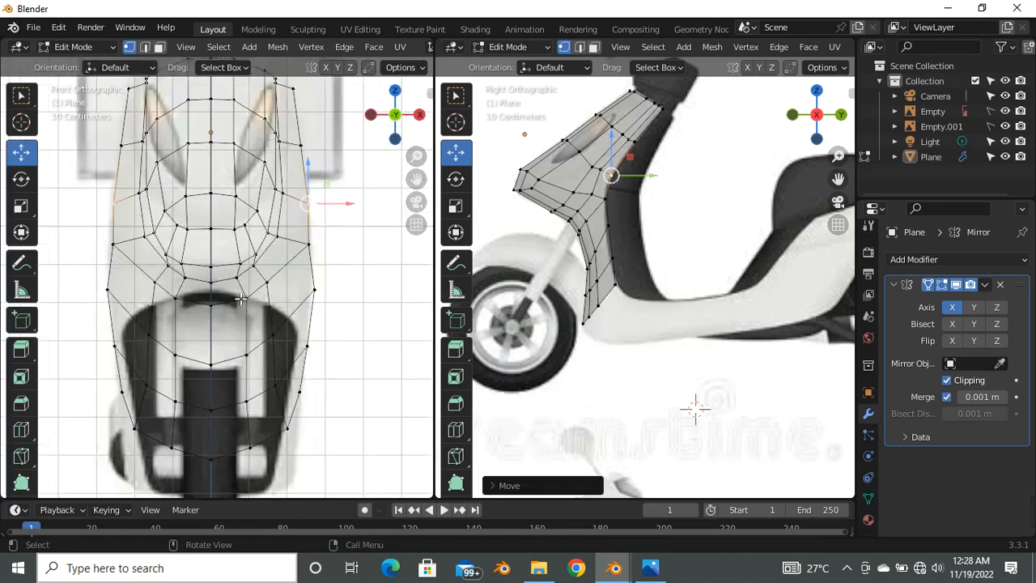
pyautogui.scroll(2, 215, 307)
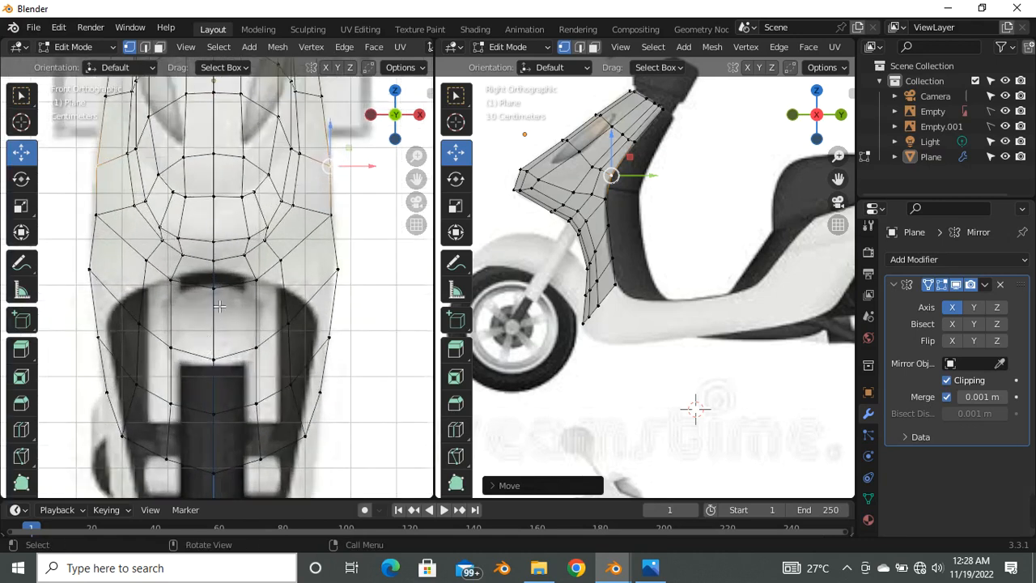
pyautogui.scroll(-1, 219, 306)
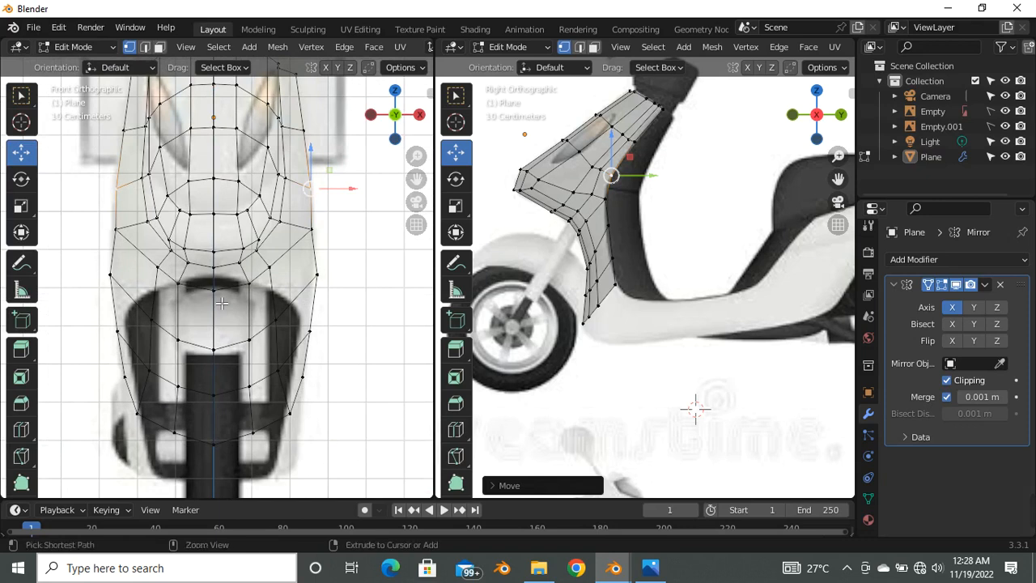
pyautogui.hotkey('ctrl', 'r')
pyautogui.click(318, 260)
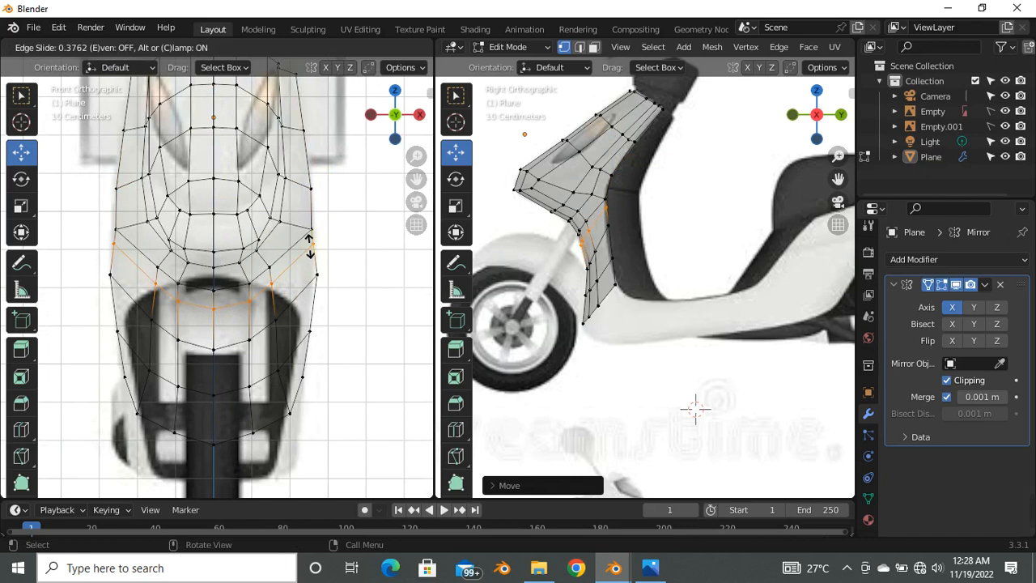
pyautogui.click(311, 243)
# Step: In the side view, shift the new loop slightly rearward and nudge the loop above it about 0.004 m in Y and 0.002 m up
pyautogui.scroll(5, 585, 232)
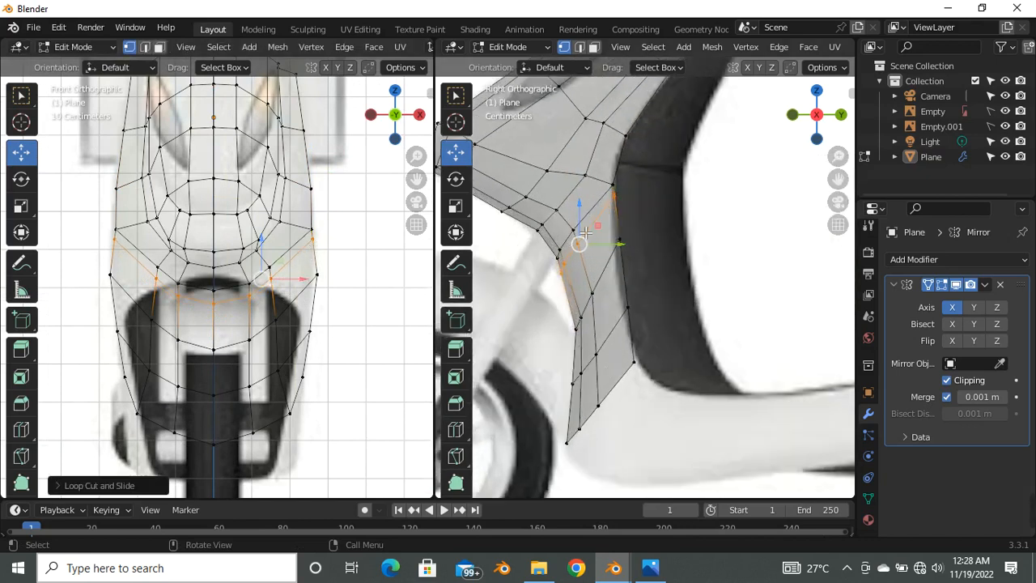
pyautogui.moveTo(581, 247); pyautogui.dragTo(592, 247)
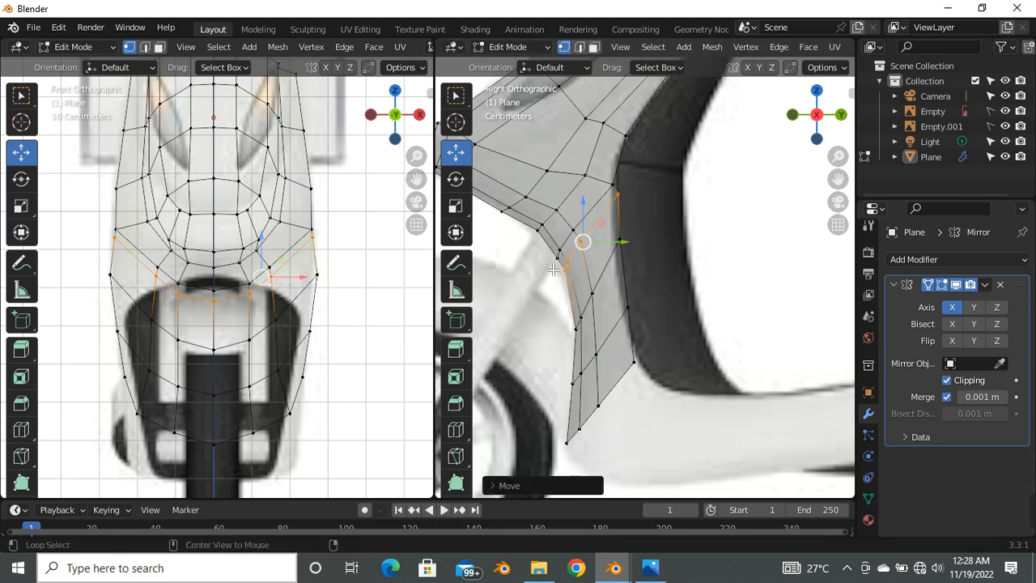
pyautogui.hotkey('alt', 'z')
pyautogui.hotkey('alt', 'z')
pyautogui.scroll(4, 595, 219)
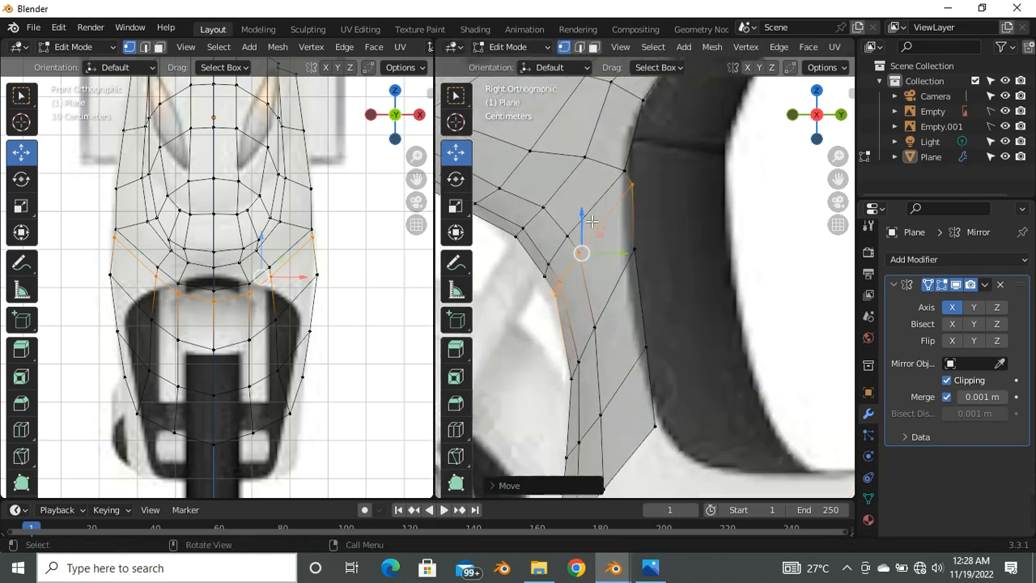
pyautogui.keyDown('alt'); pyautogui.click(584, 218); pyautogui.keyUp('alt')
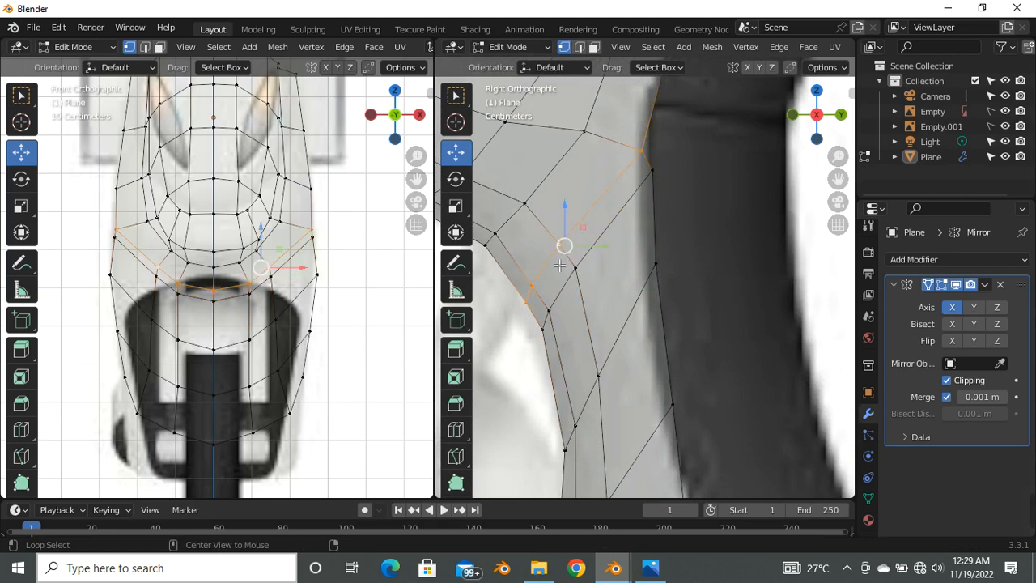
pyautogui.press('g')
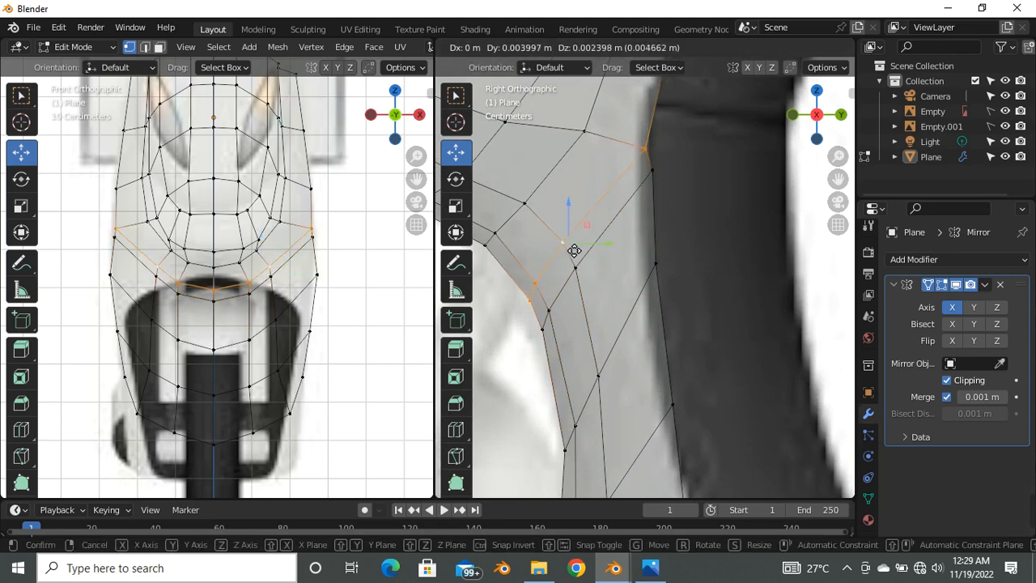
pyautogui.click(574, 251)
# Step: Align the rear edge vertices of these two loops with the front edge of the black leg shield trim
pyautogui.keyDown('alt'); pyautogui.click(653, 172); pyautogui.keyUp('alt')
pyautogui.press('g')
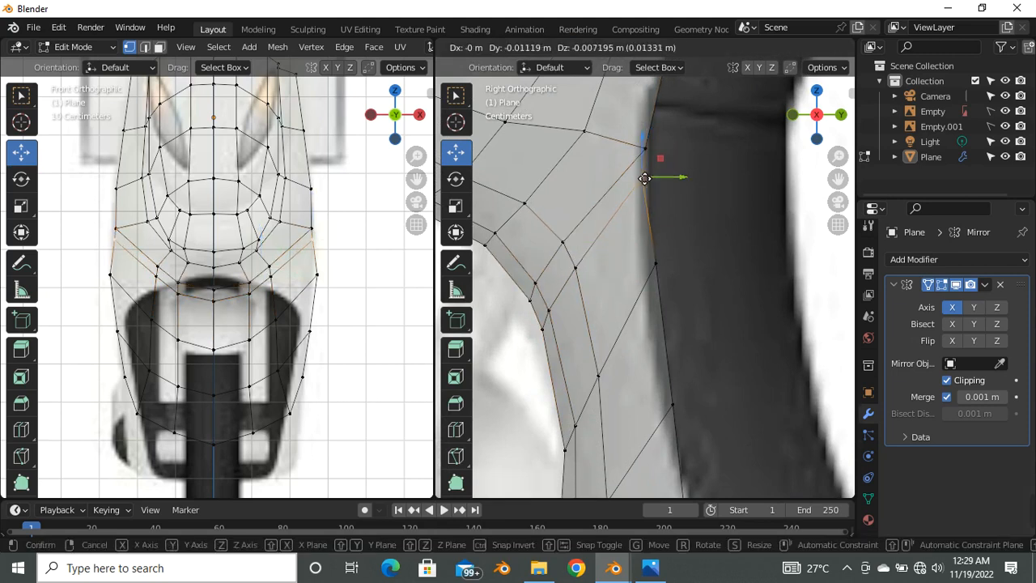
pyautogui.click(648, 155)
pyautogui.press('g')
pyautogui.click(643, 148)
# Step: Extrude the panel's bottom edge loop downward and rearward toward the white footboard in the side view
pyautogui.click(672, 403)
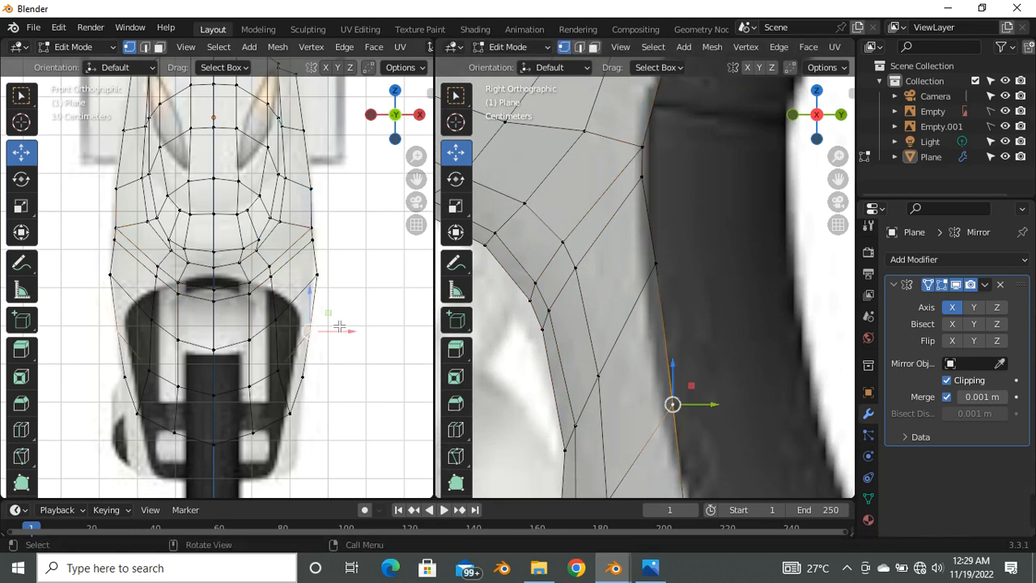
pyautogui.scroll(-4, 262, 275)
pyautogui.scroll(-6, 537, 307)
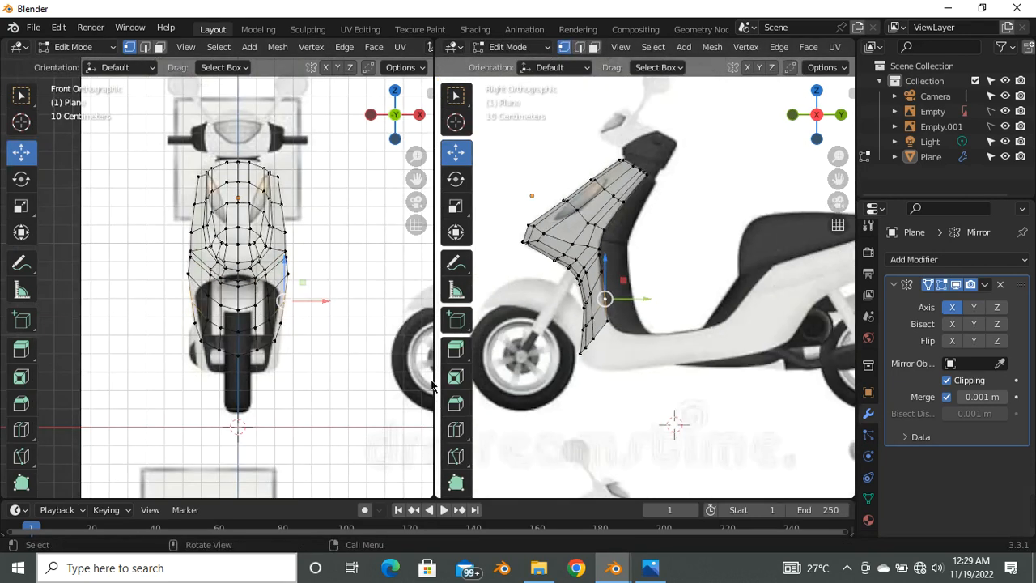
pyautogui.scroll(5, 259, 350)
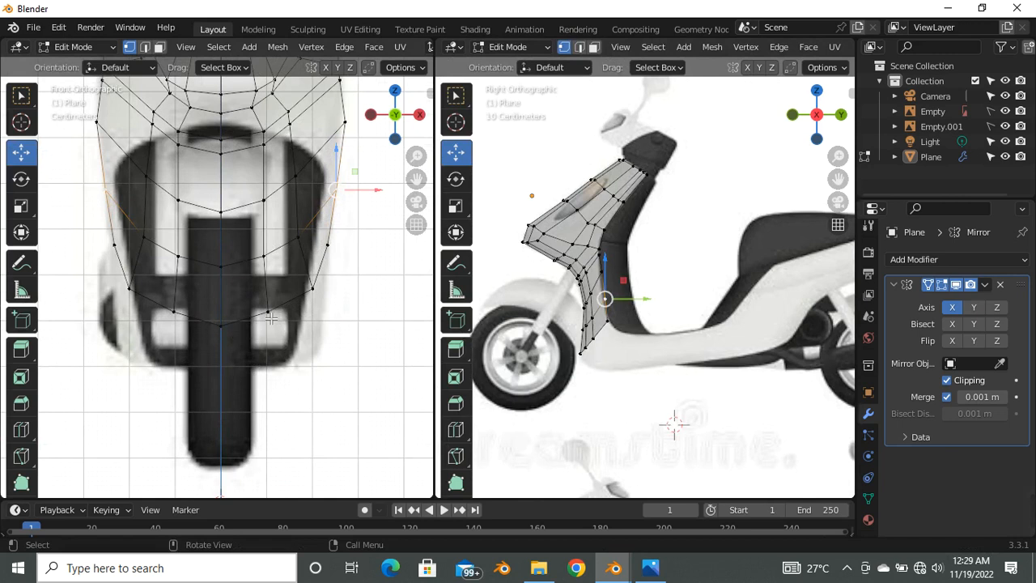
pyautogui.keyDown('alt'); pyautogui.click(269, 318); pyautogui.keyUp('alt')
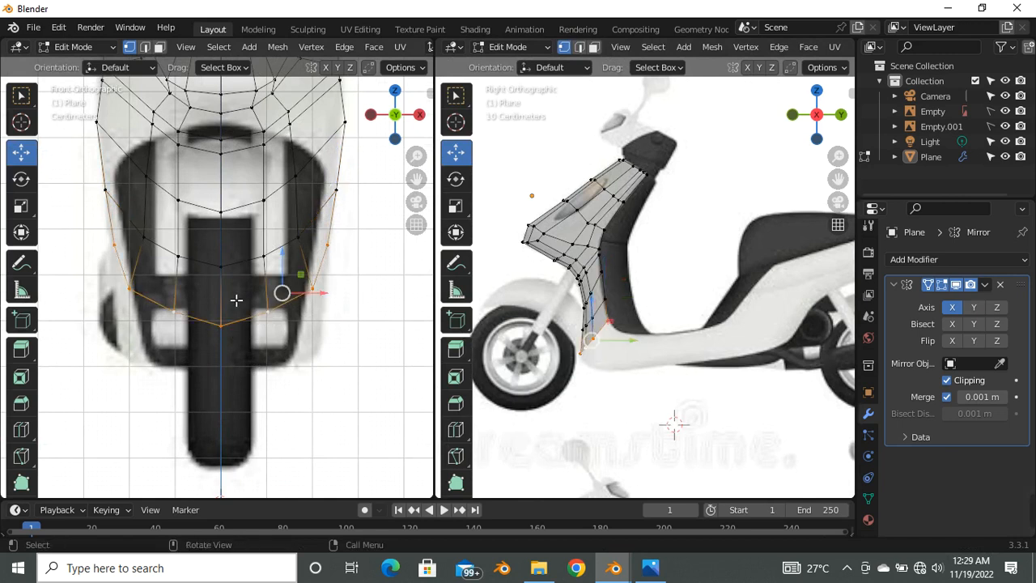
pyautogui.scroll(1, 236, 300)
pyautogui.scroll(4, 687, 432)
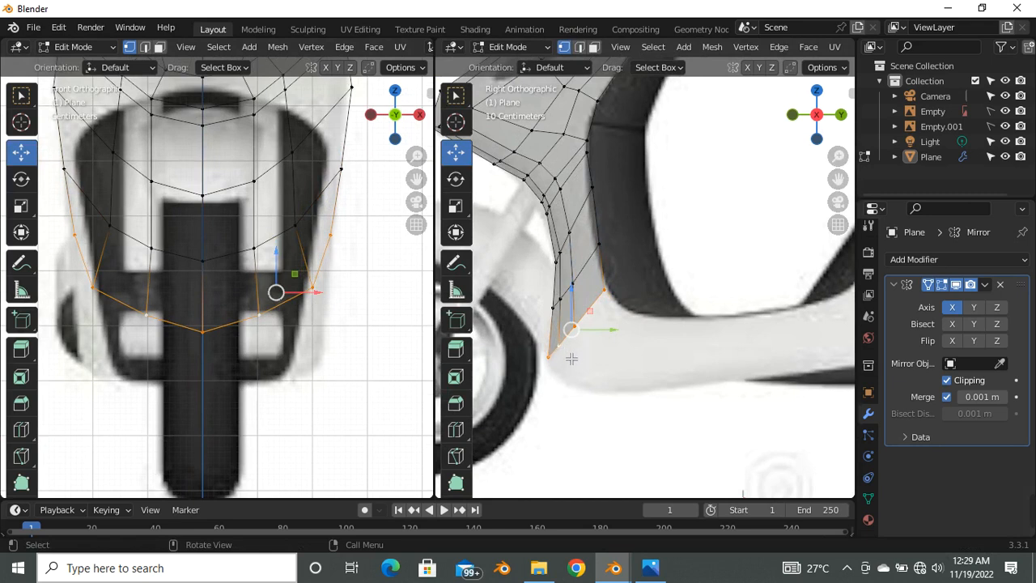
pyautogui.press('g')
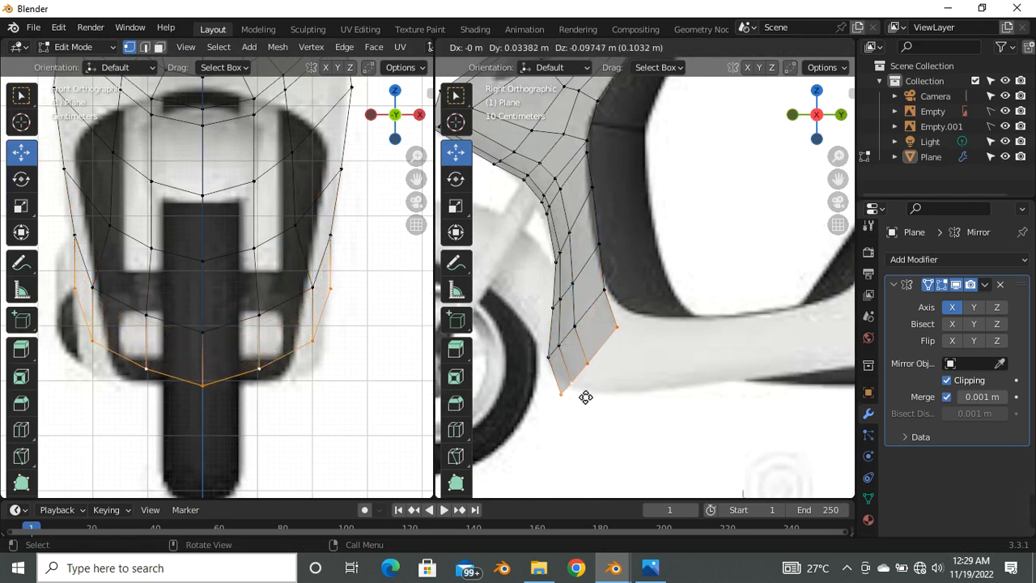
pyautogui.click(612, 397)
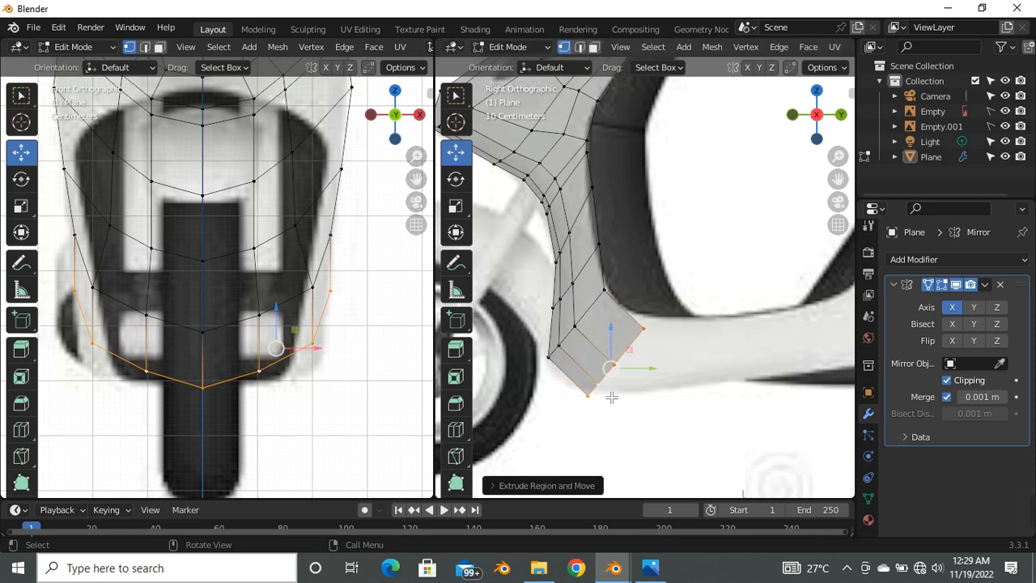
# Step: Rotate the extruded bottom edge about -7 degrees in the side view and reposition it slightly
pyautogui.press('r')
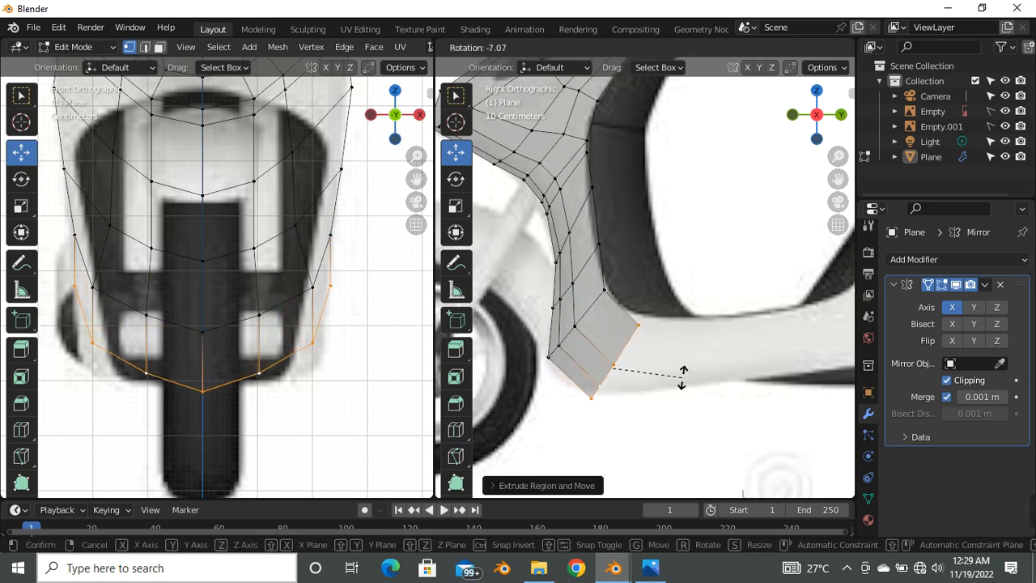
pyautogui.click(682, 370)
pyautogui.press('g')
pyautogui.click(607, 373)
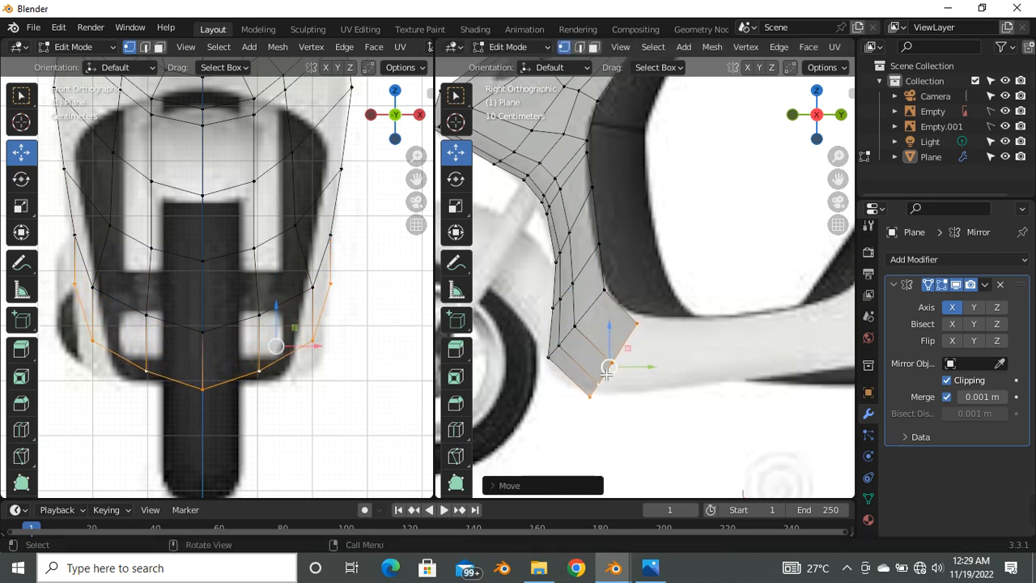
# Step: Lower the outermost vertex of the extruded edge slightly in the front view
pyautogui.scroll(4, 301, 318)
pyautogui.click(326, 304)
pyautogui.press('g')
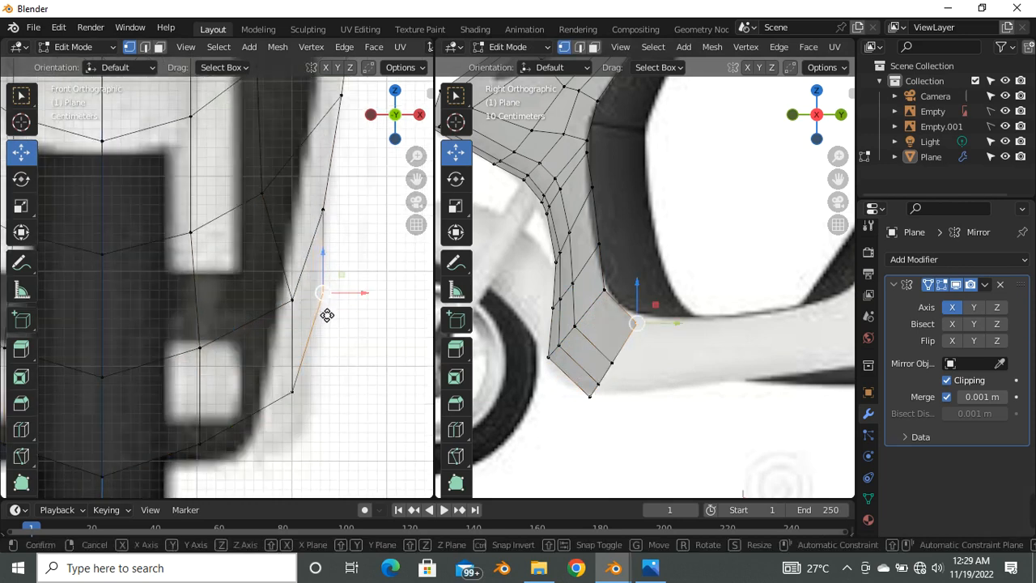
pyautogui.click(323, 320)
pyautogui.scroll(-4, 278, 380)
pyautogui.scroll(2, 275, 369)
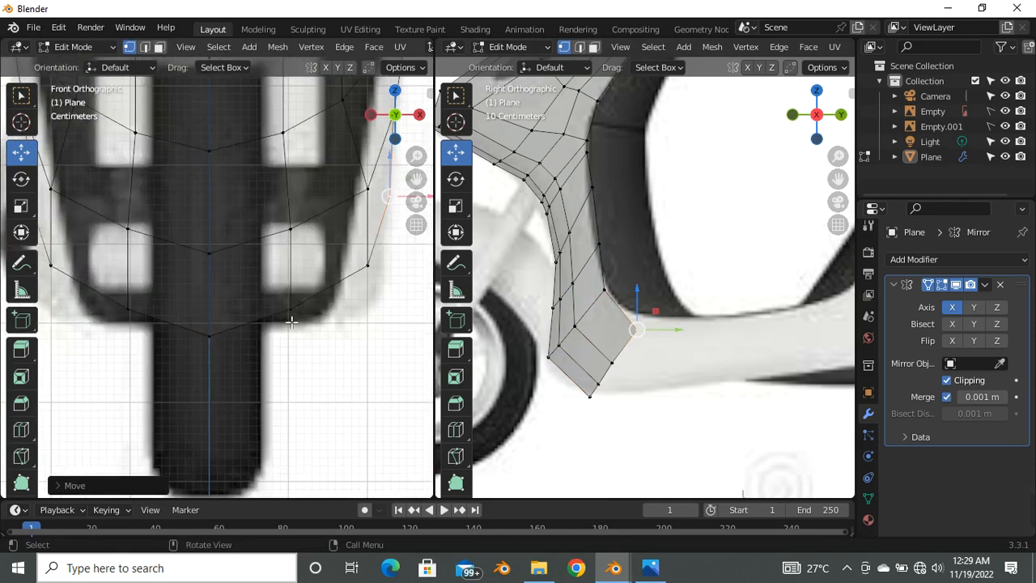
# Step: Nudge the lowest centre vertex of the extruded edge about 0.005 m in both Y and Z in the side view
pyautogui.scroll(4, 597, 409)
pyautogui.click(597, 395)
pyautogui.press('g')
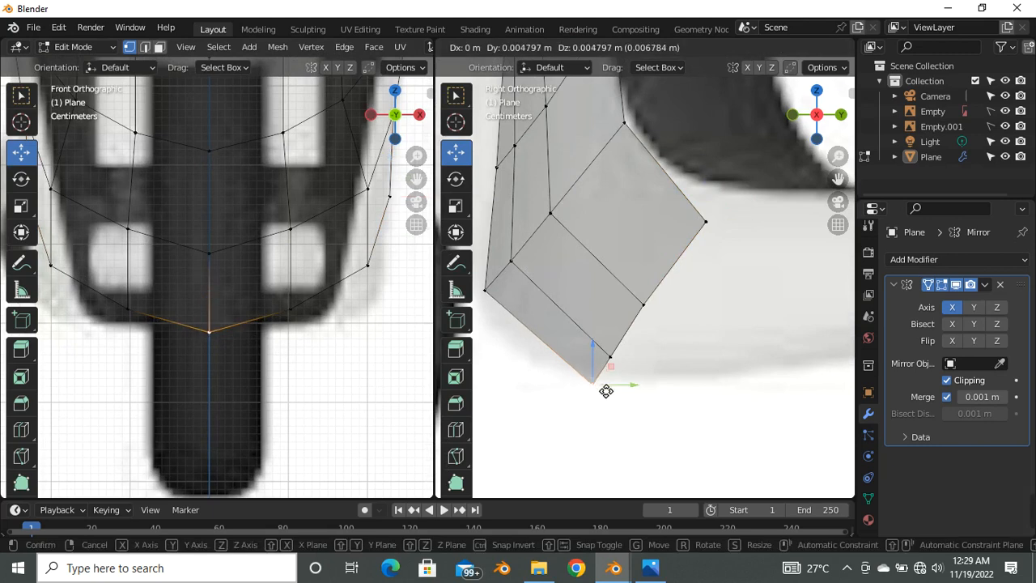
pyautogui.click(608, 390)
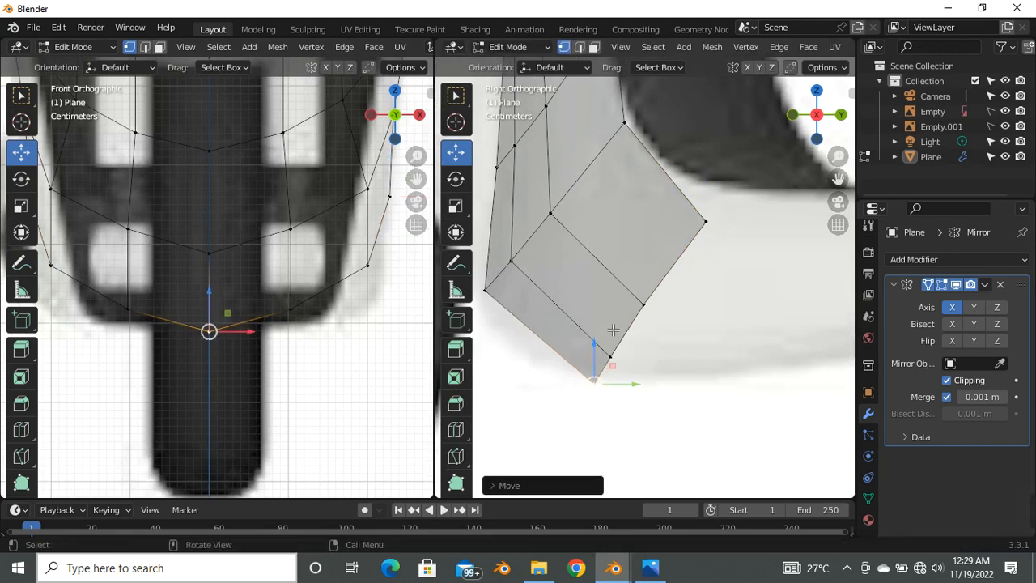
# Step: Add an edge loop through the extruded strip and move it about -0.018 m in Y and -0.014 m in Z to round the corner
pyautogui.hotkey('ctrl', 'r')
pyautogui.click(605, 289)
pyautogui.press('g')
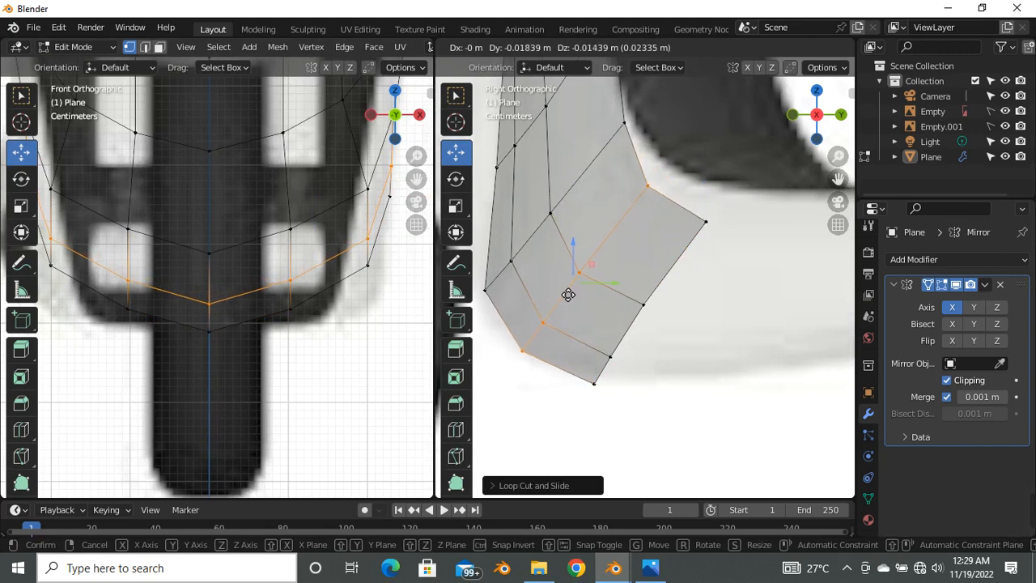
pyautogui.click(571, 292)
# Step: Move the two inner vertices of the new corner loop slightly upward in the side view
pyautogui.scroll(-3, 573, 293)
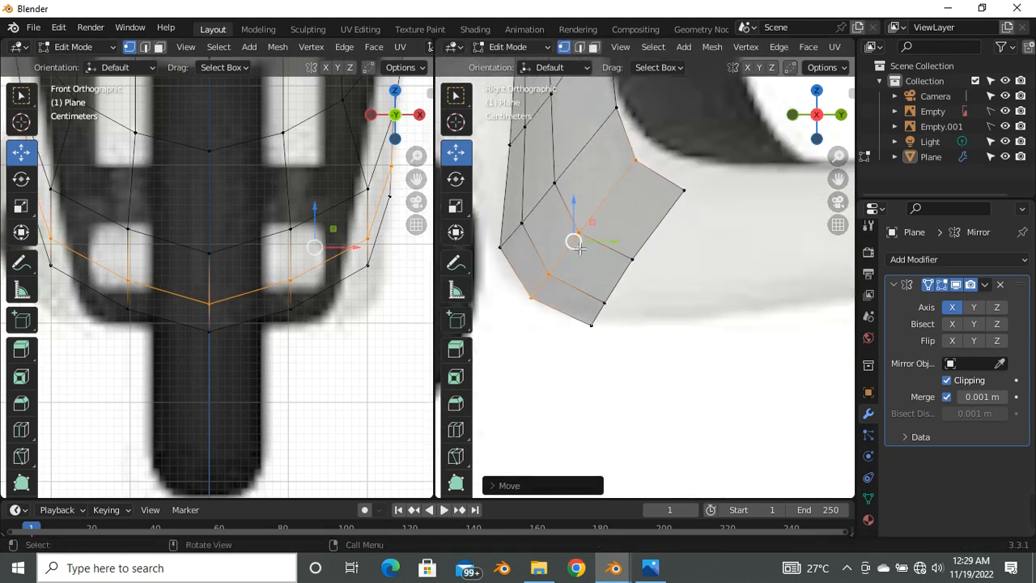
pyautogui.click(582, 252)
pyautogui.moveTo(587, 241); pyautogui.dragTo(592, 236)
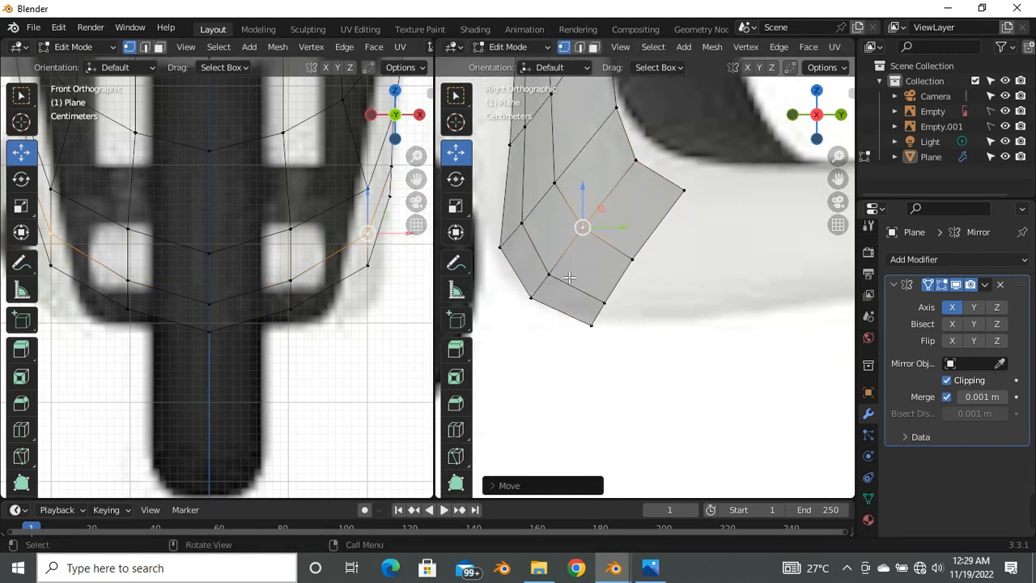
pyautogui.click(549, 276)
pyautogui.moveTo(550, 276)
pyautogui.mouseDown()
pyautogui.moveTo(561, 280)
pyautogui.moveTo(555, 268)
pyautogui.mouseUp()
# Step: Fit the strip's two uppermost vertices to the trim and footboard's top edge, and adjust the middle vertices of its open rear edge
pyautogui.click(648, 164)
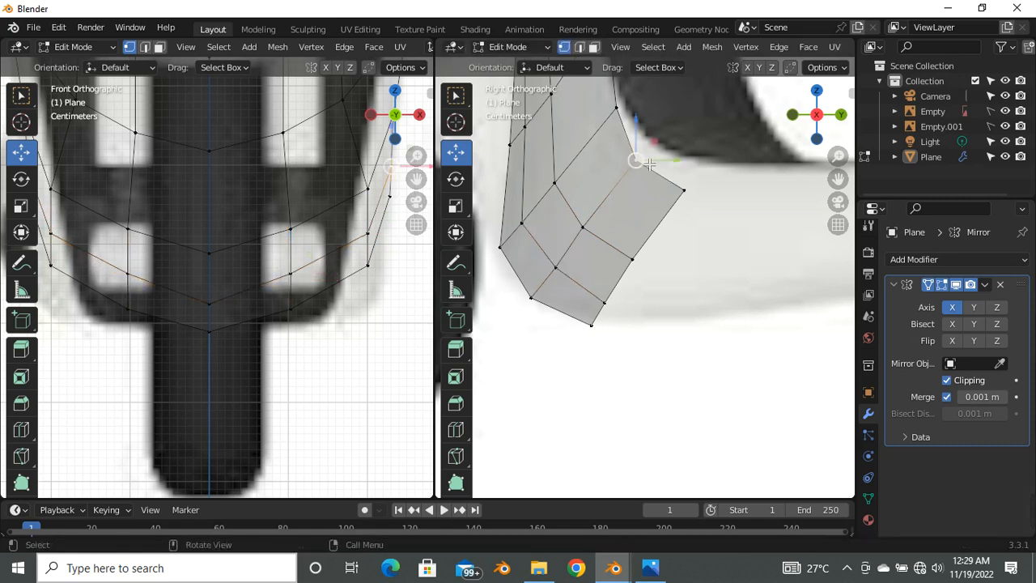
pyautogui.moveTo(648, 164); pyautogui.dragTo(688, 157)
pyautogui.scroll(-4, 667, 195)
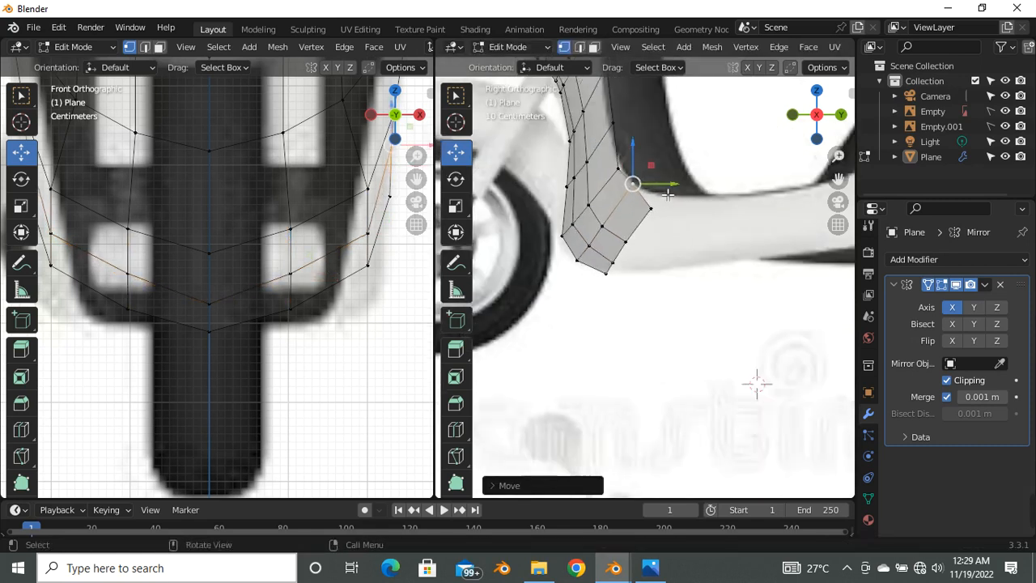
pyautogui.scroll(3, 668, 194)
pyautogui.moveTo(611, 176); pyautogui.dragTo(645, 198)
pyautogui.click(576, 321)
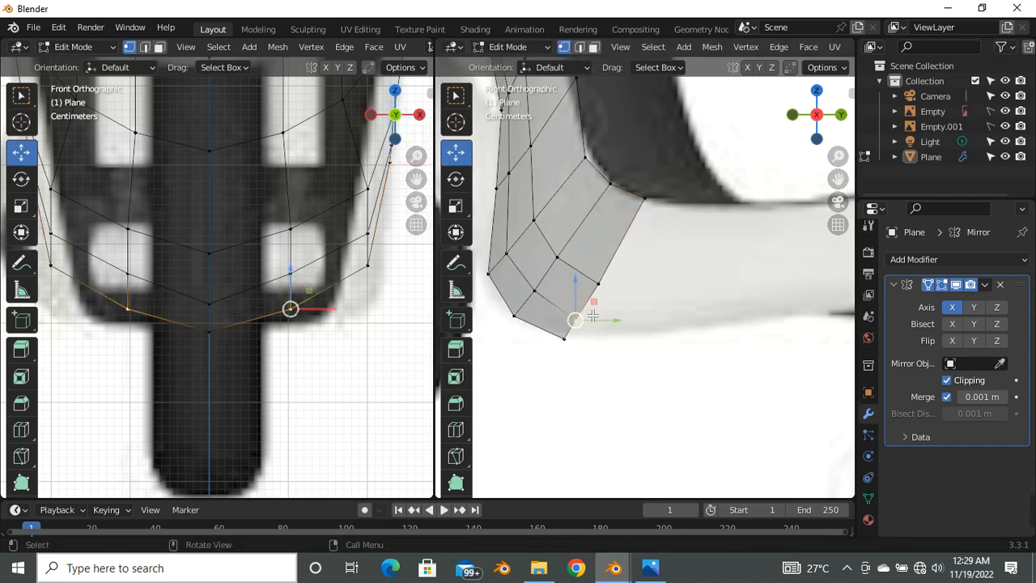
pyautogui.moveTo(577, 318); pyautogui.dragTo(618, 273)
# Step: Select the strip's whole open rear edge loop and rotate it slightly more upright in the side view
pyautogui.scroll(-3, 584, 324)
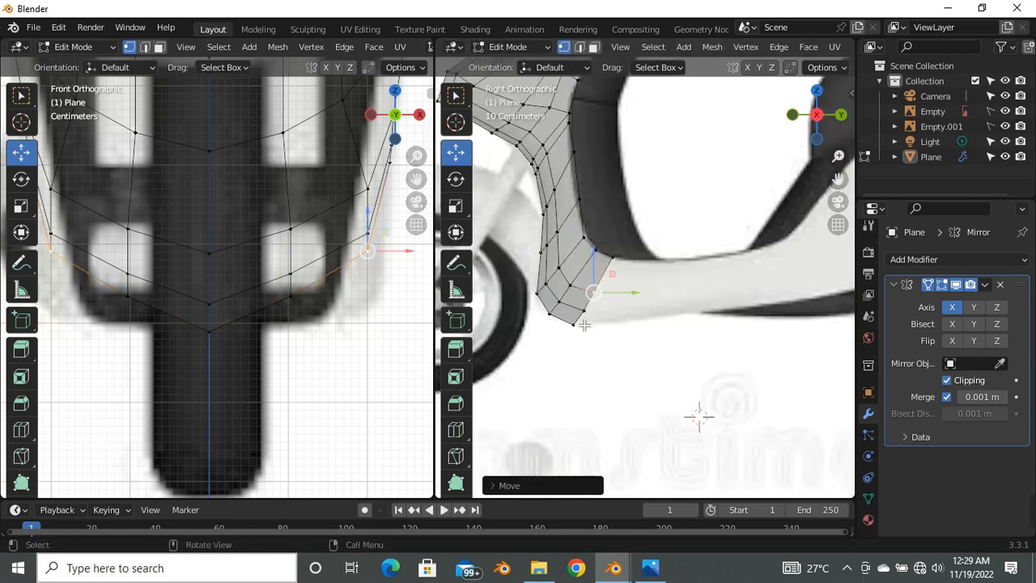
pyautogui.scroll(-2, 640, 364)
pyautogui.scroll(-1, 280, 354)
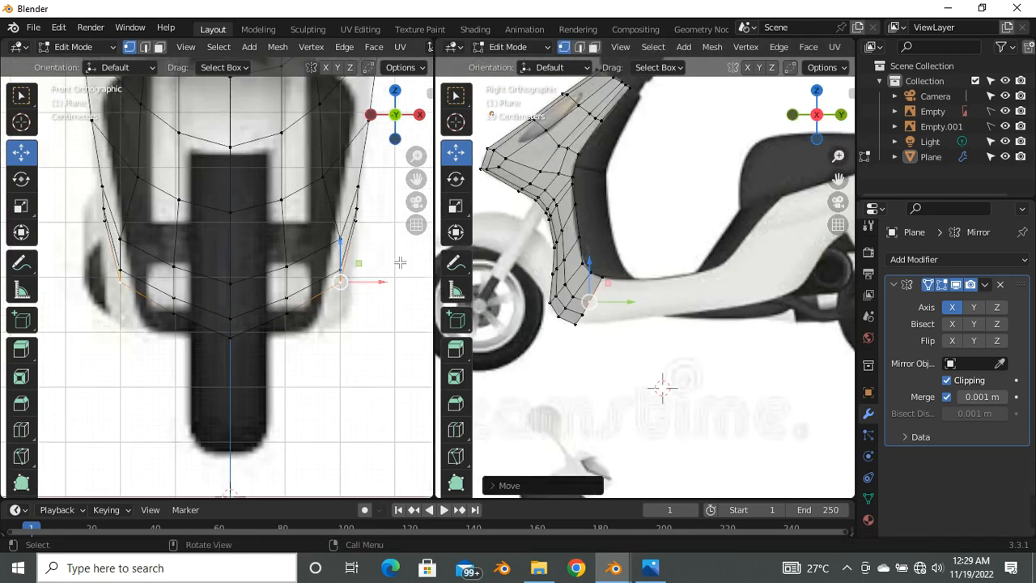
pyautogui.scroll(2, 587, 318)
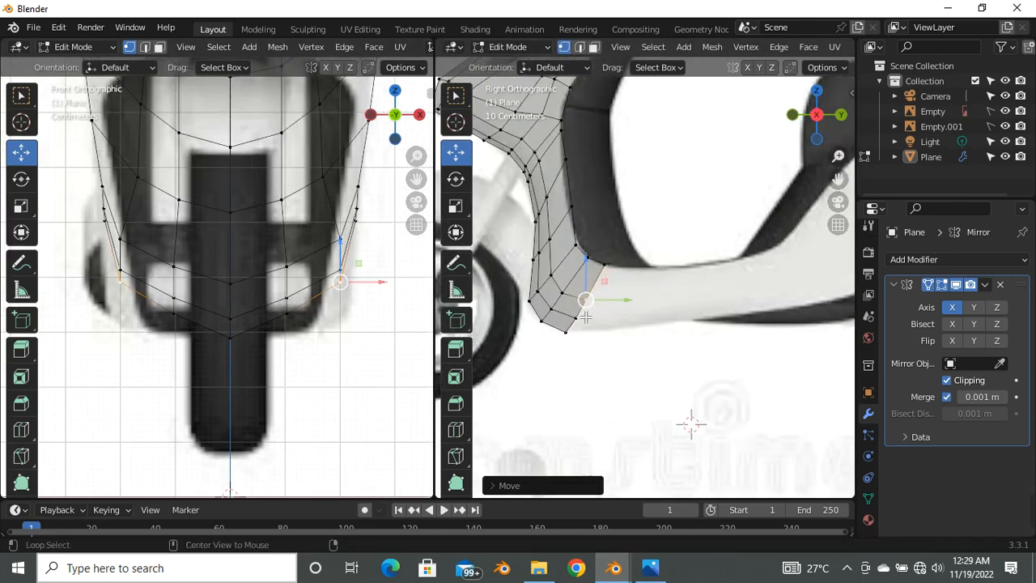
pyautogui.keyDown('alt'); pyautogui.click(586, 317); pyautogui.keyUp('alt')
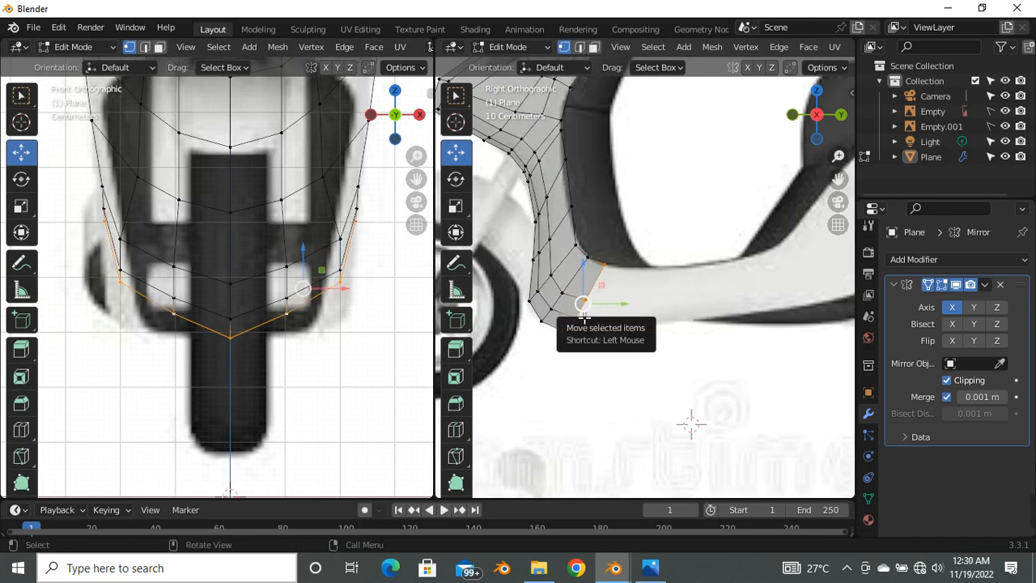
pyautogui.press('2')
pyautogui.scroll(-3, 587, 315)
pyautogui.scroll(4, 594, 312)
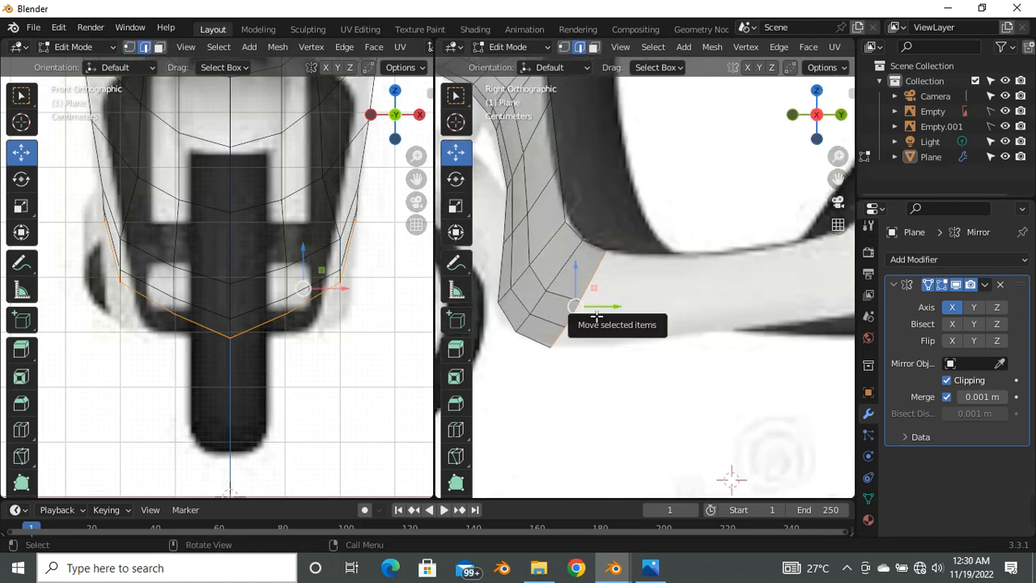
pyautogui.press('r')
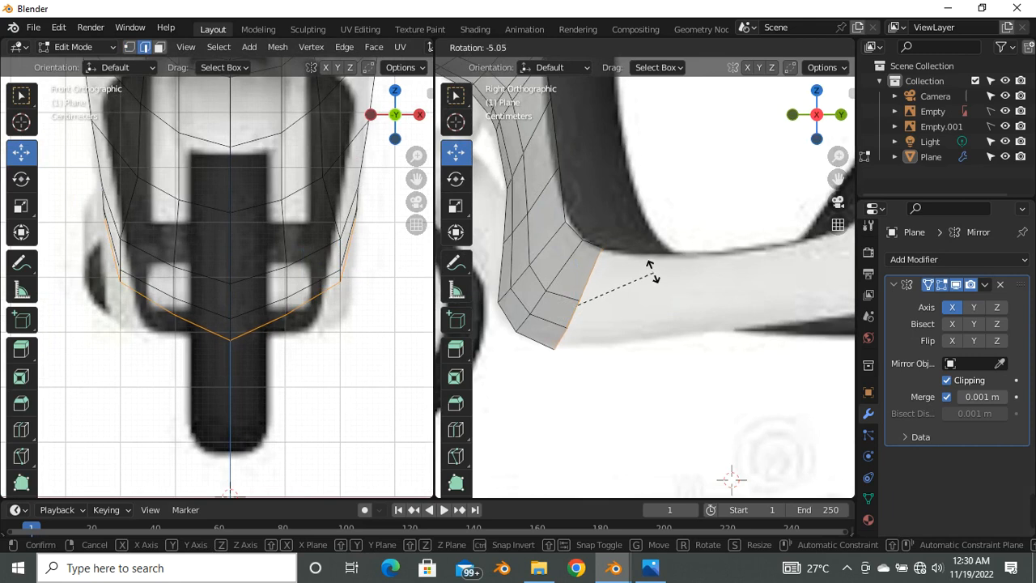
pyautogui.click(643, 269)
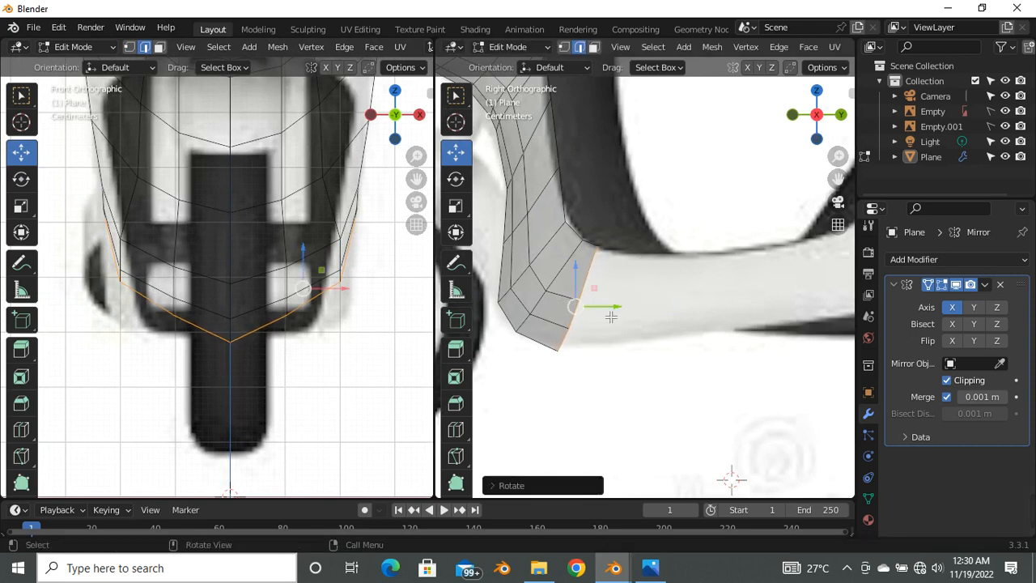
# Step: Extrude the open rear edge and move the new edge straight rearward along Y to just before the dark trim's end
pyautogui.scroll(3, 581, 364)
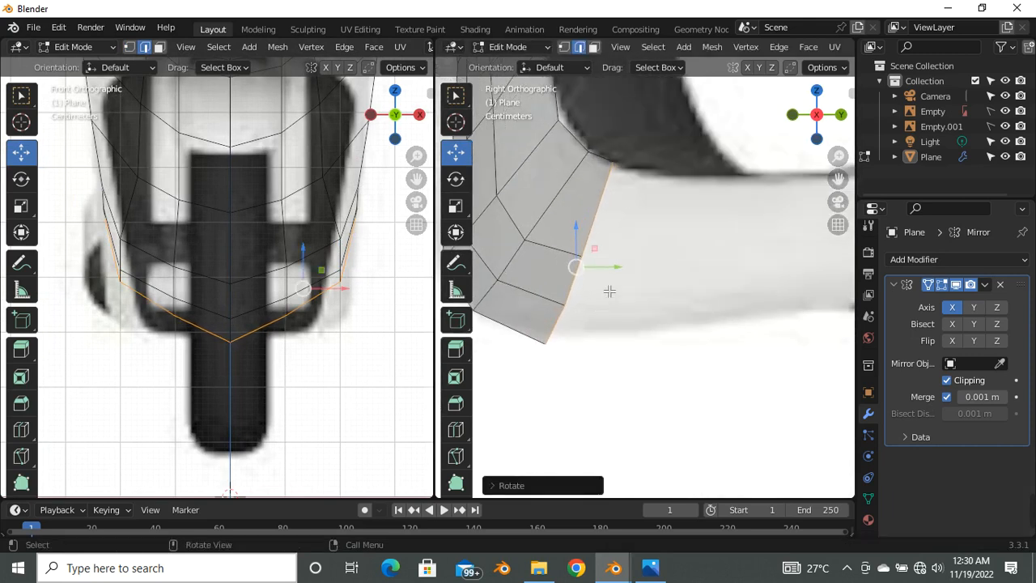
pyautogui.press('e')
pyautogui.rightClick(671, 289)
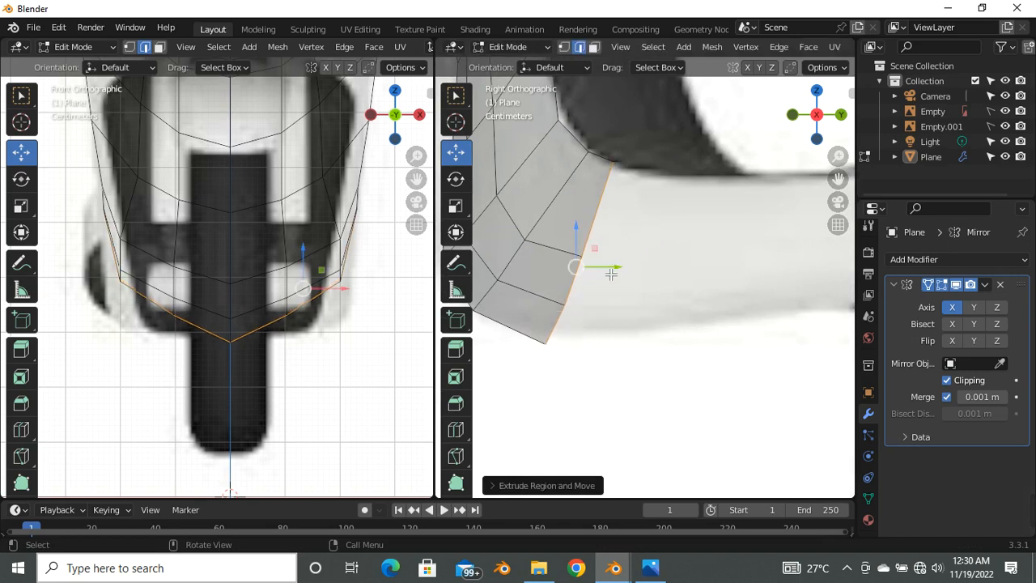
pyautogui.press('g')
pyautogui.click(714, 288)
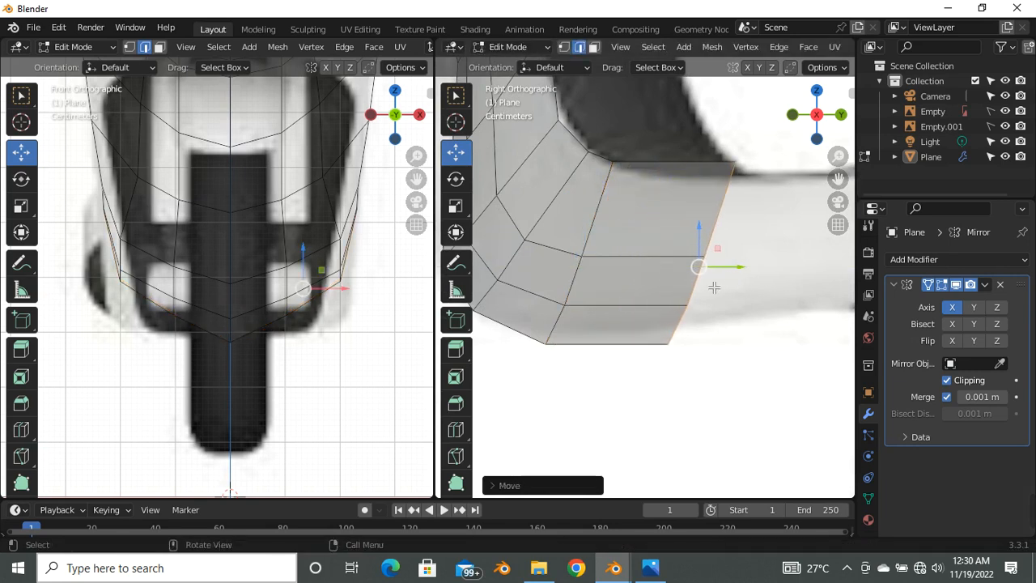
# Step: Rotate the newly extruded rear edge to nearly vertical and raise it slightly in the side view
pyautogui.scroll(-2, 651, 324)
pyautogui.press('r')
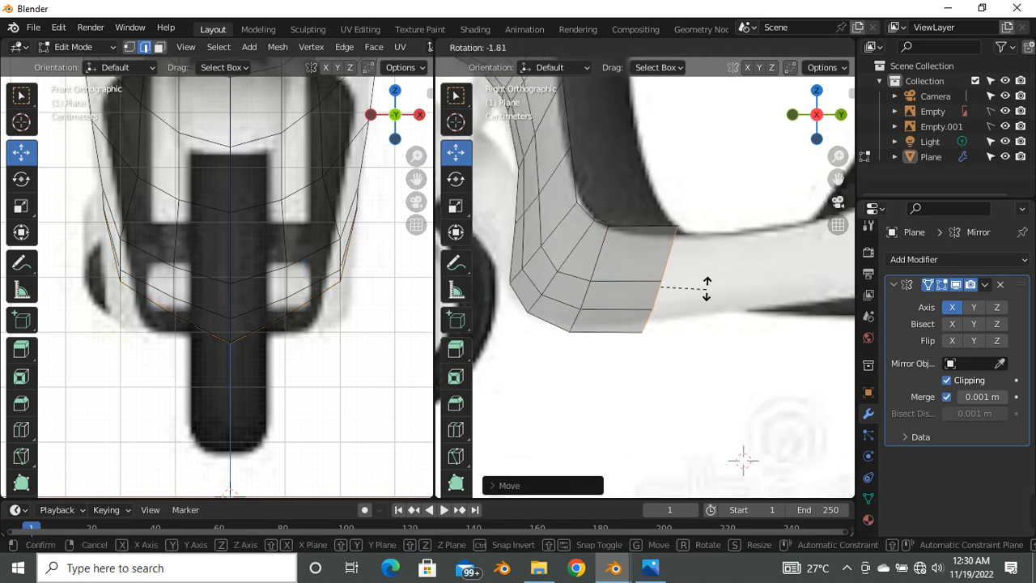
pyautogui.click(693, 282)
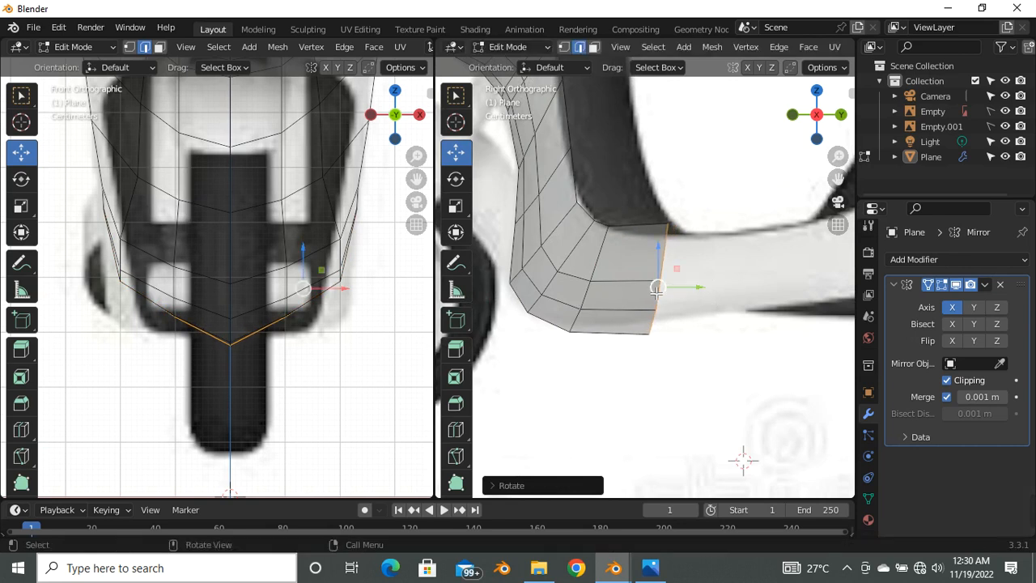
pyautogui.moveTo(664, 280); pyautogui.dragTo(665, 275)
# Step: Move the uppermost vertex of the new rear edge down onto the footboard's top edge in the side view
pyautogui.press('1')
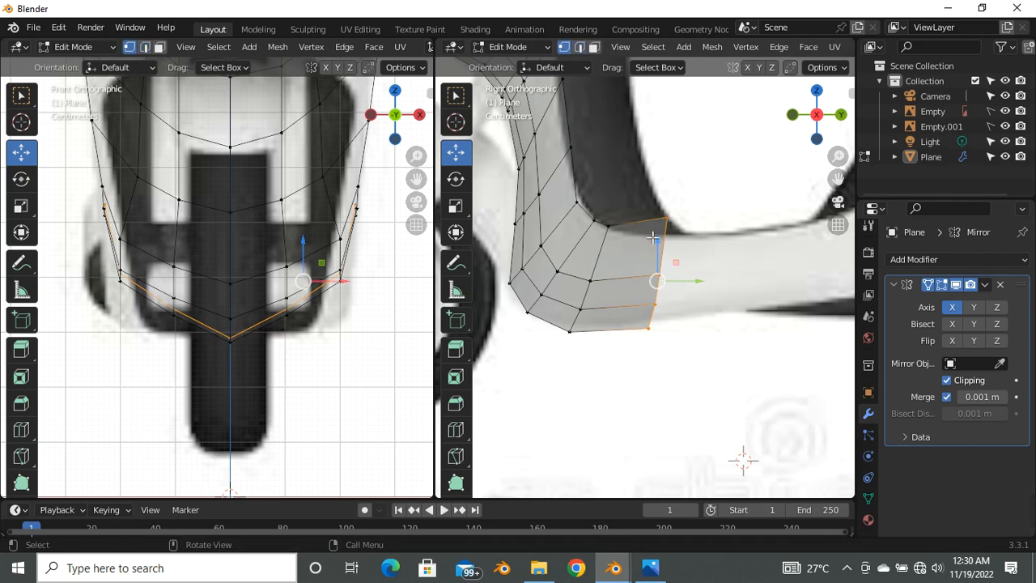
pyautogui.scroll(2, 655, 203)
pyautogui.click(690, 209)
pyautogui.moveTo(683, 209); pyautogui.dragTo(666, 239)
pyautogui.scroll(-4, 665, 242)
pyautogui.scroll(4, 648, 331)
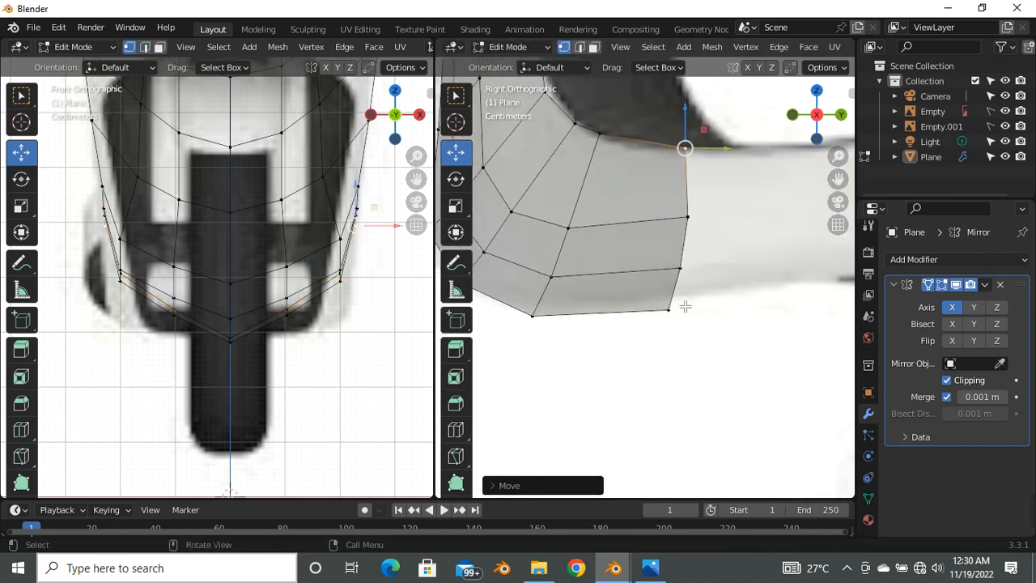
# Step: Nudge the lowest vertex of the edge before the new section slightly forward and up in the side view
pyautogui.scroll(-4, 684, 306)
pyautogui.scroll(3, 601, 319)
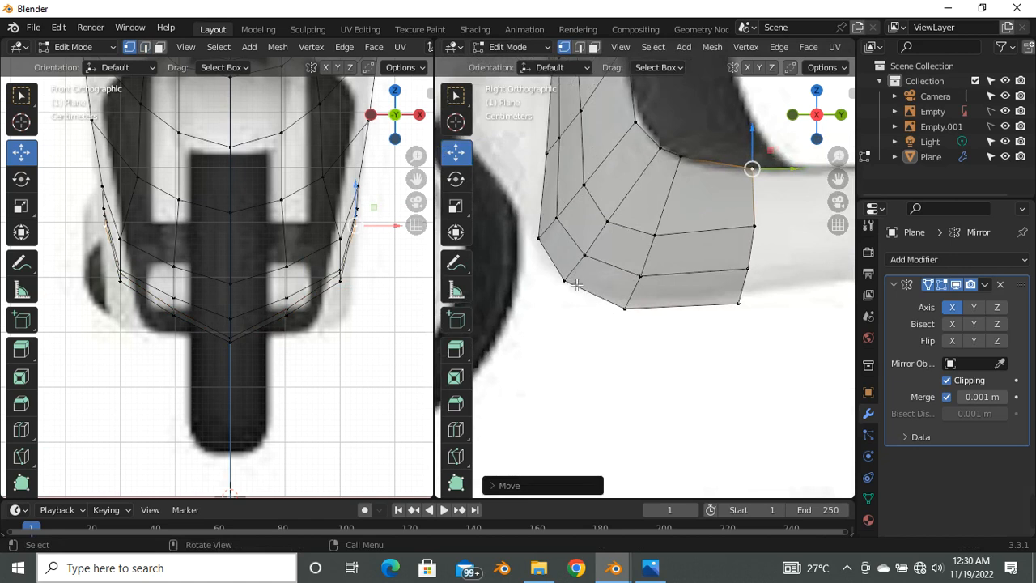
pyautogui.click(628, 313)
pyautogui.moveTo(629, 314); pyautogui.dragTo(622, 312)
pyautogui.click(645, 277)
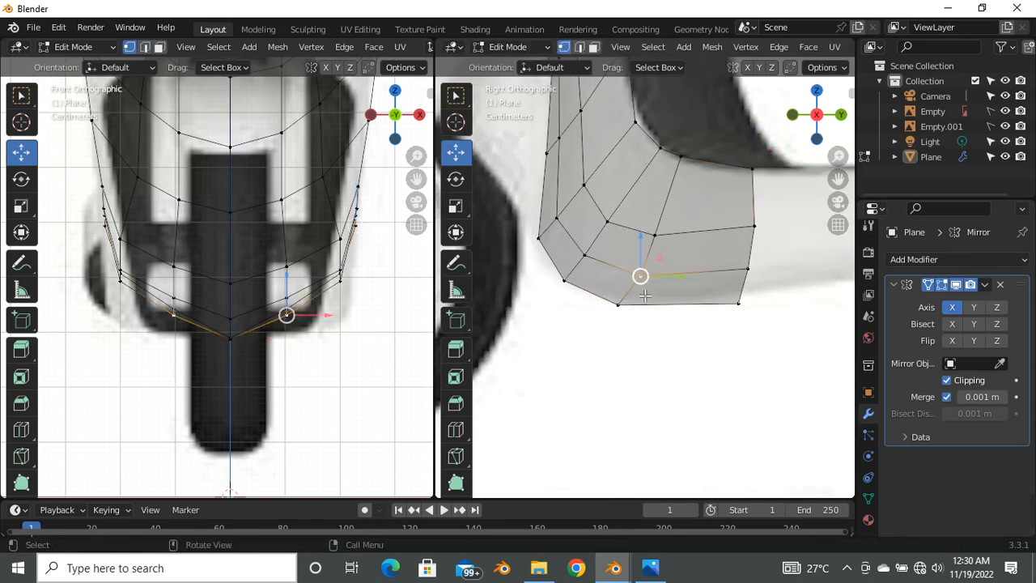
# Step: Adjust the lower vertices of the new open rear edge to follow a near-vertical line at the footboard in the side view
pyautogui.click(741, 309)
pyautogui.moveTo(743, 312); pyautogui.dragTo(746, 302)
pyautogui.click(751, 274)
pyautogui.moveTo(764, 268); pyautogui.dragTo(753, 227)
pyautogui.scroll(-3, 679, 294)
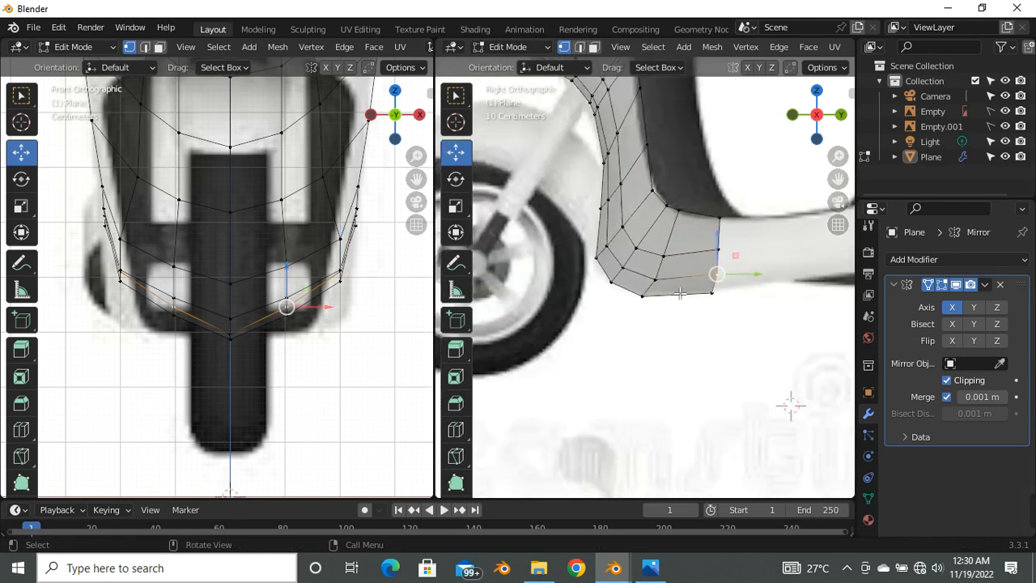
pyautogui.scroll(-3, 679, 294)
pyautogui.scroll(-3, 150, 359)
pyautogui.scroll(-3, 689, 370)
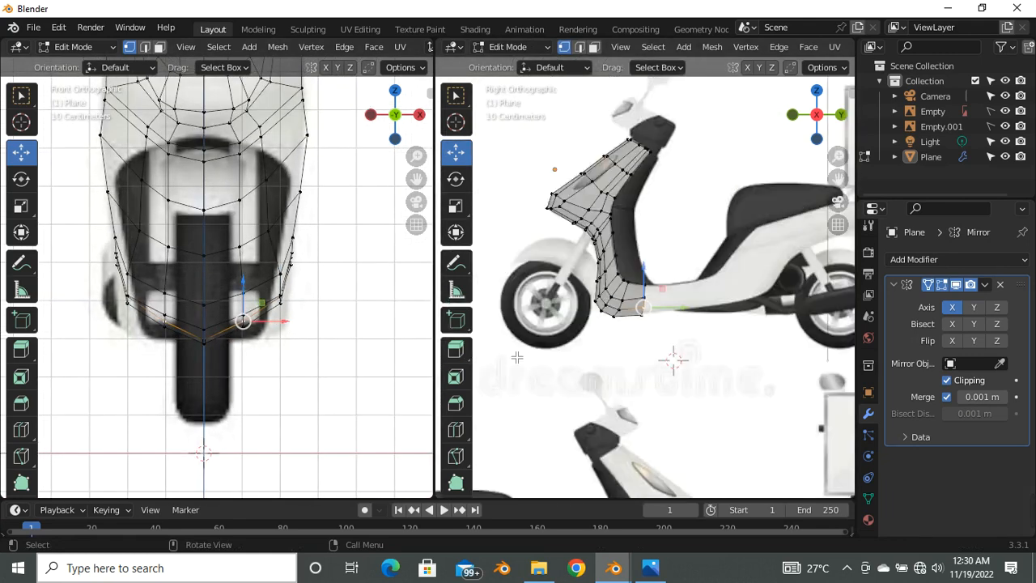
# Step: Box-select the outer vertices at the panel's lower corner and move them outward to the white body outline in the front view
pyautogui.scroll(4, 240, 326)
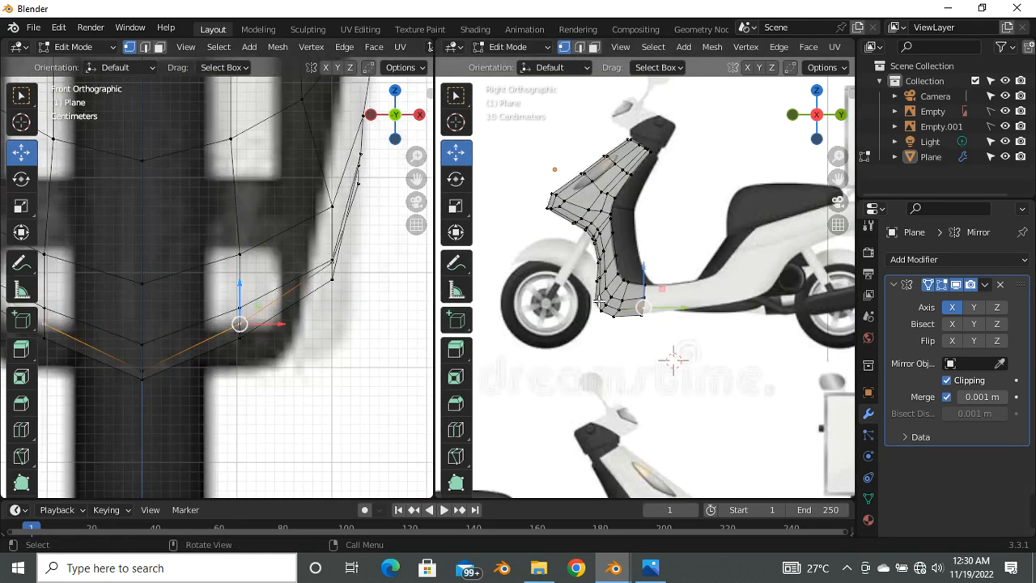
pyautogui.scroll(3, 323, 284)
pyautogui.scroll(-3, 337, 269)
pyautogui.moveTo(277, 261); pyautogui.dragTo(325, 340)
pyautogui.scroll(3, 272, 315)
pyautogui.scroll(-3, 320, 283)
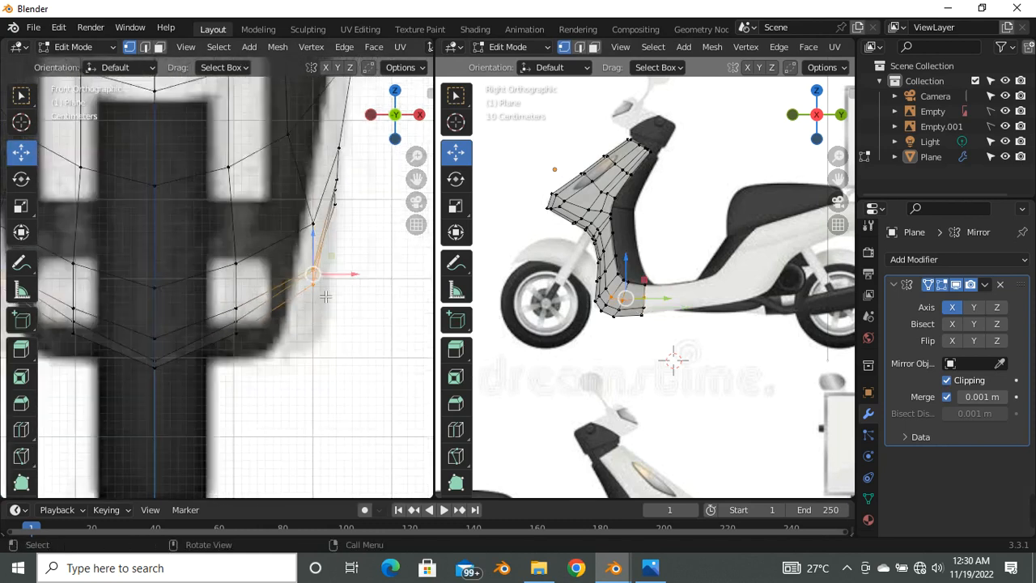
pyautogui.moveTo(321, 276); pyautogui.dragTo(336, 286)
# Step: Select the lower intermediate vertices beside the centre, lower them about 0.02 m in Z, and shift them outward along X
pyautogui.keyDown('alt'); pyautogui.click(259, 302); pyautogui.keyUp('alt')
pyautogui.press('g')
pyautogui.press('z')
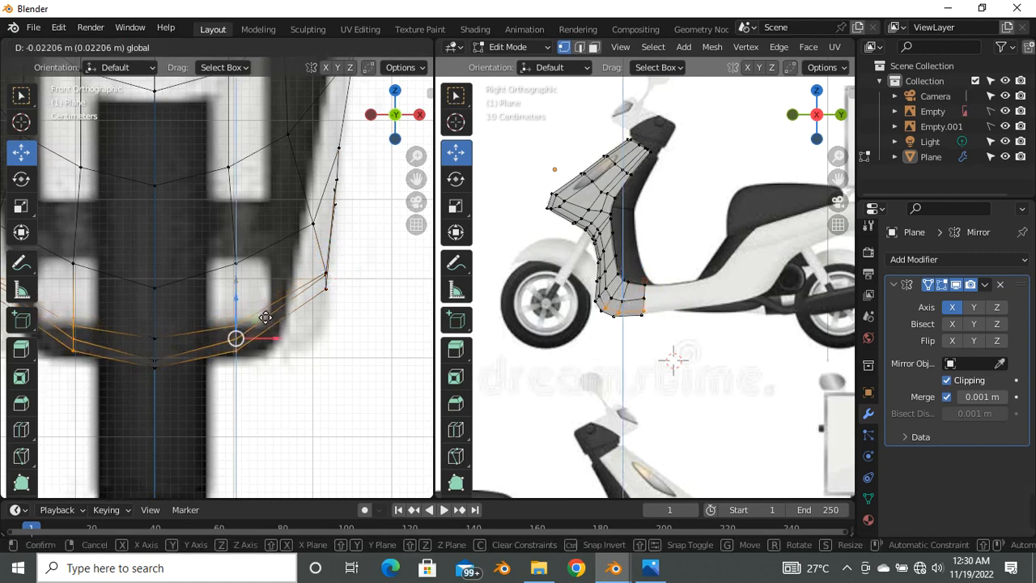
pyautogui.click(267, 320)
pyautogui.scroll(2, 275, 340)
pyautogui.press('g')
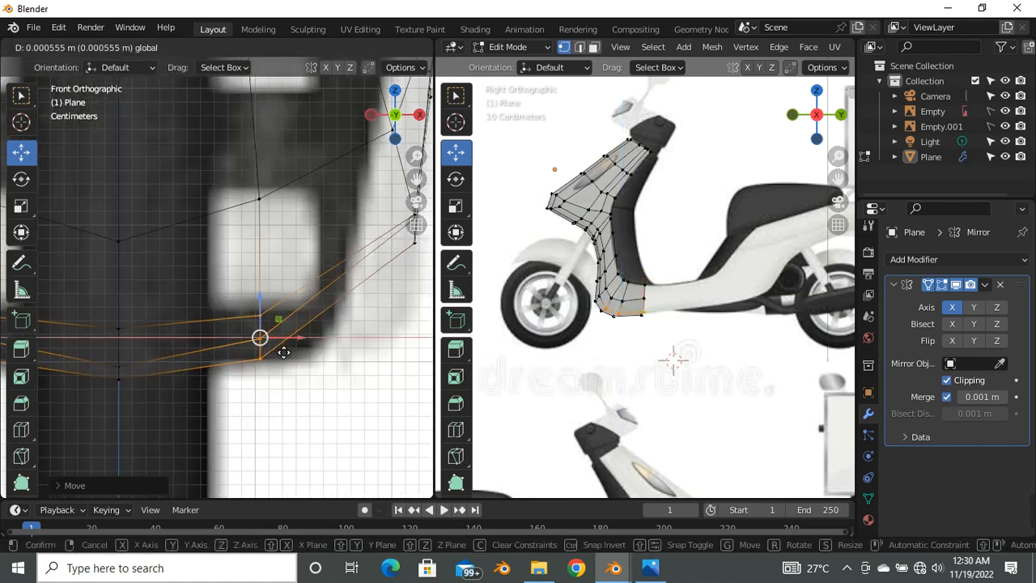
pyautogui.click(280, 342)
pyautogui.scroll(-3, 280, 342)
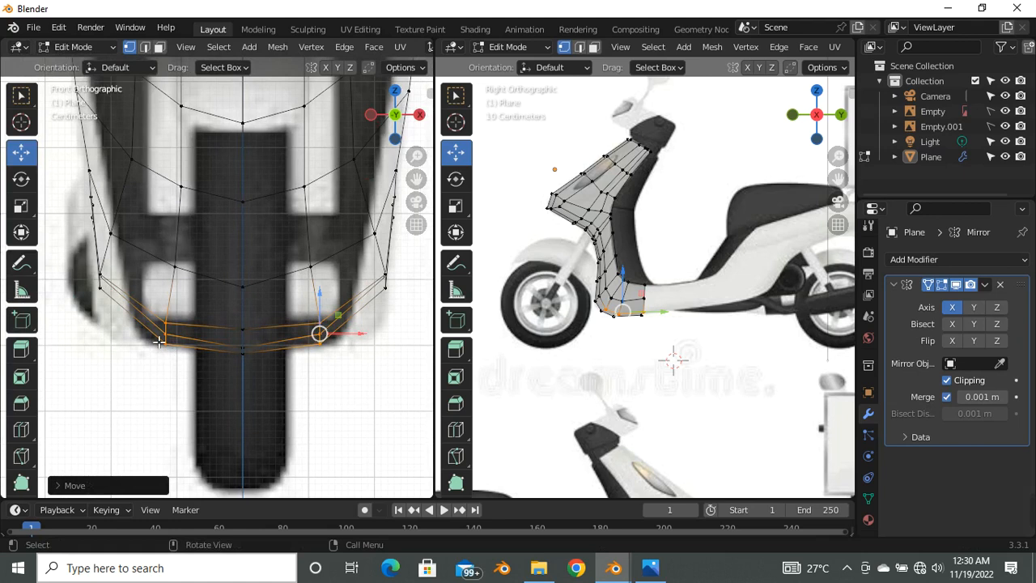
# Step: Move the lower outer corner vertex outward and down and fit the bottom intermediate vertex to the body's lower edge in the front view
pyautogui.scroll(4, 299, 353)
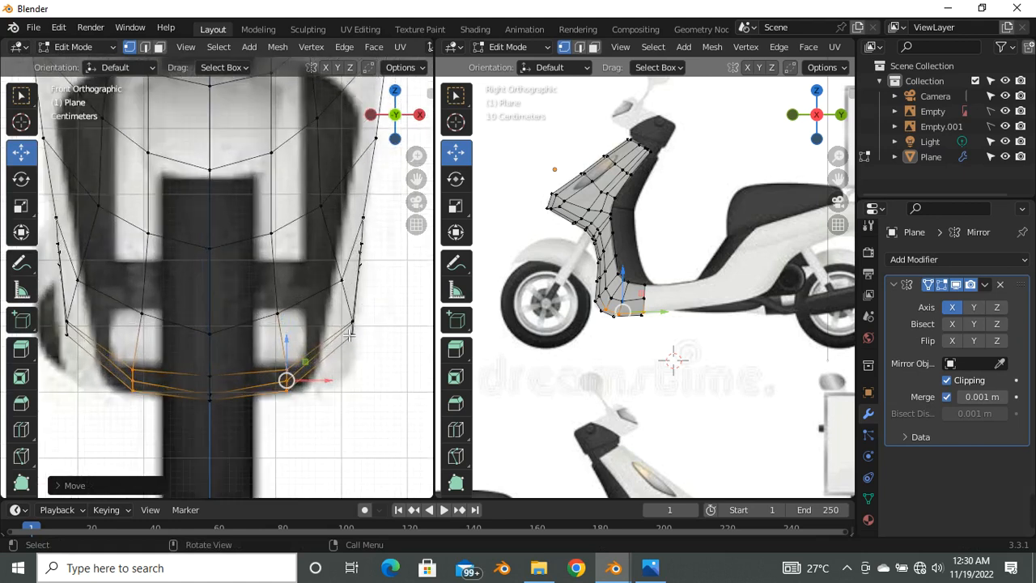
pyautogui.click(351, 345)
pyautogui.moveTo(362, 336); pyautogui.dragTo(365, 357)
pyautogui.click(213, 445)
pyautogui.moveTo(214, 446)
pyautogui.mouseDown()
pyautogui.moveTo(231, 461)
pyautogui.moveTo(271, 431)
pyautogui.moveTo(226, 443)
pyautogui.mouseUp()
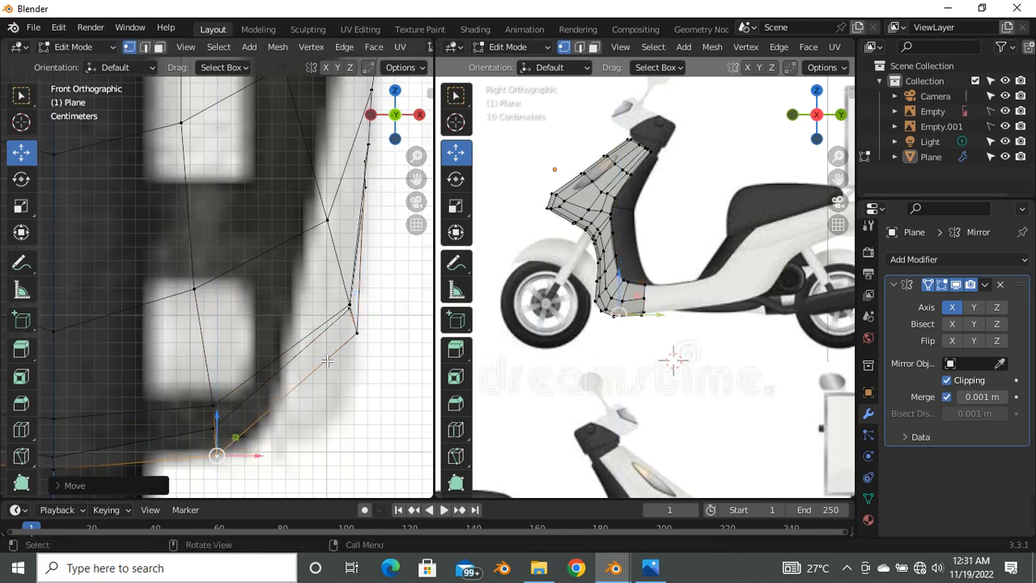
# Step: Lower the outermost bottom vertex, pull the vertex above it slightly inward in the front view, and turn off X-ray
pyautogui.click(357, 334)
pyautogui.moveTo(358, 333); pyautogui.dragTo(356, 375)
pyautogui.click(349, 306)
pyautogui.moveTo(349, 306); pyautogui.dragTo(342, 302)
pyautogui.hotkey('alt', 'z')
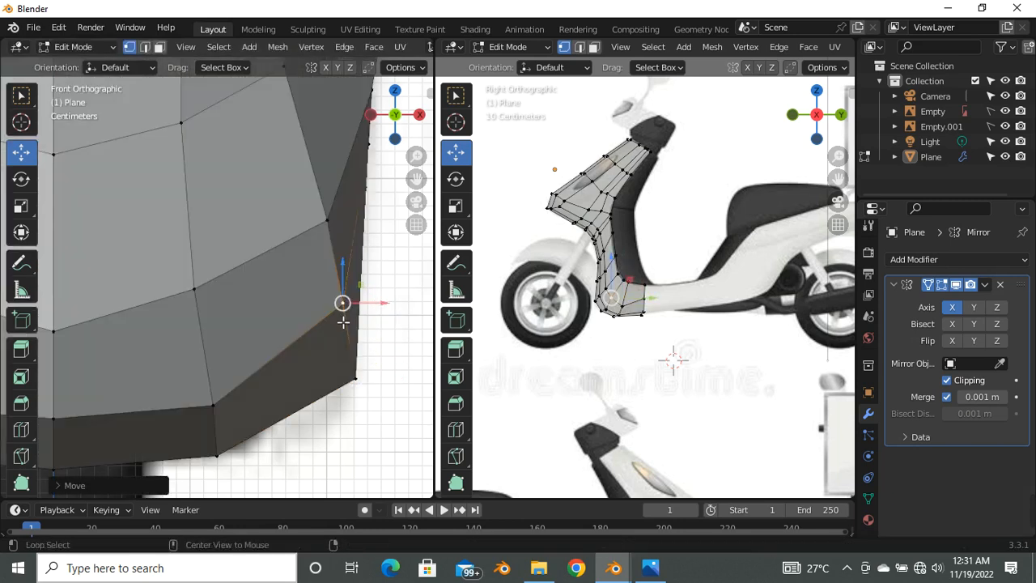
# Step: Undo the last change and shift the side vertex above the lower outer corner slightly inward in the front view
pyautogui.hotkey('ctrl', 'z')
pyautogui.scroll(-3, 307, 359)
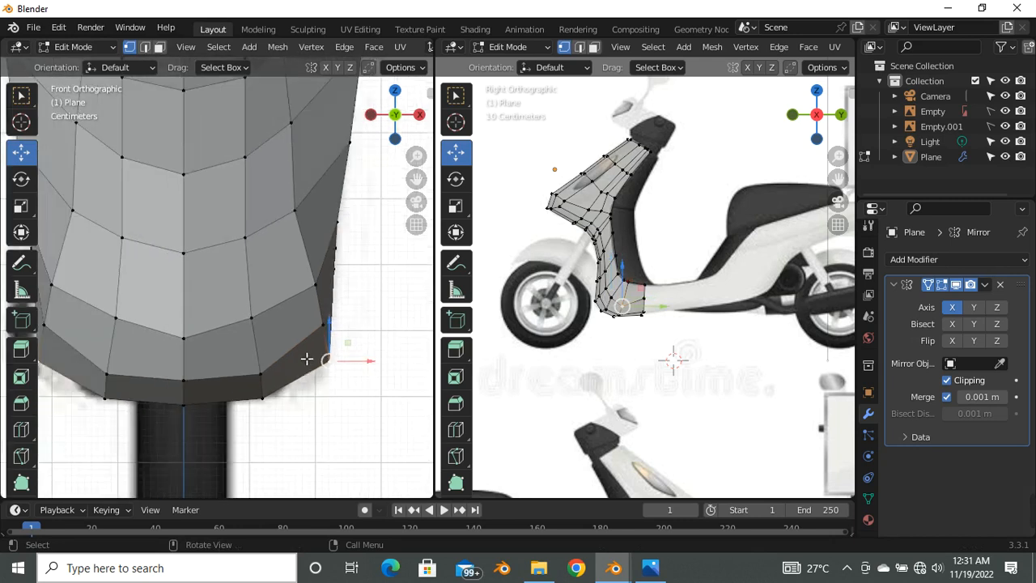
pyautogui.scroll(-2, 311, 392)
pyautogui.scroll(3, 350, 381)
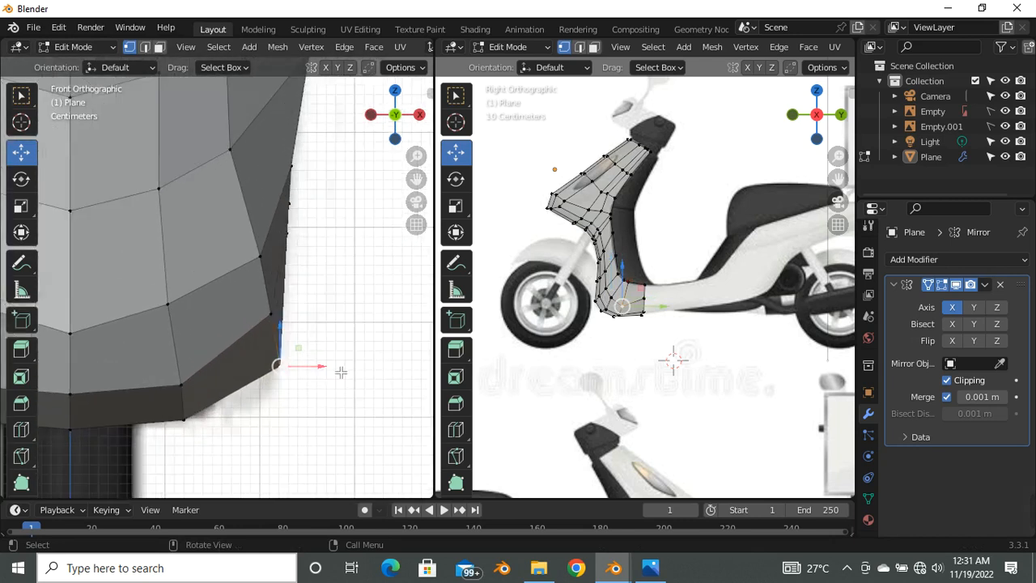
pyautogui.moveTo(277, 332); pyautogui.dragTo(253, 256)
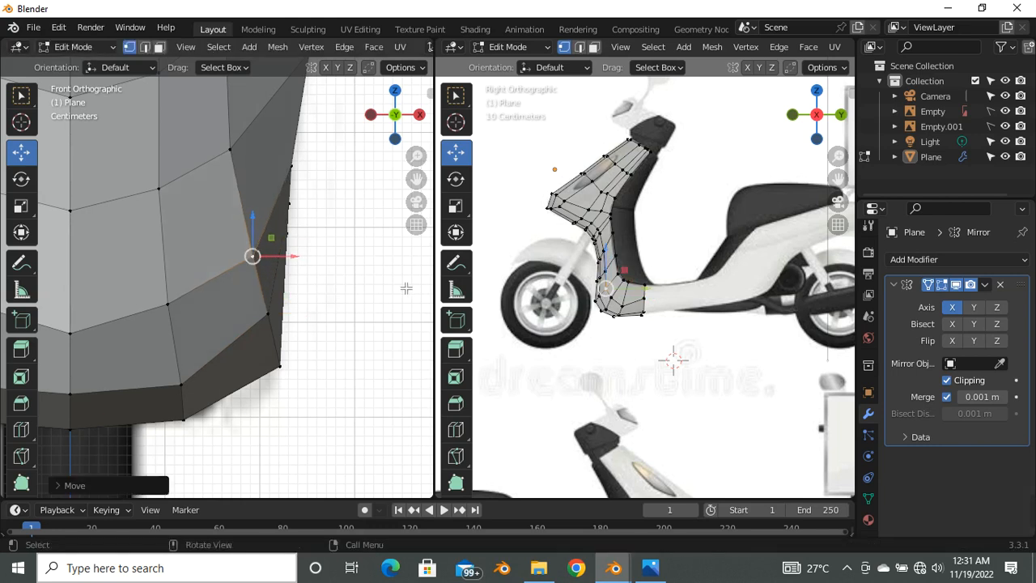
# Step: Undo the last change, move the rear edge's second vertex from the top down in the side view, and turn X-ray back on
pyautogui.scroll(3, 648, 362)
pyautogui.scroll(2, 658, 324)
pyautogui.hotkey('ctrl', 'z')
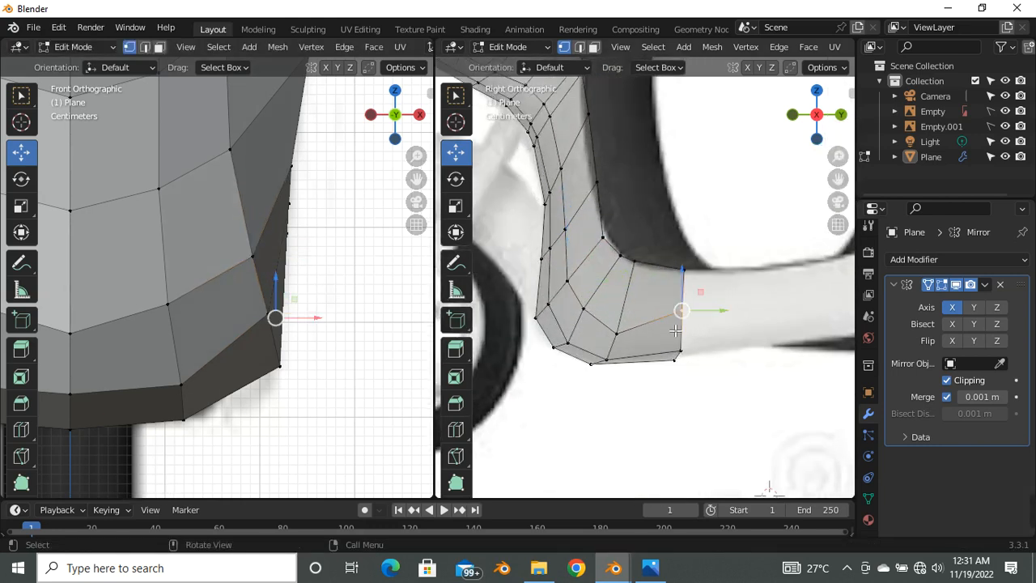
pyautogui.moveTo(687, 300); pyautogui.dragTo(693, 315)
pyautogui.hotkey('alt', 'z')
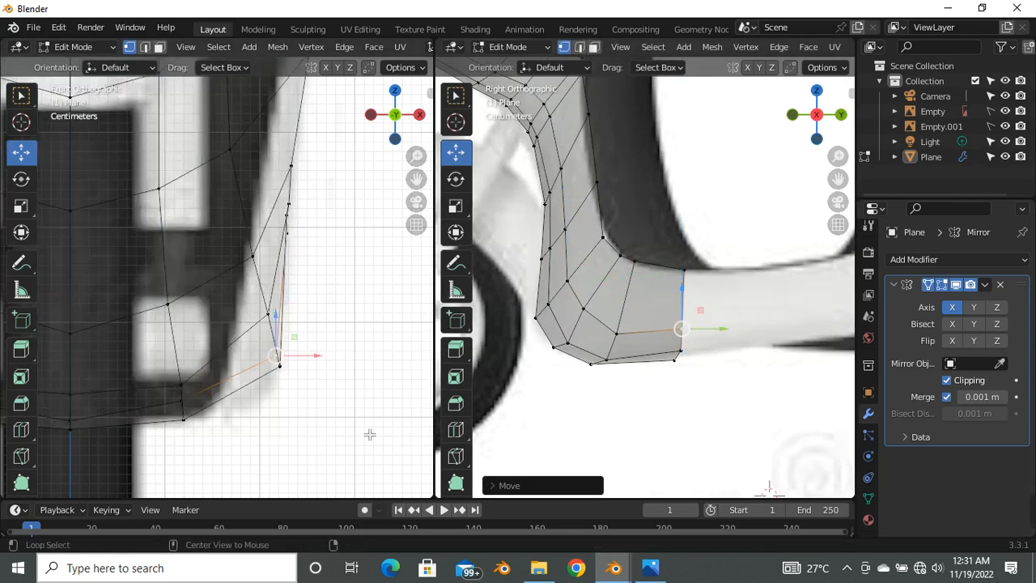
pyautogui.click(377, 317)
# Step: Raise the vertex just above the strip's bottom corner slightly in the side view to even out the lowest face row
pyautogui.scroll(2, 703, 402)
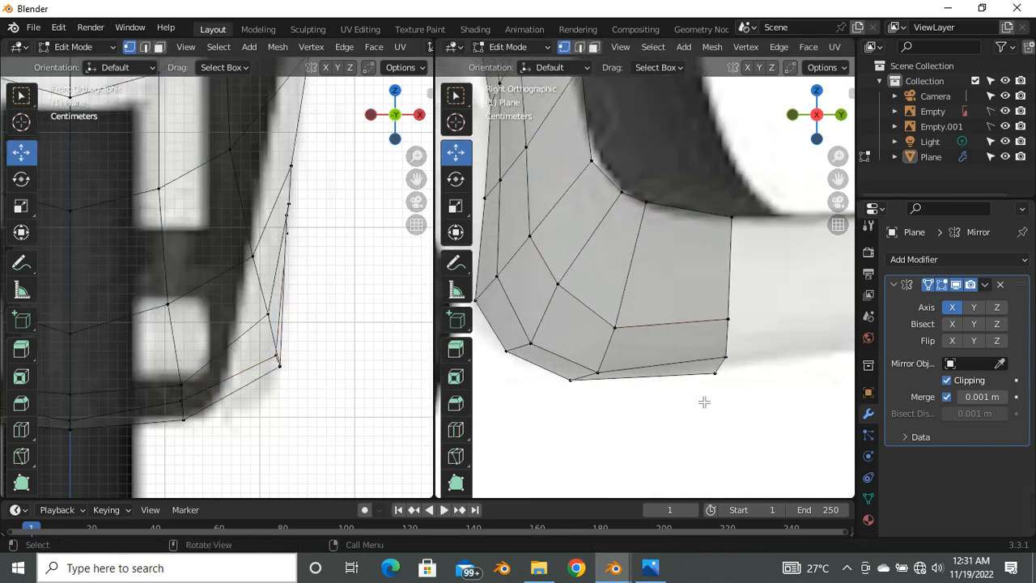
pyautogui.click(597, 374)
pyautogui.moveTo(597, 371); pyautogui.dragTo(601, 372)
pyautogui.scroll(-2, 652, 332)
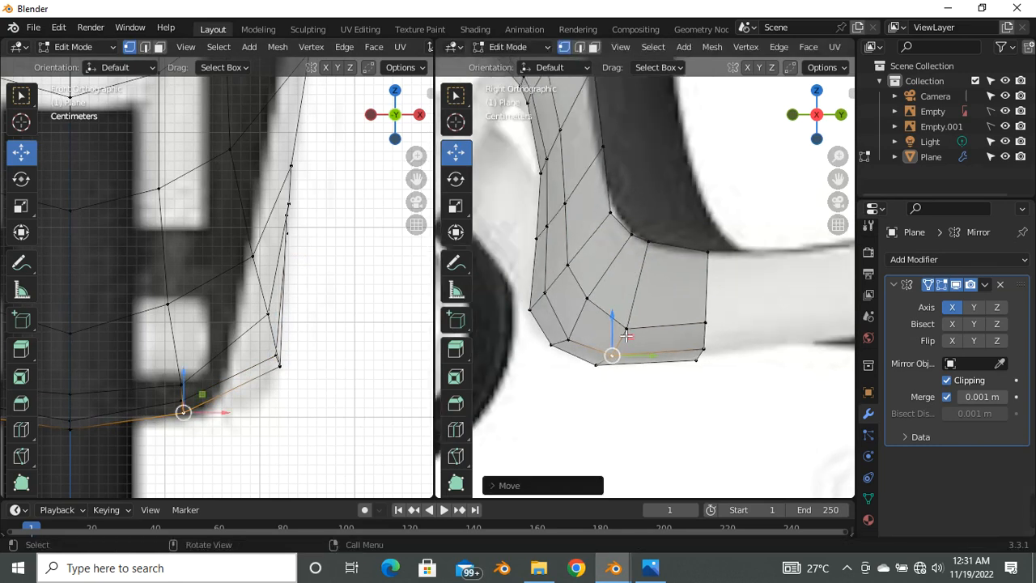
# Step: Add a centred loop cut along the side of the panel, from the nose down to the rear edge of the footboard strip
pyautogui.scroll(-2, 645, 291)
pyautogui.scroll(-2, 615, 253)
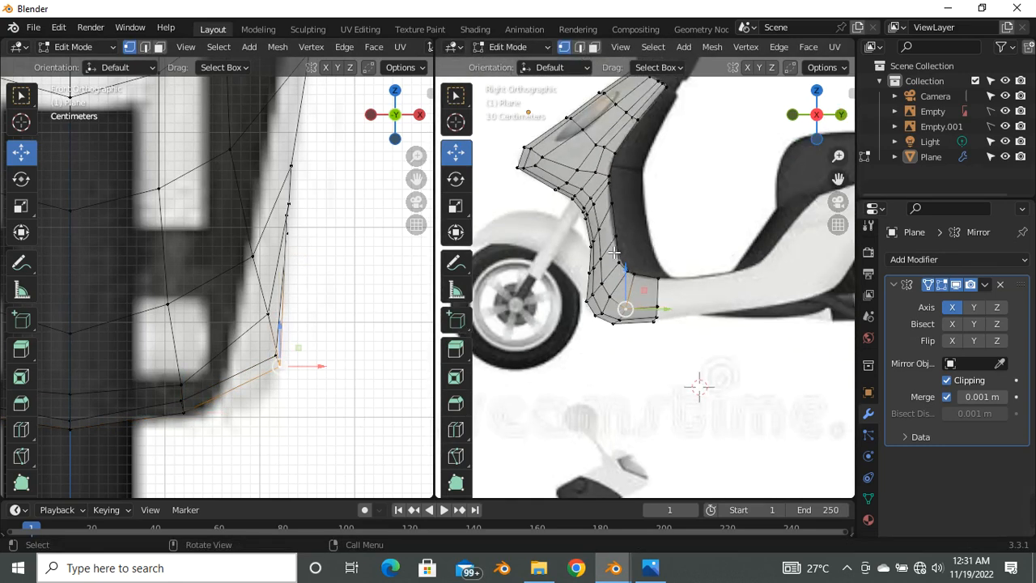
pyautogui.hotkey('ctrl', 'r')
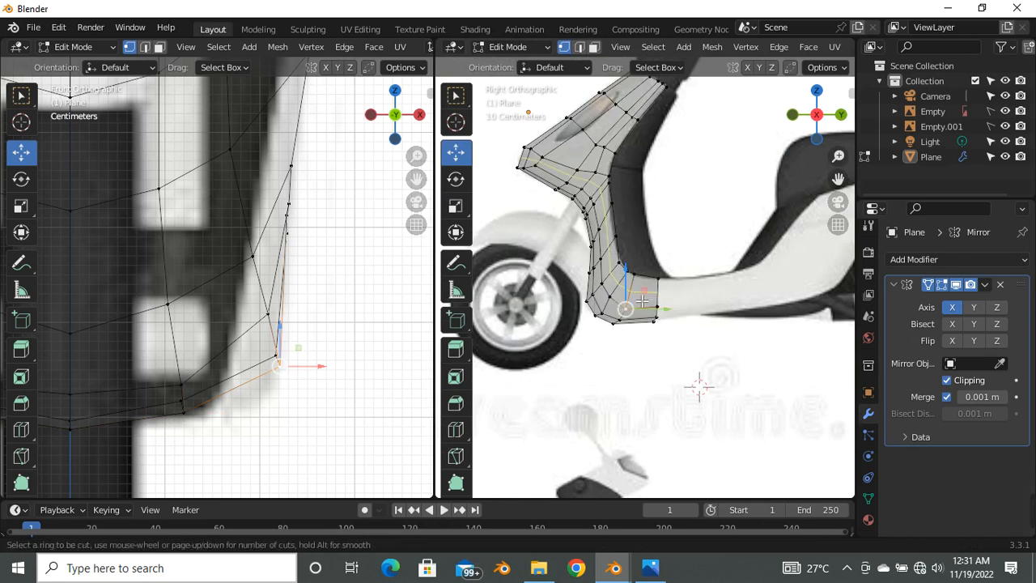
pyautogui.click(657, 298)
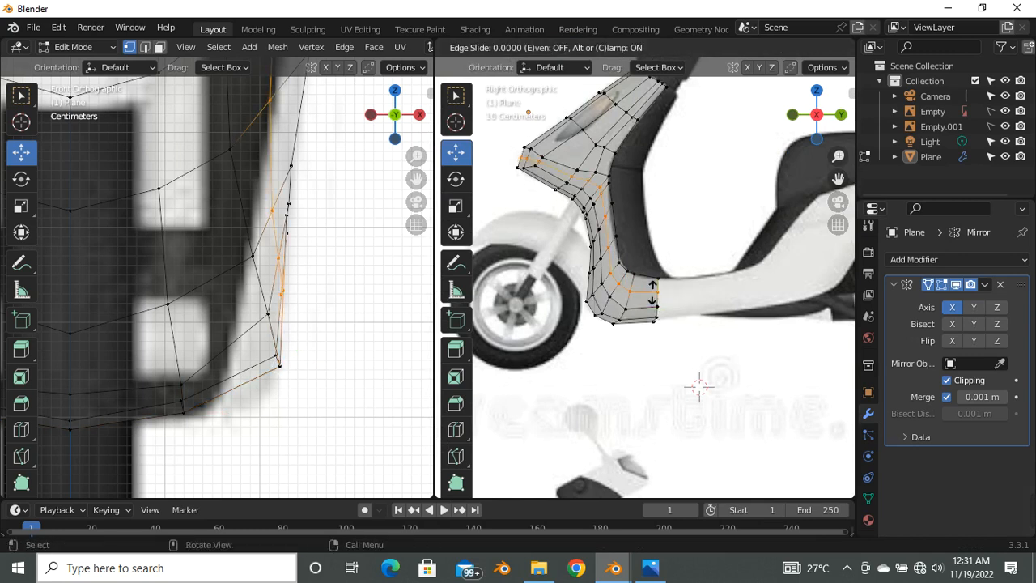
pyautogui.click(658, 298)
# Step: Move the three upper vertices at the nose tip up and rearward in the side view
pyautogui.scroll(2, 534, 150)
pyautogui.scroll(5, 515, 142)
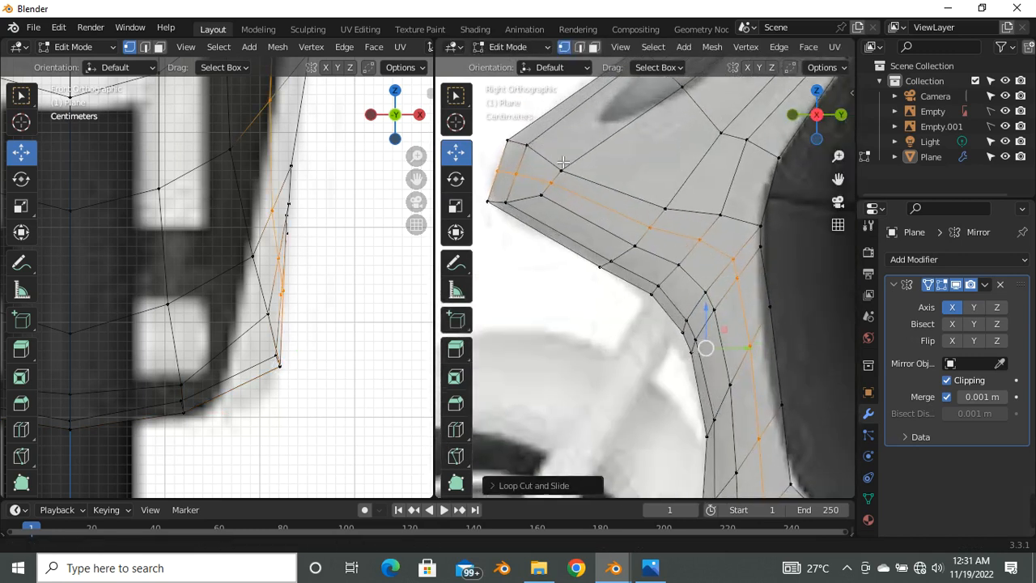
pyautogui.click(557, 214)
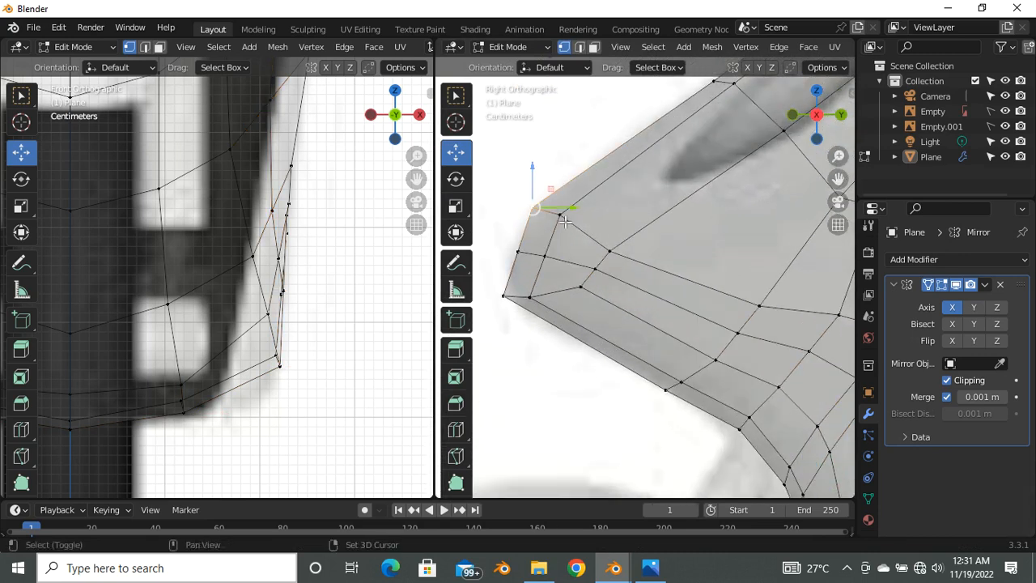
pyautogui.moveTo(559, 215); pyautogui.dragTo(597, 210)
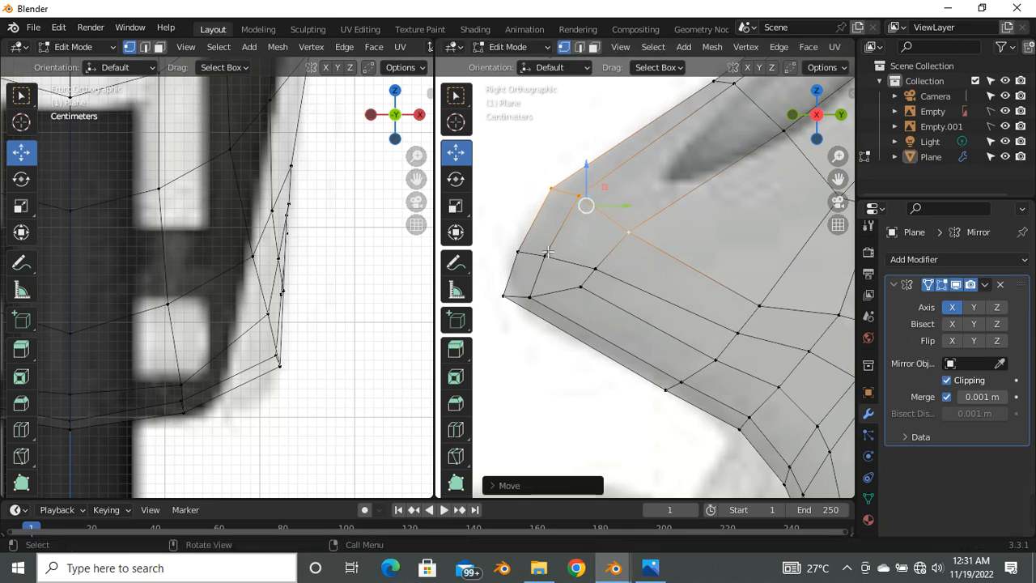
# Step: Raise the new loop's three vertices at the nose tip, and nudge the inner vertex of the row above slightly up
pyautogui.click(523, 252)
pyautogui.keyDown('shift'); pyautogui.click(546, 258); pyautogui.keyUp('shift')
pyautogui.keyDown('shift'); pyautogui.click(596, 271); pyautogui.keyUp('shift')
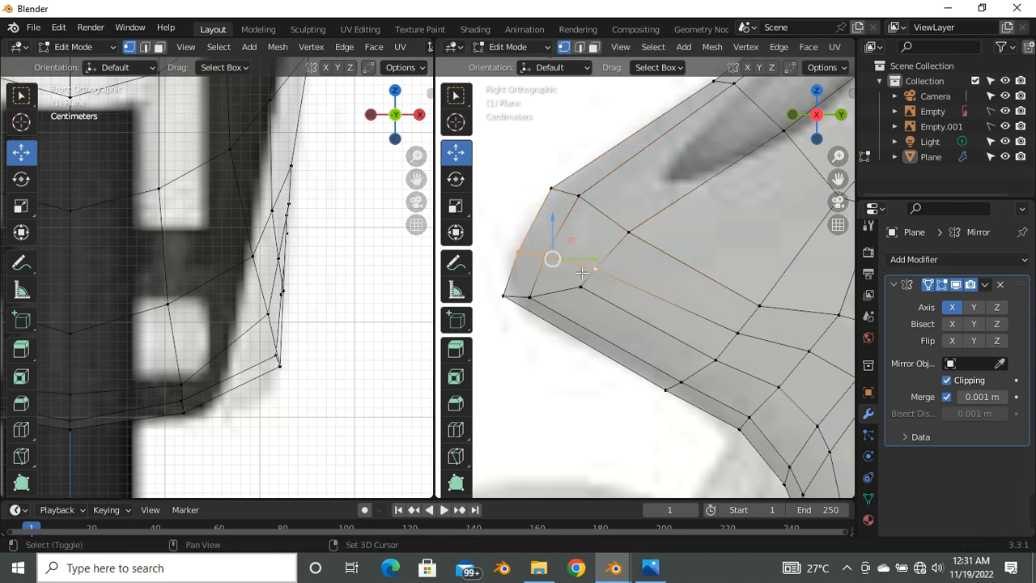
pyautogui.moveTo(553, 259); pyautogui.dragTo(550, 233)
pyautogui.click(629, 232)
pyautogui.moveTo(629, 233); pyautogui.dragTo(625, 224)
pyautogui.scroll(-4, 721, 301)
pyautogui.scroll(4, 724, 305)
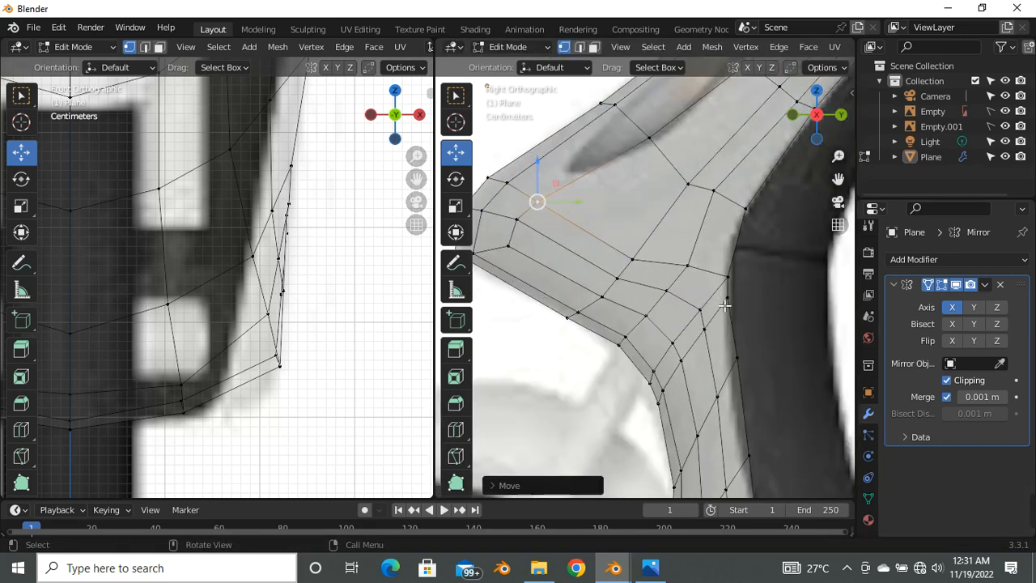
# Step: Raise the row of three vertices running from the side surface to the rear edge, just above the new loop's bend
pyautogui.click(632, 259)
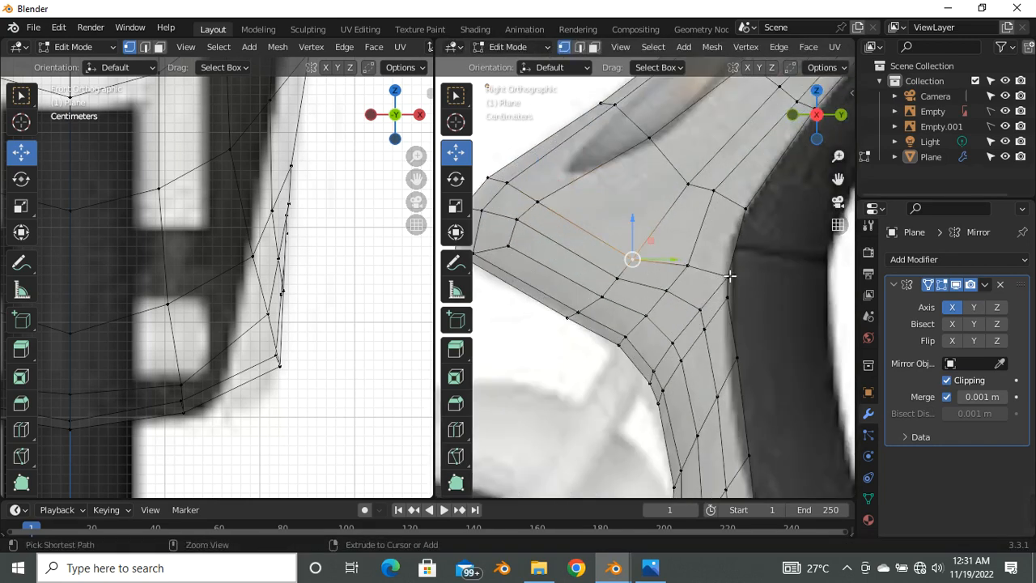
pyautogui.keyDown('ctrl'); pyautogui.click(728, 277); pyautogui.keyUp('ctrl')
pyautogui.moveTo(684, 267); pyautogui.dragTo(728, 231)
pyautogui.scroll(-2, 691, 222)
pyautogui.scroll(4, 697, 202)
# Step: Lower the middle vertex of the next row up into line, and raise the inner vertex of the adjusted row slightly
pyautogui.click(716, 222)
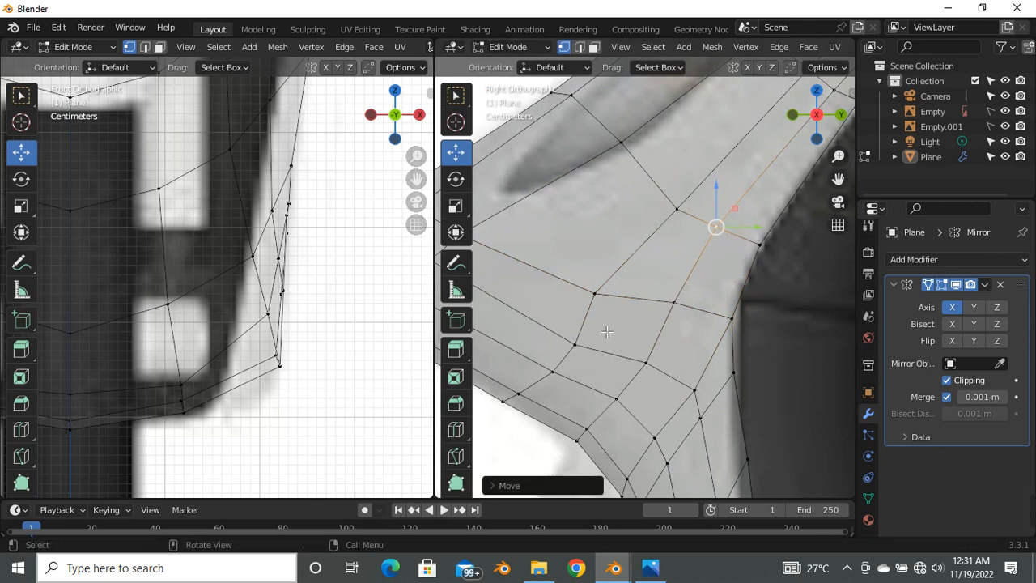
pyautogui.keyDown('shift'); pyautogui.moveTo(666, 389); pyautogui.dragTo(672, 355, button='middle'); pyautogui.keyUp('shift')
pyautogui.click(610, 267)
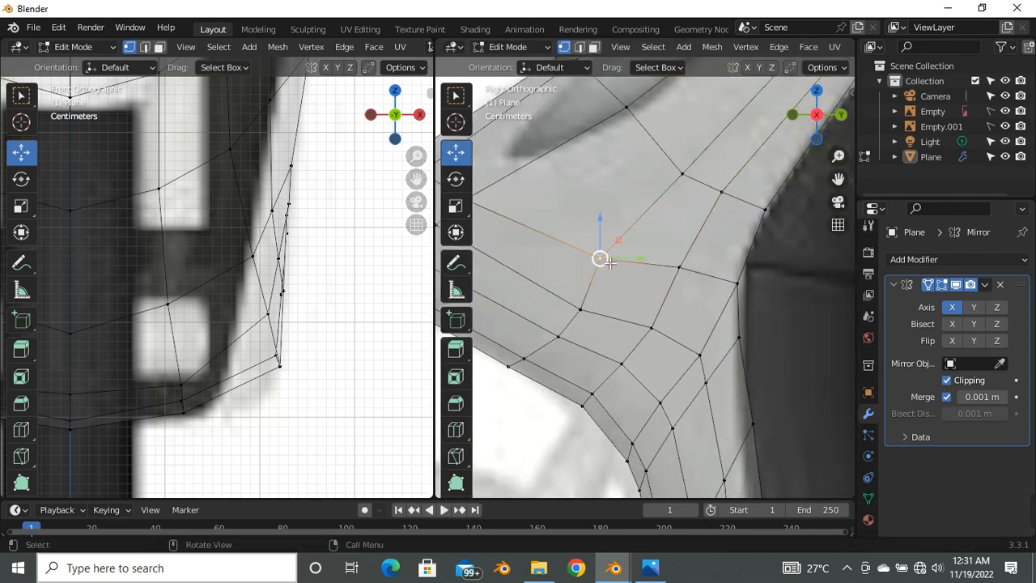
pyautogui.moveTo(610, 263); pyautogui.dragTo(610, 256)
pyautogui.scroll(-6, 678, 246)
pyautogui.scroll(-6, 268, 285)
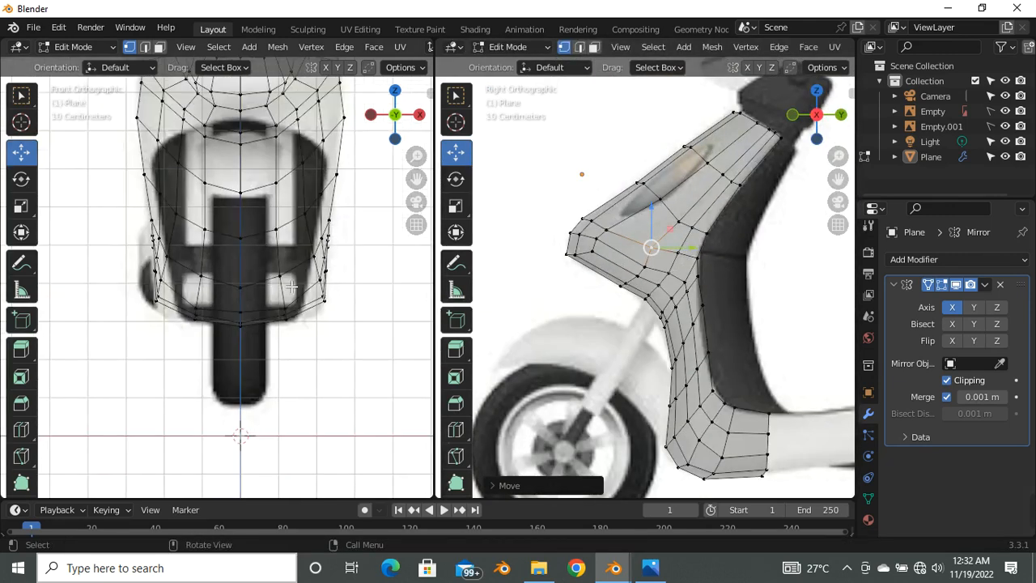
# Step: Turn off X-ray in the front view and nudge the side vertex on the crease beneath the nose slightly upward
pyautogui.hotkey('alt', 'z')
pyautogui.scroll(8, 266, 273)
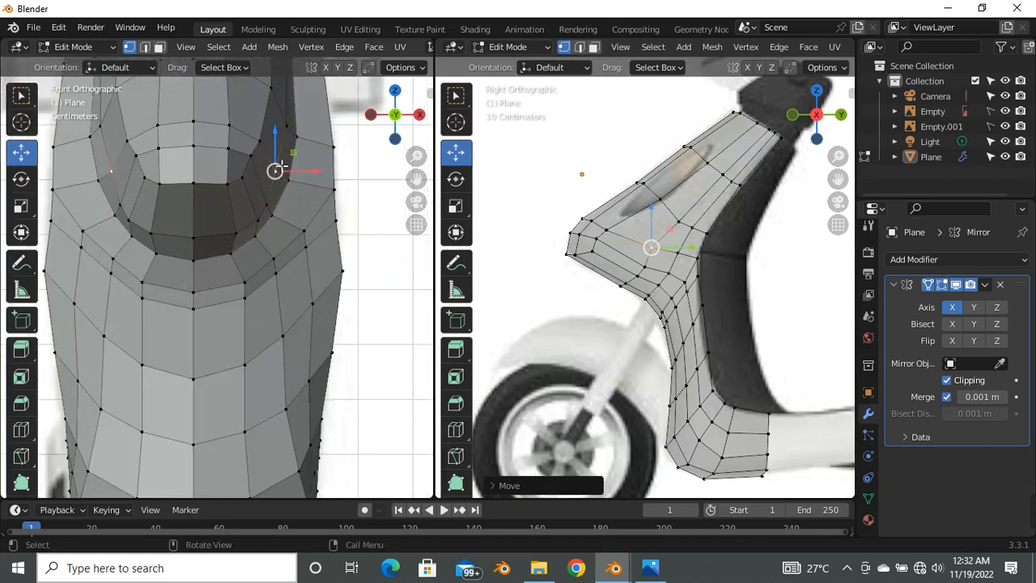
pyautogui.click(226, 256)
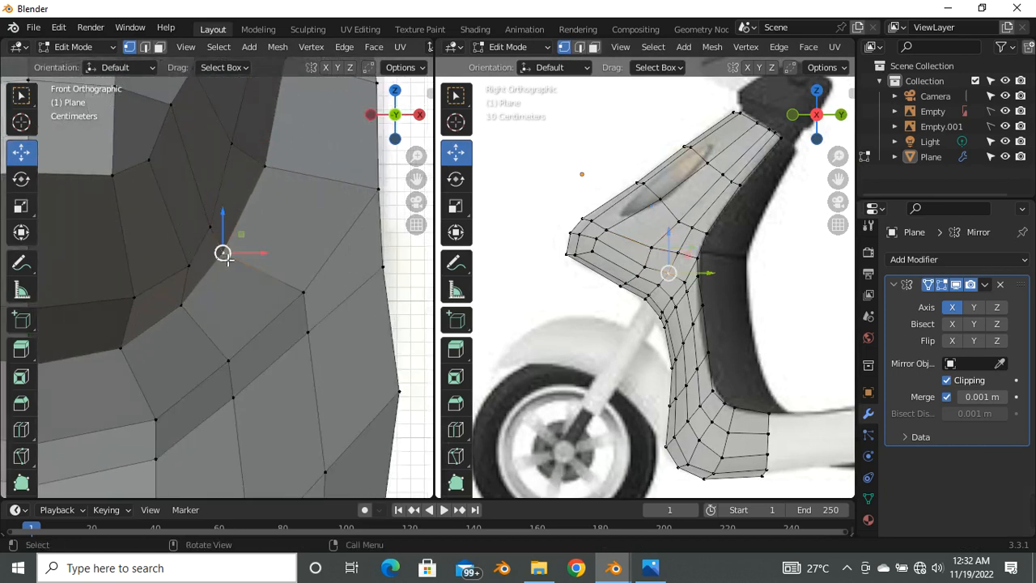
pyautogui.moveTo(224, 256); pyautogui.dragTo(233, 227)
pyautogui.click(220, 239)
pyautogui.click(239, 256)
pyautogui.click(193, 265)
pyautogui.scroll(-9, 243, 230)
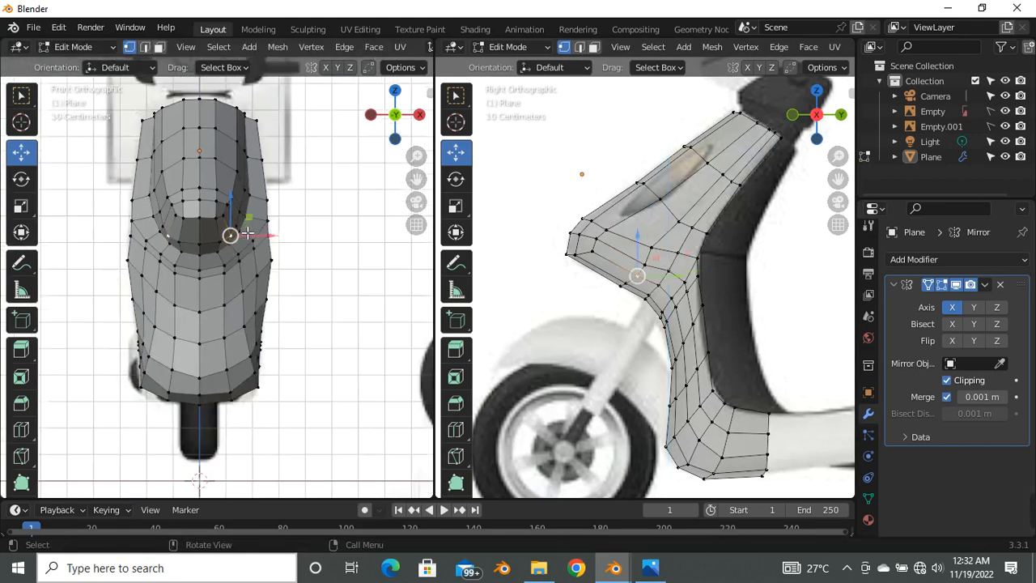
pyautogui.scroll(-3, 247, 234)
pyautogui.scroll(-8, 683, 348)
# Step: Select the open rear edge loop of the footboard strip in edge mode and extrude it rearward along the footboard
pyautogui.scroll(8, 687, 394)
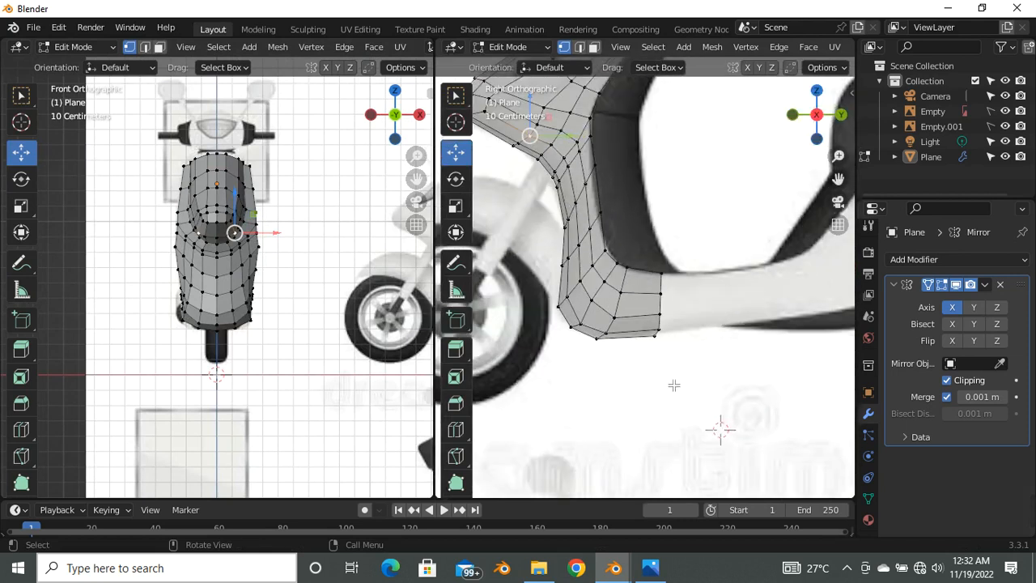
pyautogui.press('2')
pyautogui.scroll(4, 667, 332)
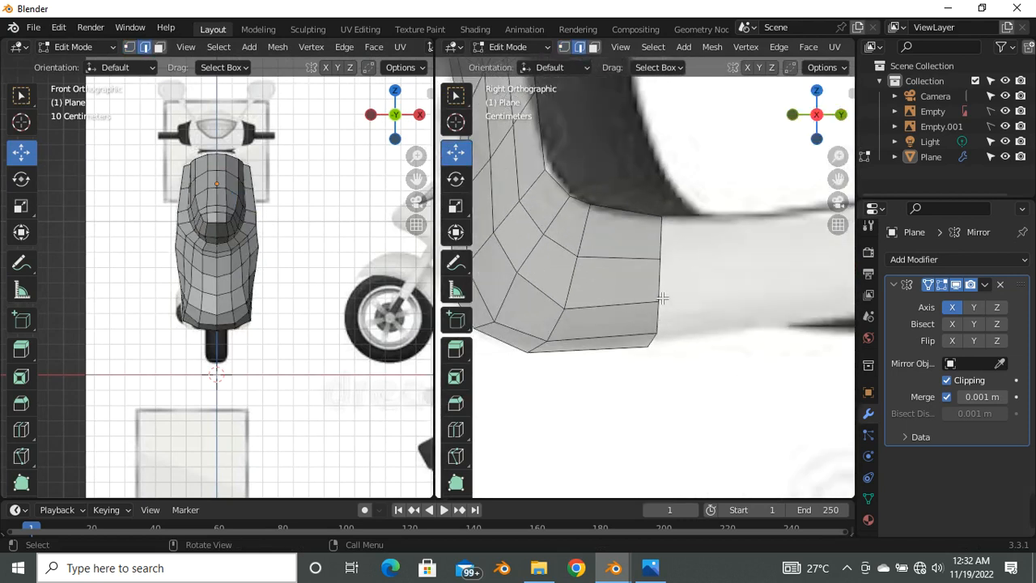
pyautogui.click(661, 297)
pyautogui.scroll(-7, 675, 412)
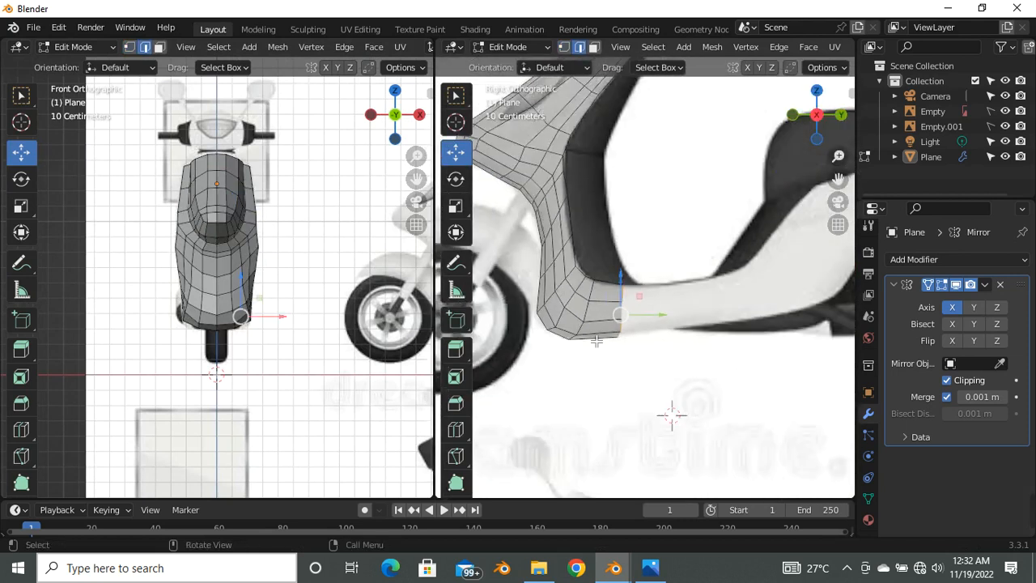
pyautogui.scroll(4, 624, 363)
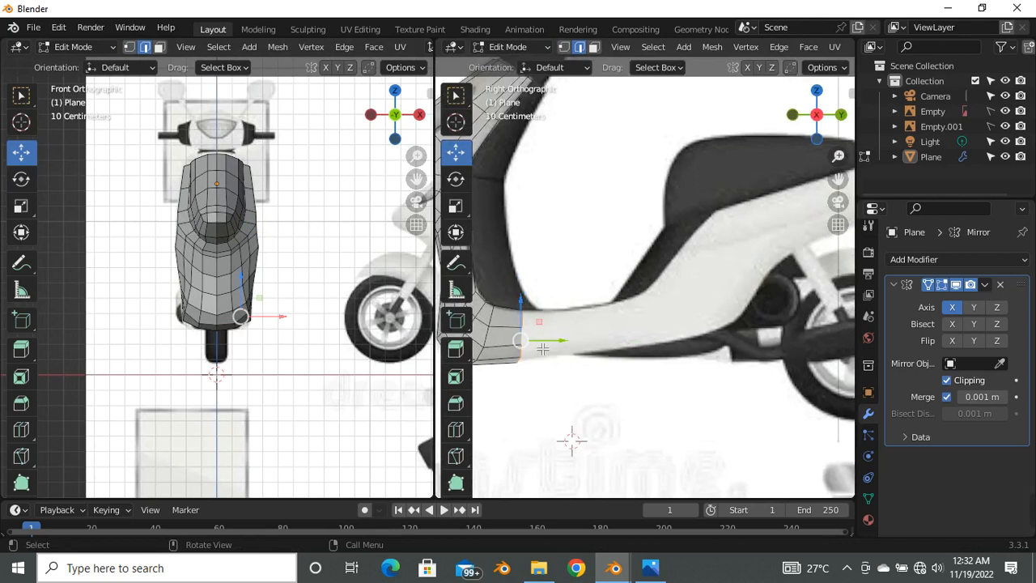
pyautogui.press('e')
pyautogui.rightClick(577, 346)
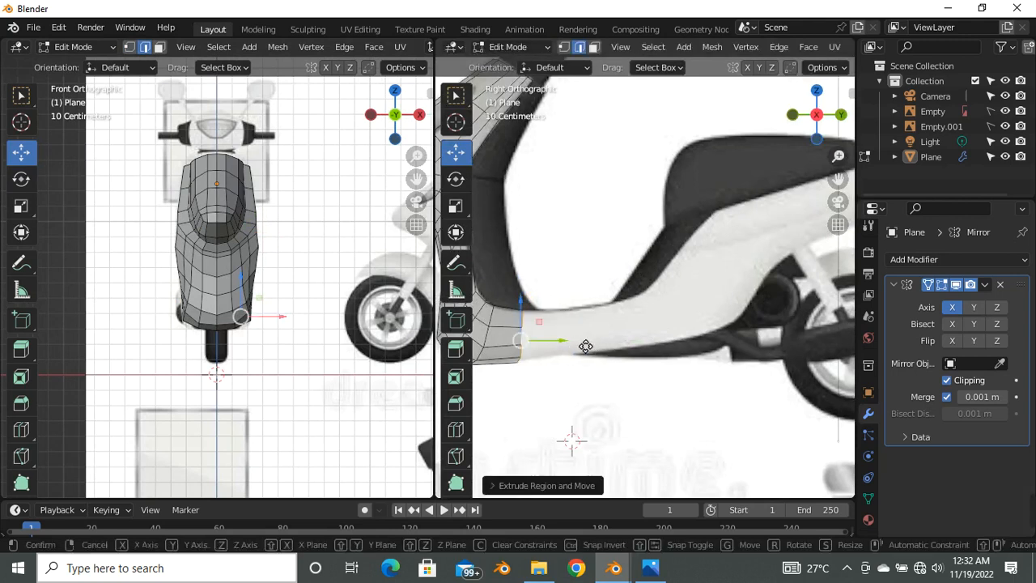
pyautogui.press('g')
pyautogui.click(613, 344)
# Step: Raise the extruded end edges about 0.017 m along Z to follow the footboard's outline in the side view
pyautogui.scroll(2, 604, 344)
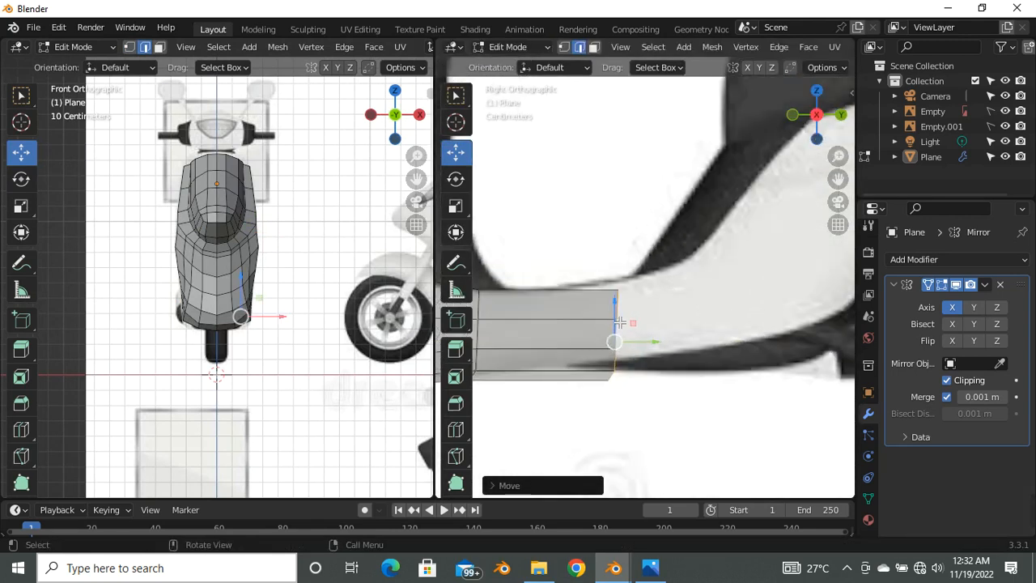
pyautogui.press('g')
pyautogui.press('z')
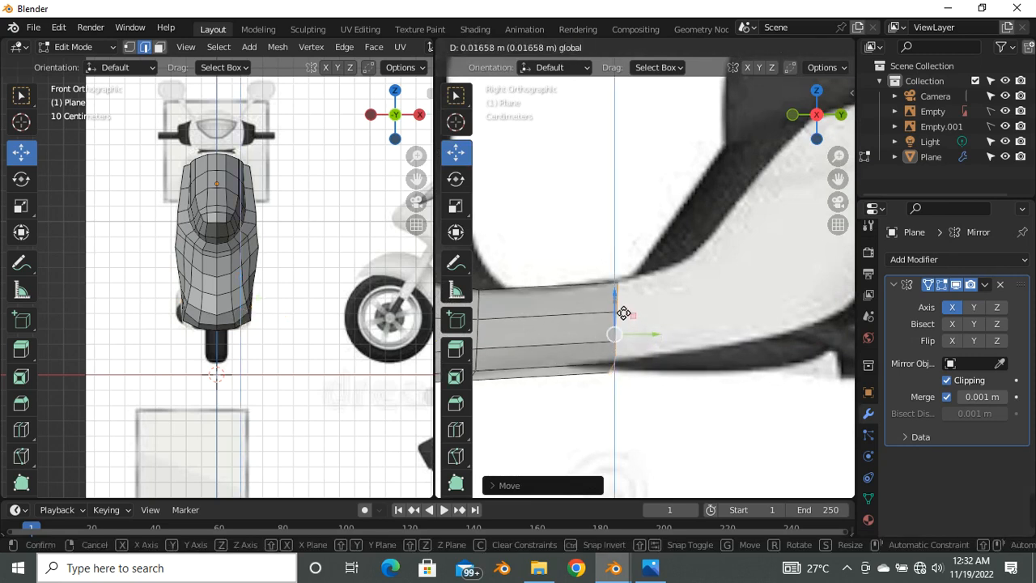
pyautogui.click(623, 314)
pyautogui.scroll(-4, 580, 424)
pyautogui.scroll(4, 611, 341)
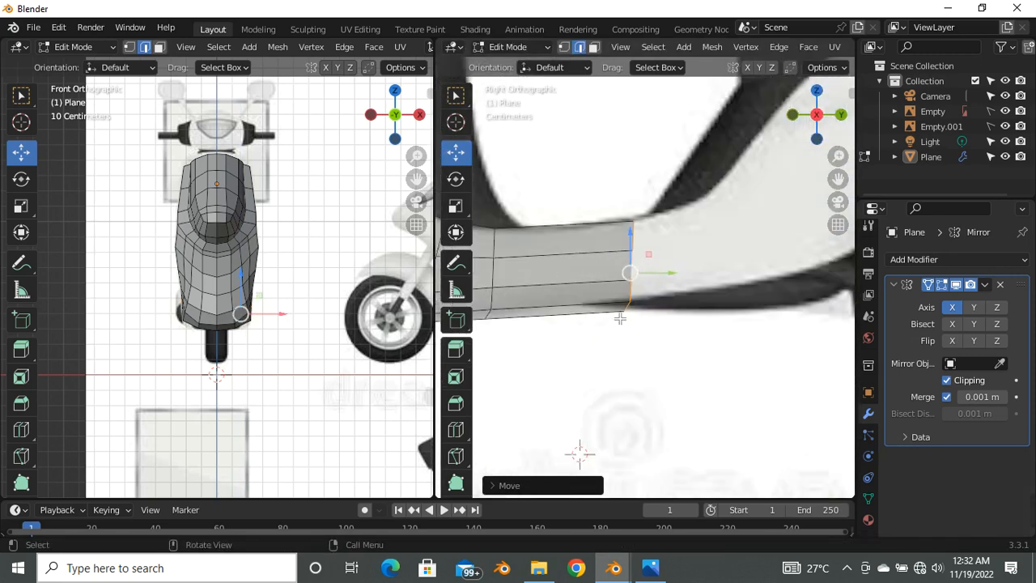
# Step: Extrude the end edges again and move the new segment rearward and slightly up to where the body starts rising
pyautogui.scroll(-4, 620, 319)
pyautogui.scroll(3, 622, 323)
pyautogui.press('e')
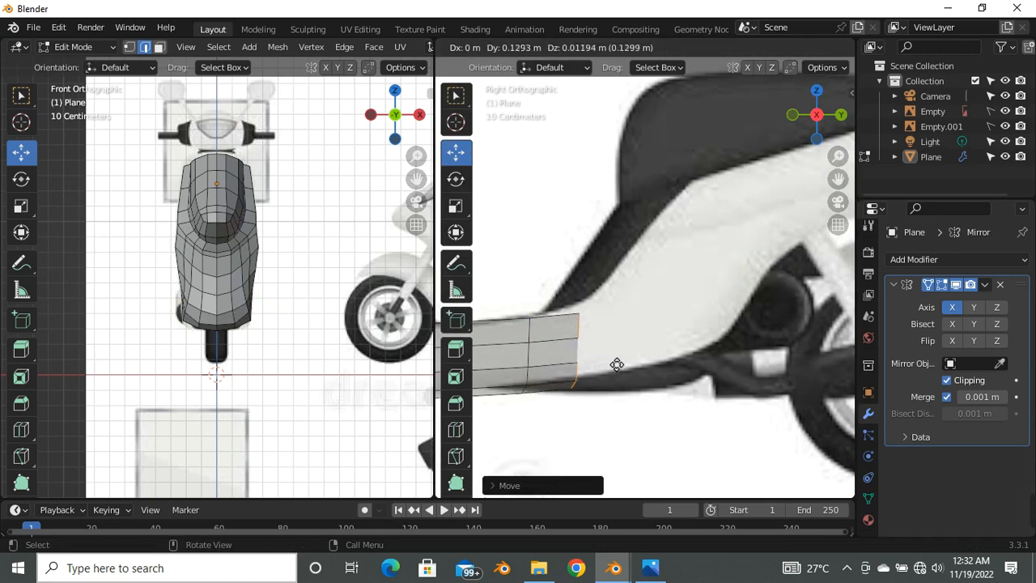
pyautogui.rightClick(627, 362)
pyautogui.moveTo(567, 363); pyautogui.dragTo(606, 342)
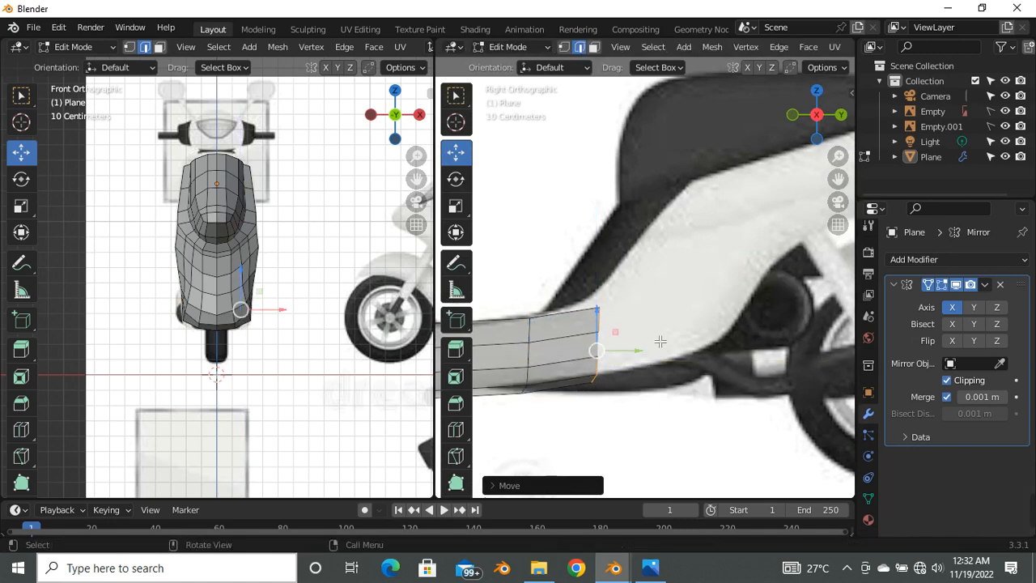
# Step: Rotate the end edges so their upper end tilts forward, and raise them slightly to match the side reference
pyautogui.press('r')
pyautogui.click(649, 332)
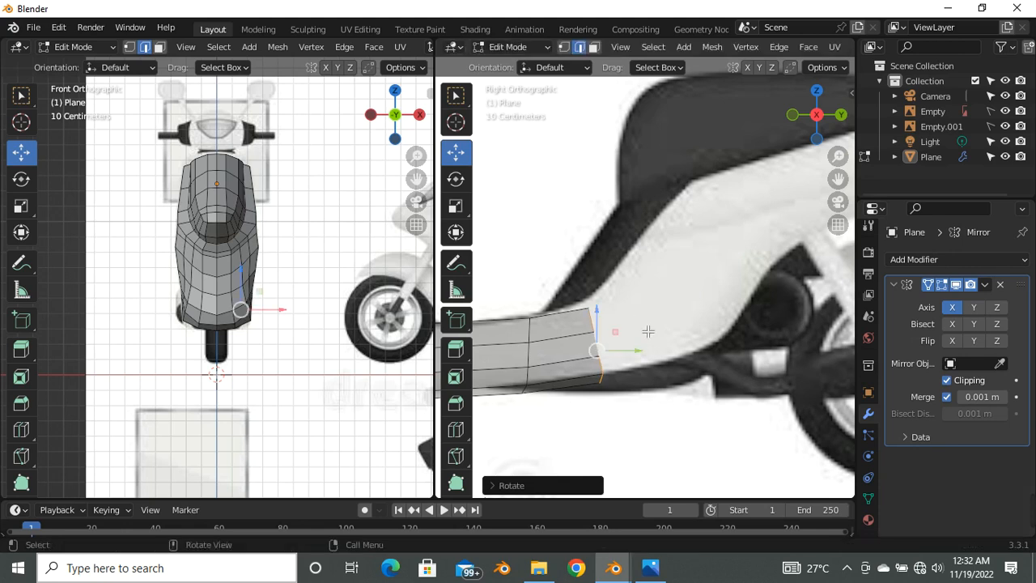
pyautogui.moveTo(604, 336); pyautogui.dragTo(600, 331)
# Step: Compare the extended footboard strip with the front and side references, toggling X-ray in both views
pyautogui.scroll(1, 221, 318)
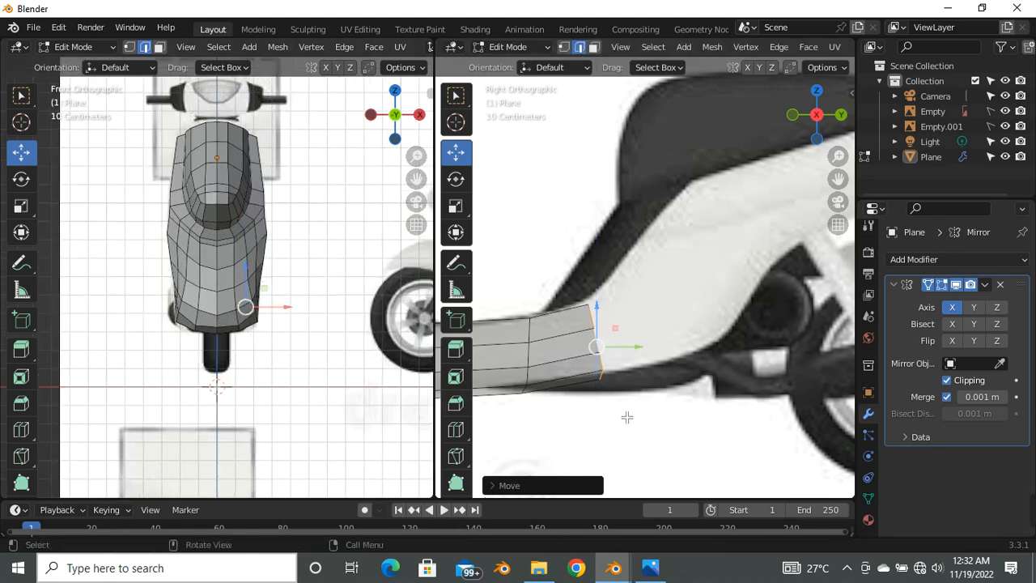
pyautogui.hotkey('alt', 'z')
pyautogui.scroll(4, 218, 320)
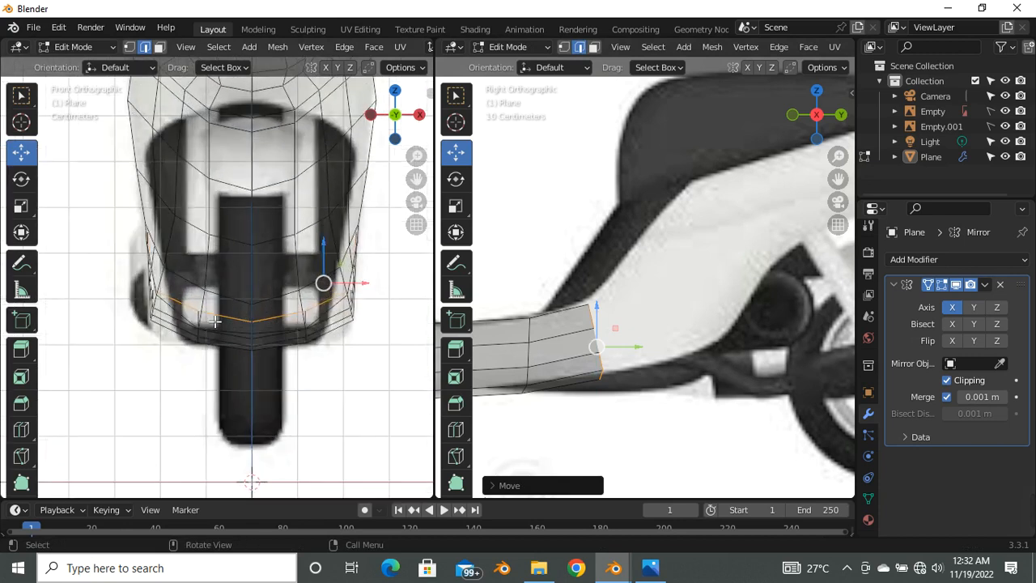
pyautogui.scroll(-3, 209, 300)
pyautogui.scroll(-1, 196, 320)
pyautogui.scroll(3, 212, 324)
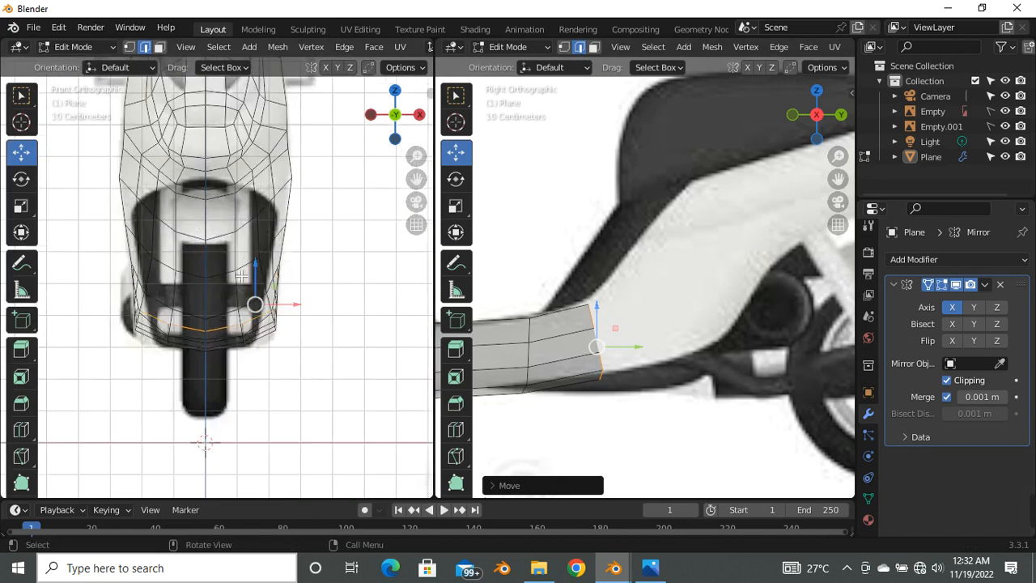
pyautogui.scroll(-1, 222, 283)
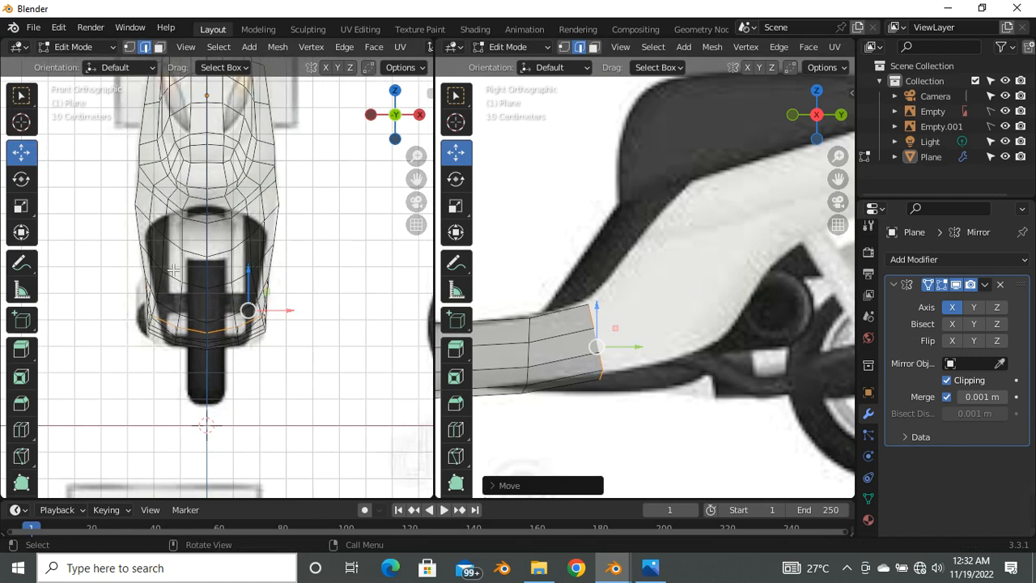
pyautogui.scroll(-4, 173, 270)
pyautogui.scroll(4, 181, 240)
pyautogui.scroll(-4, 199, 347)
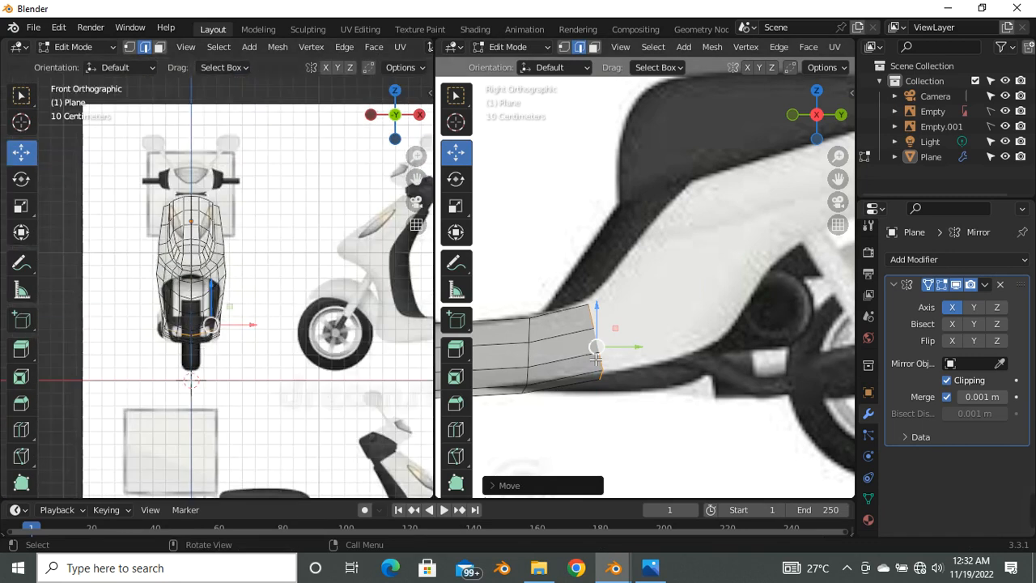
pyautogui.scroll(-2, 607, 363)
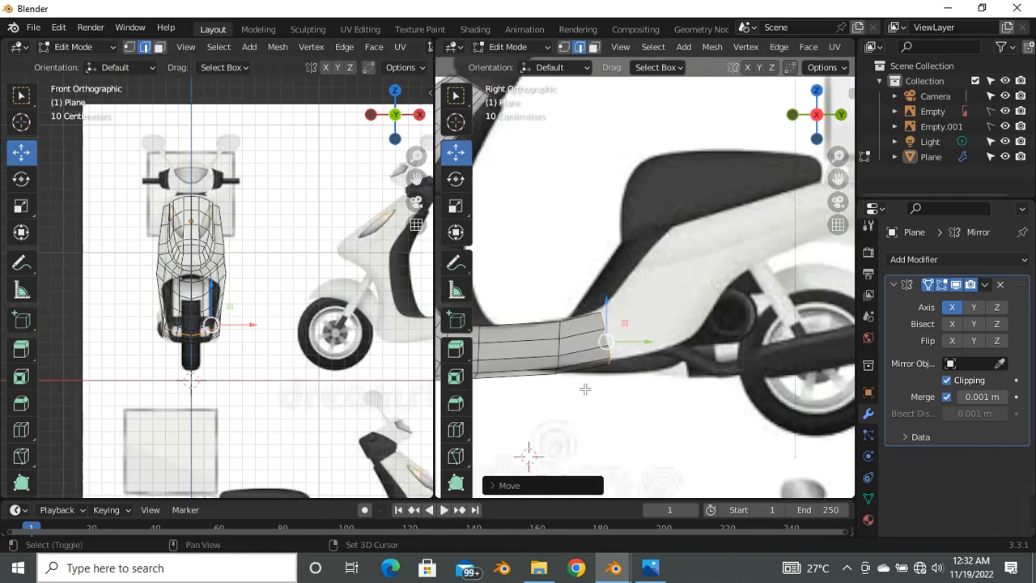
pyautogui.scroll(3, 591, 399)
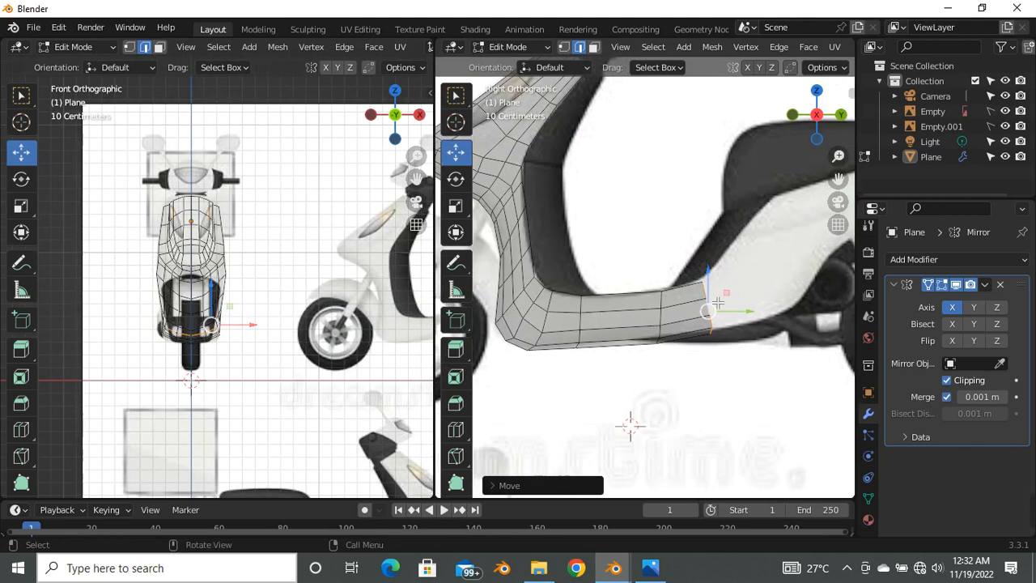
pyautogui.hotkey('alt', 'z')
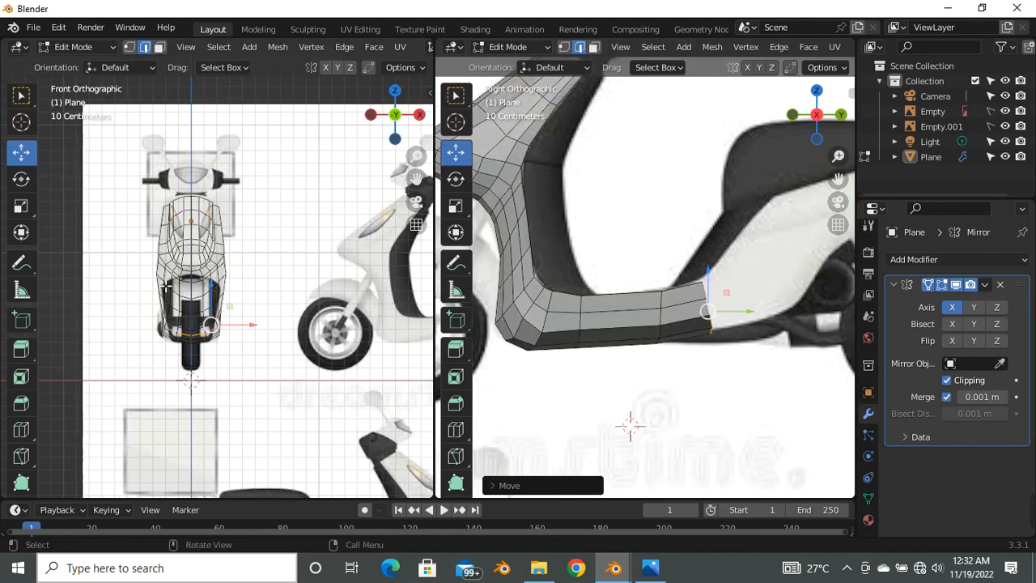
pyautogui.hotkey('alt', 'z')
pyautogui.scroll(-4, 664, 300)
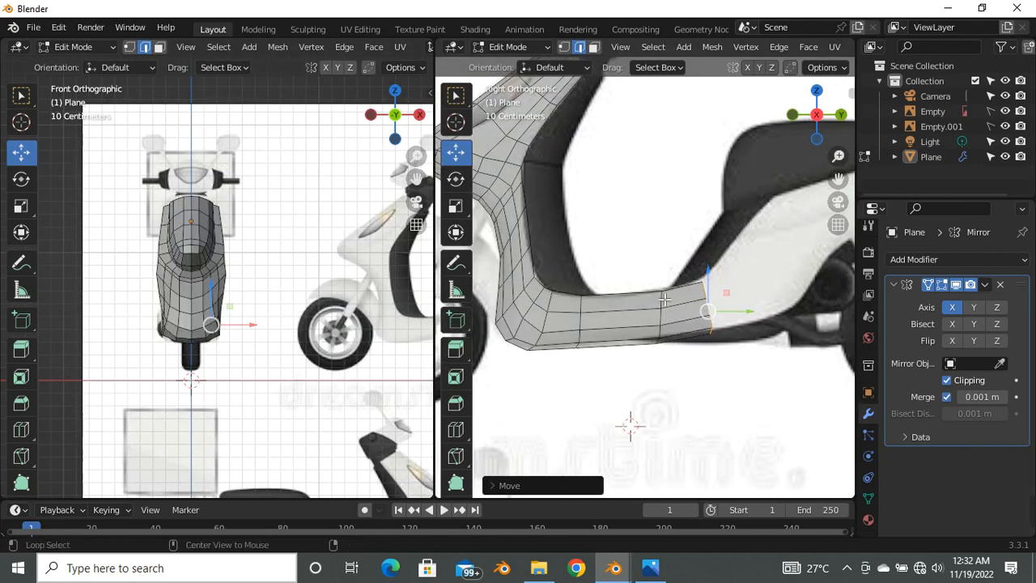
# Step: Examine the side reference where the footboard strip meets the rising rear body panel
pyautogui.scroll(5, 623, 329)
pyautogui.scroll(-4, 599, 338)
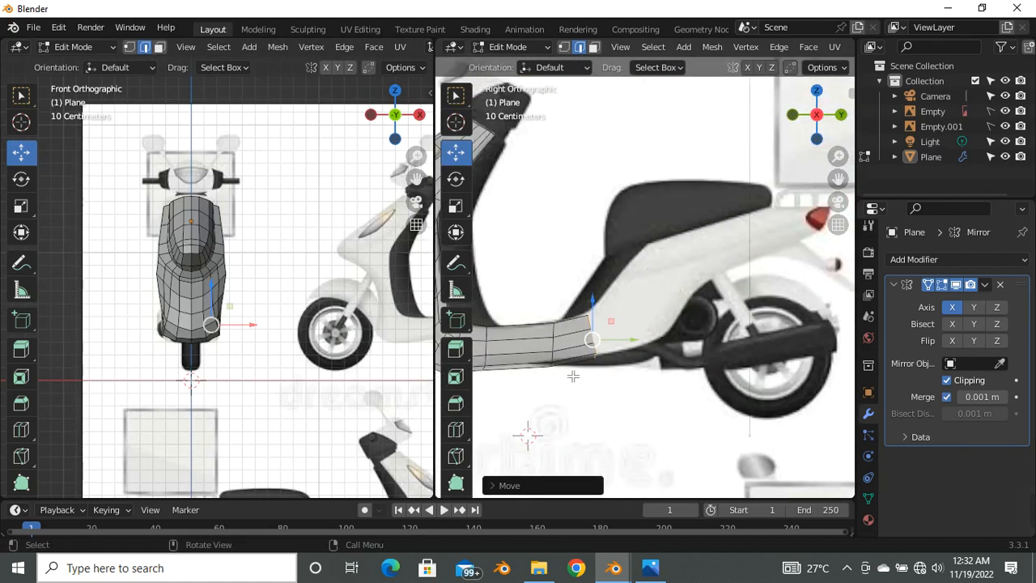
pyautogui.scroll(3, 615, 332)
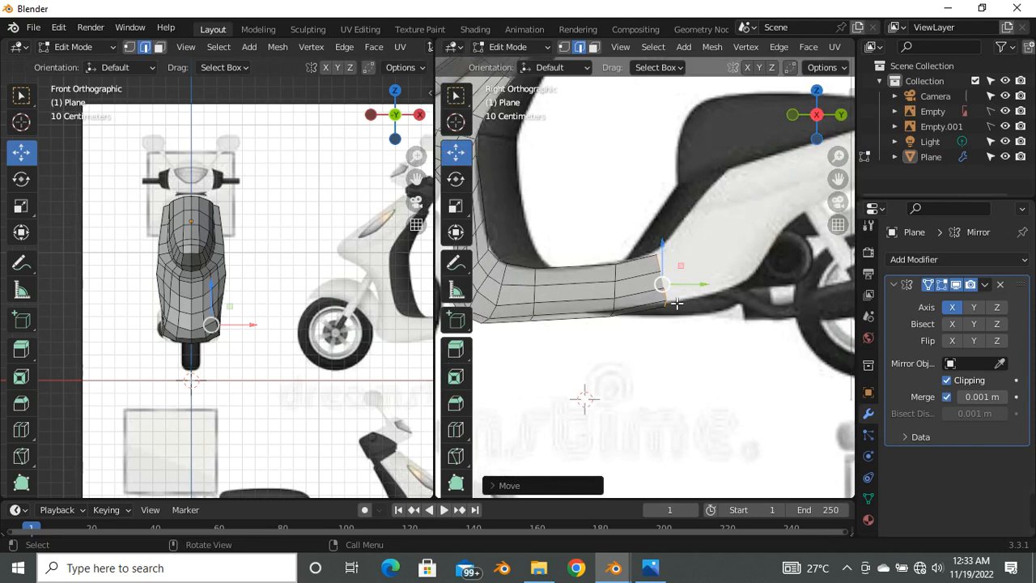
pyautogui.scroll(-5, 676, 306)
pyautogui.scroll(4, 698, 314)
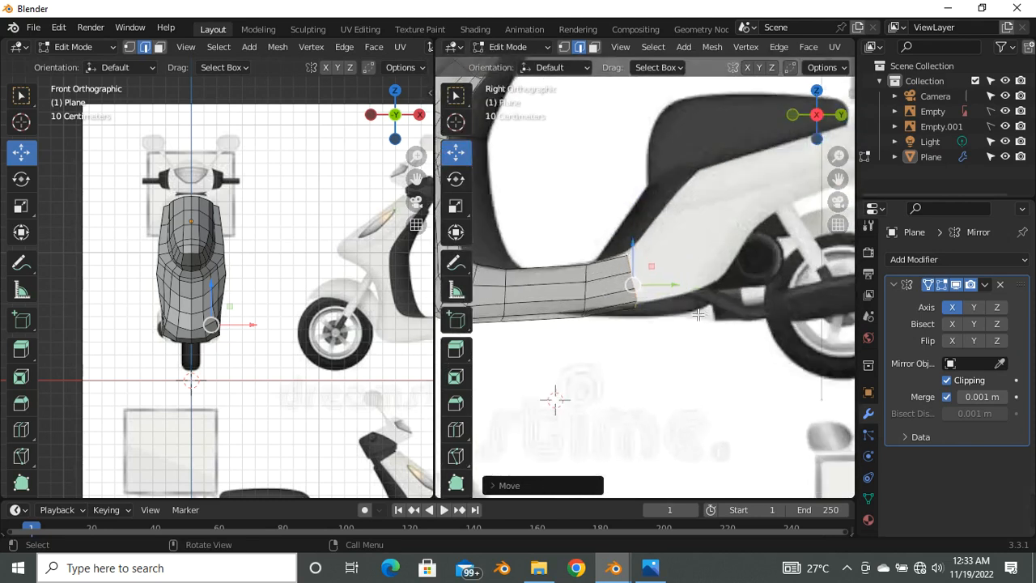
pyautogui.scroll(1, 697, 314)
pyautogui.scroll(-3, 667, 303)
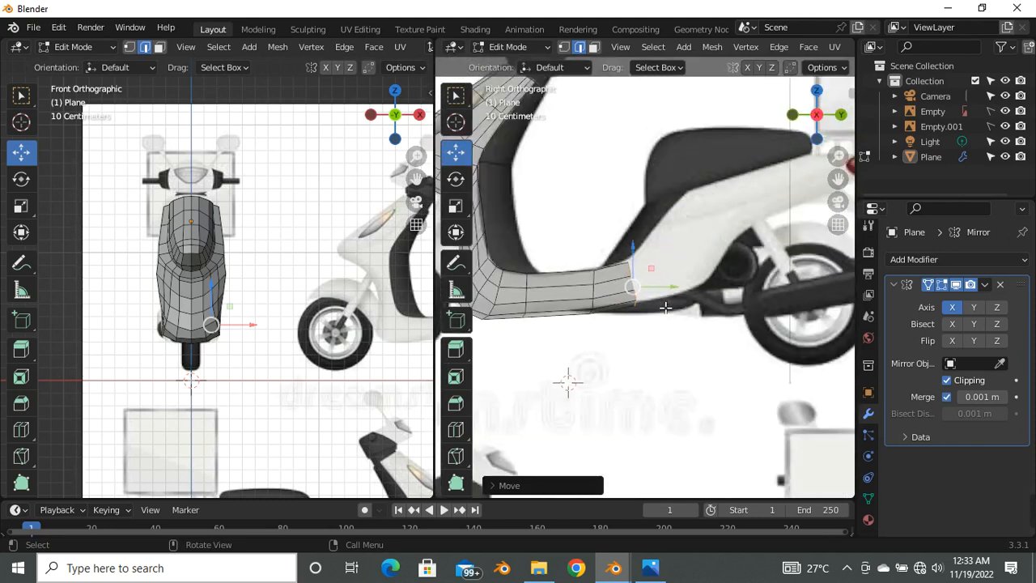
pyautogui.scroll(-3, 718, 250)
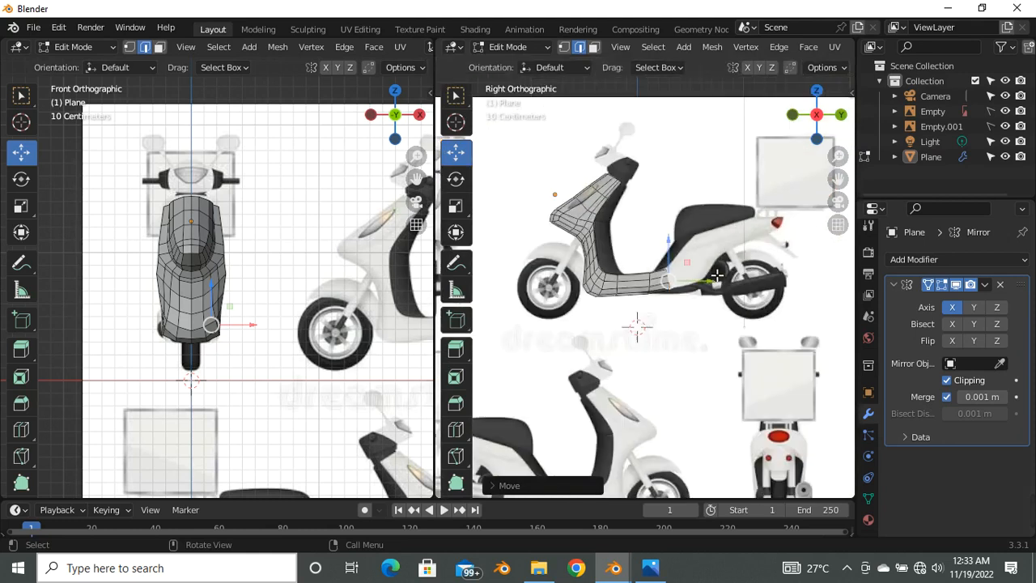
pyautogui.scroll(3, 717, 275)
pyautogui.scroll(3, 704, 291)
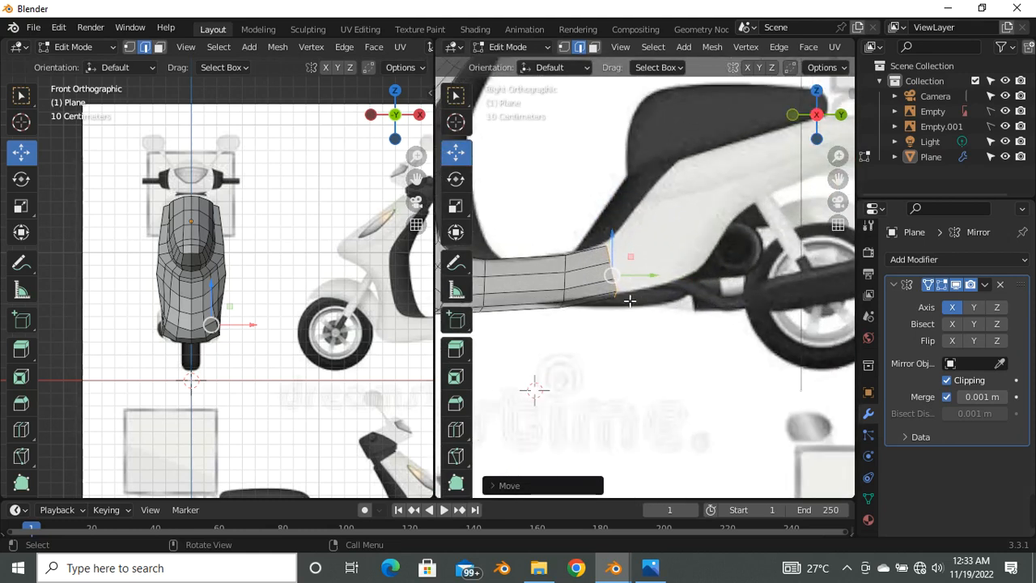
pyautogui.scroll(1, 639, 279)
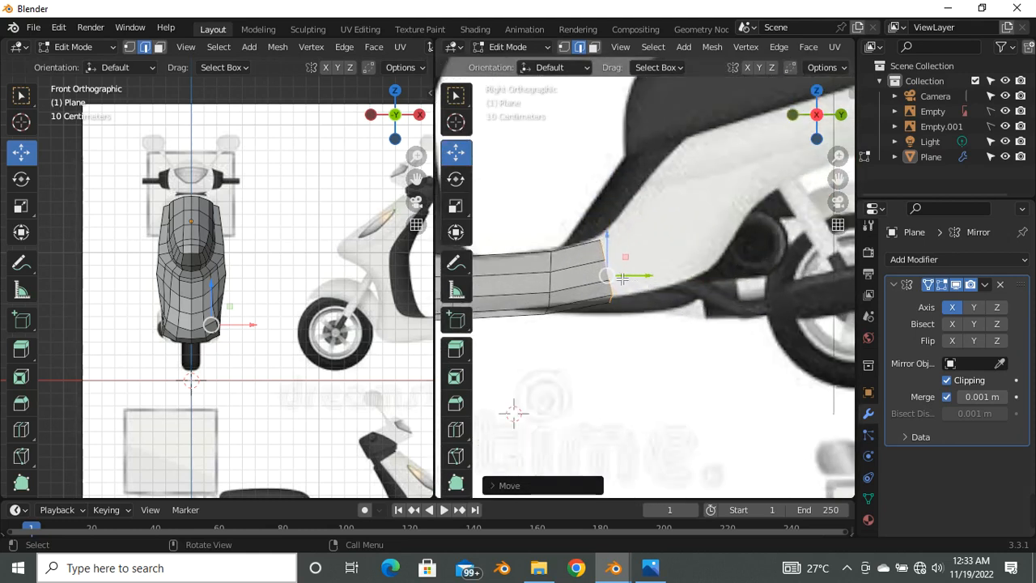
# Step: Extrude the strip's end edges about 0.24 m rearward and 0.11 m up, and scale them up by about 1.39
pyautogui.press('e')
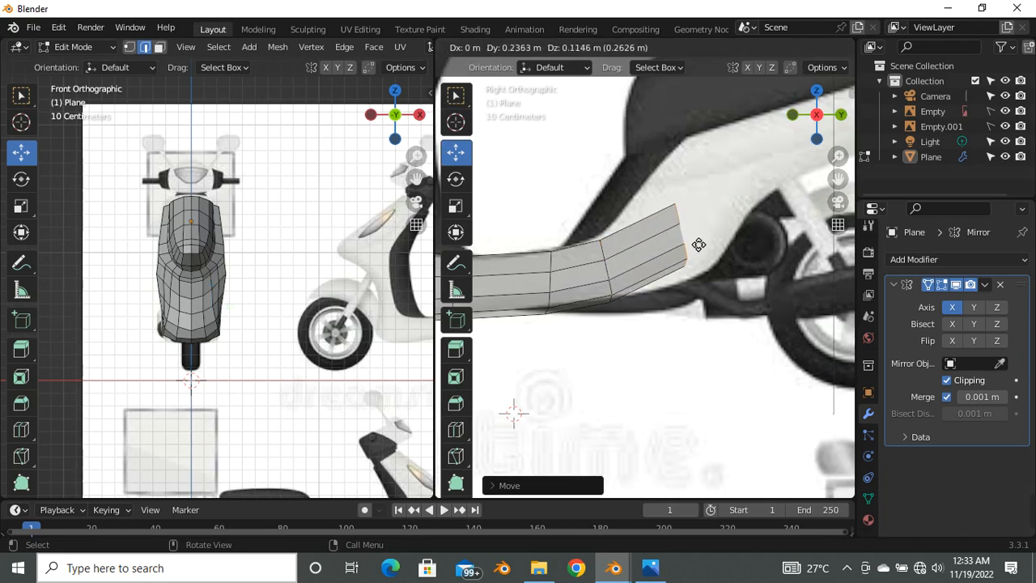
pyautogui.click(700, 245)
pyautogui.scroll(2, 704, 266)
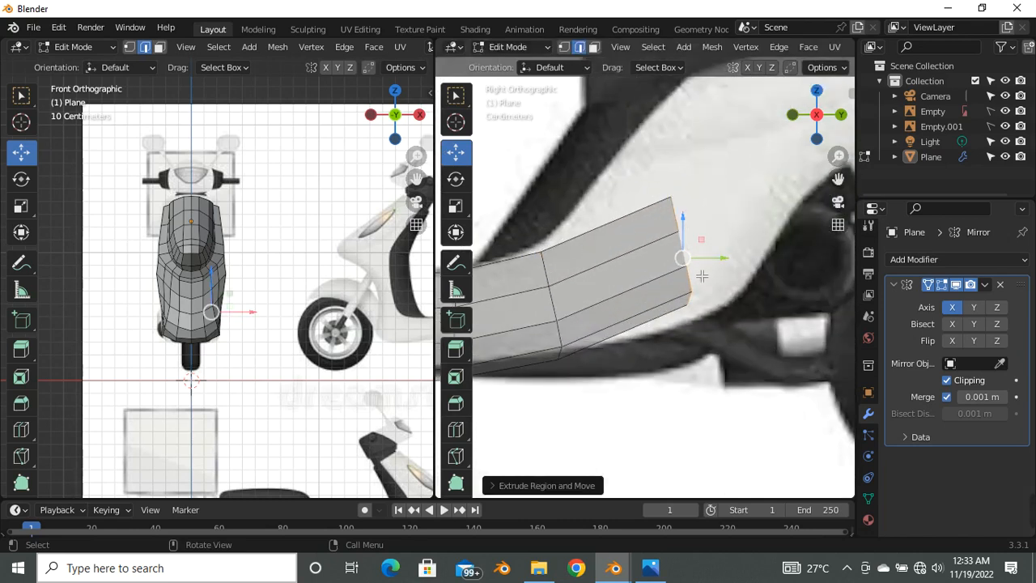
pyautogui.press('s')
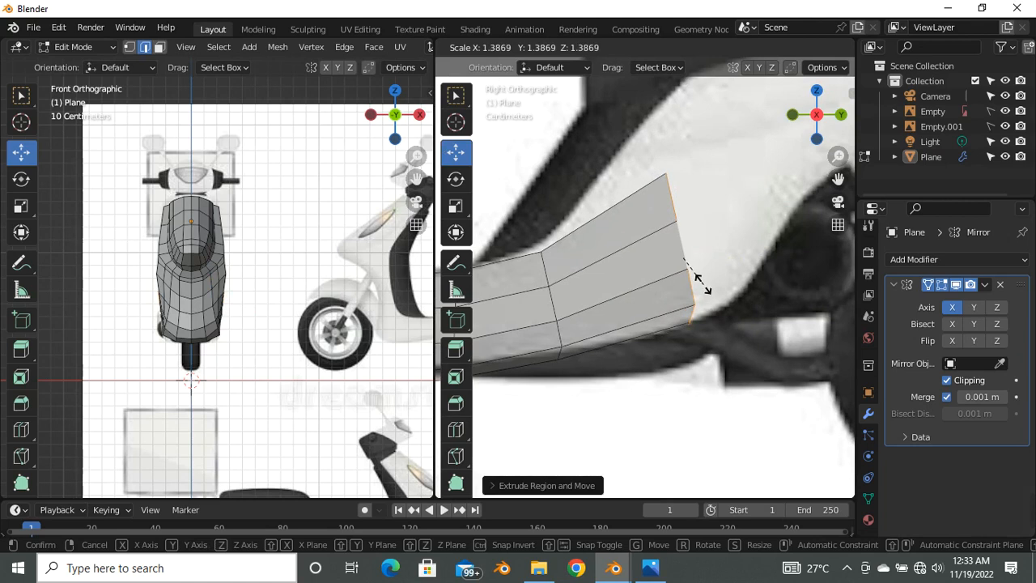
pyautogui.click(709, 288)
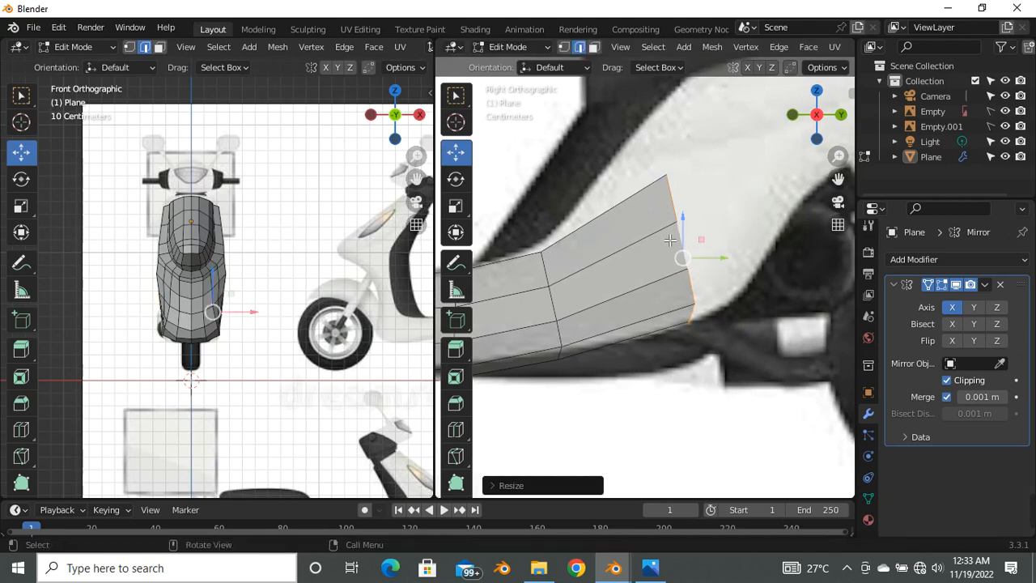
# Step: Move the two upper vertices of the new end row forward and down so the top one follows the body's outline
pyautogui.press('1')
pyautogui.click(672, 180)
pyautogui.press('g')
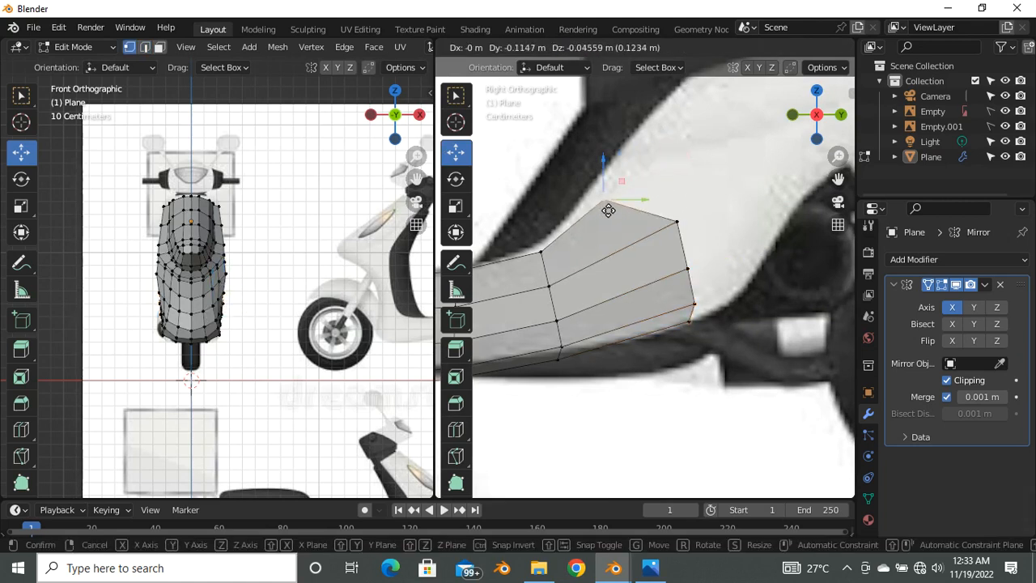
pyautogui.click(589, 215)
pyautogui.click(677, 222)
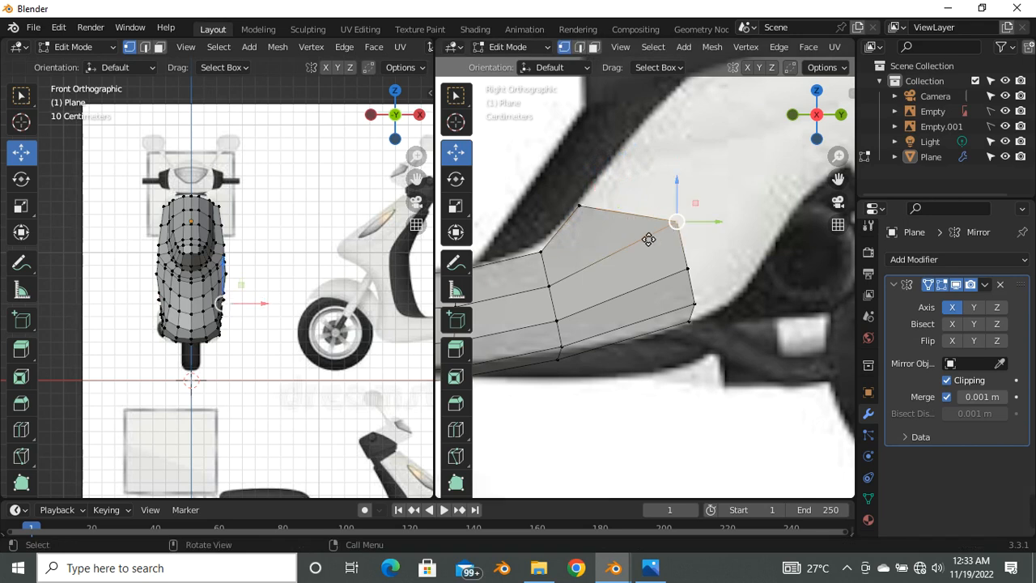
pyautogui.press('g')
pyautogui.click(583, 268)
# Step: Move the three lower end-row vertices forward and down to form a slanted edge that meets the body's lower outline
pyautogui.click(687, 268)
pyautogui.press('g')
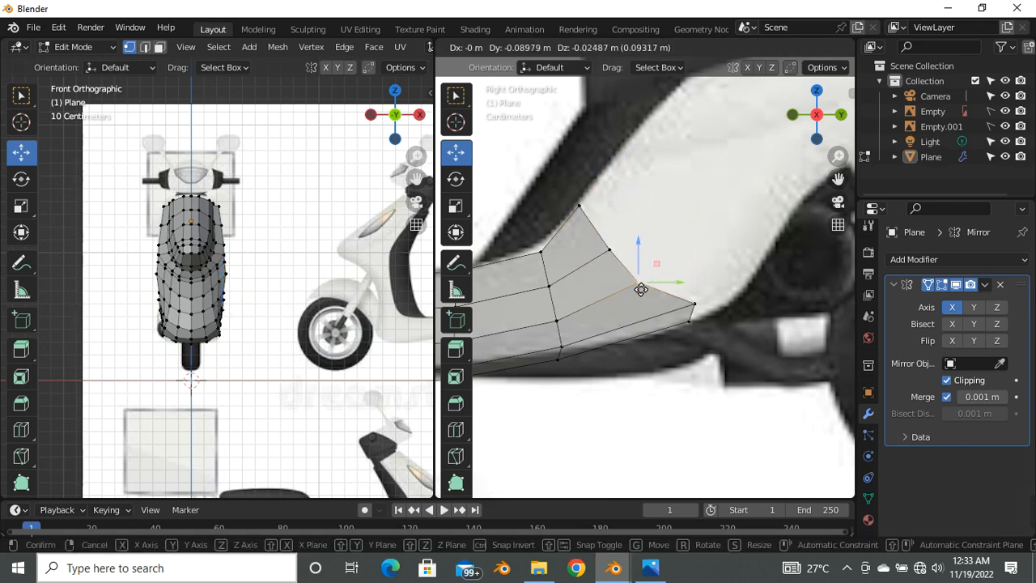
pyautogui.click(631, 286)
pyautogui.click(694, 303)
pyautogui.press('g')
pyautogui.click(675, 322)
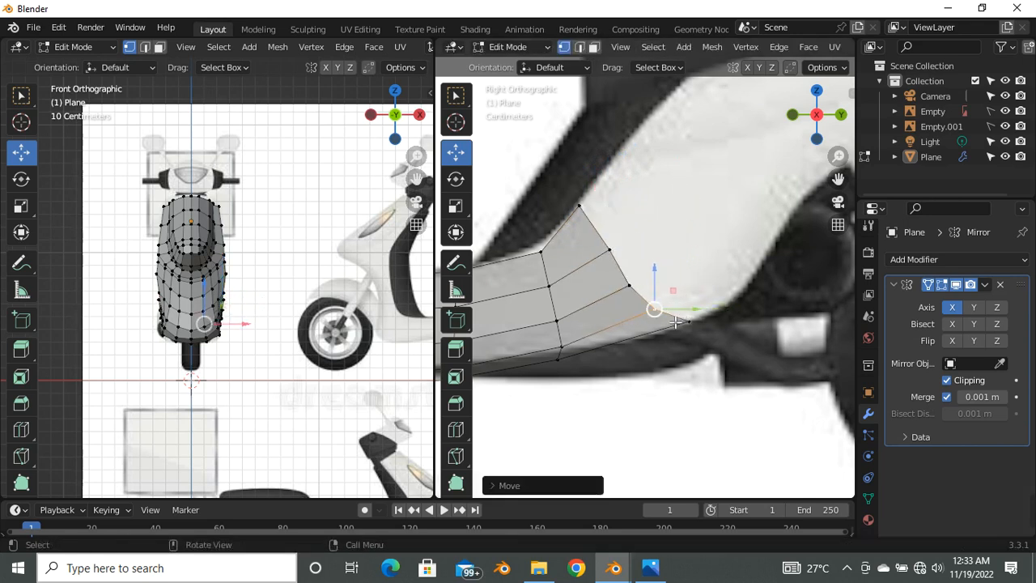
pyautogui.click(675, 322)
pyautogui.press('g')
pyautogui.click(668, 332)
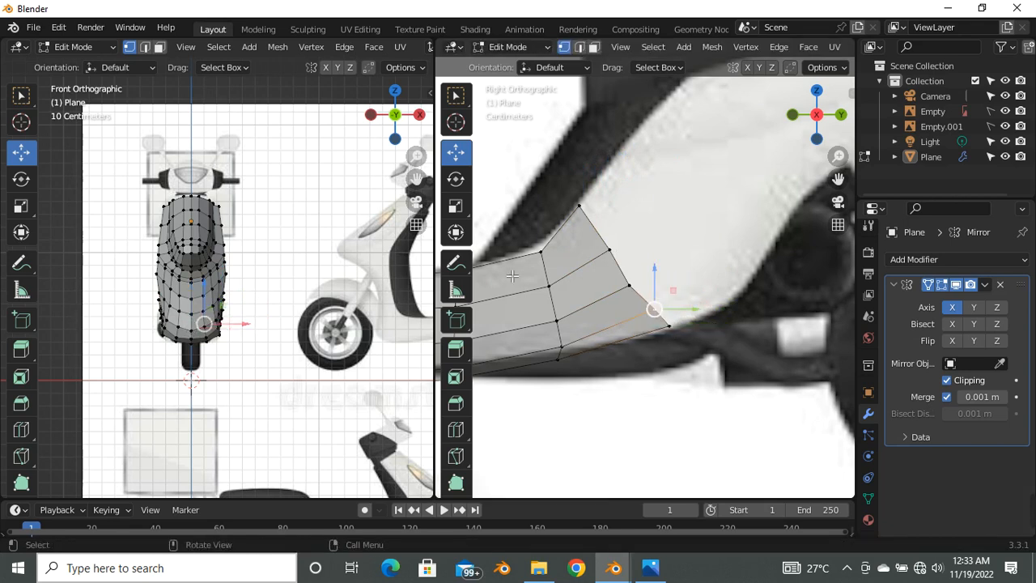
# Step: Lower the top vertex of the preceding edge row slightly to match the footboard's upper outline
pyautogui.click(542, 255)
pyautogui.press('g')
pyautogui.click(542, 257)
# Step: Straighten the slanted end row by moving its middle vertex outward and nudging the bottom vertex down to the body's outline
pyautogui.scroll(-6, 670, 286)
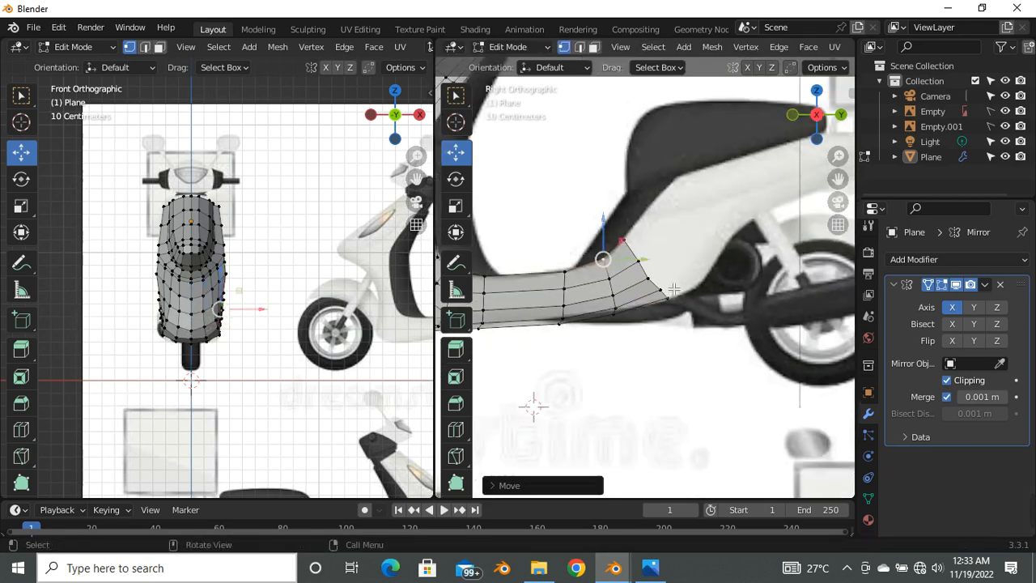
pyautogui.scroll(5, 574, 318)
pyautogui.scroll(-5, 572, 330)
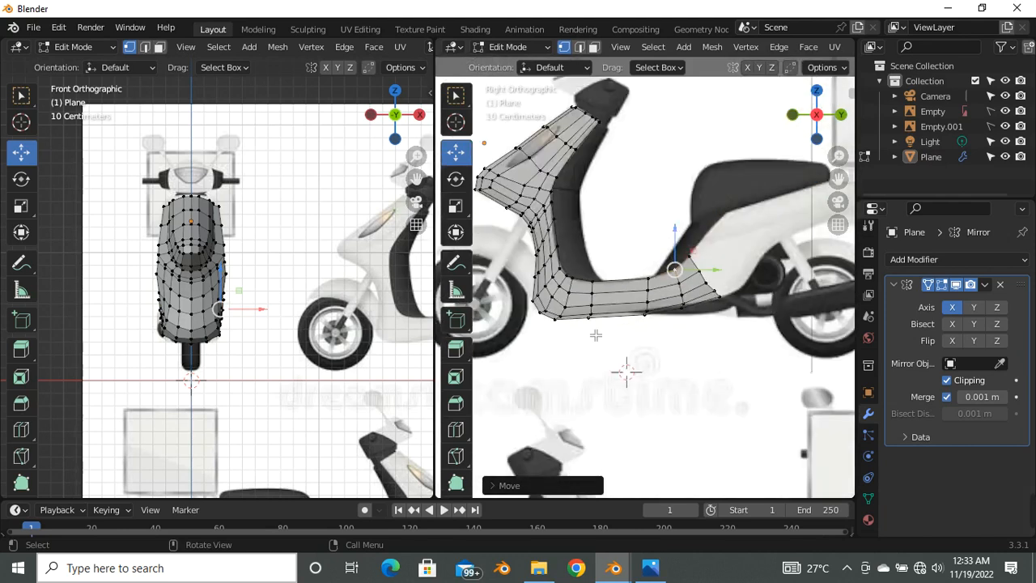
pyautogui.scroll(5, 599, 323)
pyautogui.scroll(-3, 668, 293)
pyautogui.moveTo(744, 297); pyautogui.dragTo(706, 314, button='middle')
pyautogui.press('KP_3')
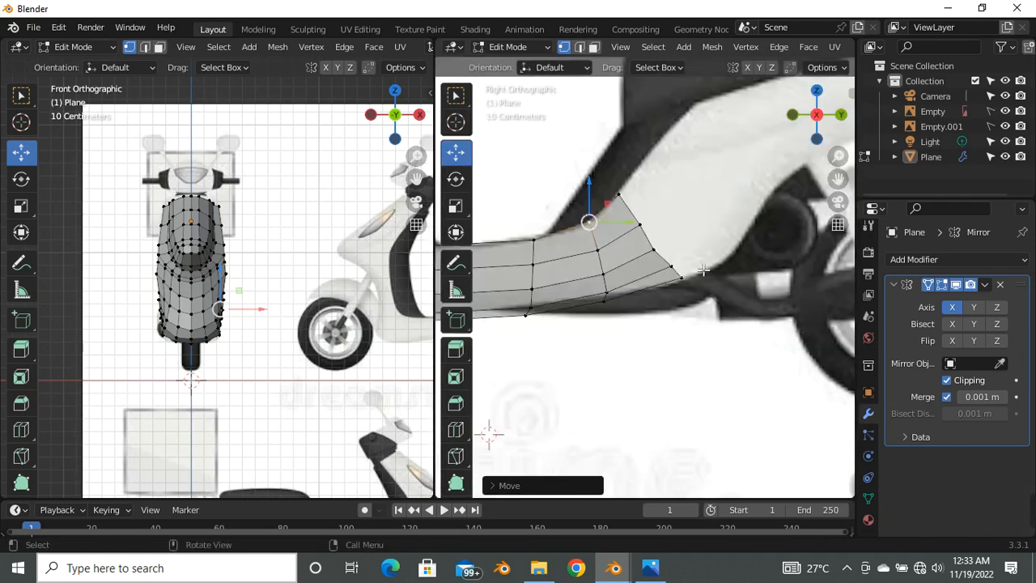
pyautogui.scroll(4, 691, 265)
pyautogui.click(630, 254)
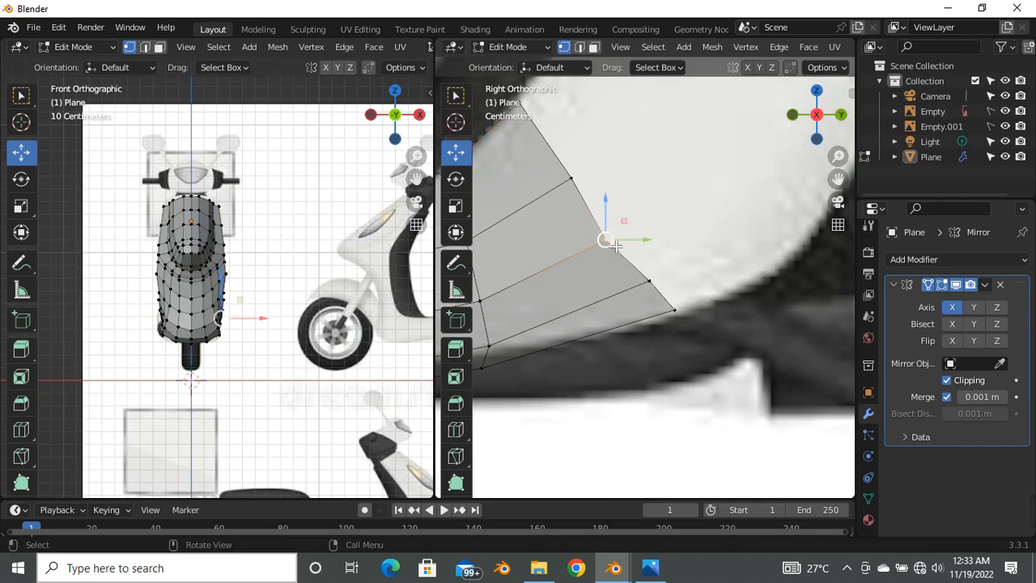
pyautogui.moveTo(617, 246); pyautogui.dragTo(628, 241)
pyautogui.click(682, 314)
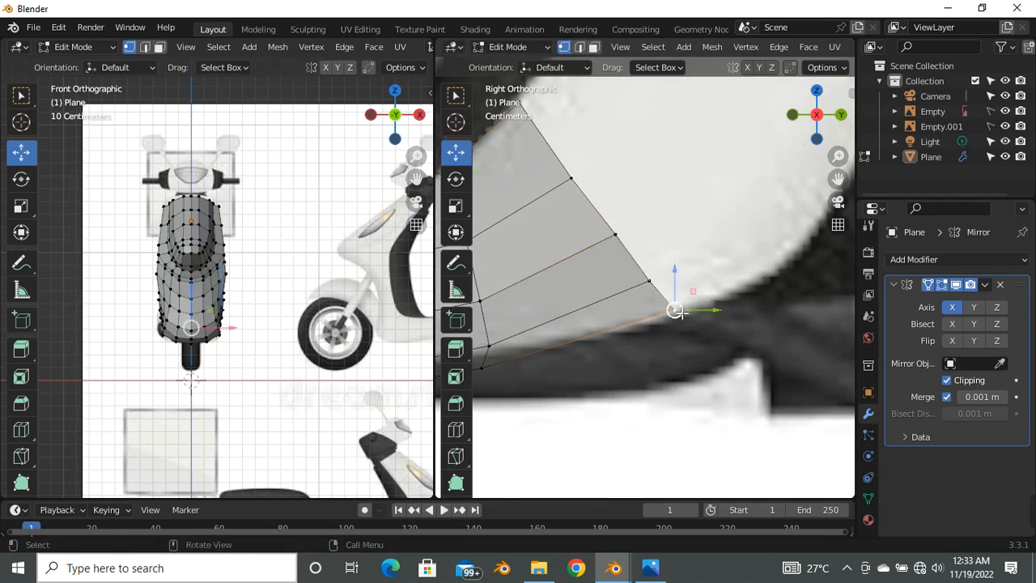
pyautogui.moveTo(680, 312); pyautogui.dragTo(682, 318)
pyautogui.scroll(-1, 652, 307)
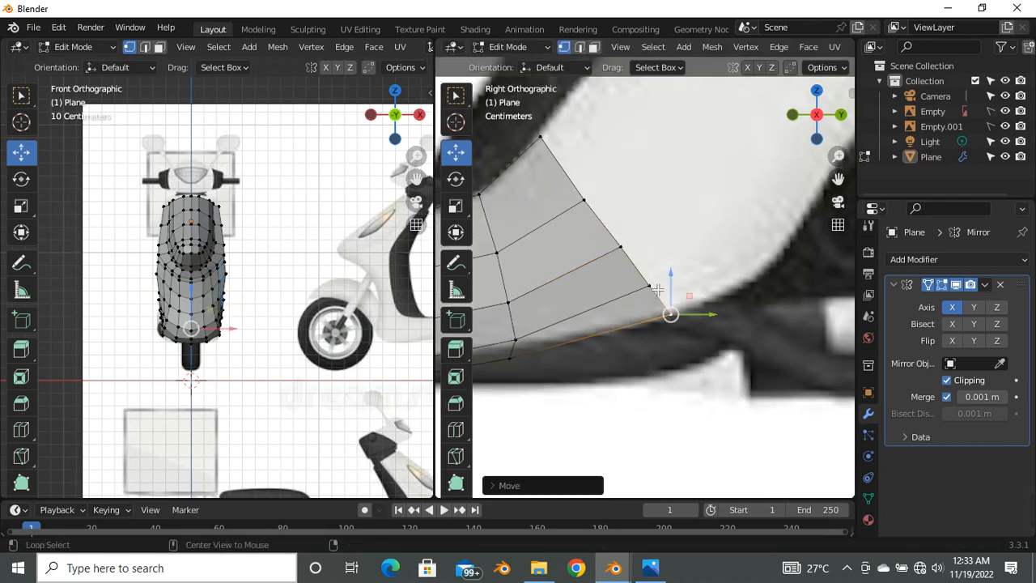
# Step: Extrude the slanted end edges up and rearward along the rear body, and scale them up by about 1.2
pyautogui.keyDown('alt'); pyautogui.click(655, 288); pyautogui.keyUp('alt')
pyautogui.scroll(-2, 640, 288)
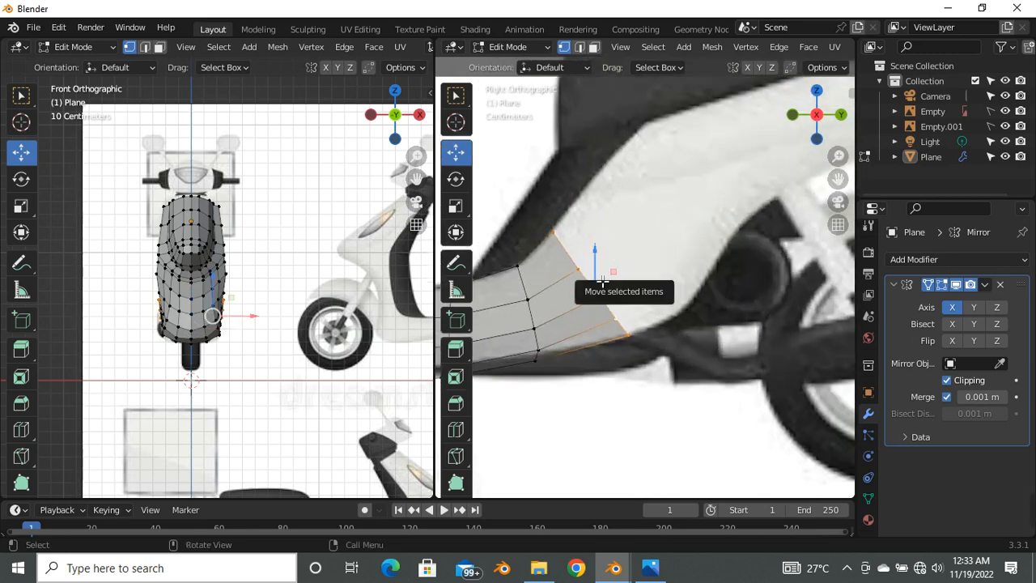
pyautogui.press('2')
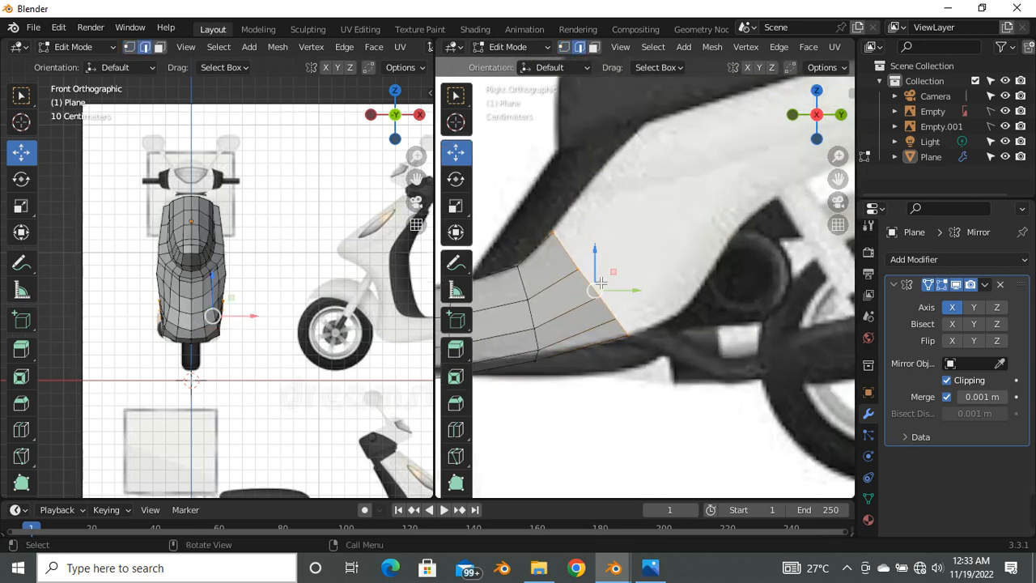
pyautogui.press('e')
pyautogui.click(648, 236)
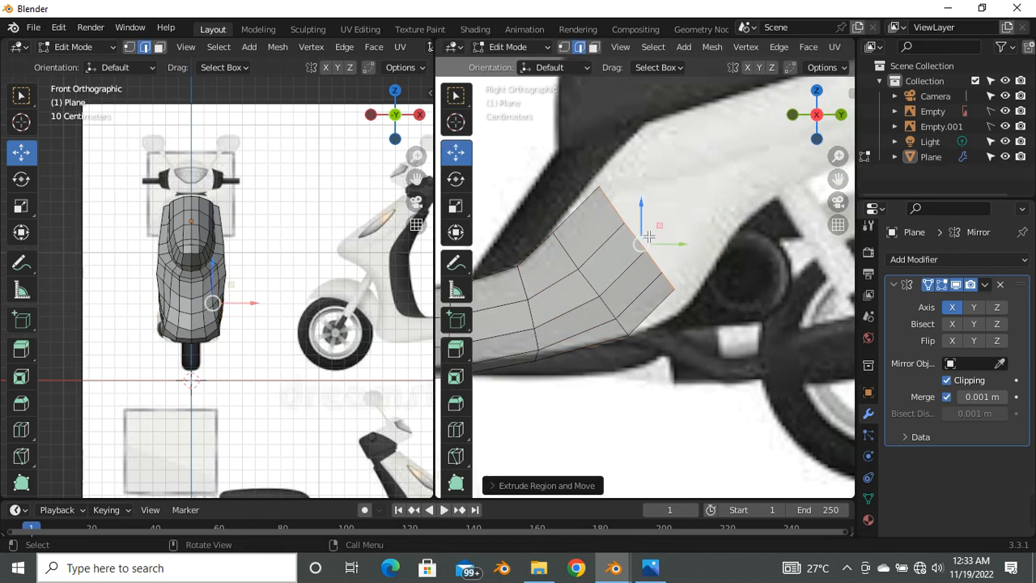
pyautogui.press('s')
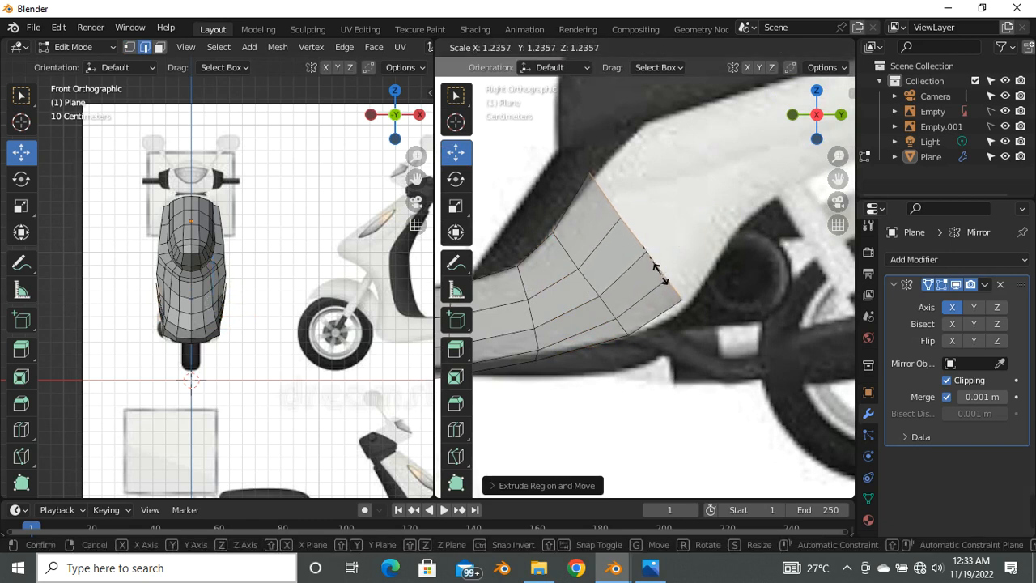
pyautogui.click(657, 273)
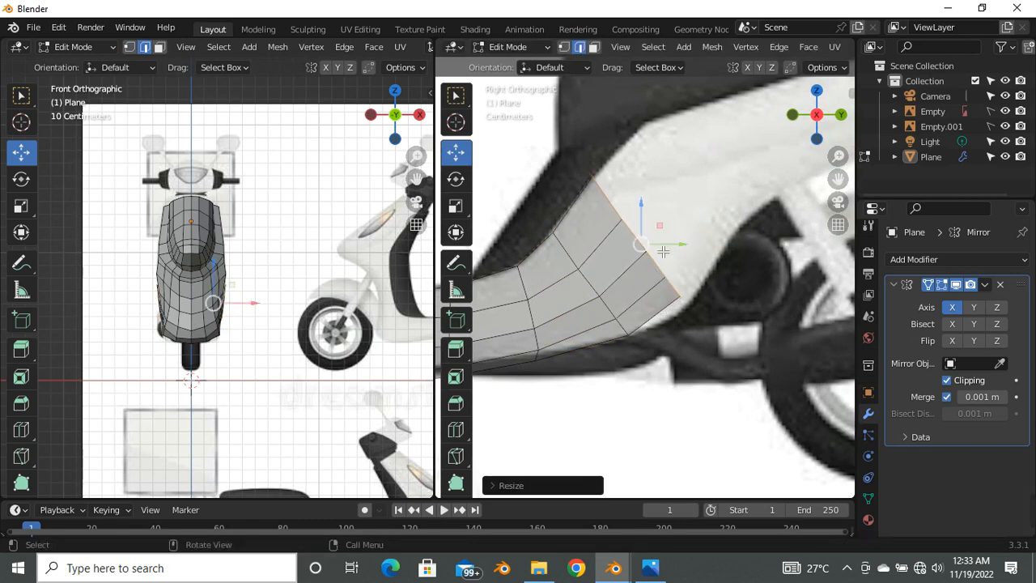
# Step: Move the bottom vertex of the new end row down and rearward onto the body's lower corner
pyautogui.press('1')
pyautogui.click(668, 297)
pyautogui.press('g')
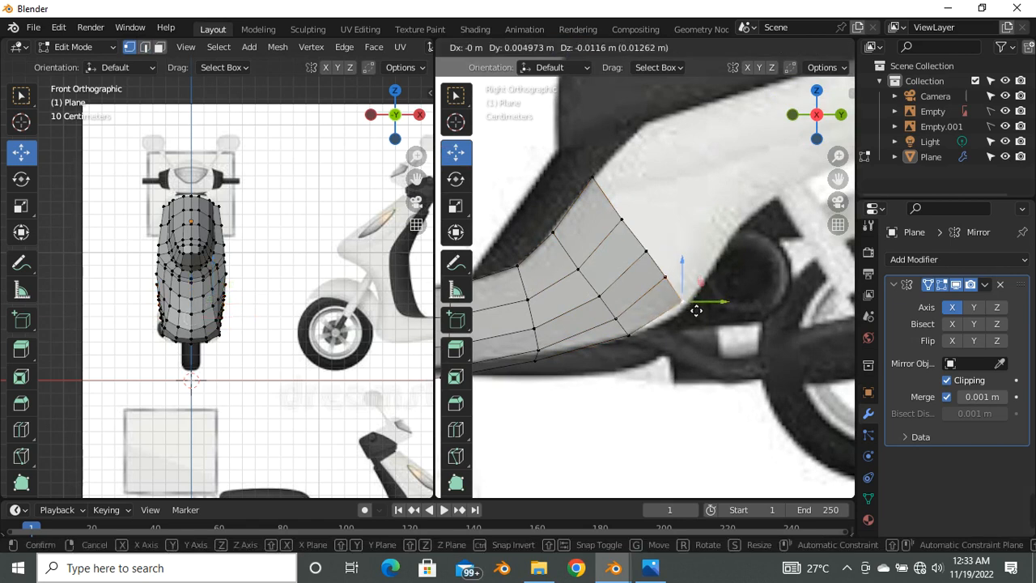
pyautogui.click(701, 316)
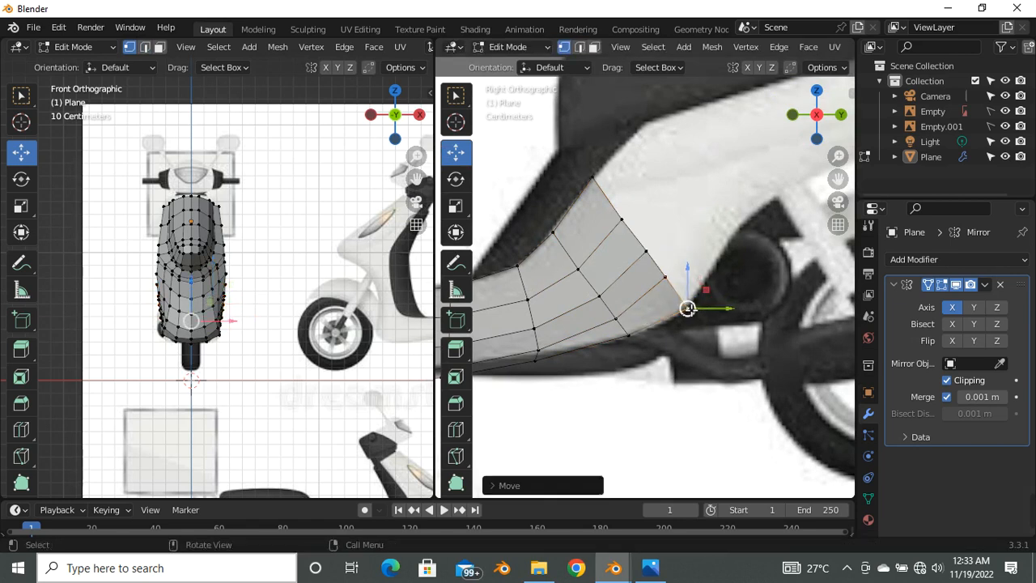
# Step: Extrude the end row up to the corner below the seat, and fit its bottom and top vertices to the body's outline
pyautogui.keyDown('alt'); pyautogui.click(663, 268); pyautogui.keyUp('alt')
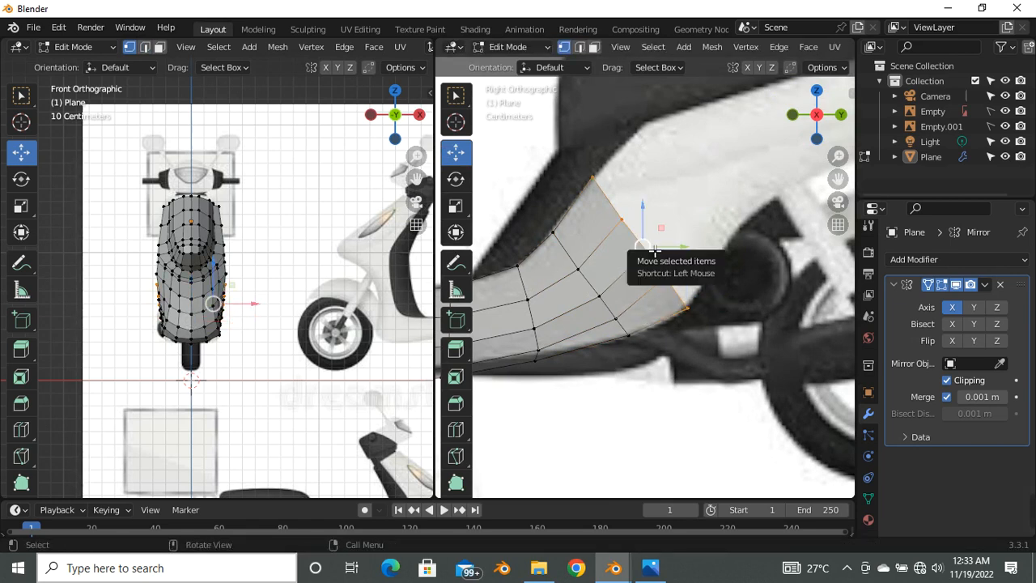
pyautogui.moveTo(655, 252); pyautogui.dragTo(702, 194)
pyautogui.click(703, 194)
pyautogui.click(739, 259)
pyautogui.moveTo(738, 259); pyautogui.dragTo(732, 254)
pyautogui.click(646, 136)
pyautogui.moveTo(647, 131); pyautogui.dragTo(652, 134)
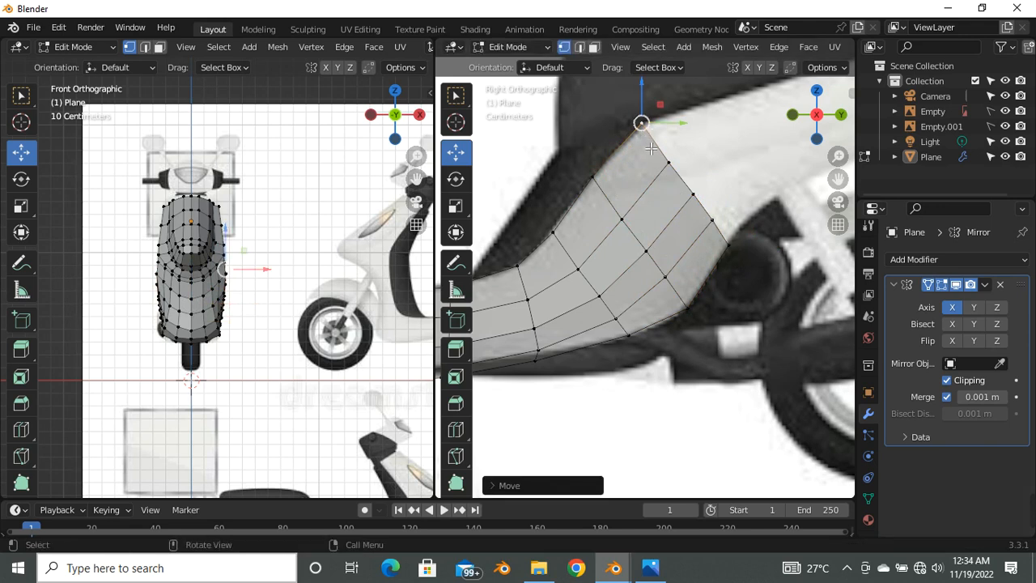
# Step: Extrude the end edges again up and rearward beneath the seat, toward the tail light
pyautogui.press('2')
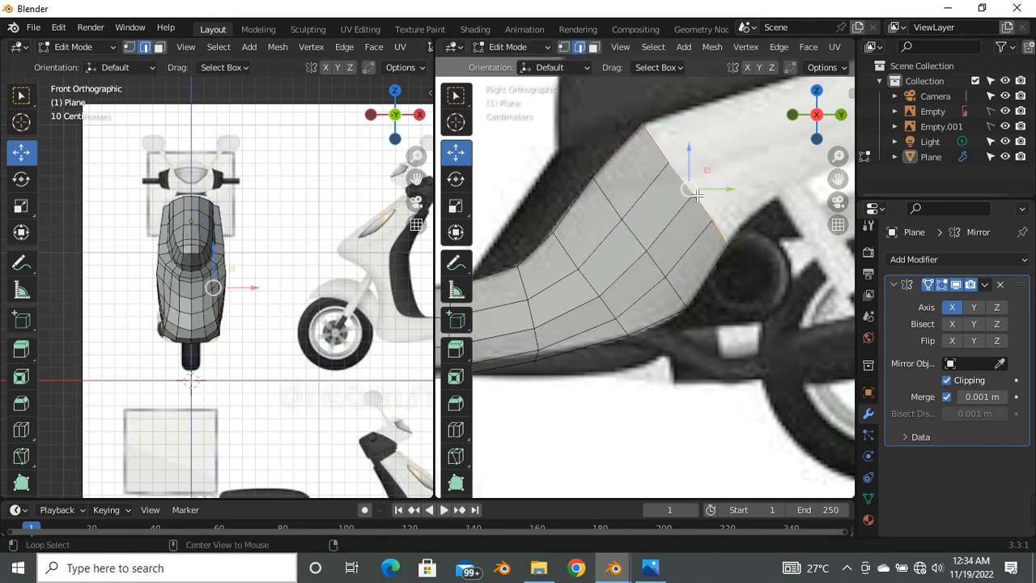
pyautogui.scroll(-5, 697, 196)
pyautogui.scroll(4, 613, 275)
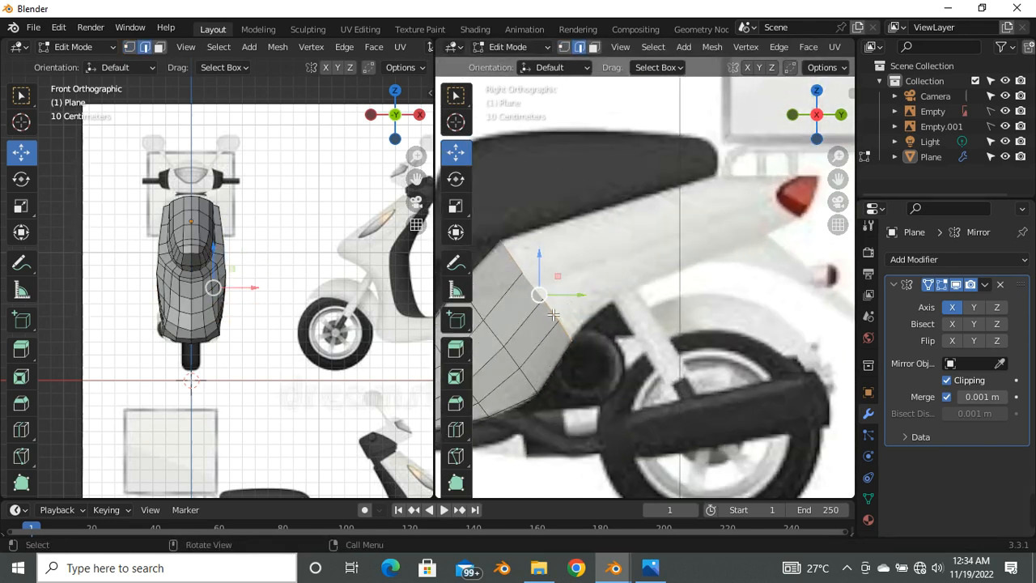
pyautogui.scroll(2, 553, 315)
pyautogui.scroll(-3, 591, 295)
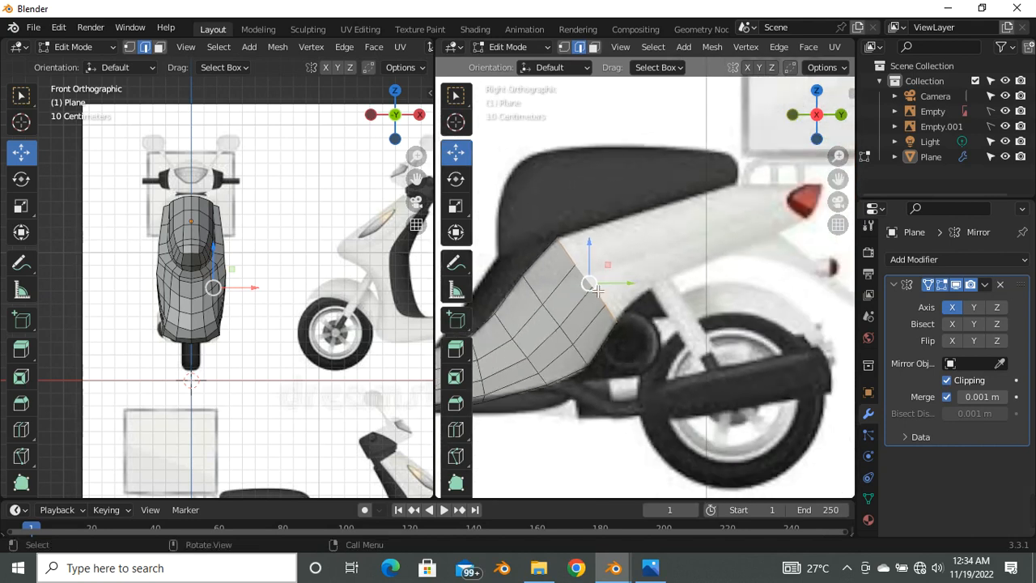
pyautogui.moveTo(604, 286); pyautogui.dragTo(657, 255)
pyautogui.click(657, 256)
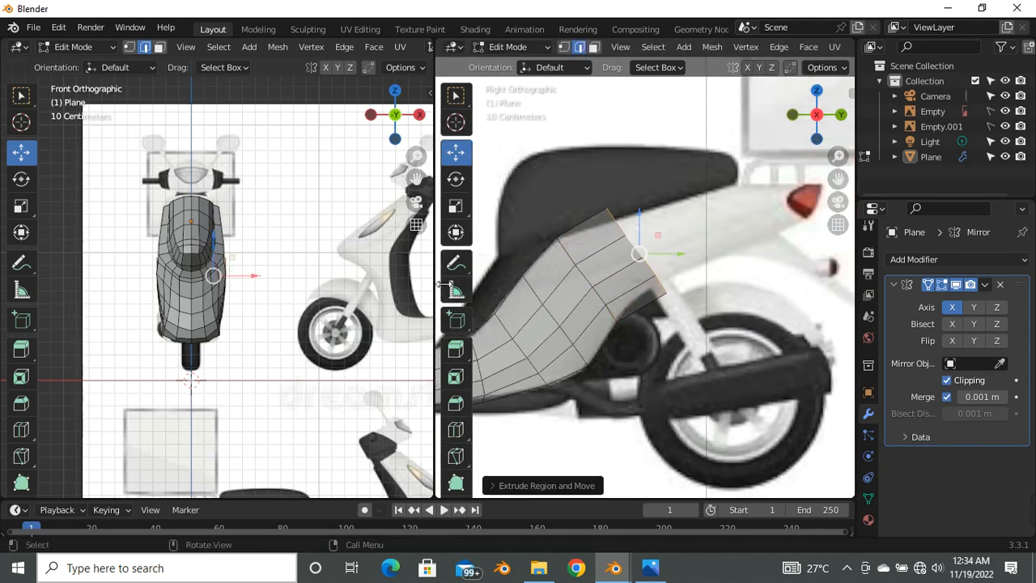
# Step: Scale the new end row down slightly and shift it to fit the rear body's outline in the side view
pyautogui.moveTo(438, 285); pyautogui.dragTo(342, 285)
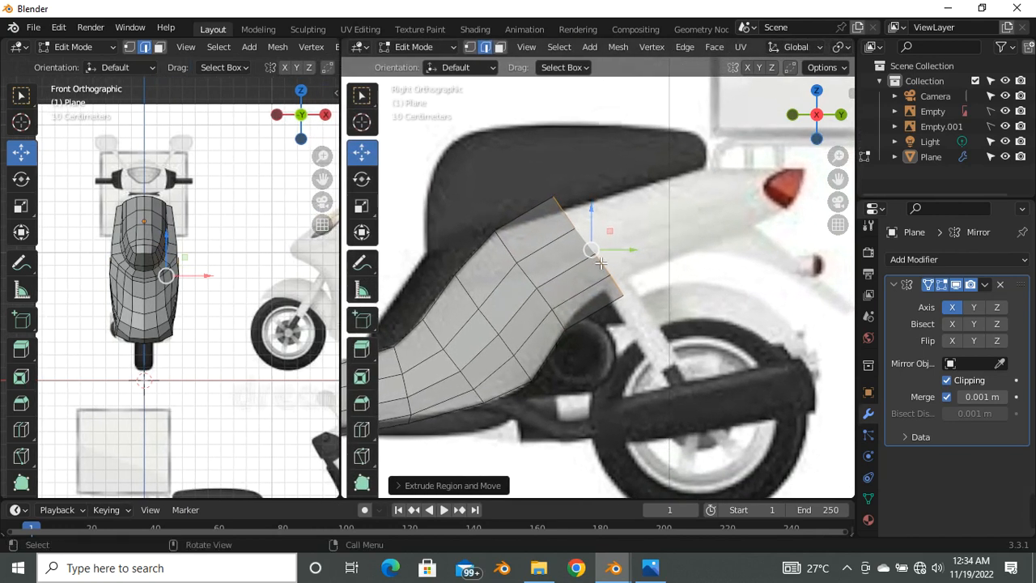
pyautogui.scroll(2, 601, 263)
pyautogui.press('s')
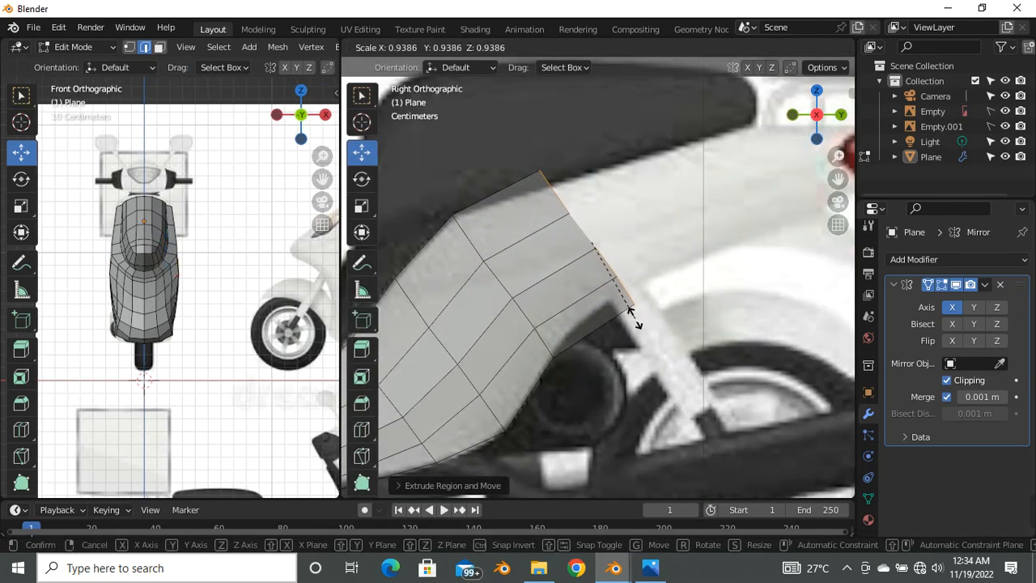
pyautogui.click(621, 293)
pyautogui.press('g')
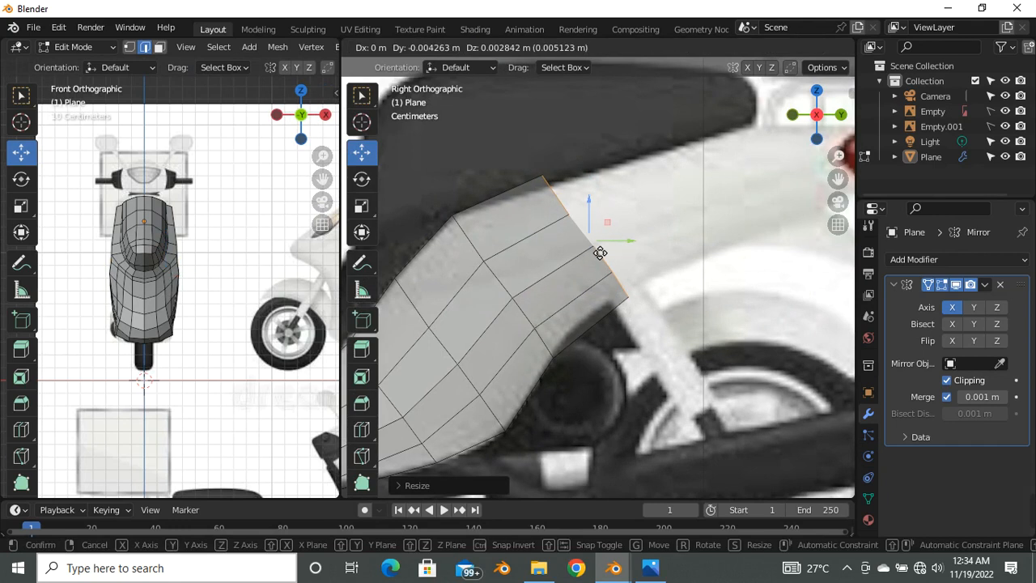
pyautogui.click(602, 252)
# Step: Move the end row's top vertex onto the seat's lower edge and its bottom vertex onto the body's lower outline
pyautogui.press('1')
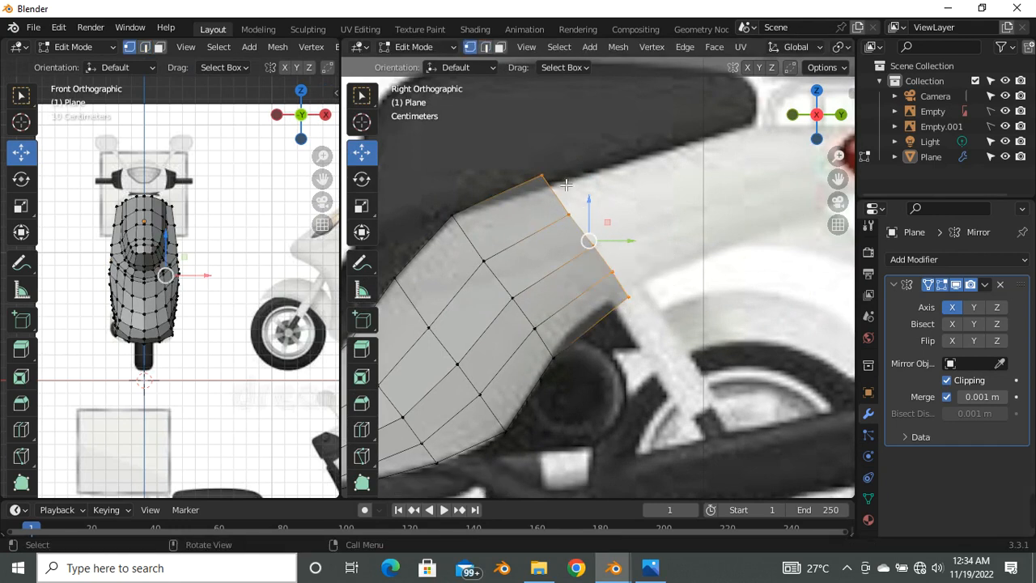
pyautogui.click(544, 177)
pyautogui.press('g')
pyautogui.click(614, 272)
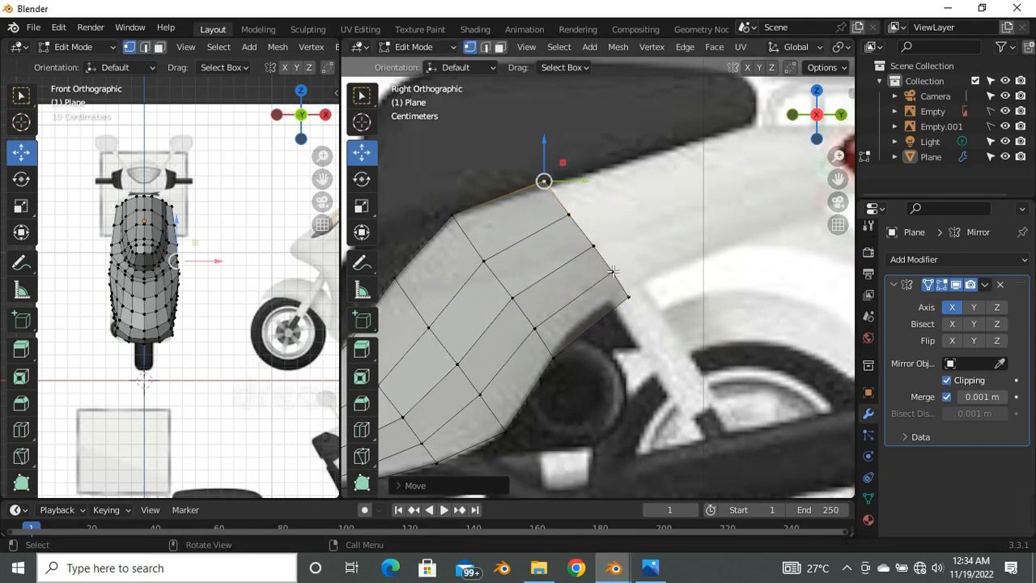
pyautogui.click(636, 309)
pyautogui.press('g')
pyautogui.click(627, 298)
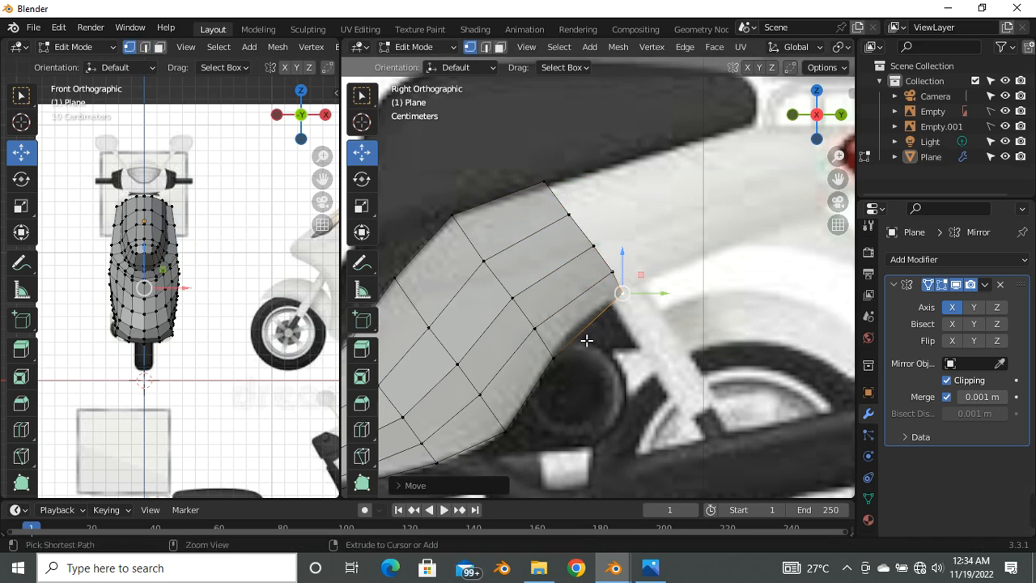
# Step: Add a centred loop cut across the newest body segment and move its bottom vertex up onto the curved lower outline
pyautogui.hotkey('ctrl', 'r')
pyautogui.click(586, 340)
pyautogui.rightClick(586, 340)
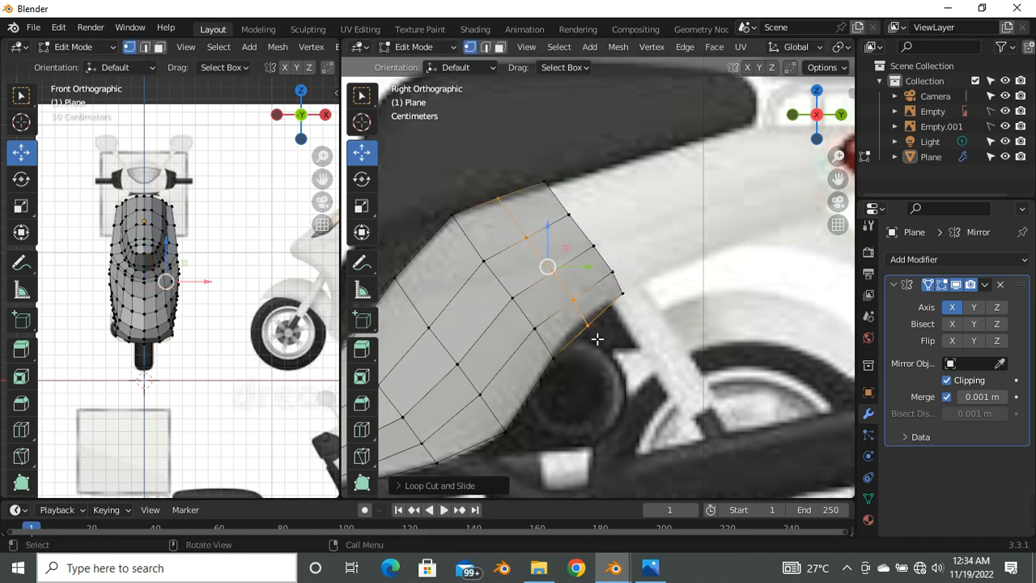
pyautogui.click(588, 325)
pyautogui.press('g')
pyautogui.click(583, 305)
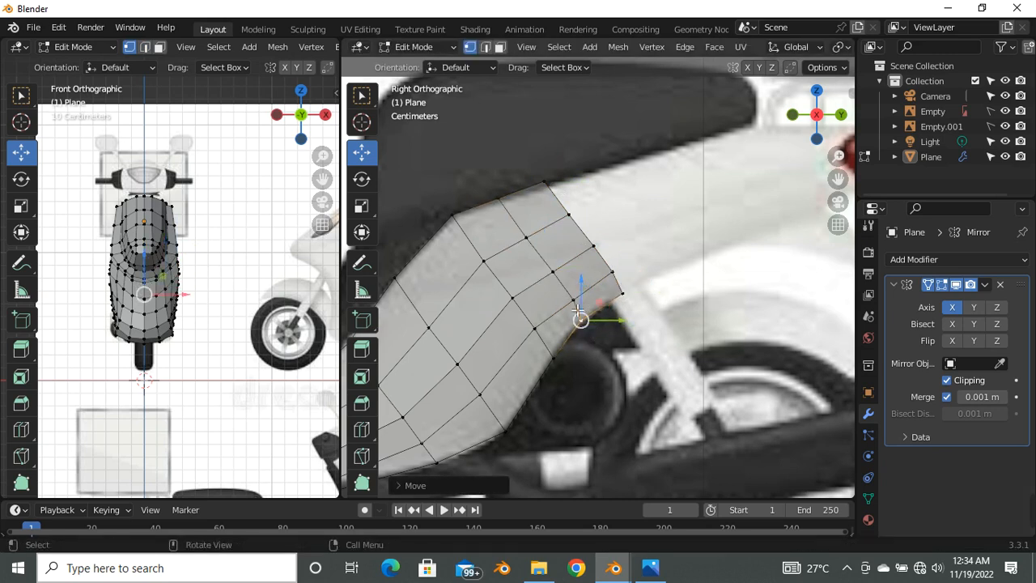
# Step: Fine-tune the two lowest vertices of the new loop to follow the body's curve above the rear wheel
pyautogui.moveTo(578, 309)
pyautogui.mouseDown()
pyautogui.moveTo(595, 340)
pyautogui.moveTo(573, 303)
pyautogui.mouseUp()
pyautogui.hotkey('ctrl', 'z')
pyautogui.press('g')
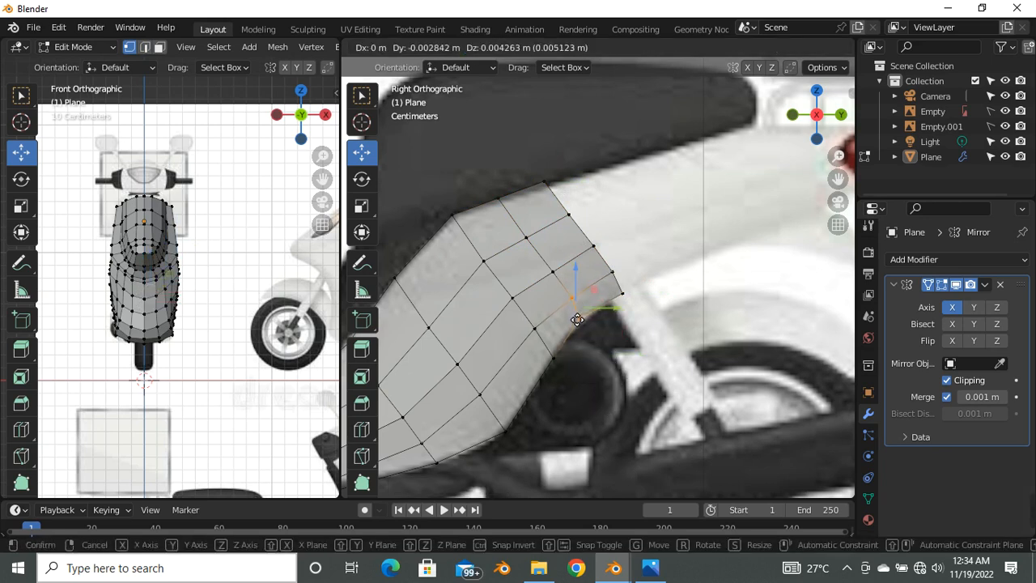
pyautogui.click(581, 324)
pyautogui.hotkey('ctrl', 'z')
pyautogui.press('g')
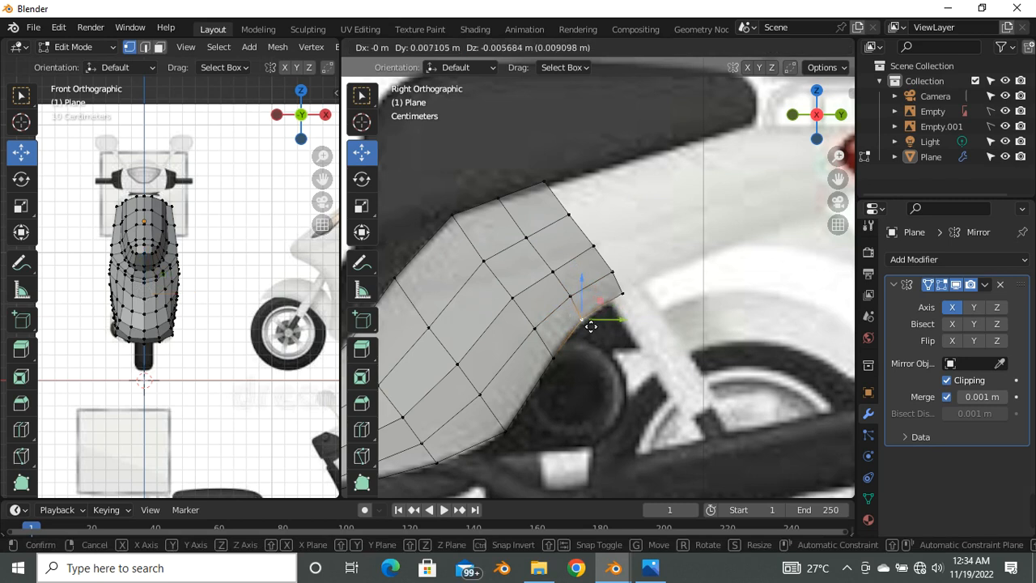
pyautogui.click(588, 324)
# Step: Rotate the whole end row slightly to align with the rear body's direction
pyautogui.keyDown('alt'); pyautogui.click(551, 197); pyautogui.keyUp('alt')
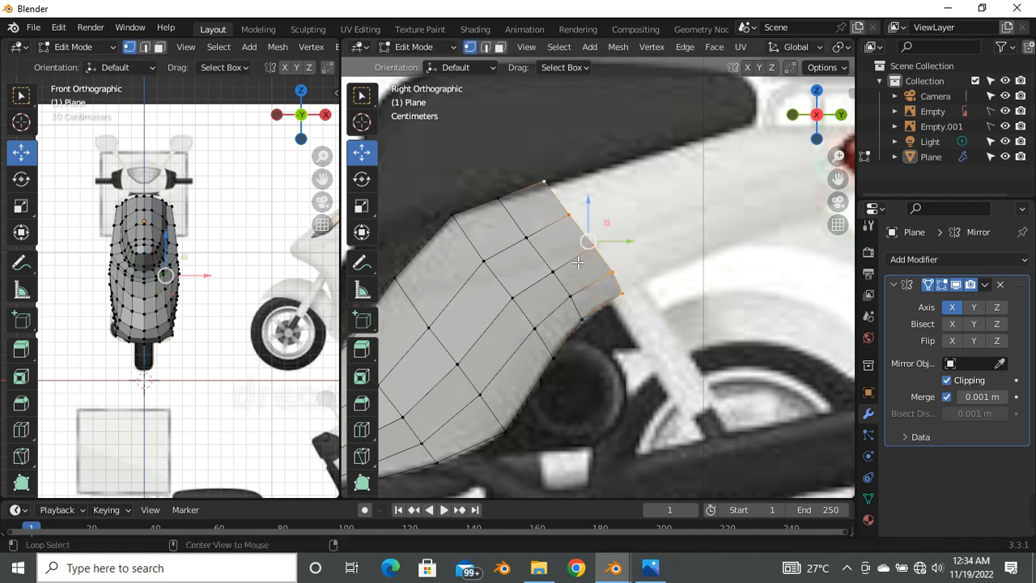
pyautogui.scroll(-1, 633, 256)
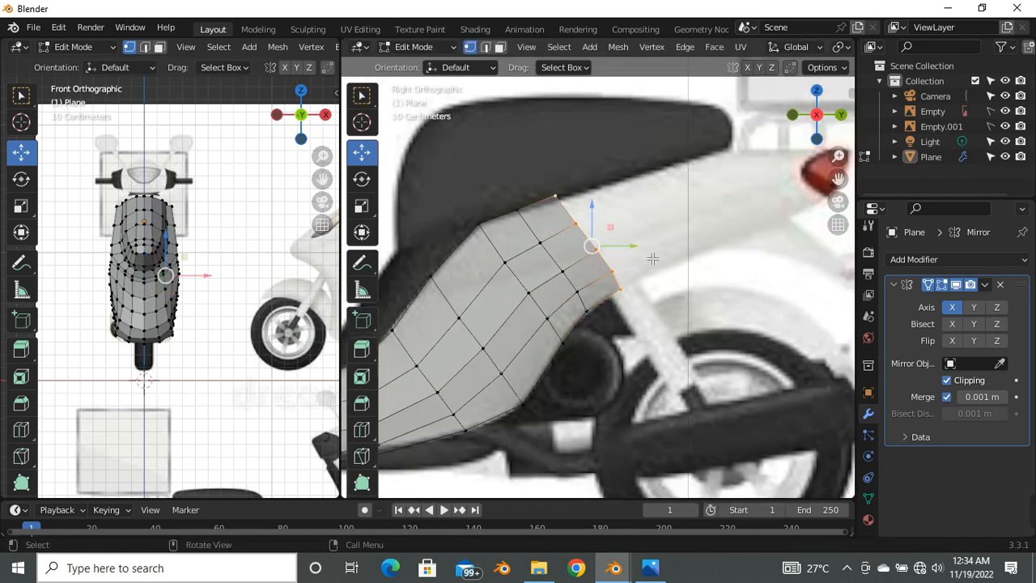
pyautogui.press('r')
pyautogui.click(653, 267)
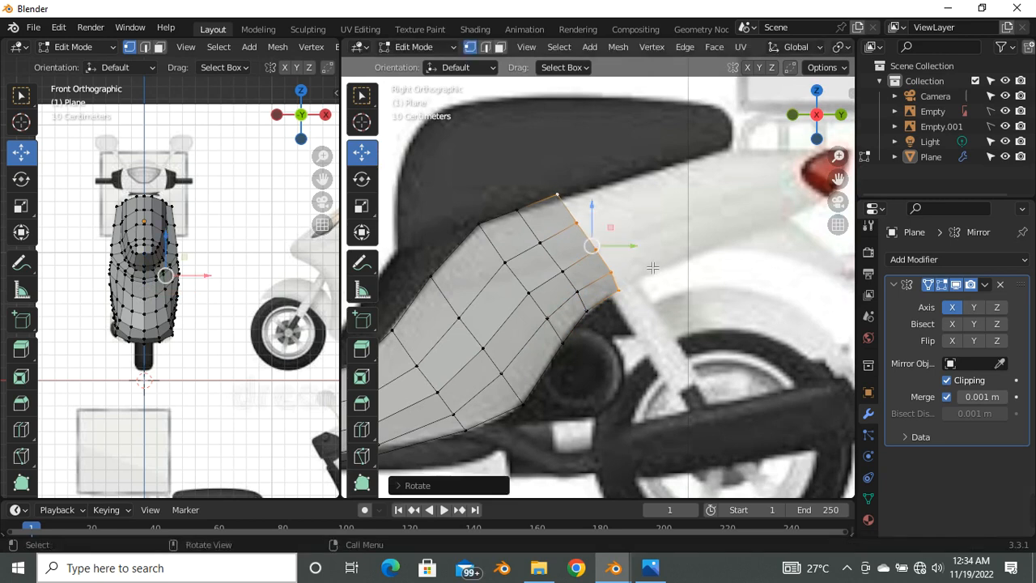
# Step: Extrude the end row about 0.17 m up and rearward beneath the seat, and scale and shift it to the body's outline
pyautogui.press('g')
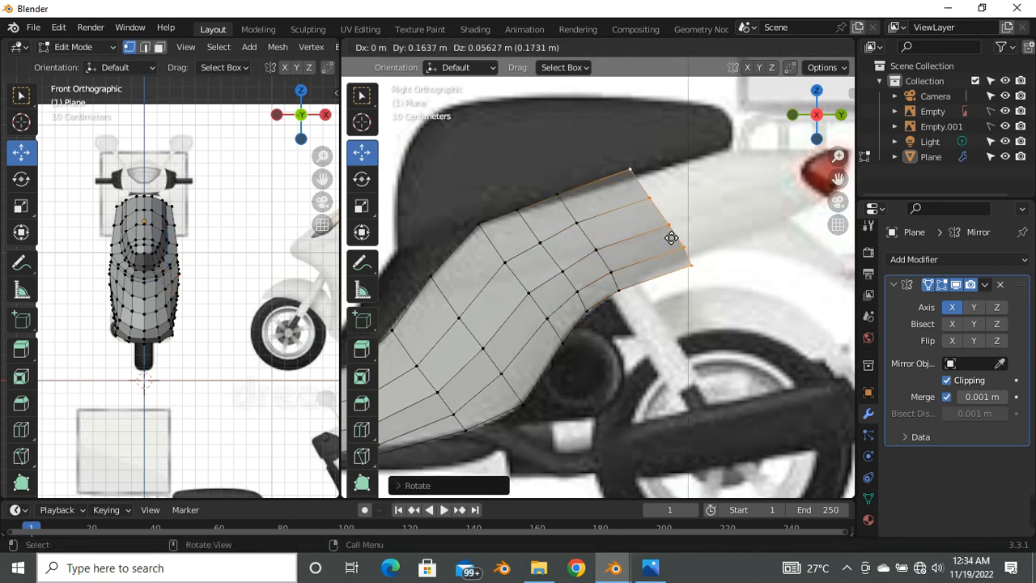
pyautogui.click(672, 236)
pyautogui.press('s')
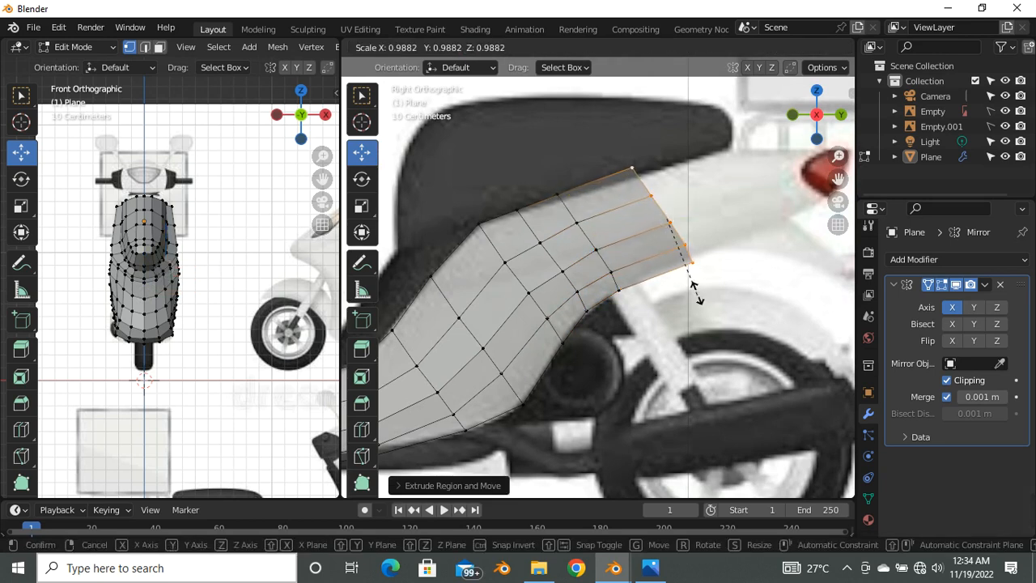
pyautogui.click(689, 282)
pyautogui.scroll(2, 666, 223)
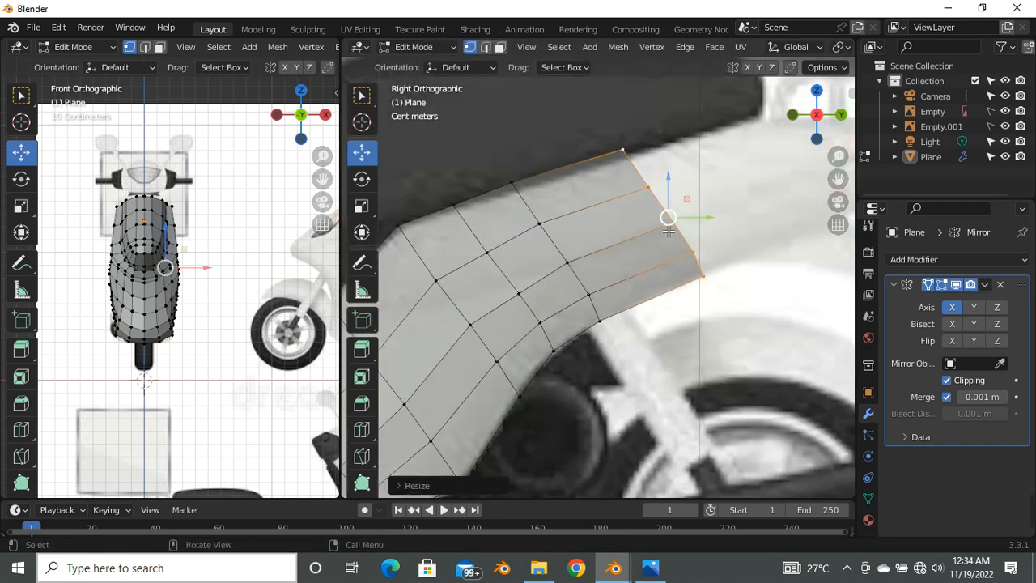
pyautogui.press('g')
pyautogui.click(648, 233)
pyautogui.scroll(-4, 497, 255)
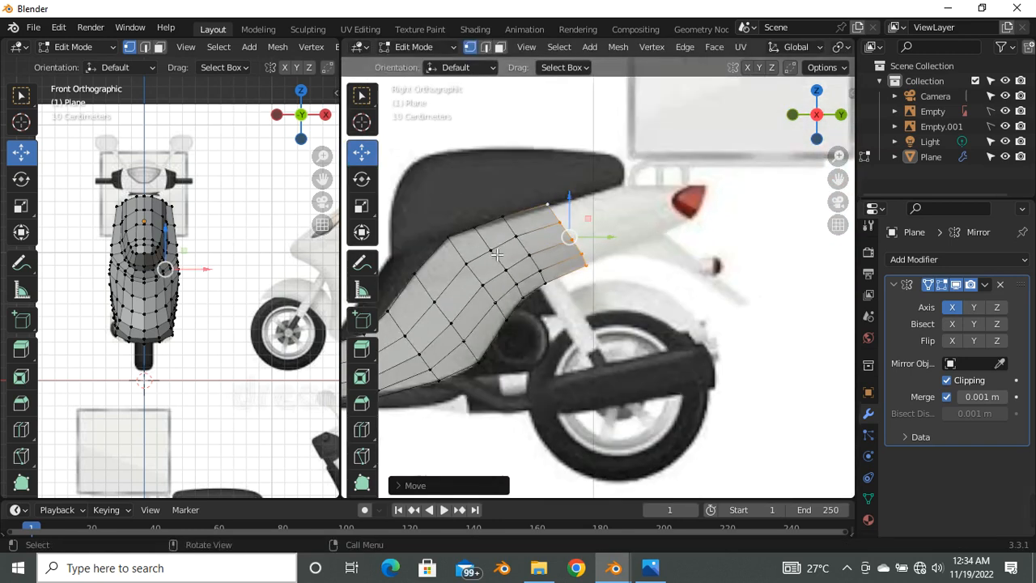
pyautogui.scroll(3, 668, 233)
pyautogui.press('s')
pyautogui.press('Escape')
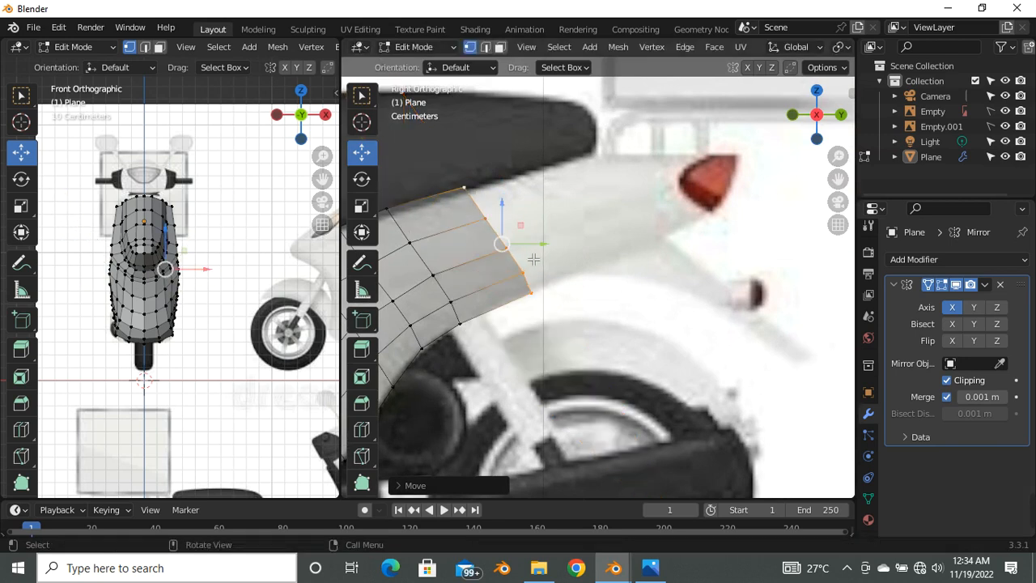
# Step: Extrude the end row twice more toward the tail light, first by about 0.18 m, and scale the last row down to the tail's outline
pyautogui.press('e')
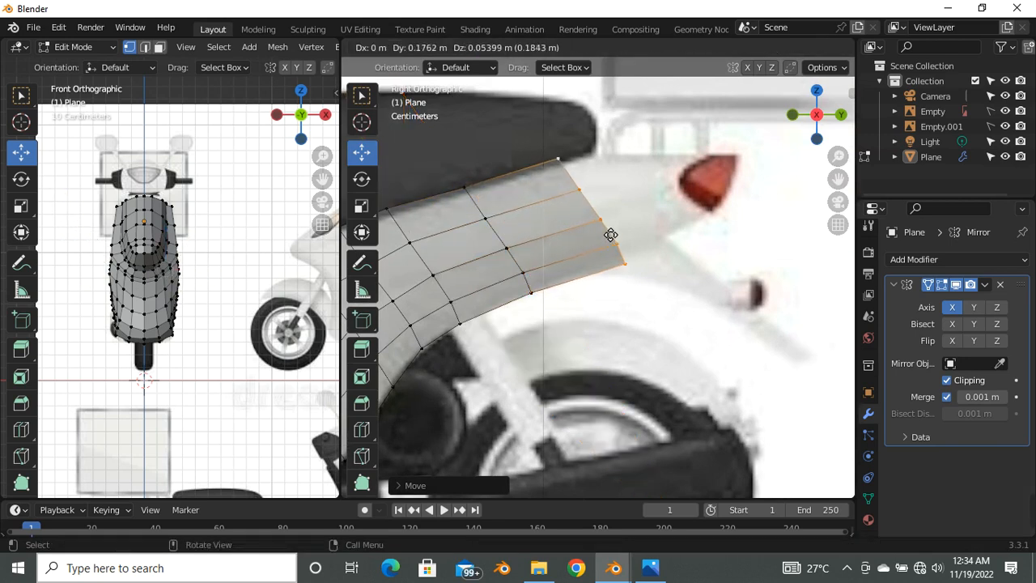
pyautogui.click(609, 234)
pyautogui.press('e')
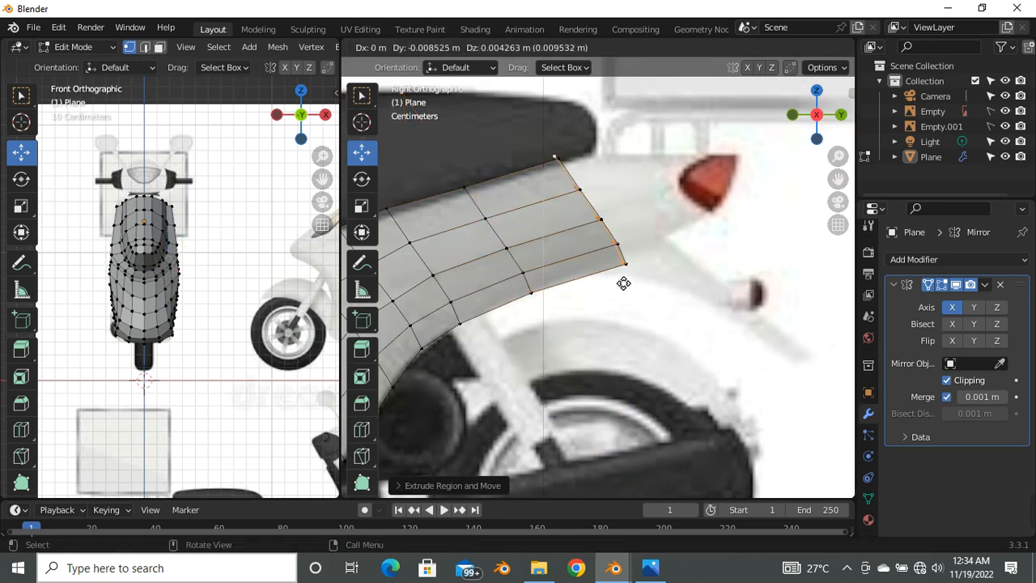
pyautogui.click(704, 269)
pyautogui.press('s')
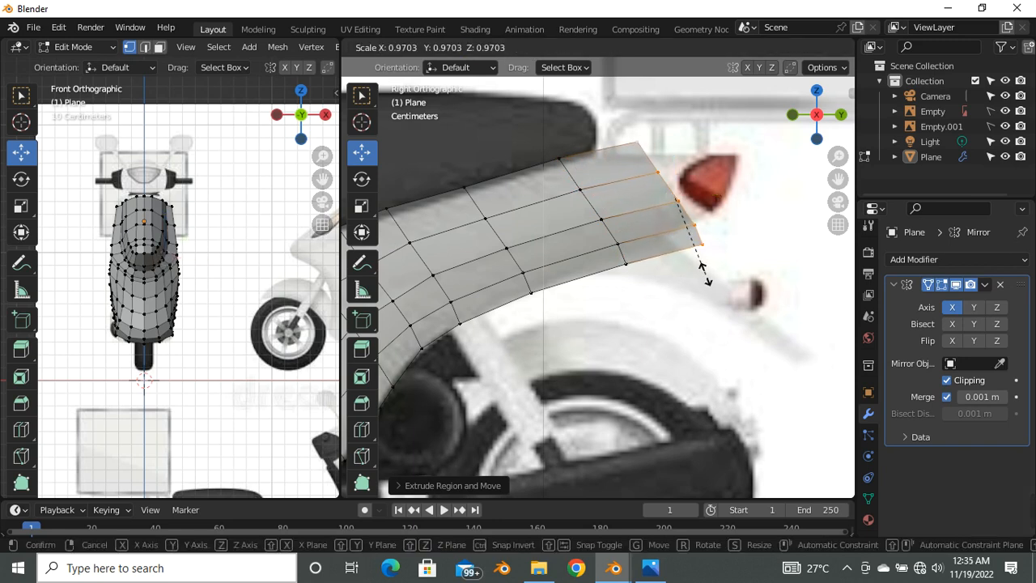
pyautogui.click(684, 261)
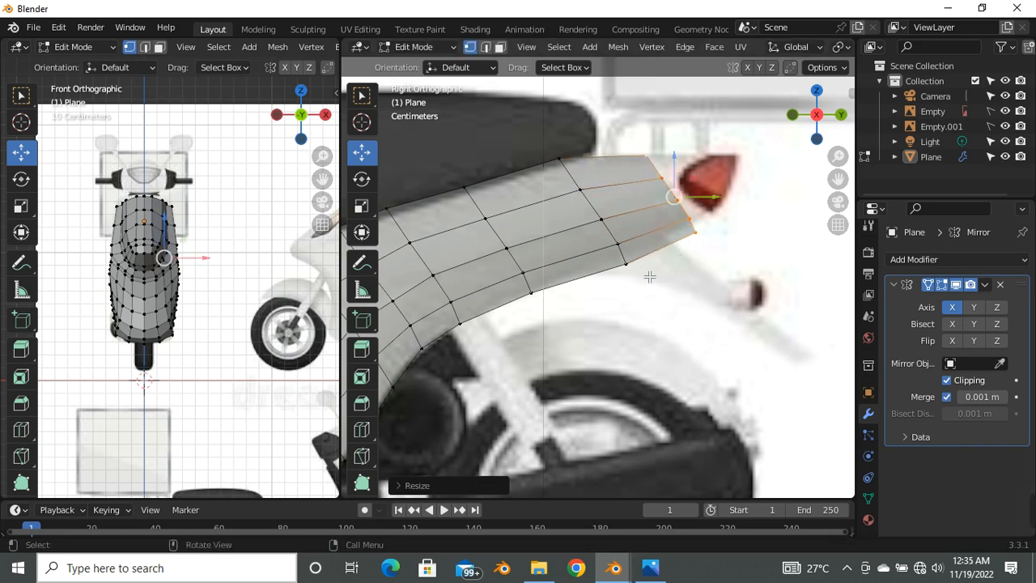
# Step: Nudge the bottom and top edge vertices of the rows before the tail onto the body's outline
pyautogui.click(629, 272)
pyautogui.press('e')
pyautogui.click(631, 272)
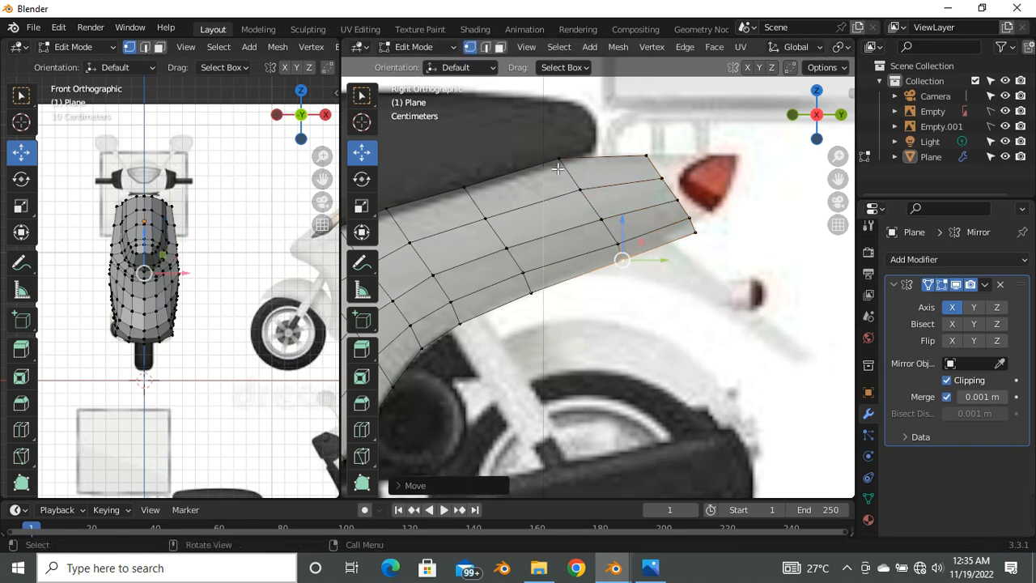
pyautogui.click(478, 193)
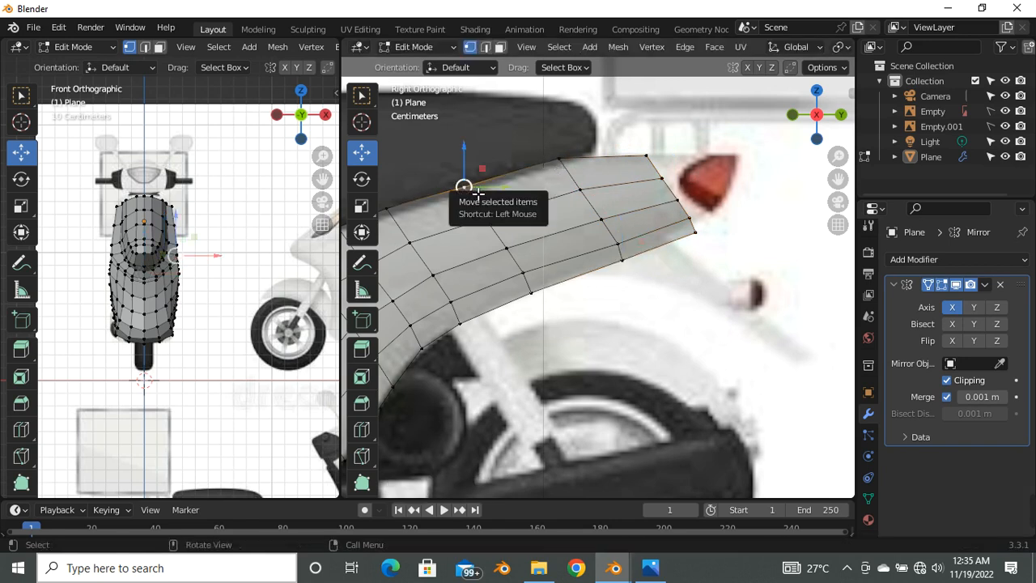
pyautogui.moveTo(478, 193); pyautogui.dragTo(481, 197)
pyautogui.click(567, 166)
pyautogui.moveTo(567, 165); pyautogui.dragTo(569, 172)
# Step: Extrude the tail's end row a short distance rearward over the tail light
pyautogui.scroll(-4, 648, 216)
pyautogui.scroll(5, 674, 193)
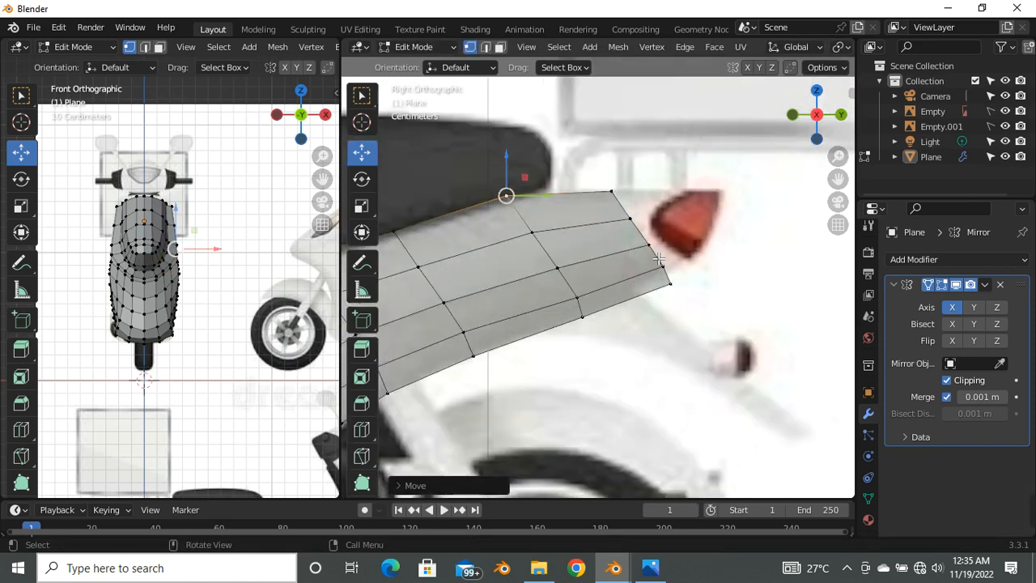
pyautogui.keyDown('alt'); pyautogui.click(660, 257); pyautogui.keyUp('alt')
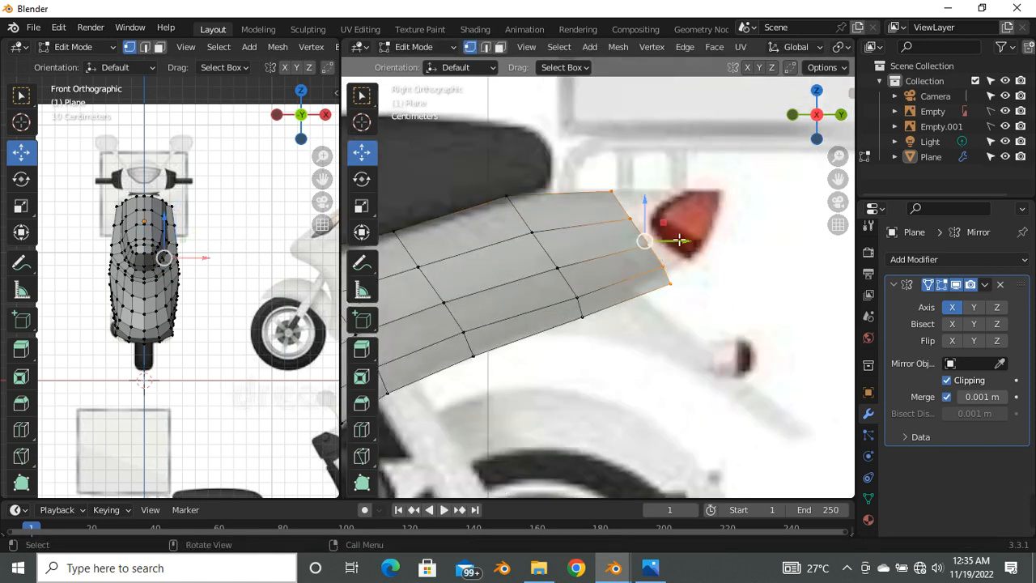
pyautogui.scroll(3, 672, 244)
pyautogui.press('e')
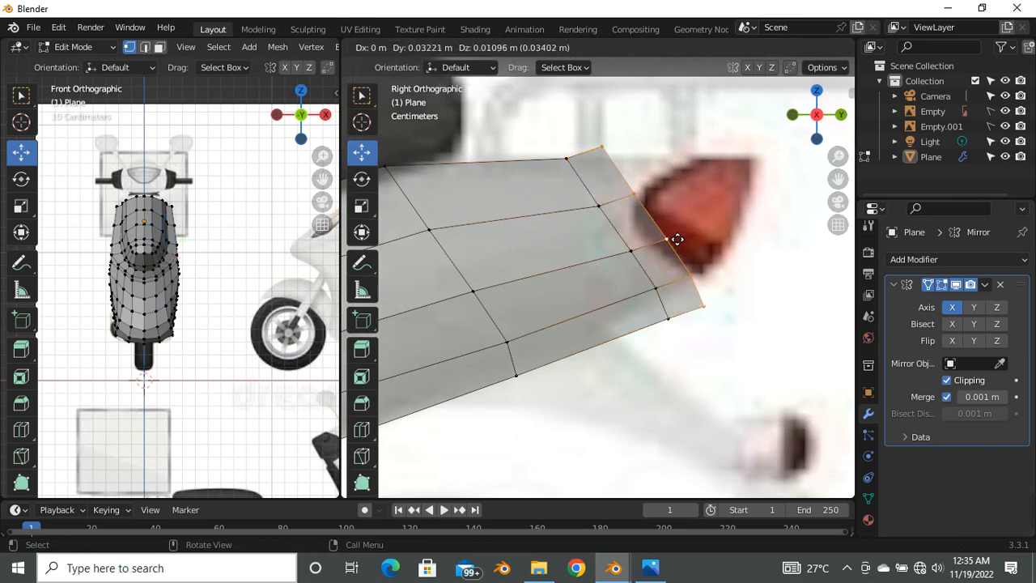
pyautogui.rightClick(674, 238)
pyautogui.moveTo(630, 252); pyautogui.dragTo(705, 222)
# Step: Examine the extended tail in perspective and compare it with the scooter's rear view in the reference image
pyautogui.moveTo(183, 243); pyautogui.dragTo(77, 277, button='middle')
pyautogui.scroll(5, 225, 235)
pyautogui.moveTo(142, 296); pyautogui.dragTo(184, 291, button='middle')
pyautogui.scroll(-2, 613, 327)
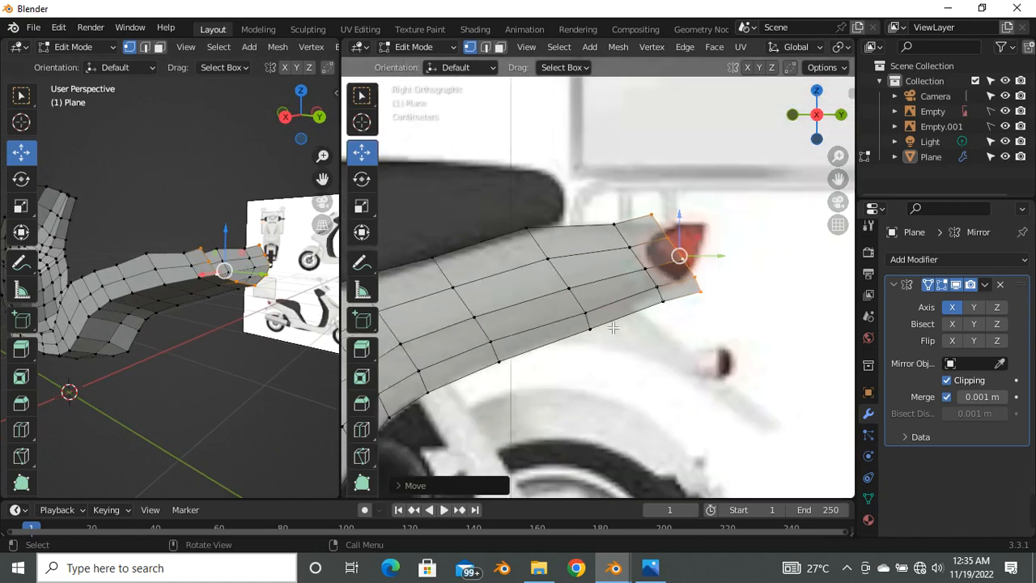
pyautogui.scroll(-3, 275, 302)
pyautogui.scroll(6, 288, 267)
pyautogui.scroll(-6, 288, 267)
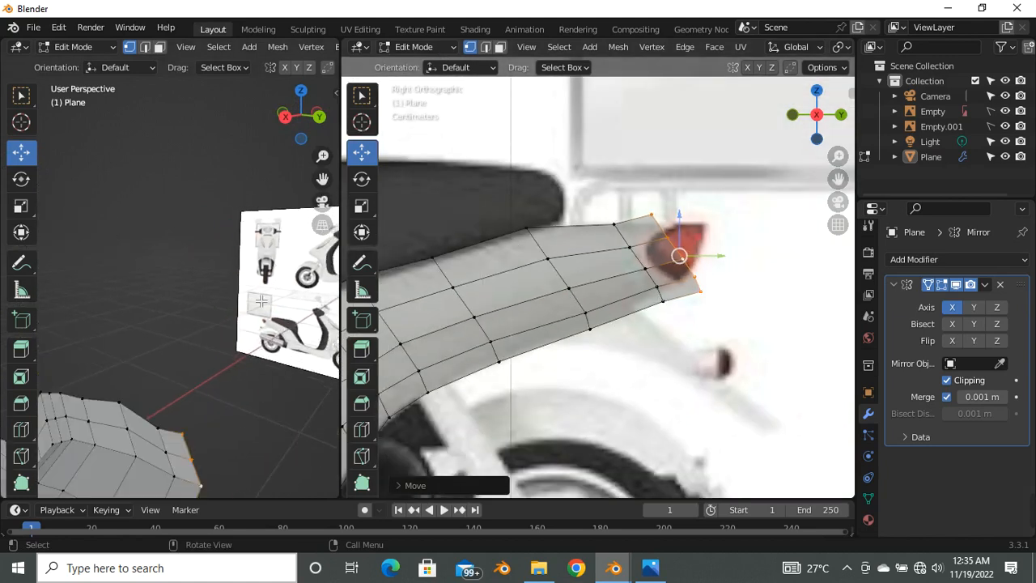
pyautogui.scroll(-5, 536, 273)
pyautogui.scroll(5, 640, 380)
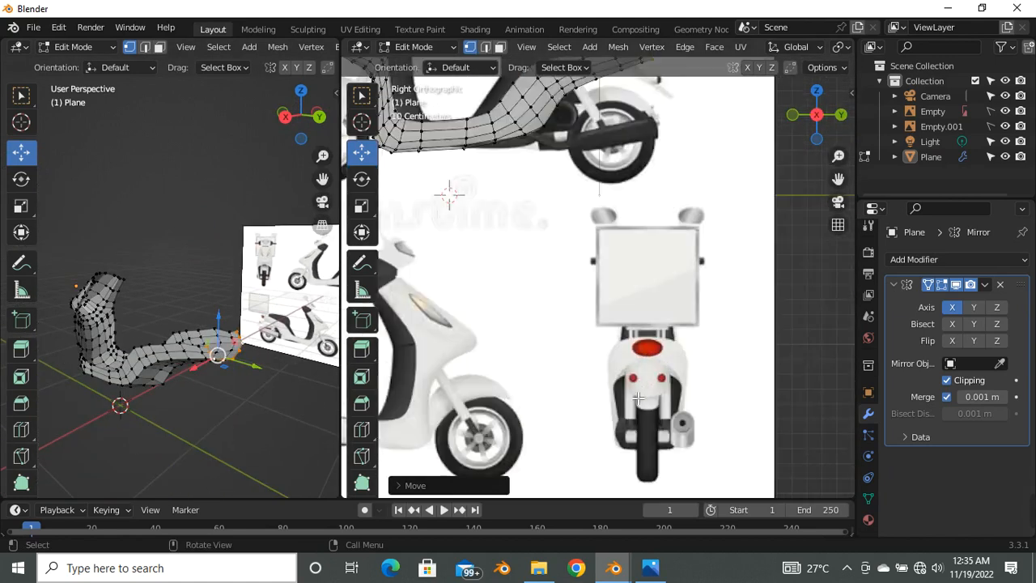
pyautogui.scroll(-5, 662, 372)
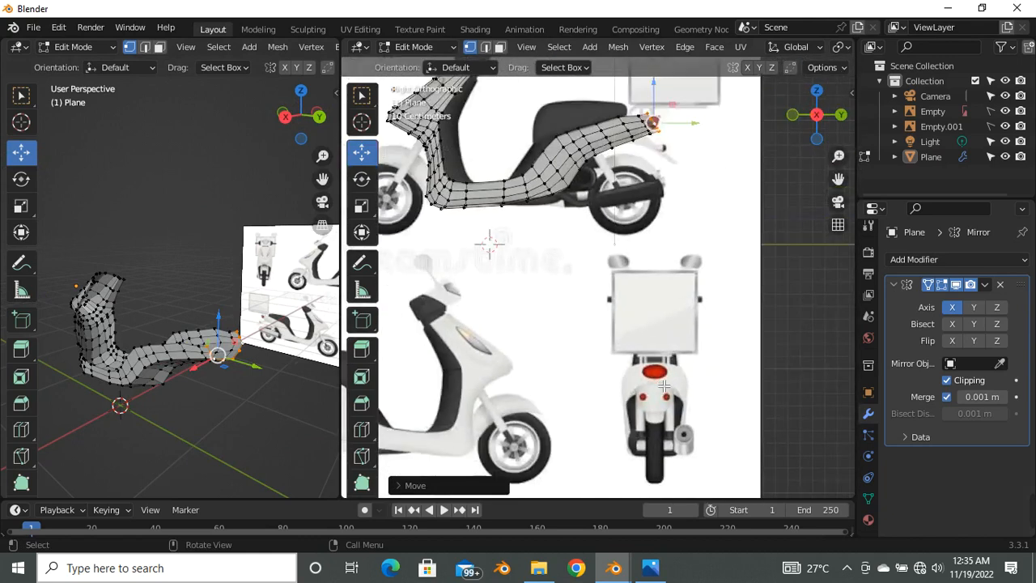
pyautogui.scroll(5, 657, 405)
pyautogui.scroll(-10, 668, 348)
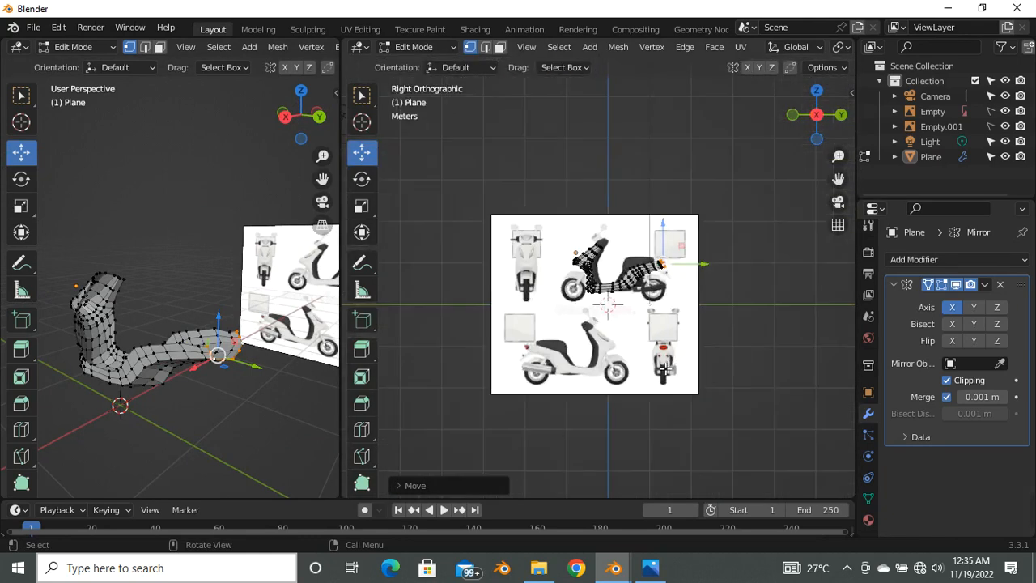
pyautogui.scroll(9, 672, 357)
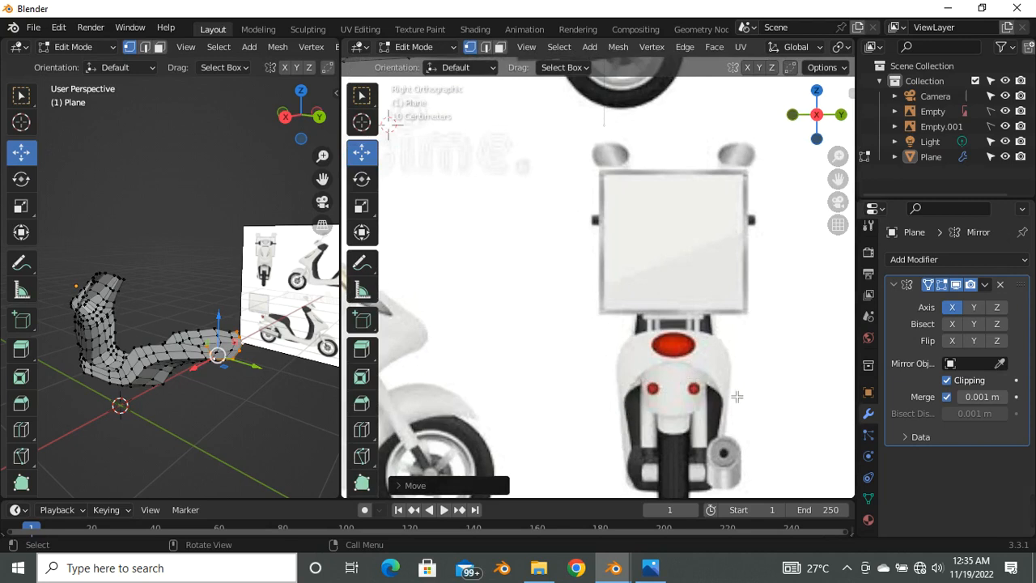
pyautogui.scroll(-9, 440, 162)
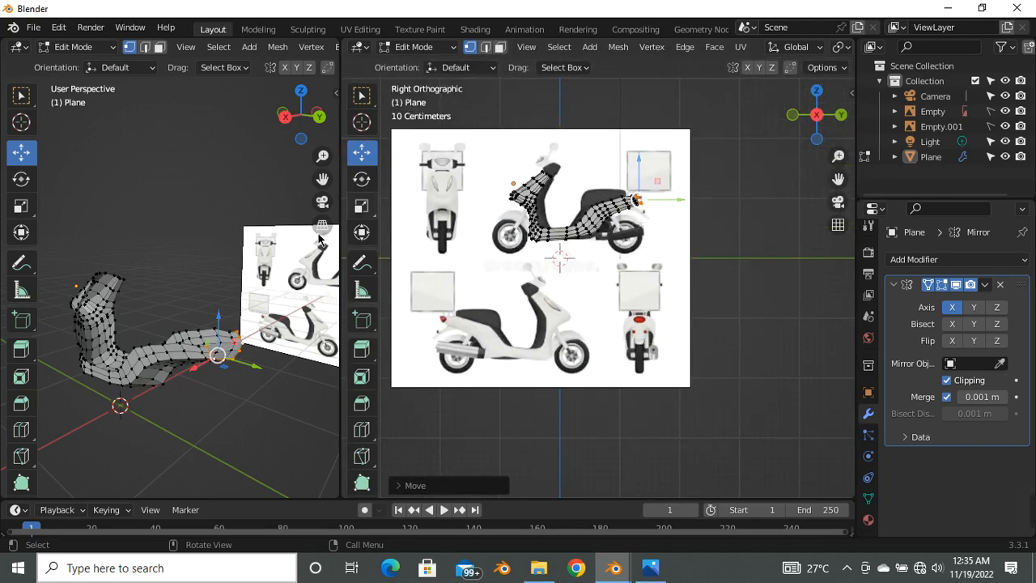
pyautogui.scroll(2, 229, 391)
pyautogui.moveTo(229, 390)
pyautogui.mouseDown(button='middle')
pyautogui.moveTo(145, 370)
pyautogui.moveTo(231, 386)
pyautogui.mouseUp(button='middle')
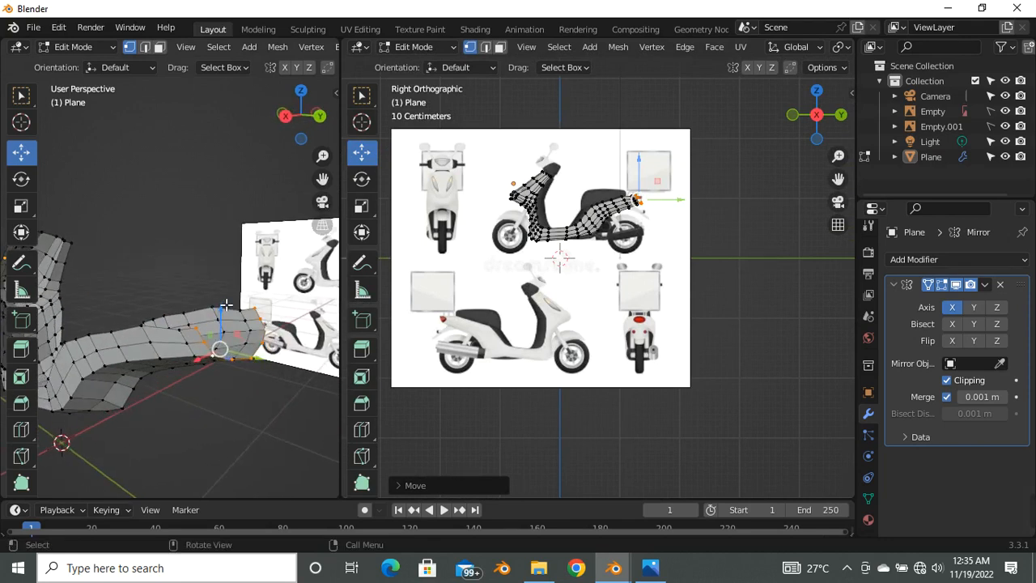
# Step: Extrude the tail's end row in place and raise the new row vertically above the tail light
pyautogui.press('g')
pyautogui.click(229, 303)
pyautogui.scroll(3, 229, 354)
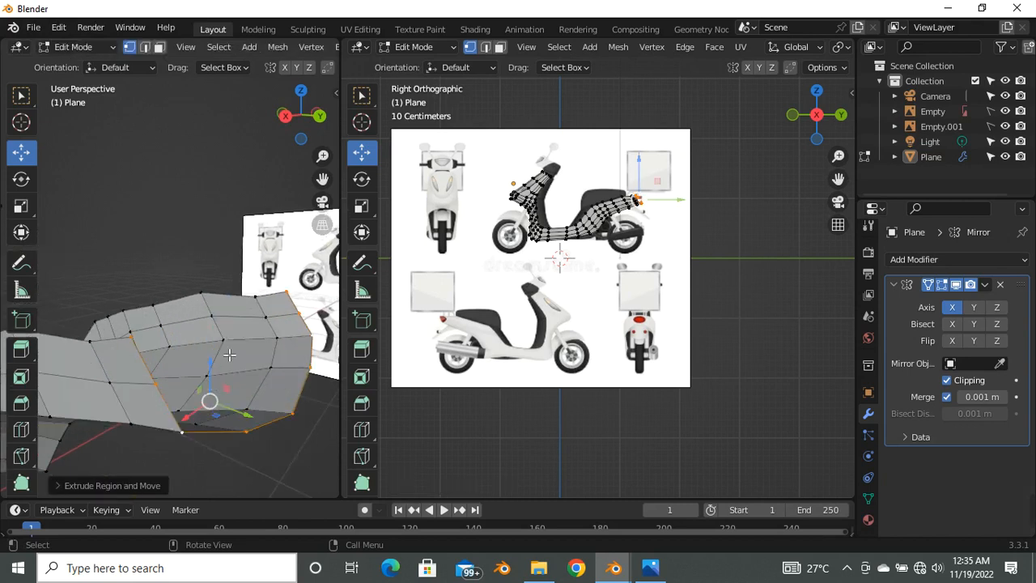
pyautogui.moveTo(210, 375); pyautogui.dragTo(211, 302)
pyautogui.scroll(-2, 208, 307)
# Step: Scale the raised end row along Z to flatten it into a nearly level rim
pyautogui.moveTo(206, 325); pyautogui.dragTo(149, 319, button='middle')
pyautogui.click(21, 207)
pyautogui.moveTo(209, 301); pyautogui.dragTo(208, 299)
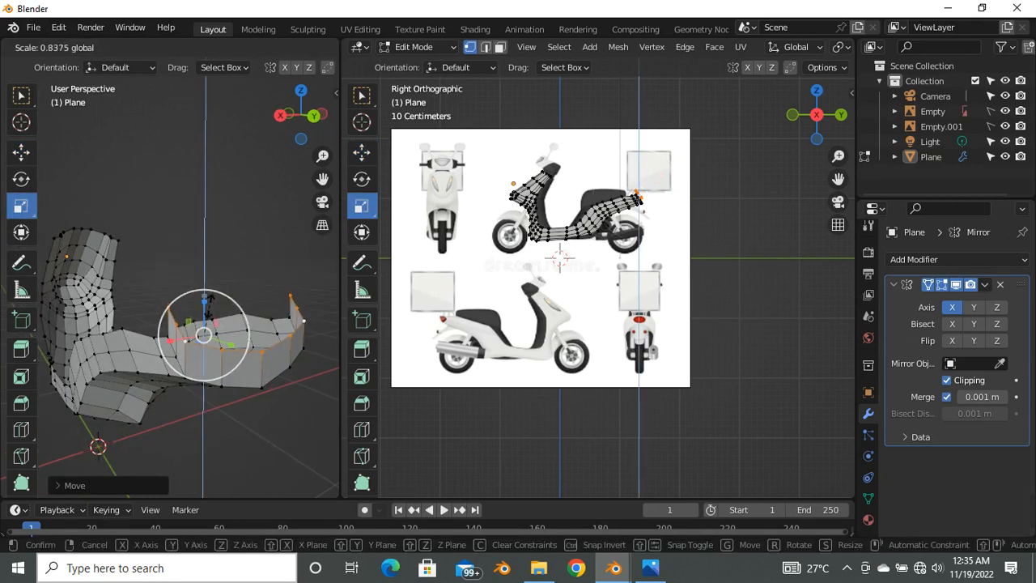
pyautogui.moveTo(209, 336); pyautogui.dragTo(209, 338)
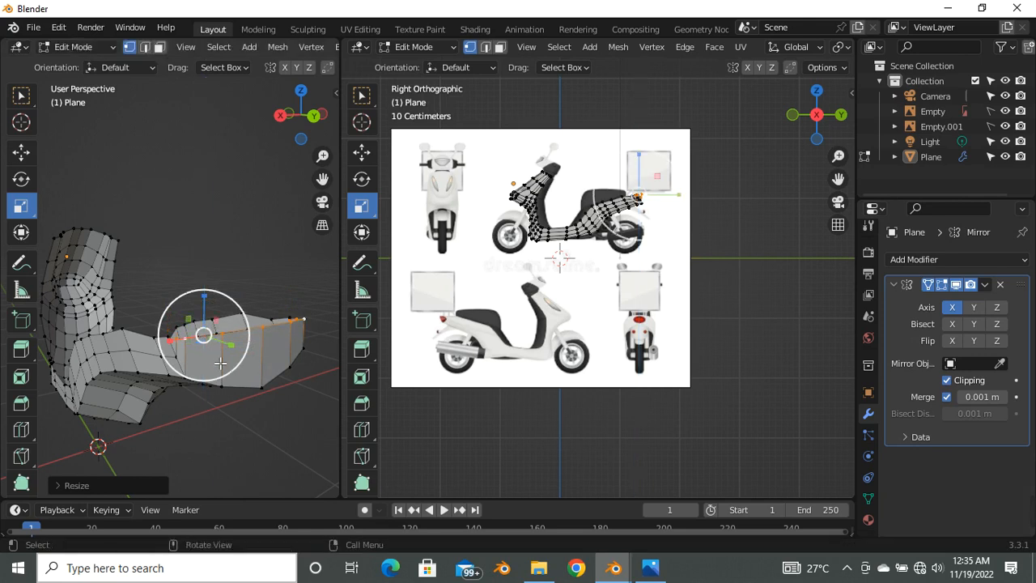
# Step: Move the flattened rim into position just above the tail light, matching its height against the side reference
pyautogui.scroll(3, 212, 361)
pyautogui.moveTo(212, 366); pyautogui.dragTo(246, 376, button='middle')
pyautogui.moveTo(174, 360); pyautogui.dragTo(283, 323, button='middle')
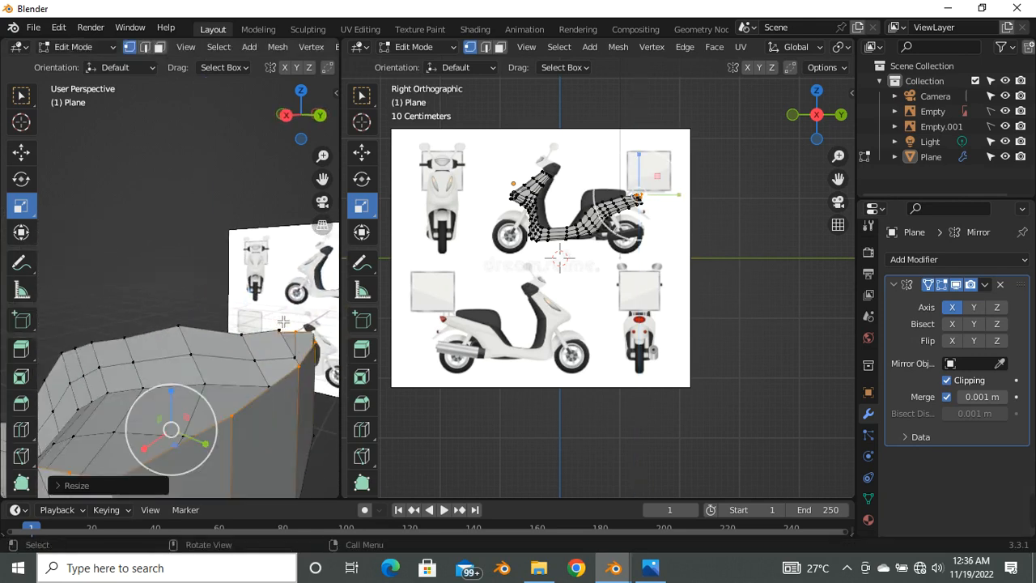
pyautogui.moveTo(195, 341); pyautogui.dragTo(214, 353, button='middle')
pyautogui.click(21, 151)
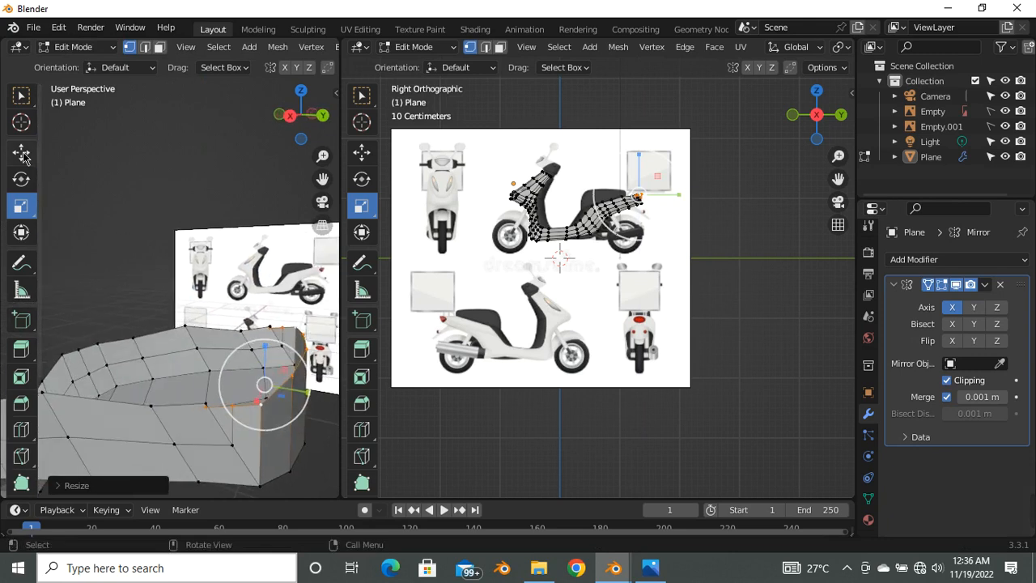
pyautogui.moveTo(306, 437); pyautogui.dragTo(308, 439, button='middle')
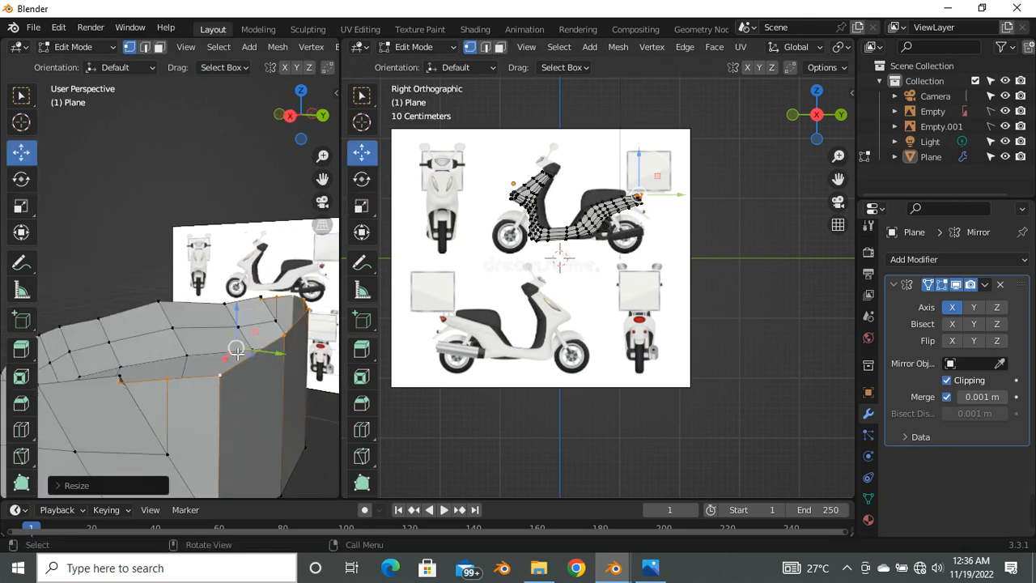
pyautogui.moveTo(242, 329); pyautogui.dragTo(293, 334)
pyautogui.scroll(-3, 229, 331)
pyautogui.scroll(6, 656, 194)
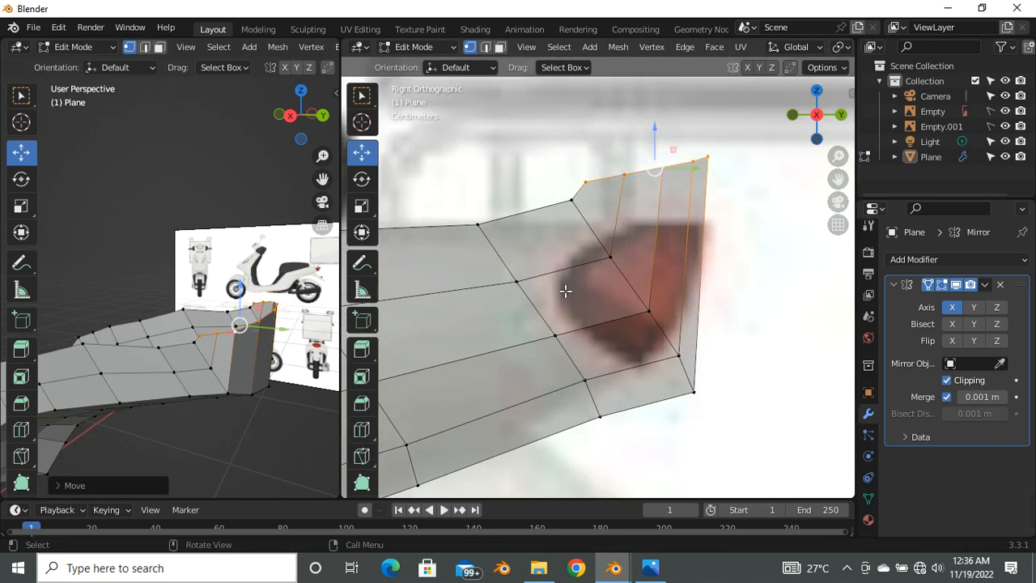
pyautogui.moveTo(659, 164); pyautogui.dragTo(657, 147)
pyautogui.scroll(-2, 687, 239)
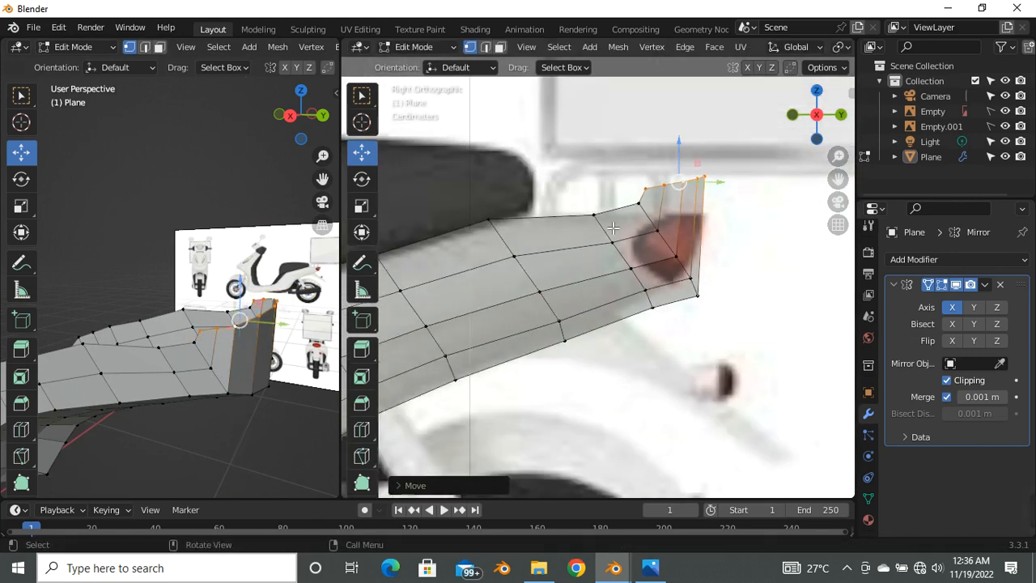
# Step: Lower the two top-edge vertices just ahead of the tail light to level the body's upper edge
pyautogui.scroll(2, 615, 227)
pyautogui.click(560, 226)
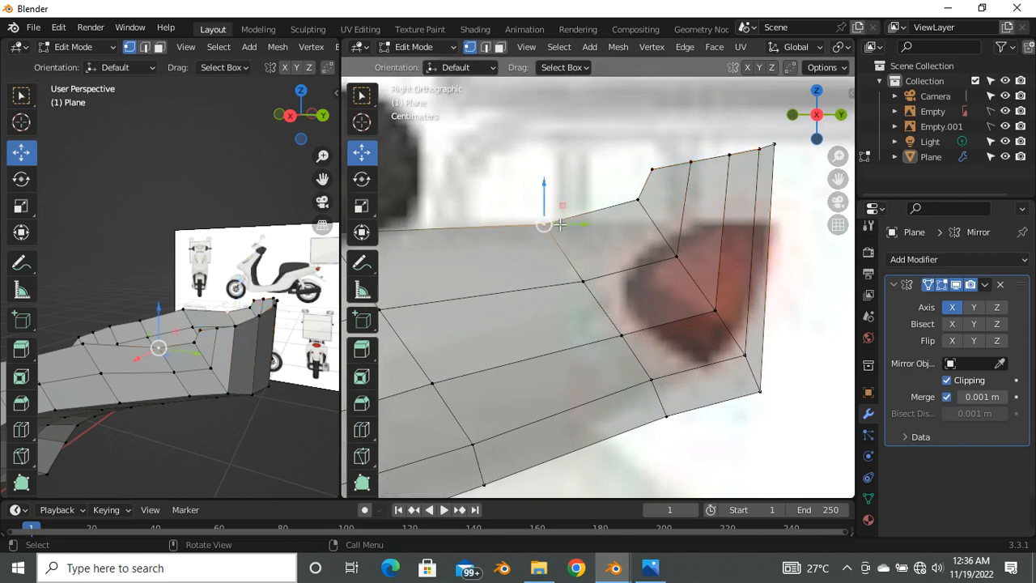
pyautogui.moveTo(559, 225); pyautogui.dragTo(565, 233)
pyautogui.moveTo(638, 206); pyautogui.dragTo(647, 228)
# Step: Nudge the tail's bottom corner vertex and the neighbouring lower vertices up toward the tail light
pyautogui.click(760, 396)
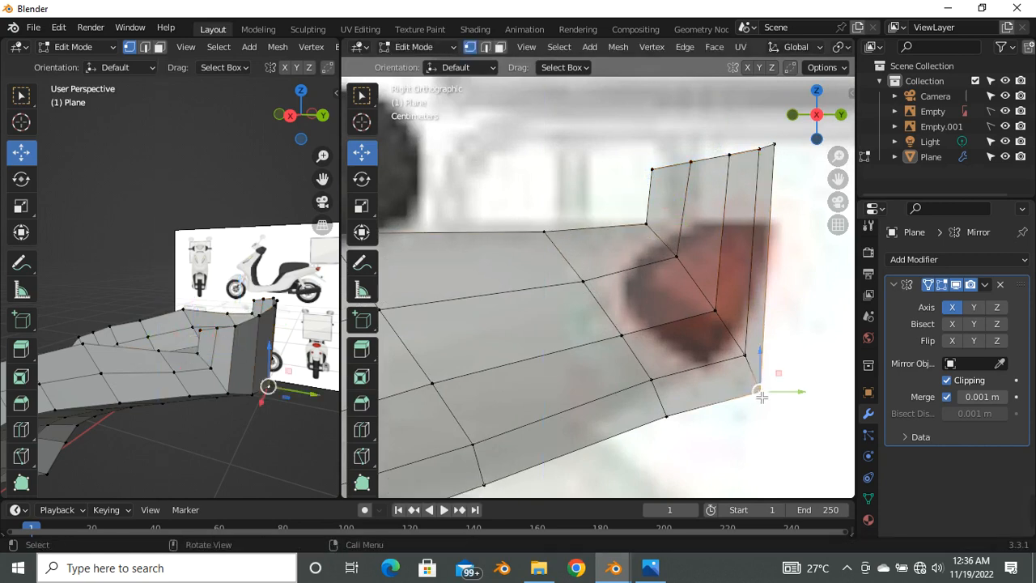
pyautogui.moveTo(760, 395); pyautogui.dragTo(753, 373)
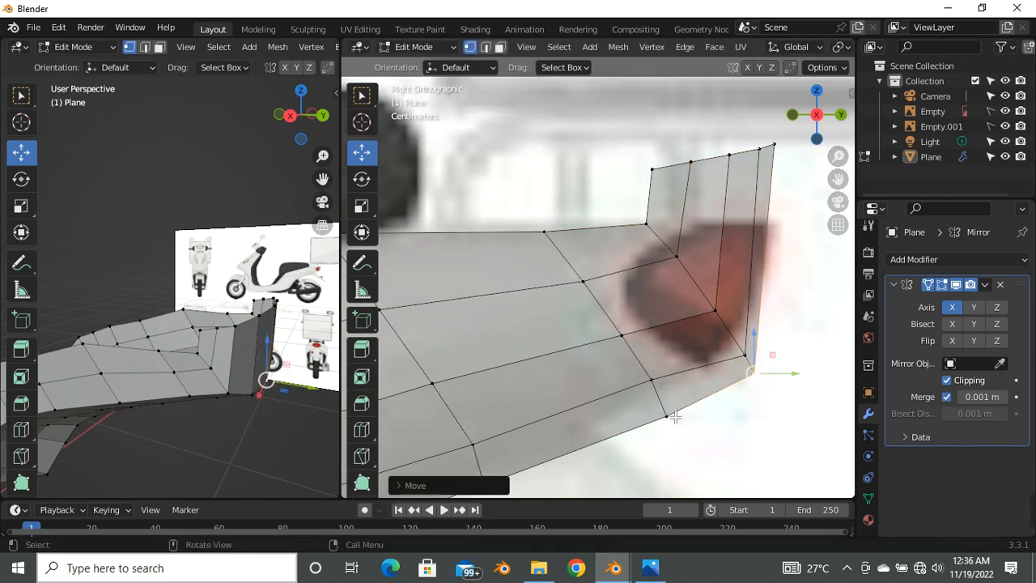
pyautogui.click(676, 416)
pyautogui.moveTo(676, 415); pyautogui.dragTo(653, 391)
pyautogui.click(657, 388)
# Step: Select the rim's edge loop above the tail light and extrude it forward along Y by about 0.1 m
pyautogui.scroll(-3, 272, 336)
pyautogui.scroll(-3, 753, 269)
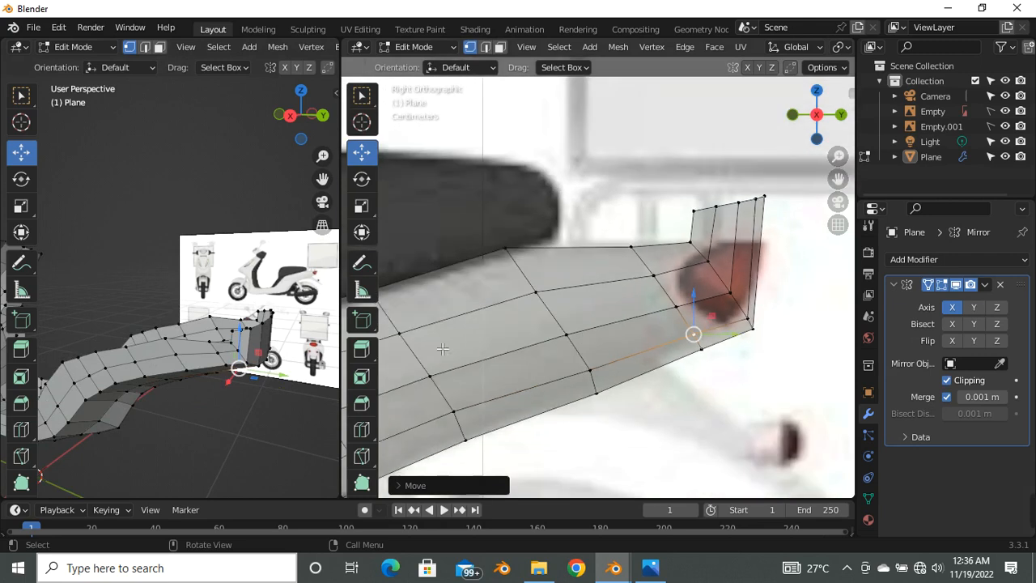
pyautogui.scroll(-3, 179, 351)
pyautogui.moveTo(107, 305); pyautogui.dragTo(129, 312, button='middle')
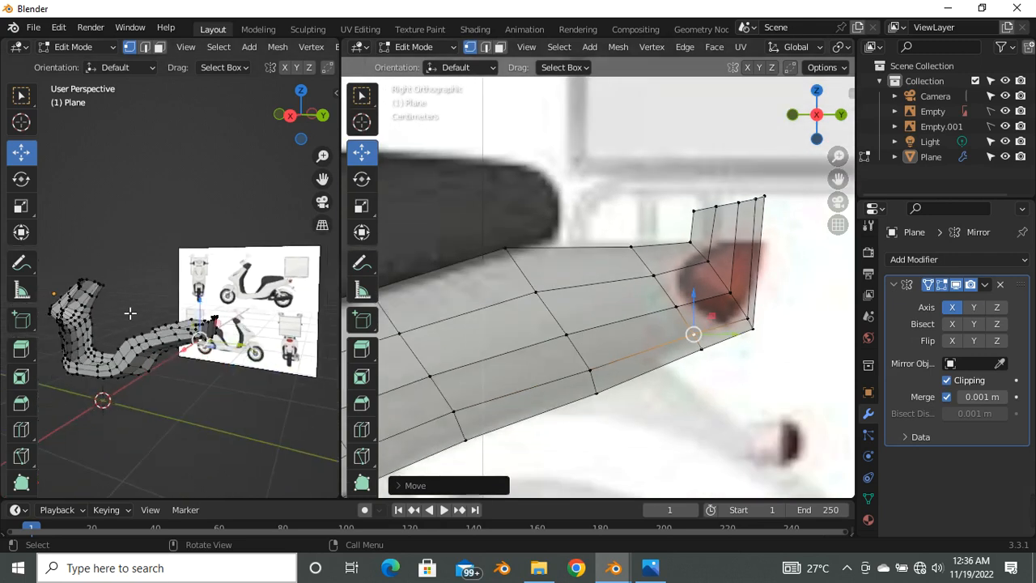
pyautogui.scroll(-2, 632, 214)
pyautogui.scroll(2, 632, 214)
pyautogui.scroll(4, 186, 318)
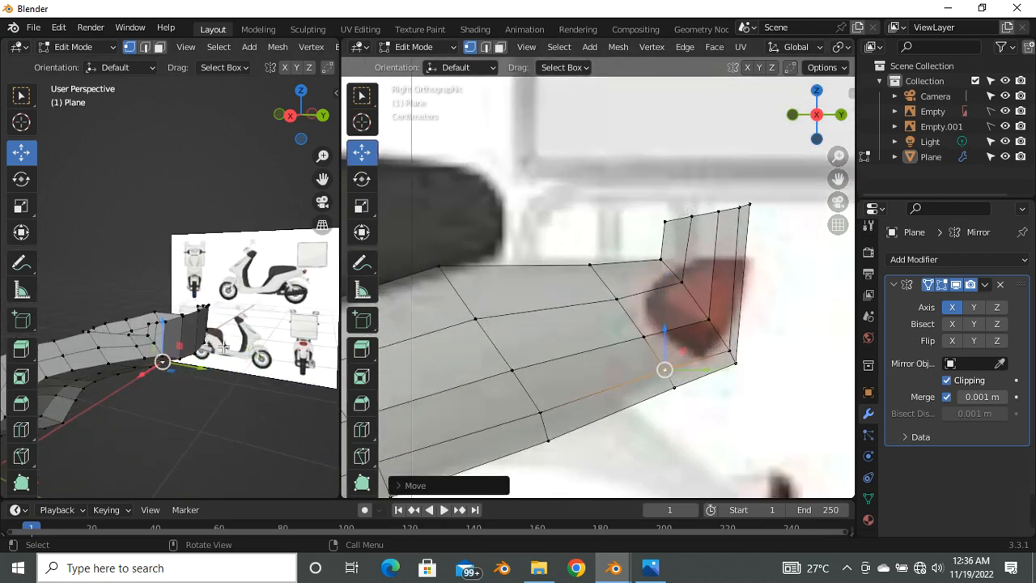
pyautogui.press('2')
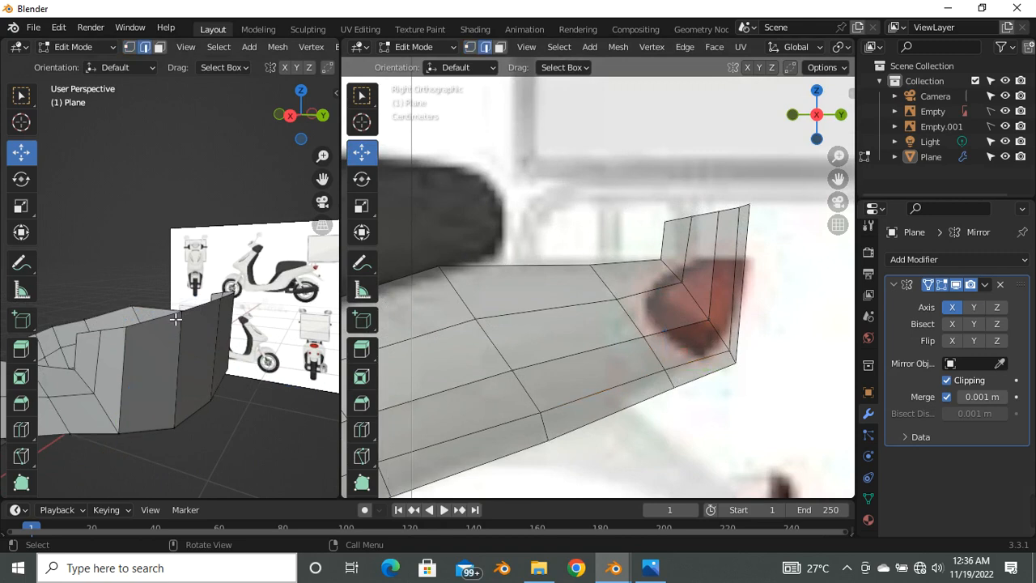
pyautogui.keyDown('alt'); pyautogui.click(175, 318); pyautogui.keyUp('alt')
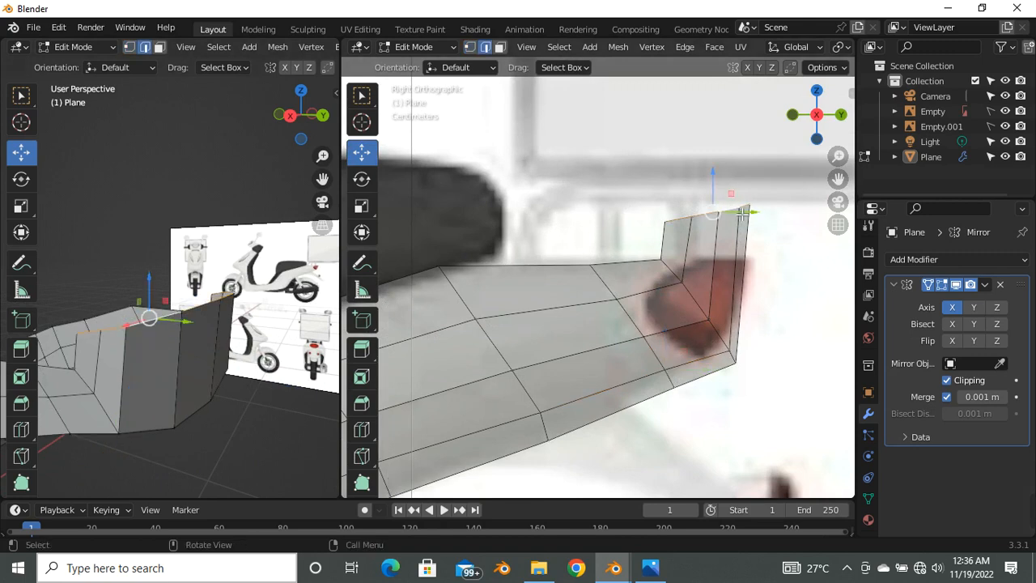
pyautogui.press('e')
pyautogui.rightClick(704, 214)
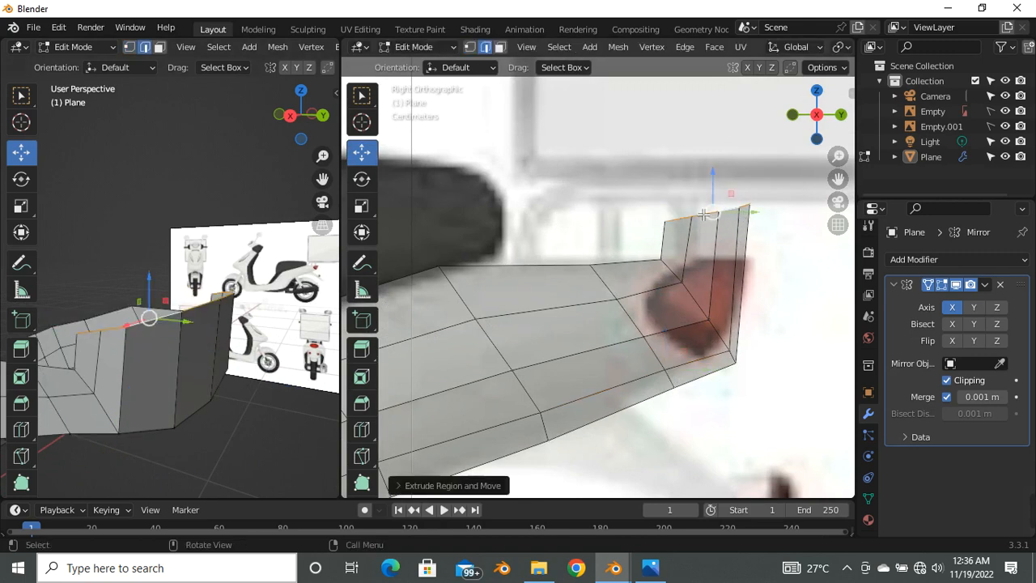
pyautogui.press('g')
pyautogui.press('y')
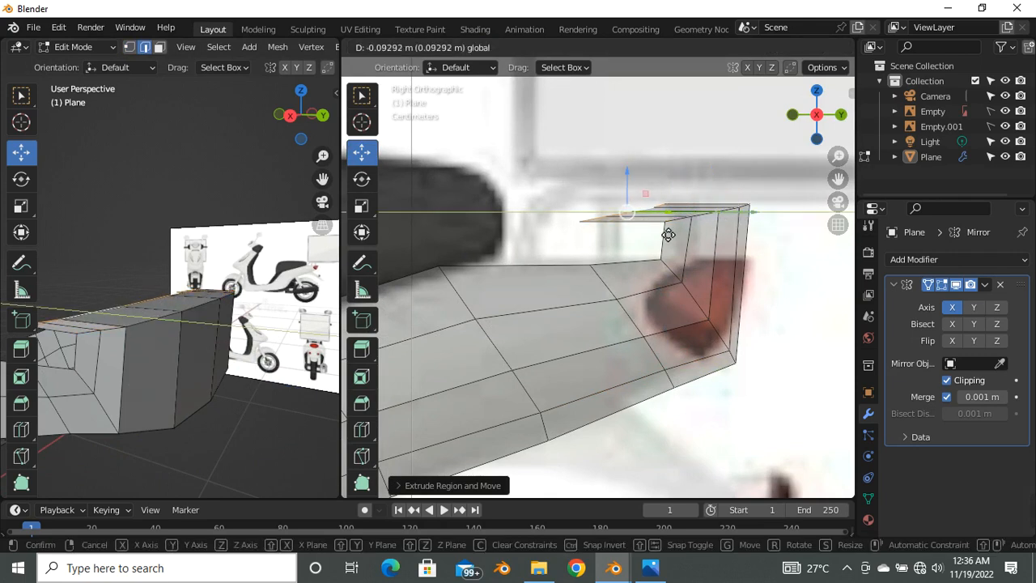
pyautogui.click(628, 250)
# Step: Scale the extruded rim row along Y to straighten its front edge
pyautogui.moveTo(275, 388)
pyautogui.mouseDown(button='middle')
pyautogui.moveTo(261, 348)
pyautogui.moveTo(277, 370)
pyautogui.mouseUp(button='middle')
pyautogui.click(22, 207)
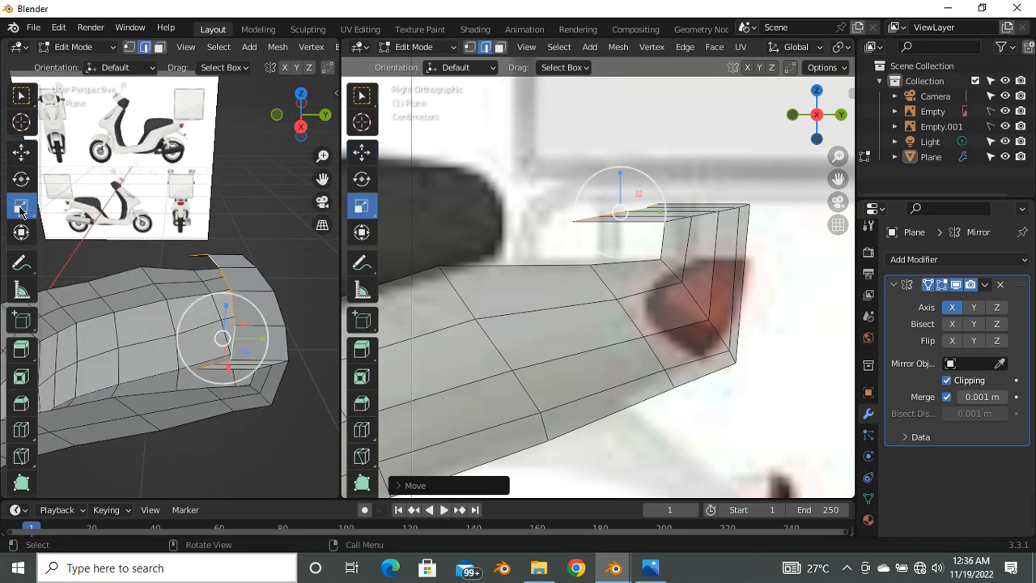
pyautogui.moveTo(255, 340); pyautogui.dragTo(218, 339)
pyautogui.moveTo(218, 339); pyautogui.dragTo(162, 280, button='middle')
pyautogui.scroll(2, 684, 214)
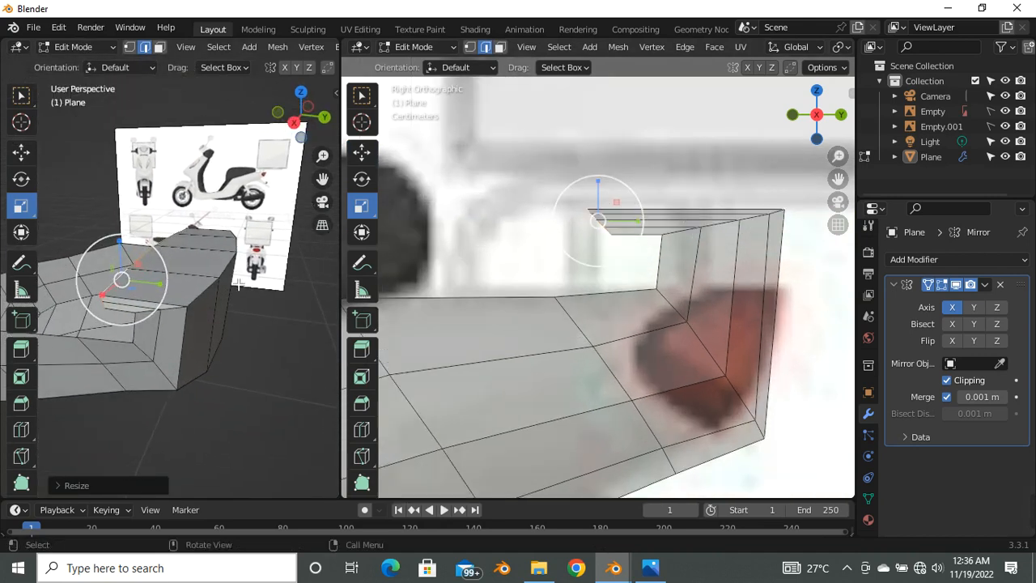
# Step: Examine the straightened rim row in perspective and from the top against the body's width
pyautogui.moveTo(238, 283); pyautogui.dragTo(148, 285, button='middle')
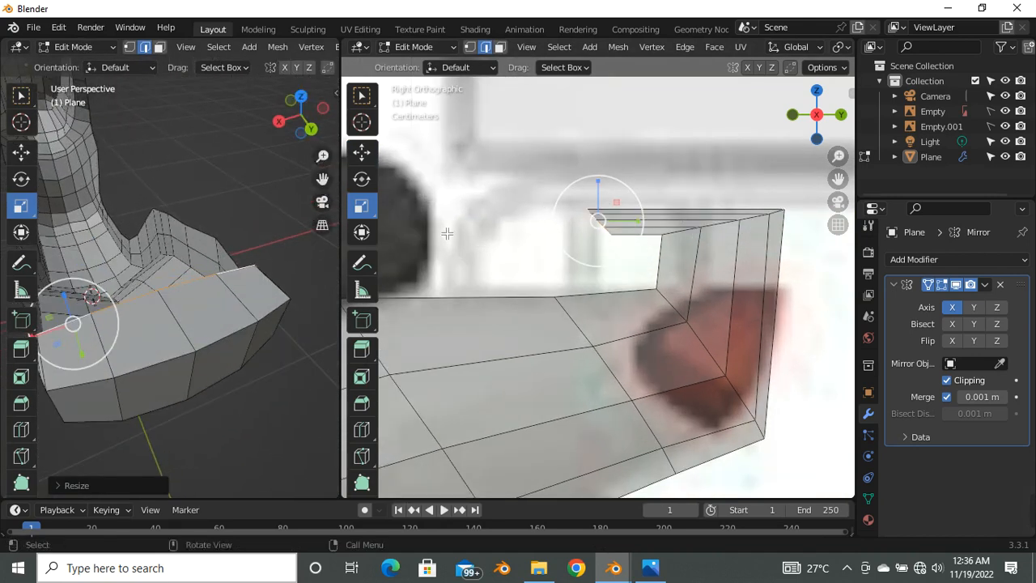
pyautogui.scroll(-4, 708, 230)
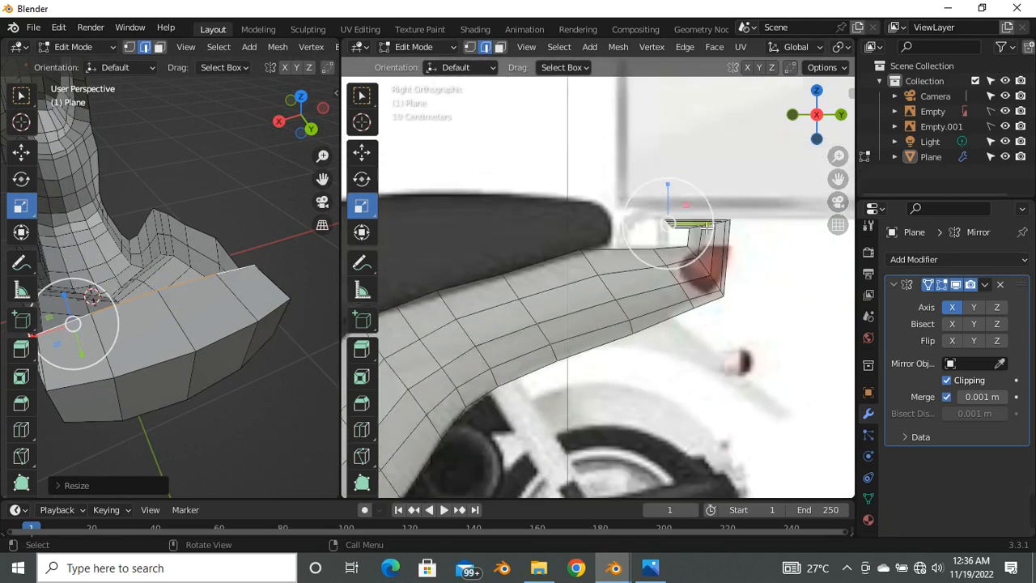
pyautogui.press('KP_7')
pyautogui.scroll(-3, 654, 305)
pyautogui.scroll(3, 561, 285)
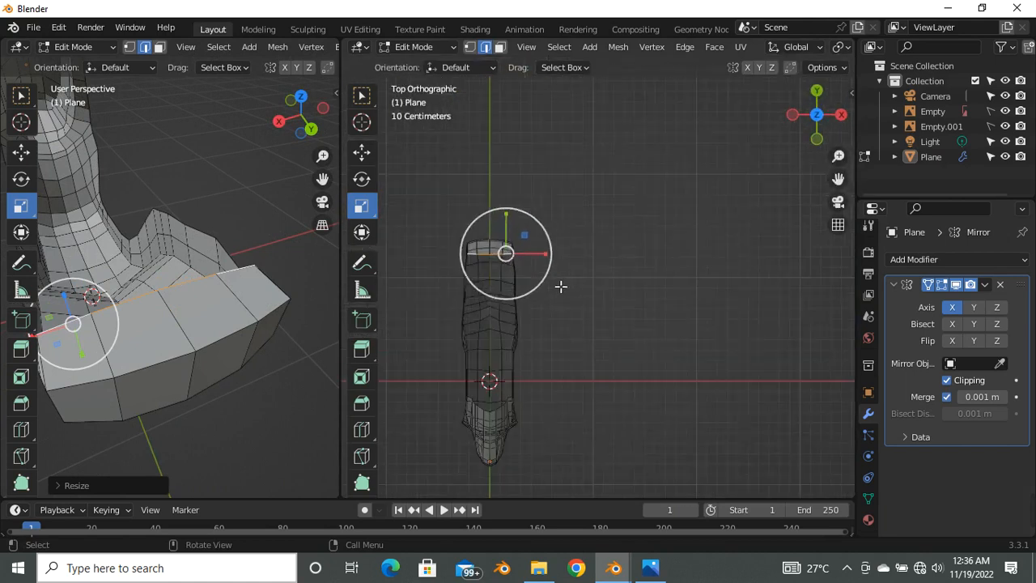
pyautogui.scroll(3, 497, 259)
pyautogui.scroll(3, 624, 238)
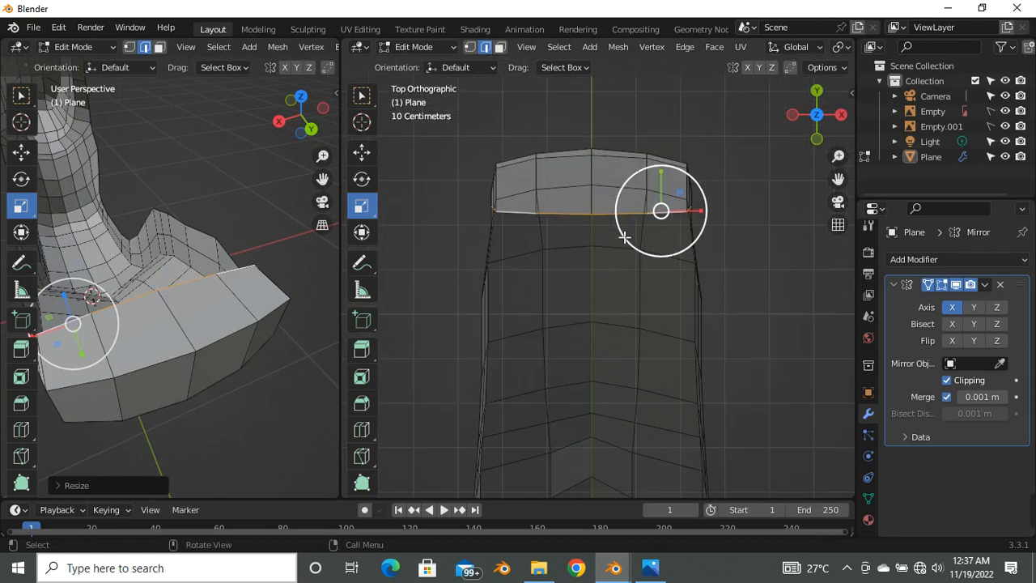
pyautogui.scroll(4, 624, 238)
pyautogui.press('1')
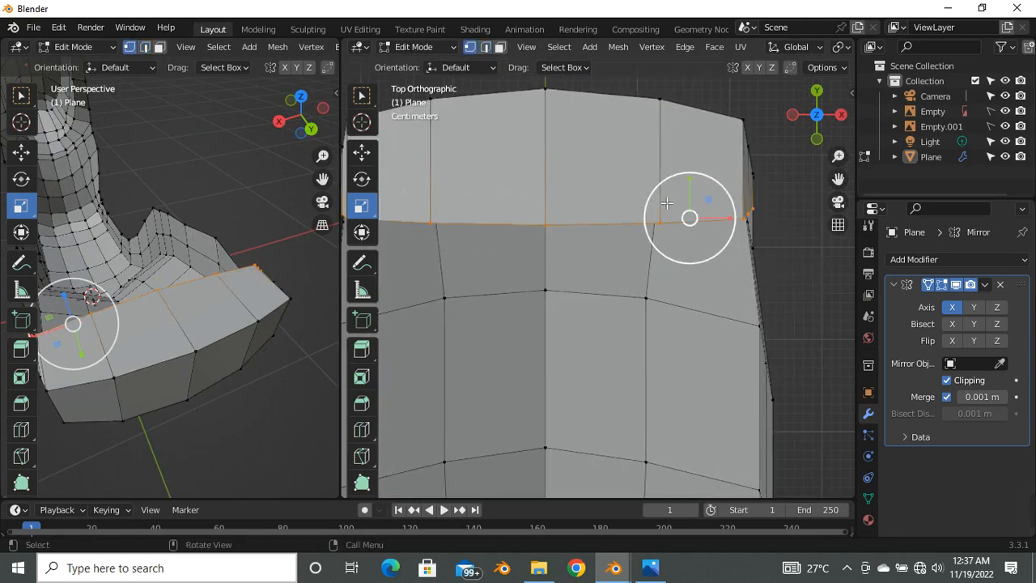
pyautogui.scroll(-2, 555, 243)
pyautogui.scroll(2, 566, 232)
pyautogui.scroll(-2, 629, 254)
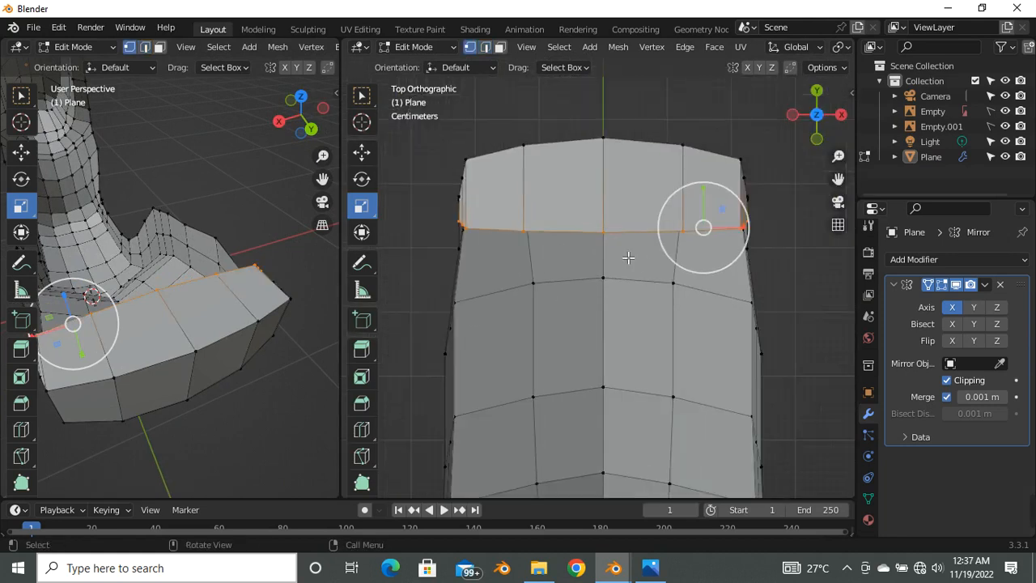
# Step: Select the two lower side vertices of the extruded rim and move them slightly down
pyautogui.moveTo(629, 254); pyautogui.dragTo(666, 237, button='middle')
pyautogui.scroll(3, 797, 257)
pyautogui.scroll(-2, 782, 259)
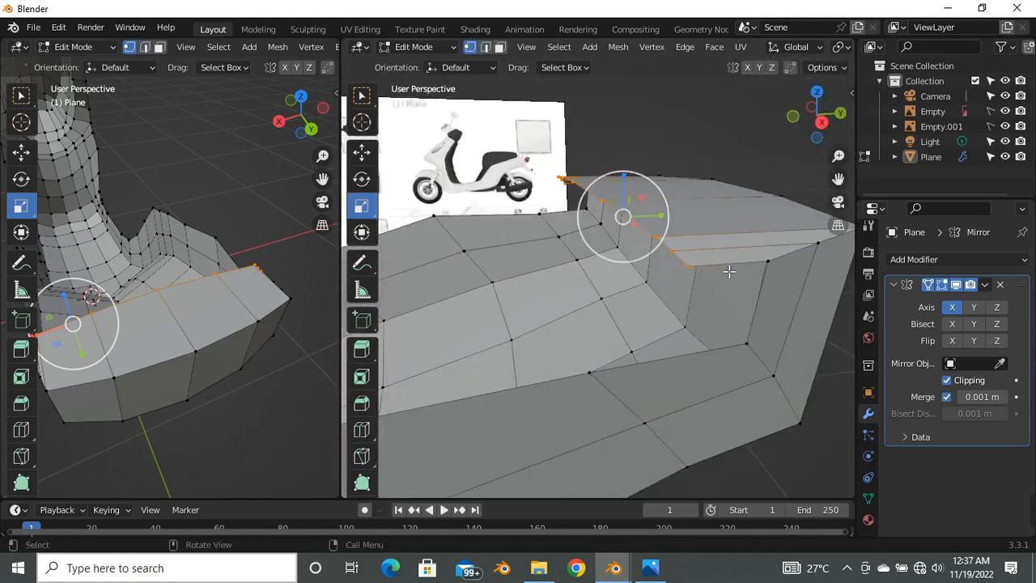
pyautogui.moveTo(728, 270); pyautogui.dragTo(717, 267, button='middle')
pyautogui.click(733, 250)
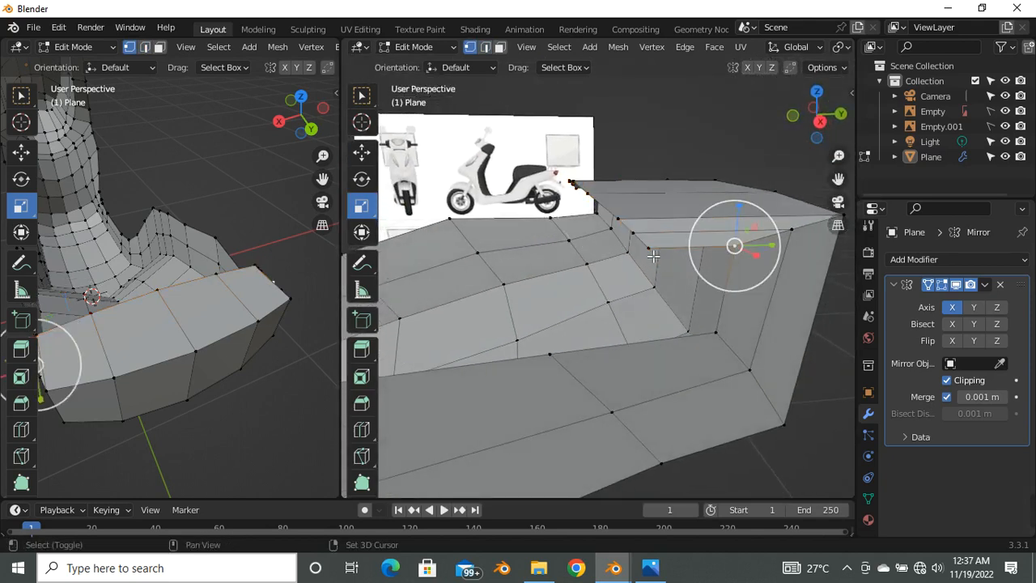
pyautogui.keyDown('shift'); pyautogui.click(653, 256); pyautogui.keyUp('shift')
pyautogui.click(362, 158)
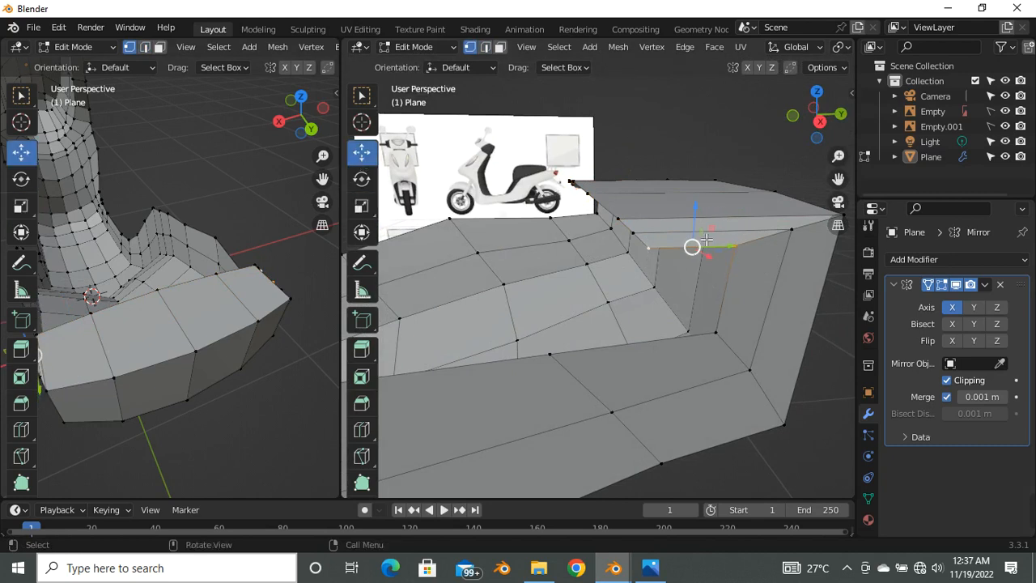
pyautogui.moveTo(701, 217); pyautogui.dragTo(706, 237)
# Step: Fill a face between the extruded rim's lower side edge and the top edge of the body side
pyautogui.moveTo(705, 237); pyautogui.dragTo(668, 297, button='middle')
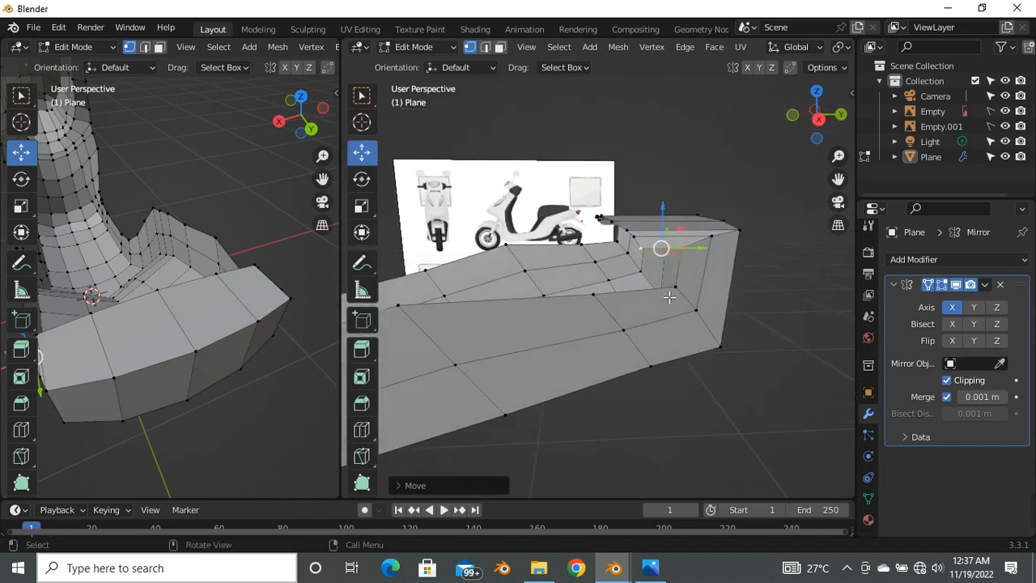
pyautogui.moveTo(671, 263); pyautogui.dragTo(665, 288, button='middle')
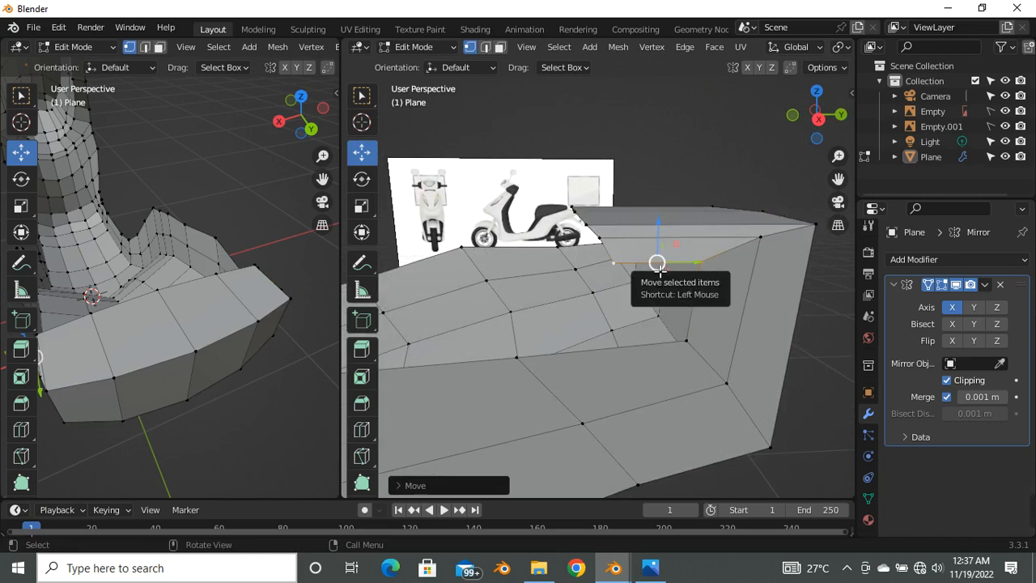
pyautogui.press('2')
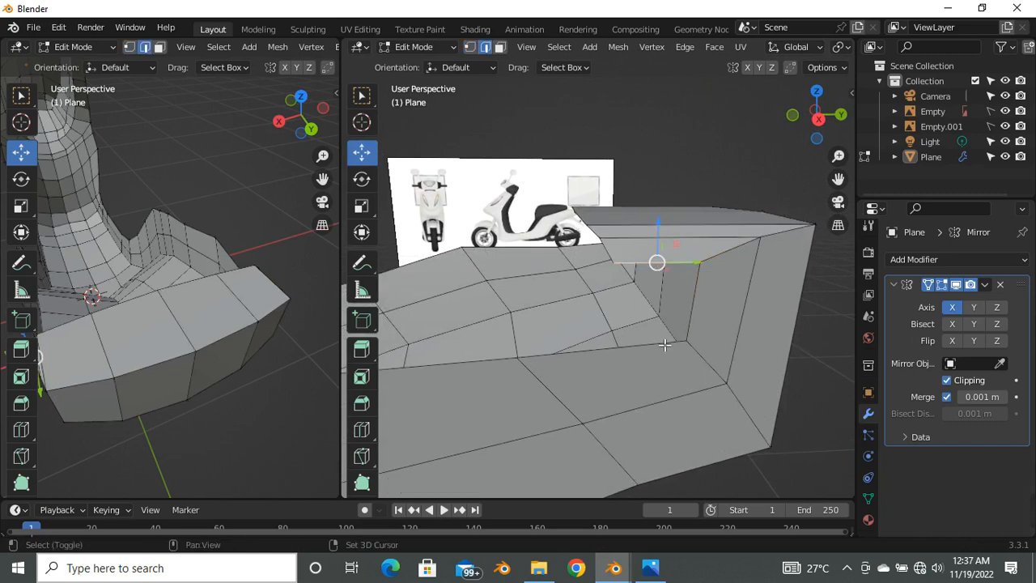
pyautogui.moveTo(599, 334)
pyautogui.mouseDown(button='middle')
pyautogui.moveTo(615, 349)
pyautogui.moveTo(589, 330)
pyautogui.moveTo(601, 336)
pyautogui.mouseUp(button='middle')
pyautogui.scroll(3, 594, 303)
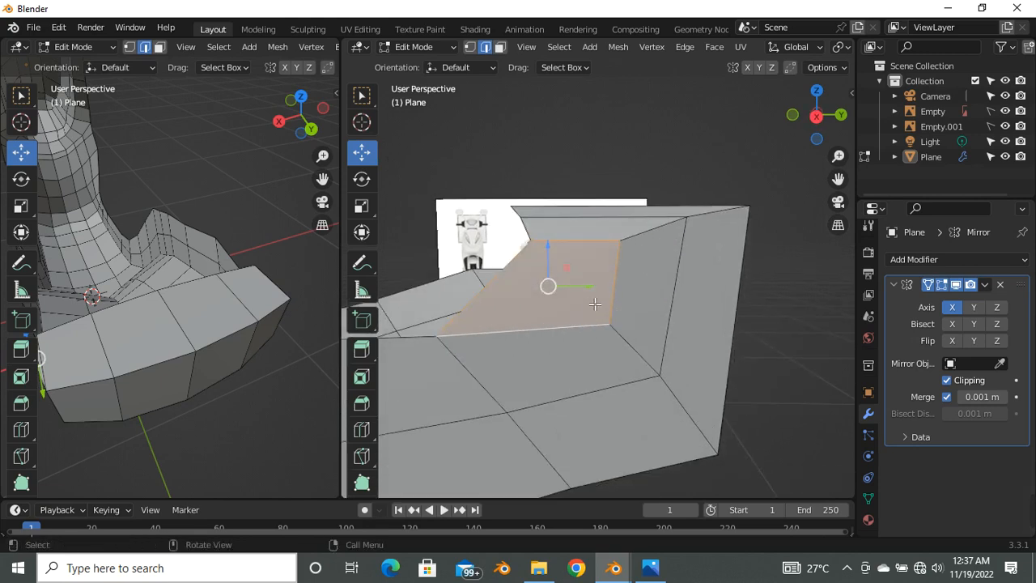
pyautogui.scroll(-3, 555, 333)
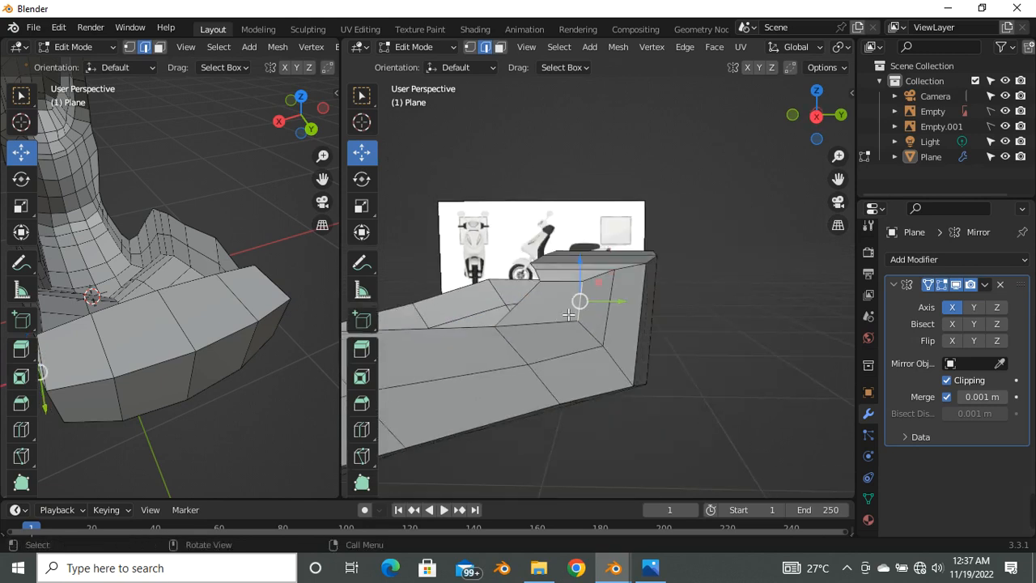
pyautogui.press('1')
pyautogui.moveTo(625, 276); pyautogui.dragTo(658, 298, button='middle')
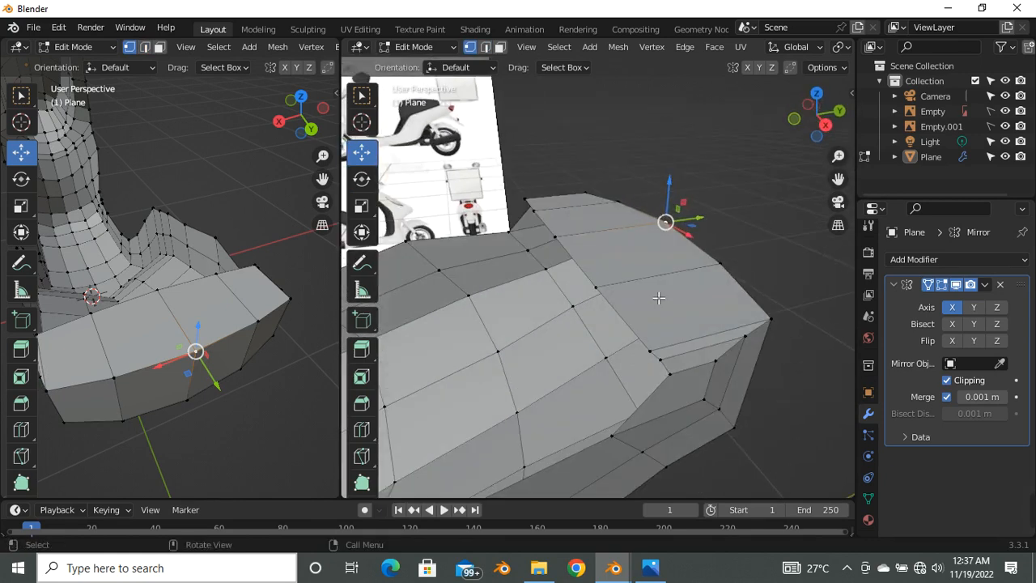
# Step: From the top view, select the two outer side vertices of the tail's top rim and move them slightly inward along X
pyautogui.press('KP_7')
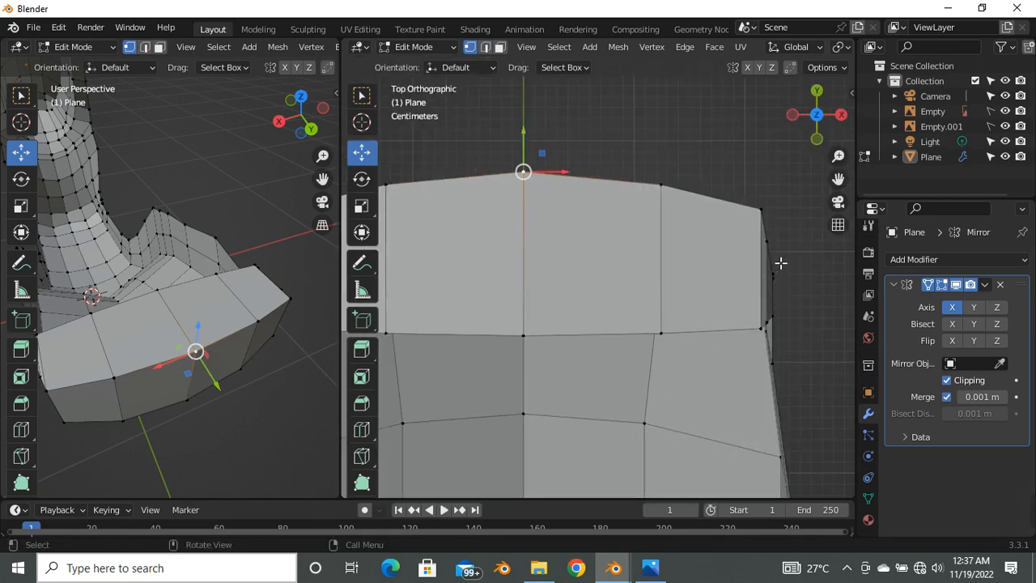
pyautogui.click(758, 211)
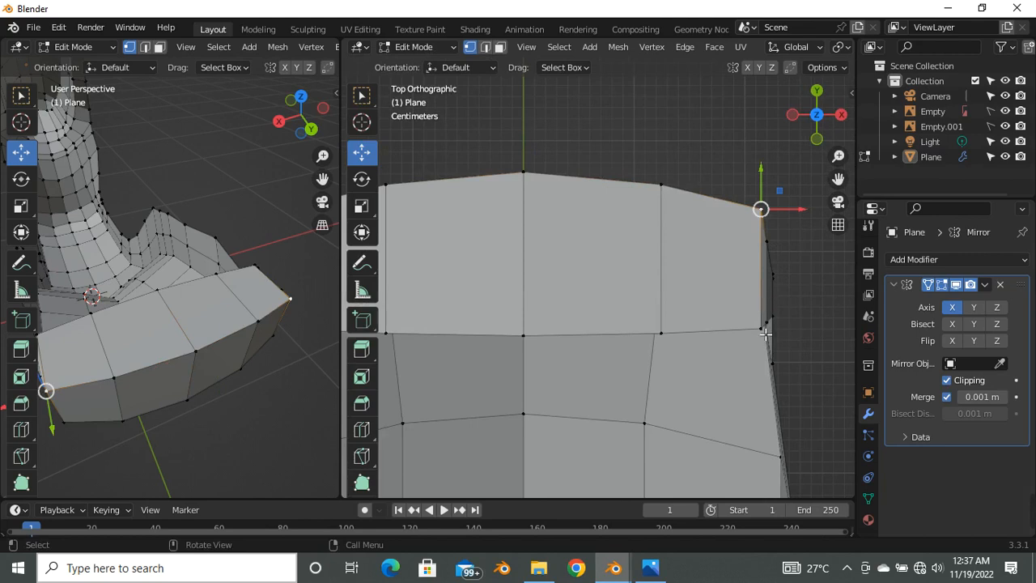
pyautogui.keyDown('shift'); pyautogui.click(765, 332); pyautogui.keyUp('shift')
pyautogui.moveTo(801, 278); pyautogui.dragTo(777, 278)
pyautogui.moveTo(777, 277); pyautogui.dragTo(510, 305, button='middle')
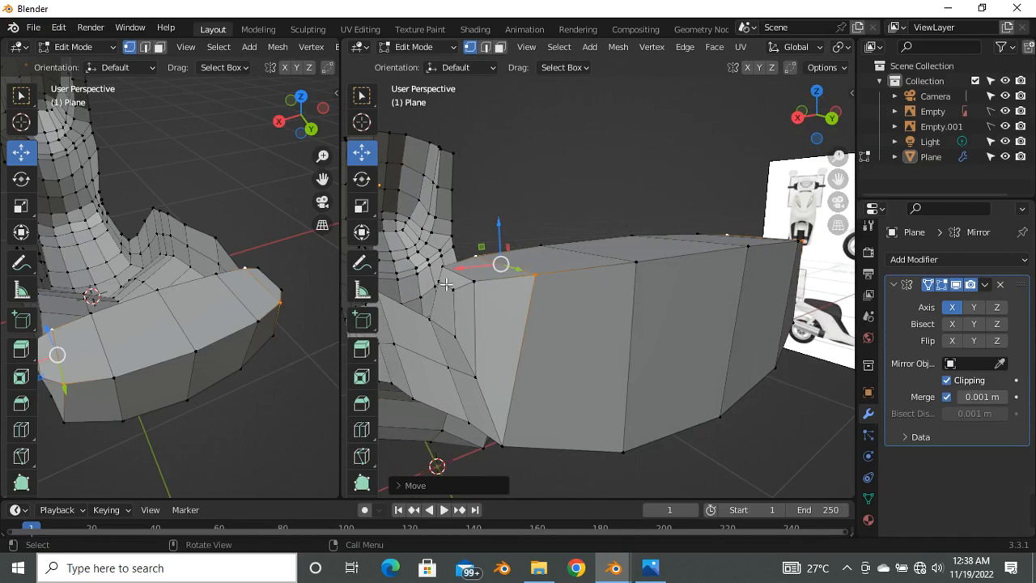
# Step: Select the front vertex on the rim's lower side edge and nudge it slightly, undoing the first attempt
pyautogui.click(445, 284)
pyautogui.press('g')
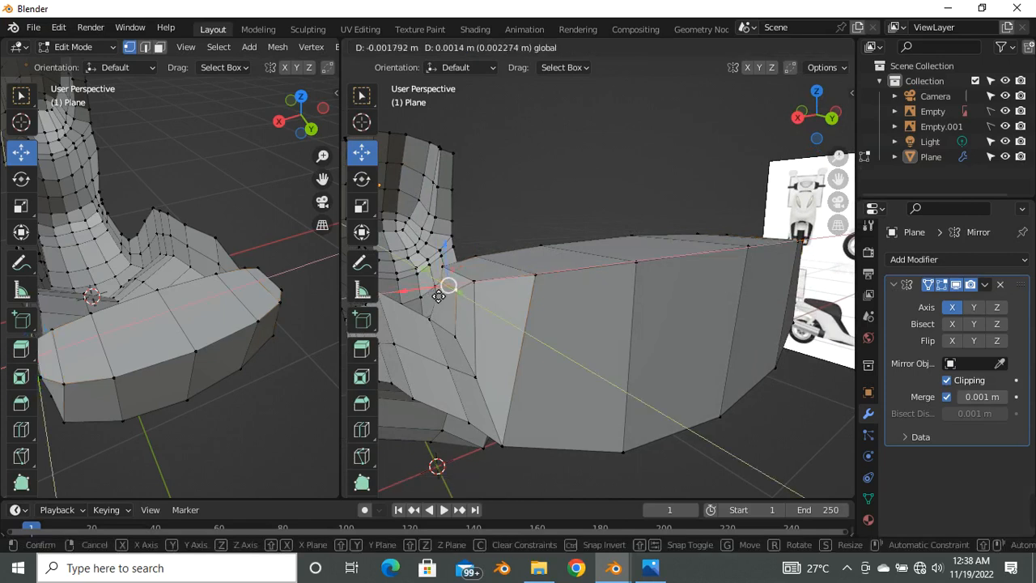
pyautogui.click(437, 304)
pyautogui.hotkey('ctrl', 'z')
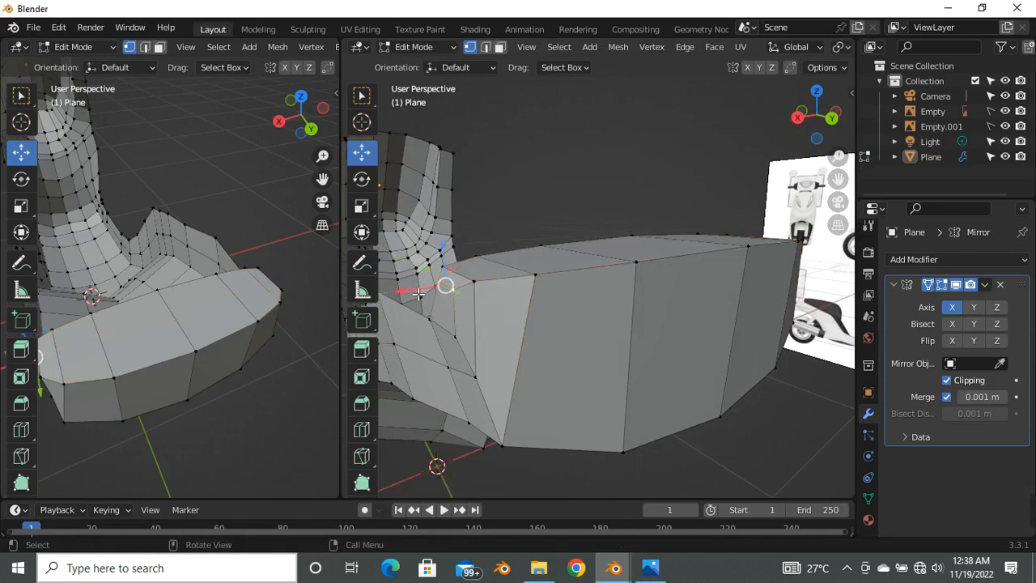
pyautogui.press('g')
pyautogui.click(424, 298)
pyautogui.moveTo(424, 298); pyautogui.dragTo(659, 304, button='middle')
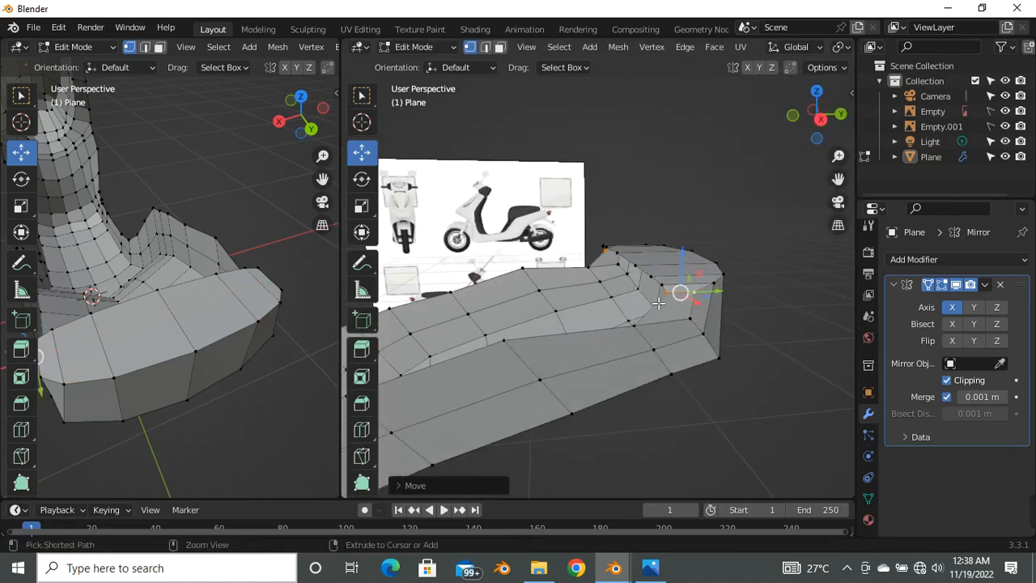
# Step: Add two loop cuts across the tail's top rim, one slid toward the rear edge and the other toward the front edge
pyautogui.hotkey('ctrl', 'r')
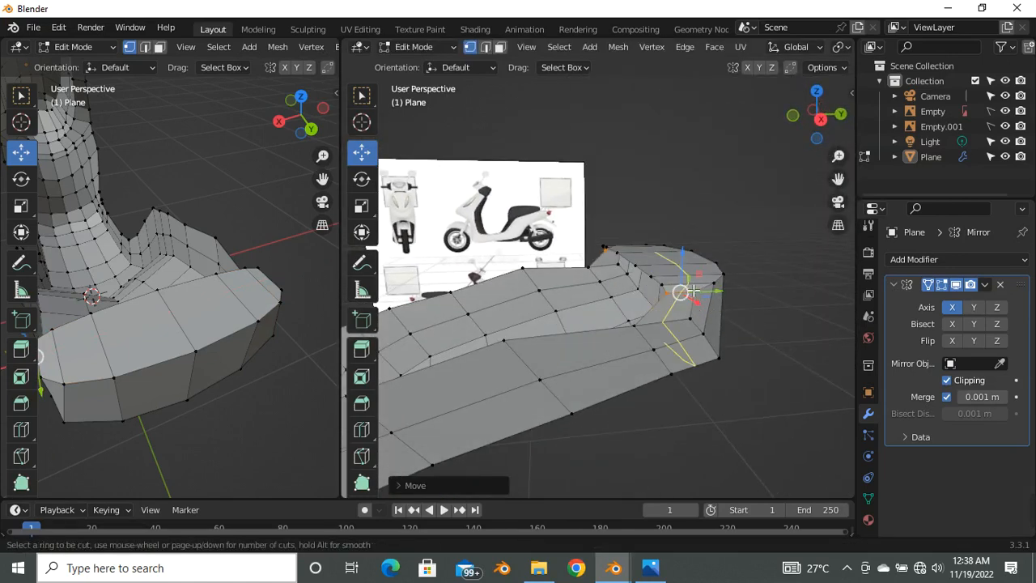
pyautogui.click(693, 290)
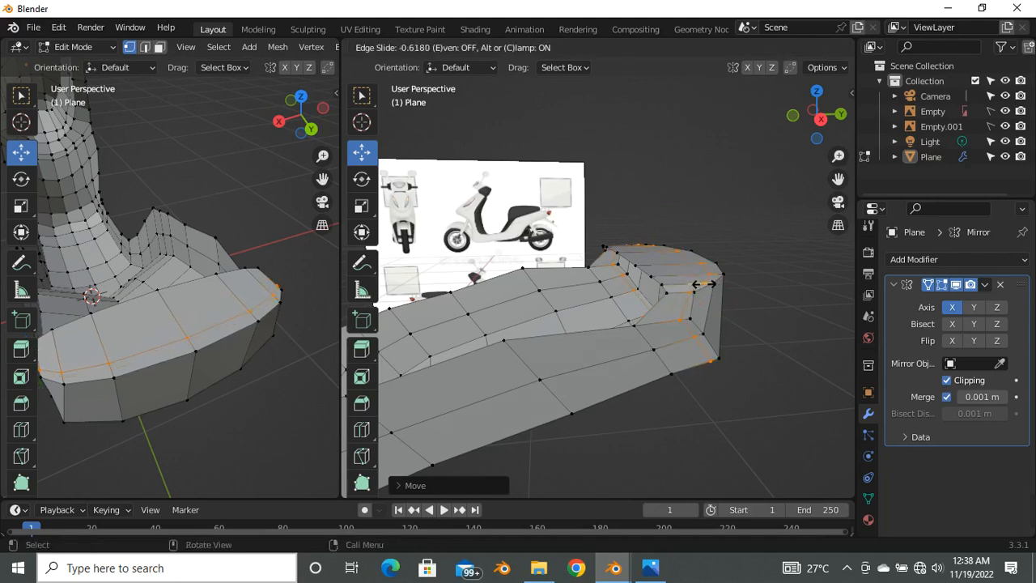
pyautogui.click(702, 283)
pyautogui.moveTo(688, 300); pyautogui.dragTo(650, 340, button='middle')
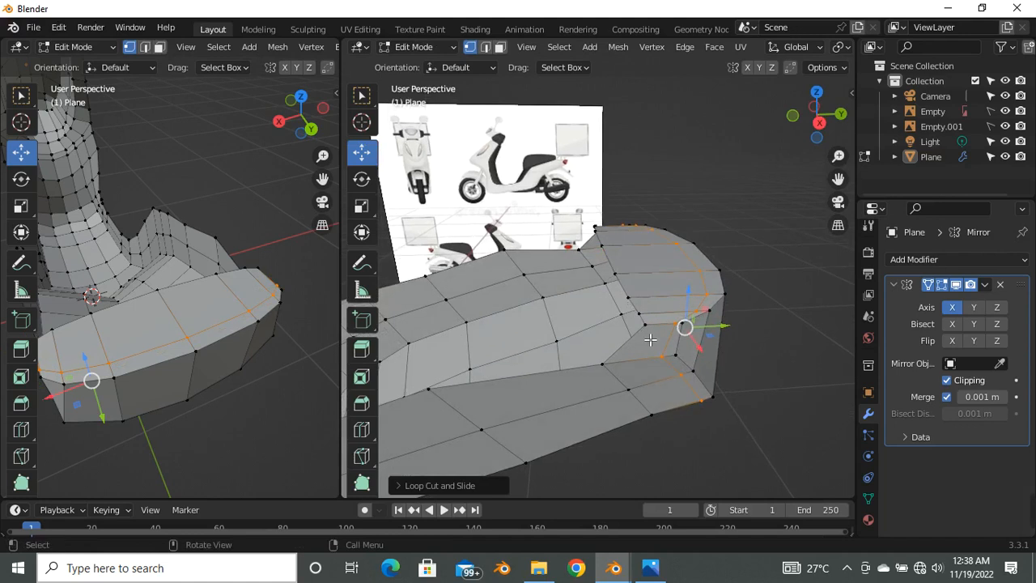
pyautogui.hotkey('ctrl', 'r')
pyautogui.click(657, 318)
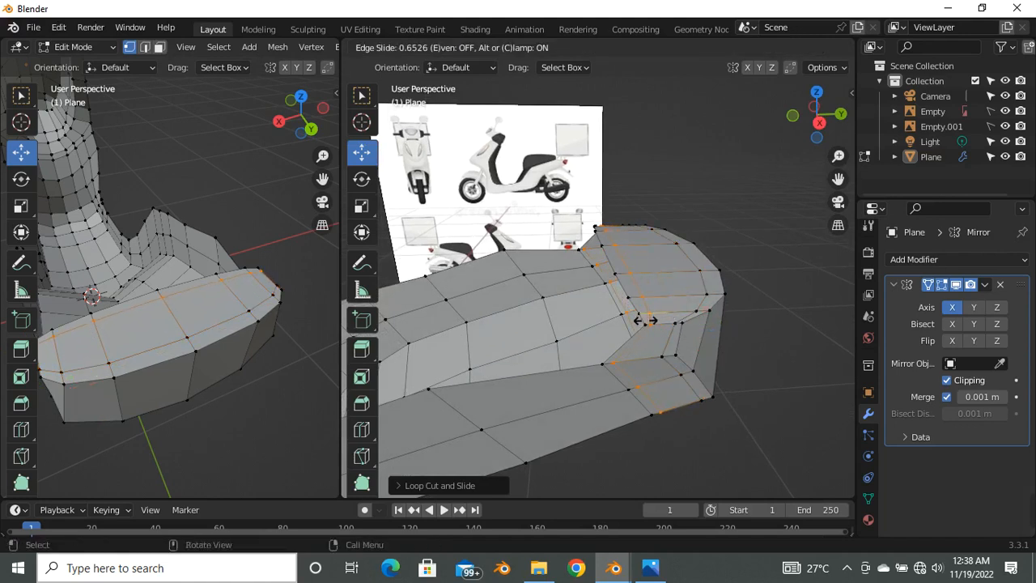
pyautogui.click(648, 322)
# Step: Nudge the front loop cut's vertex on the rim's lower side edge slightly
pyautogui.scroll(3, 639, 332)
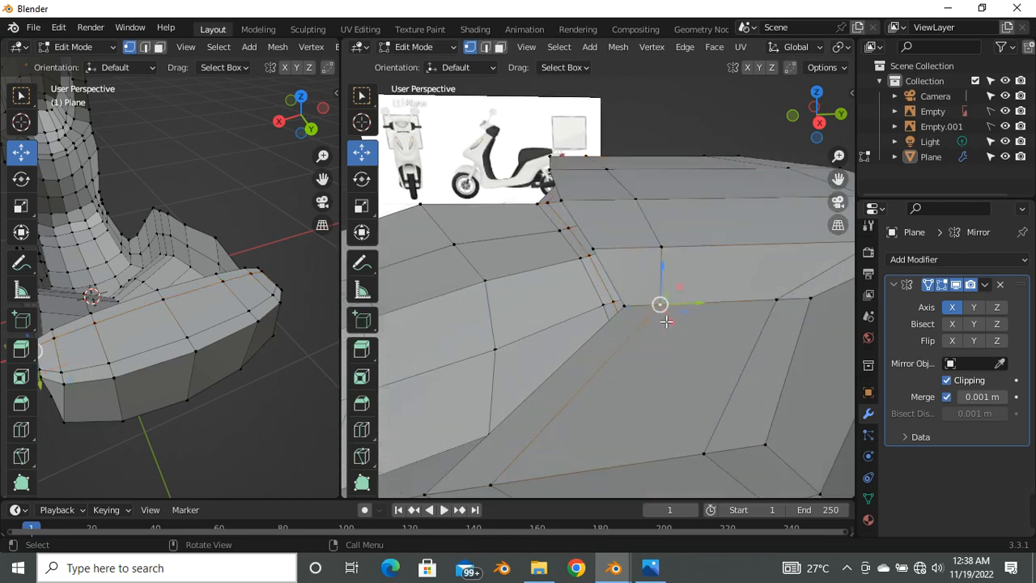
pyautogui.click(681, 317)
pyautogui.scroll(-4, 685, 266)
pyautogui.moveTo(685, 266); pyautogui.dragTo(600, 298, button='middle')
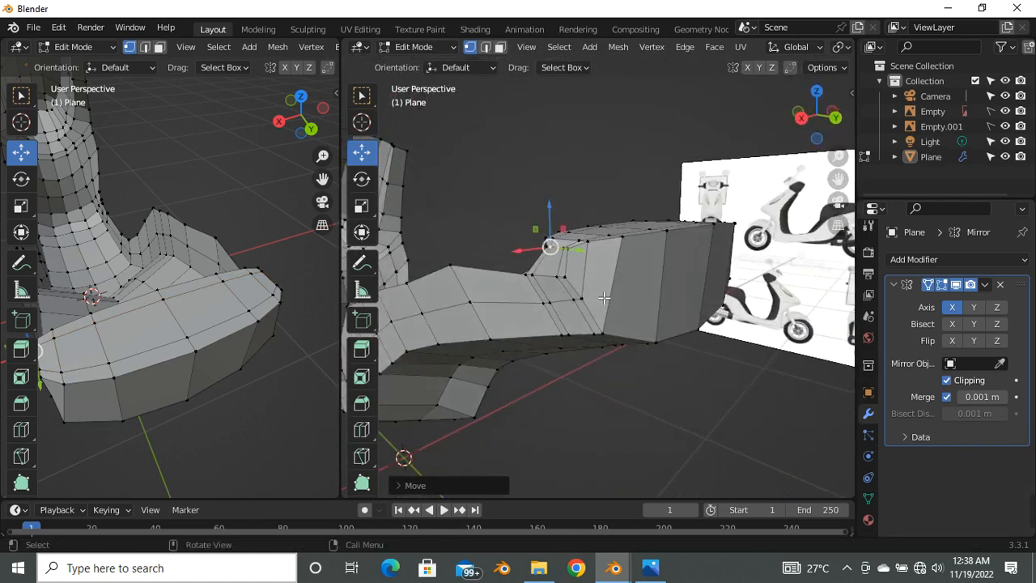
# Step: Add two evenly spaced horizontal loop cuts around the tail's rear and side wall
pyautogui.hotkey('ctrl', 'r')
pyautogui.scroll(2, 663, 280)
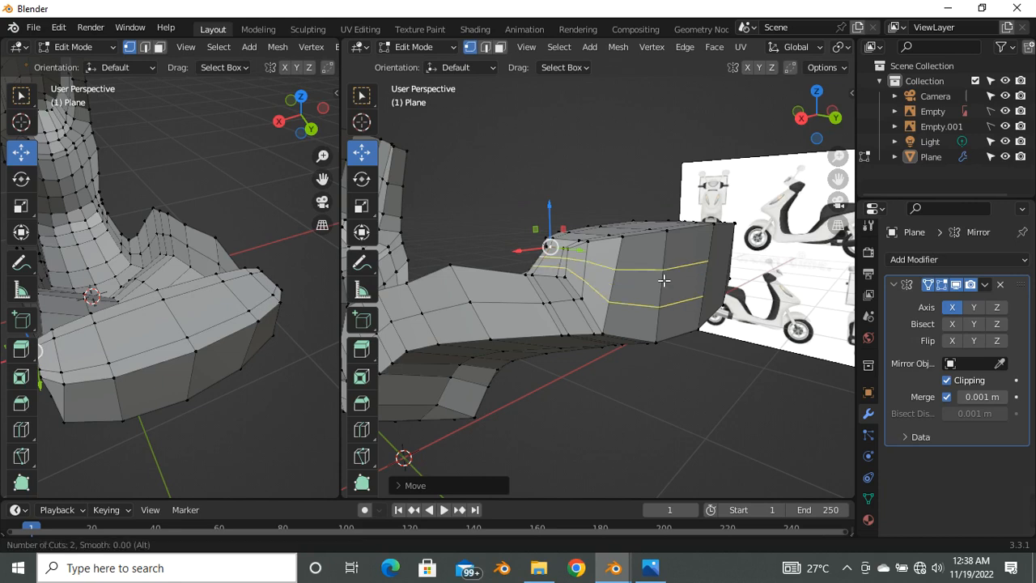
pyautogui.click(663, 280)
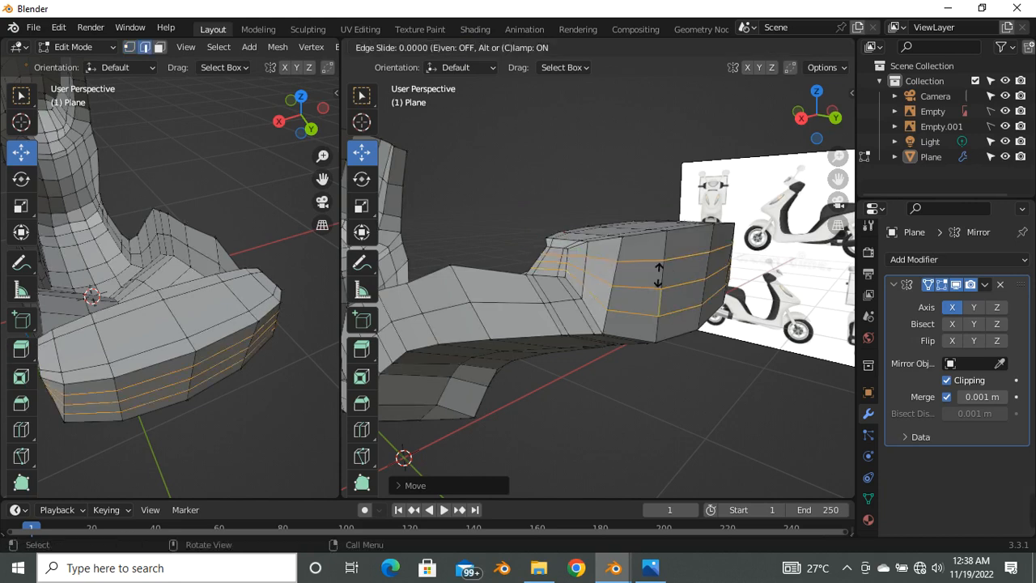
pyautogui.click(662, 280)
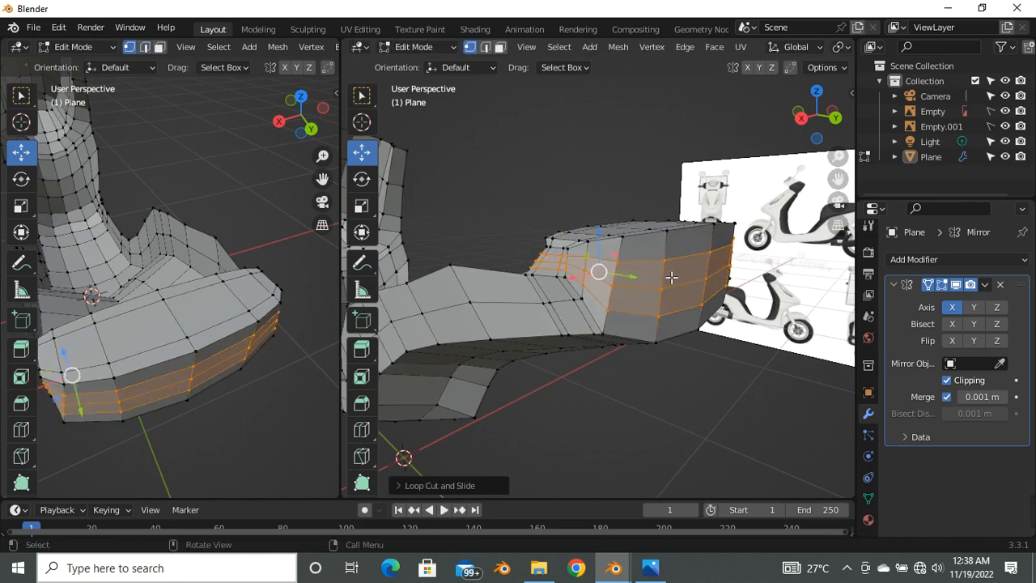
pyautogui.moveTo(671, 275); pyautogui.dragTo(694, 280, button='middle')
# Step: Examine the whole body in Object Mode, comparing its front and right views with the scooter references
pyautogui.press('Tab')
pyautogui.scroll(4, 633, 280)
pyautogui.scroll(-3, 650, 326)
pyautogui.moveTo(650, 326); pyautogui.dragTo(623, 280, button='middle')
pyautogui.click(209, 260)
pyautogui.press('KP_1')
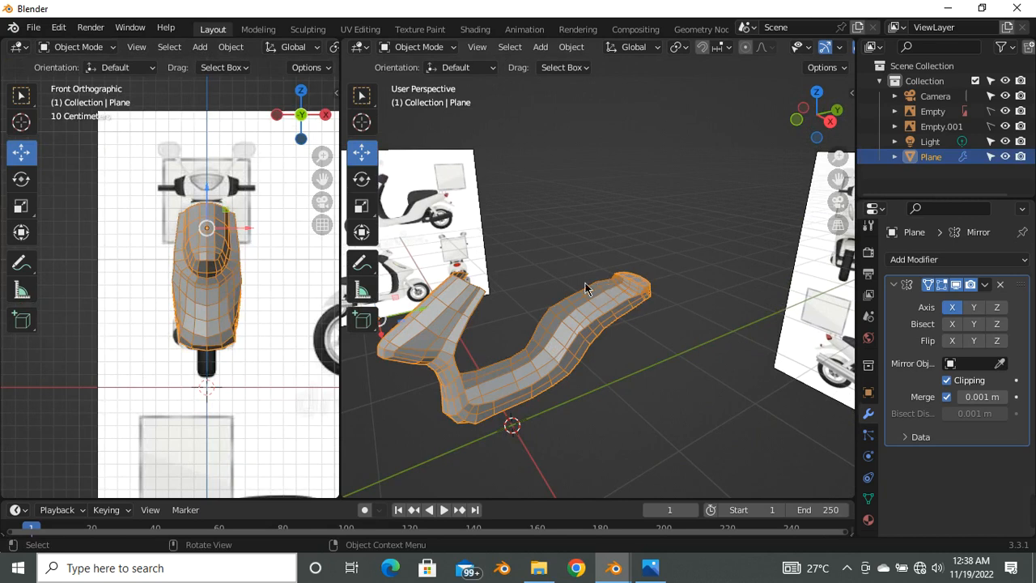
pyautogui.press('KP_3')
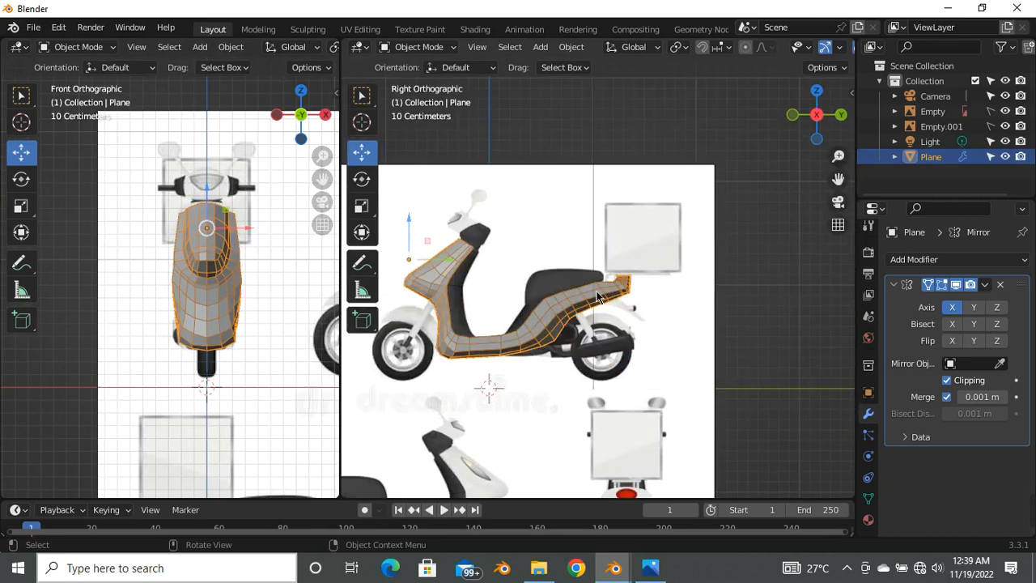
pyautogui.scroll(4, 575, 308)
pyautogui.scroll(2, 579, 314)
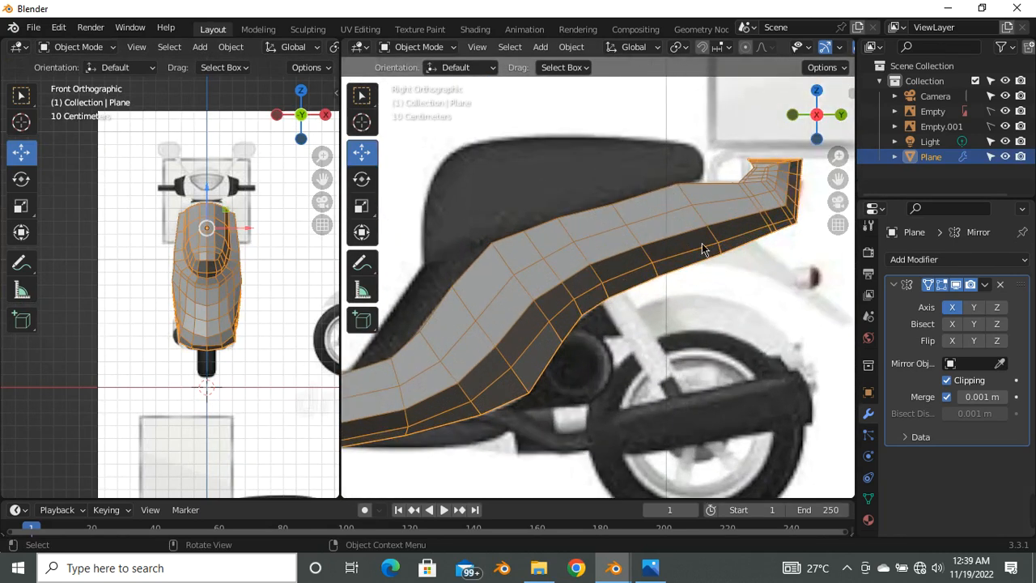
# Step: Return to Edit Mode, turn on X-ray display and clear the vertex selection
pyautogui.press('Tab')
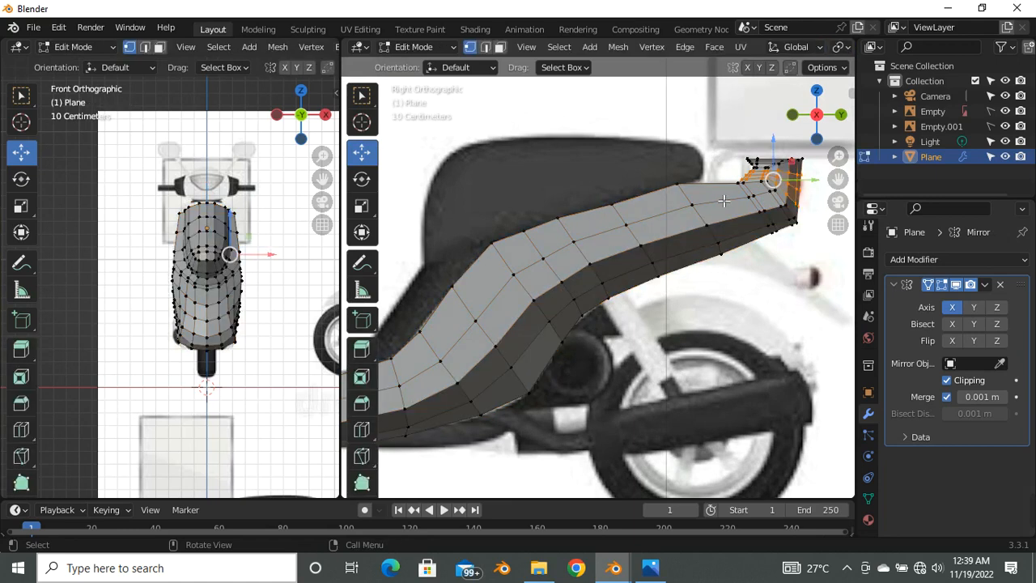
pyautogui.hotkey('alt', 'z')
pyautogui.click(744, 136)
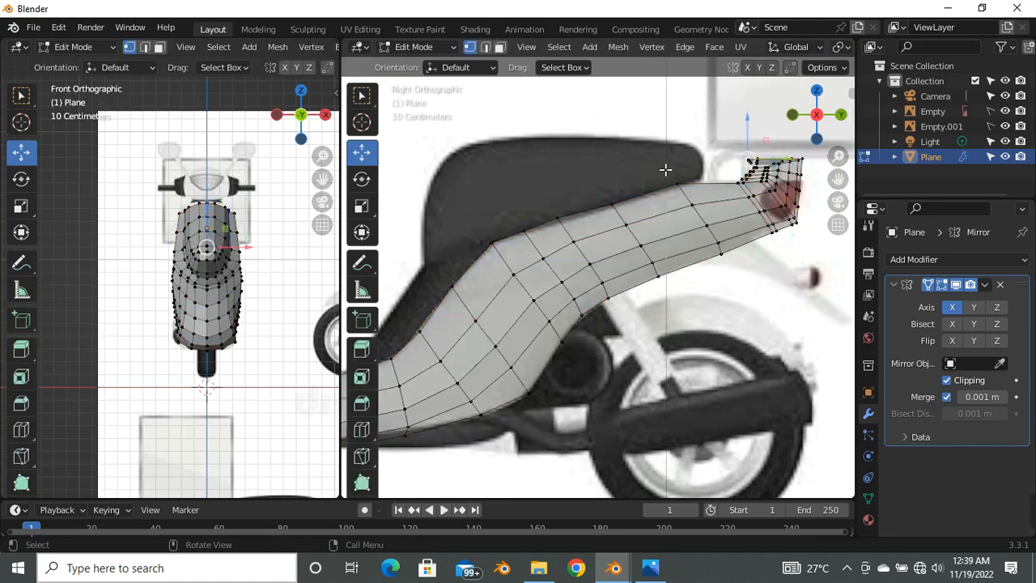
# Step: Compare the tail end's outline with the side reference's tail light and the scooter's rear-view picture
pyautogui.scroll(-3, 479, 416)
pyautogui.scroll(8, 683, 251)
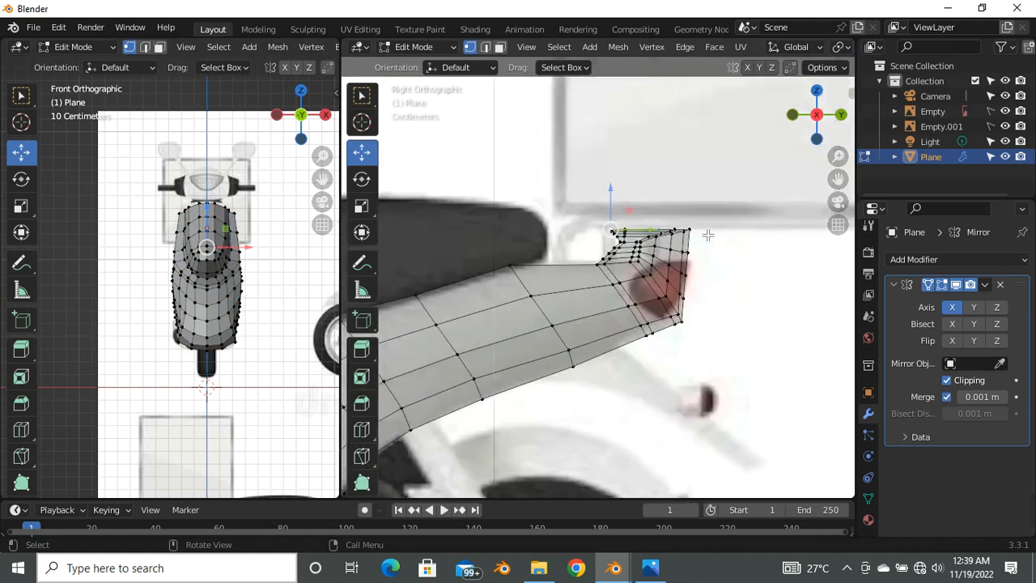
pyautogui.scroll(-4, 659, 241)
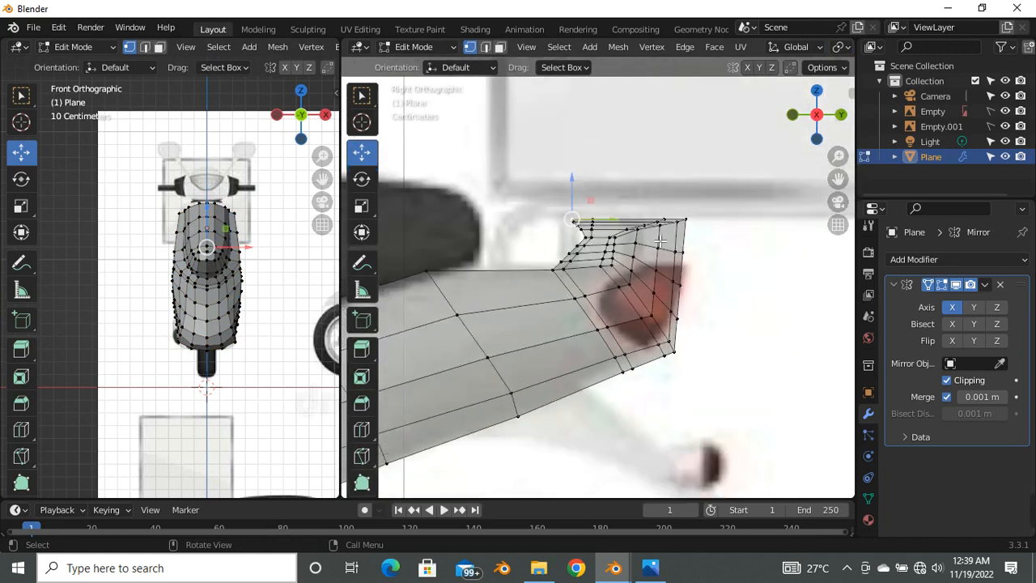
pyautogui.scroll(6, 611, 233)
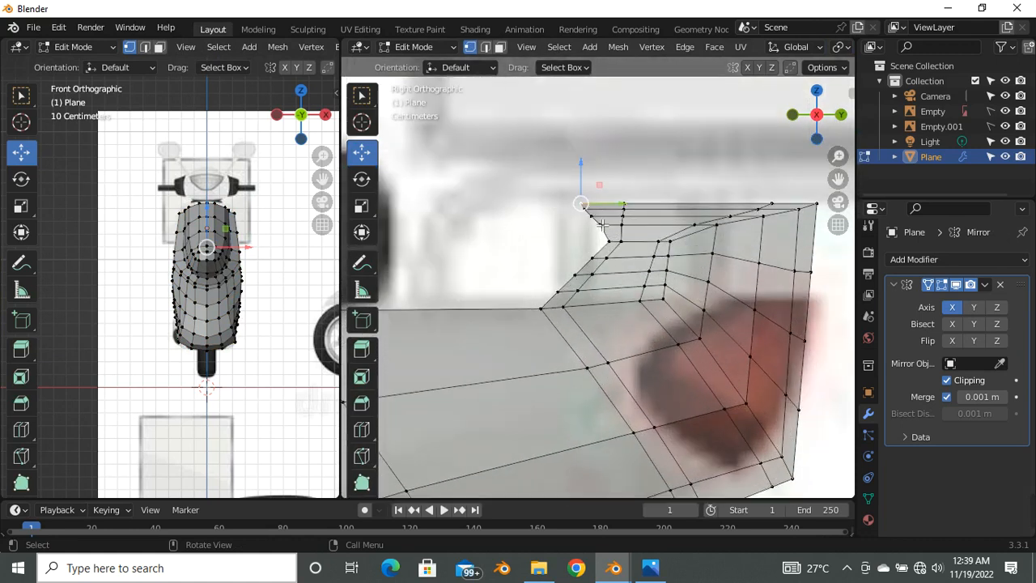
pyautogui.scroll(-3, 618, 231)
pyautogui.scroll(-5, 582, 252)
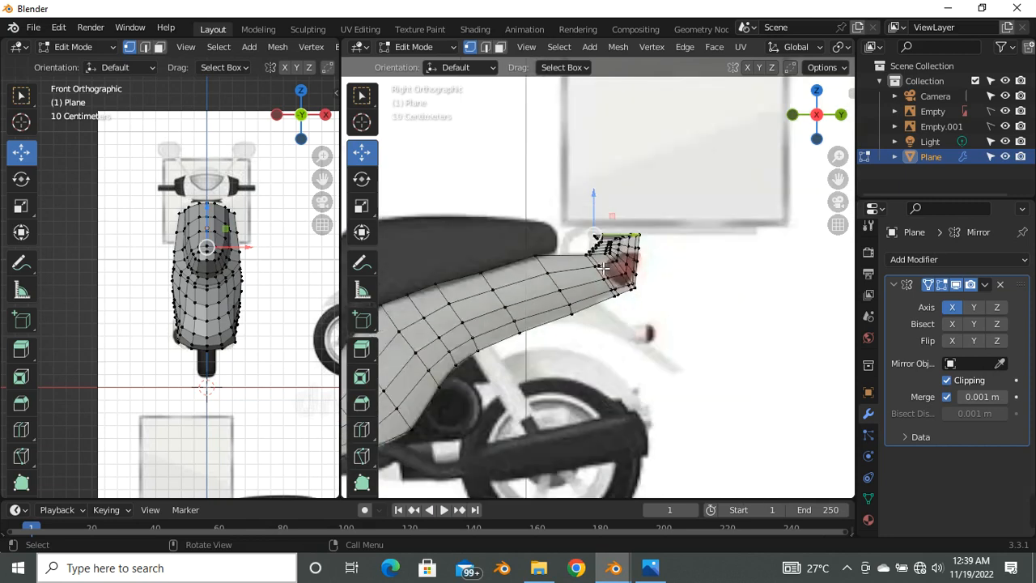
pyautogui.scroll(4, 615, 381)
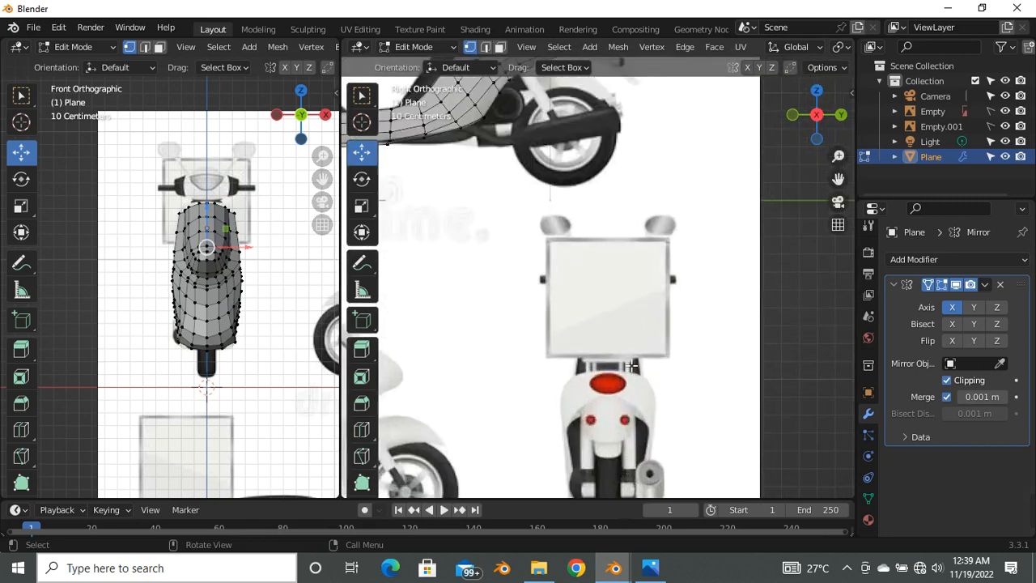
pyautogui.scroll(-5, 617, 246)
pyautogui.scroll(7, 617, 246)
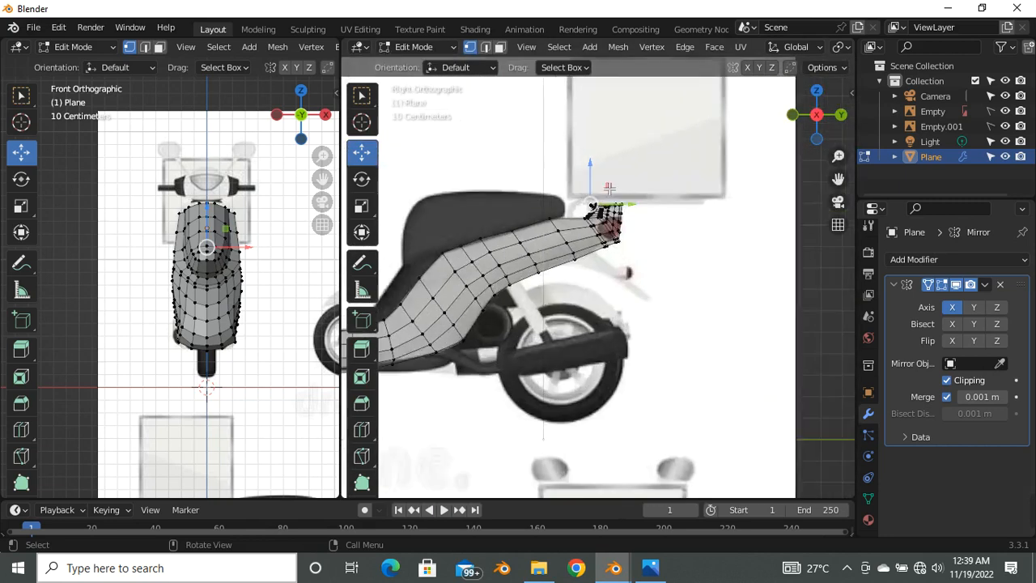
pyautogui.scroll(2, 628, 224)
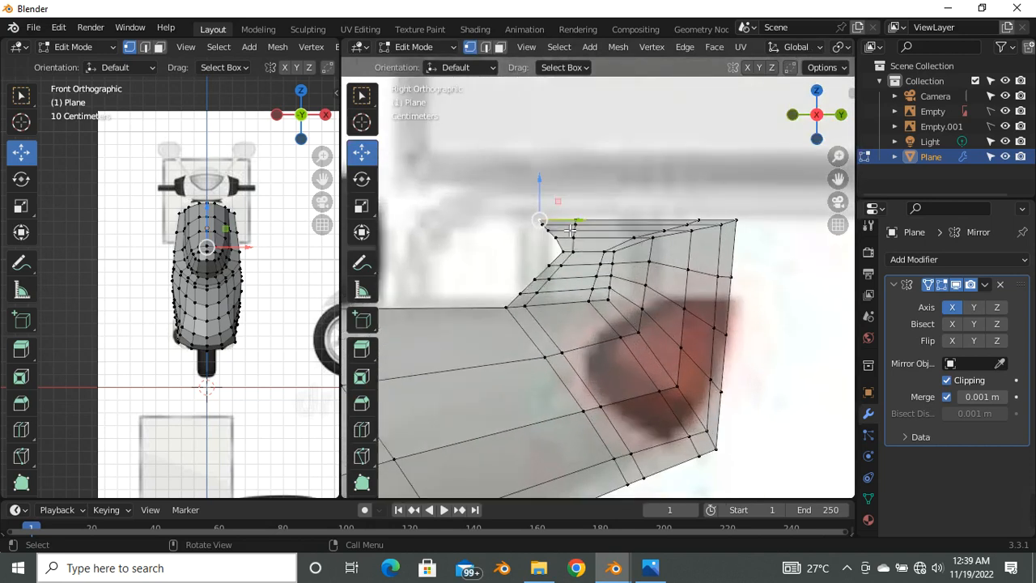
pyautogui.scroll(-3, 505, 205)
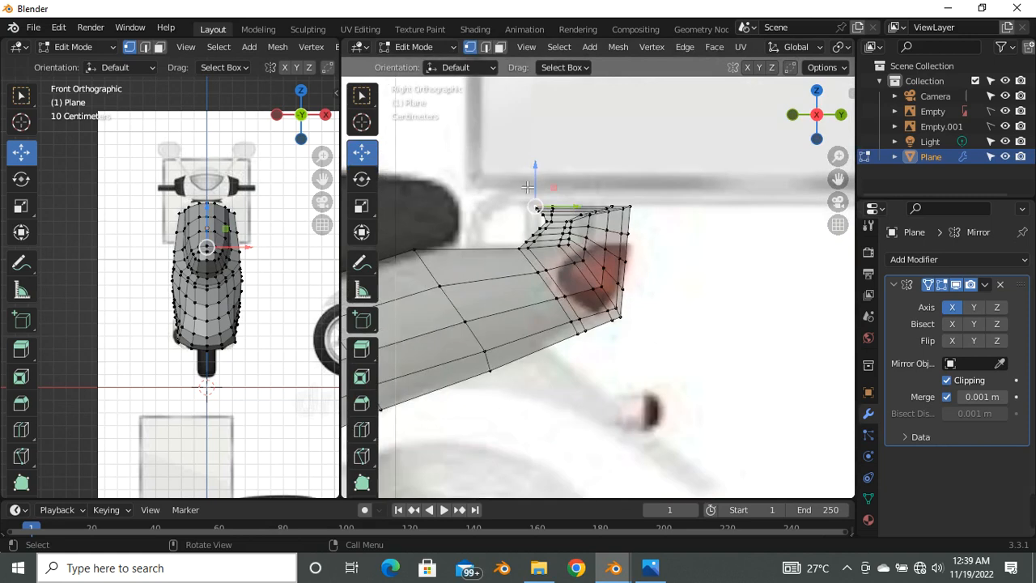
# Step: Select all vertices of the tail end and move them slightly forward along Y so the reference tail light protrudes behind
pyautogui.moveTo(497, 158); pyautogui.dragTo(592, 341)
pyautogui.moveTo(659, 353); pyautogui.dragTo(660, 353)
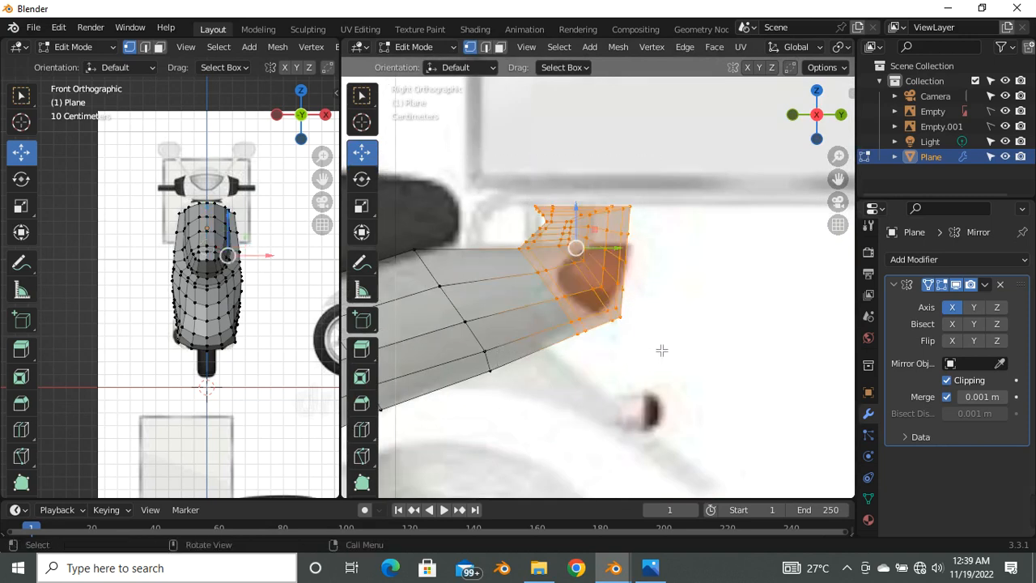
pyautogui.scroll(2, 636, 270)
pyautogui.moveTo(591, 242); pyautogui.dragTo(502, 248)
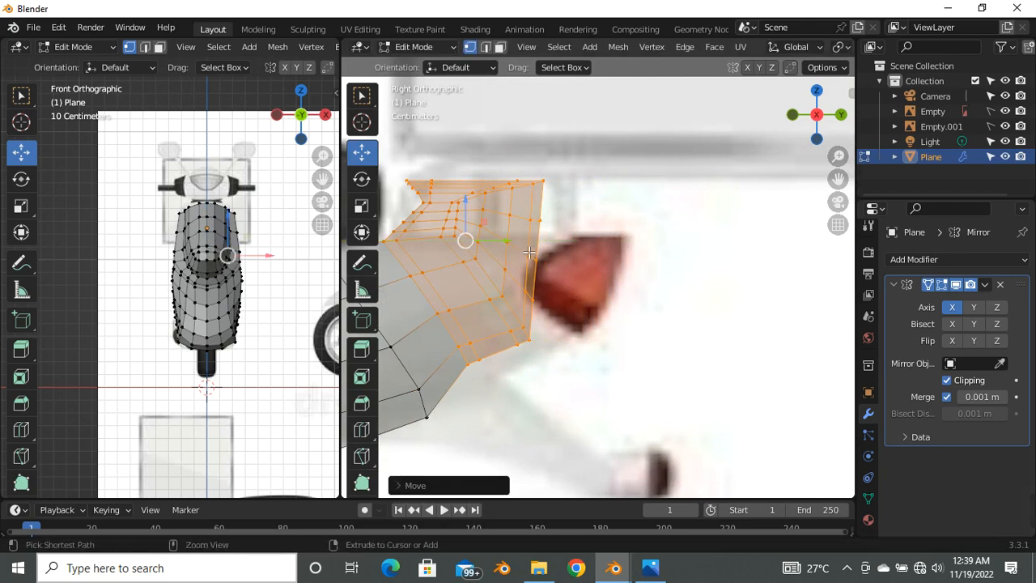
pyautogui.hotkey('ctrl', 'z')
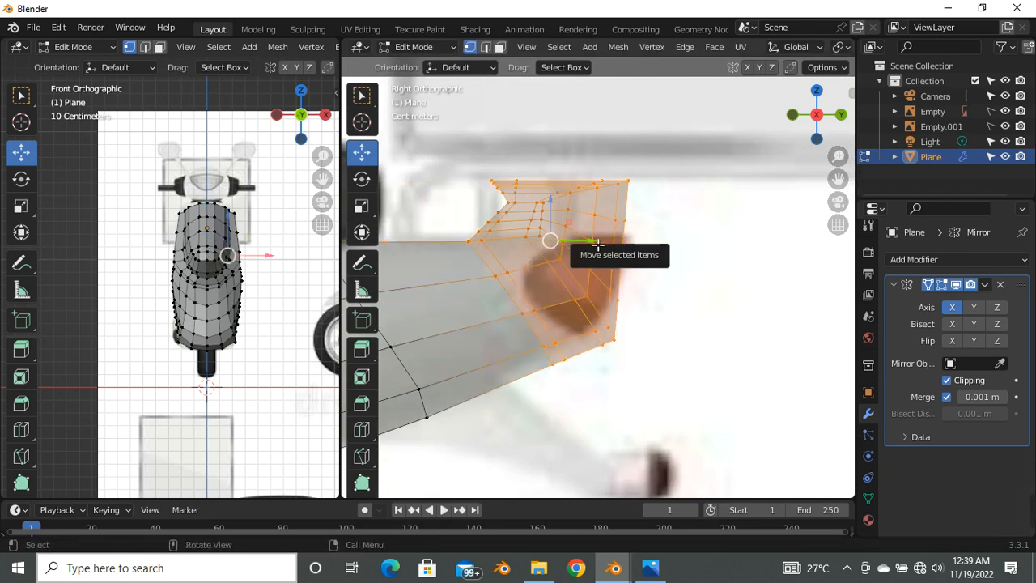
pyautogui.moveTo(586, 241); pyautogui.dragTo(556, 255)
pyautogui.scroll(-4, 632, 274)
pyautogui.scroll(3, 603, 301)
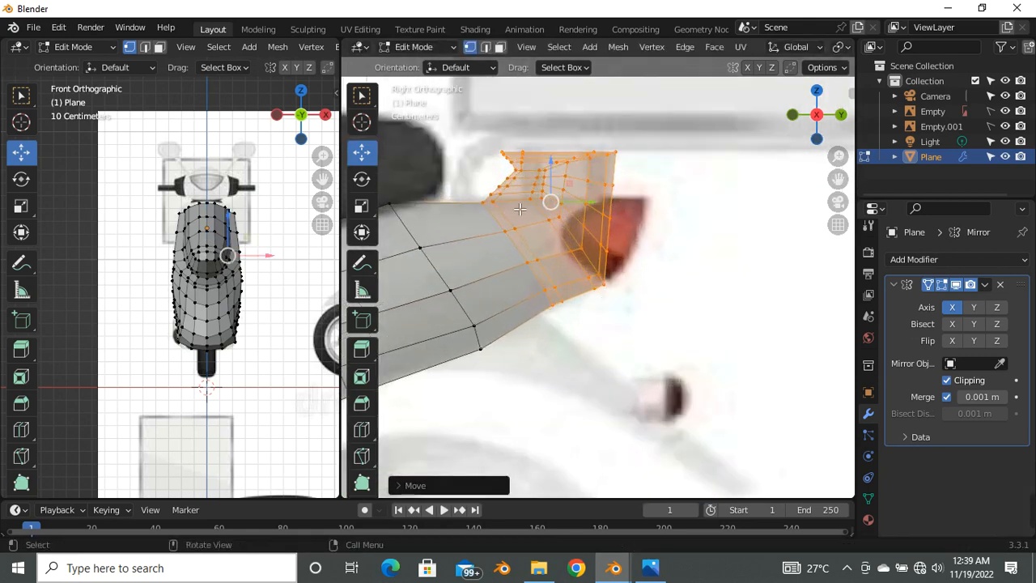
# Step: Move the selected tail end slightly down along Z to fit the side reference
pyautogui.scroll(2, 542, 197)
pyautogui.press('z')
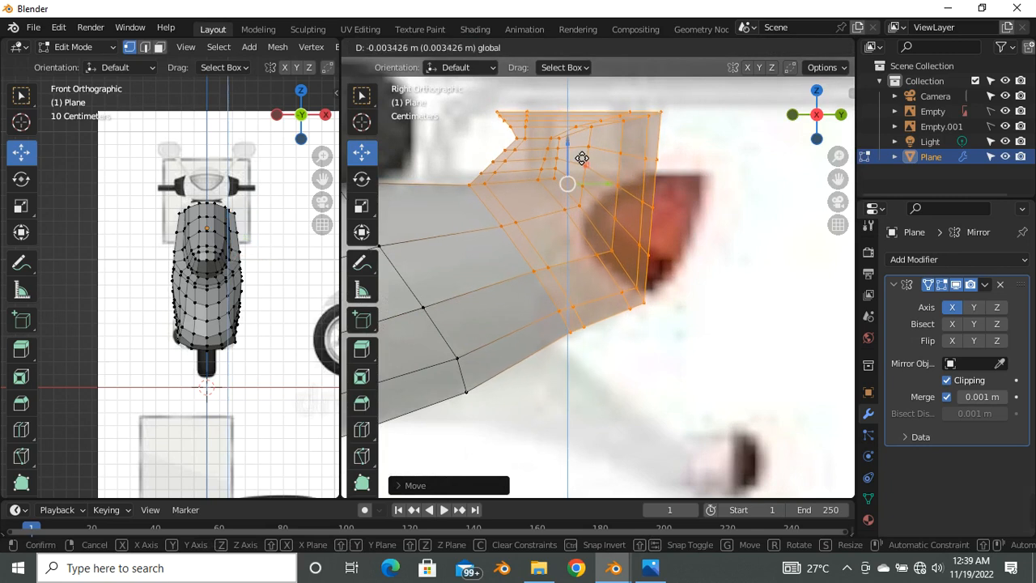
pyautogui.click(583, 164)
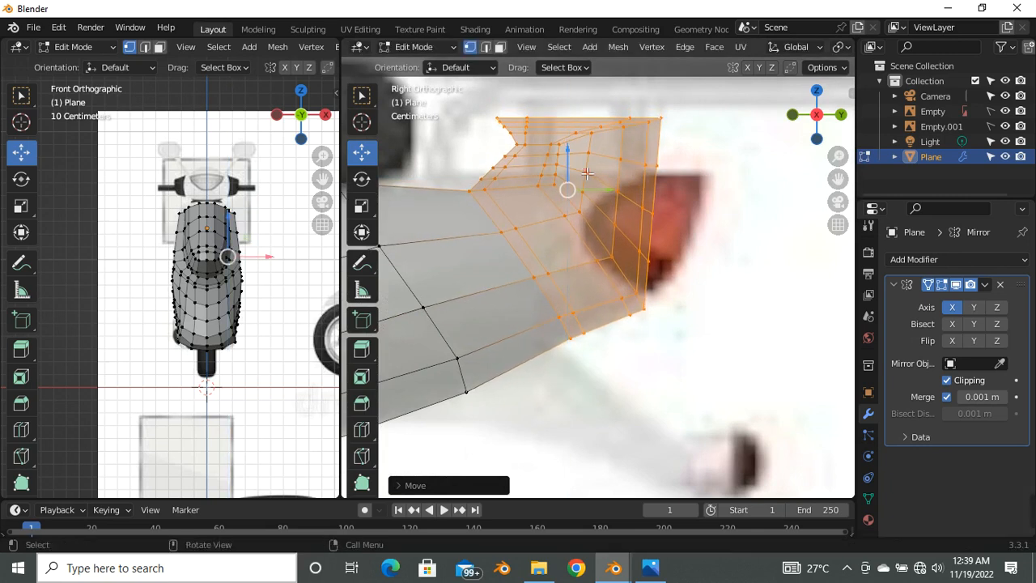
pyautogui.scroll(-2, 583, 174)
pyautogui.scroll(3, 583, 185)
pyautogui.scroll(-2, 595, 194)
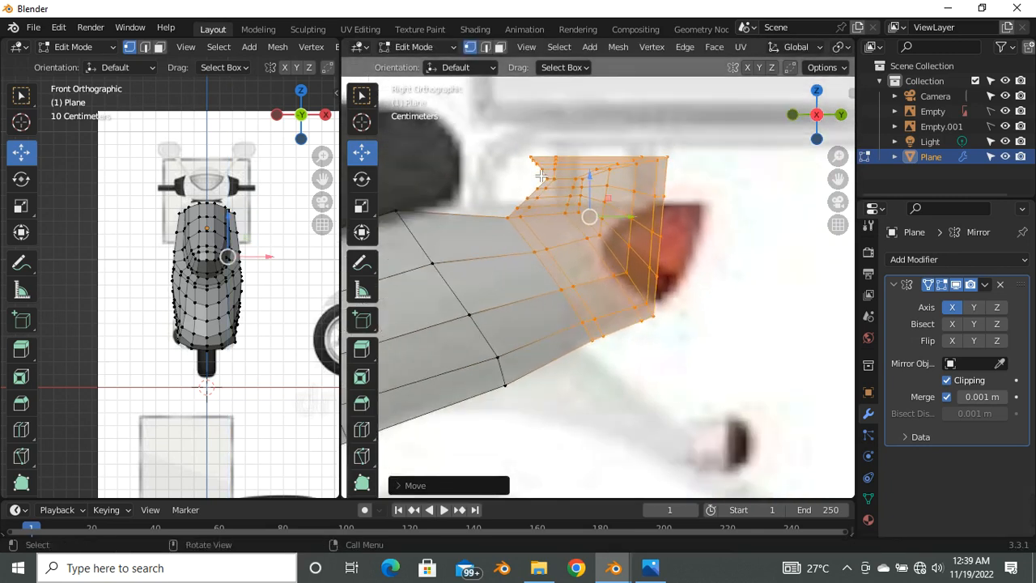
# Step: Box-select the upper vertices of the tail end and raise them slightly along Z
pyautogui.click(504, 141)
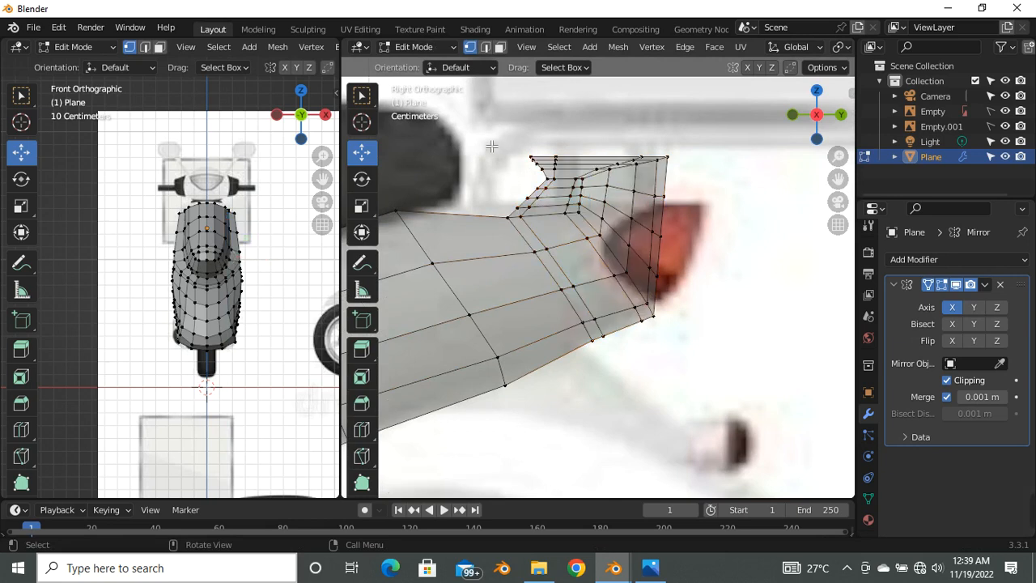
pyautogui.moveTo(488, 143); pyautogui.dragTo(687, 221)
pyautogui.scroll(2, 595, 212)
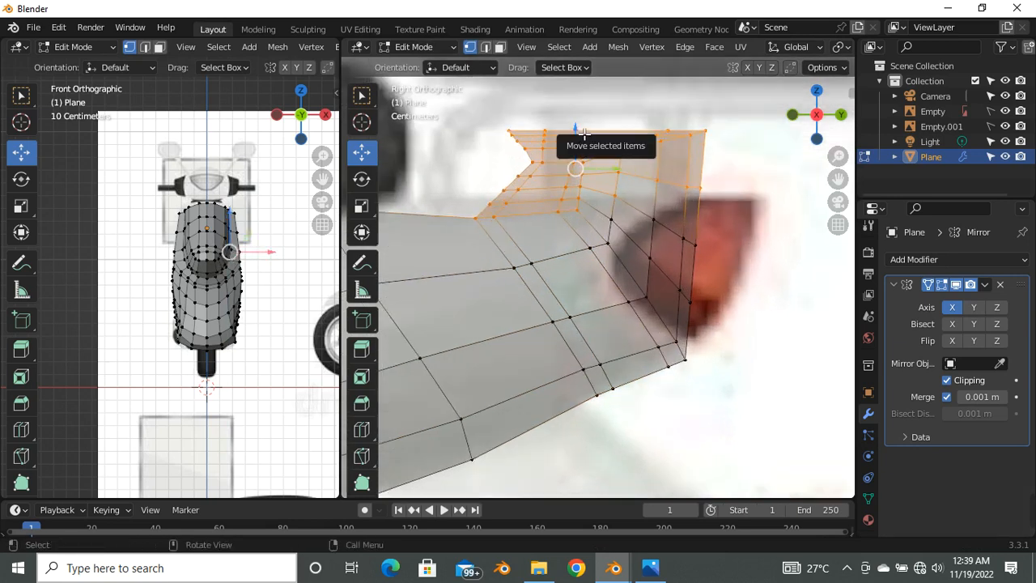
pyautogui.moveTo(583, 146); pyautogui.dragTo(586, 111)
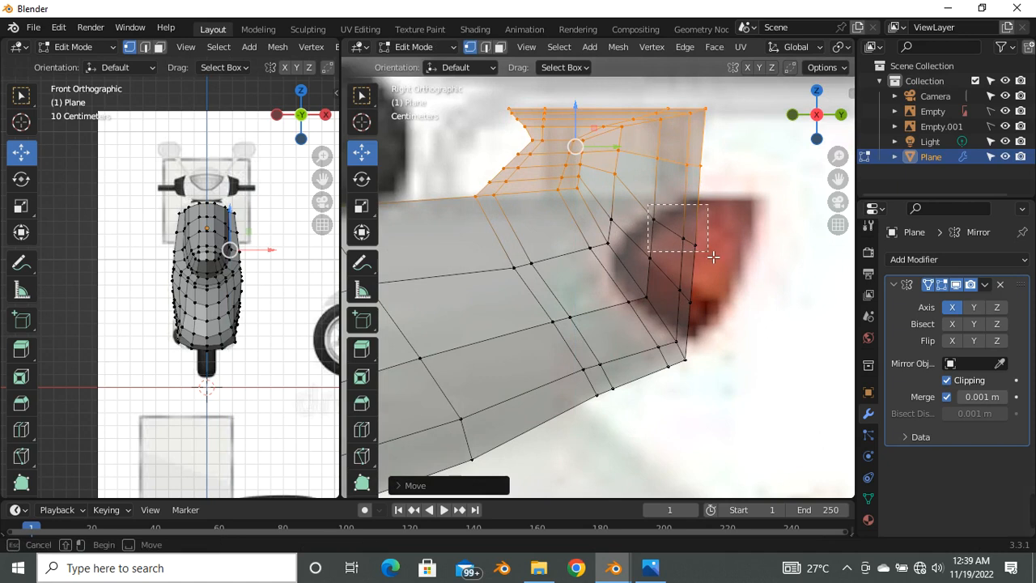
# Step: Nudge individual vertices beside the reference tail light along Z to even out the rear face's rows
pyautogui.click(682, 237)
pyautogui.moveTo(684, 237); pyautogui.dragTo(685, 226)
pyautogui.click(703, 168)
pyautogui.moveTo(711, 156); pyautogui.dragTo(712, 163)
pyautogui.click(613, 220)
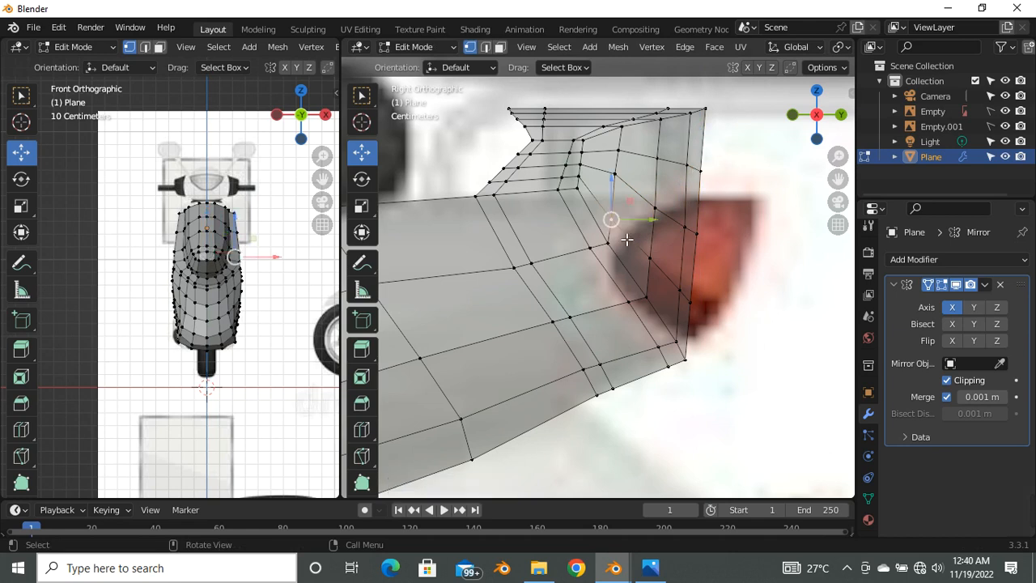
pyautogui.keyDown('ctrl'); pyautogui.click(695, 305); pyautogui.keyUp('ctrl')
pyautogui.moveTo(674, 273)
pyautogui.mouseDown()
pyautogui.moveTo(659, 266)
pyautogui.moveTo(668, 265)
pyautogui.mouseUp()
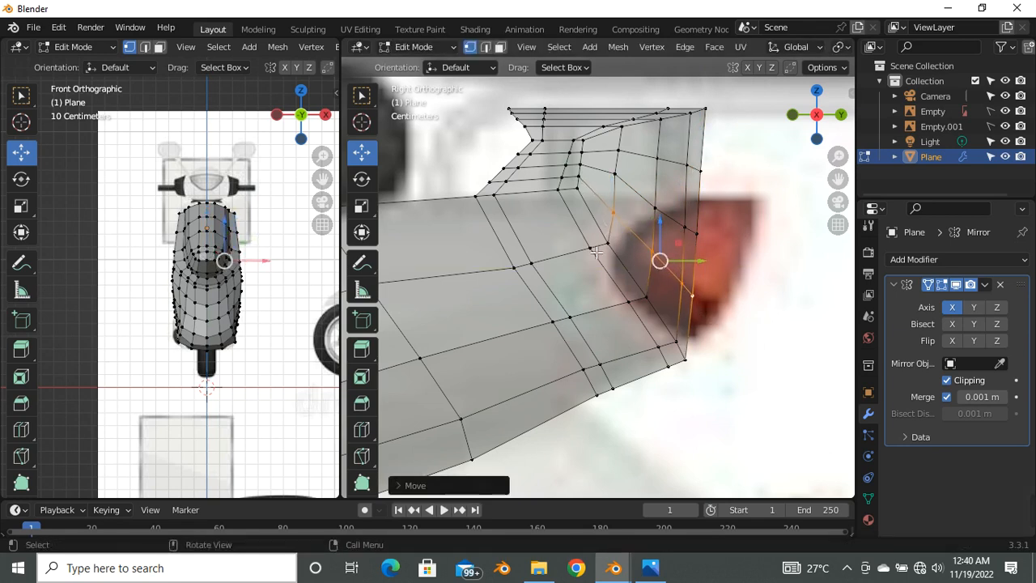
# Step: Adjust the vertices at the tail's lower rear corner and the vertex just above the underside one column ahead
pyautogui.moveTo(677, 350)
pyautogui.mouseDown()
pyautogui.moveTo(688, 352)
pyautogui.moveTo(671, 343)
pyautogui.moveTo(688, 359)
pyautogui.mouseUp()
pyautogui.click(683, 369)
pyautogui.keyDown('ctrl'); pyautogui.click(672, 369); pyautogui.keyUp('ctrl')
pyautogui.click(714, 395)
pyautogui.scroll(-3, 714, 395)
pyautogui.scroll(3, 648, 409)
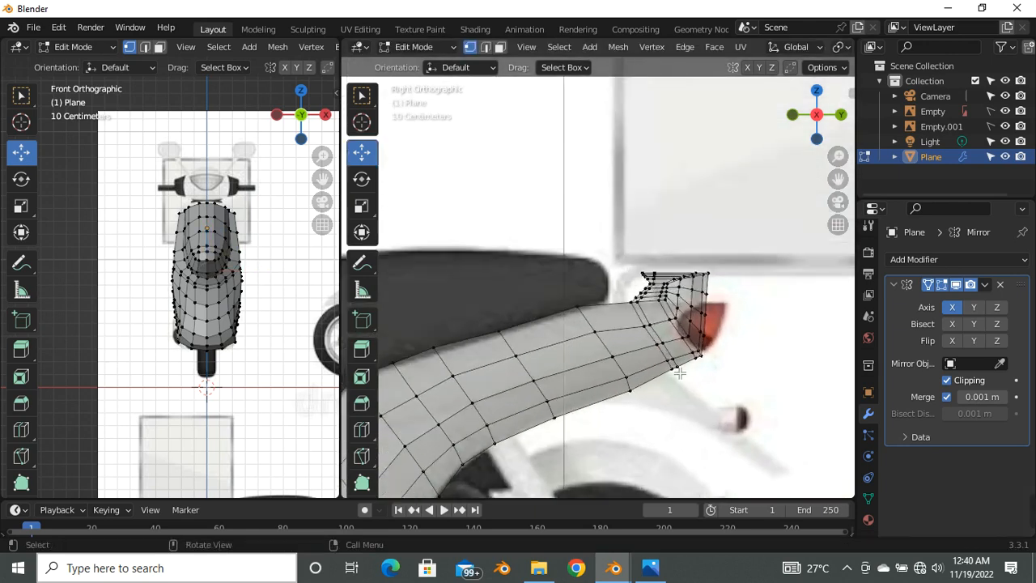
pyautogui.scroll(1, 642, 419)
pyautogui.click(629, 355)
pyautogui.moveTo(630, 353); pyautogui.dragTo(621, 329)
pyautogui.click(626, 332)
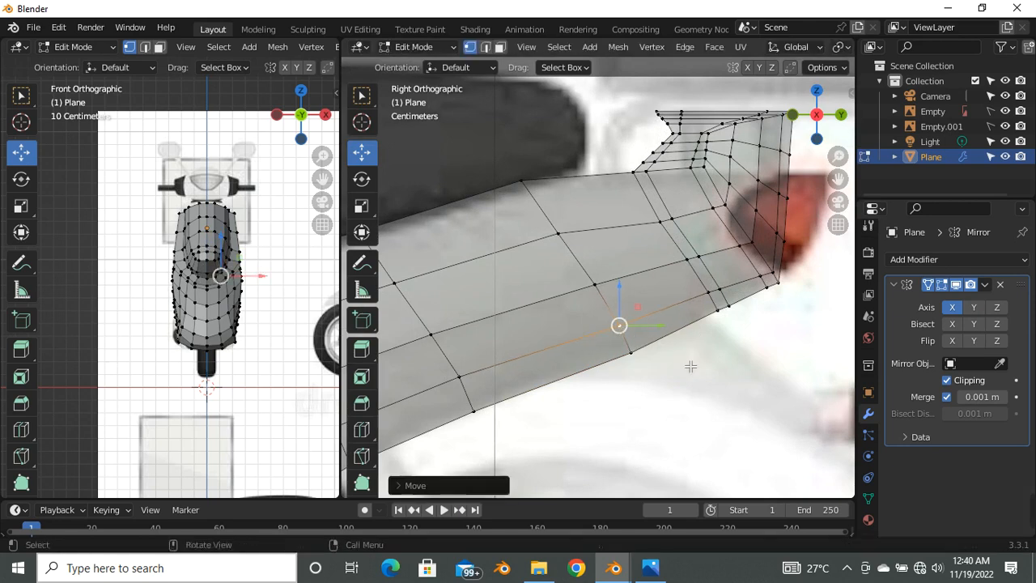
pyautogui.click(749, 374)
# Step: Move the vertices of the tail top's notched front edge forward along Y, in successively smaller upper groups
pyautogui.scroll(-4, 653, 387)
pyautogui.scroll(4, 692, 231)
pyautogui.scroll(3, 639, 350)
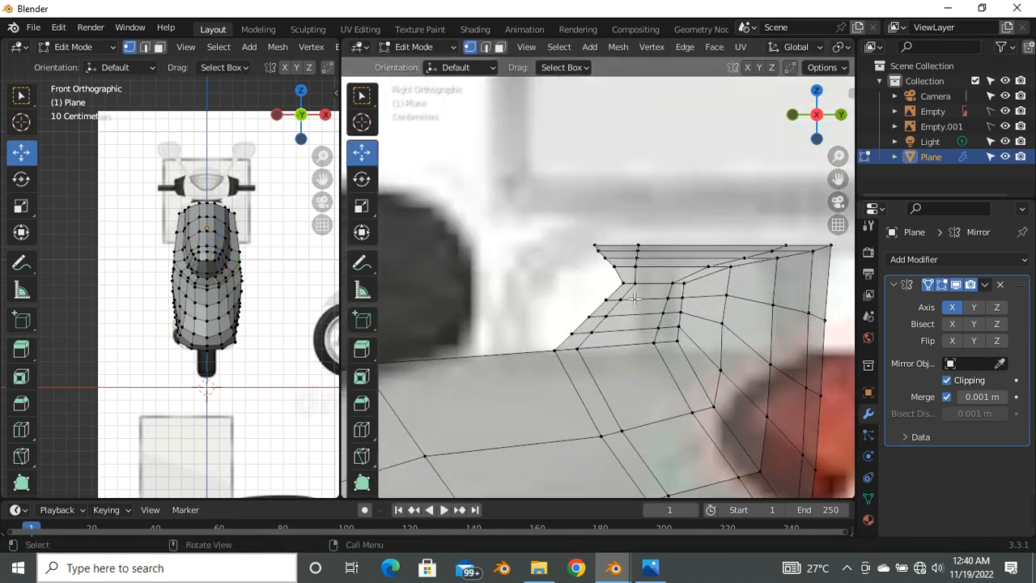
pyautogui.moveTo(546, 220); pyautogui.dragTo(647, 341)
pyautogui.moveTo(656, 285)
pyautogui.mouseDown()
pyautogui.moveTo(621, 289)
pyautogui.moveTo(640, 293)
pyautogui.mouseUp()
pyautogui.moveTo(522, 219); pyautogui.dragTo(575, 289)
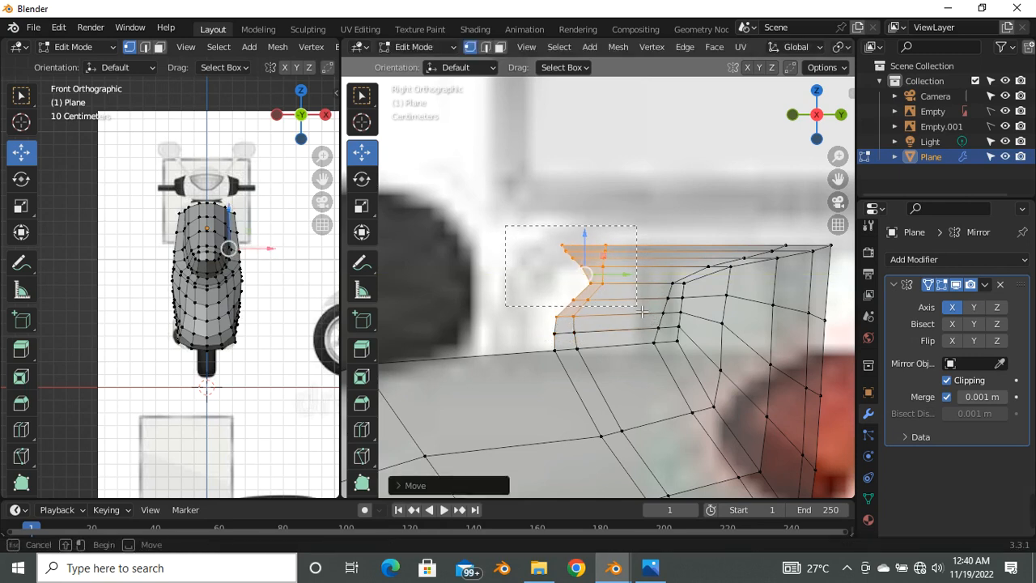
pyautogui.moveTo(641, 310); pyautogui.dragTo(550, 263)
pyautogui.moveTo(632, 298); pyautogui.dragTo(632, 298)
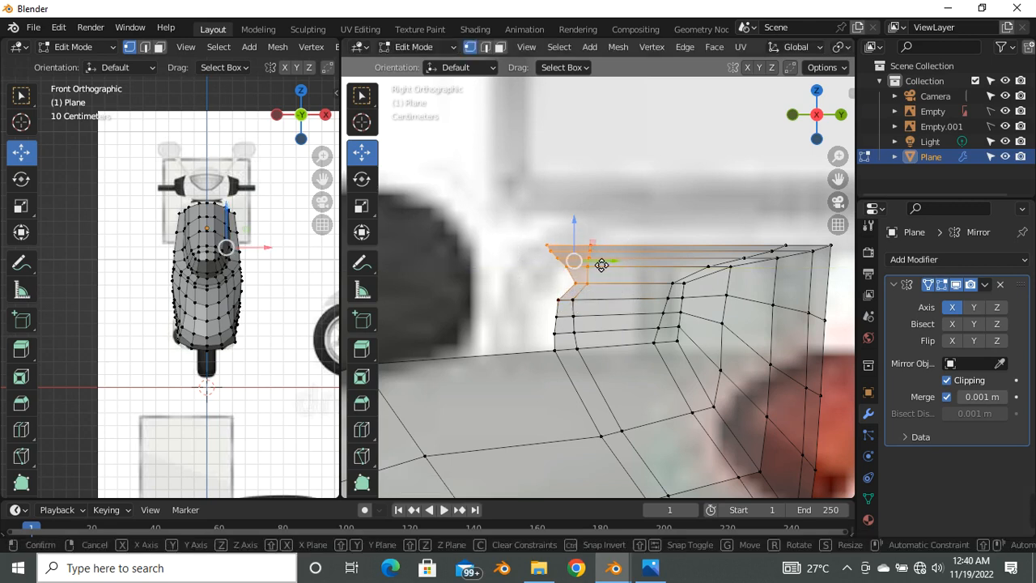
pyautogui.moveTo(602, 263); pyautogui.dragTo(587, 265)
# Step: Pull the topmost vertices of that front edge further forward so the edge rises nearly vertically behind the seat
pyautogui.moveTo(508, 225); pyautogui.dragTo(637, 241)
pyautogui.scroll(4, 533, 232)
pyautogui.moveTo(518, 203); pyautogui.dragTo(632, 225)
pyautogui.scroll(-1, 632, 225)
pyautogui.scroll(-2, 632, 225)
pyautogui.moveTo(532, 189); pyautogui.dragTo(659, 371)
pyautogui.scroll(-5, 622, 299)
pyautogui.scroll(2, 620, 289)
pyautogui.moveTo(640, 269); pyautogui.dragTo(605, 313)
# Step: Select the two close vertex columns ahead of the tail light, shift them slightly forward along Y and vertex-slide them to spread apart
pyautogui.scroll(-4, 603, 277)
pyautogui.scroll(2, 675, 425)
pyautogui.moveTo(649, 376)
pyautogui.keyDown('ctrl'); pyautogui.mouseDown()
pyautogui.moveTo(598, 295)
pyautogui.moveTo(660, 371)
pyautogui.mouseUp(); pyautogui.keyUp('ctrl')
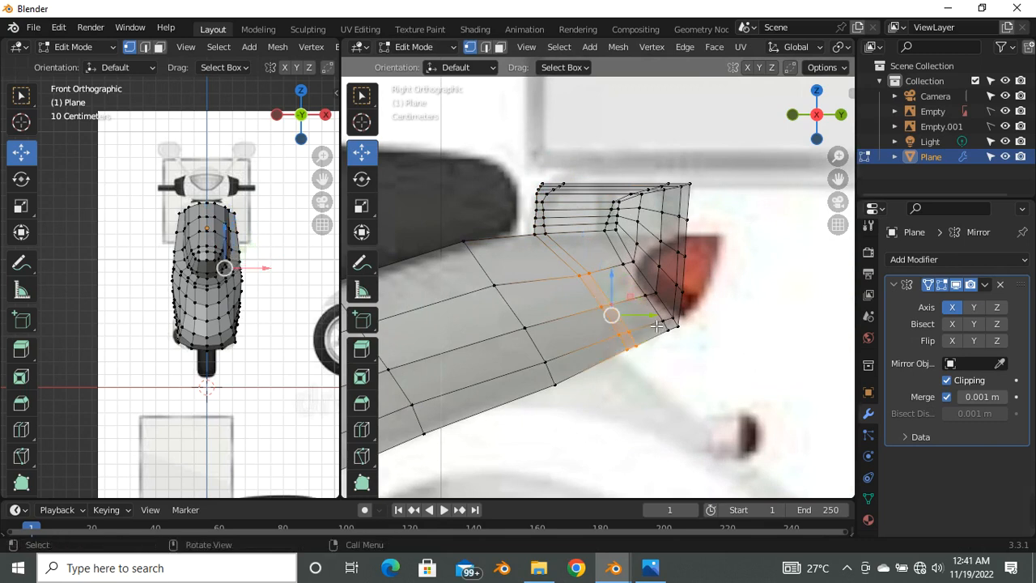
pyautogui.moveTo(611, 315); pyautogui.dragTo(602, 314)
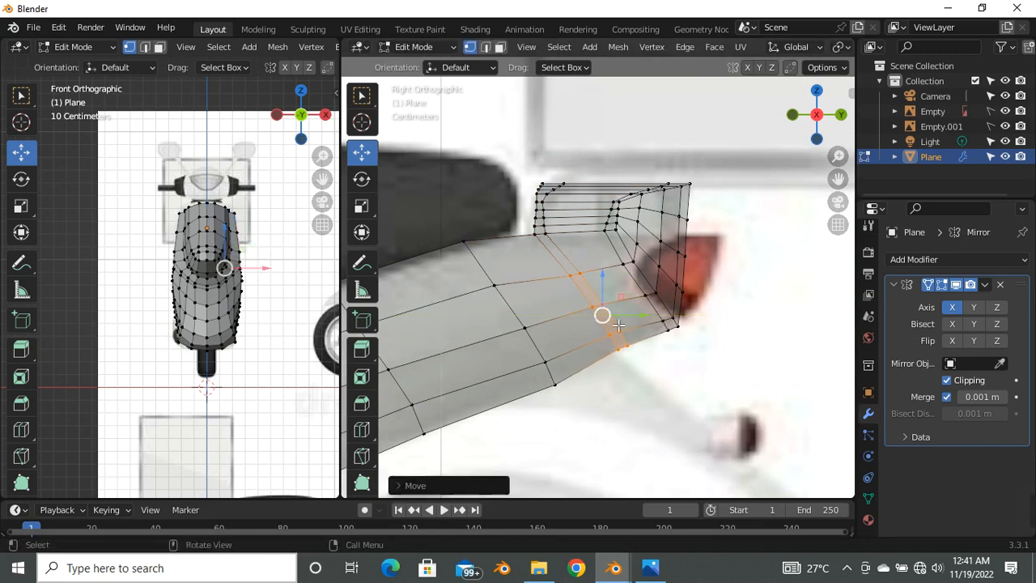
pyautogui.press('g')
pyautogui.press('g')
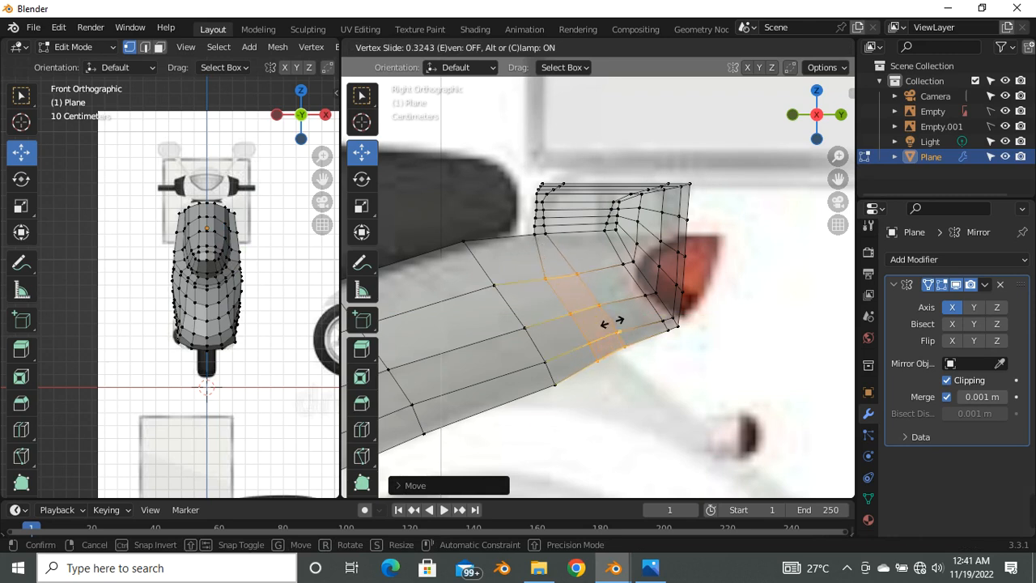
pyautogui.click(611, 322)
# Step: Select the rear one of the two side columns from the underside upward and edge-slide it forward toward its neighbour
pyautogui.click(623, 346)
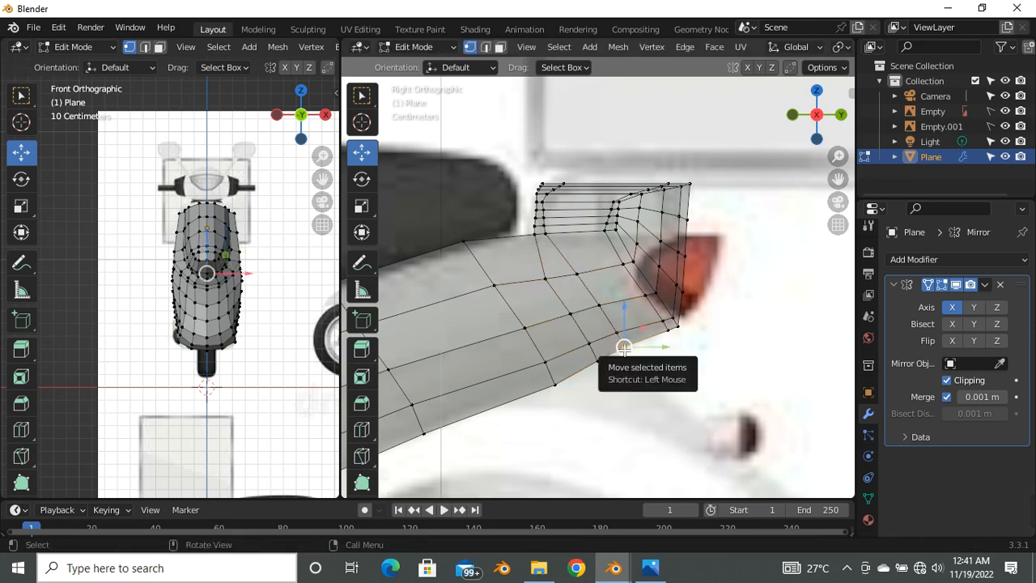
pyautogui.keyDown('ctrl'); pyautogui.click(581, 281); pyautogui.keyUp('ctrl')
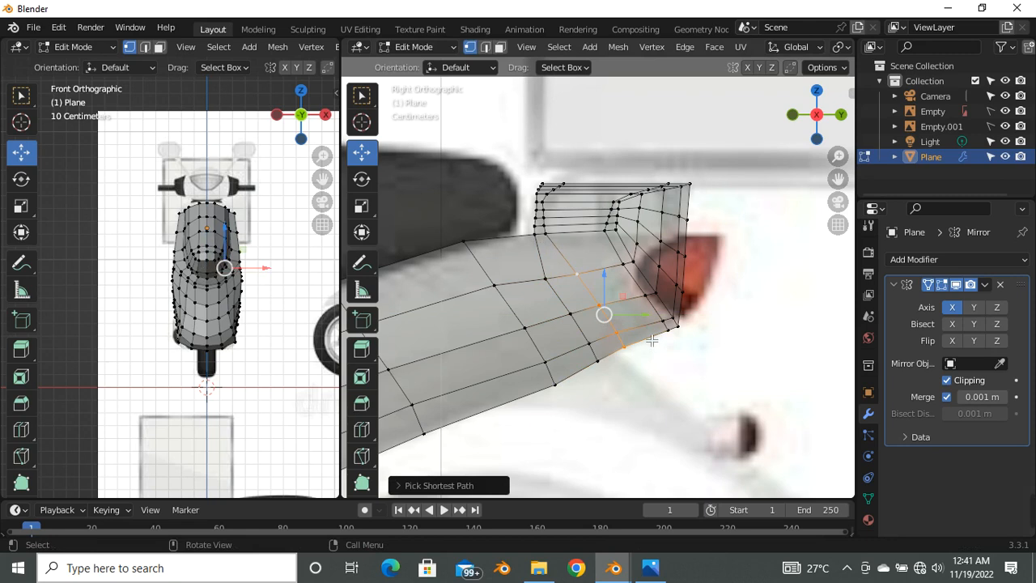
pyautogui.press('g')
pyautogui.press('g')
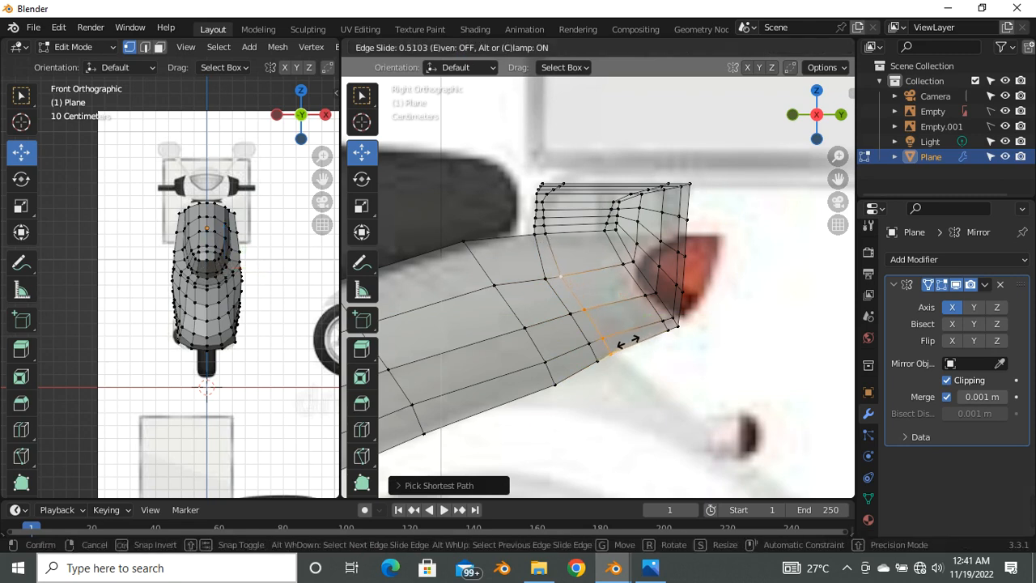
pyautogui.click(634, 347)
pyautogui.click(715, 369)
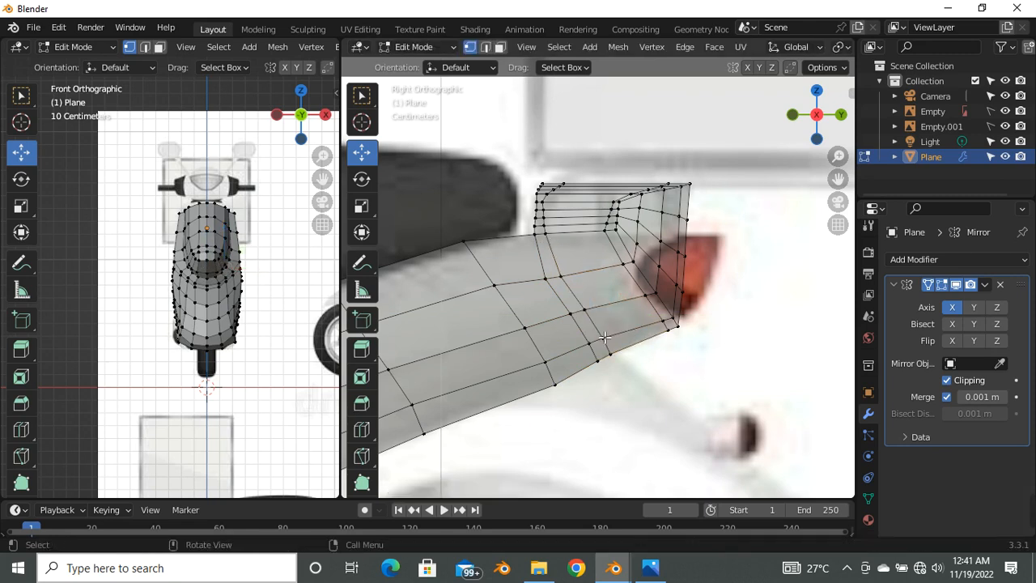
# Step: Examine the whole body mesh against the side reference, from the tail to the front shield and floorboard
pyautogui.scroll(-4, 603, 336)
pyautogui.scroll(-2, 595, 263)
pyautogui.scroll(3, 567, 292)
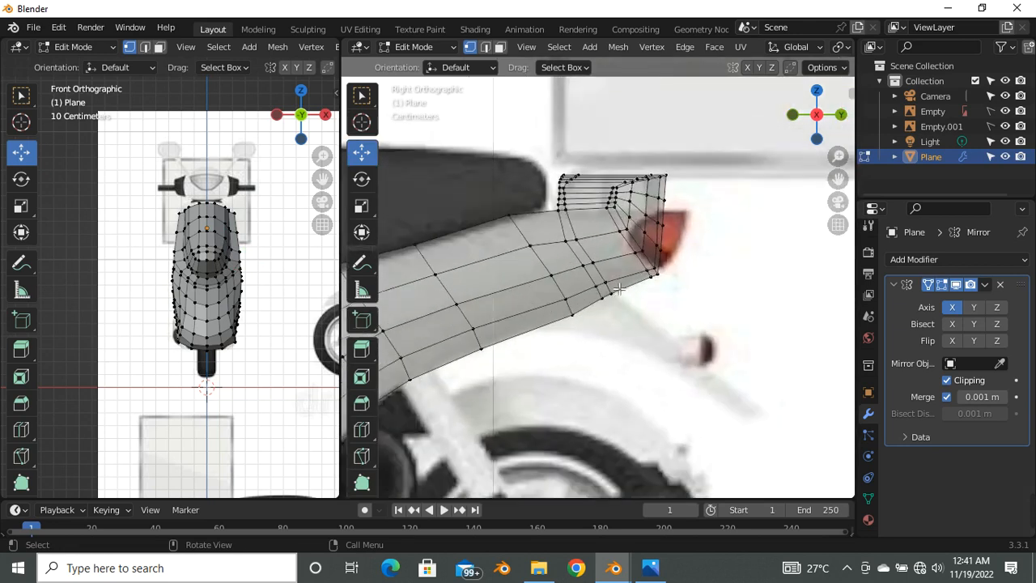
pyautogui.scroll(-5, 503, 332)
pyautogui.scroll(-2, 519, 337)
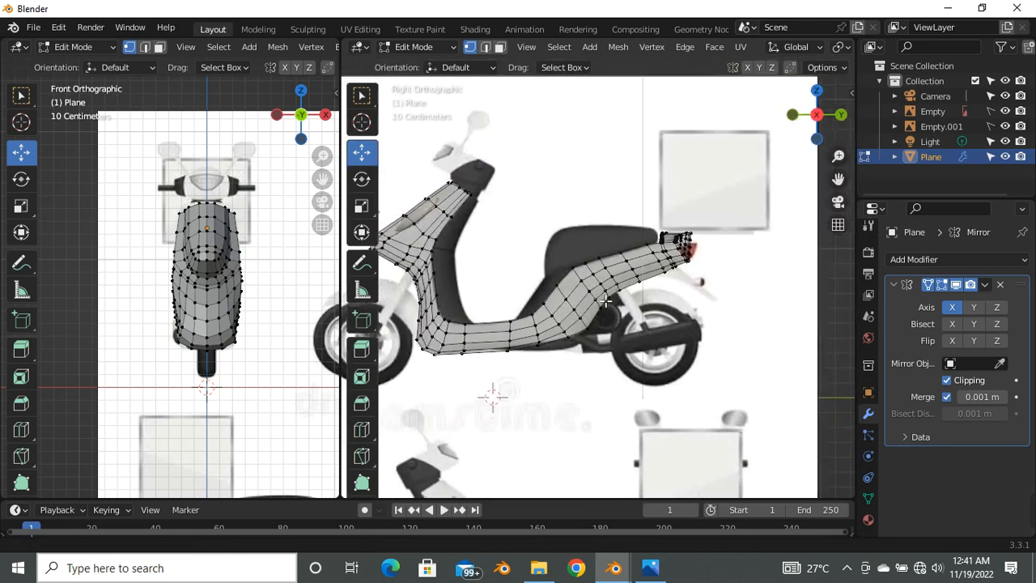
pyautogui.scroll(2, 513, 375)
pyautogui.scroll(-2, 556, 328)
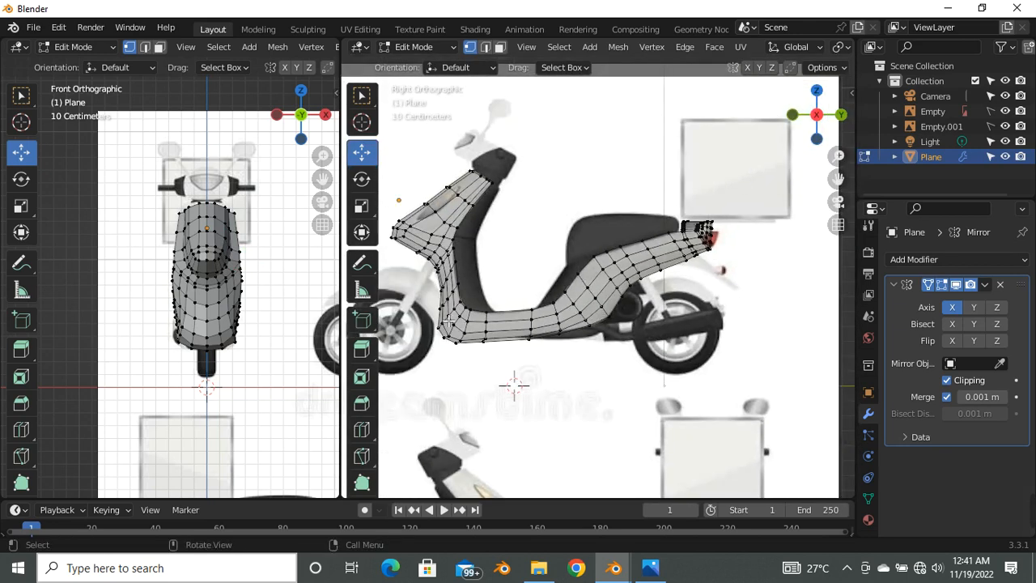
pyautogui.scroll(3, 449, 322)
pyautogui.scroll(-3, 486, 324)
pyautogui.scroll(3, 502, 244)
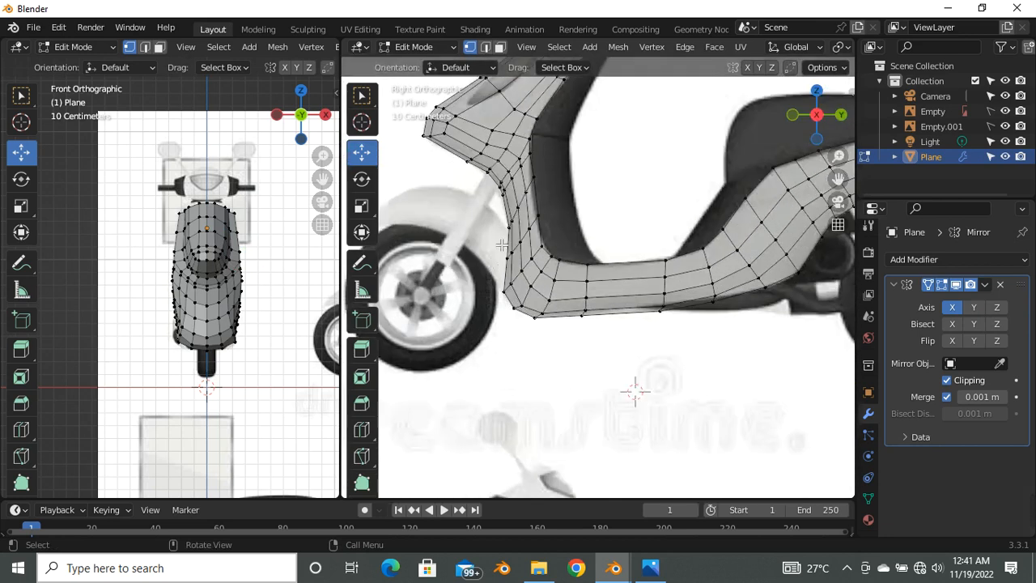
pyautogui.scroll(-3, 620, 363)
pyautogui.scroll(2, 518, 248)
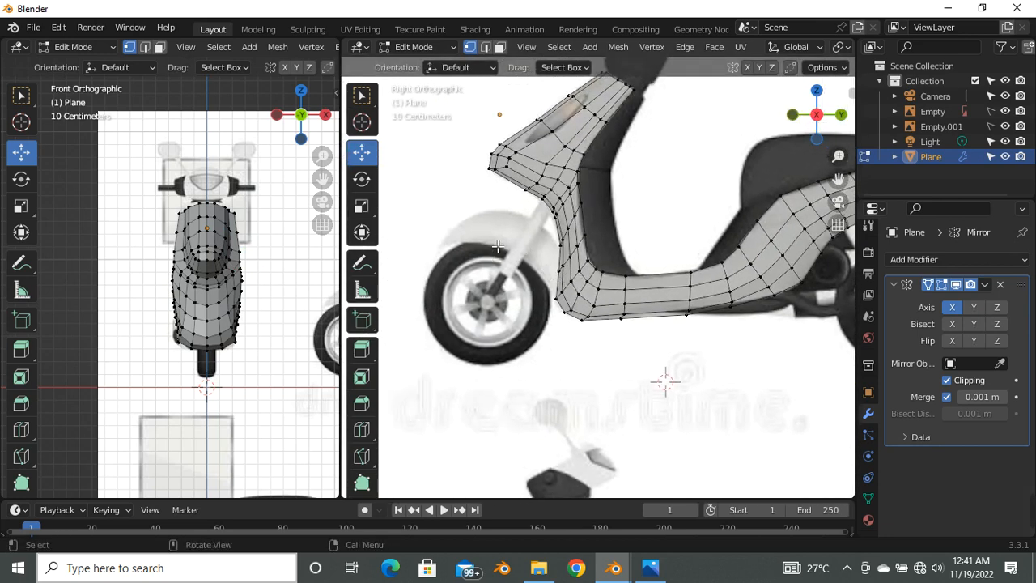
# Step: Switch to Object Mode, deselect the body and review its outline over the side reference
pyautogui.press('Tab')
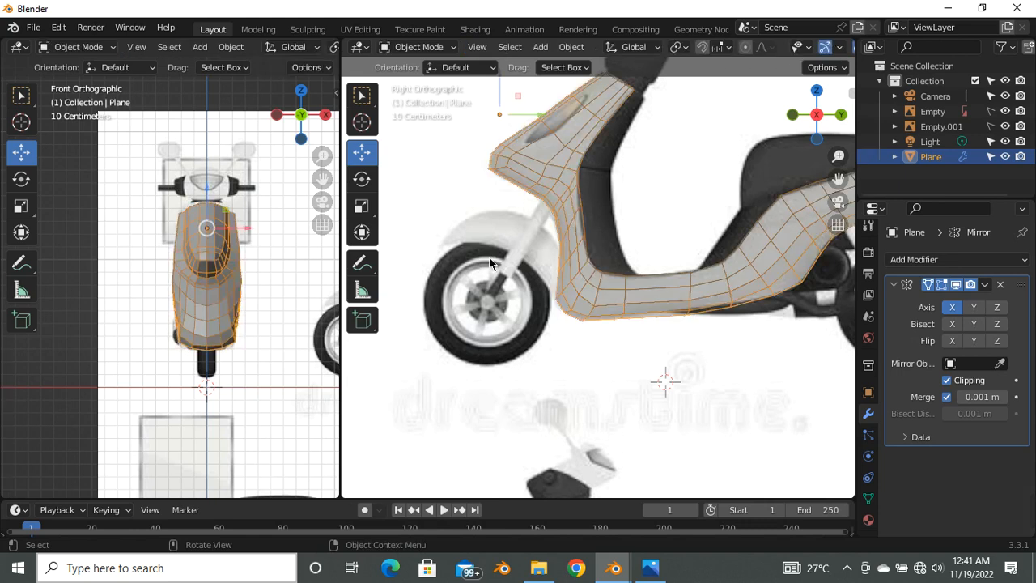
pyautogui.click(692, 194)
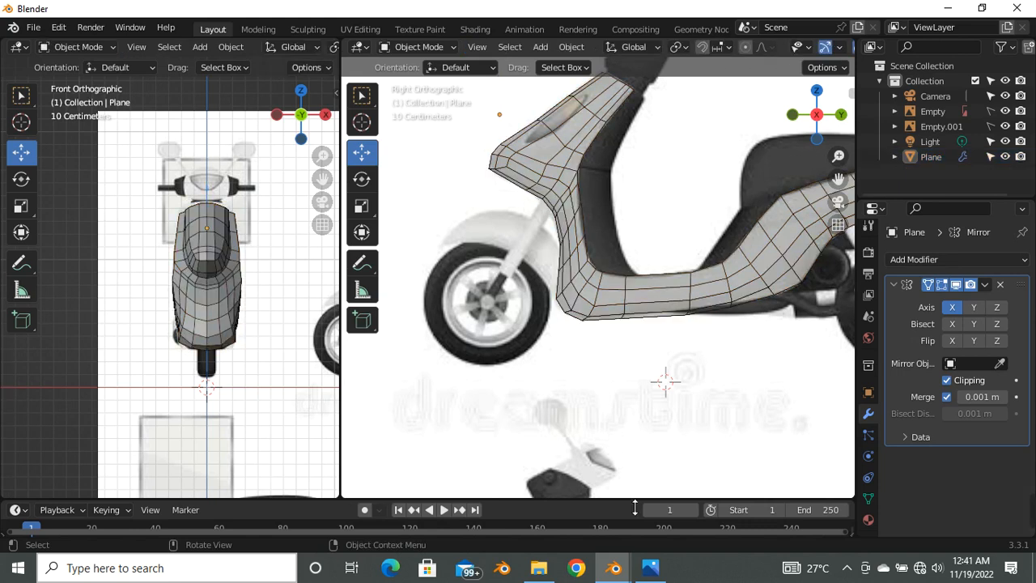
pyautogui.scroll(2, 560, 306)
pyautogui.scroll(-2, 552, 291)
pyautogui.moveTo(1033, 519)
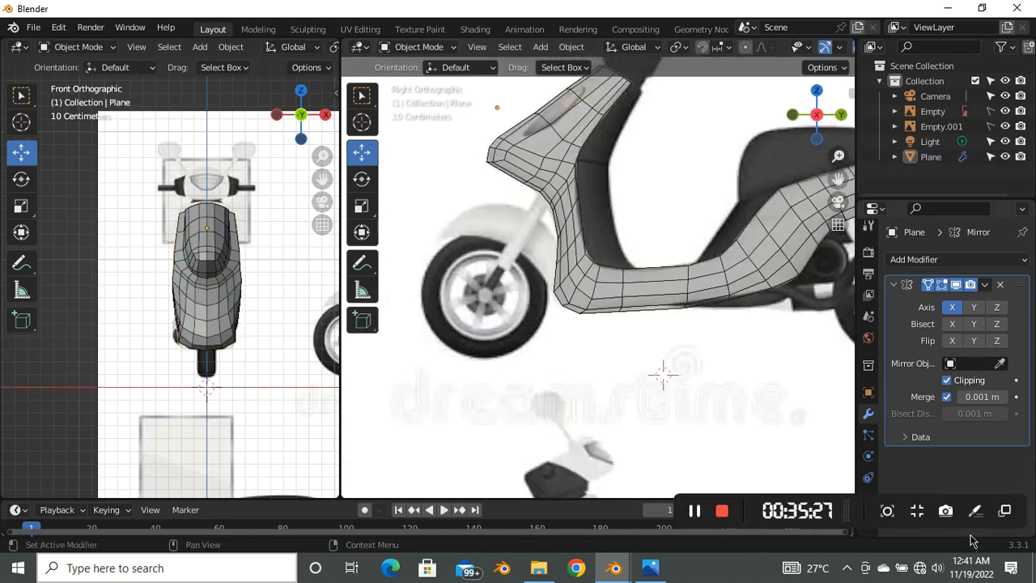
pyautogui.scroll(-3, 582, 267)
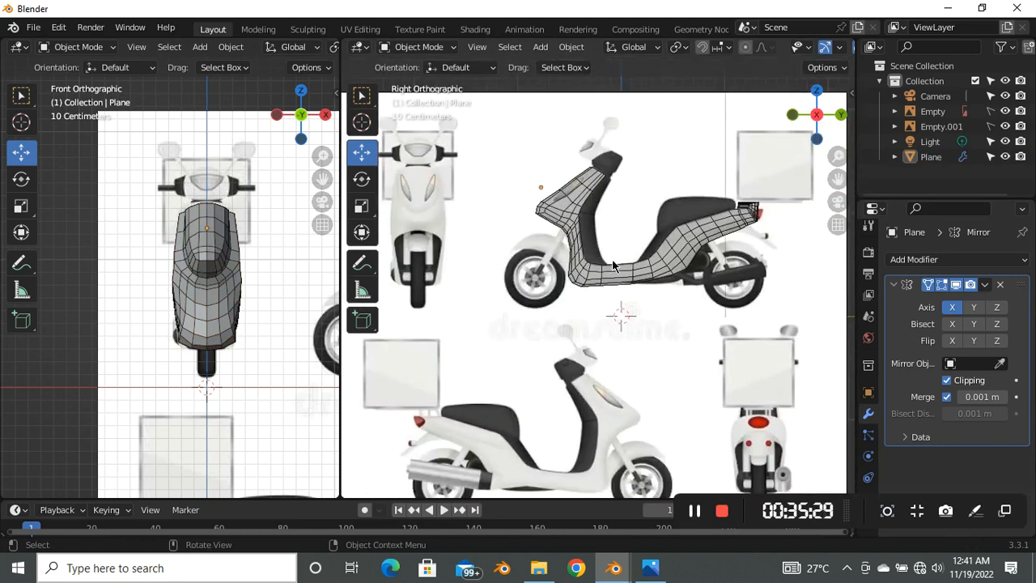
pyautogui.scroll(3, 572, 289)
pyautogui.scroll(-3, 572, 288)
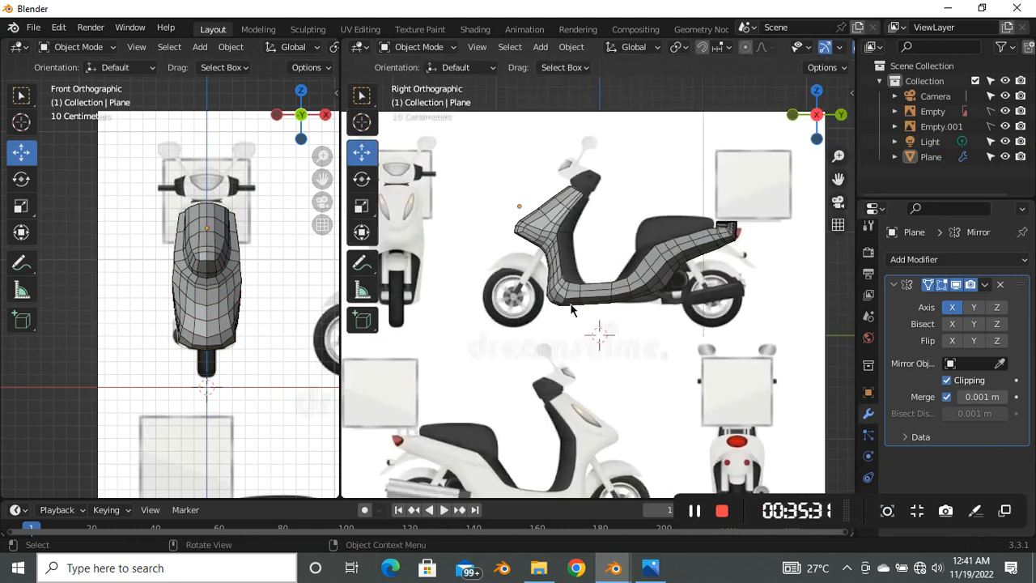
pyautogui.scroll(4, 583, 293)
pyautogui.scroll(-2, 558, 301)
# Step: Select the scooter body and apply Shade Smooth to it
pyautogui.moveTo(551, 306); pyautogui.dragTo(584, 221, button='middle')
pyautogui.click(579, 219)
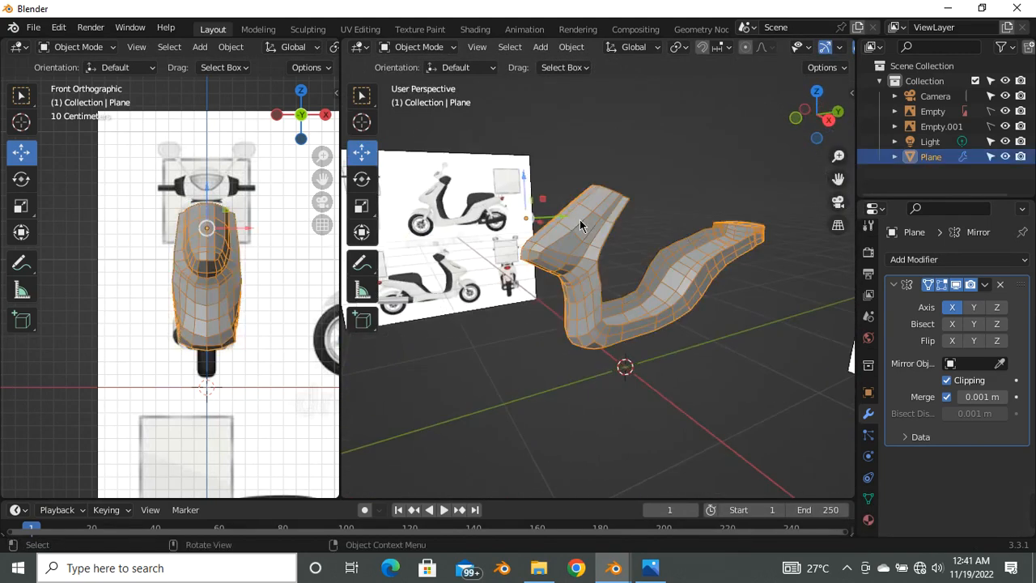
pyautogui.rightClick(579, 219)
pyautogui.click(579, 220)
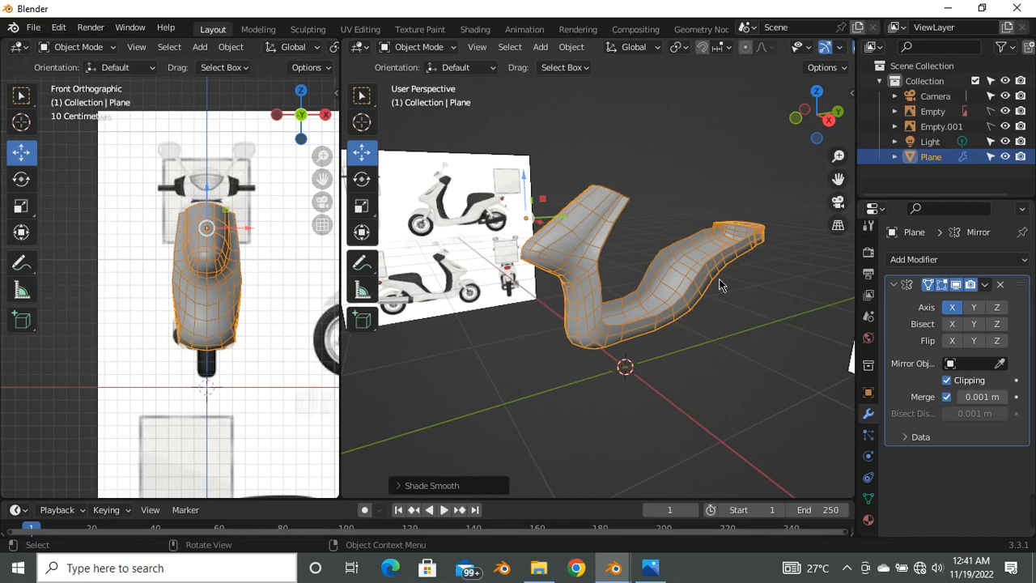
# Step: Add a Subdivision Surface modifier to the scooter body
pyautogui.moveTo(719, 278); pyautogui.dragTo(534, 278, button='middle')
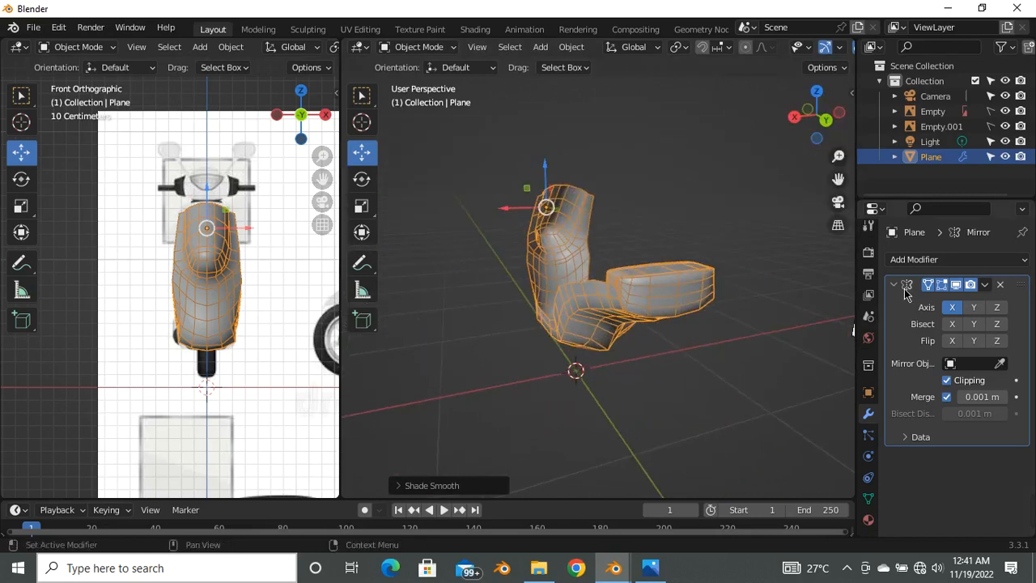
pyautogui.click(952, 260)
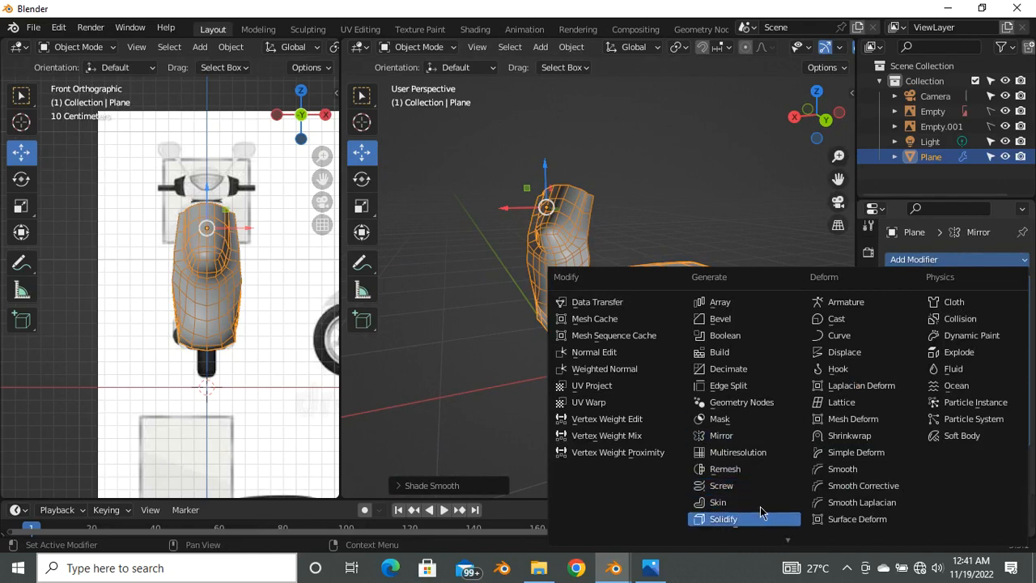
pyautogui.scroll(-1, 756, 522)
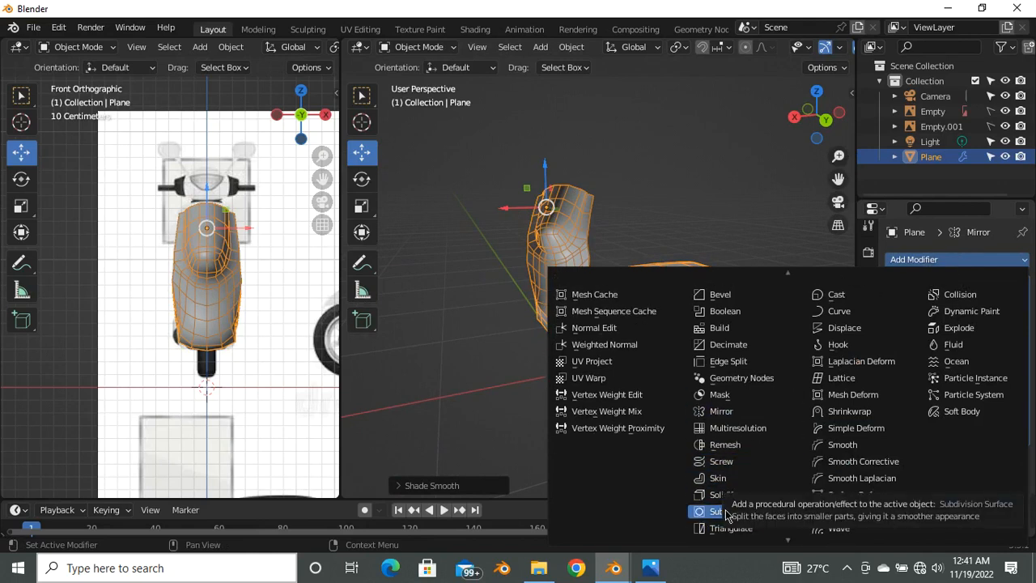
pyautogui.click(716, 512)
# Step: Turn off the wireframe overlay in the perspective viewport and view the smooth body up close
pyautogui.moveTo(613, 383); pyautogui.dragTo(606, 284, button='middle')
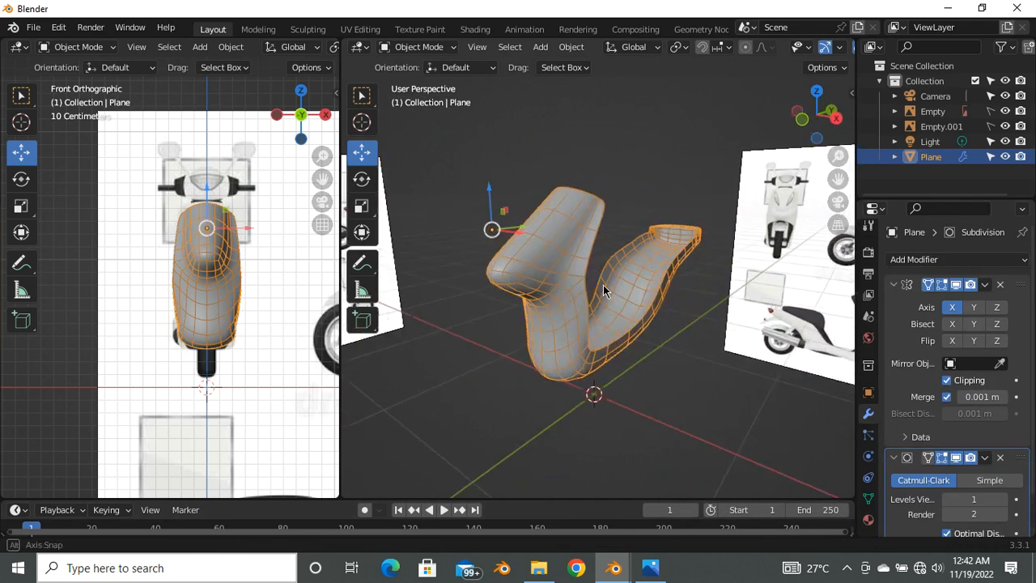
pyautogui.scroll(-2, 846, 51)
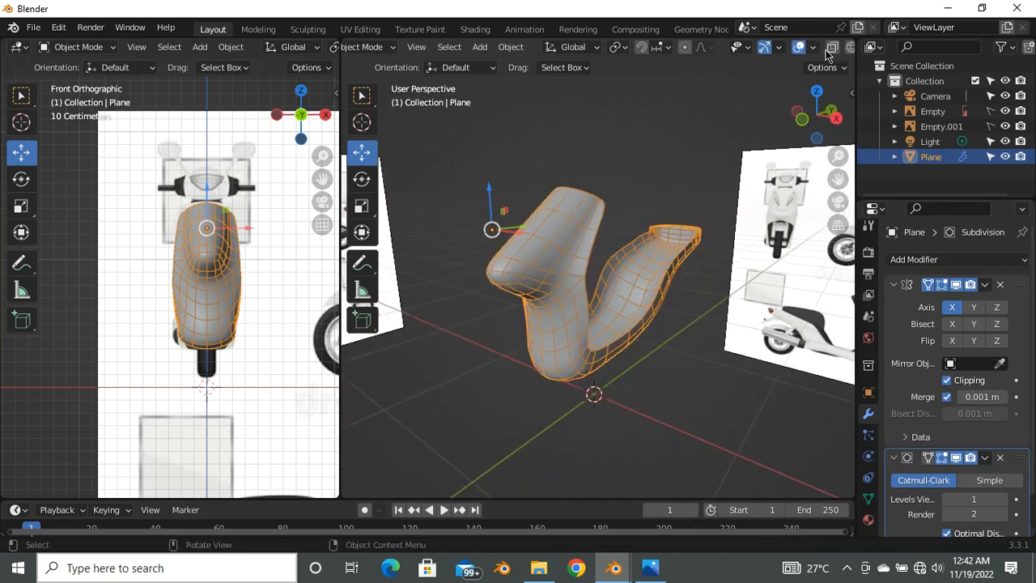
pyautogui.click(814, 48)
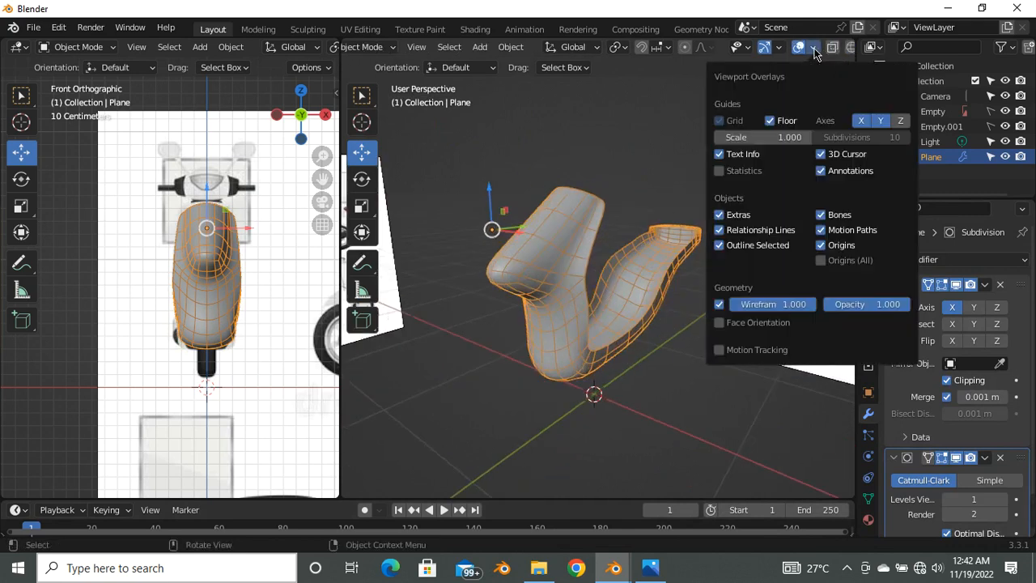
pyautogui.click(719, 305)
pyautogui.moveTo(548, 319); pyautogui.dragTo(625, 318, button='middle')
pyautogui.scroll(5, 625, 318)
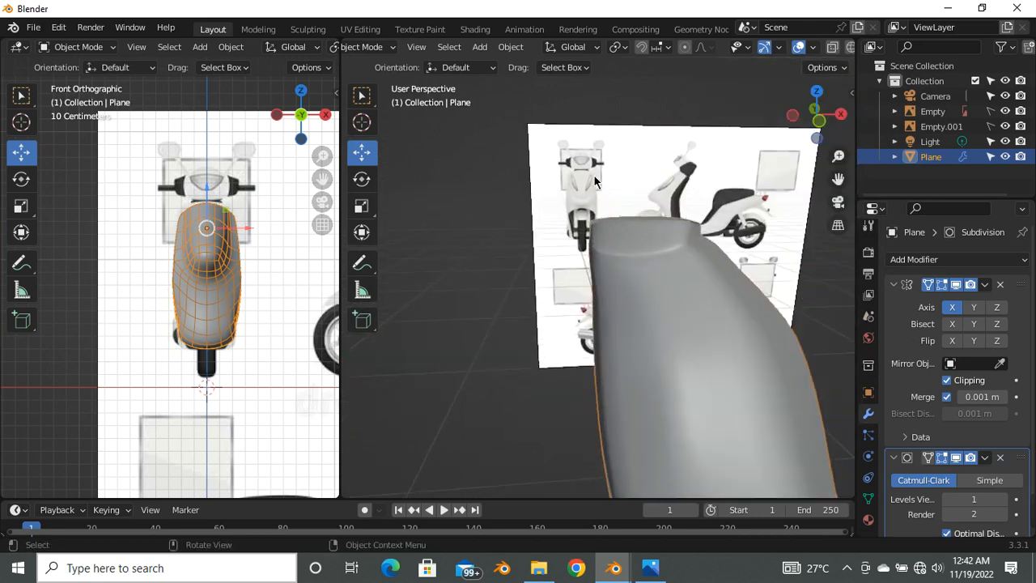
pyautogui.scroll(-6, 562, 235)
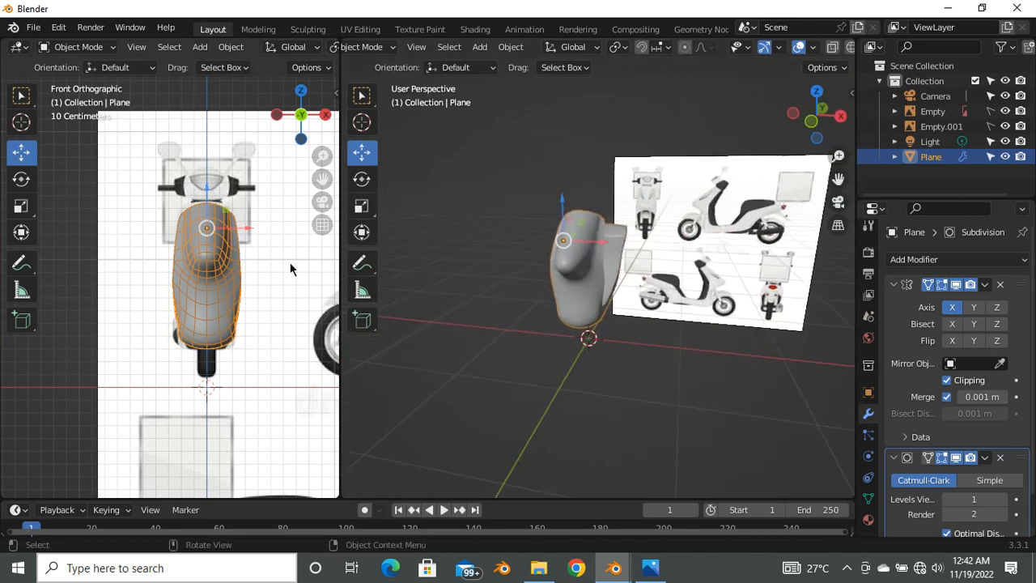
# Step: Enter Edit Mode on the body and enable the Subdivision modifier's on-cage display so the edit mesh follows the smoothed surface
pyautogui.scroll(4, 199, 243)
pyautogui.scroll(-2, 243, 233)
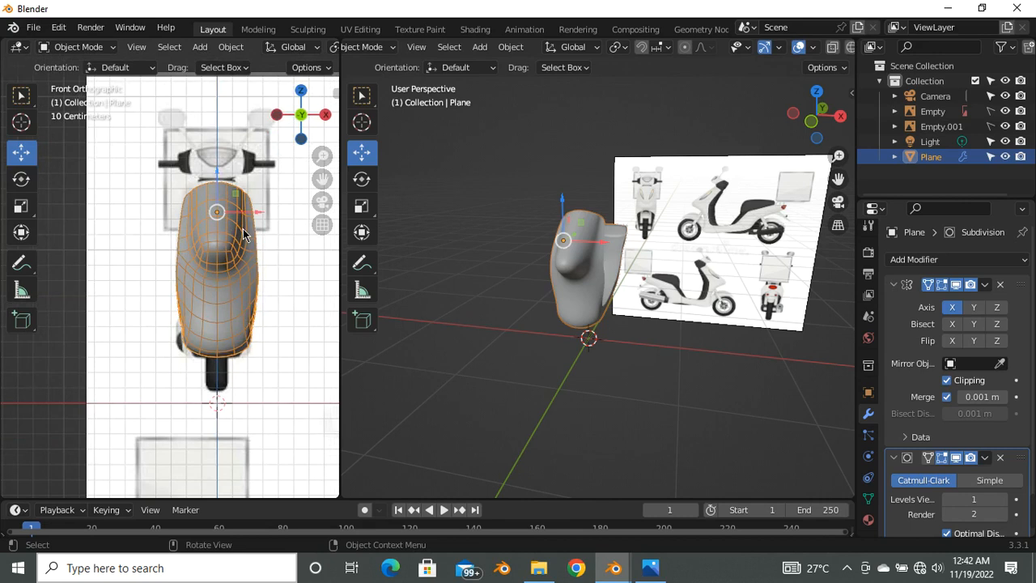
pyautogui.press('Tab')
pyautogui.scroll(4, 240, 236)
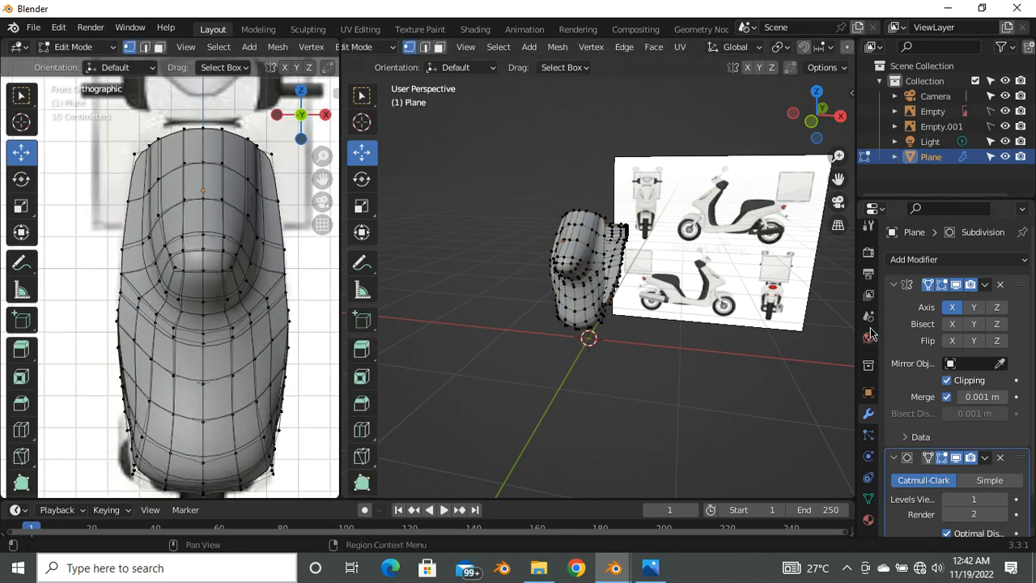
pyautogui.scroll(-1, 1018, 437)
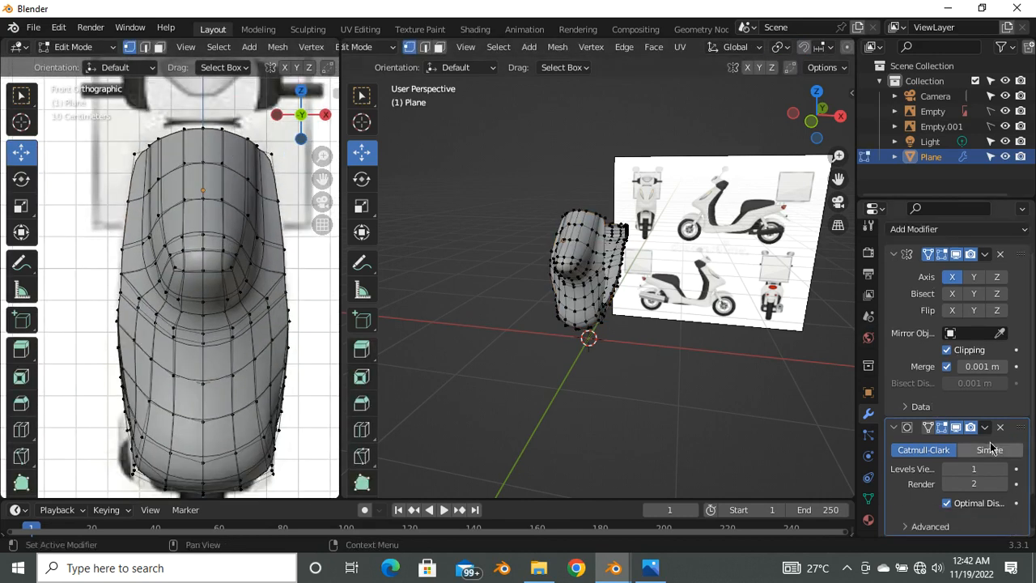
pyautogui.click(929, 429)
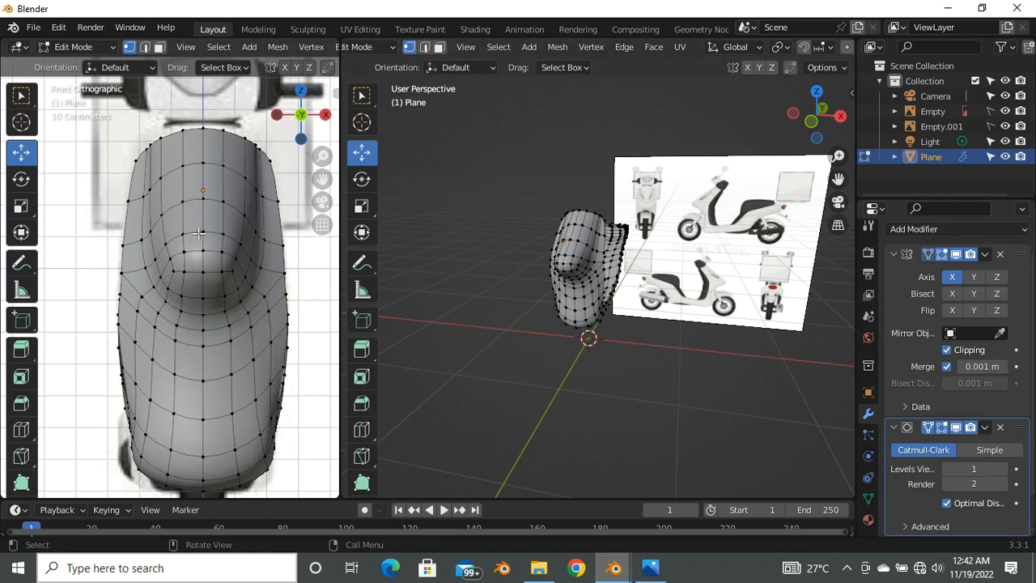
# Step: Examine the subdivided mesh around the front shield's nose from the front and in perspective
pyautogui.scroll(-3, 198, 233)
pyautogui.scroll(4, 203, 252)
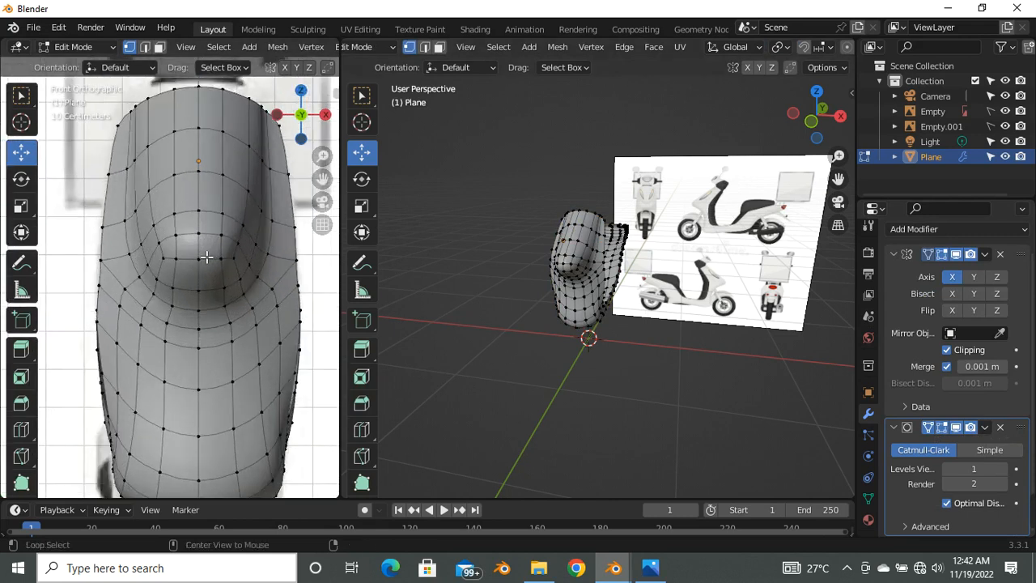
pyautogui.hotkey('alt', 'z')
pyautogui.hotkey('alt', 'z')
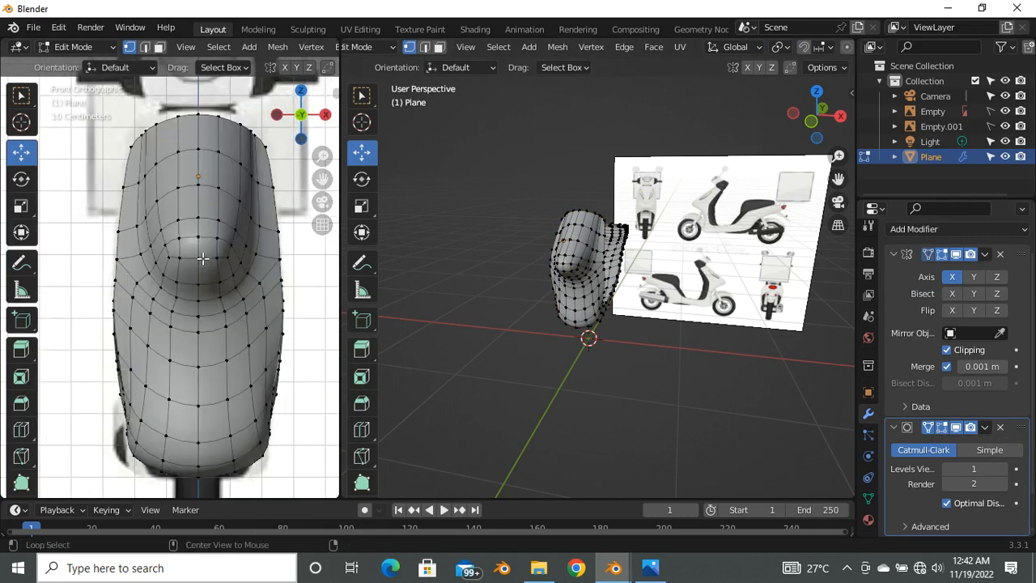
pyautogui.scroll(4, 208, 271)
pyautogui.scroll(2, 553, 266)
pyautogui.scroll(4, 640, 234)
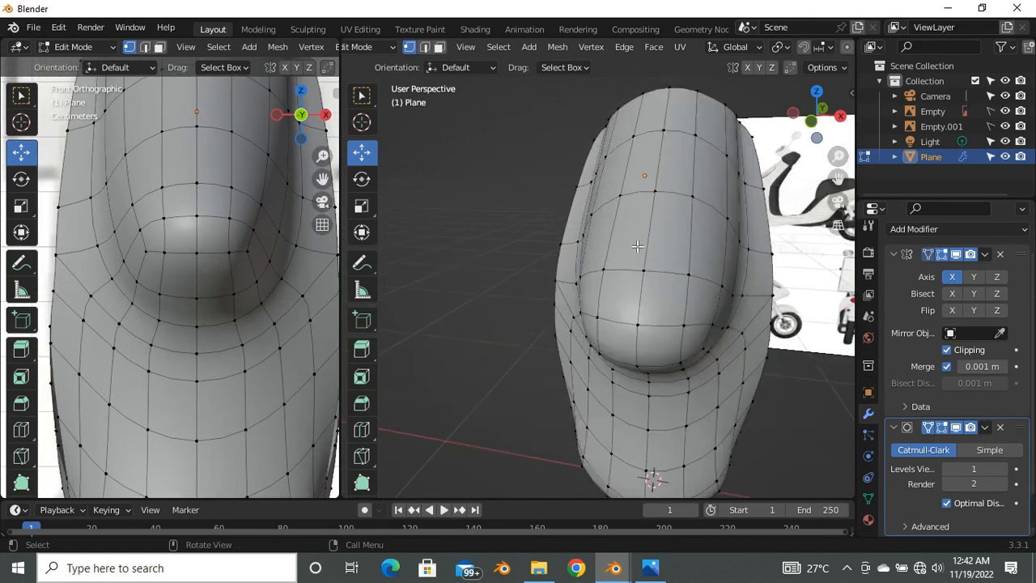
pyautogui.scroll(-4, 636, 264)
pyautogui.moveTo(630, 282); pyautogui.dragTo(565, 274, button='middle')
pyautogui.scroll(-4, 185, 257)
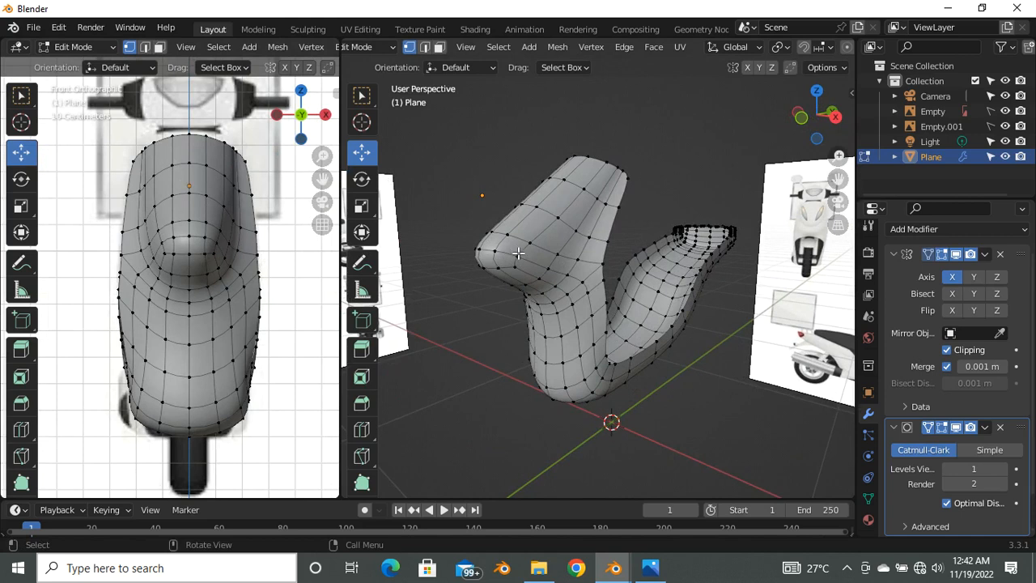
# Step: In the right side view with X-ray on, add a loop cut around the front shield near its rear edge
pyautogui.press('KP_3')
pyautogui.scroll(4, 481, 259)
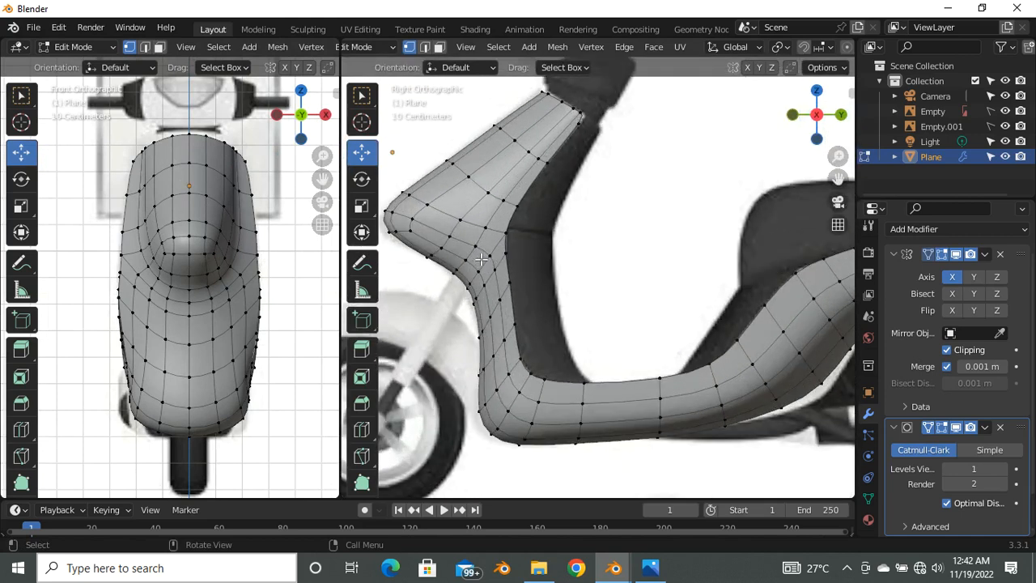
pyautogui.hotkey('alt', 'z')
pyautogui.scroll(-3, 477, 239)
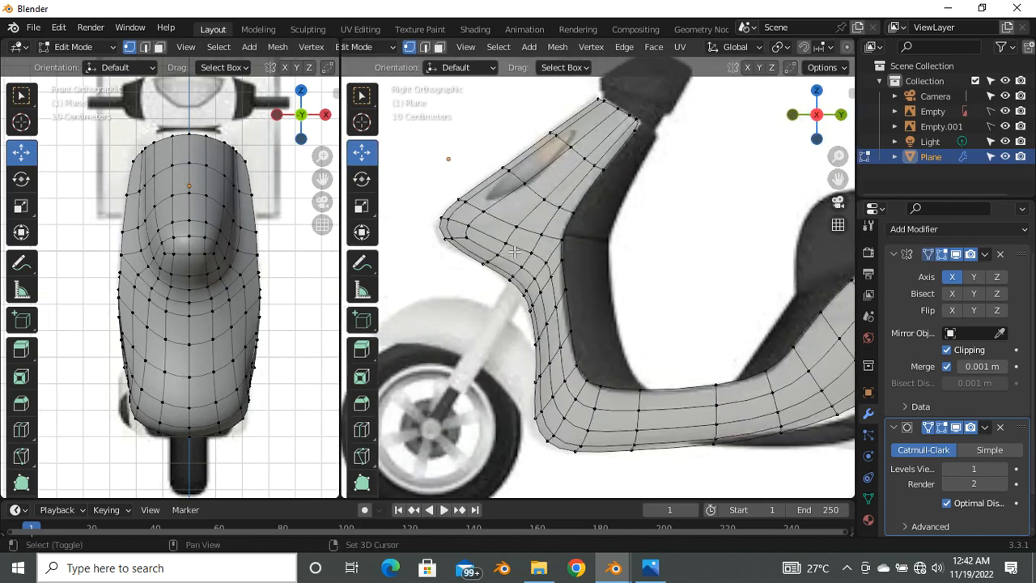
pyautogui.scroll(5, 526, 258)
pyautogui.scroll(-1, 547, 277)
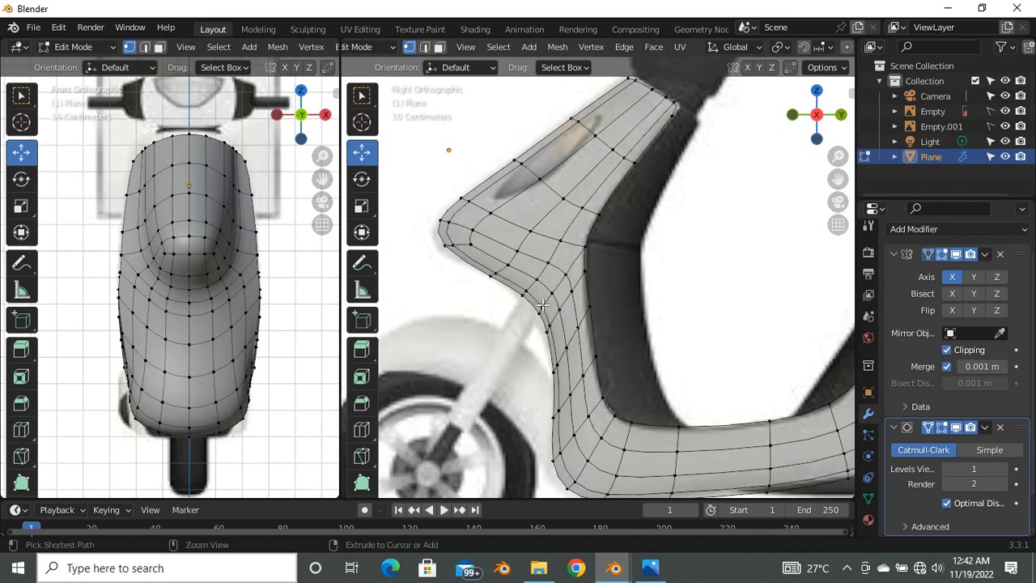
pyautogui.hotkey('ctrl', 'r')
pyautogui.click(550, 289)
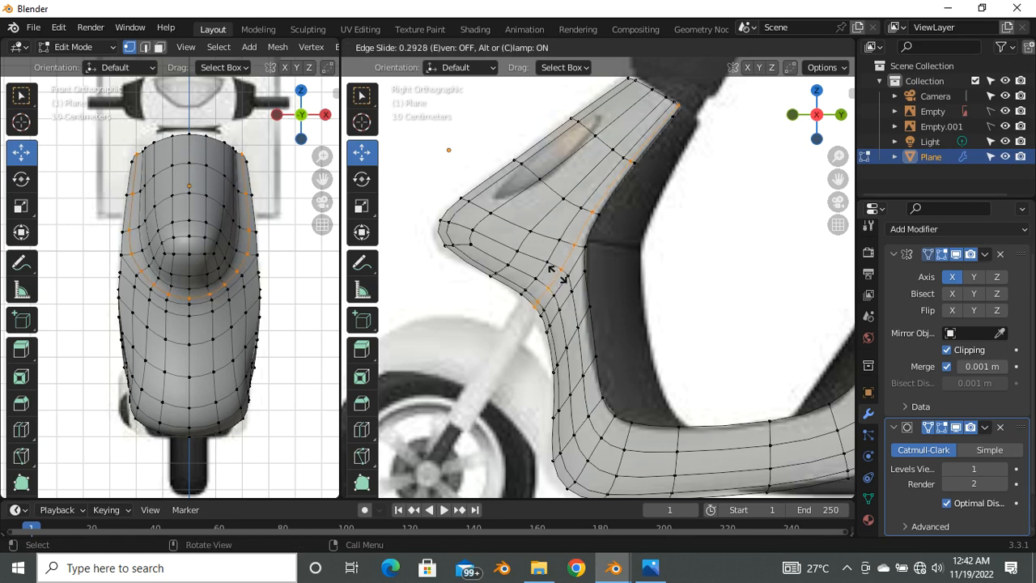
pyautogui.click(562, 277)
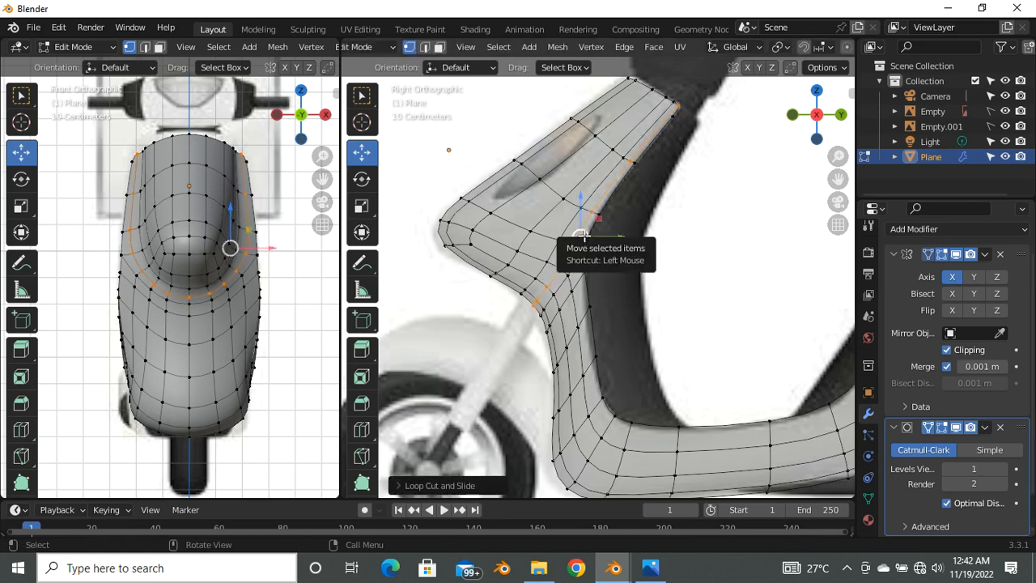
# Step: Nudge the new loop and the shield's upper rear corner vertex toward the side reference, and check the solid shape in Object Mode
pyautogui.moveTo(581, 238); pyautogui.dragTo(583, 235)
pyautogui.scroll(6, 674, 94)
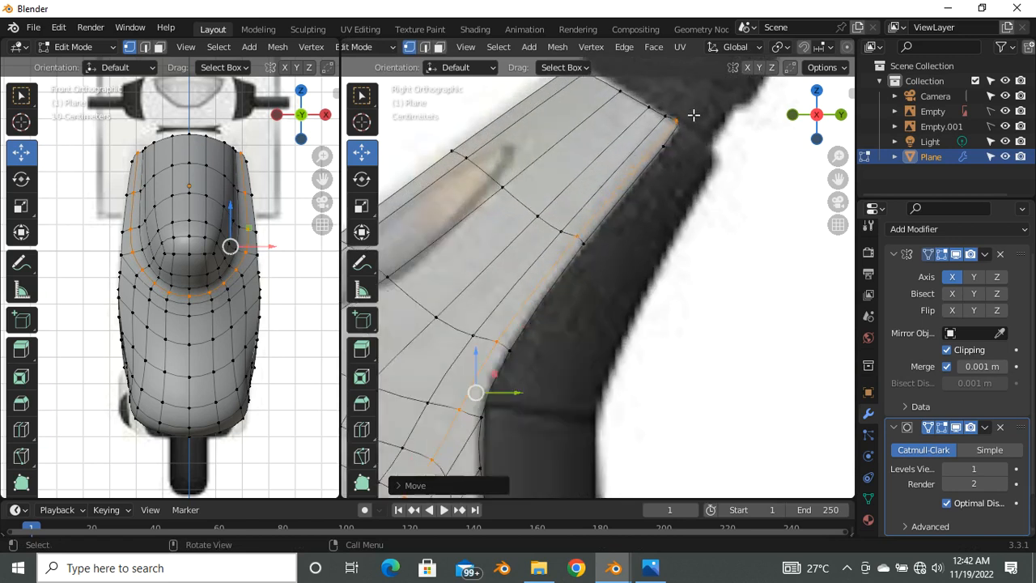
pyautogui.click(653, 189)
pyautogui.moveTo(678, 162)
pyautogui.mouseDown()
pyautogui.moveTo(696, 162)
pyautogui.moveTo(687, 158)
pyautogui.mouseUp()
pyautogui.scroll(-3, 685, 157)
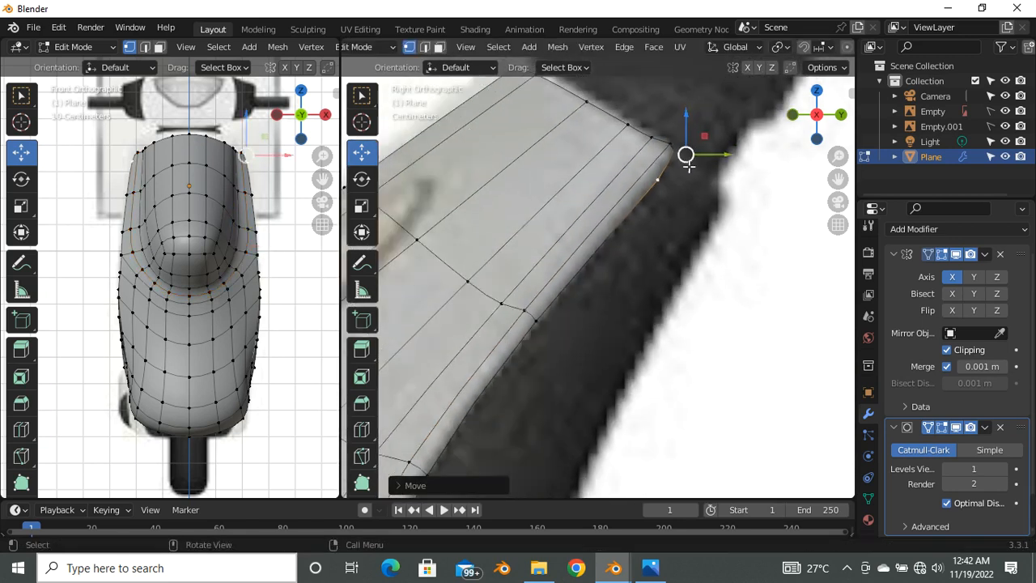
pyautogui.press('Tab')
pyautogui.scroll(-4, 664, 180)
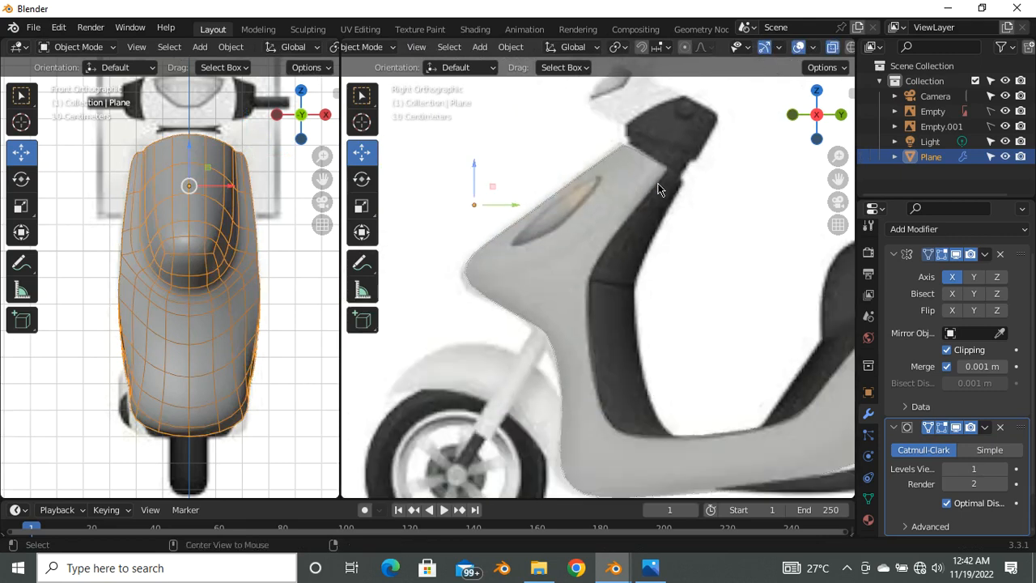
pyautogui.hotkey('alt', 'z')
pyautogui.scroll(-3, 555, 275)
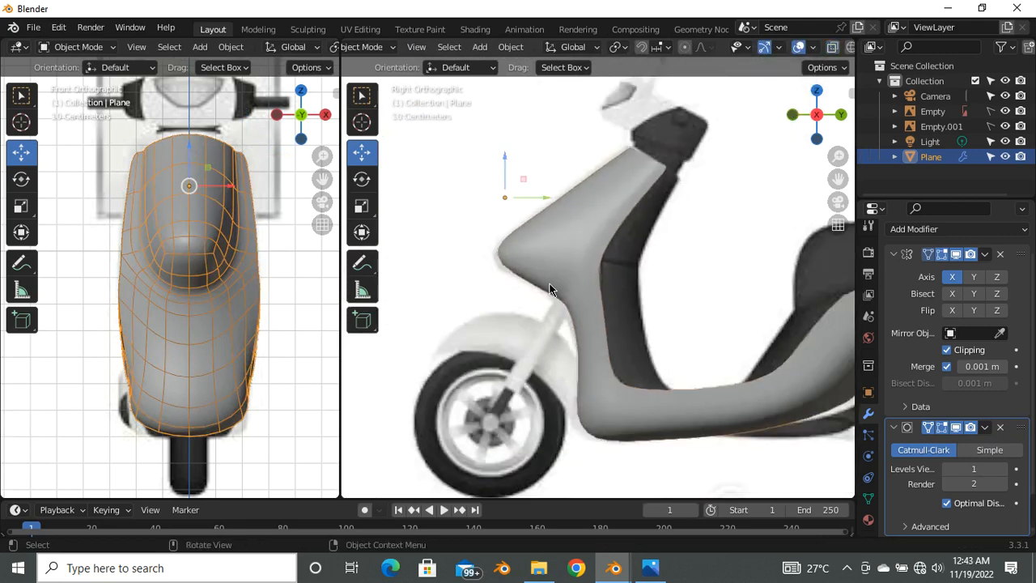
pyautogui.moveTo(550, 283); pyautogui.dragTo(620, 289, button='middle')
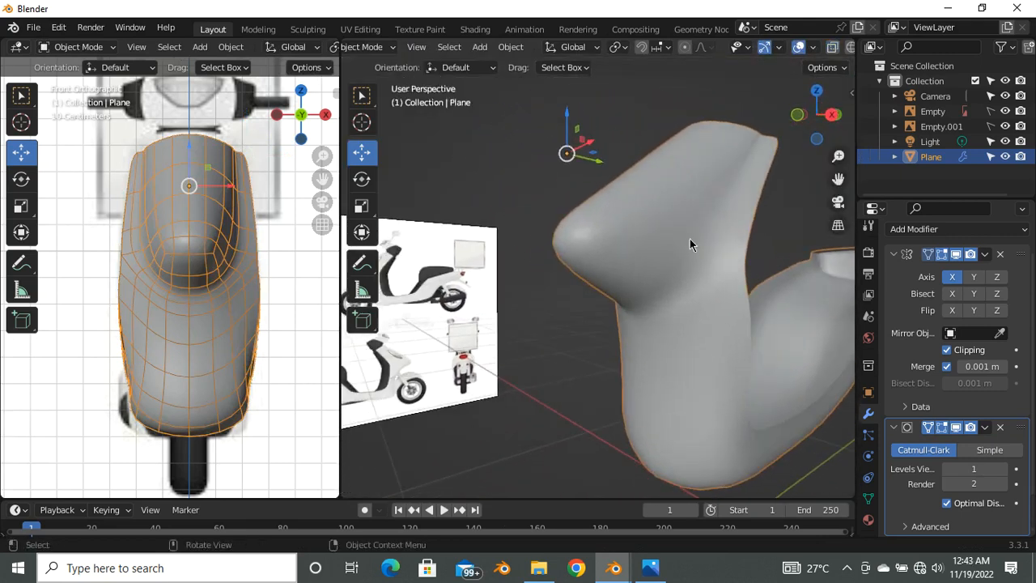
pyautogui.press('Tab')
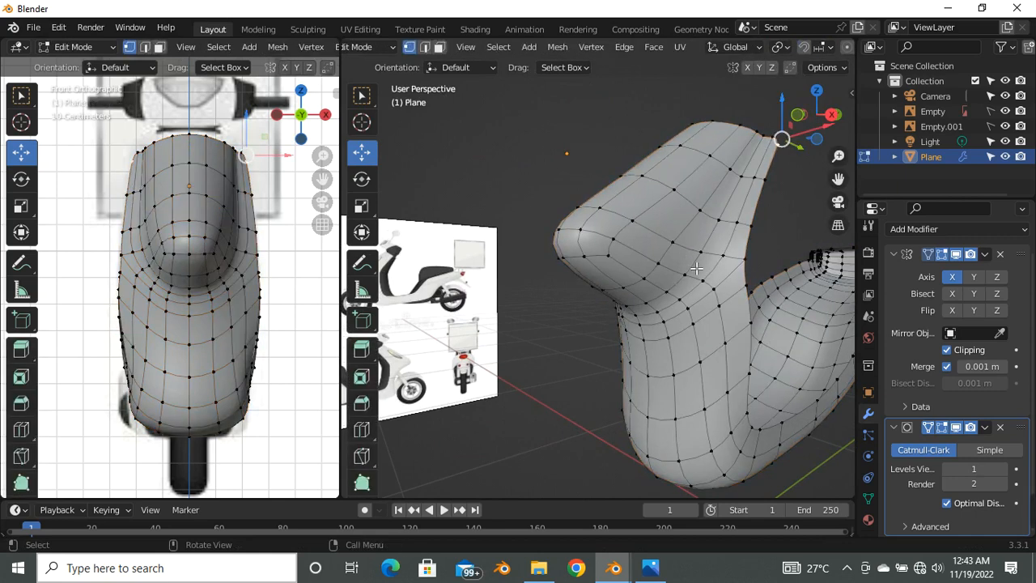
pyautogui.click(696, 268)
pyautogui.keyDown('alt'); pyautogui.click(697, 268); pyautogui.keyUp('alt')
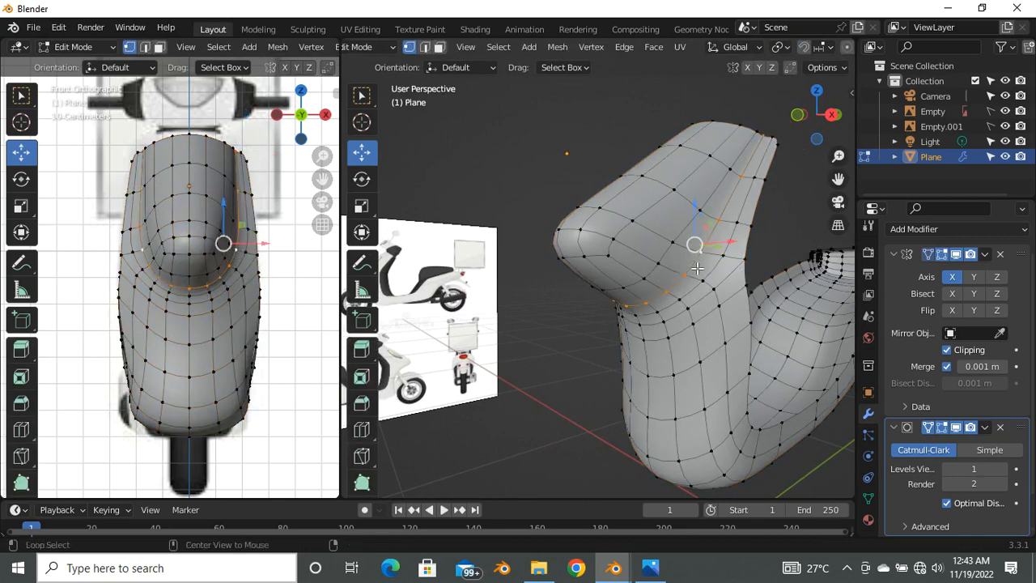
pyautogui.hotkey('ctrl', 'b')
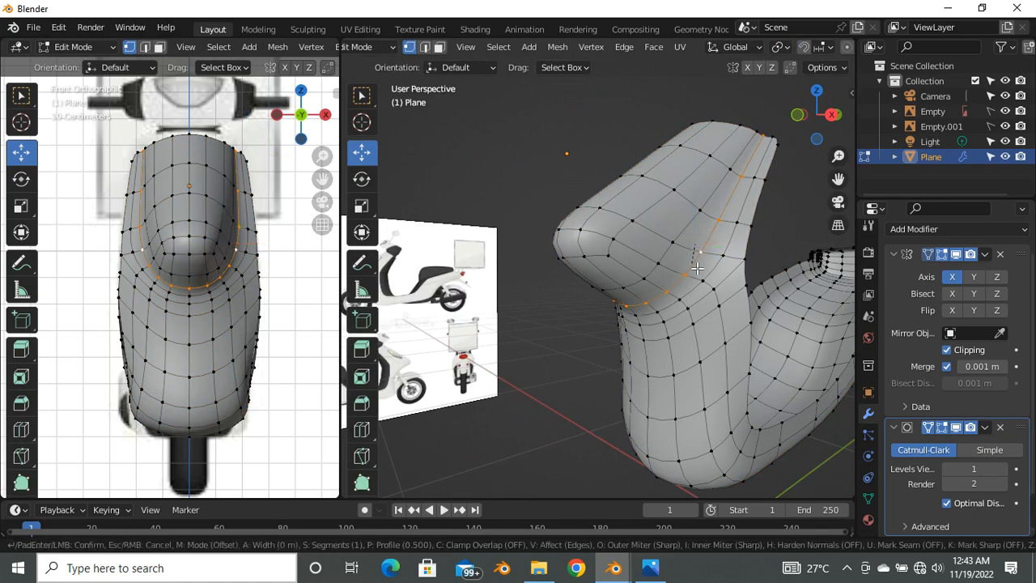
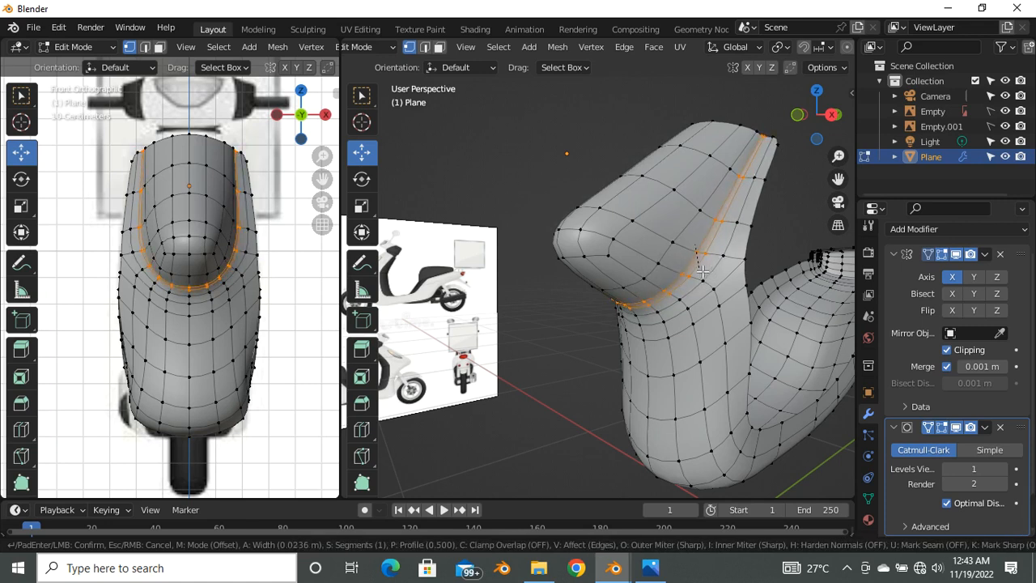
pyautogui.click(702, 272)
# Step: Add a supporting loop cut close beside the edge loop where the nose meets the shield, and check the crease in Object Mode
pyautogui.scroll(1, 706, 267)
pyautogui.press('g')
pyautogui.press('g')
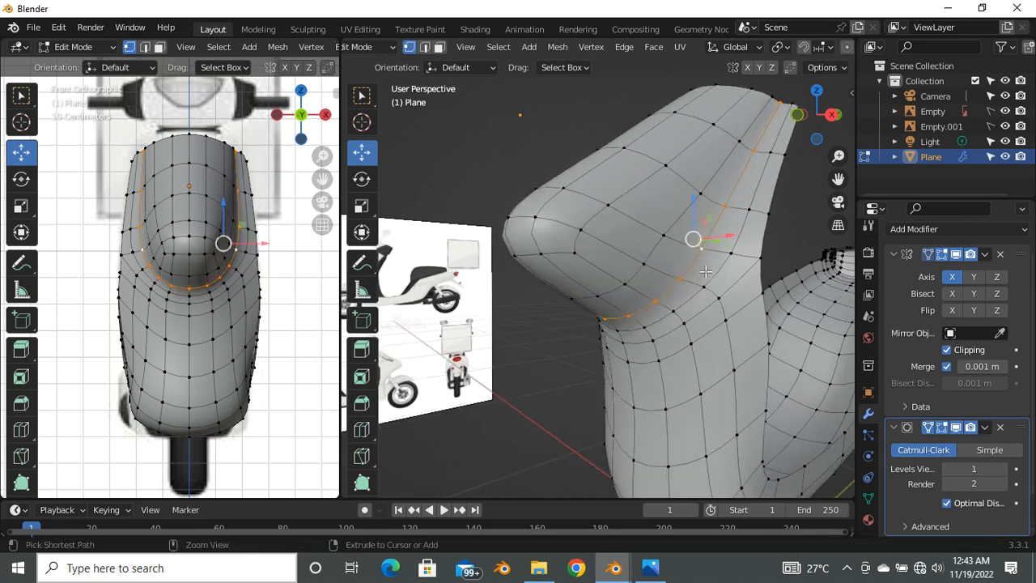
pyautogui.click(717, 243)
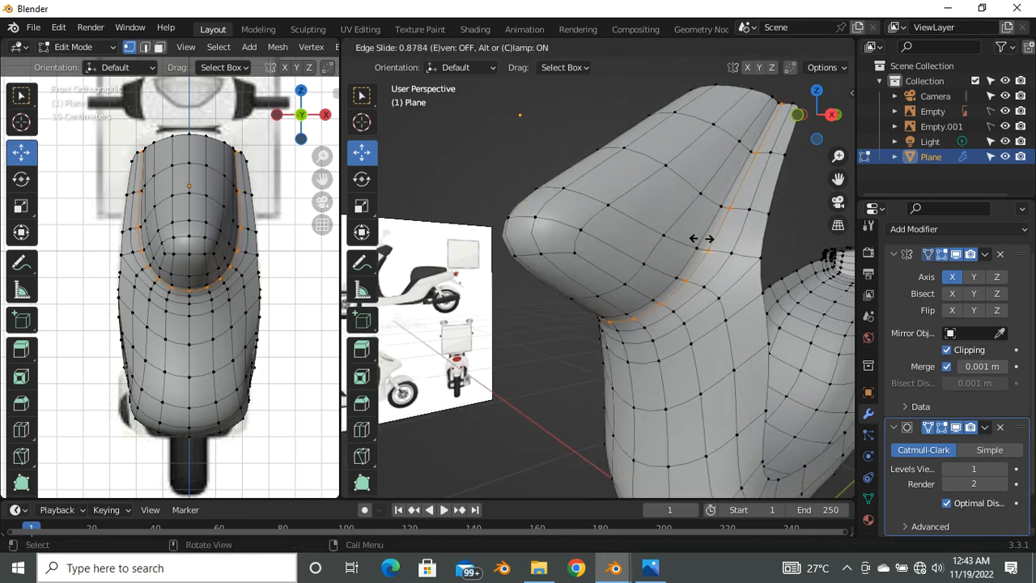
pyautogui.click(696, 237)
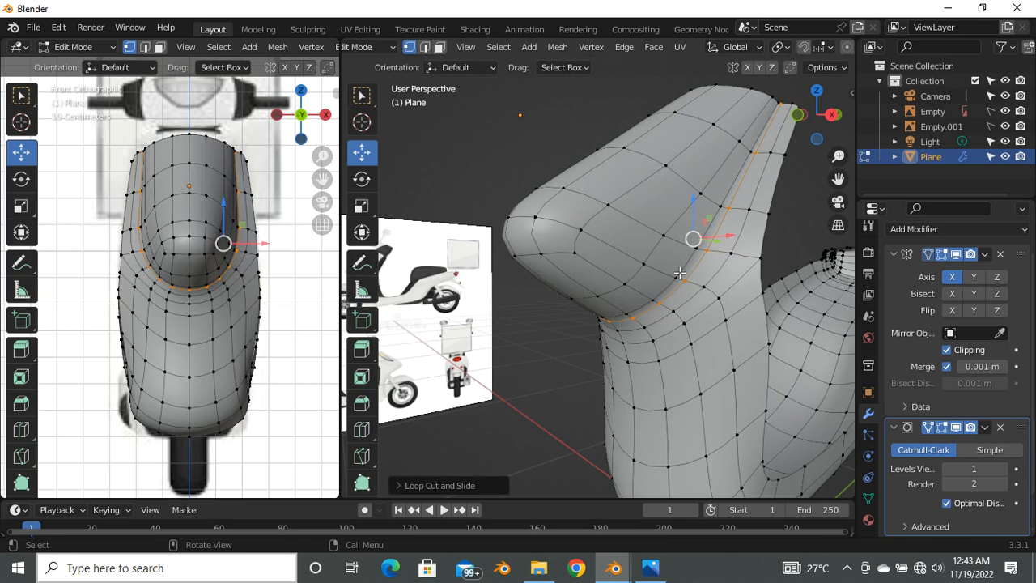
pyautogui.press('Tab')
pyautogui.moveTo(656, 281); pyautogui.dragTo(602, 305, button='middle')
pyautogui.press('Tab')
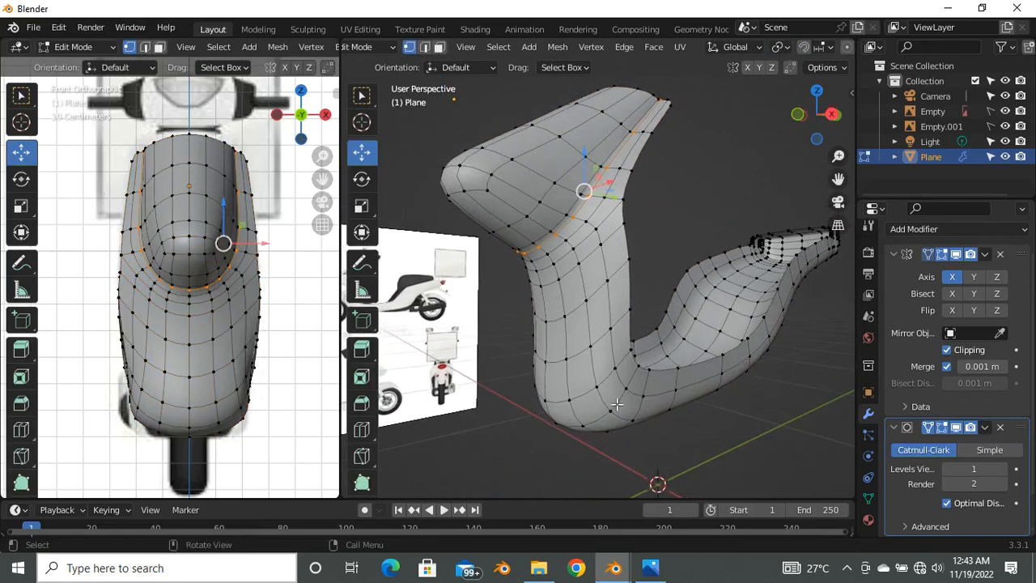
# Step: Add a lengthwise loop cut along the body's side from nose to tail, and review the result in Object Mode
pyautogui.moveTo(616, 404)
pyautogui.mouseDown(button='middle')
pyautogui.moveTo(588, 382)
pyautogui.moveTo(613, 406)
pyautogui.mouseUp(button='middle')
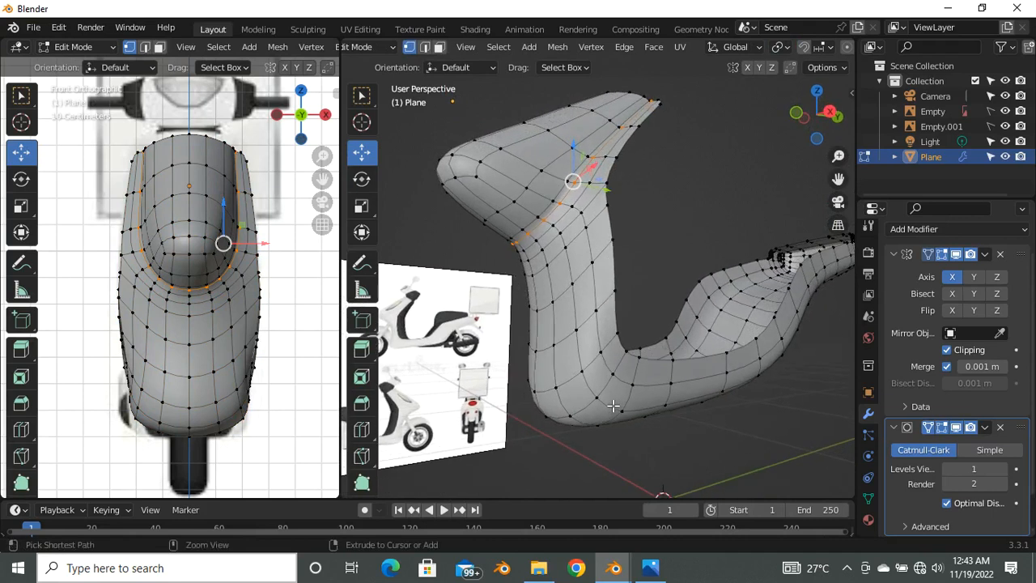
pyautogui.hotkey('ctrl', 'r')
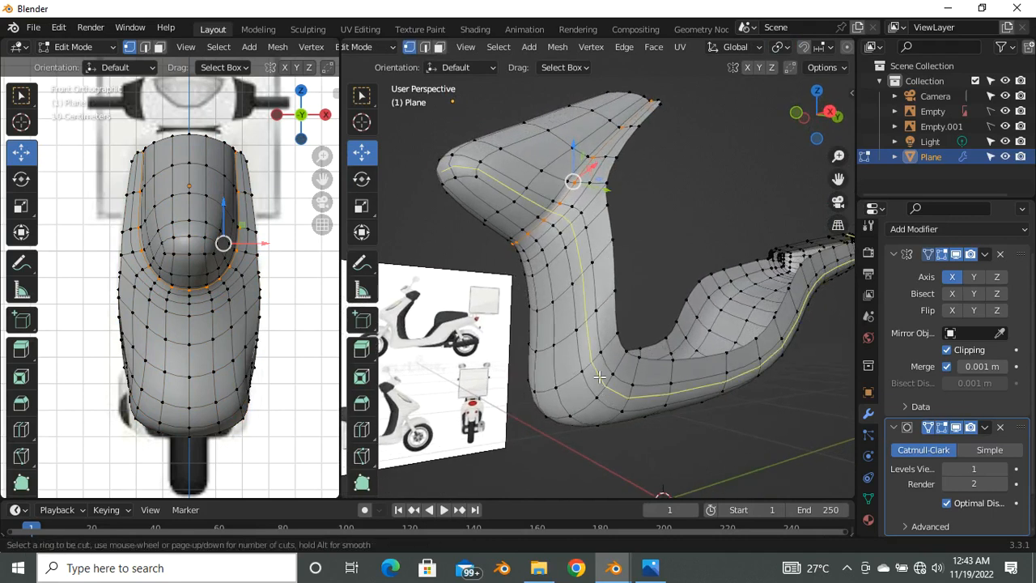
pyautogui.moveTo(599, 377); pyautogui.dragTo(592, 391)
pyautogui.press('Tab')
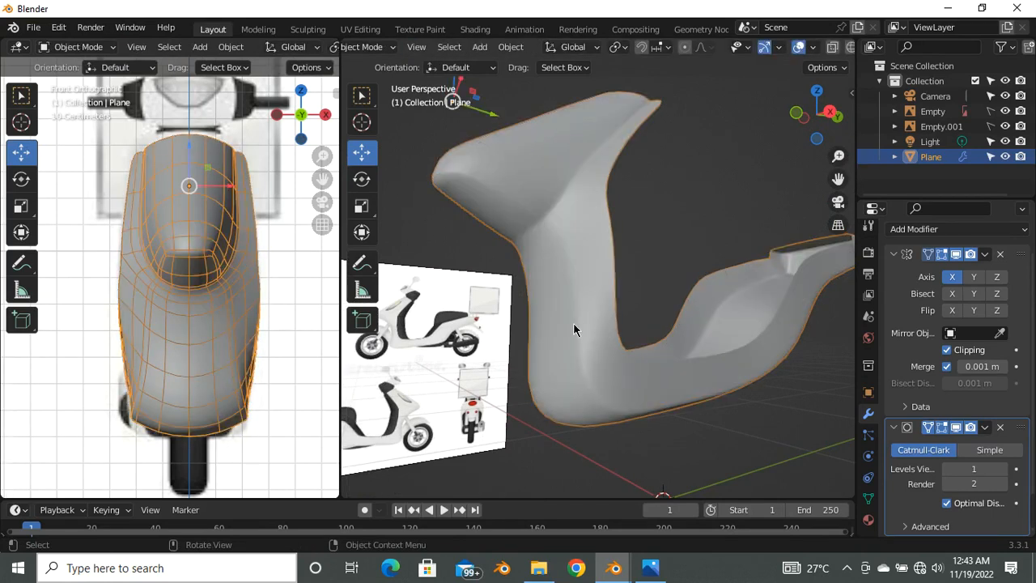
pyautogui.scroll(-3, 571, 328)
pyautogui.moveTo(571, 331)
pyautogui.mouseDown(button='middle')
pyautogui.moveTo(572, 365)
pyautogui.moveTo(565, 316)
pyautogui.mouseUp(button='middle')
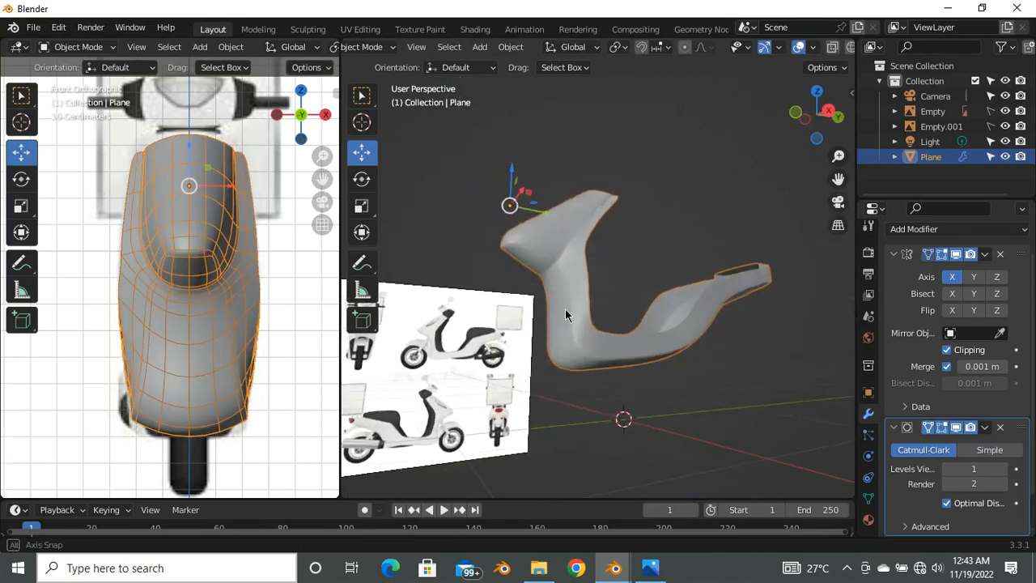
# Step: Edge-slide the selected lengthwise side loop by a factor of about 0.2, and check the body's shading in Object Mode
pyautogui.scroll(6, 570, 299)
pyautogui.press('Tab')
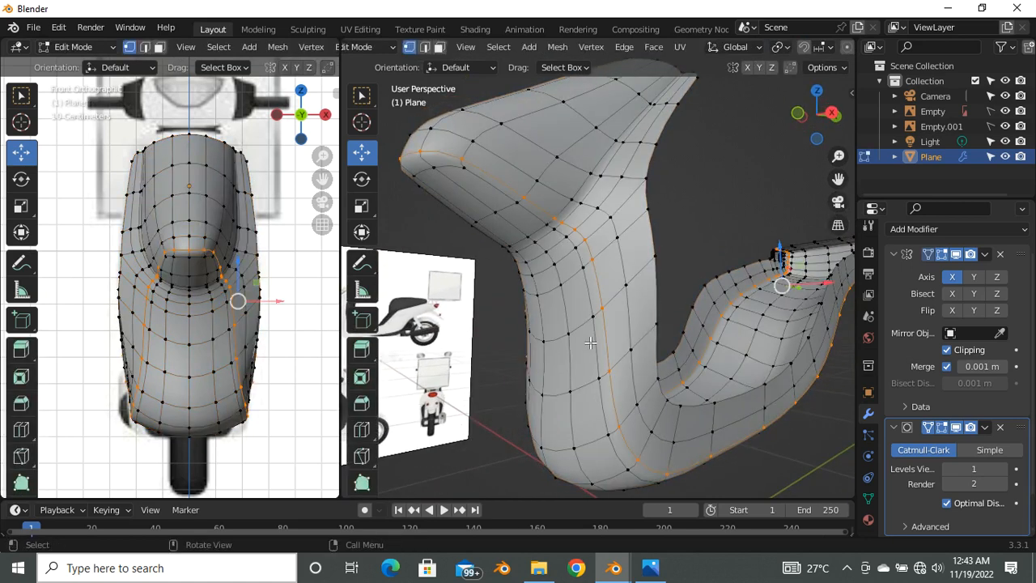
pyautogui.press('g')
pyautogui.press('g')
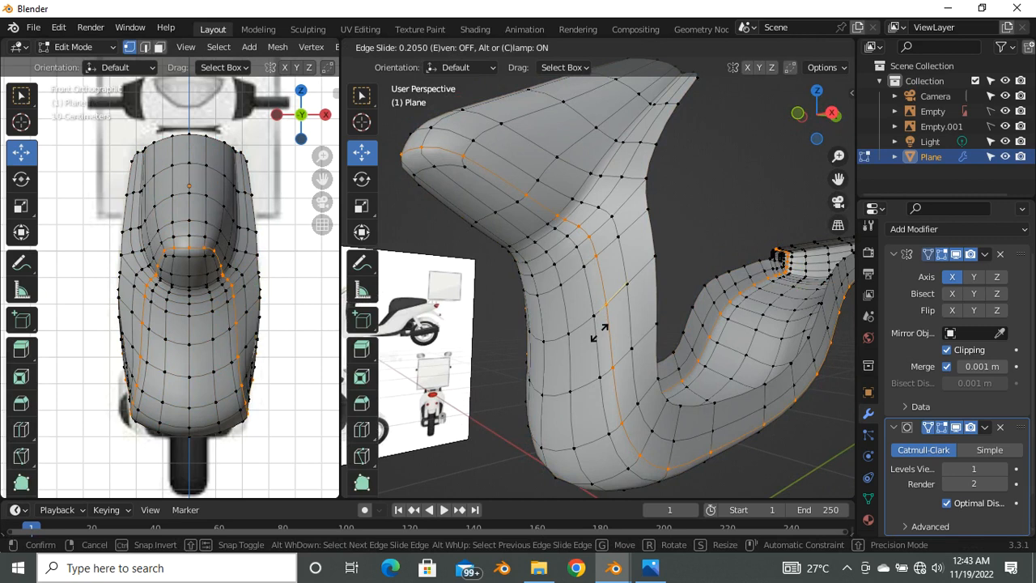
pyautogui.click(601, 333)
pyautogui.press('Tab')
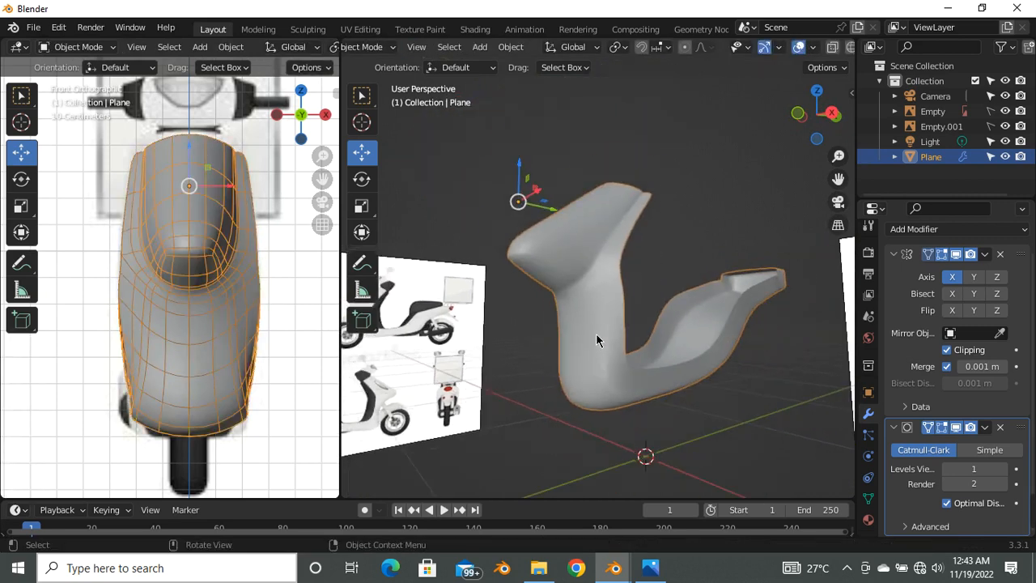
pyautogui.moveTo(594, 340); pyautogui.dragTo(647, 307, button='middle')
# Step: Try a lengthwise loop cut beside the body's centre line, check the shape in Object Mode, and undo the cut
pyautogui.press('Tab')
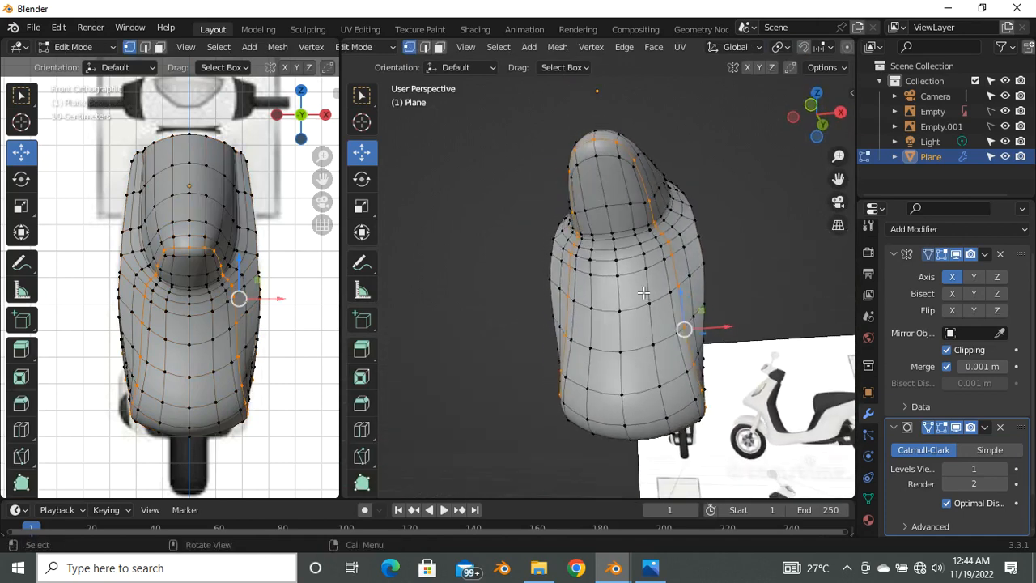
pyautogui.hotkey('ctrl', 'r')
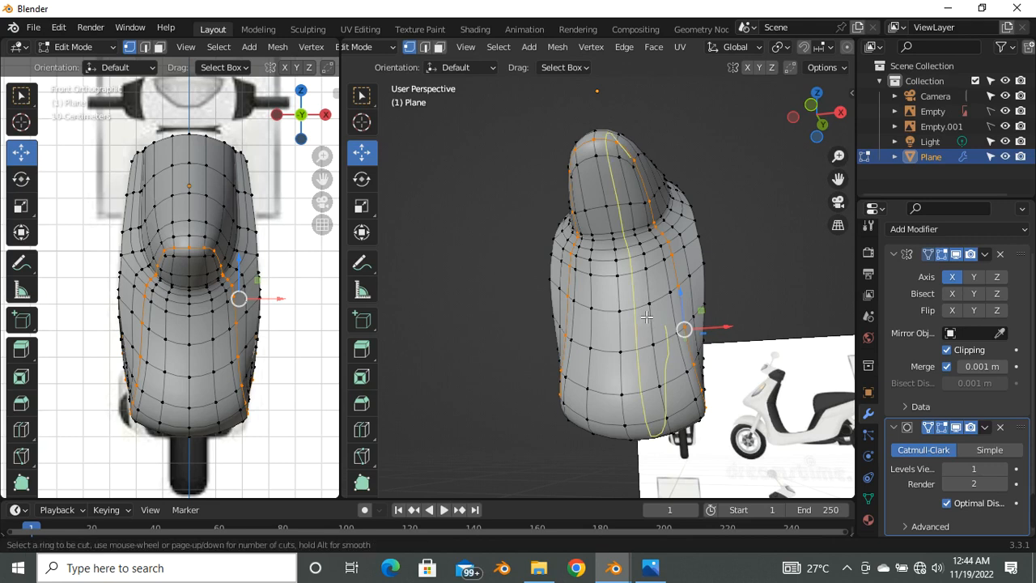
pyautogui.click(647, 317)
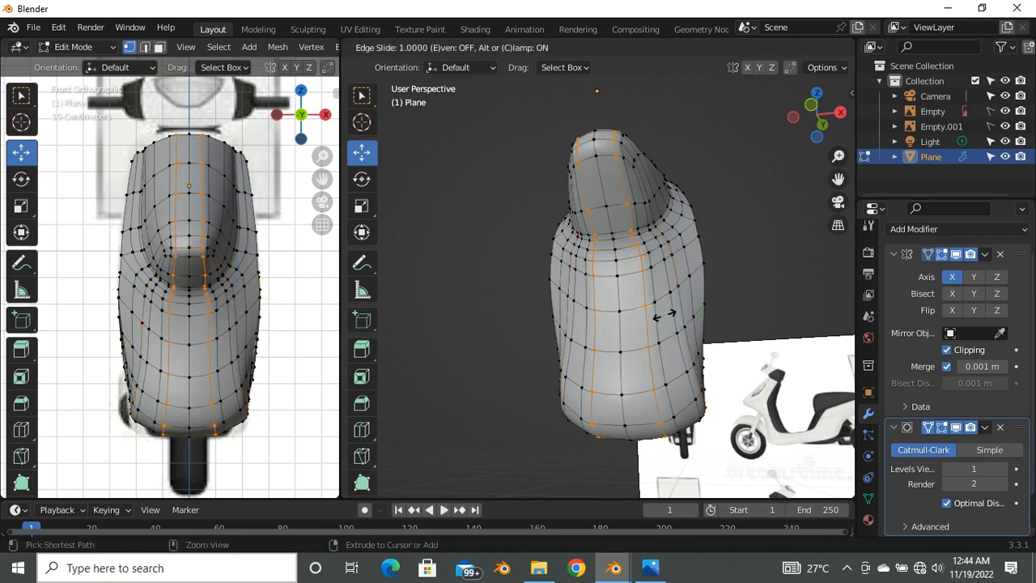
pyautogui.click(663, 318)
pyautogui.moveTo(669, 323); pyautogui.dragTo(605, 351, button='middle')
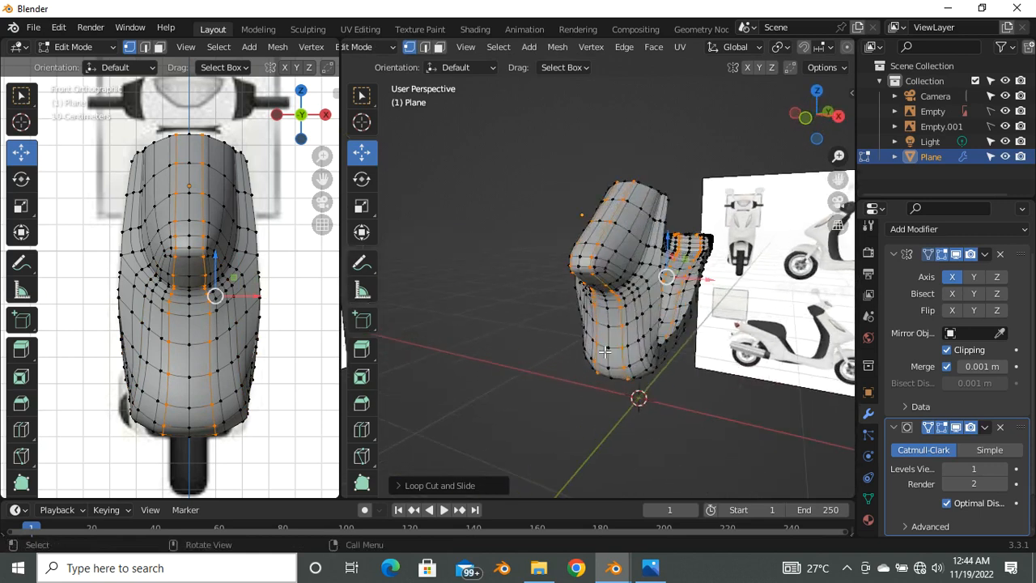
pyautogui.press('Tab')
pyautogui.moveTo(612, 302)
pyautogui.mouseDown(button='middle')
pyautogui.moveTo(613, 342)
pyautogui.moveTo(565, 302)
pyautogui.moveTo(559, 259)
pyautogui.moveTo(609, 298)
pyautogui.moveTo(559, 296)
pyautogui.moveTo(615, 281)
pyautogui.moveTo(628, 296)
pyautogui.mouseUp(button='middle')
pyautogui.press('Tab')
pyautogui.hotkey('ctrl', 'z')
pyautogui.scroll(1, 636, 287)
pyautogui.press('Tab')
# Step: Deselect the body and examine its smoothed surface from the front and side in Object Mode
pyautogui.scroll(-4, 609, 266)
pyautogui.click(645, 362)
pyautogui.scroll(3, 630, 232)
pyautogui.scroll(-3, 630, 232)
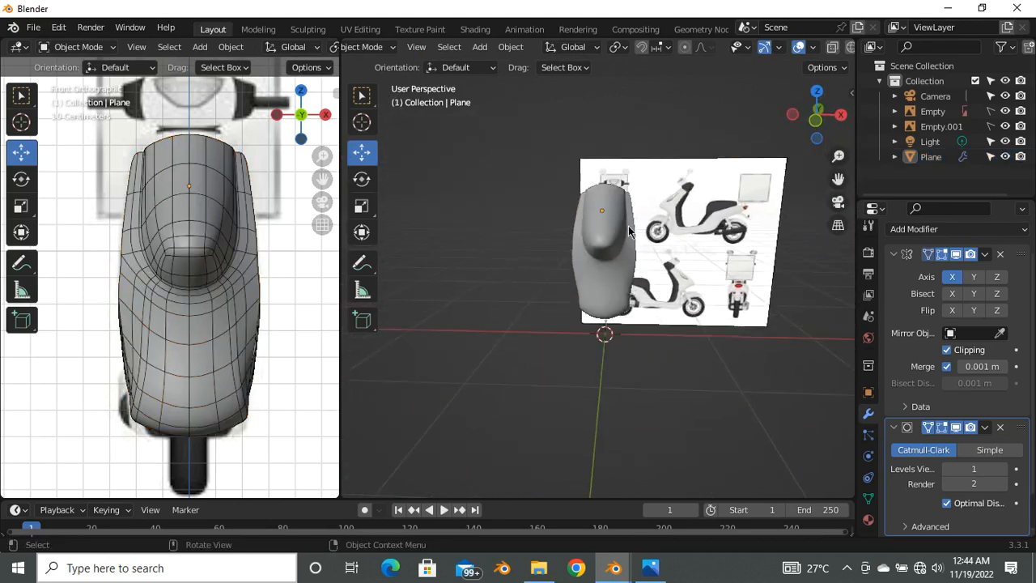
pyautogui.scroll(4, 583, 250)
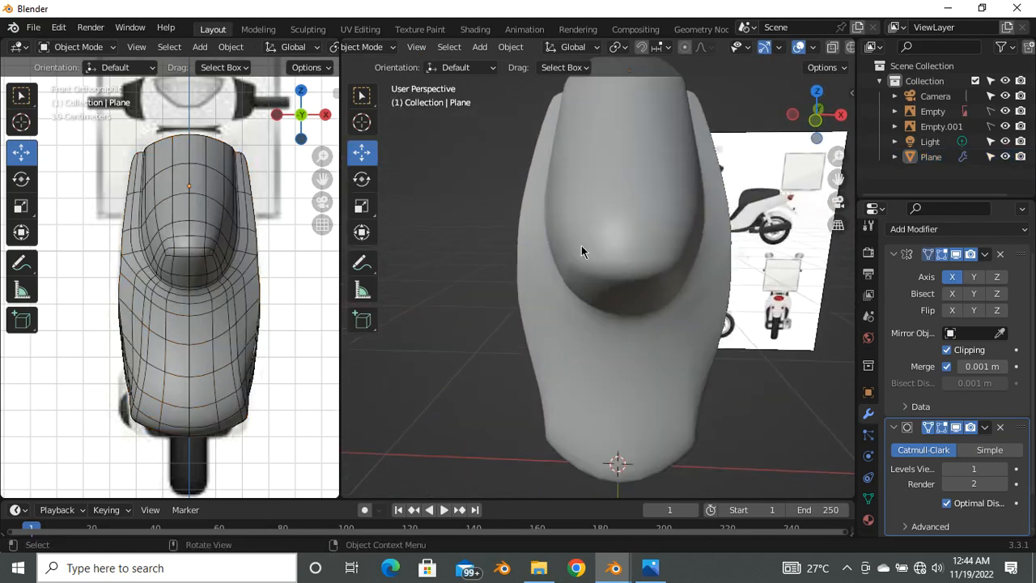
pyautogui.scroll(-3, 595, 288)
pyautogui.moveTo(595, 287); pyautogui.dragTo(496, 227, button='middle')
pyautogui.scroll(4, 620, 197)
pyautogui.scroll(-5, 619, 197)
pyautogui.scroll(4, 496, 225)
pyautogui.scroll(-4, 496, 225)
pyautogui.moveTo(601, 261); pyautogui.dragTo(640, 293, button='middle')
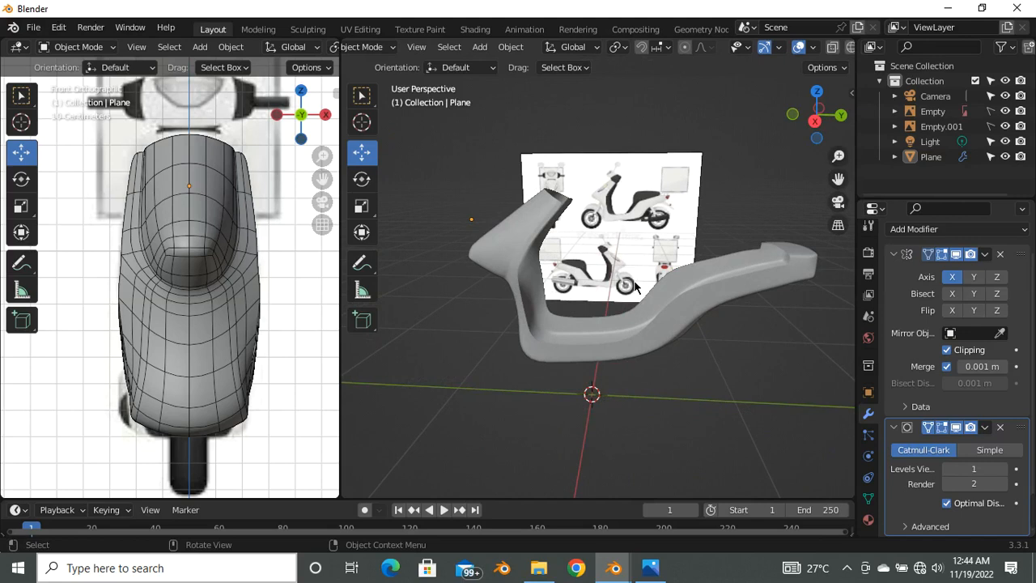
# Step: Compare the body's outline with the scooter reference in the right orthographic view, from the front shield to the tail
pyautogui.press('KP_3')
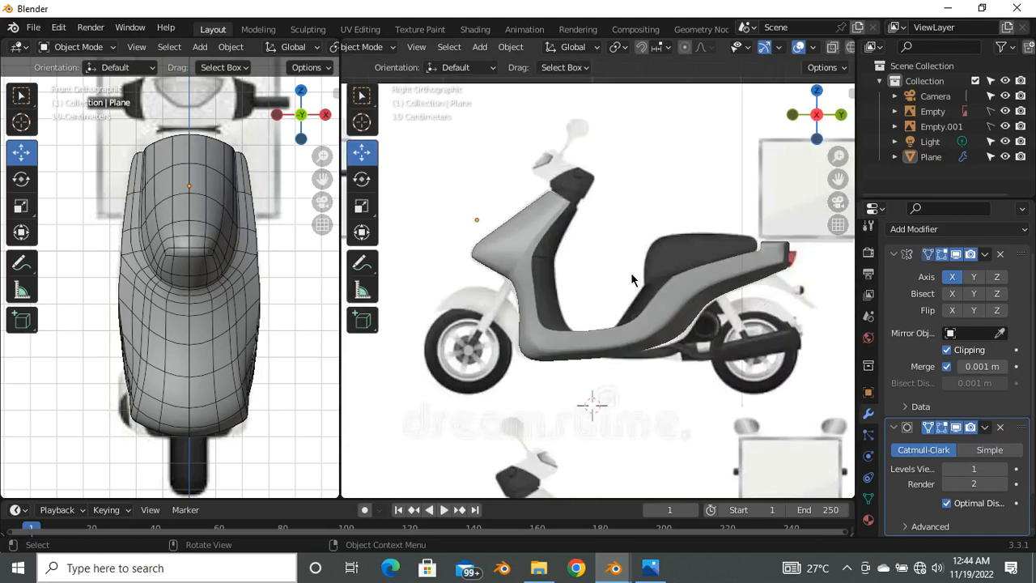
pyautogui.scroll(5, 501, 293)
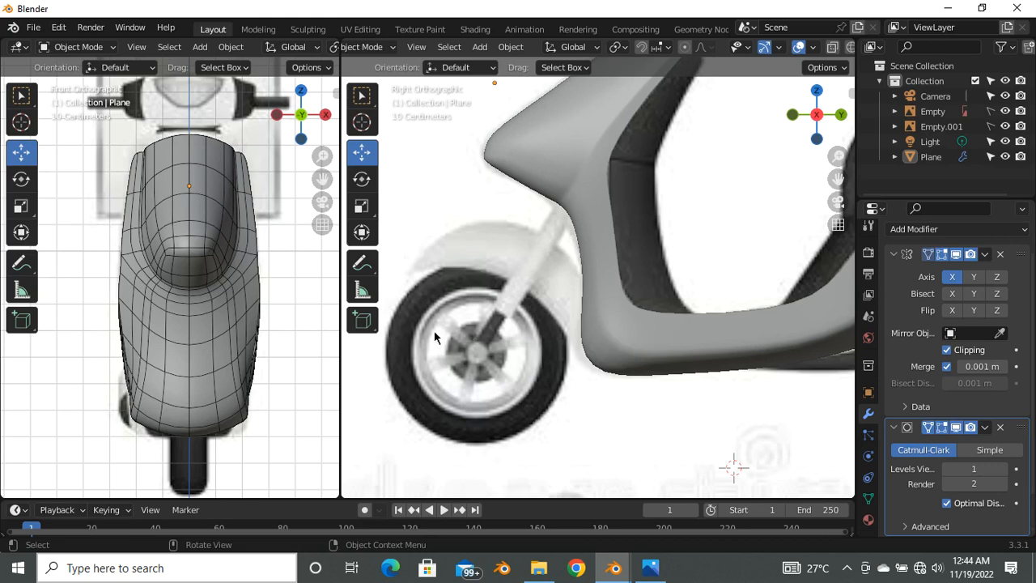
pyautogui.scroll(-6, 434, 337)
pyautogui.scroll(3, 549, 234)
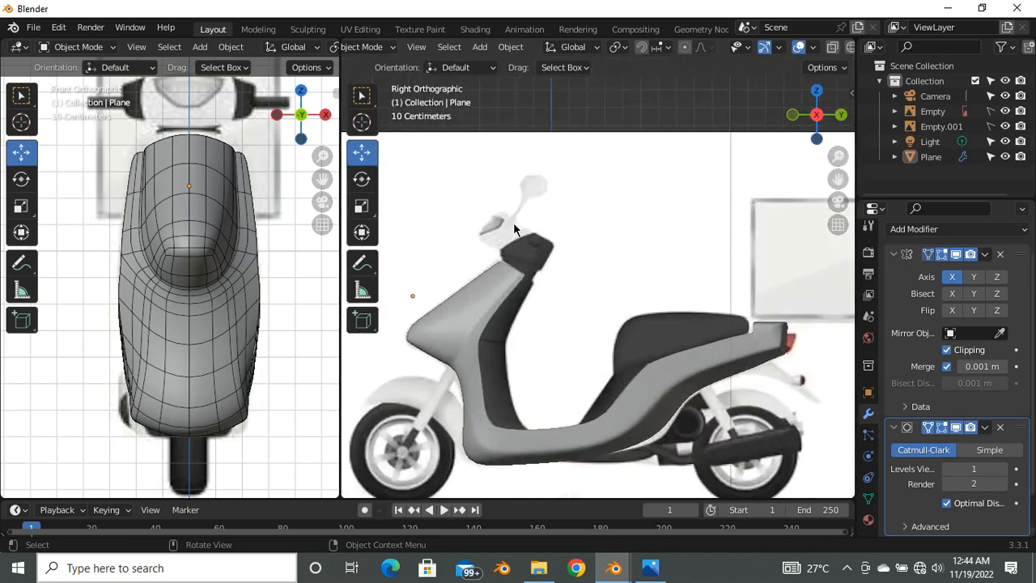
pyautogui.scroll(-3, 726, 413)
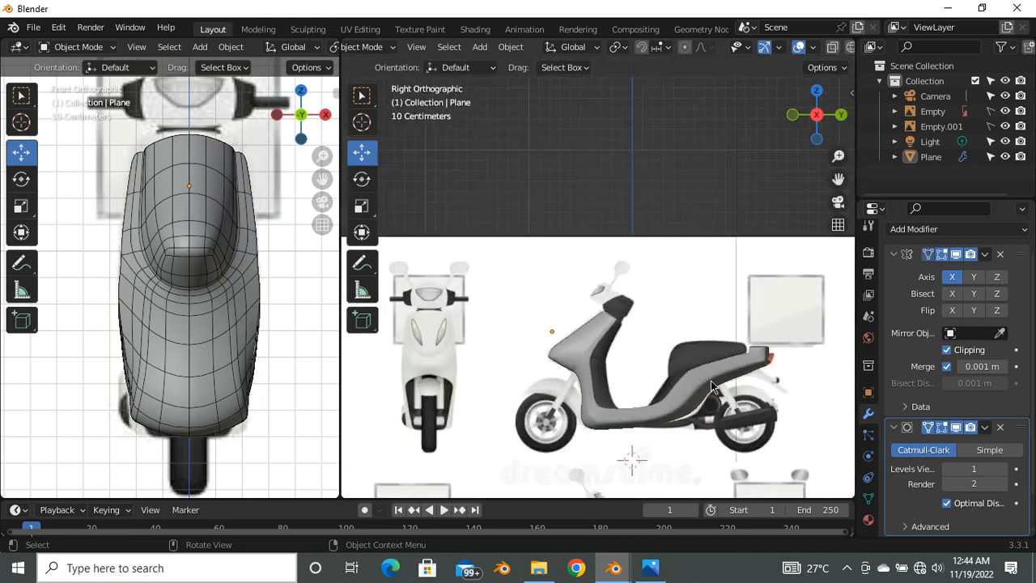
pyautogui.scroll(2, 652, 417)
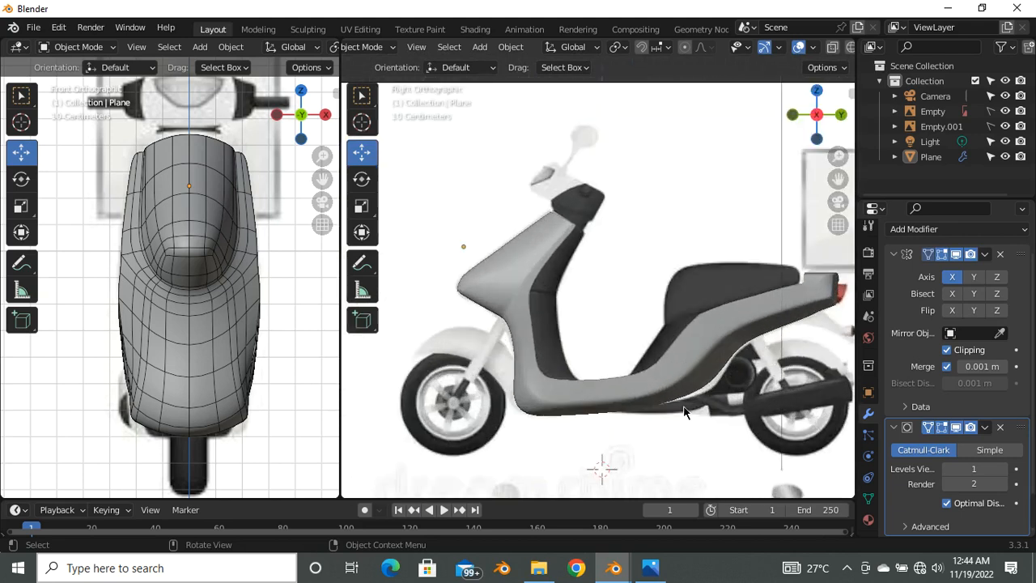
pyautogui.scroll(-4, 620, 293)
pyautogui.scroll(4, 613, 374)
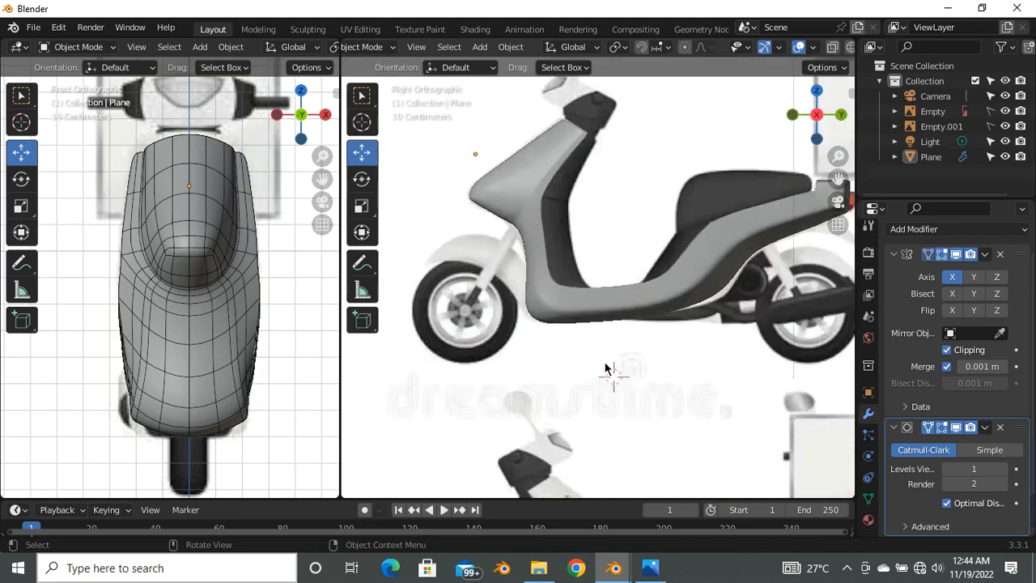